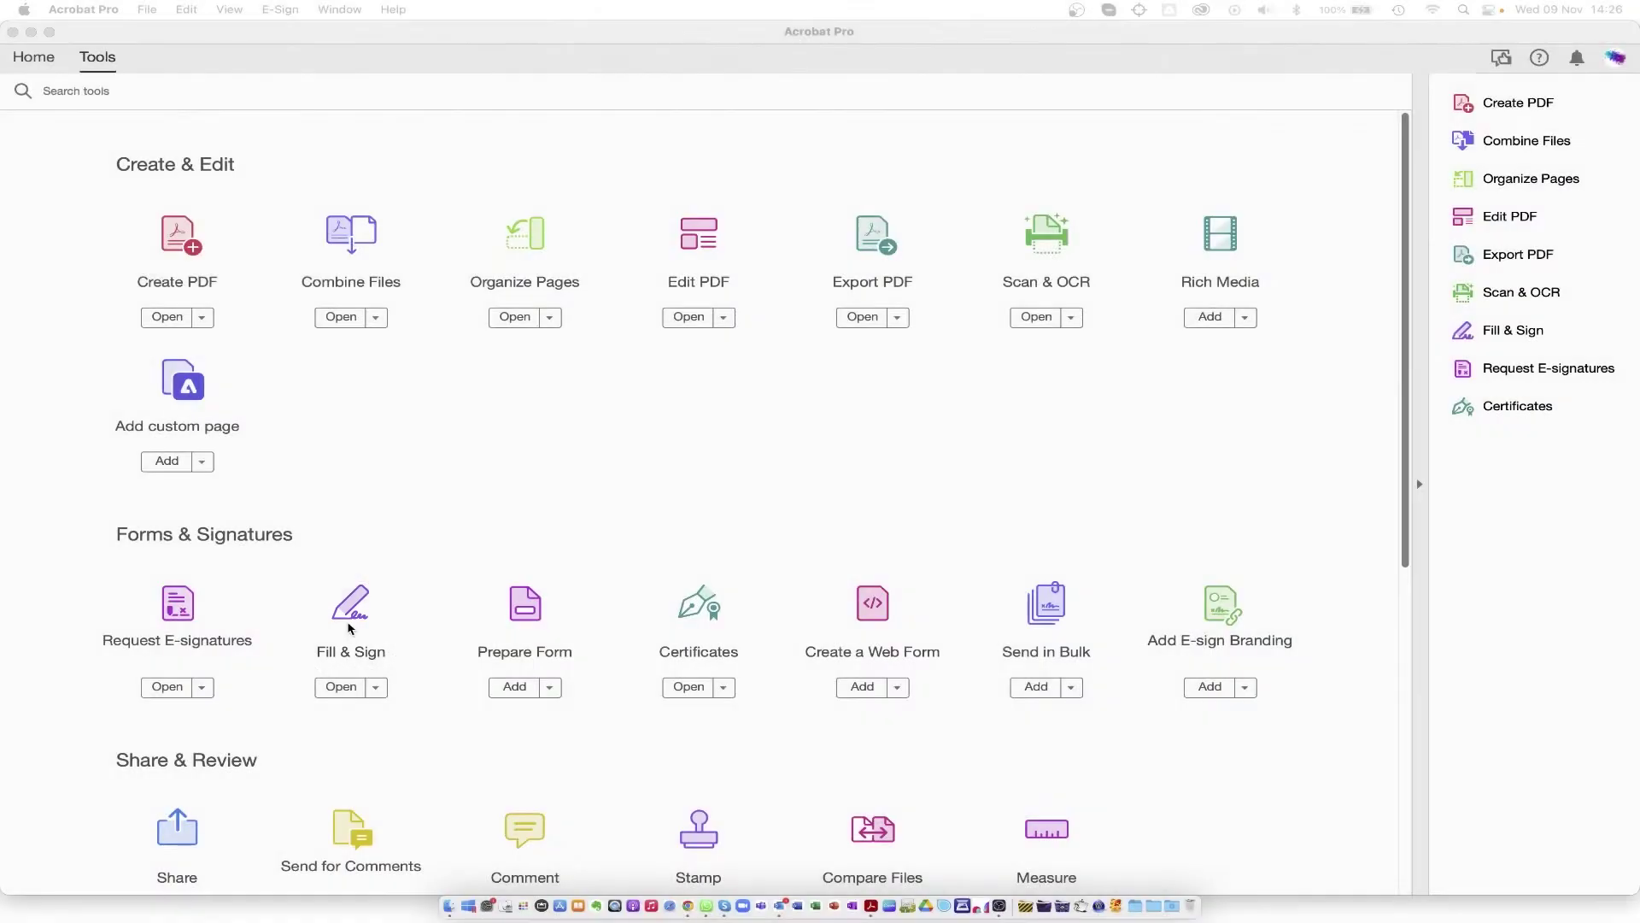
Step: Open the blank NDA PDF, sample_Acro.pdf, from the Sign folder in Fill & Sign
{"action": "left_click", "coordinate": [341, 686]}
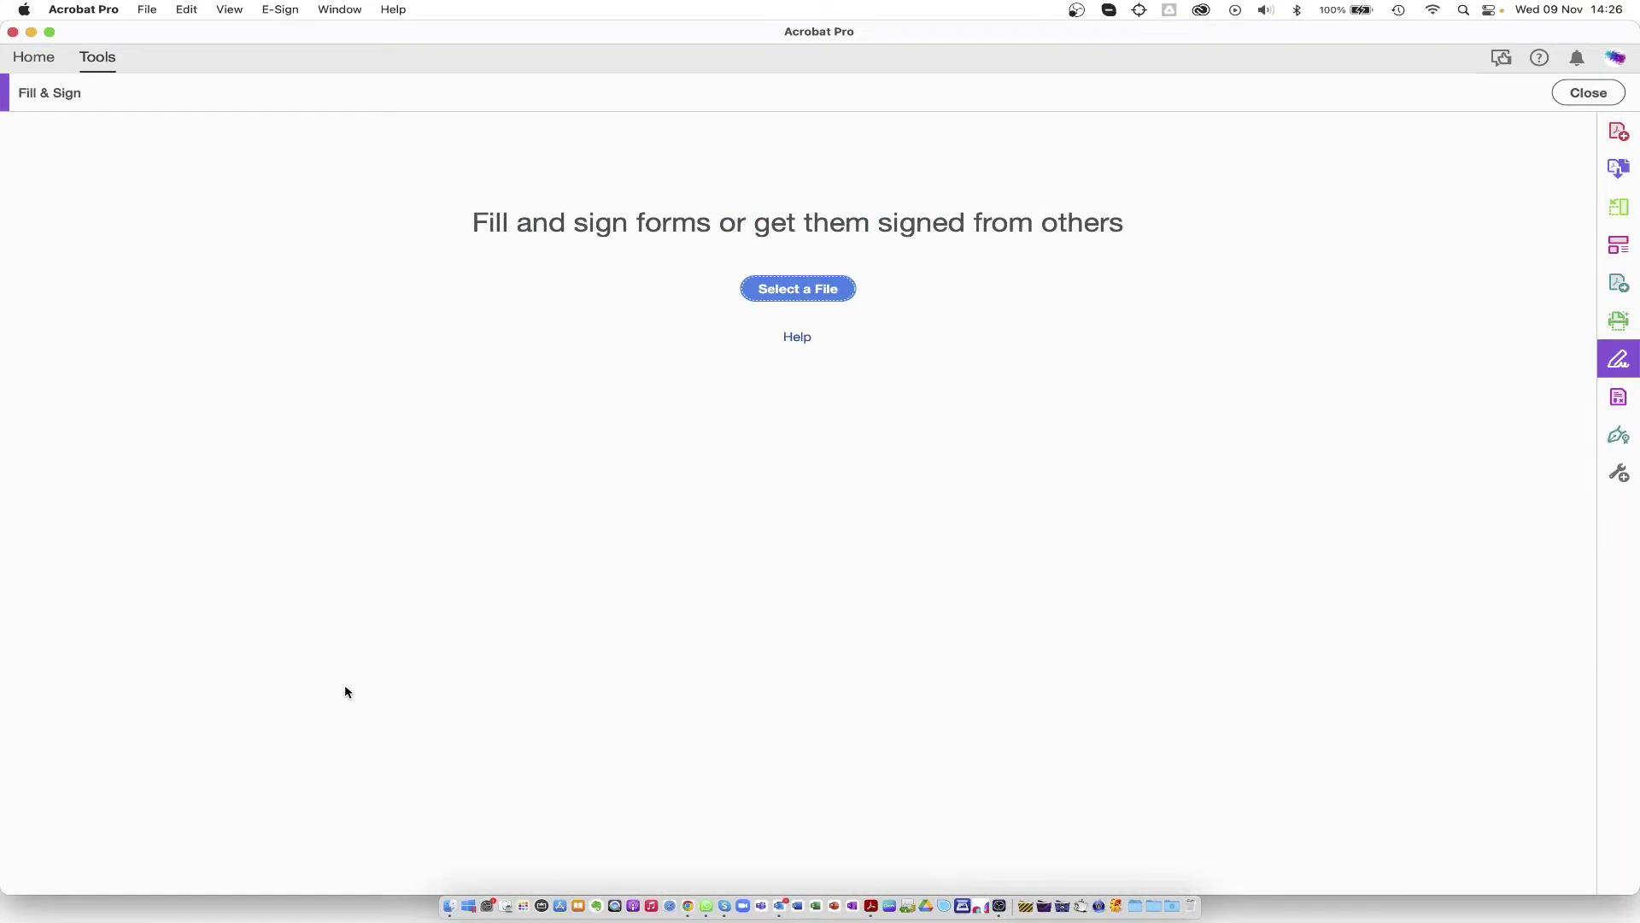
{"action": "left_click", "coordinate": [803, 291]}
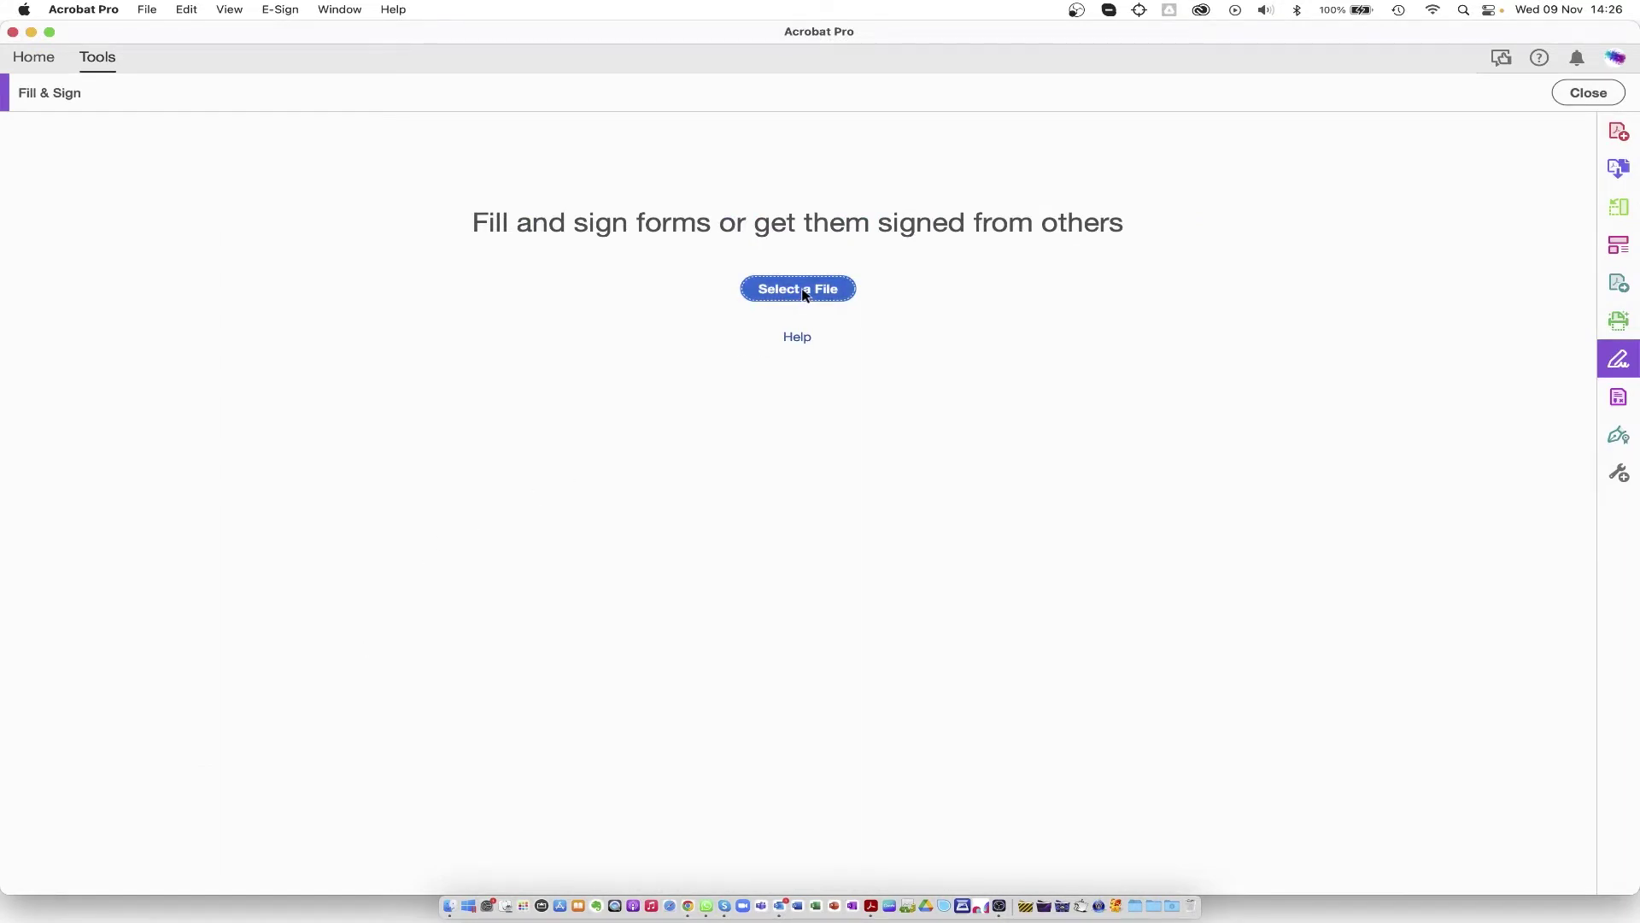
{"action": "left_click_drag", "start_coordinate": [725, 290], "coordinate": [709, 497]}
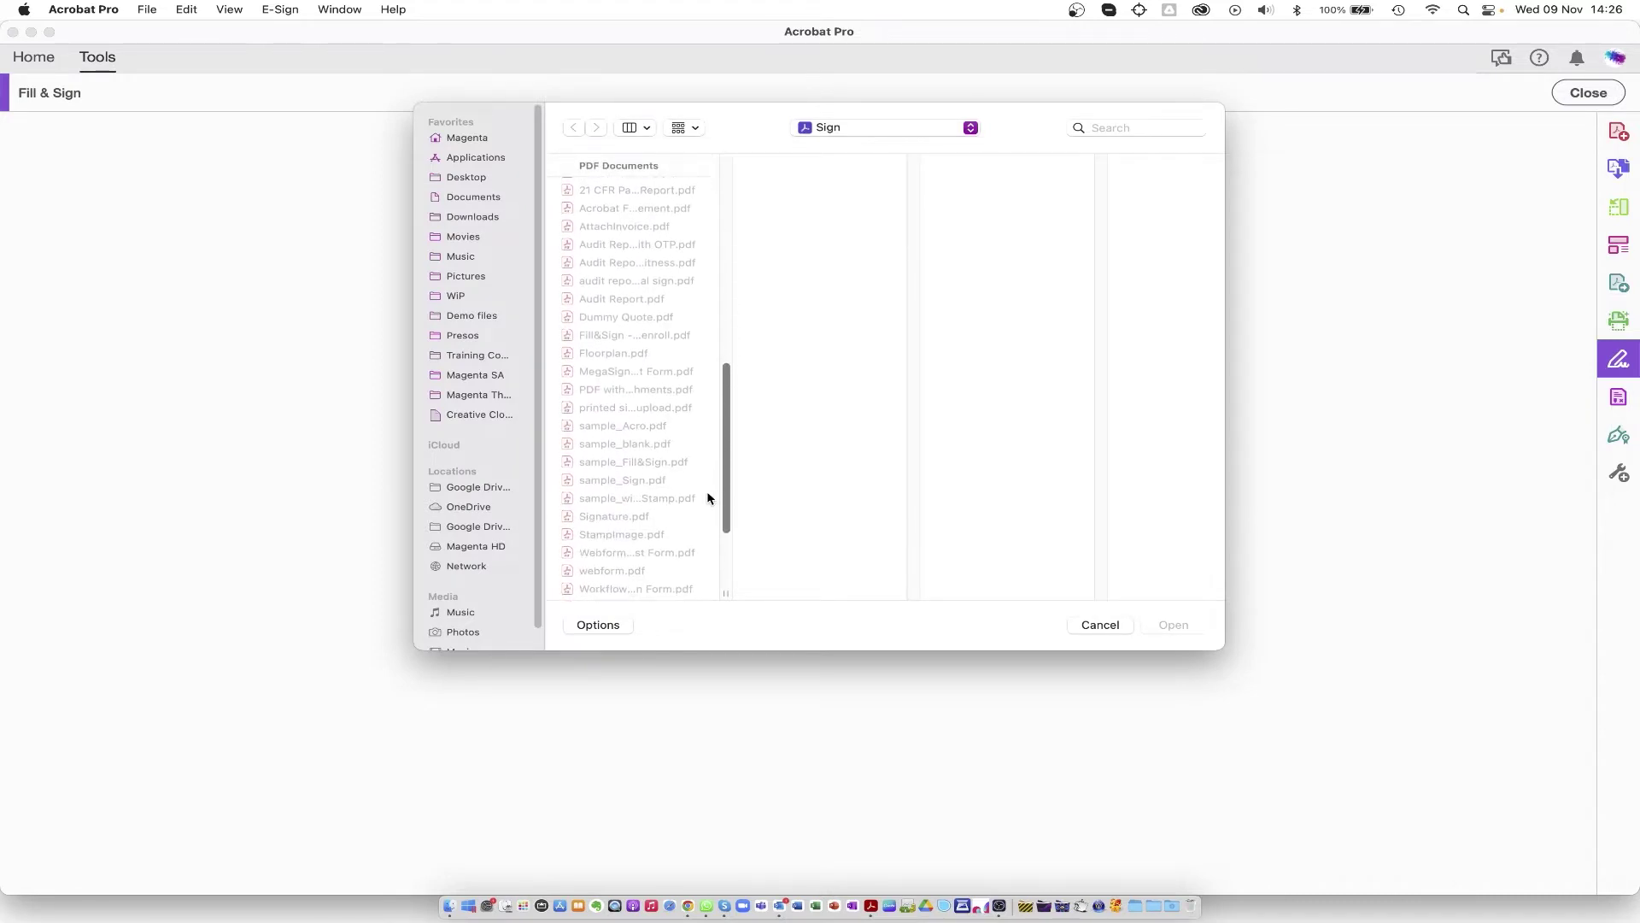
{"action": "left_click", "coordinate": [596, 427]}
{"action": "scroll", "coordinate": [701, 478], "scroll_direction": "down", "scroll_amount": 5}
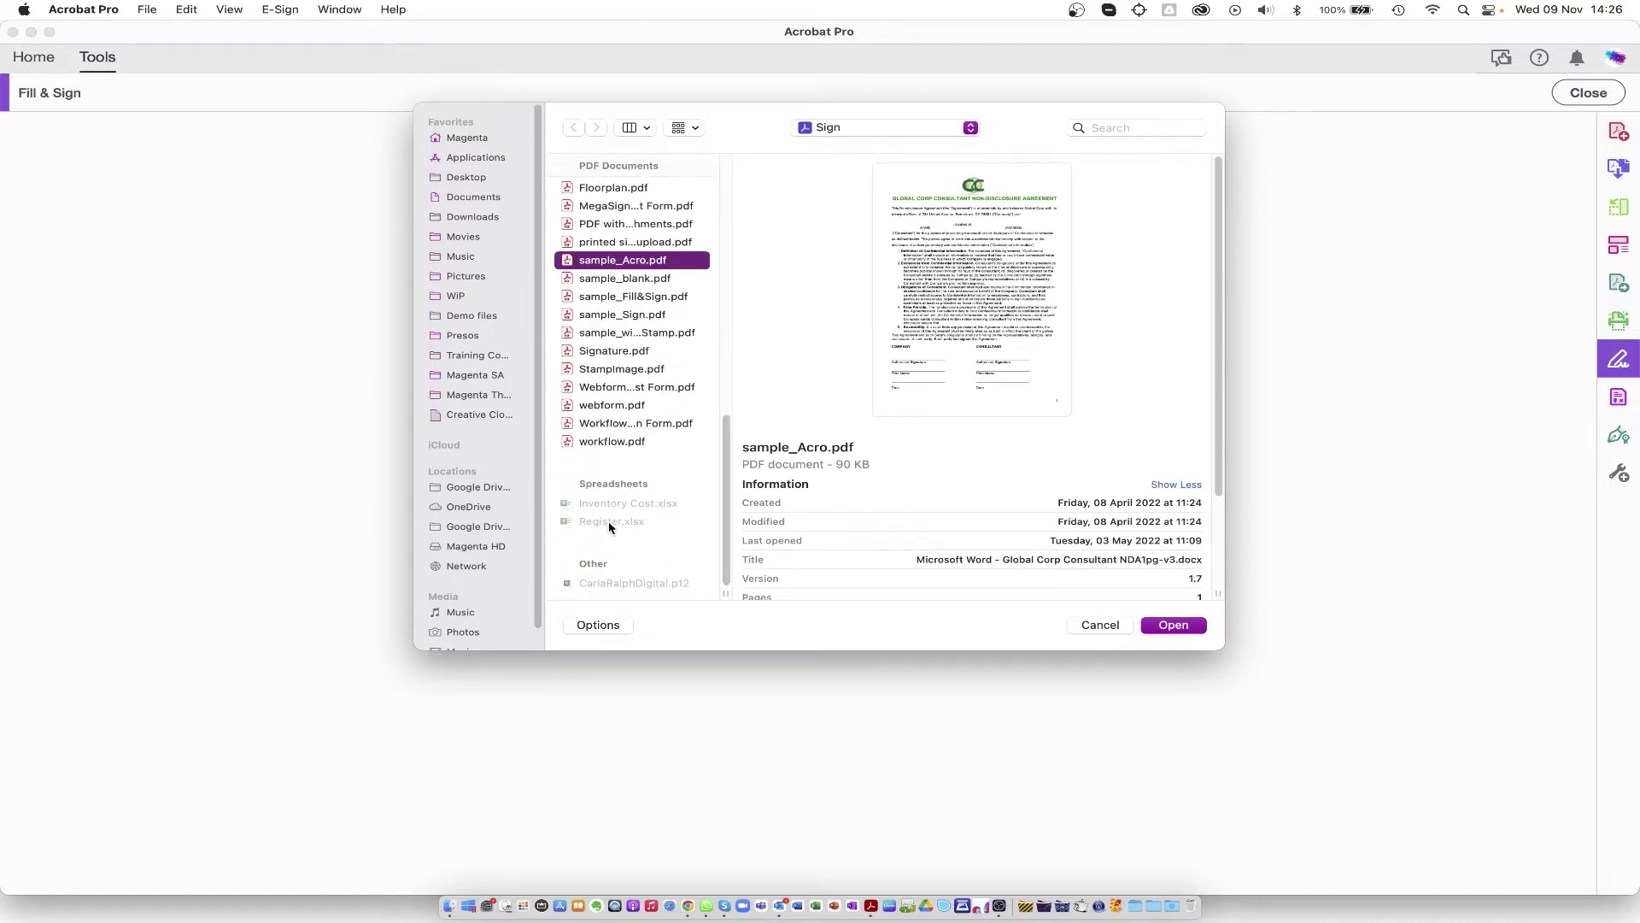
{"action": "left_click", "coordinate": [1175, 625]}
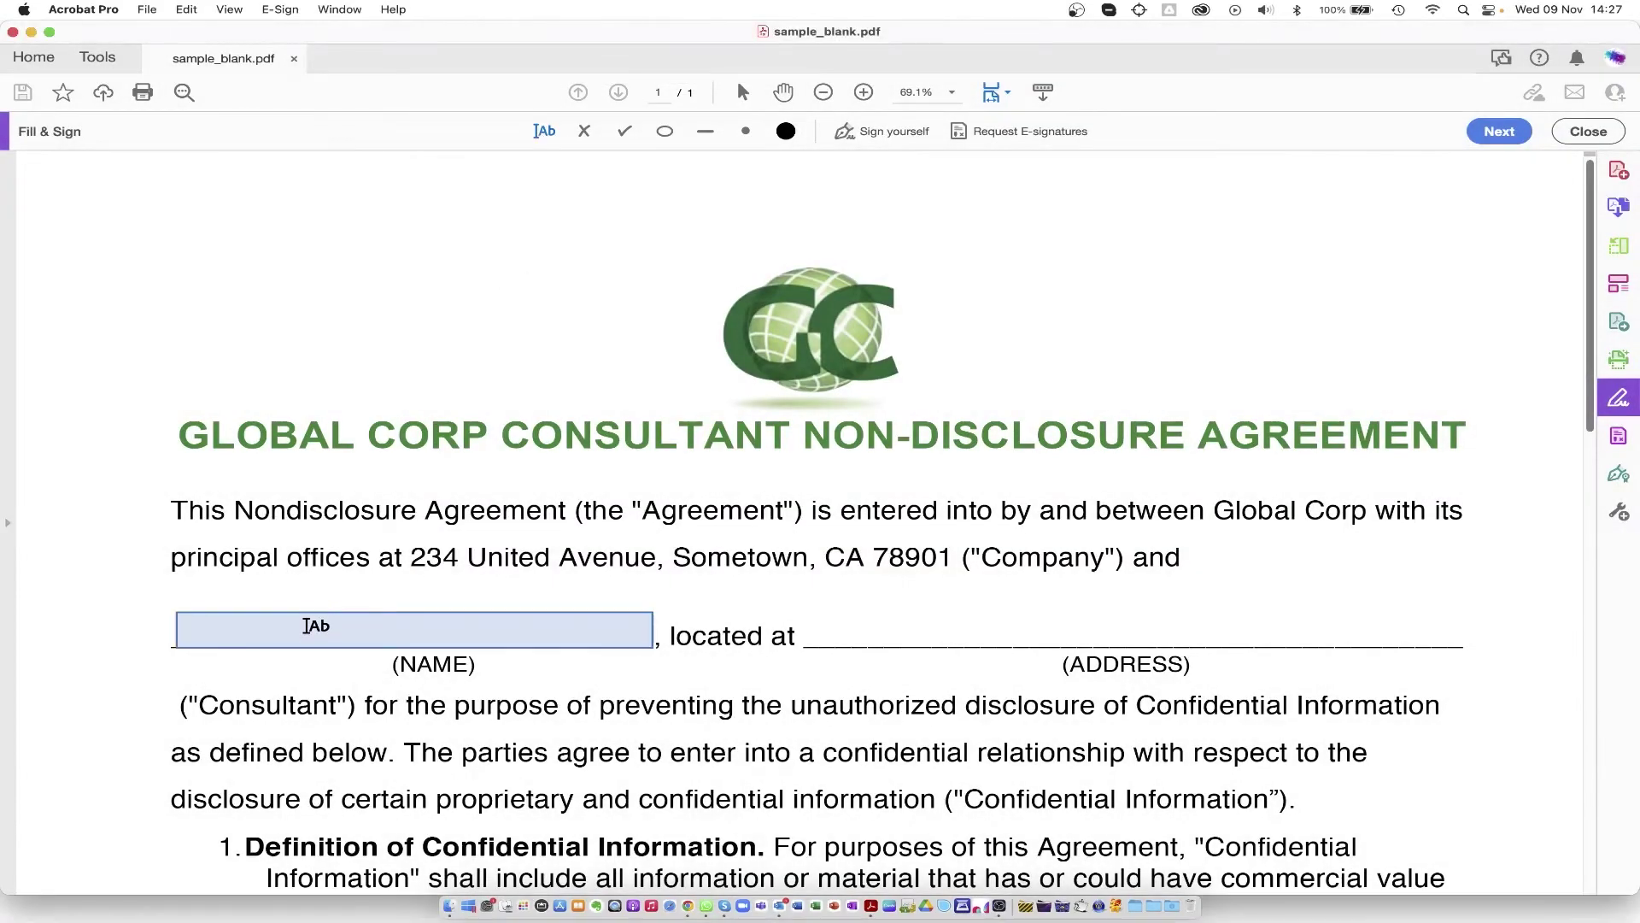
Step: Enter the consultant's full name on the NAME blank and their city on the ADDRESS blank
{"action": "left_click", "coordinate": [311, 616]}
{"action": "type", "text": "Jane Doe"}
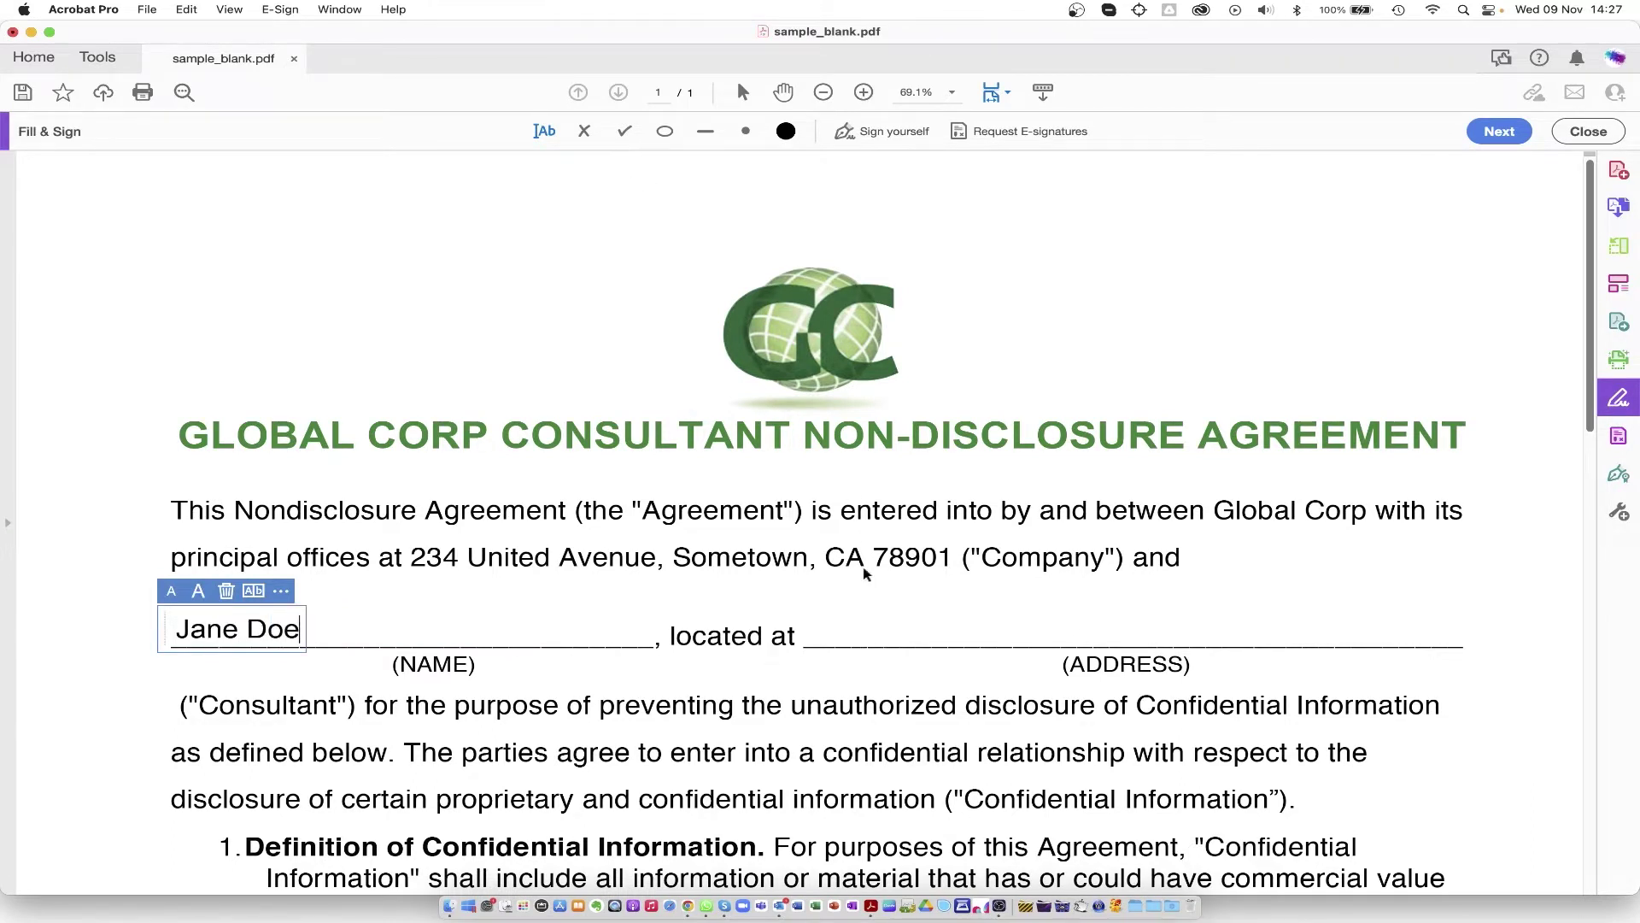
{"action": "left_click", "coordinate": [857, 633]}
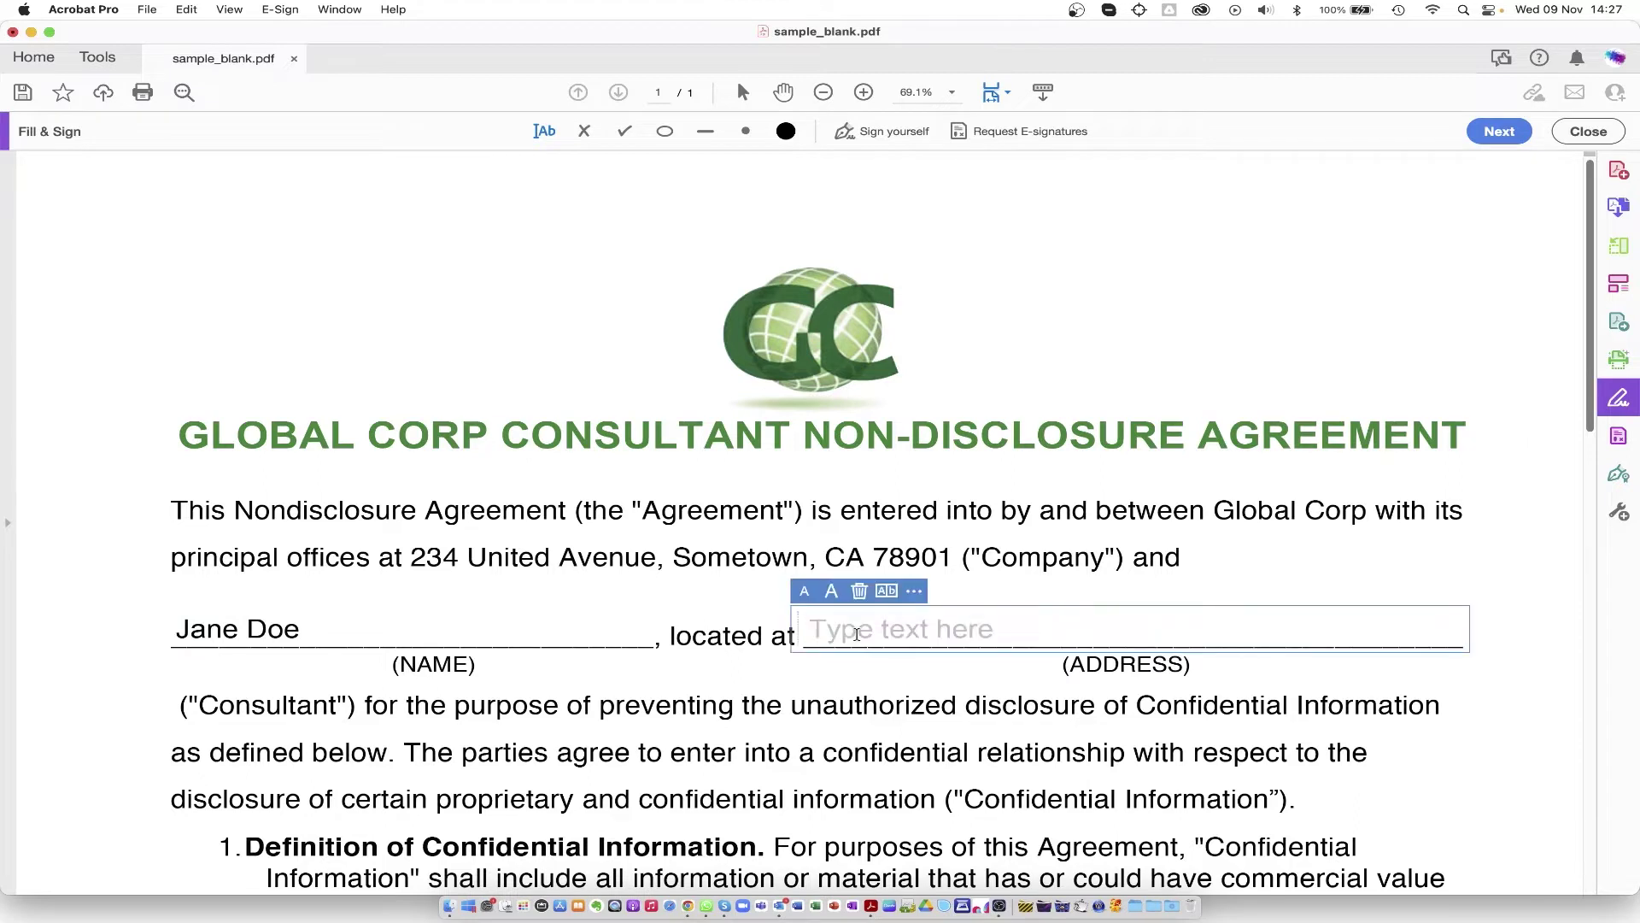
{"action": "type", "text": "Johannesbu"}
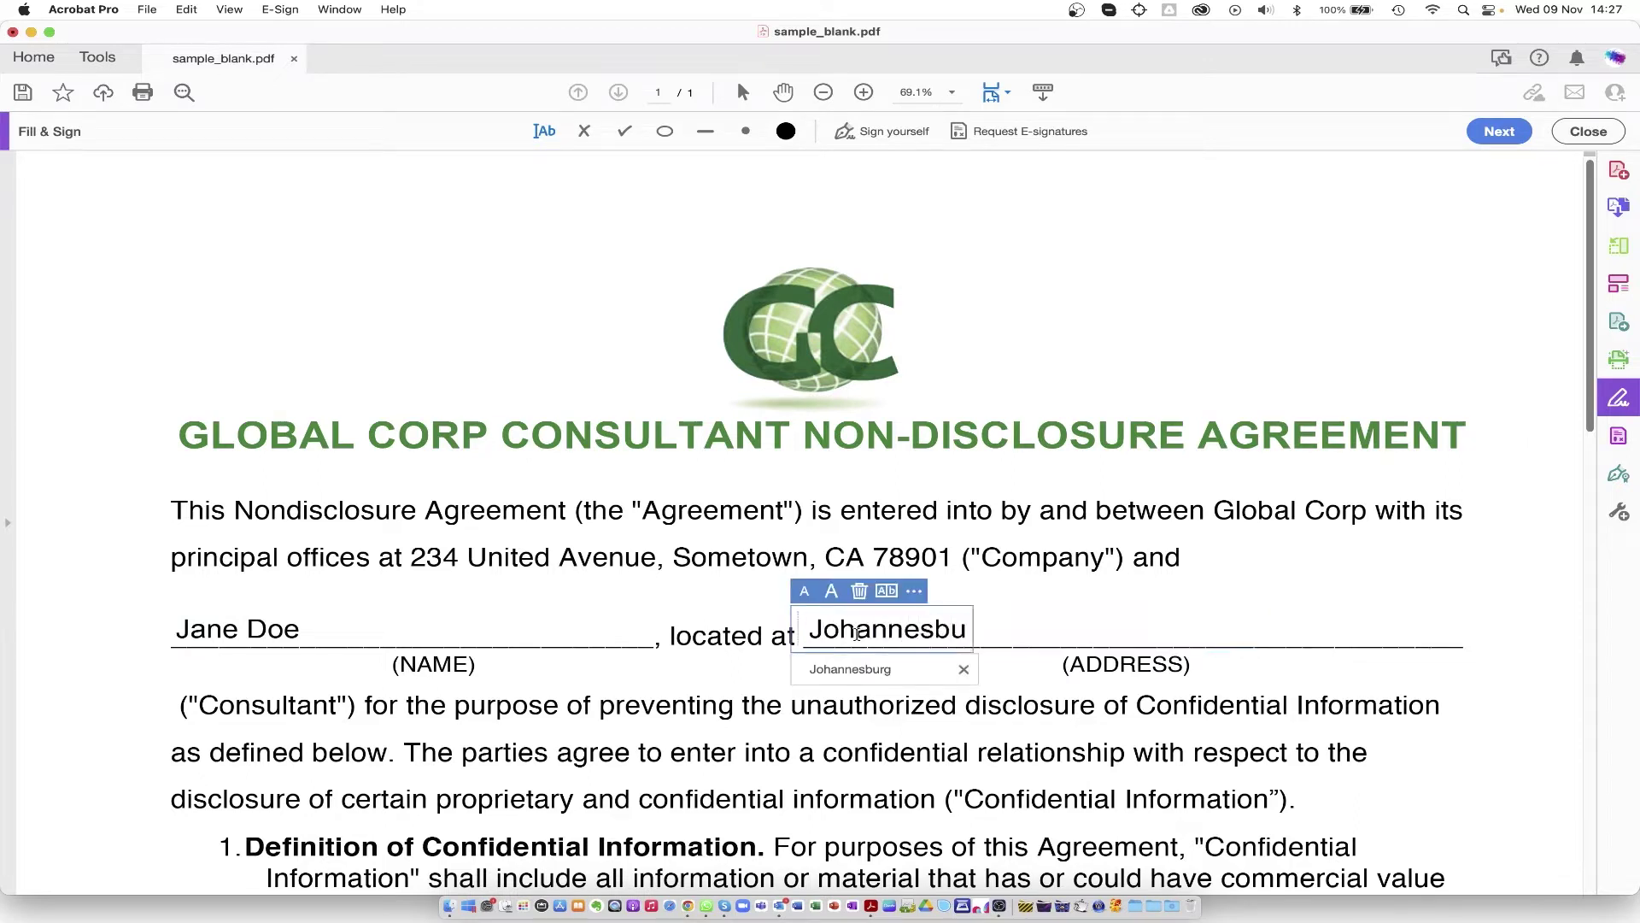
{"action": "type", "text": "rg"}
Step: Fill the company Print Name with the signer's full name and the Date with 2022/11/09
{"action": "scroll", "coordinate": [1583, 460], "scroll_direction": "down", "scroll_amount": 20}
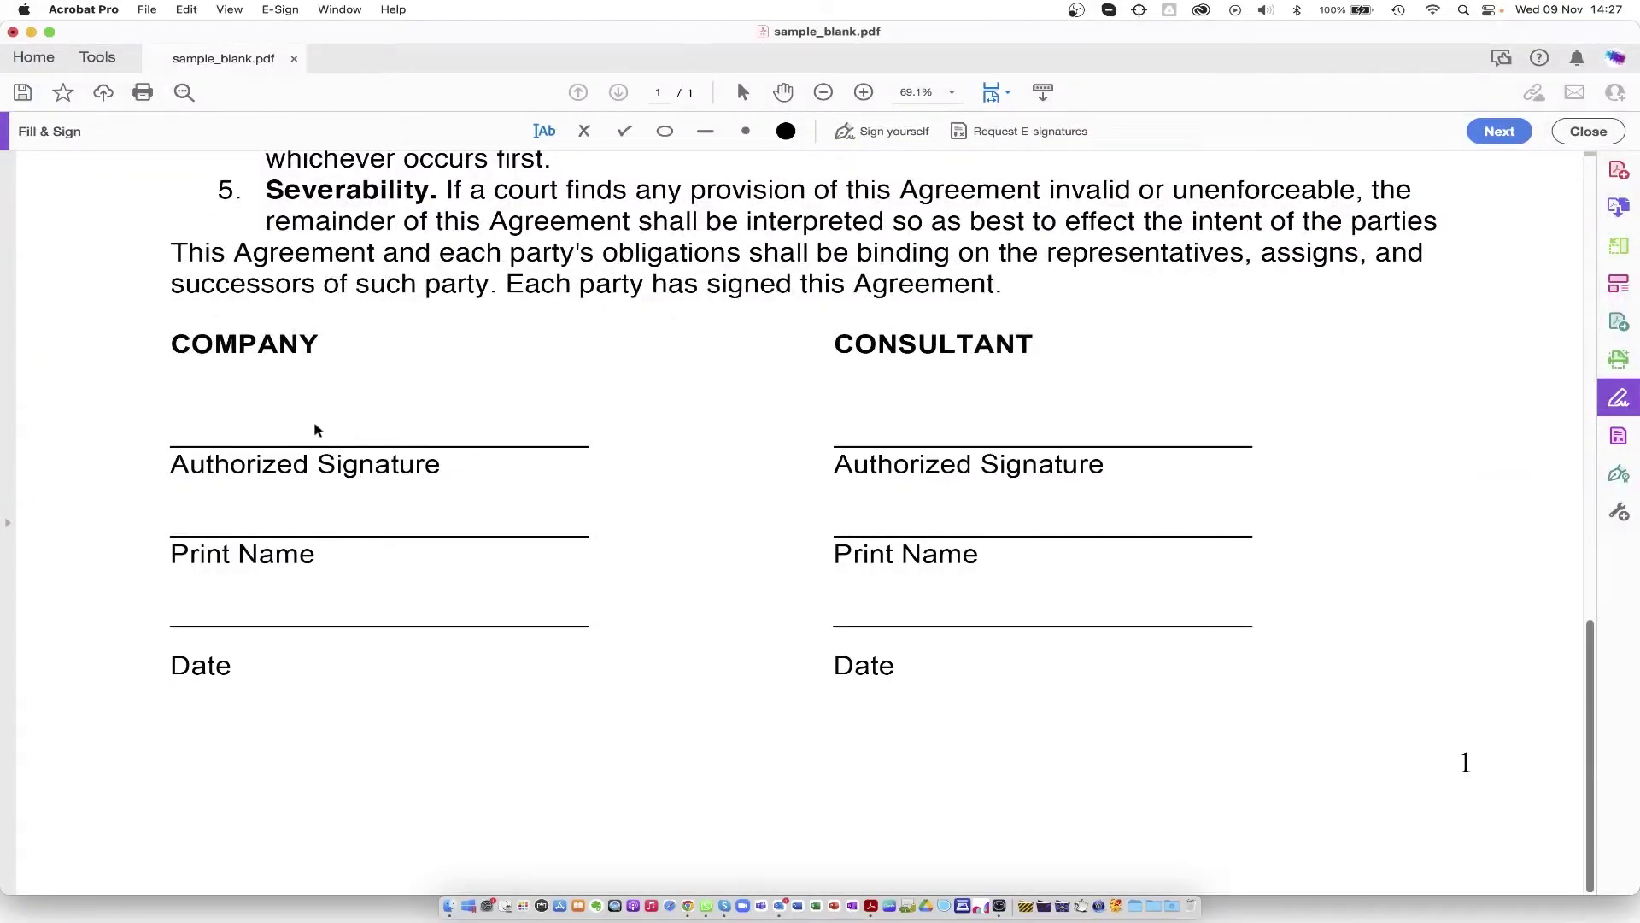
{"action": "left_click", "coordinate": [199, 519]}
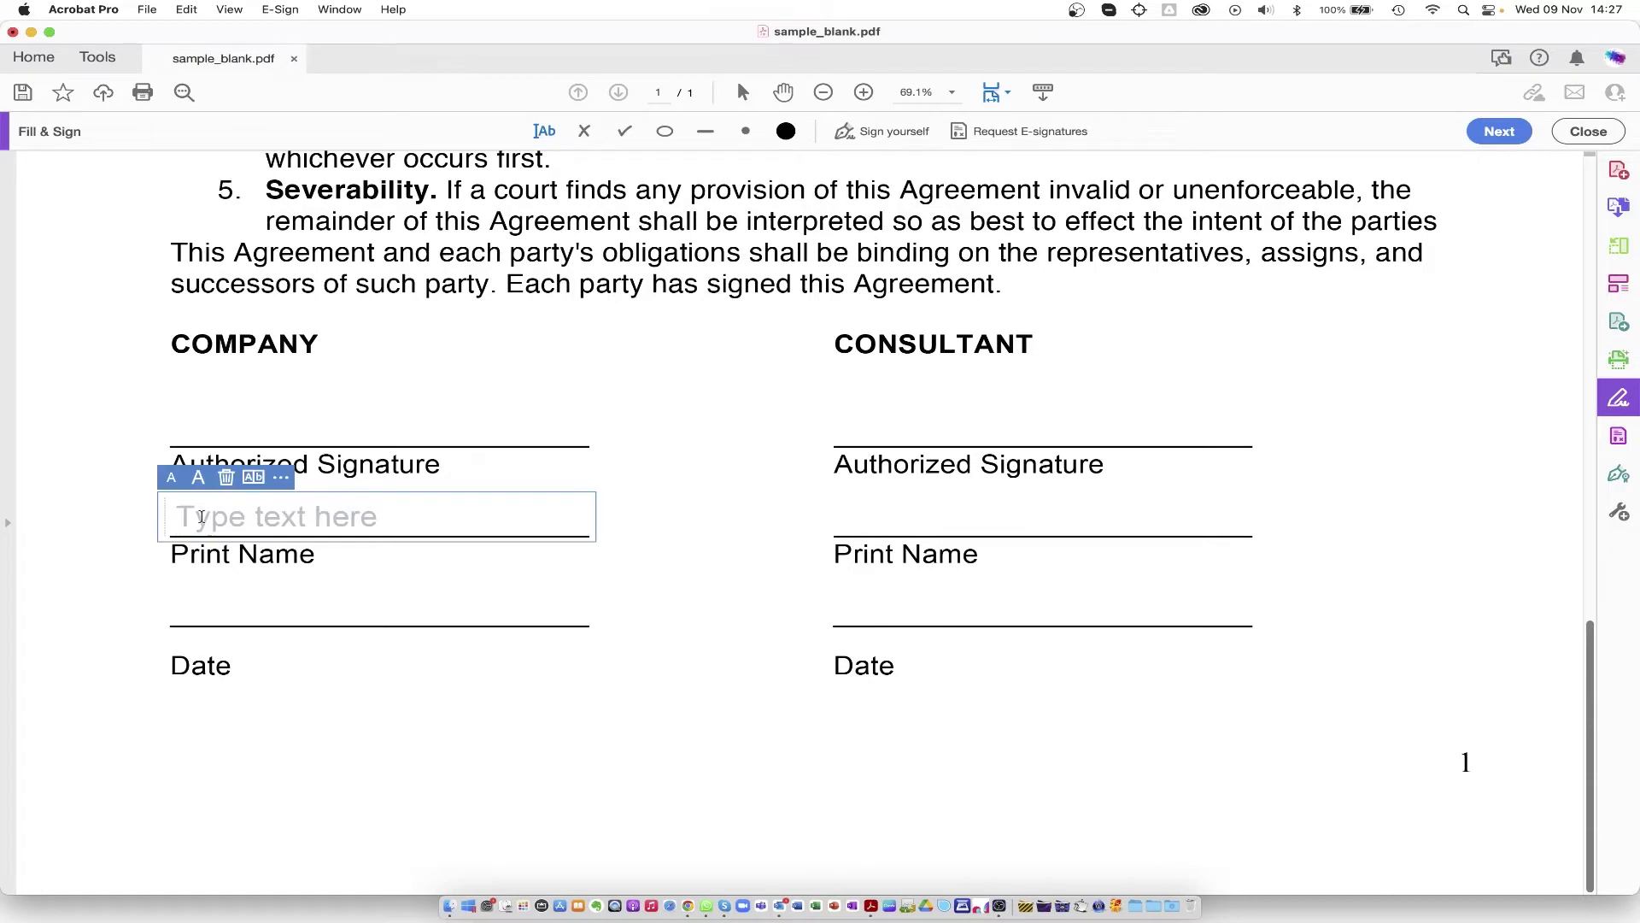
{"action": "type", "text": "Jane"}
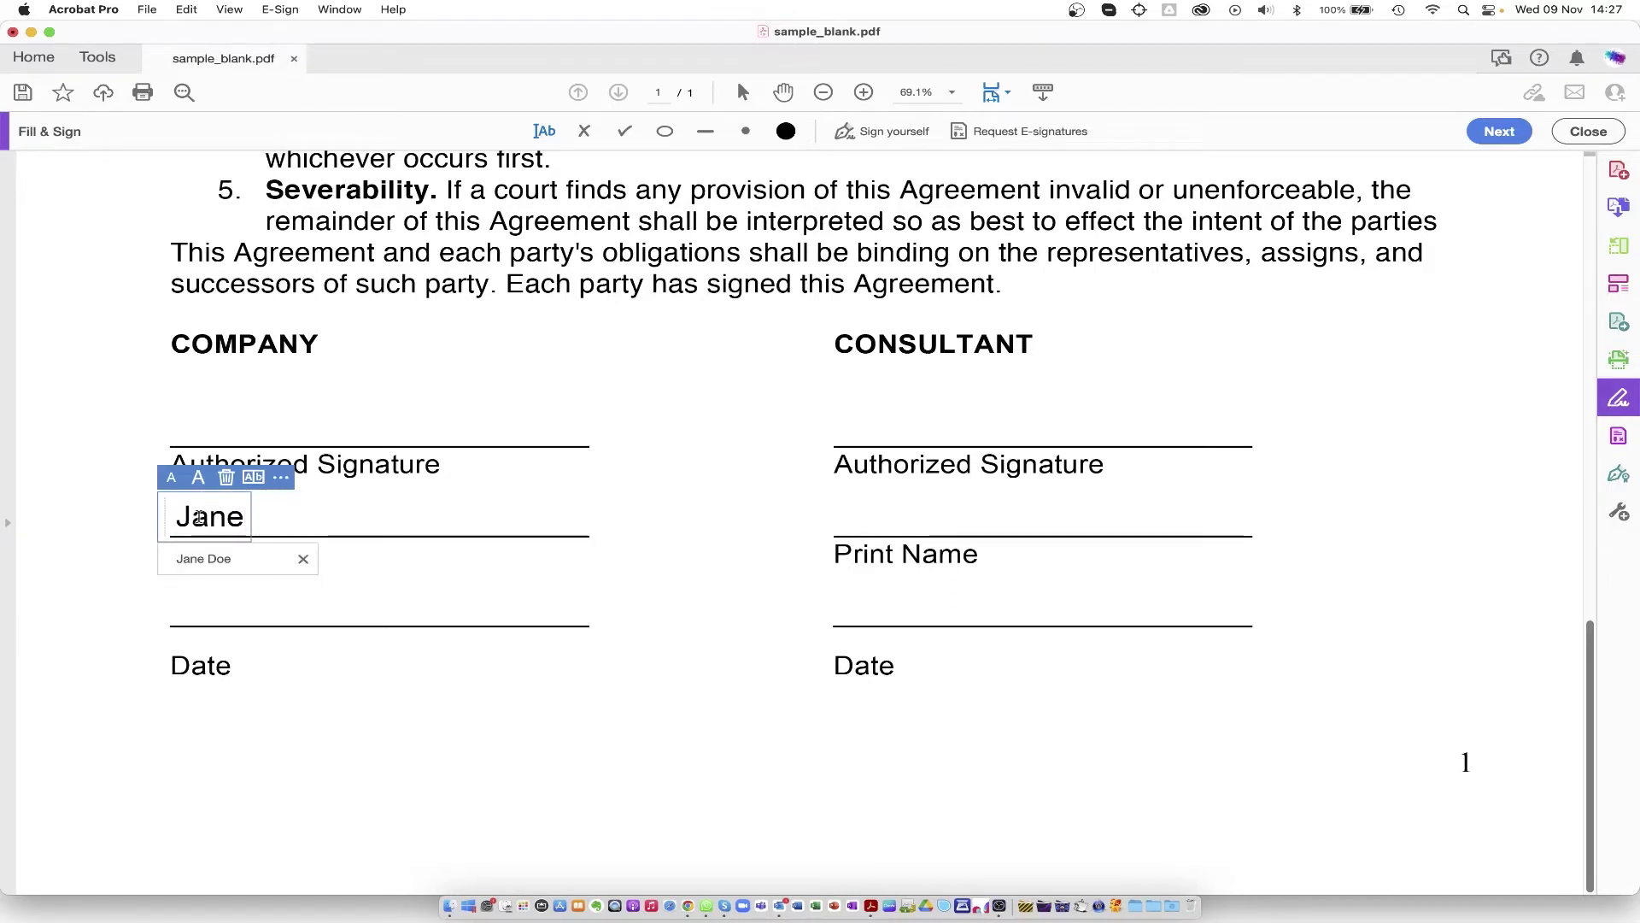
{"action": "left_click", "coordinate": [202, 560]}
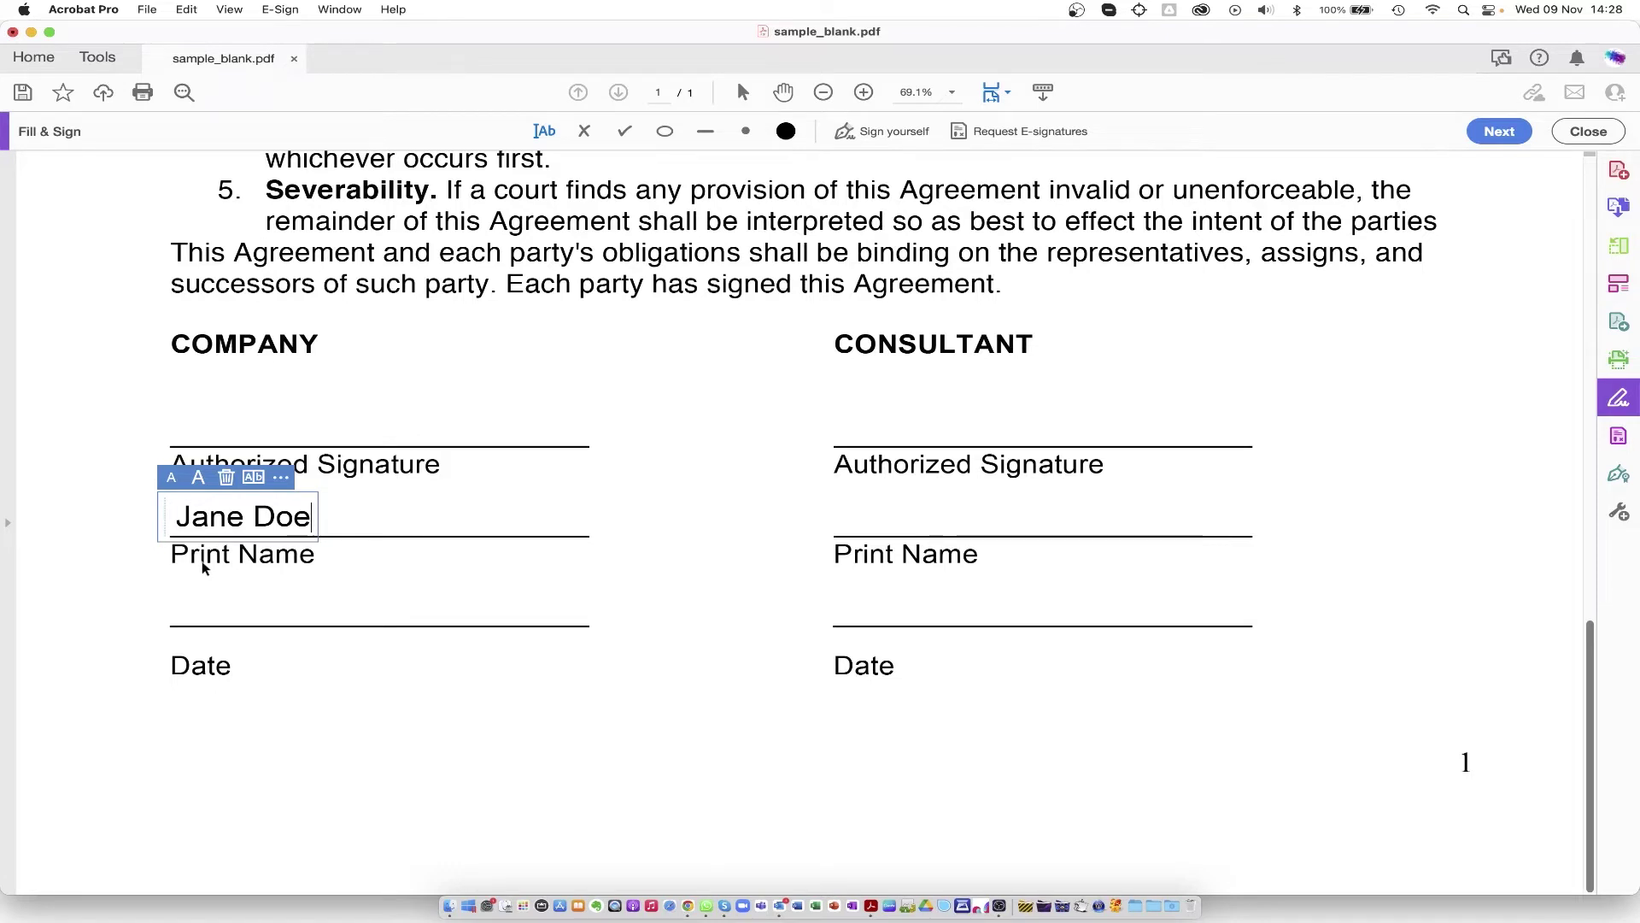
{"action": "left_click", "coordinate": [201, 606]}
{"action": "left_click", "coordinate": [201, 607]}
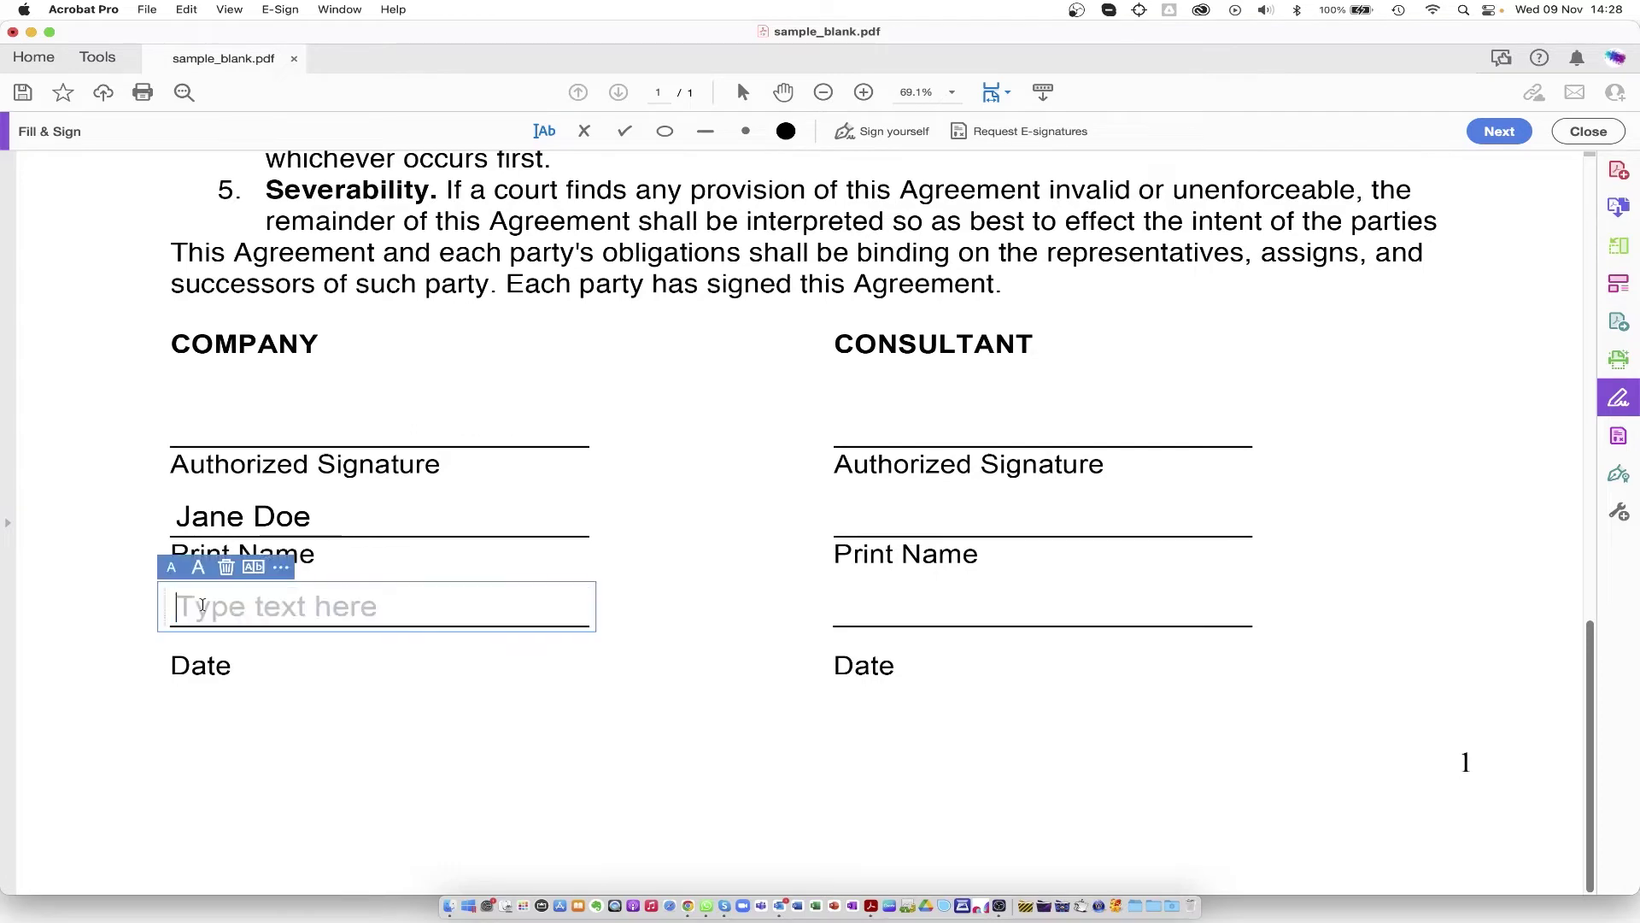
{"action": "type", "text": "2022/11/09"}
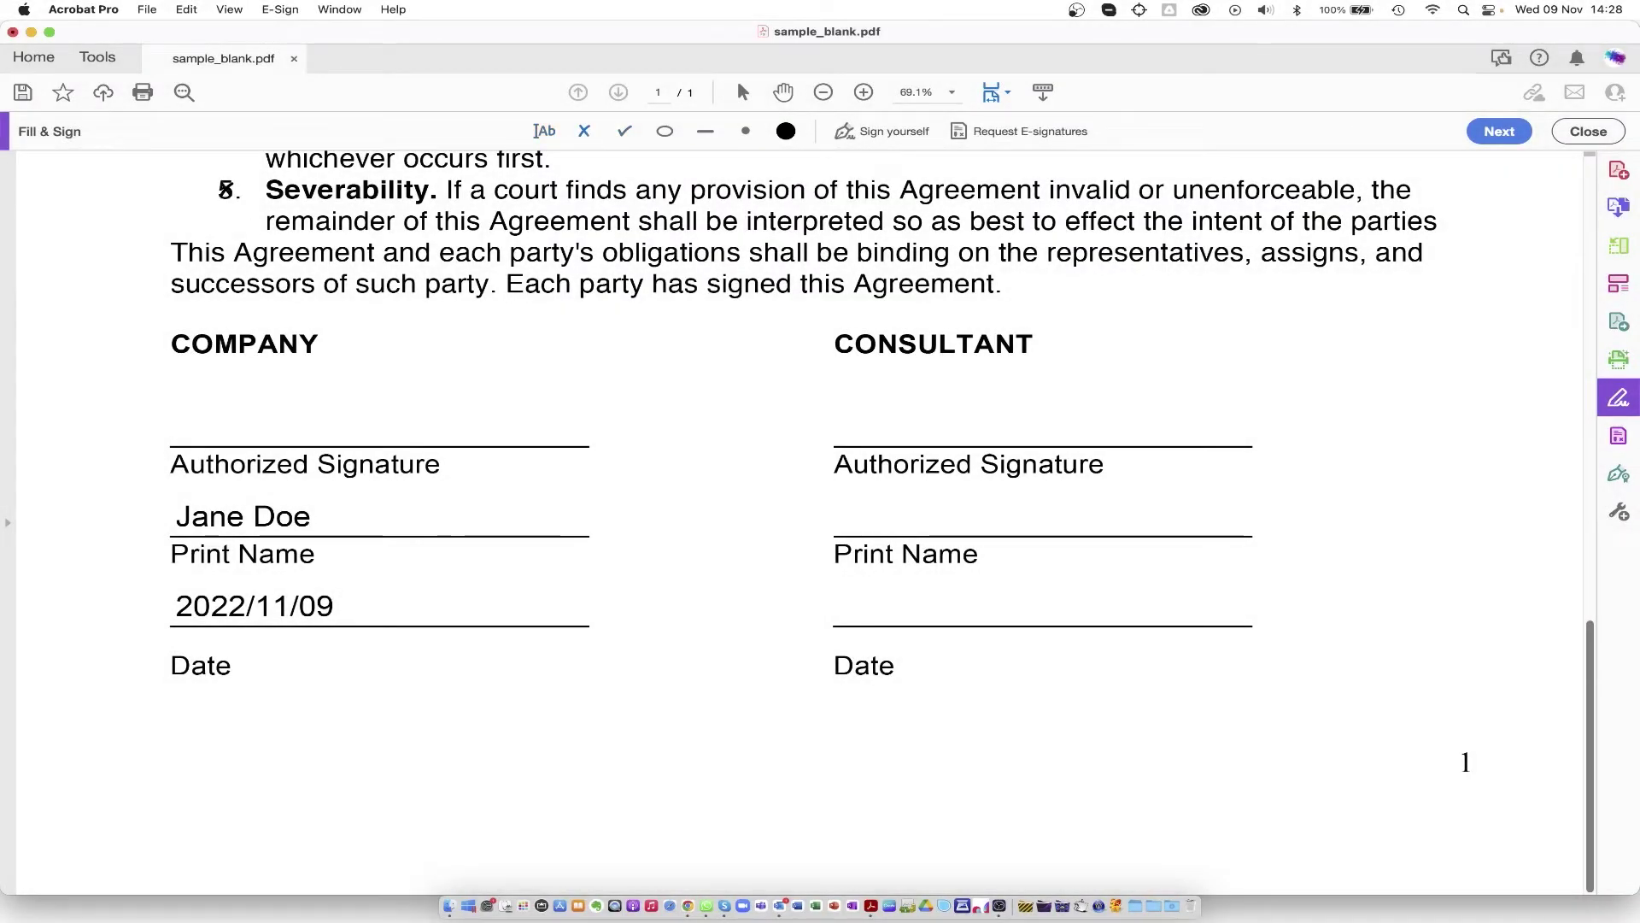
Step: Place a small cross mark over item 5, then bring up the signature and initials choices
{"action": "left_click", "coordinate": [226, 190]}
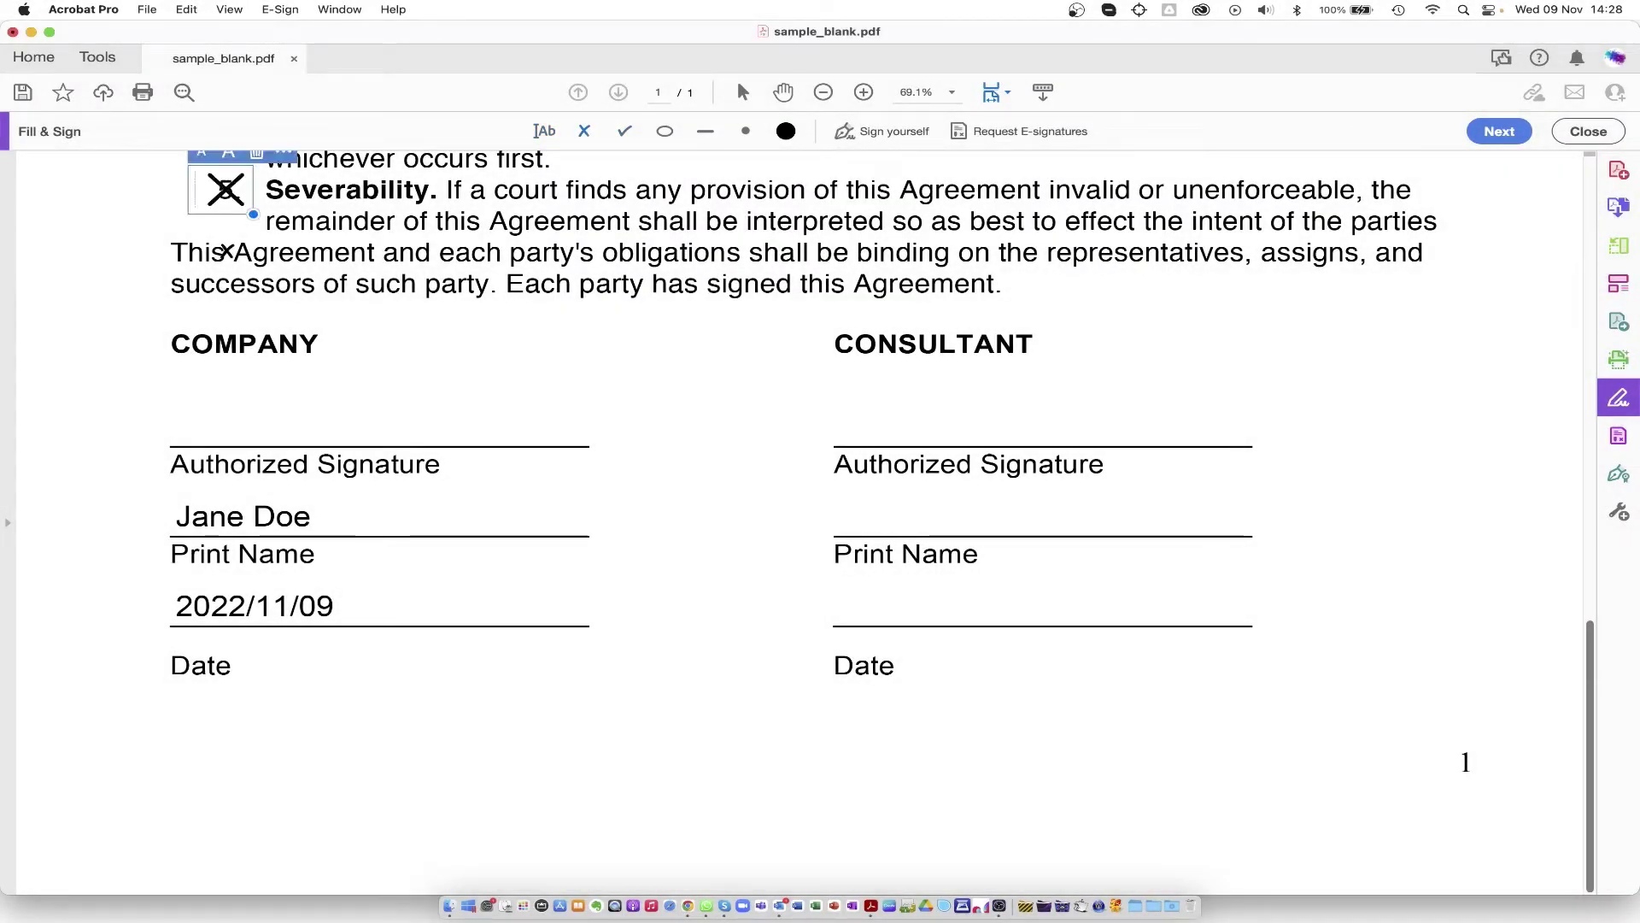
{"action": "left_click", "coordinate": [213, 161]}
{"action": "left_click", "coordinate": [214, 162]}
{"action": "left_click_drag", "start_coordinate": [221, 185], "coordinate": [228, 190]}
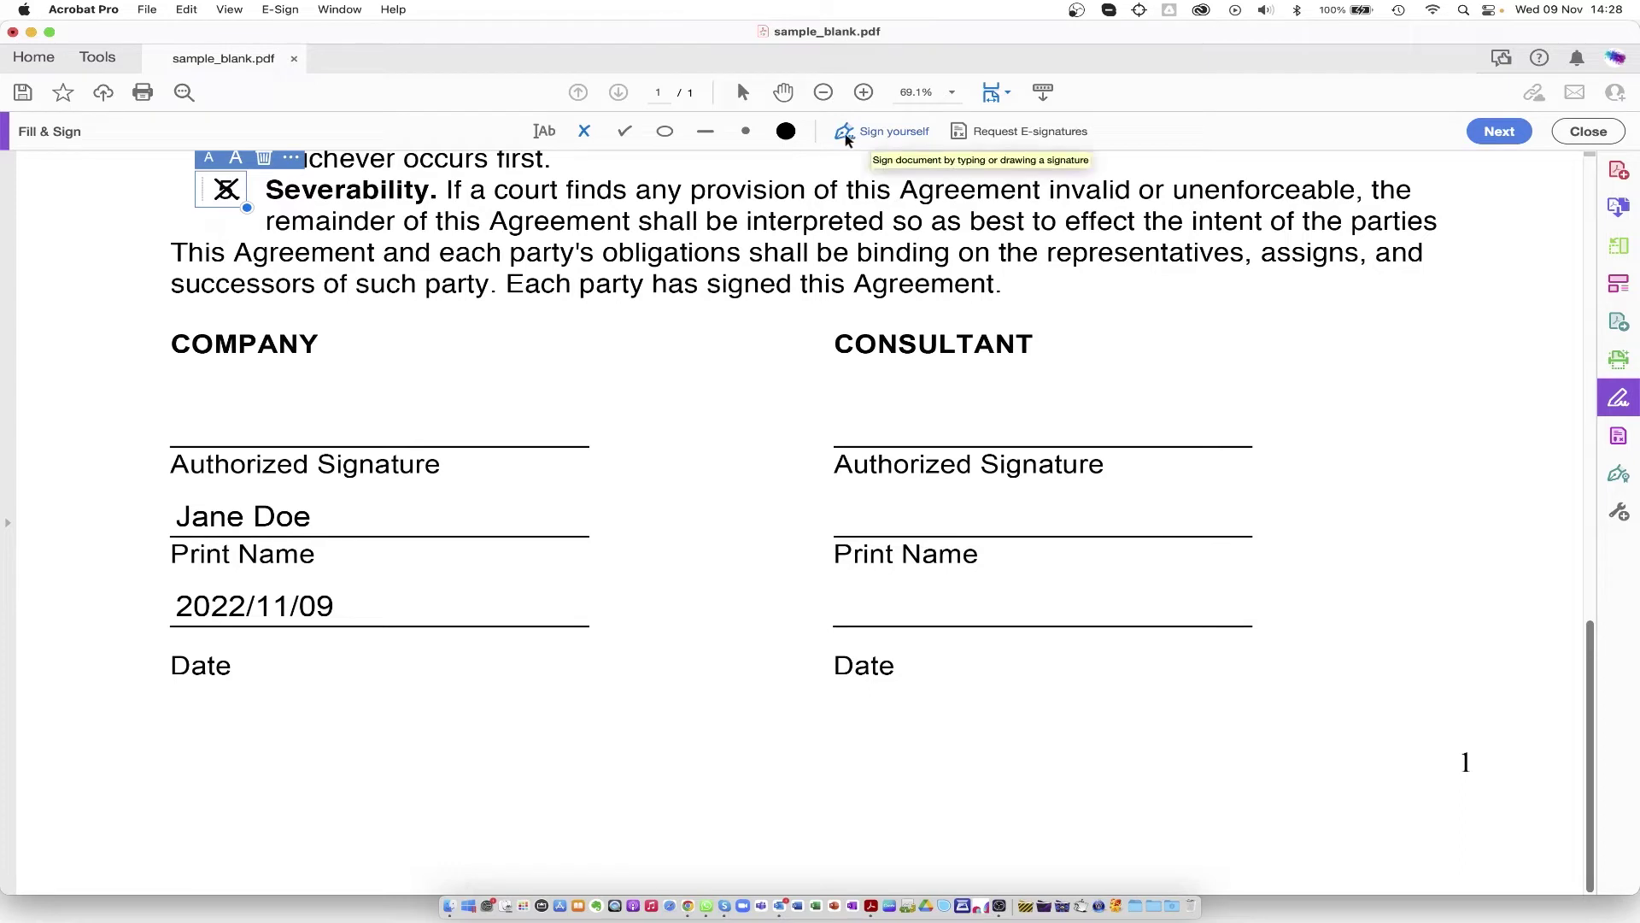
{"action": "left_click", "coordinate": [786, 132]}
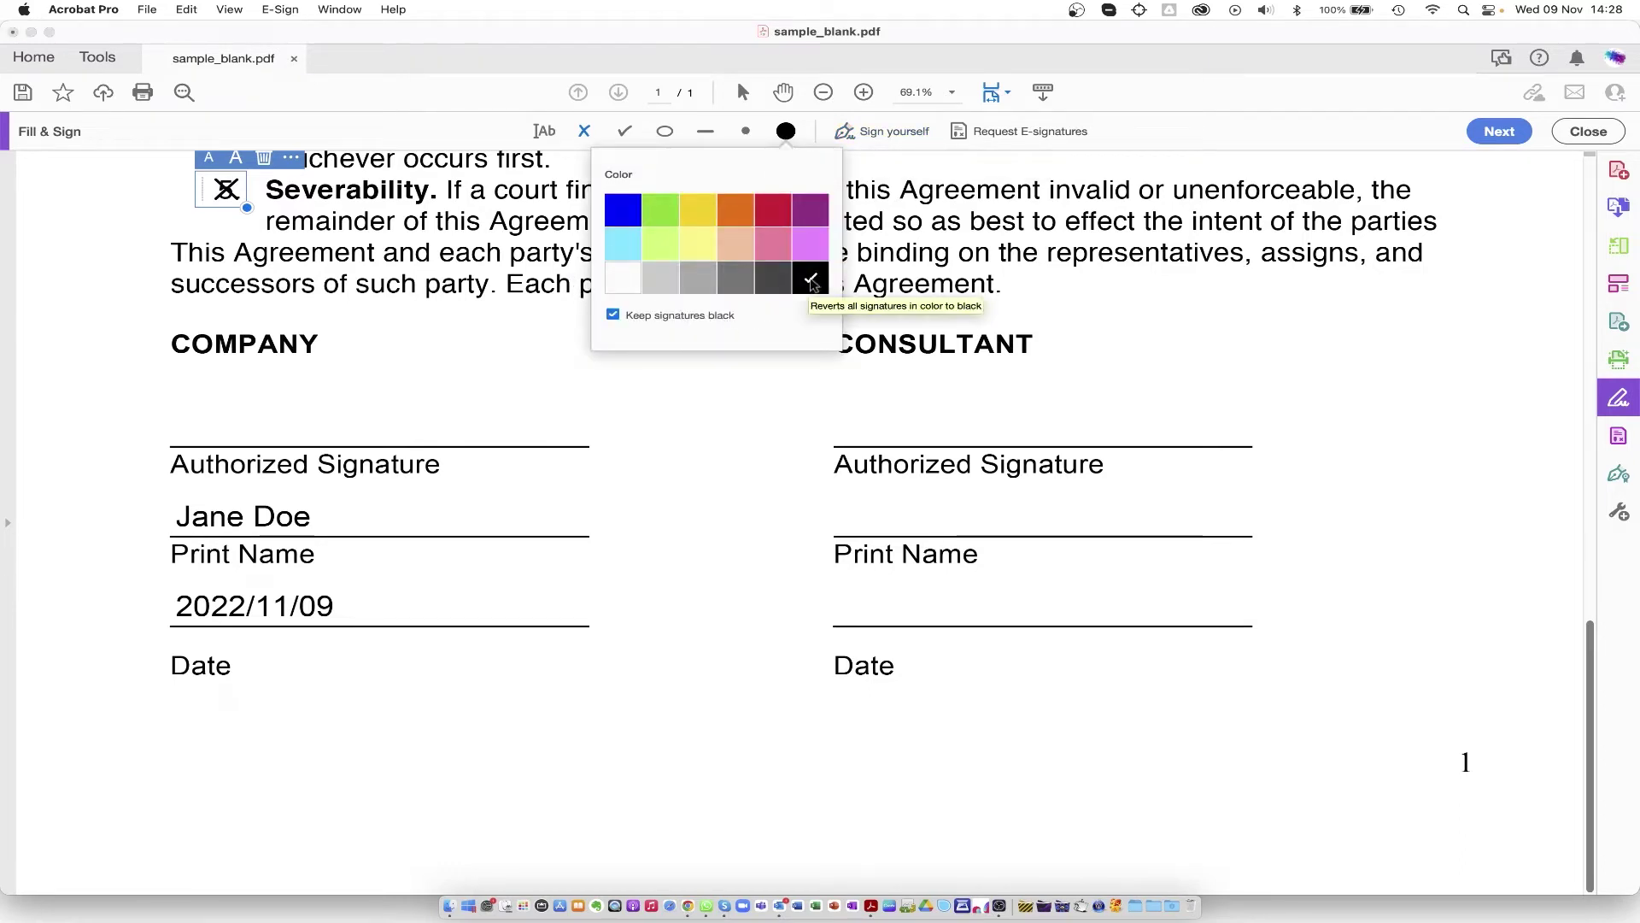
{"action": "left_click", "coordinate": [889, 135]}
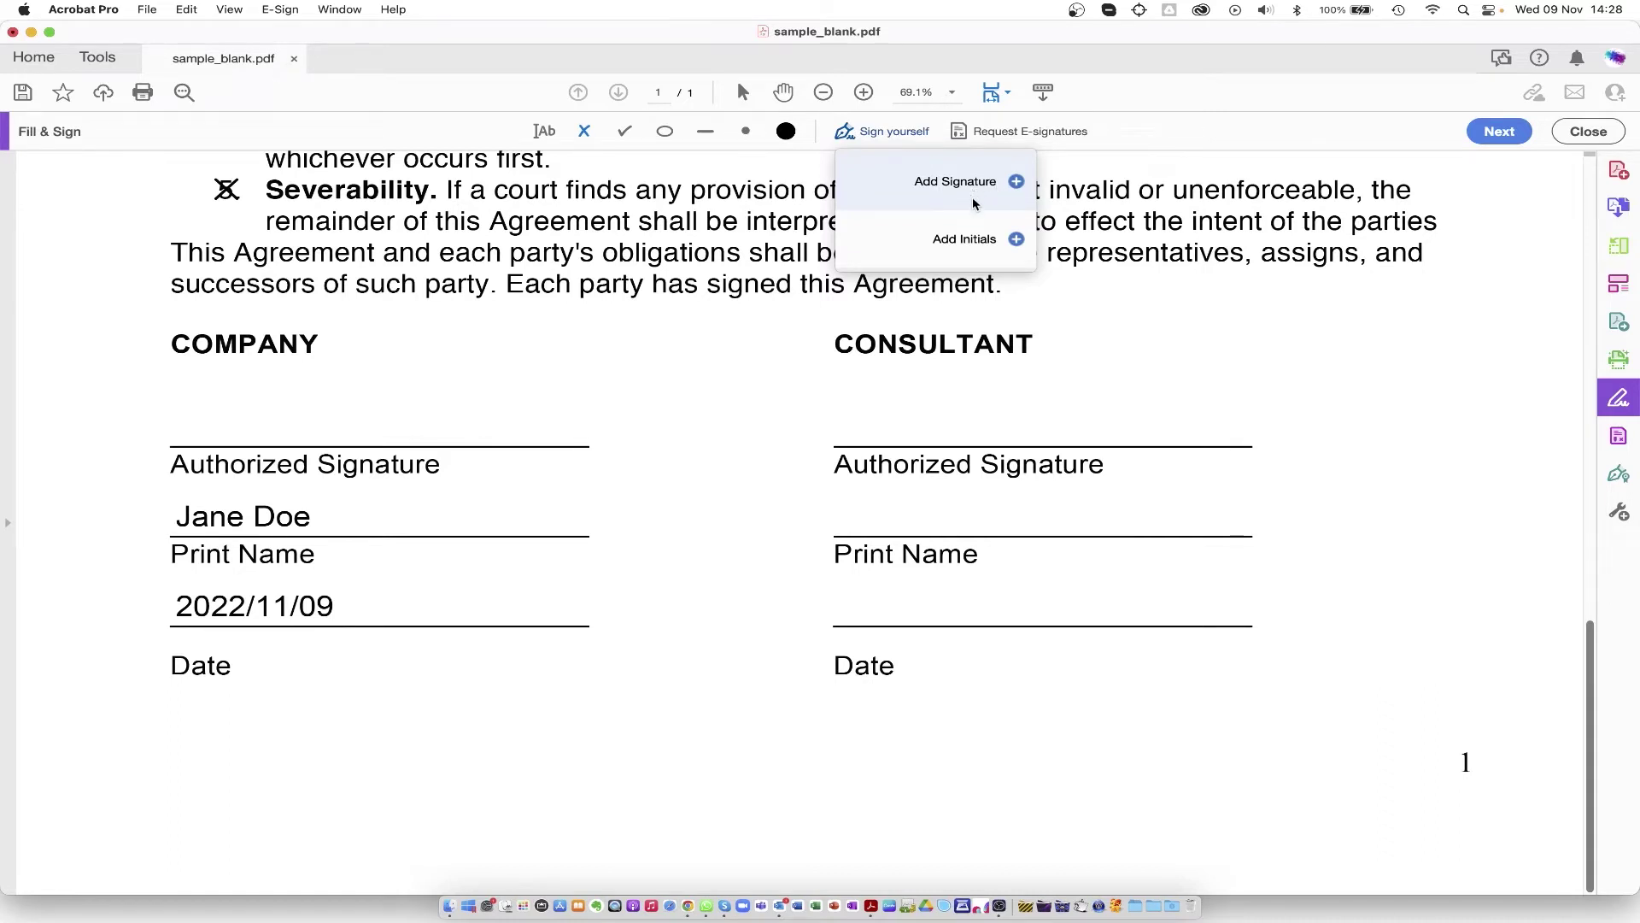
Step: Create the signature from Signature.png after trying the Type and Draw options
{"action": "left_click", "coordinate": [967, 183]}
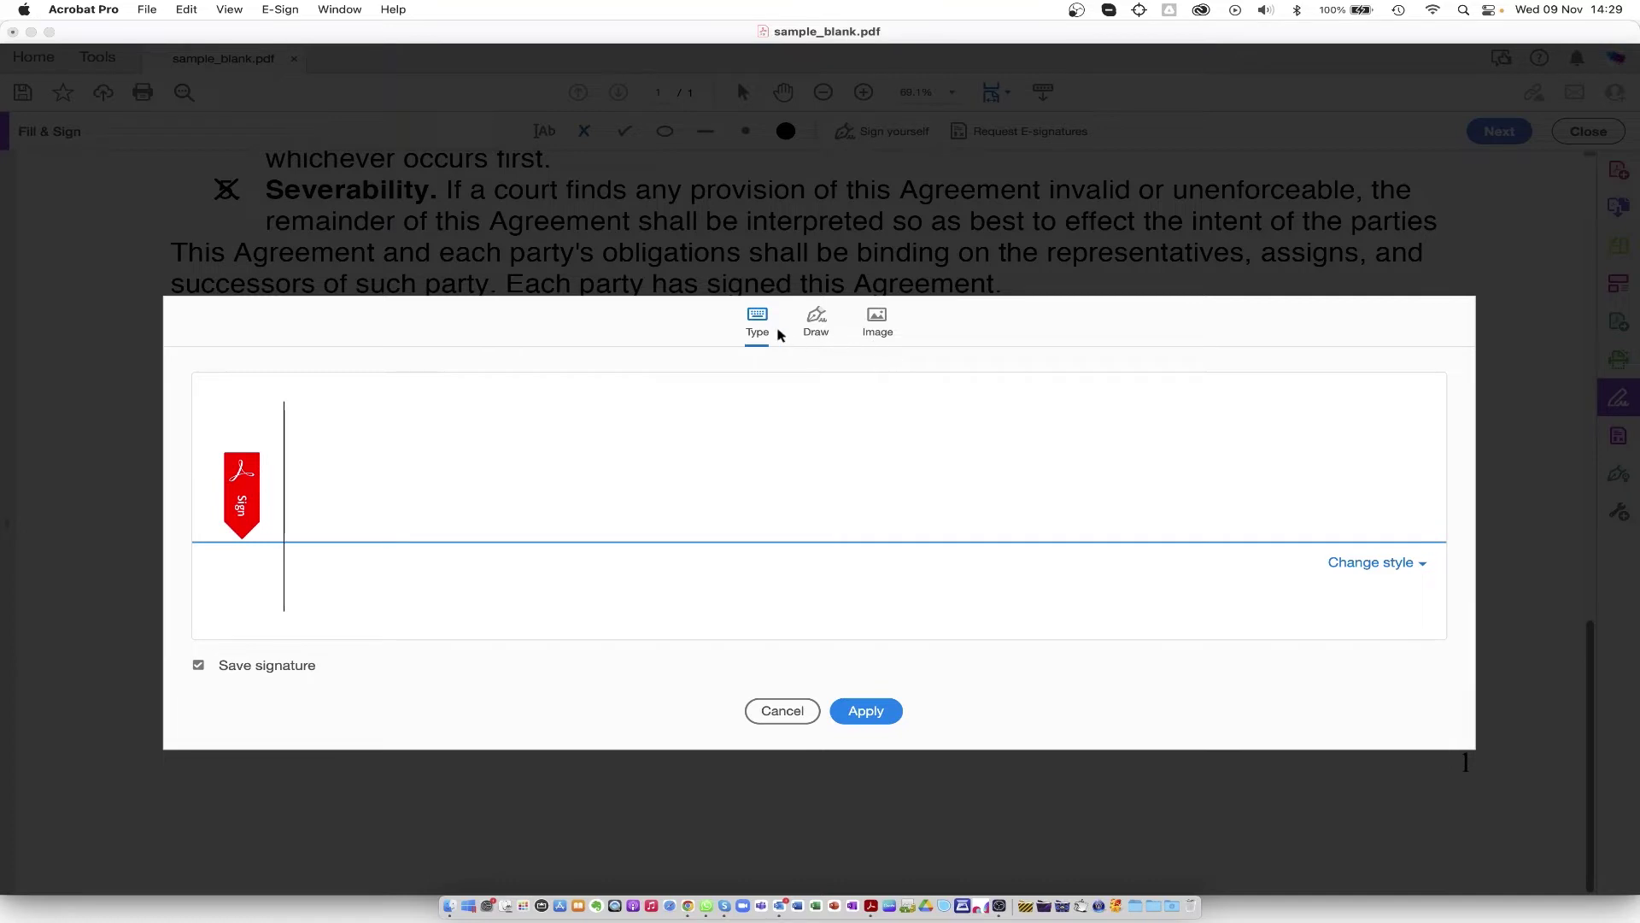
{"action": "type", "text": "J"}
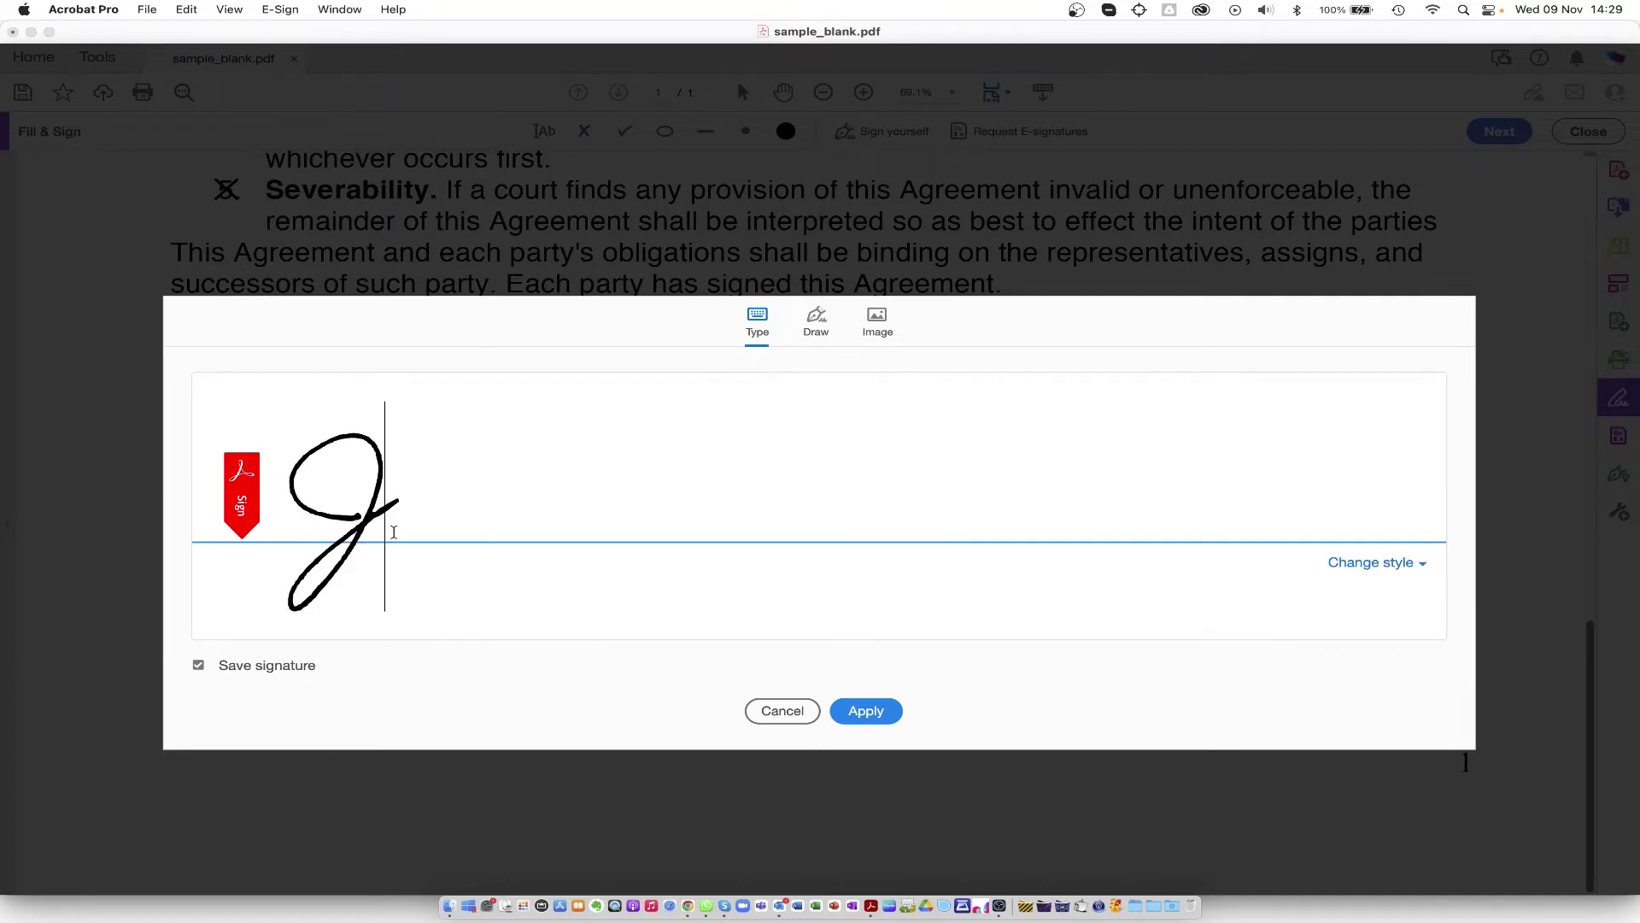
{"action": "type", "text": "ane"}
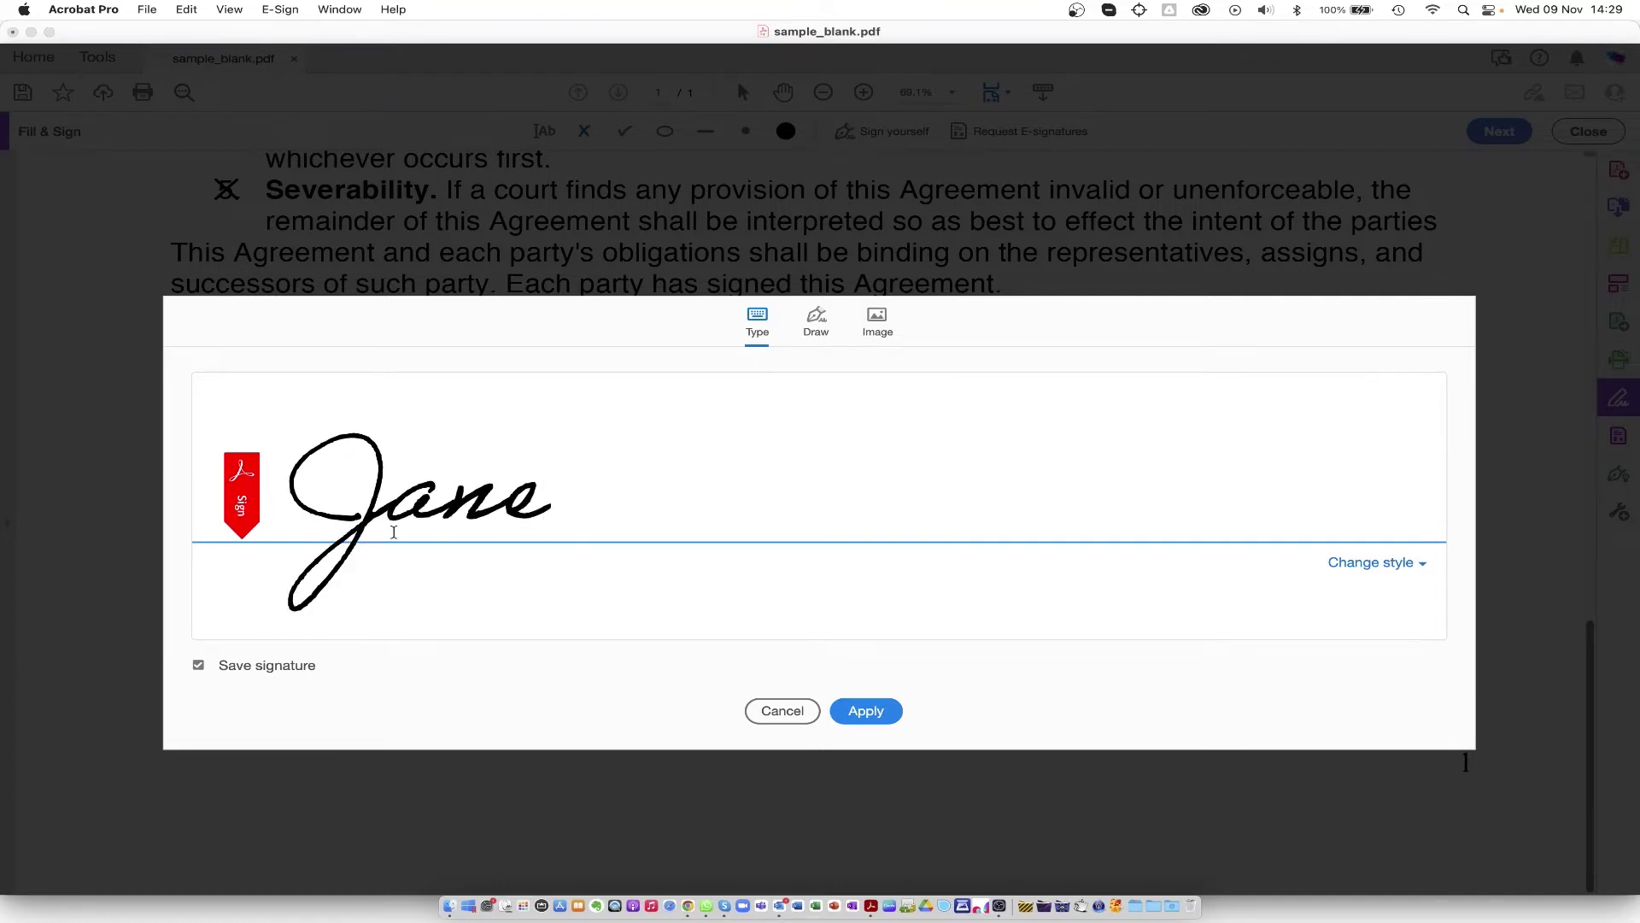
{"action": "type", "text": " Doe"}
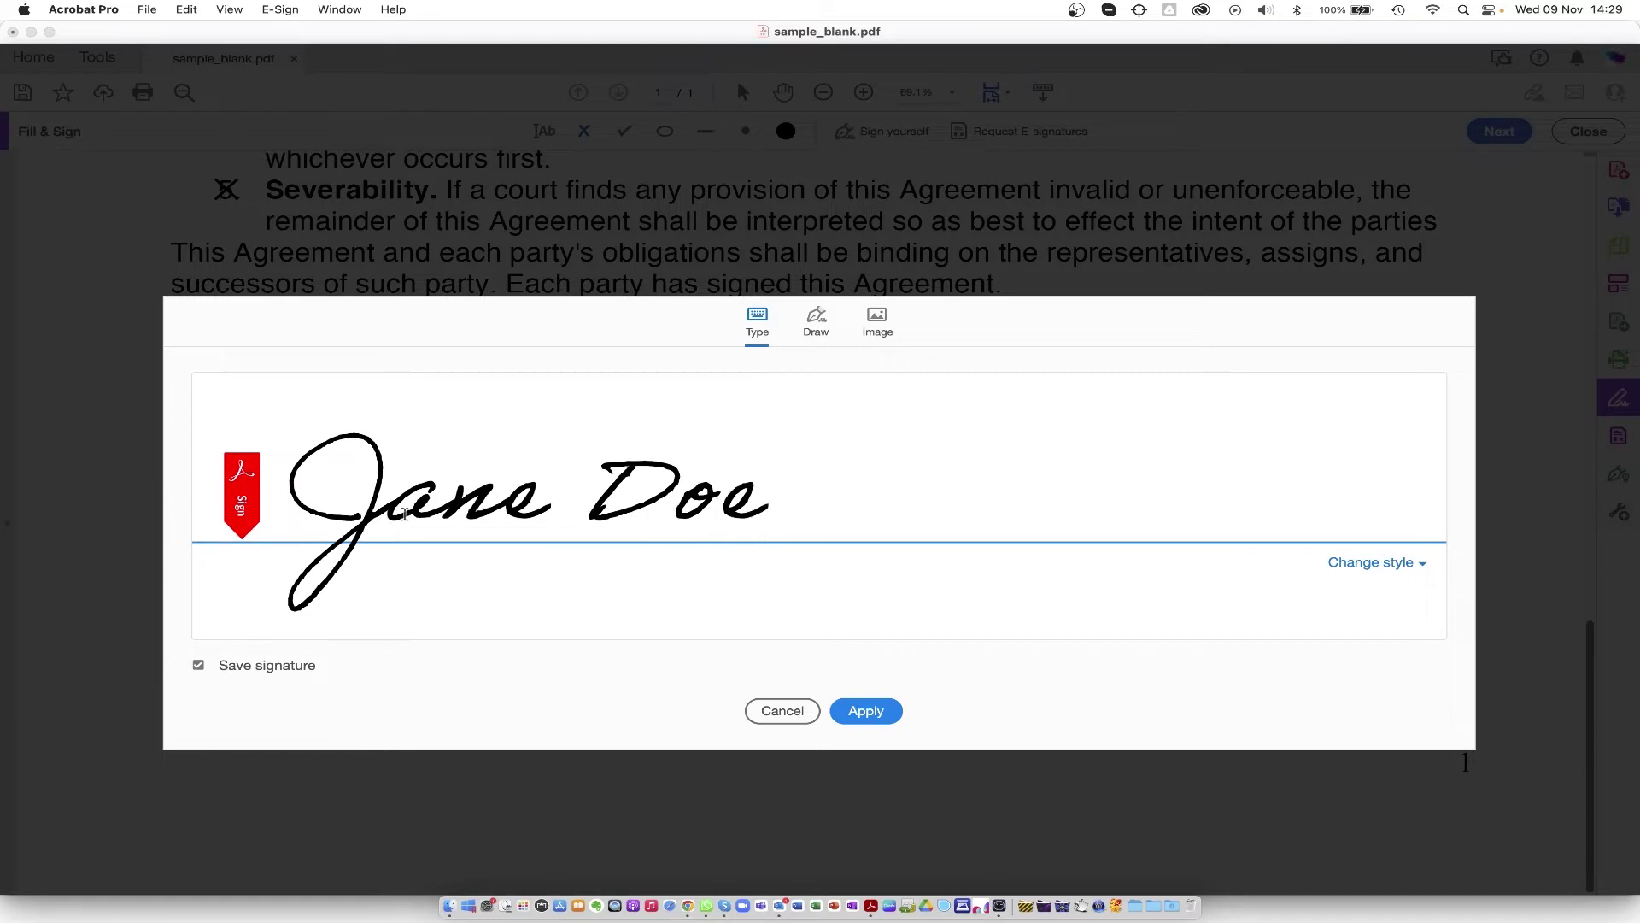
{"action": "left_click", "coordinate": [1370, 562]}
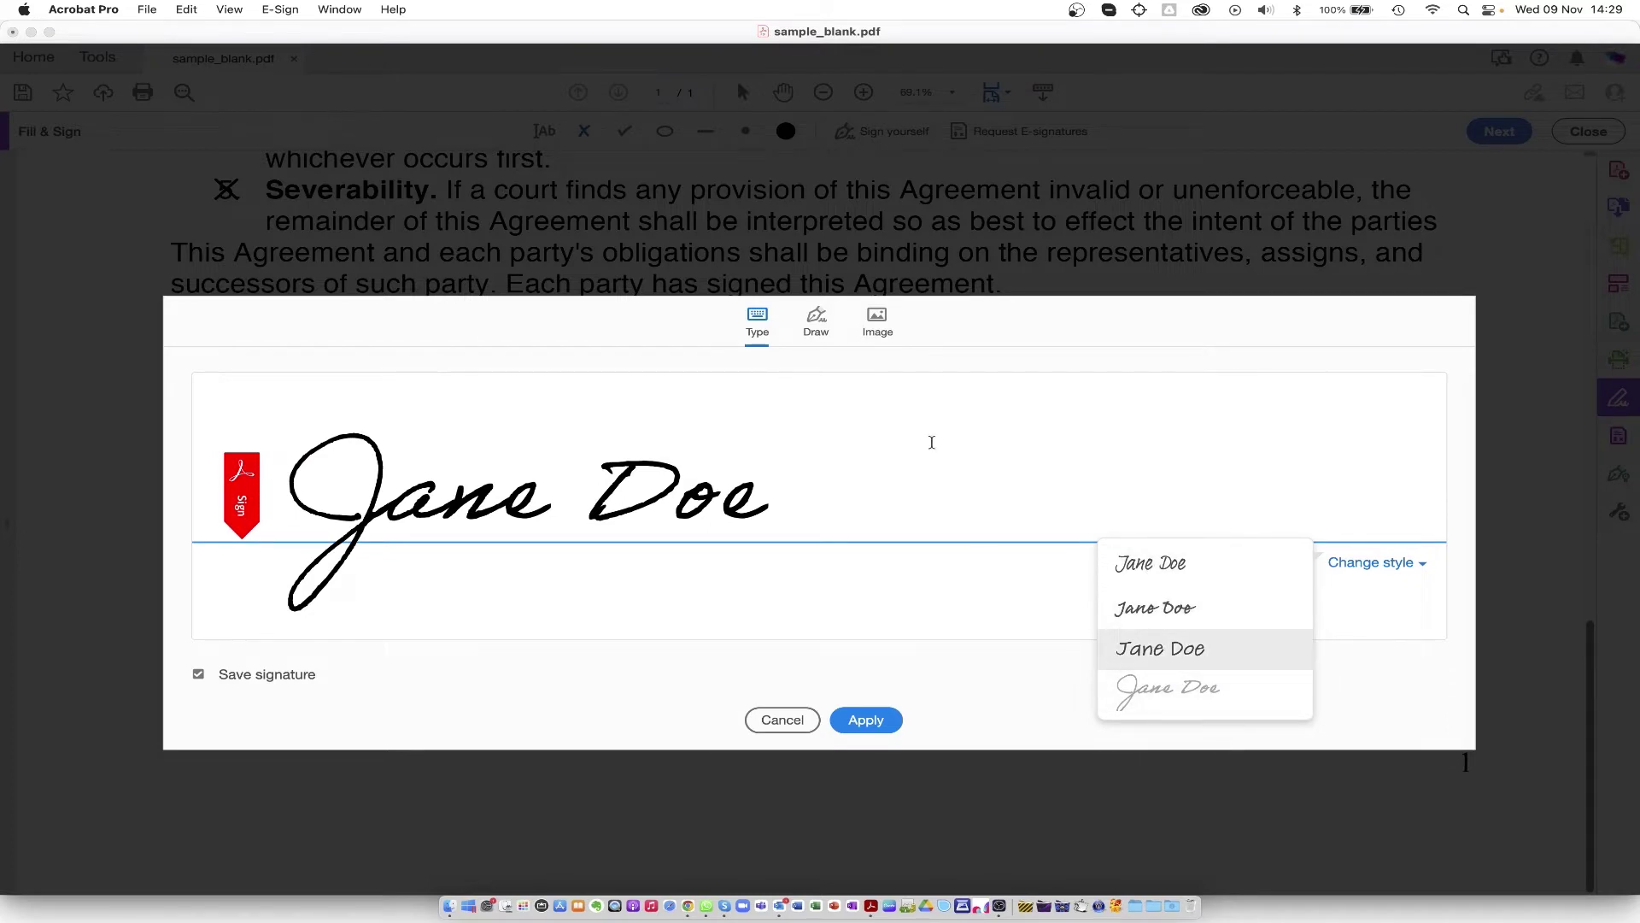
{"action": "left_click", "coordinate": [816, 323]}
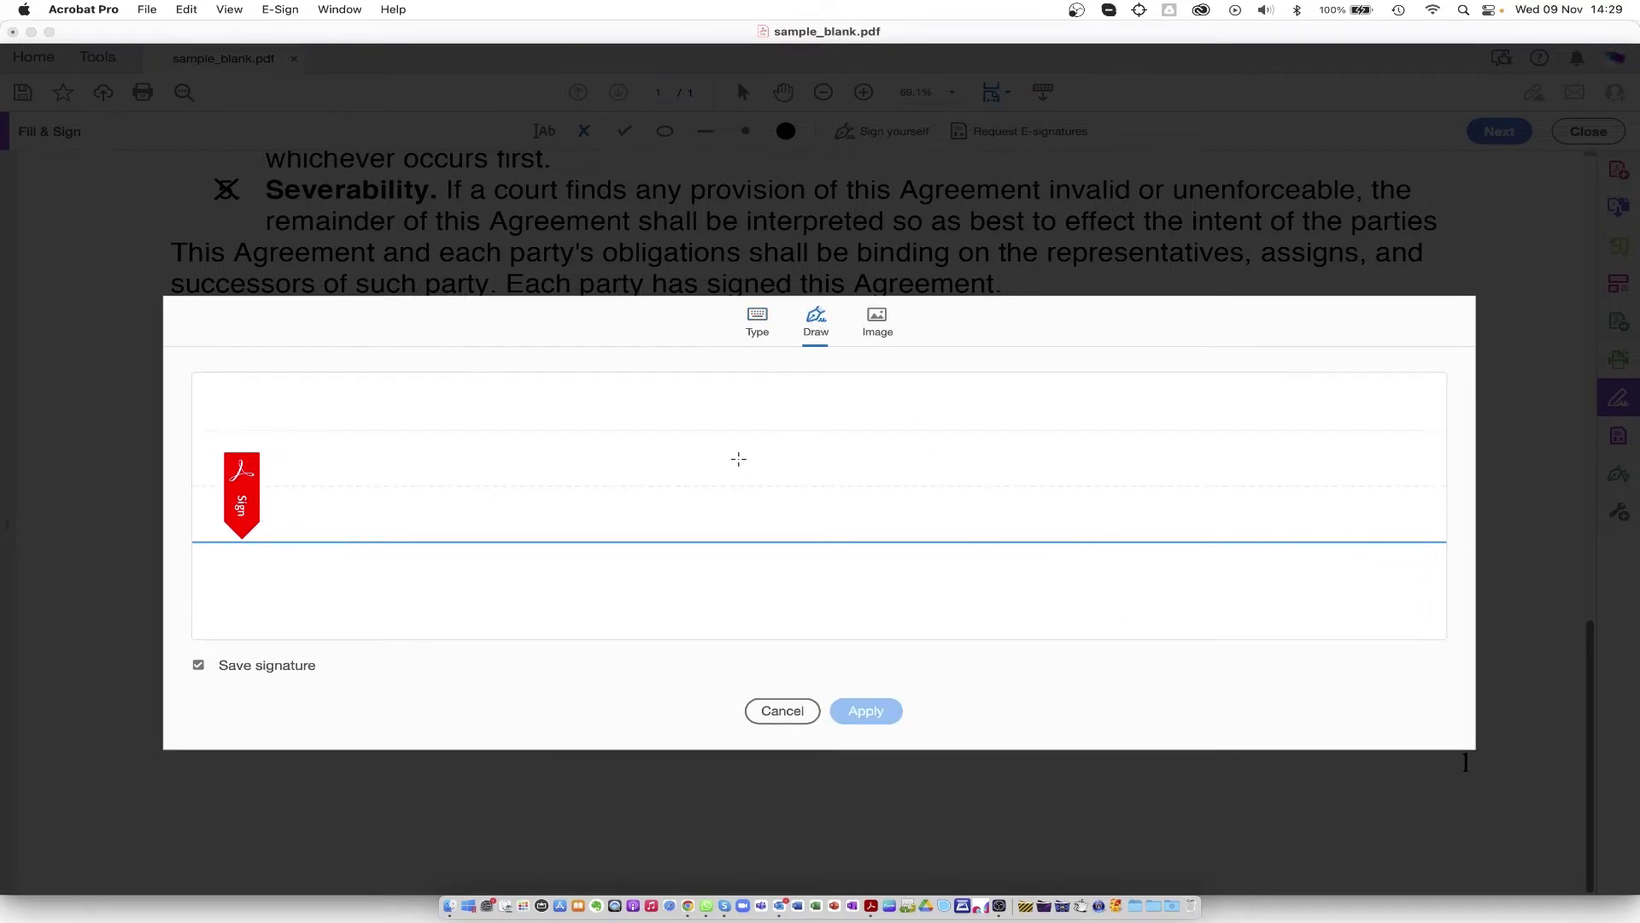
{"action": "mouse_move", "coordinate": [739, 459]}
{"action": "left_mouse_down"}
{"action": "mouse_move", "coordinate": [703, 542]}
{"action": "mouse_move", "coordinate": [707, 479]}
{"action": "mouse_move", "coordinate": [780, 512]}
{"action": "mouse_move", "coordinate": [762, 484]}
{"action": "mouse_move", "coordinate": [863, 489]}
{"action": "left_mouse_up"}
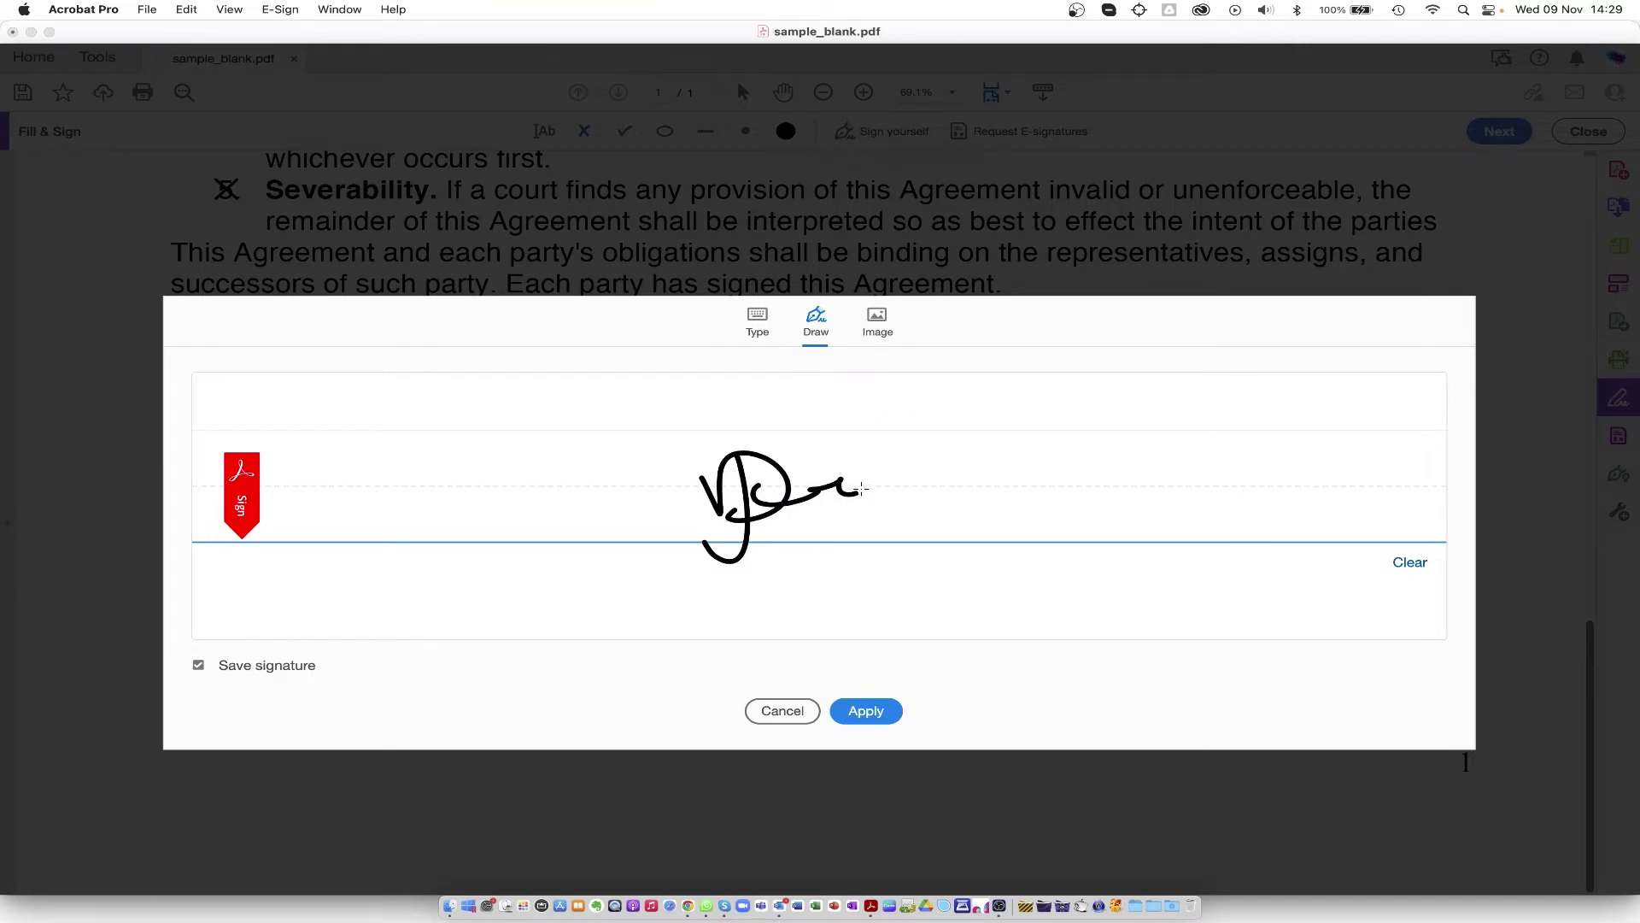
{"action": "left_click", "coordinate": [880, 324]}
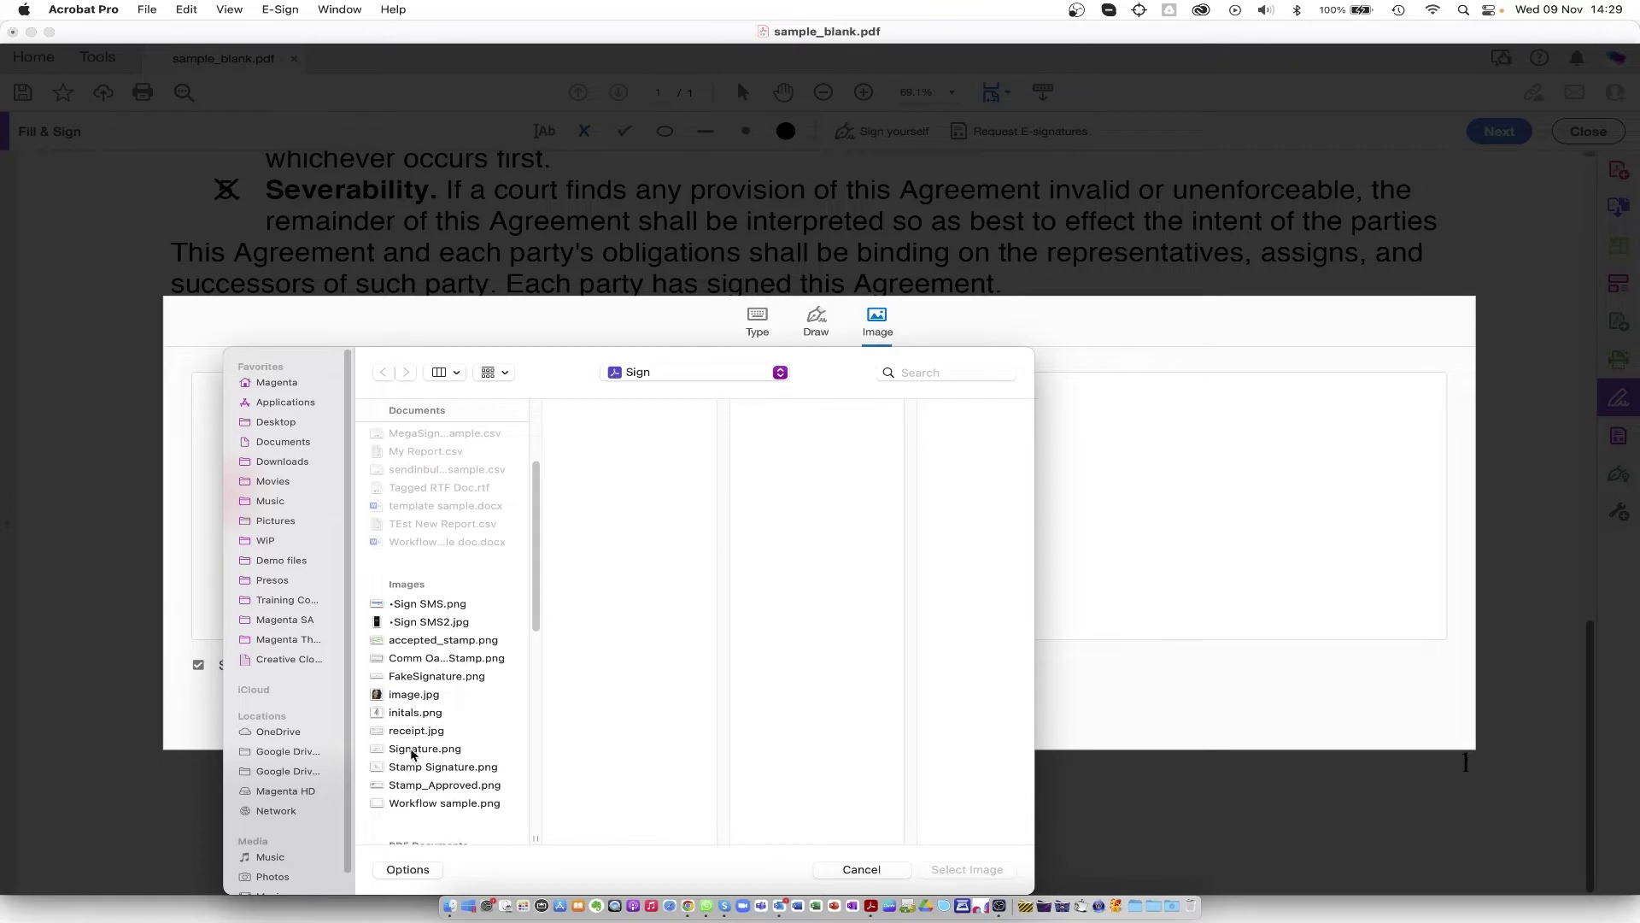
{"action": "left_click", "coordinate": [412, 750]}
{"action": "left_click", "coordinate": [965, 870]}
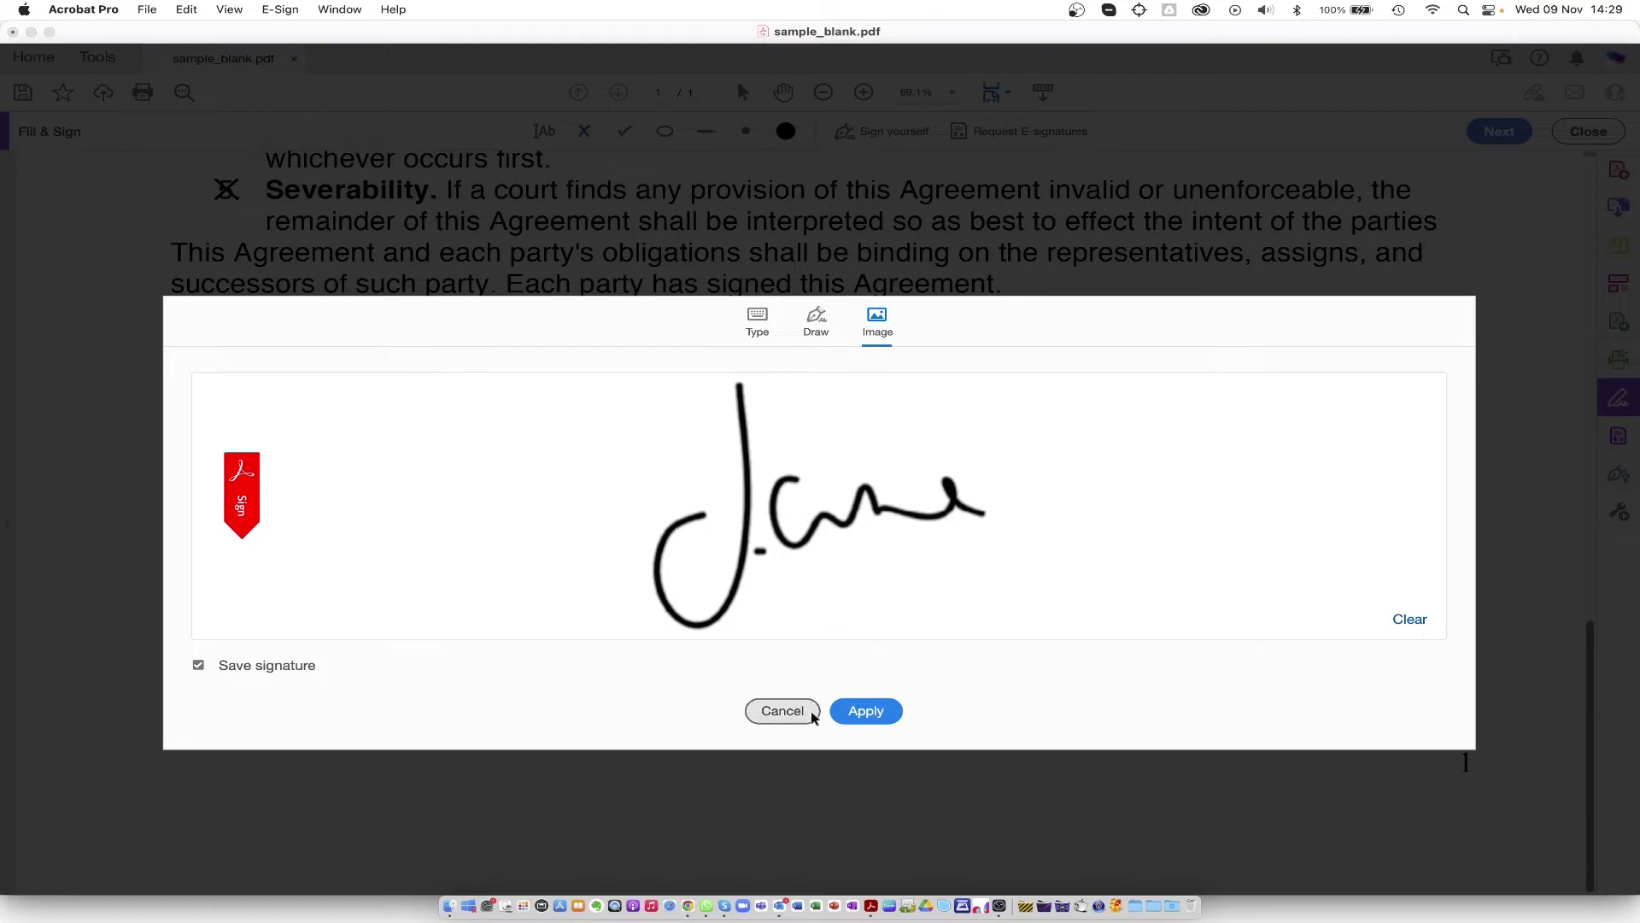
{"action": "left_click", "coordinate": [866, 712]}
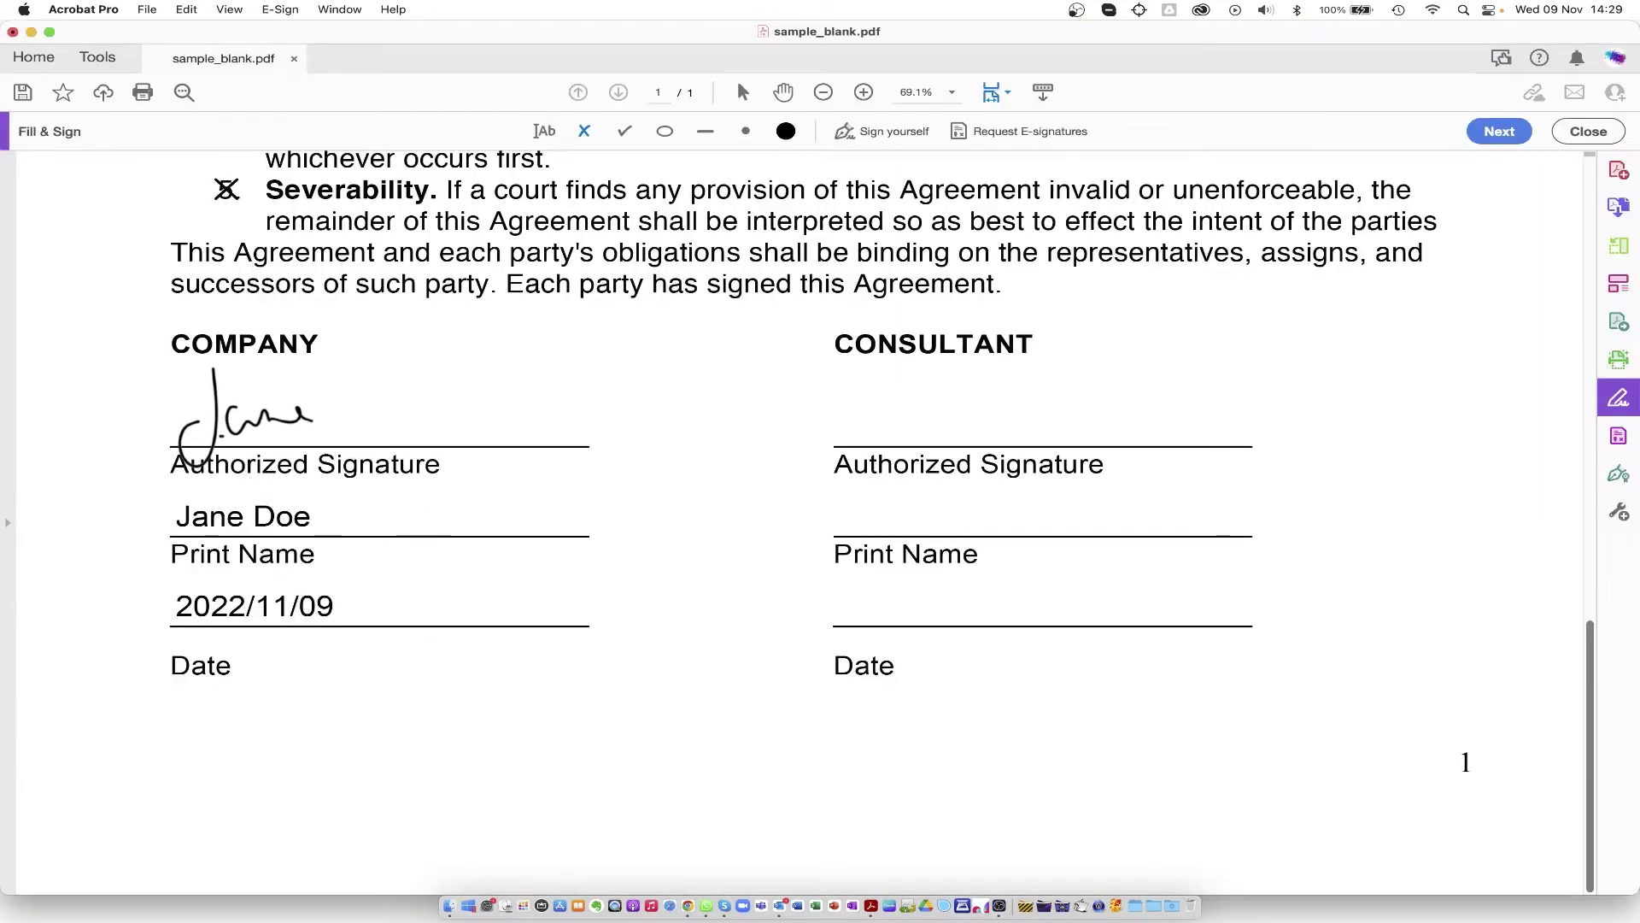
Step: Sign the Company signature line and save the NDA as a certified read-only copy
{"action": "left_click", "coordinate": [240, 424]}
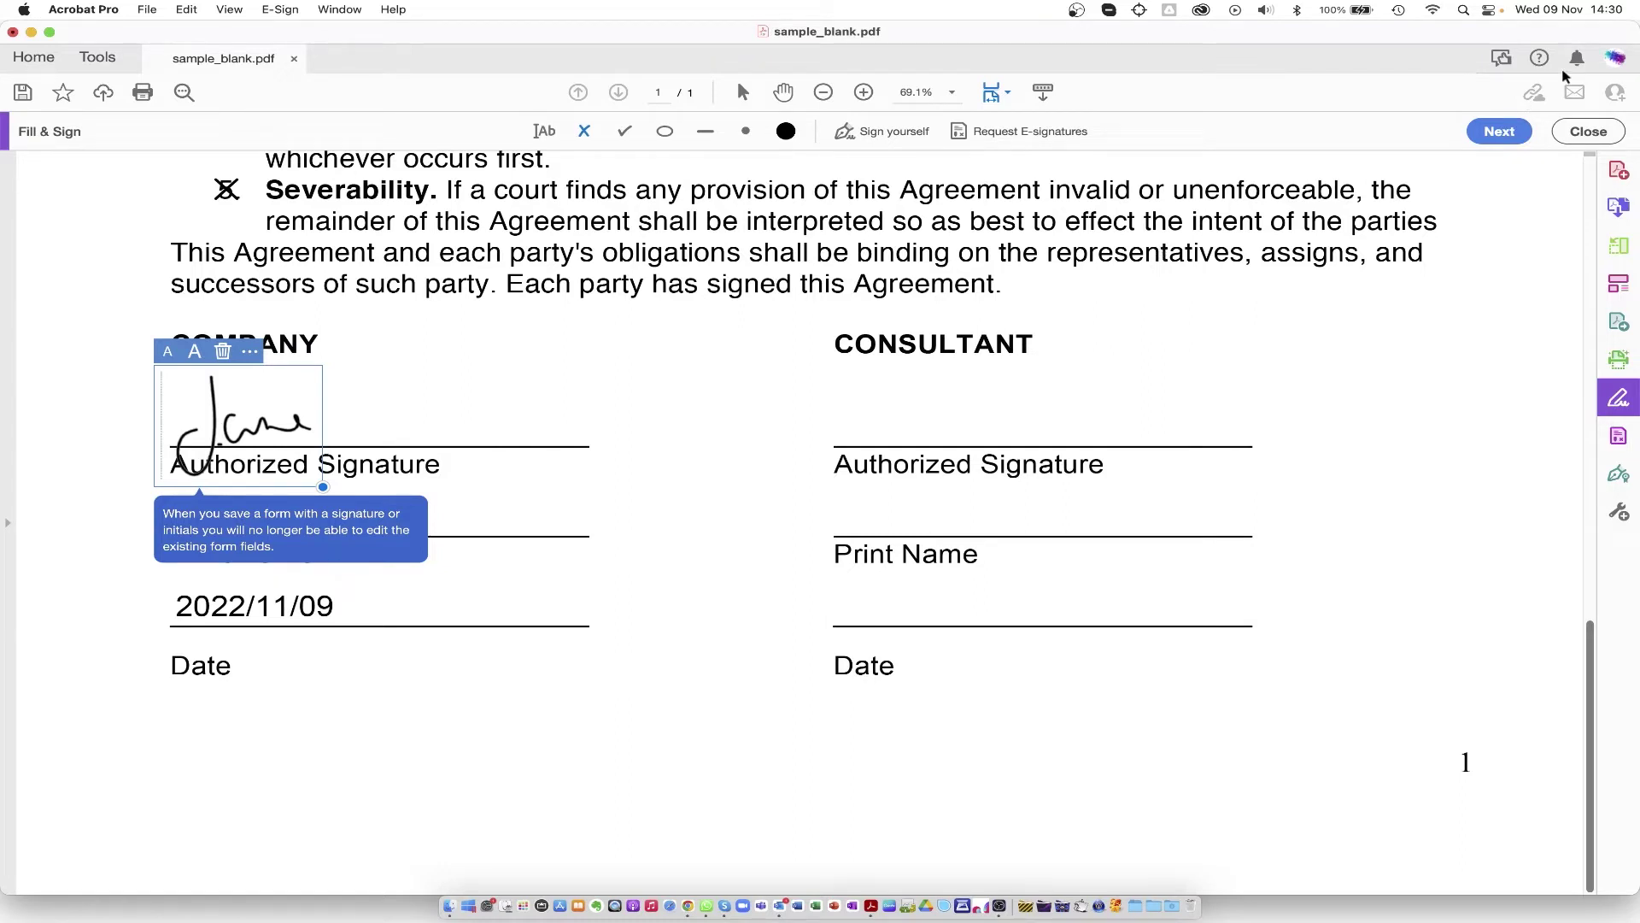
{"action": "left_click", "coordinate": [1496, 132]}
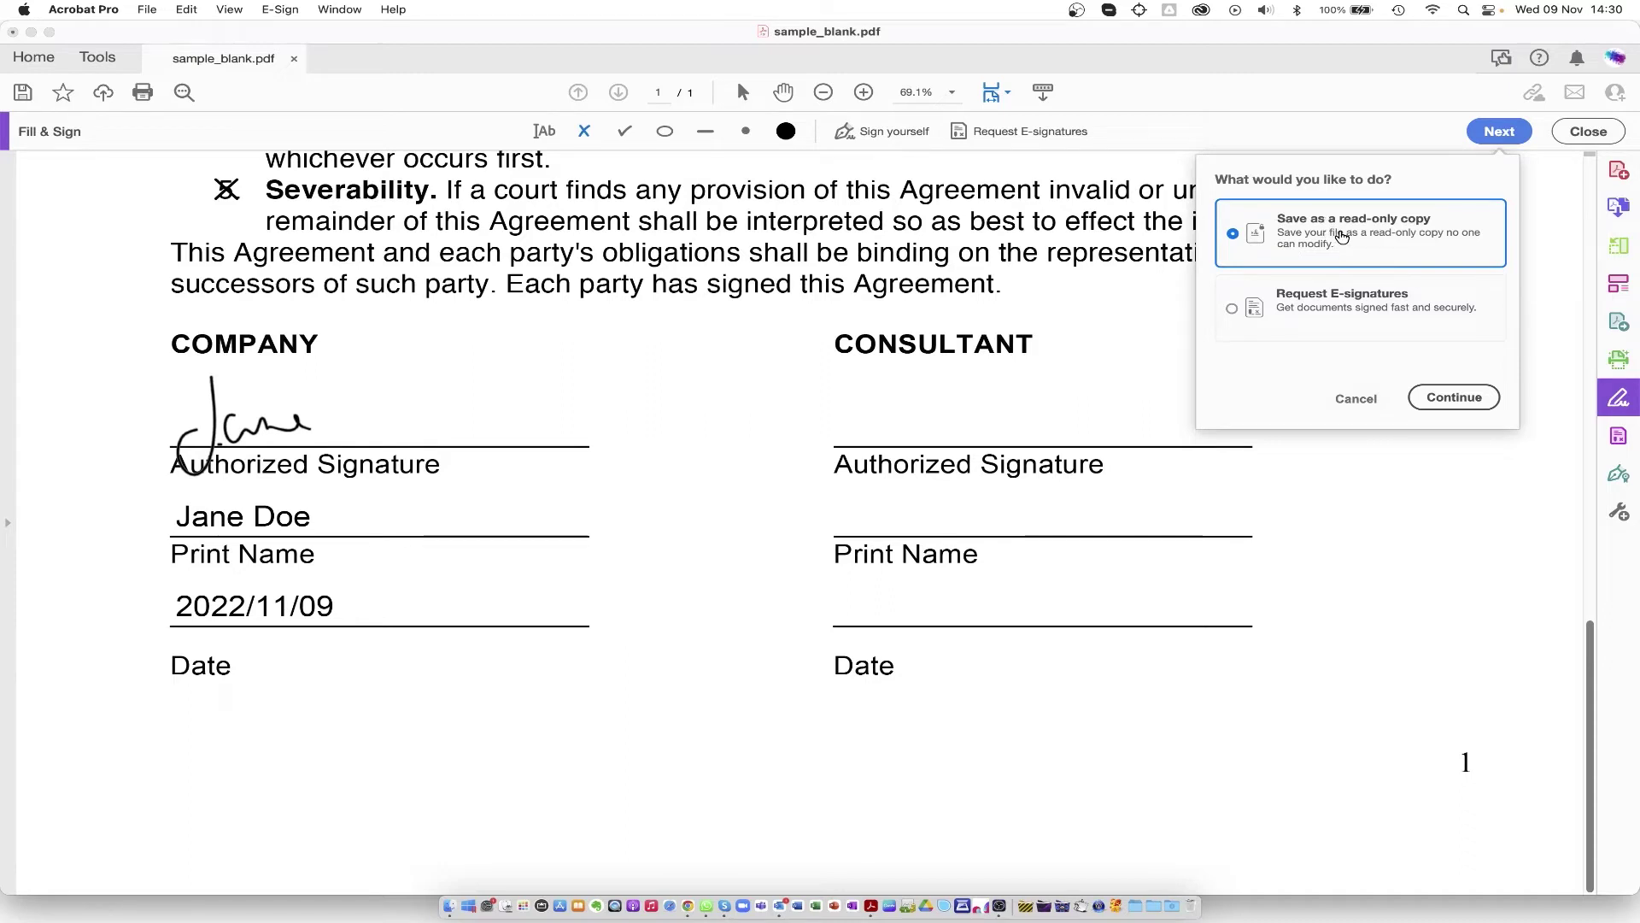
{"action": "left_click", "coordinate": [1454, 399]}
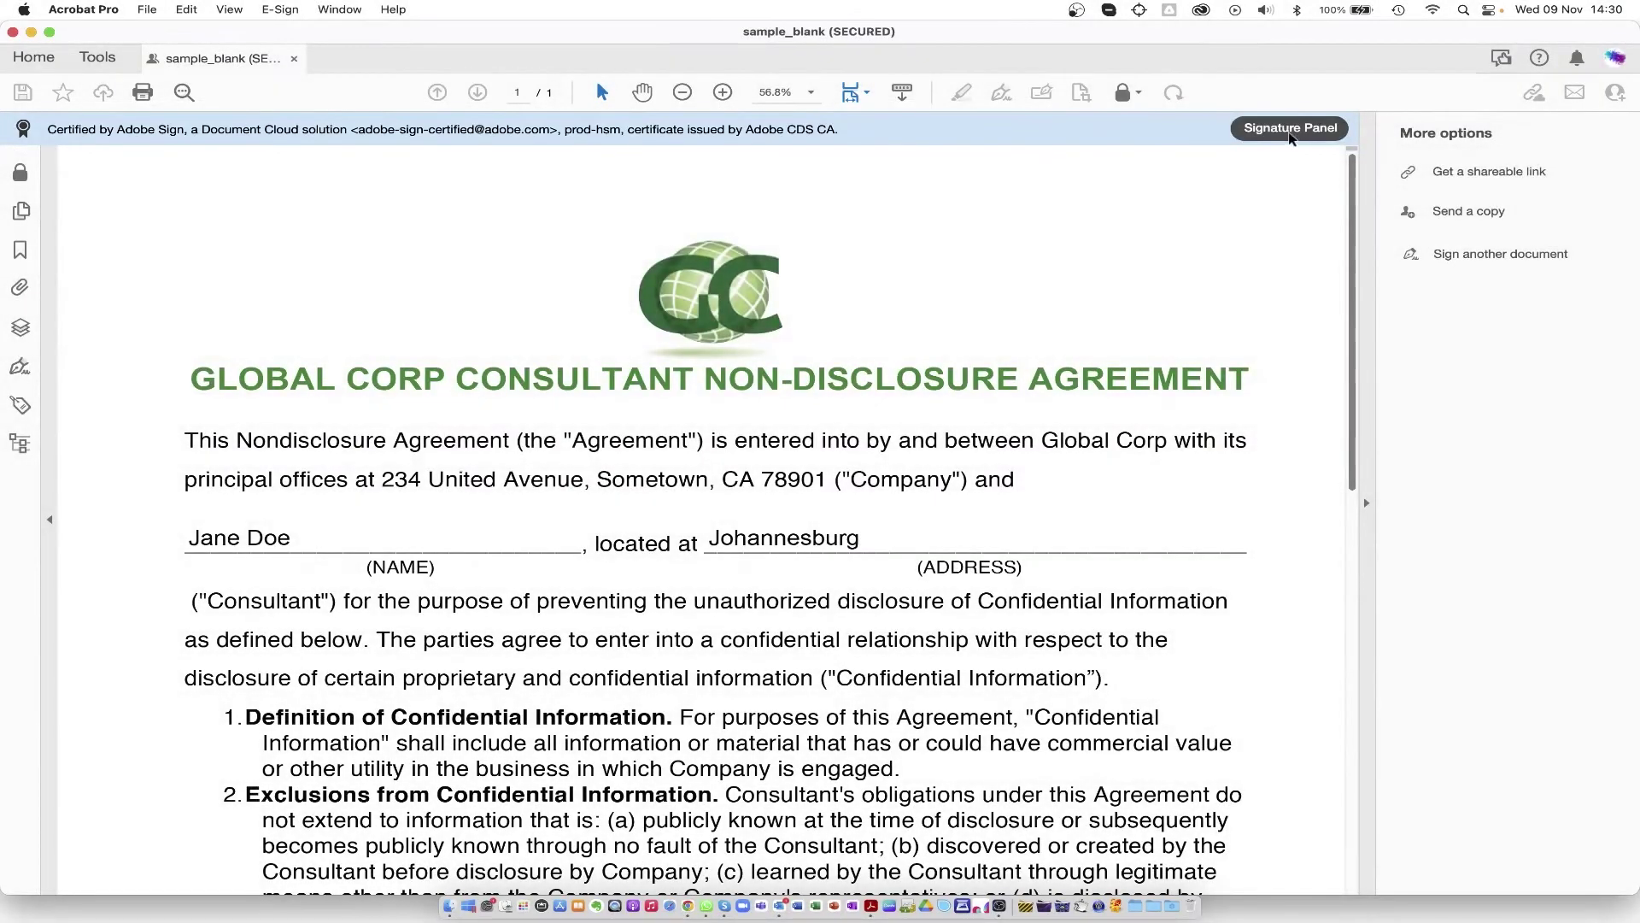
Step: Expand the Adobe Sign certification to show it is valid, unmodified and signer-verified
{"action": "left_click", "coordinate": [1290, 128]}
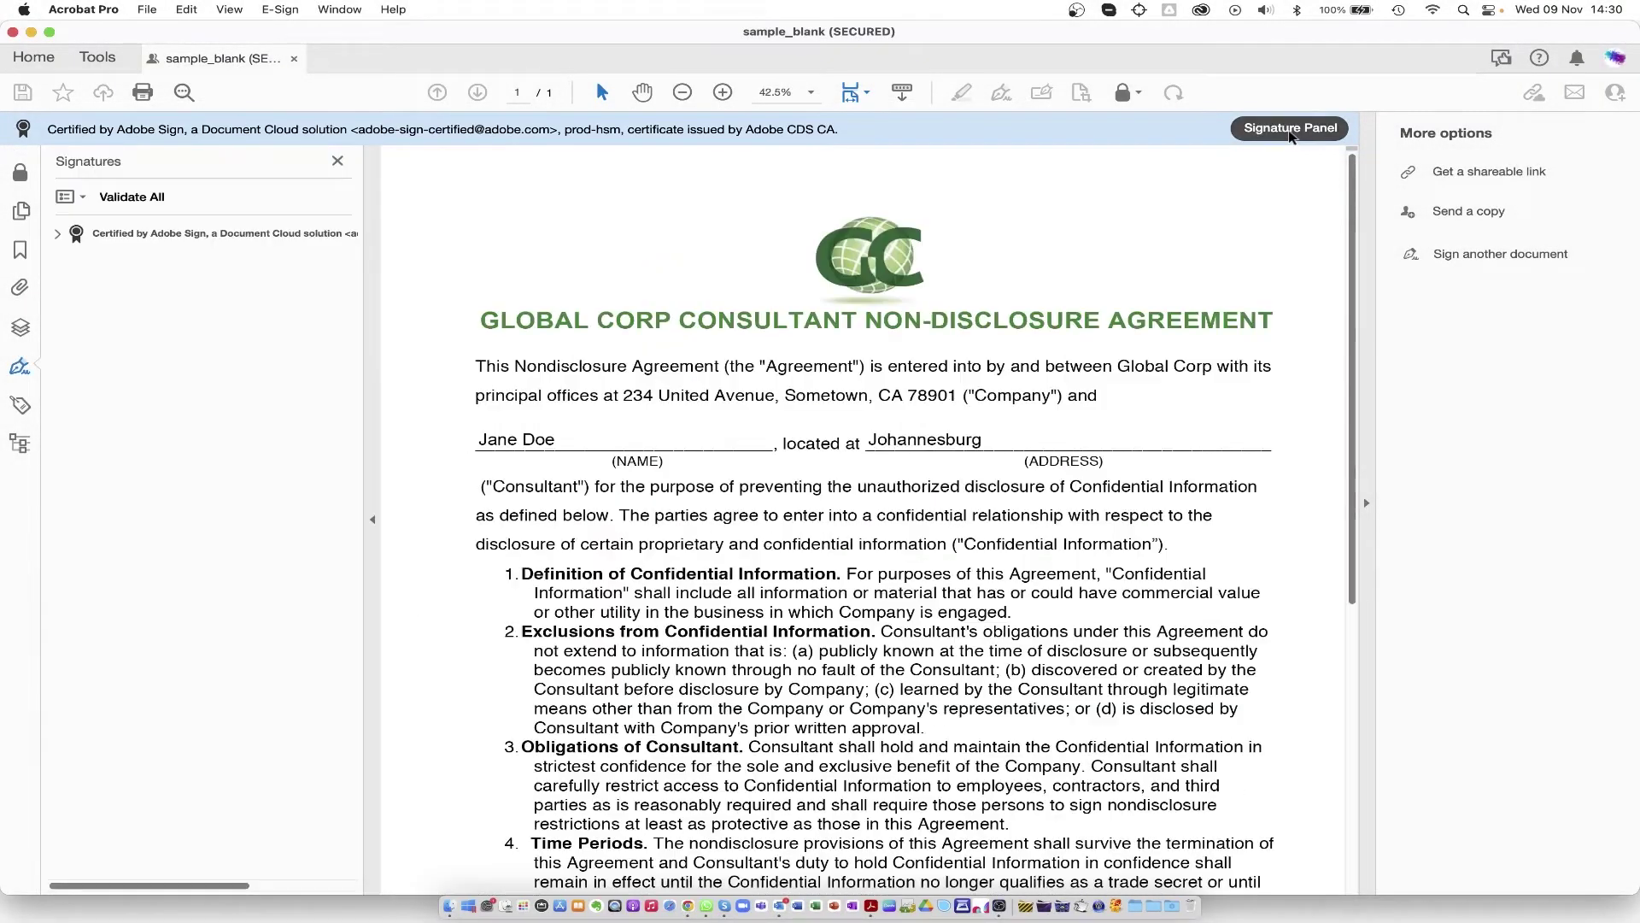
{"action": "left_click", "coordinate": [58, 236]}
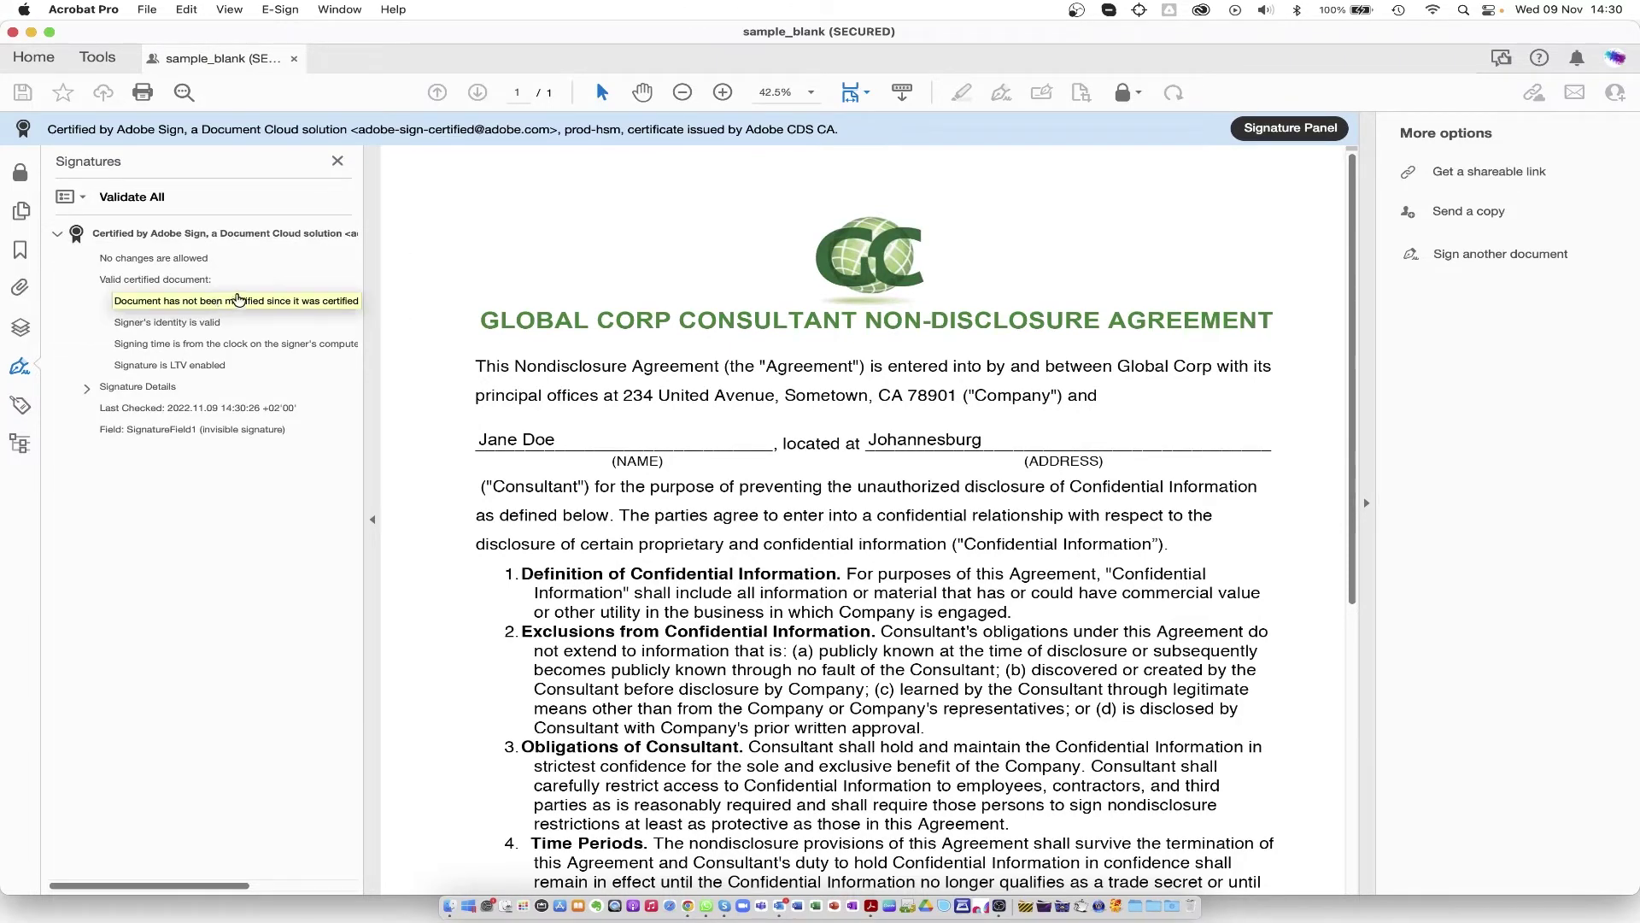
{"action": "left_click", "coordinate": [97, 57]}
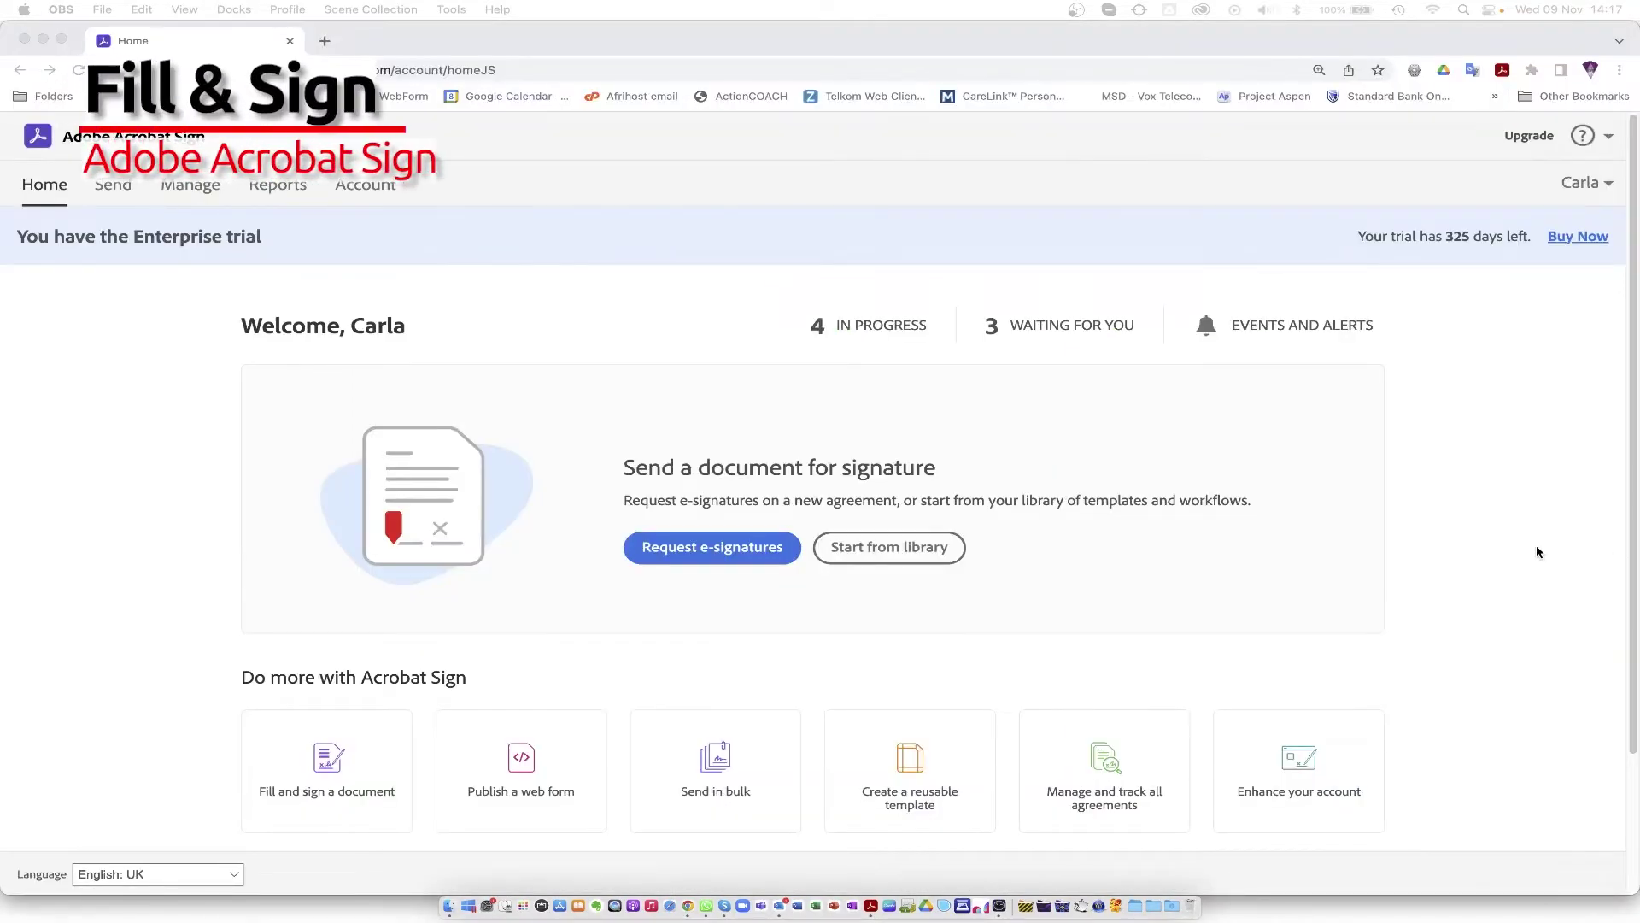
Step: Upload sample_Acro.pdf and Inventory Cost.xlsx from the computer to a new fill-and-sign agreement
{"action": "left_click", "coordinate": [326, 766]}
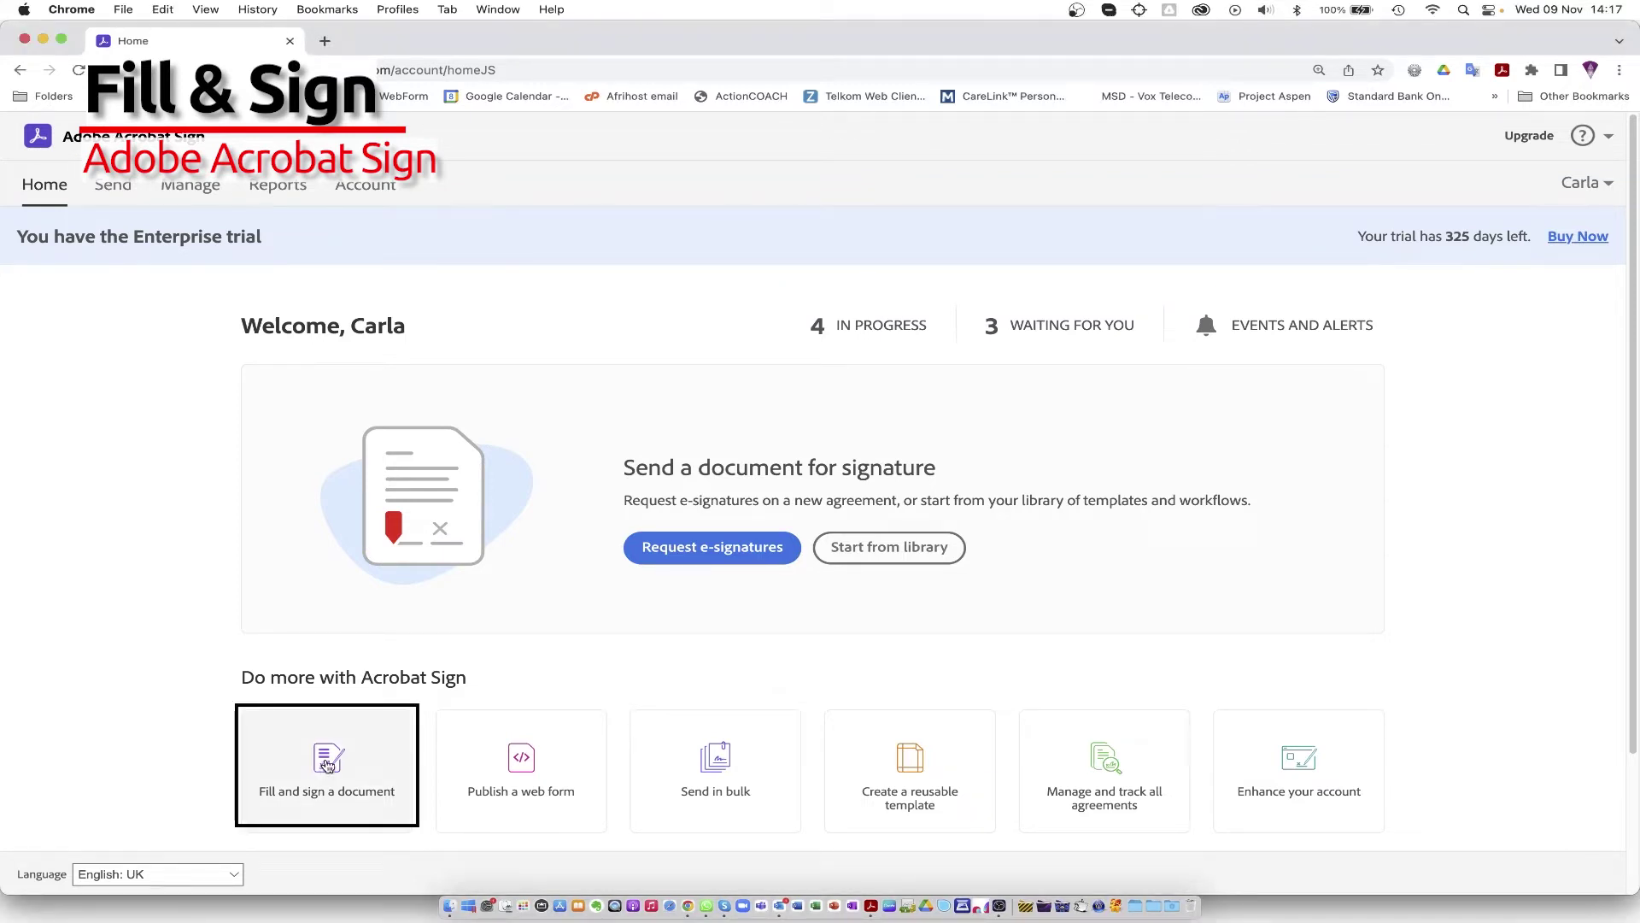
{"action": "left_click", "coordinate": [326, 766]}
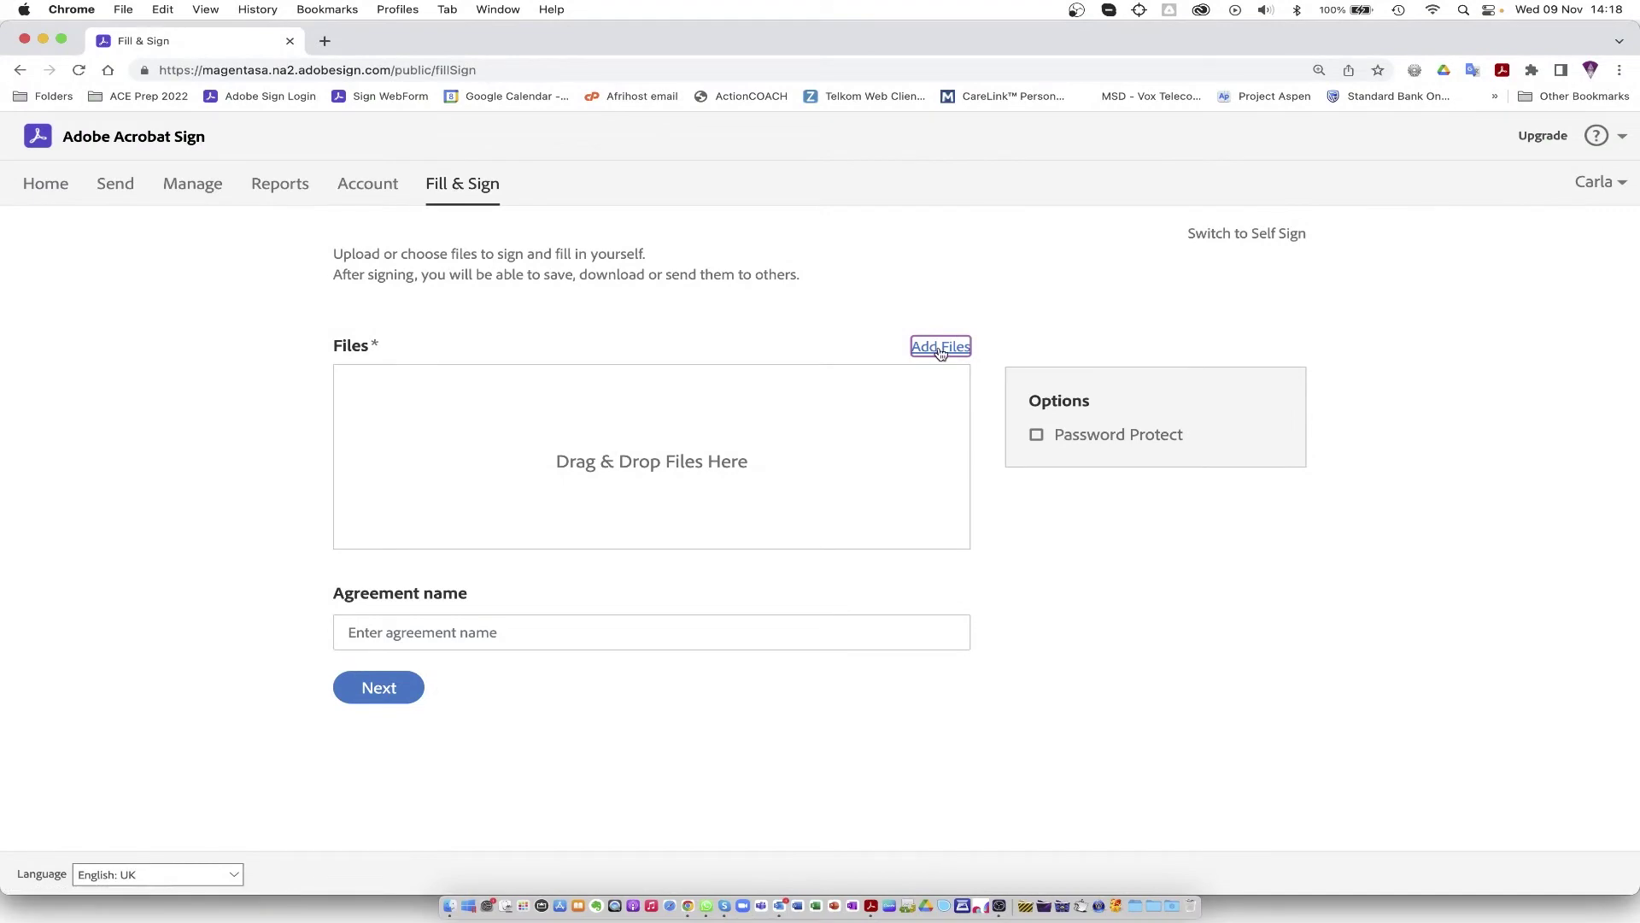
{"action": "left_click", "coordinate": [940, 353]}
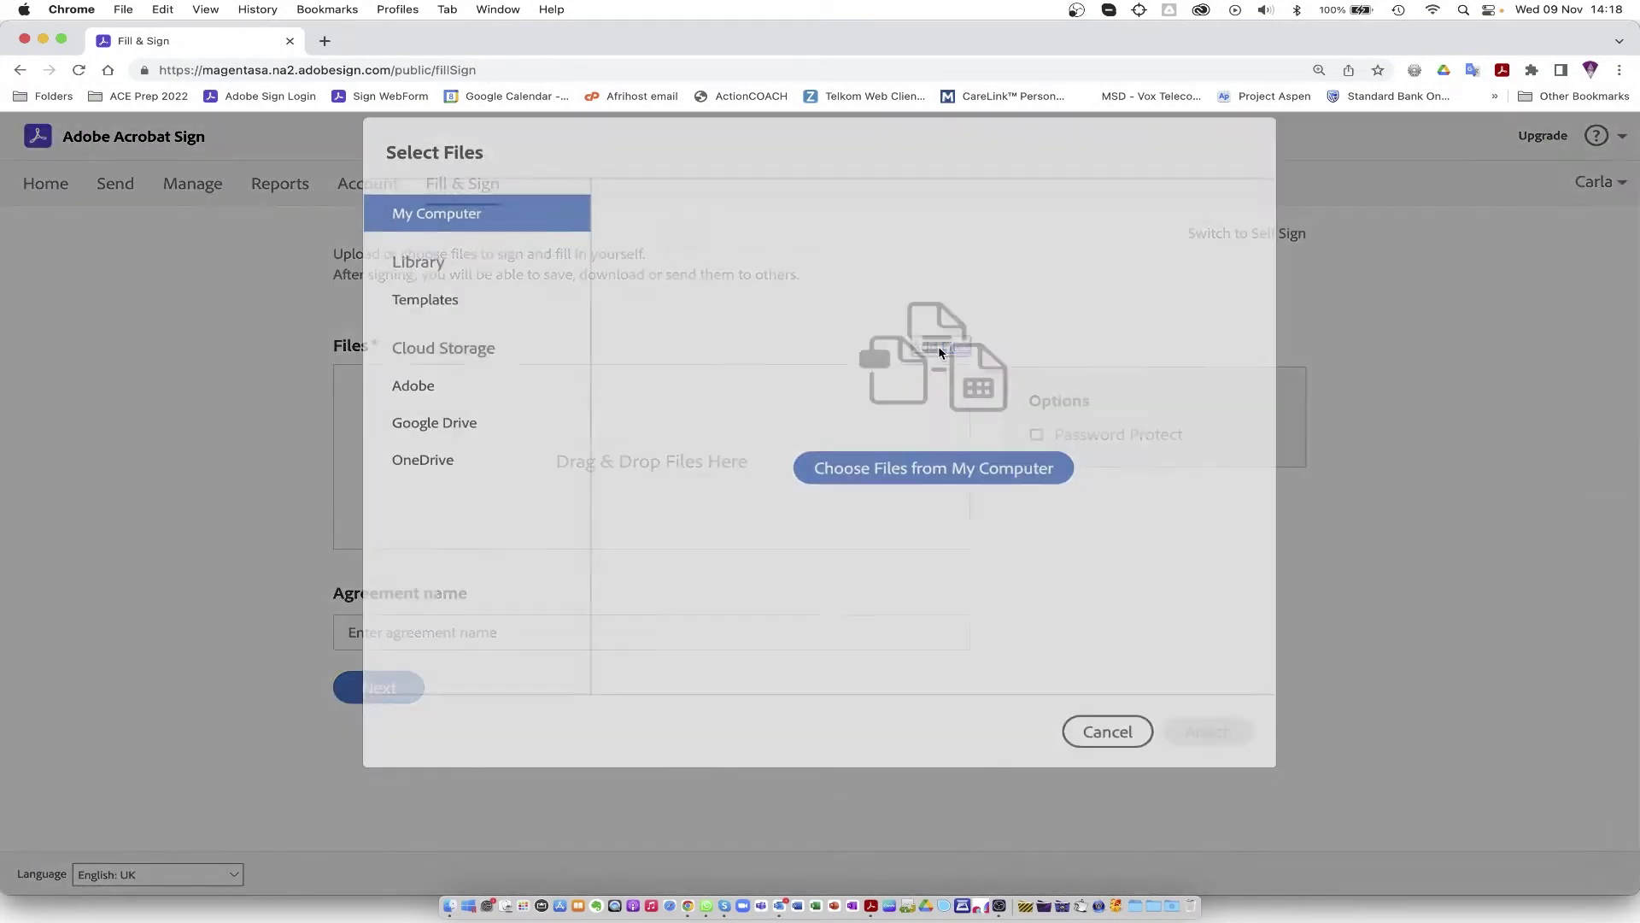
{"action": "left_click", "coordinate": [931, 497]}
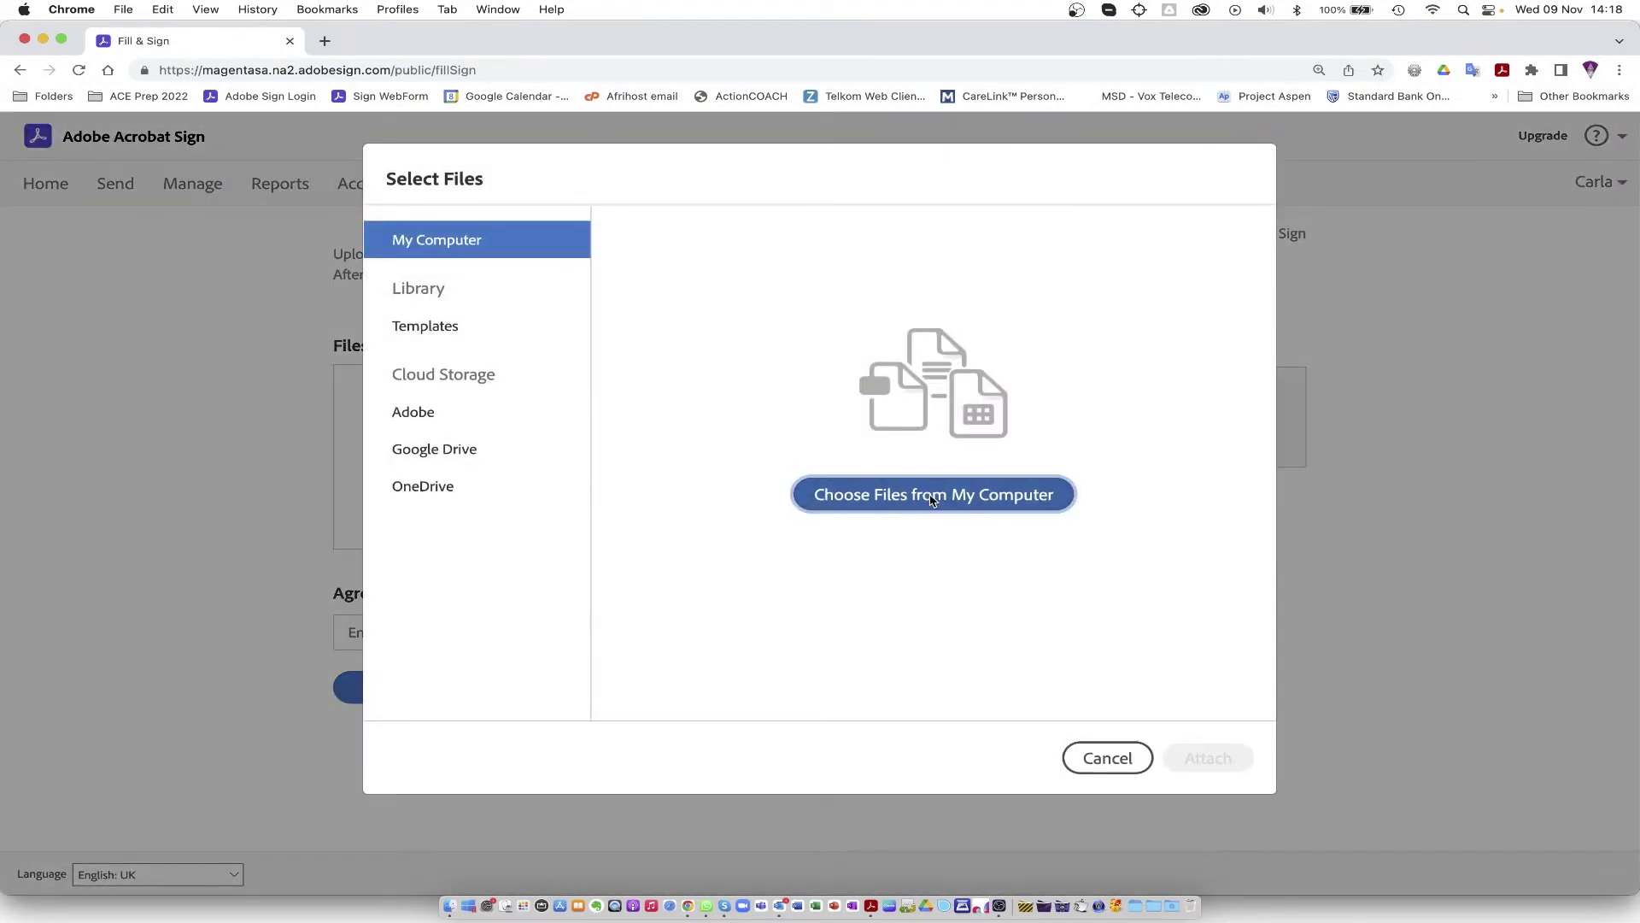
{"action": "left_click_drag", "start_coordinate": [658, 377], "coordinate": [646, 587]}
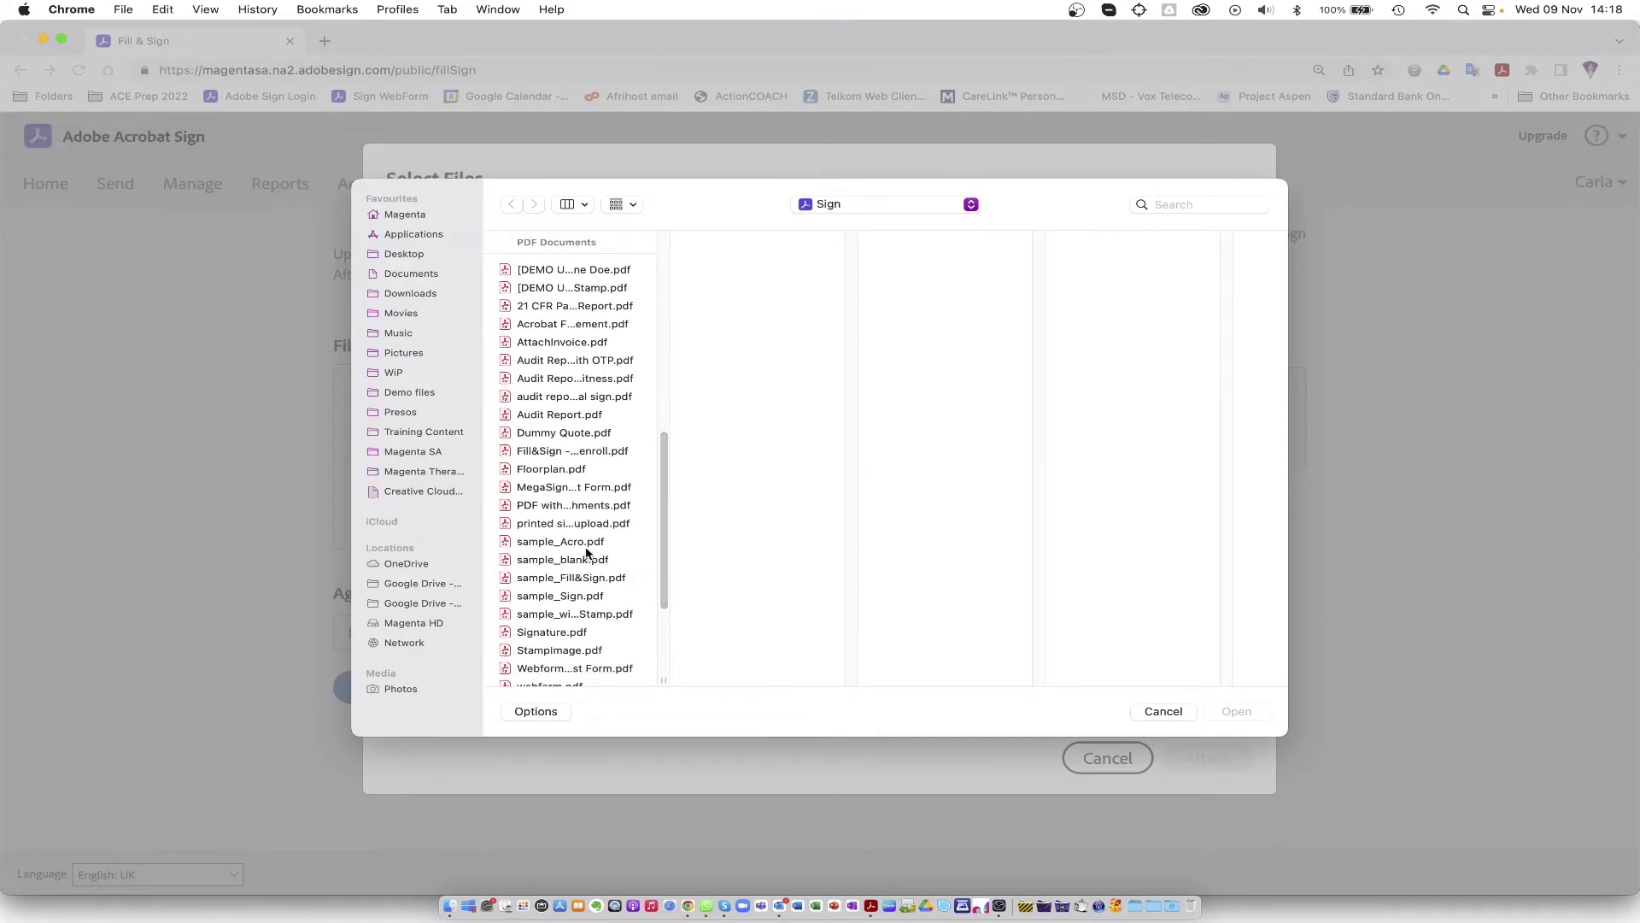
{"action": "left_click", "coordinate": [563, 561]}
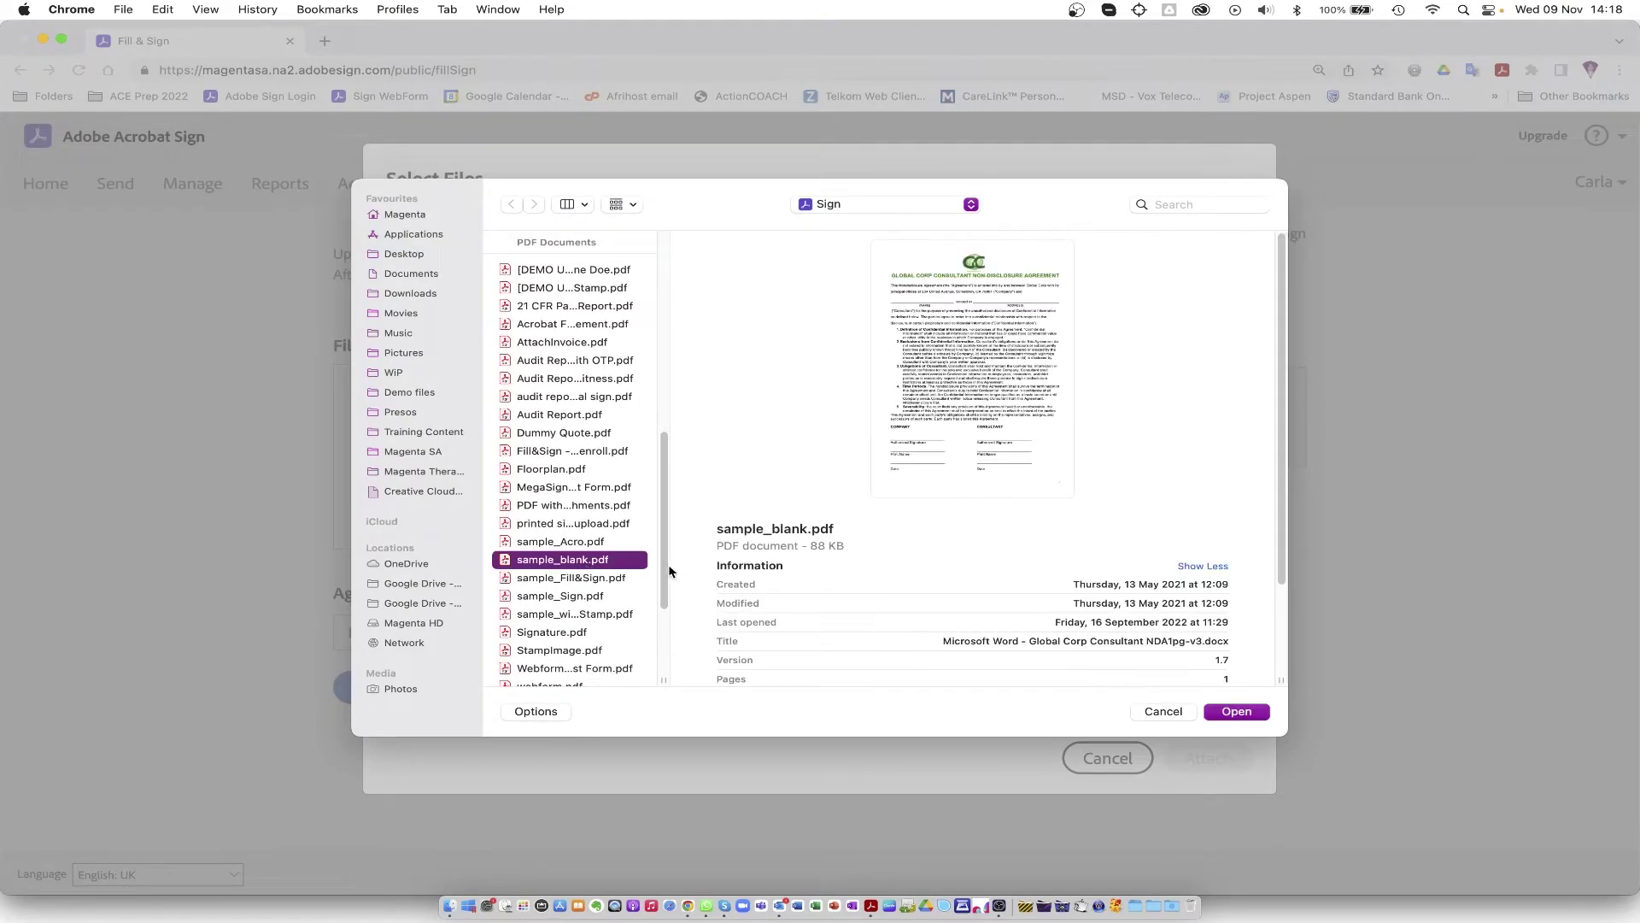
{"action": "scroll", "coordinate": [652, 611], "scroll_direction": "down", "scroll_amount": 5}
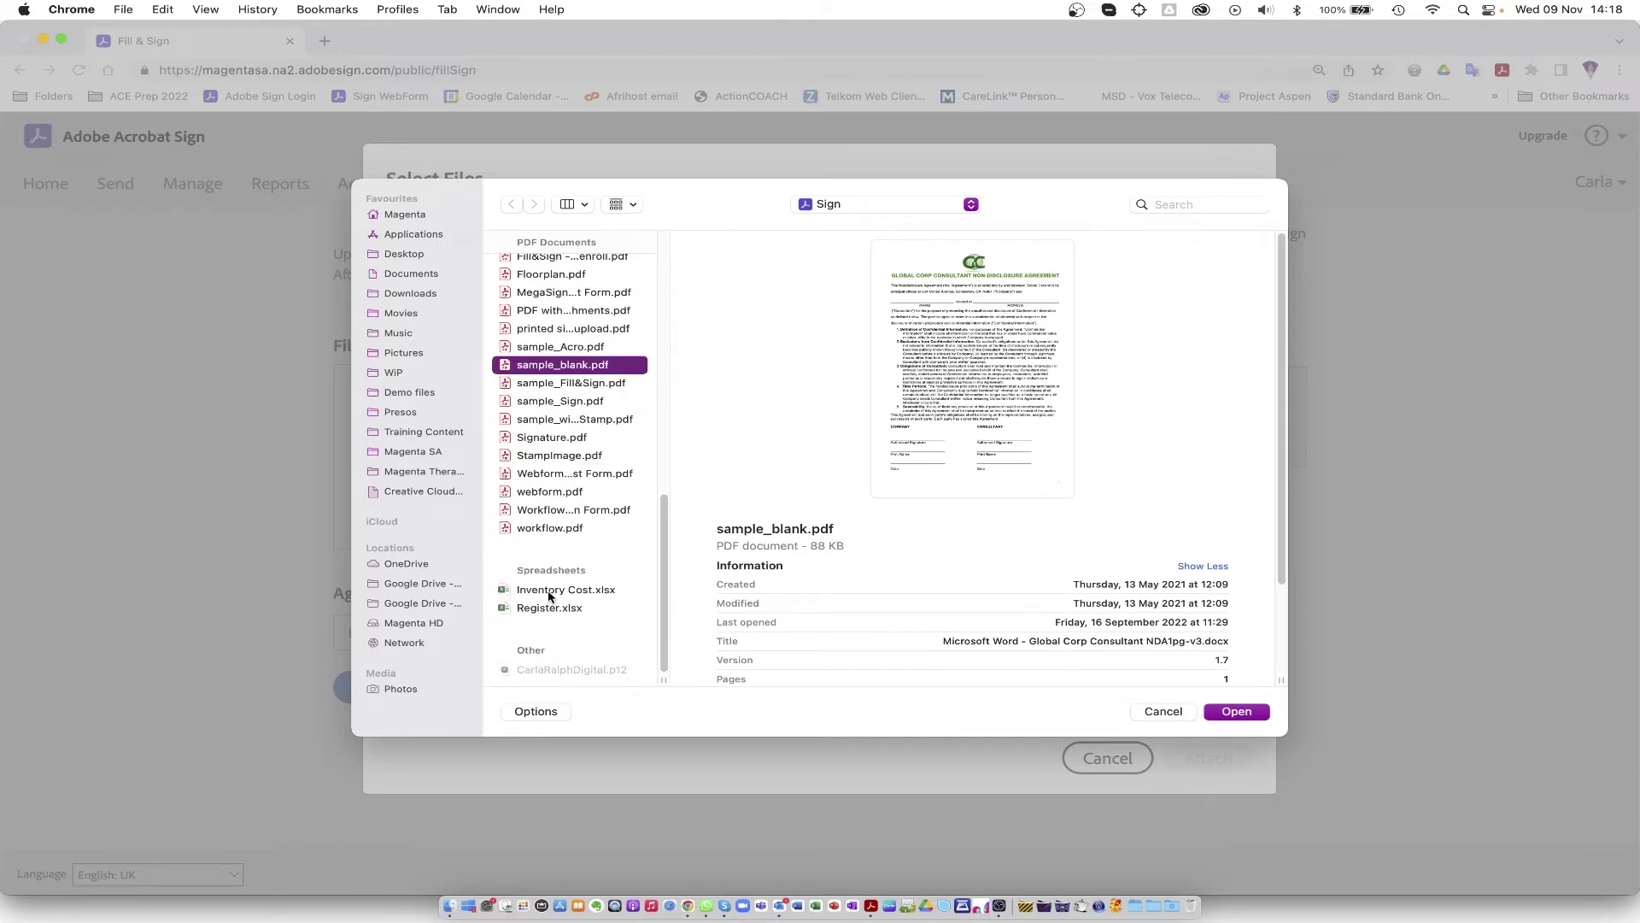
{"action": "left_click", "coordinate": [550, 592]}
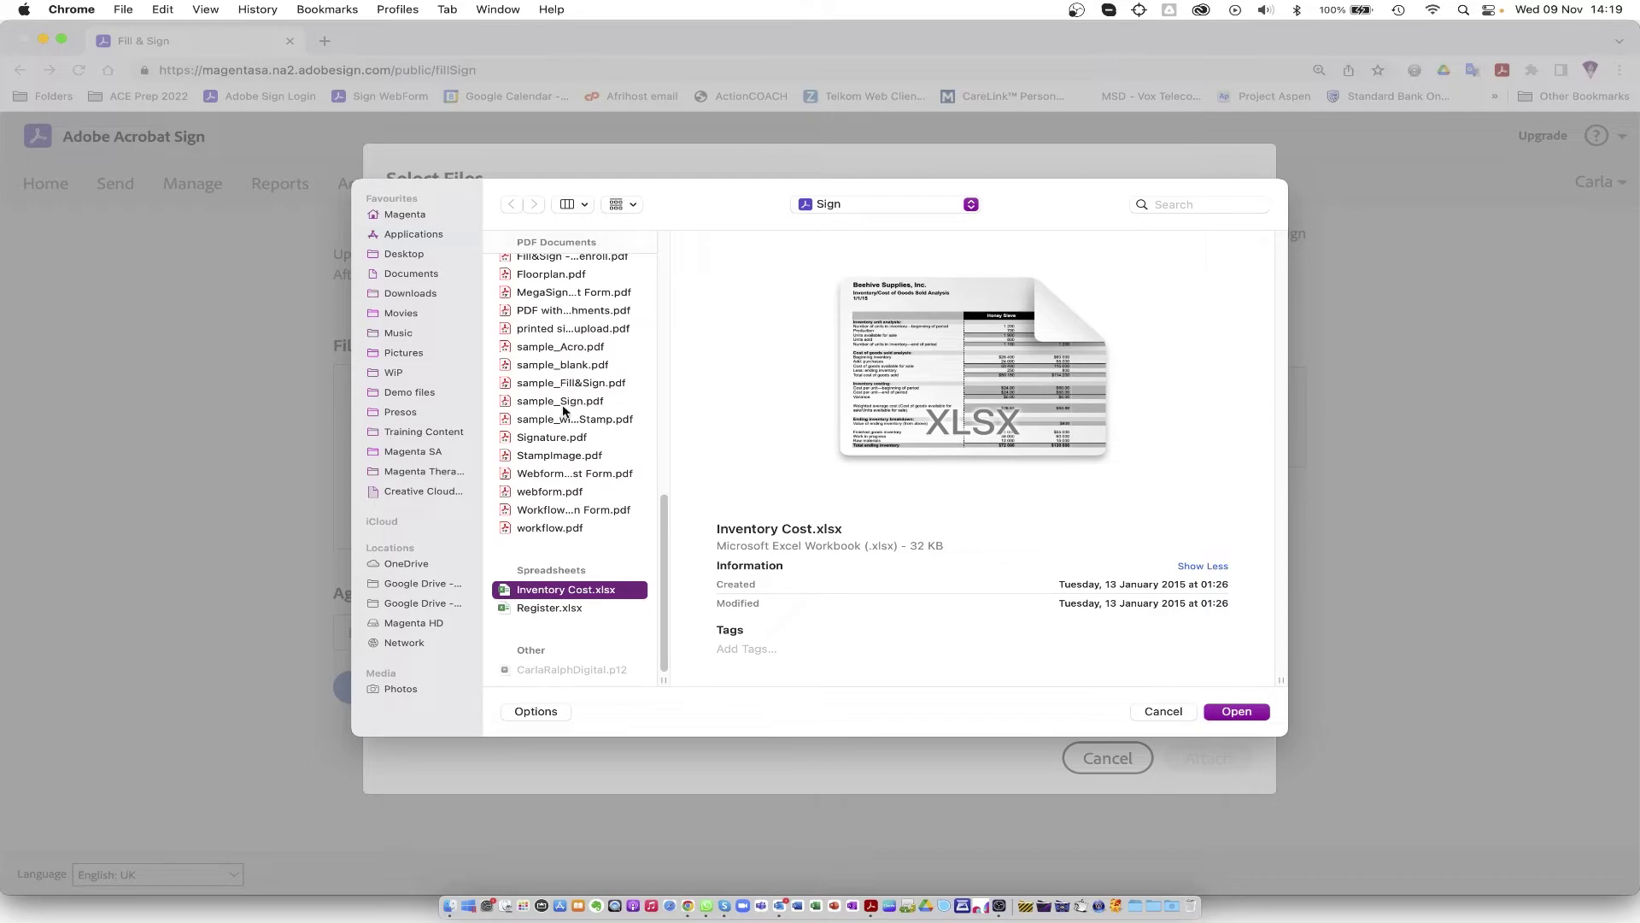
{"action": "left_click", "coordinate": [561, 347], "text": "super"}
{"action": "left_click", "coordinate": [1236, 711]}
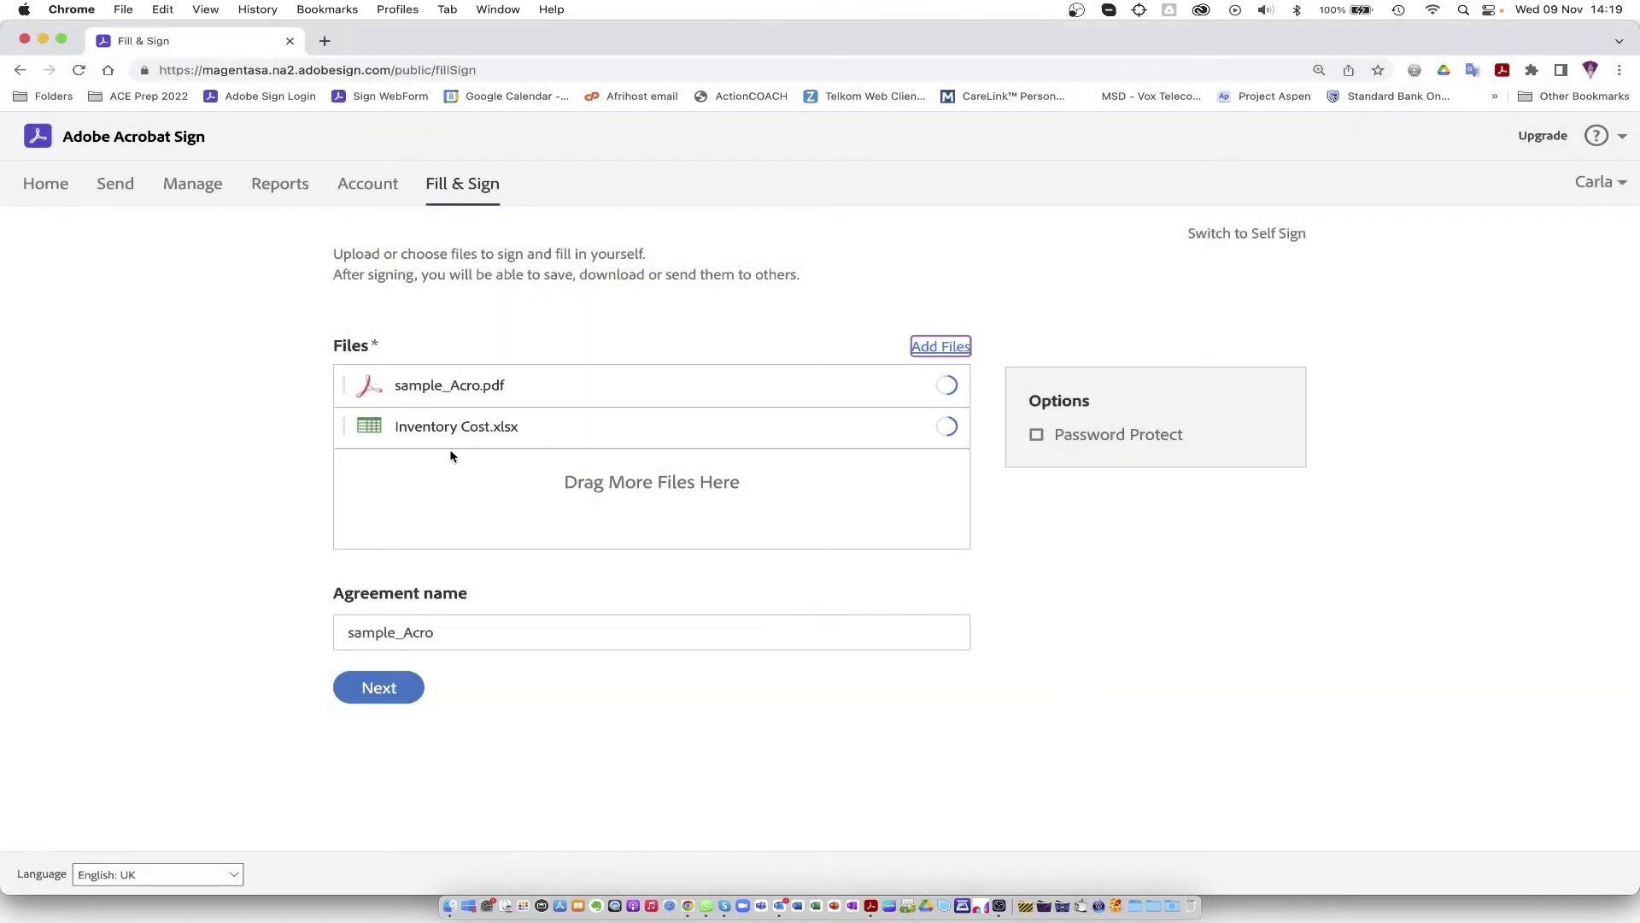
Step: Rename the agreement to 'Sending with fill and sign' and continue
{"action": "left_click", "coordinate": [330, 630]}
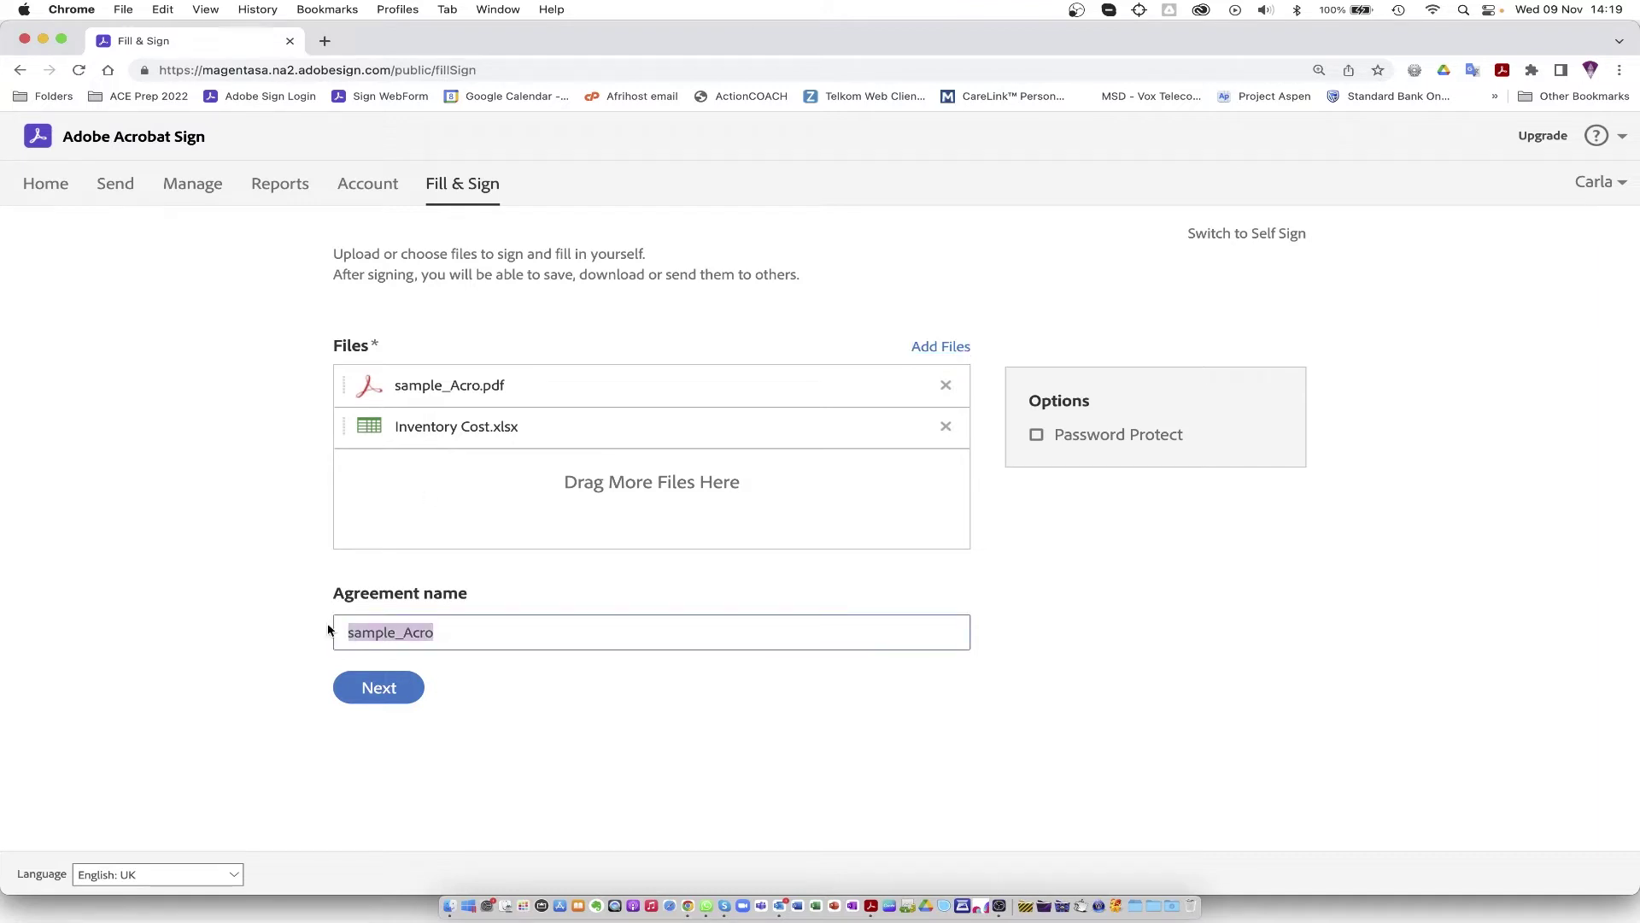
{"action": "type", "text": "Sending with fill and sign"}
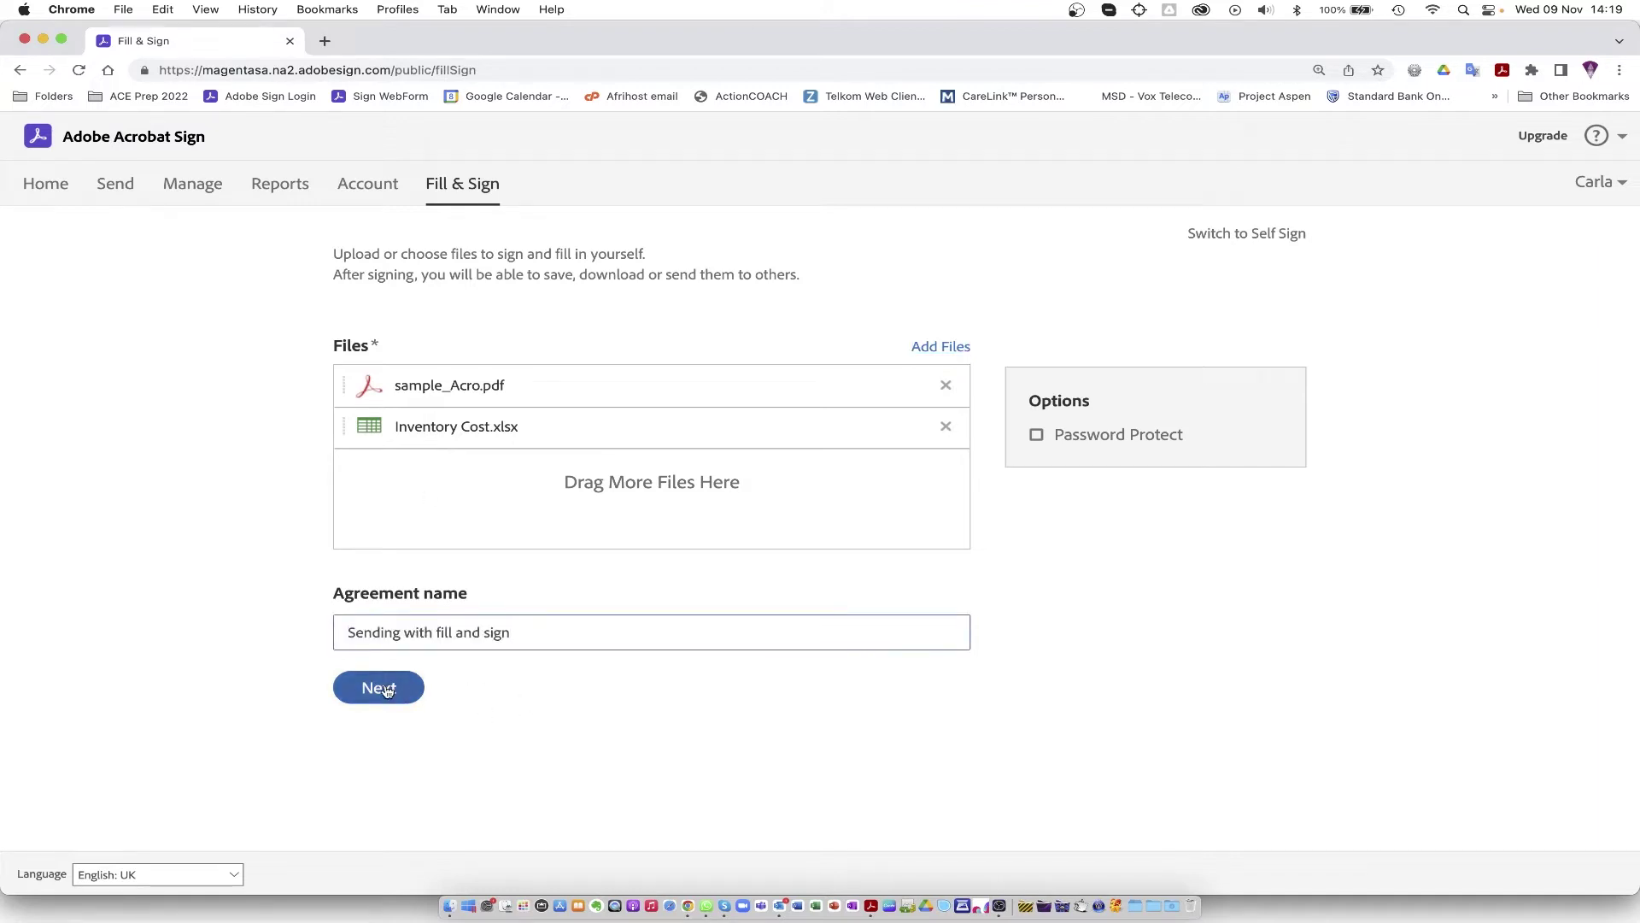
{"action": "left_click", "coordinate": [385, 690]}
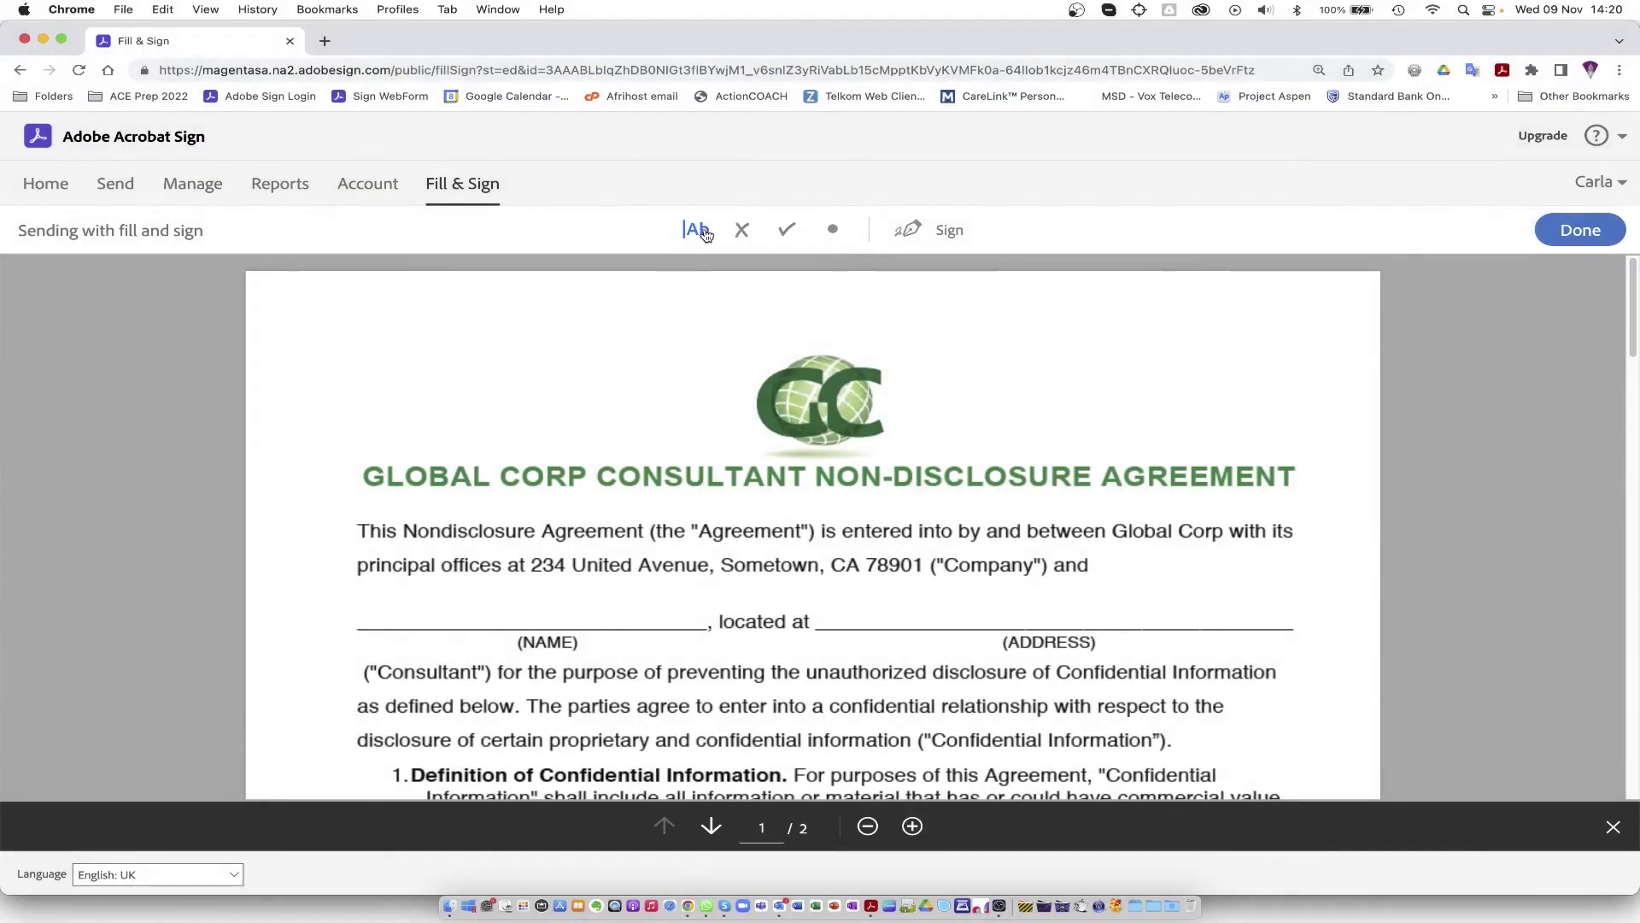
Step: Enter the consultant's name and address, then add a text field on the company Print Name line
{"action": "left_click", "coordinate": [458, 615]}
{"action": "type", "text": "Jane Doe"}
{"action": "left_click", "coordinate": [840, 612]}
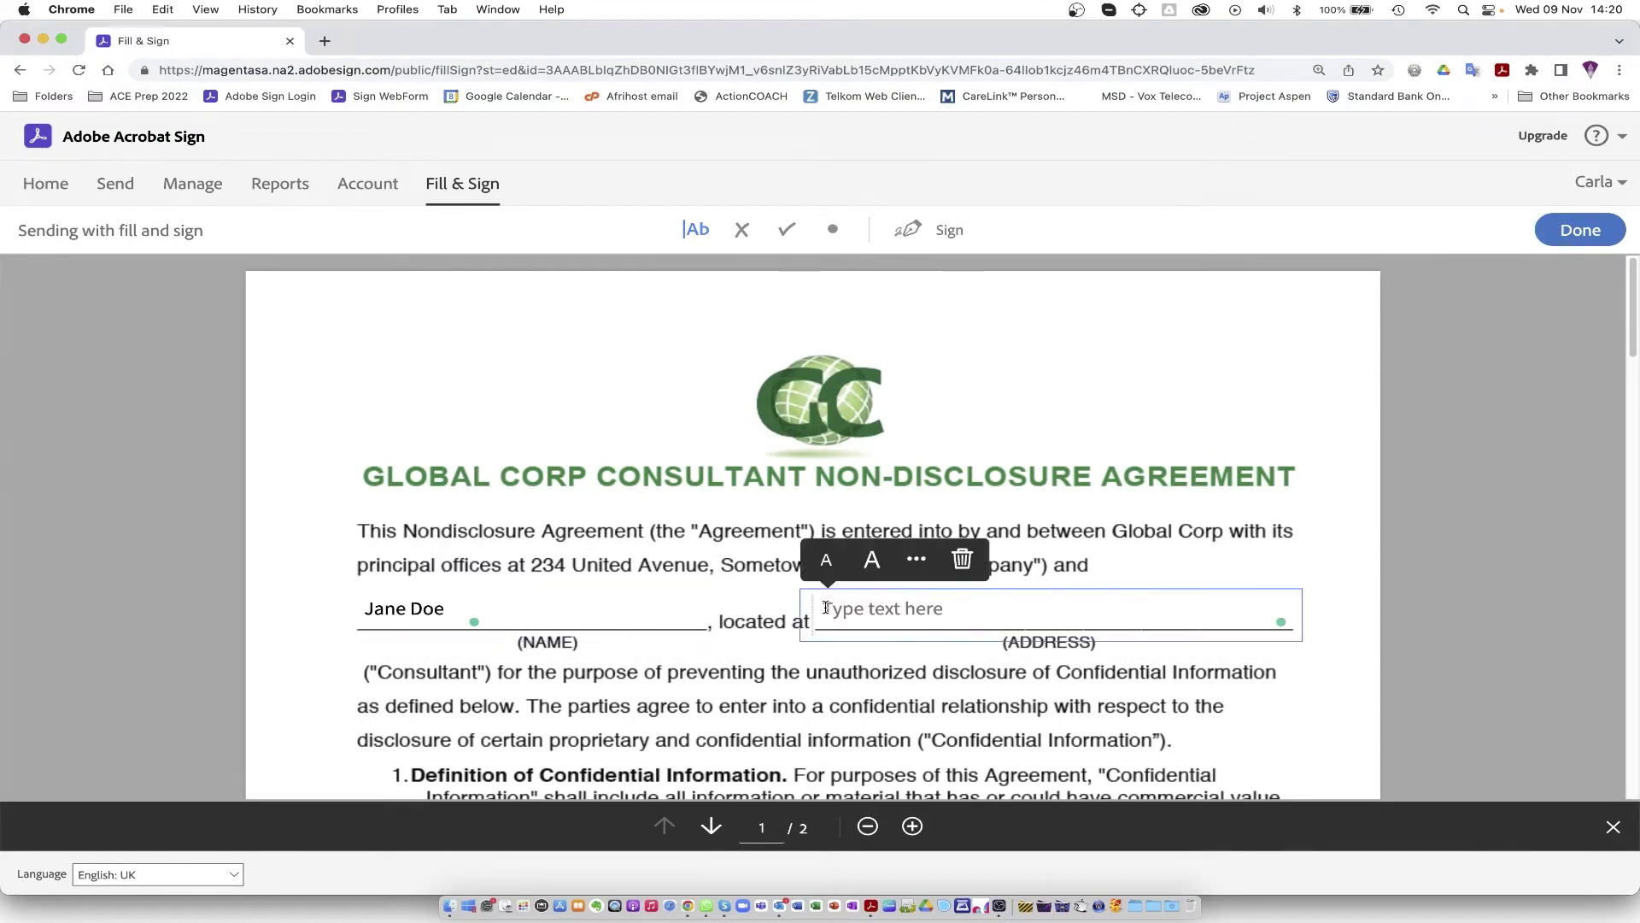
{"action": "type", "text": "Joh"}
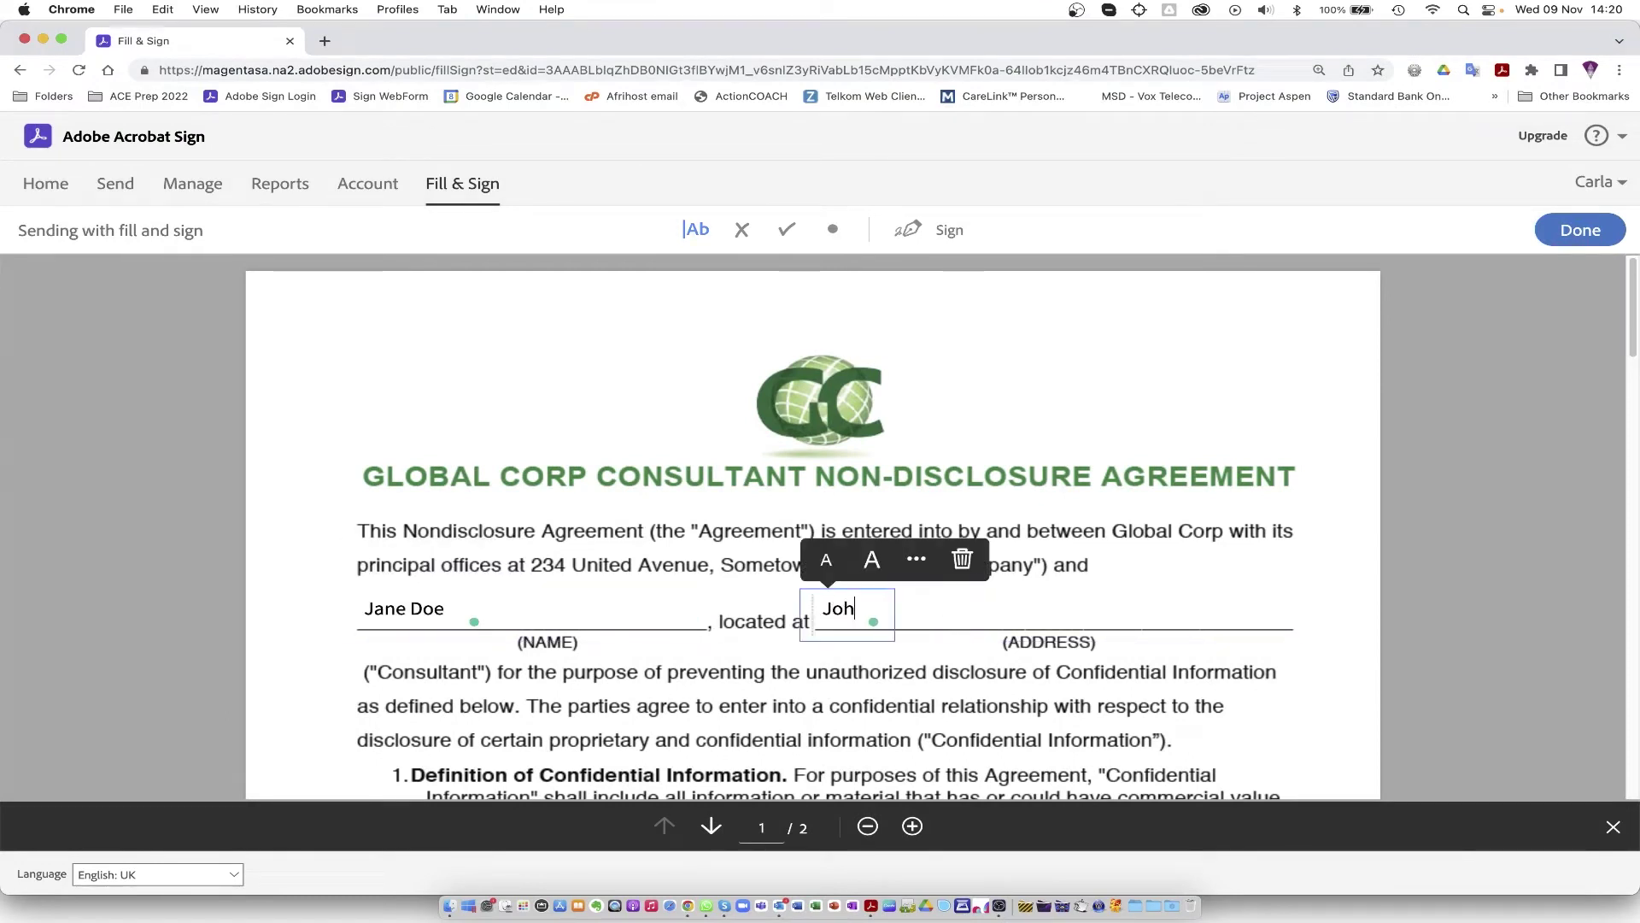
{"action": "type", "text": "annesburg"}
{"action": "scroll", "coordinate": [927, 683], "scroll_direction": "down", "scroll_amount": 10}
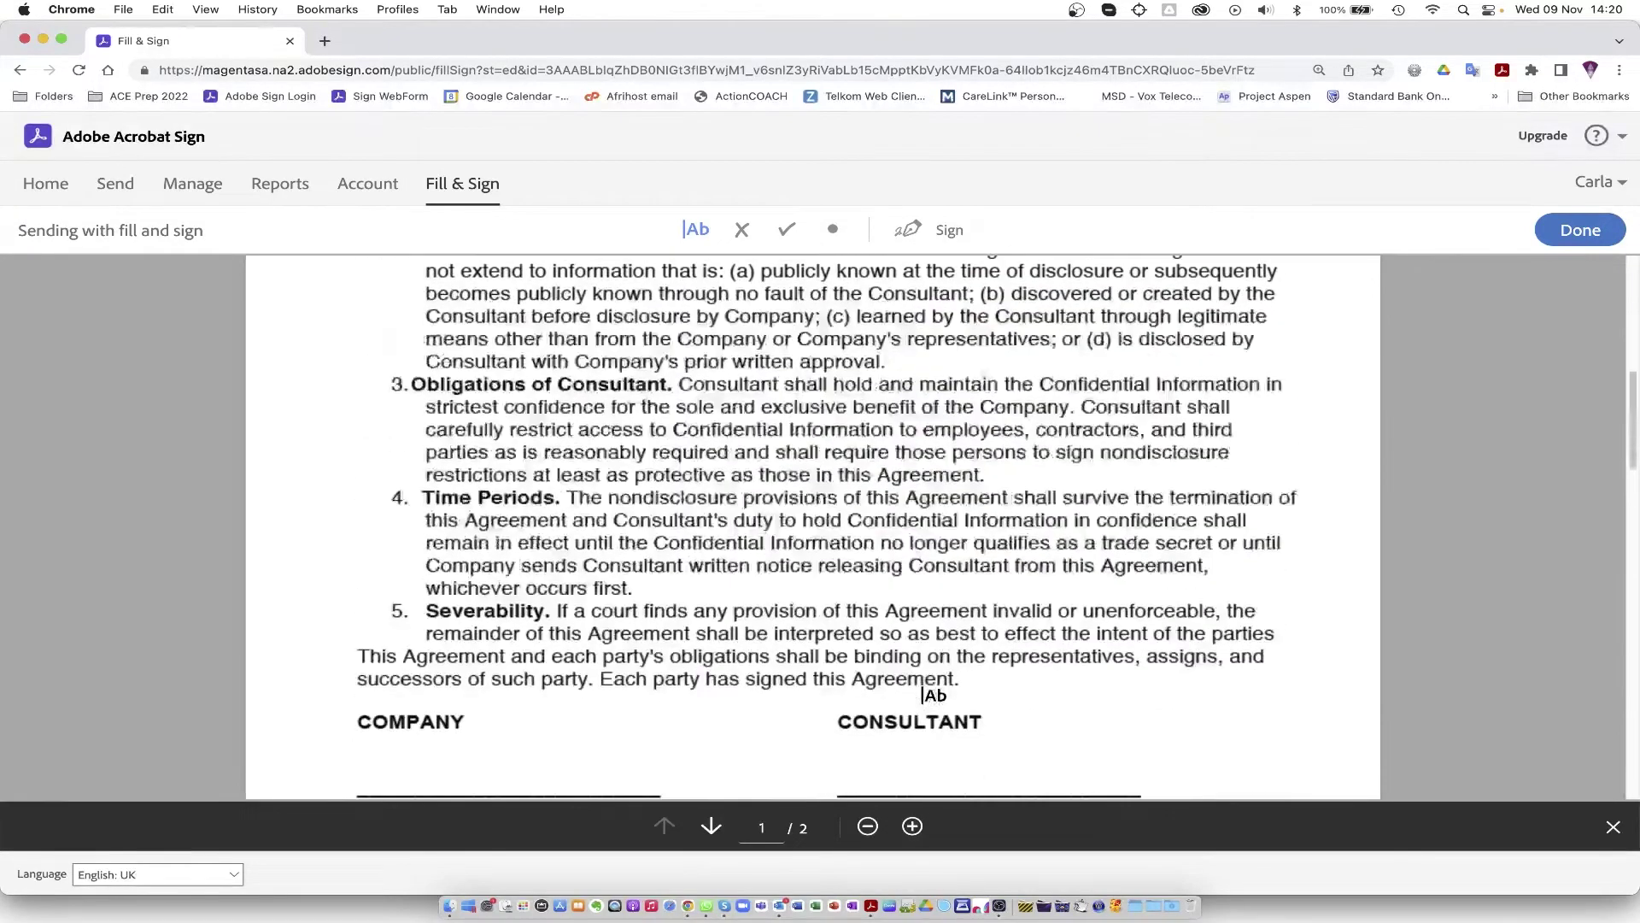
{"action": "scroll", "coordinate": [931, 694], "scroll_direction": "down", "scroll_amount": 5}
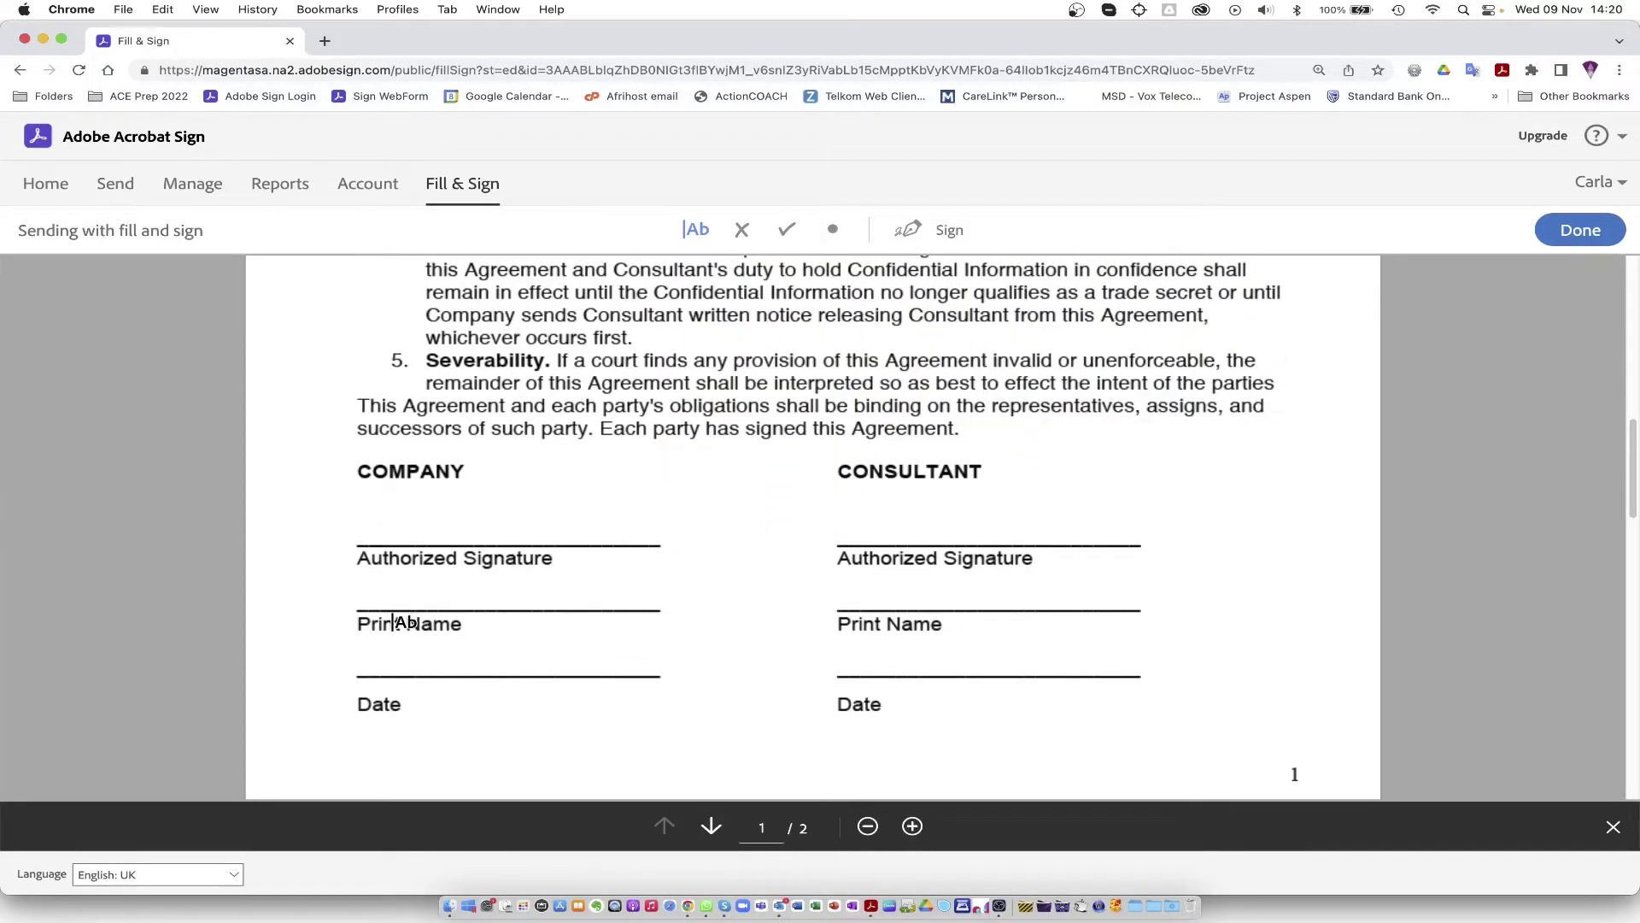
{"action": "left_click", "coordinate": [363, 600]}
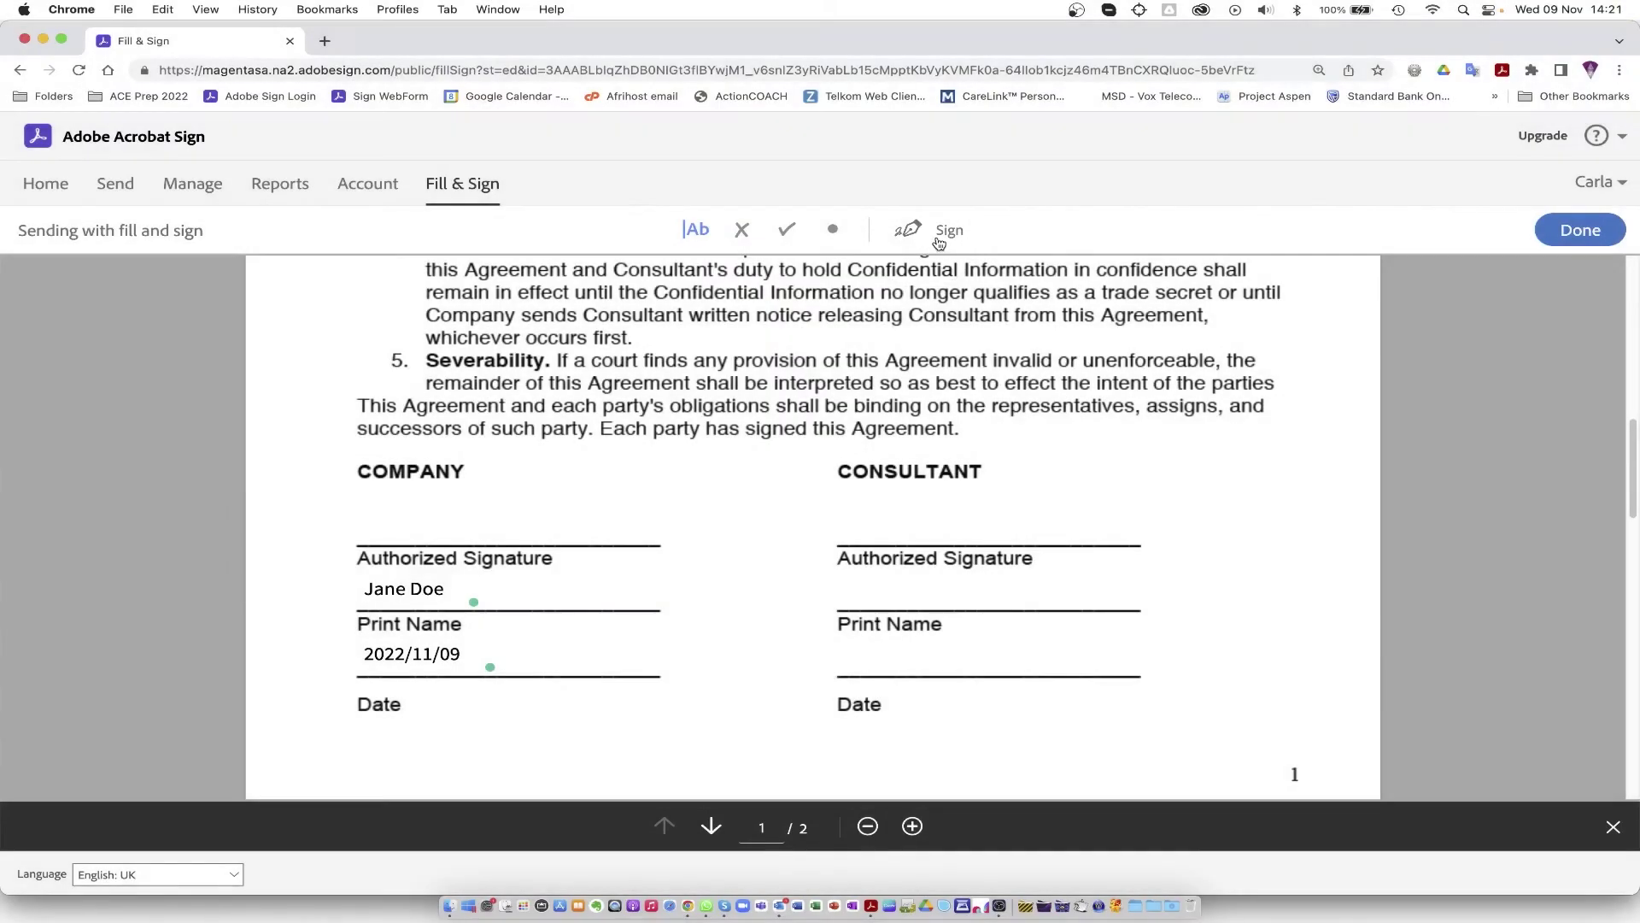
Step: Apply an image signature after trying the Type, Draw, Image and Mobile options
{"action": "left_click", "coordinate": [939, 238]}
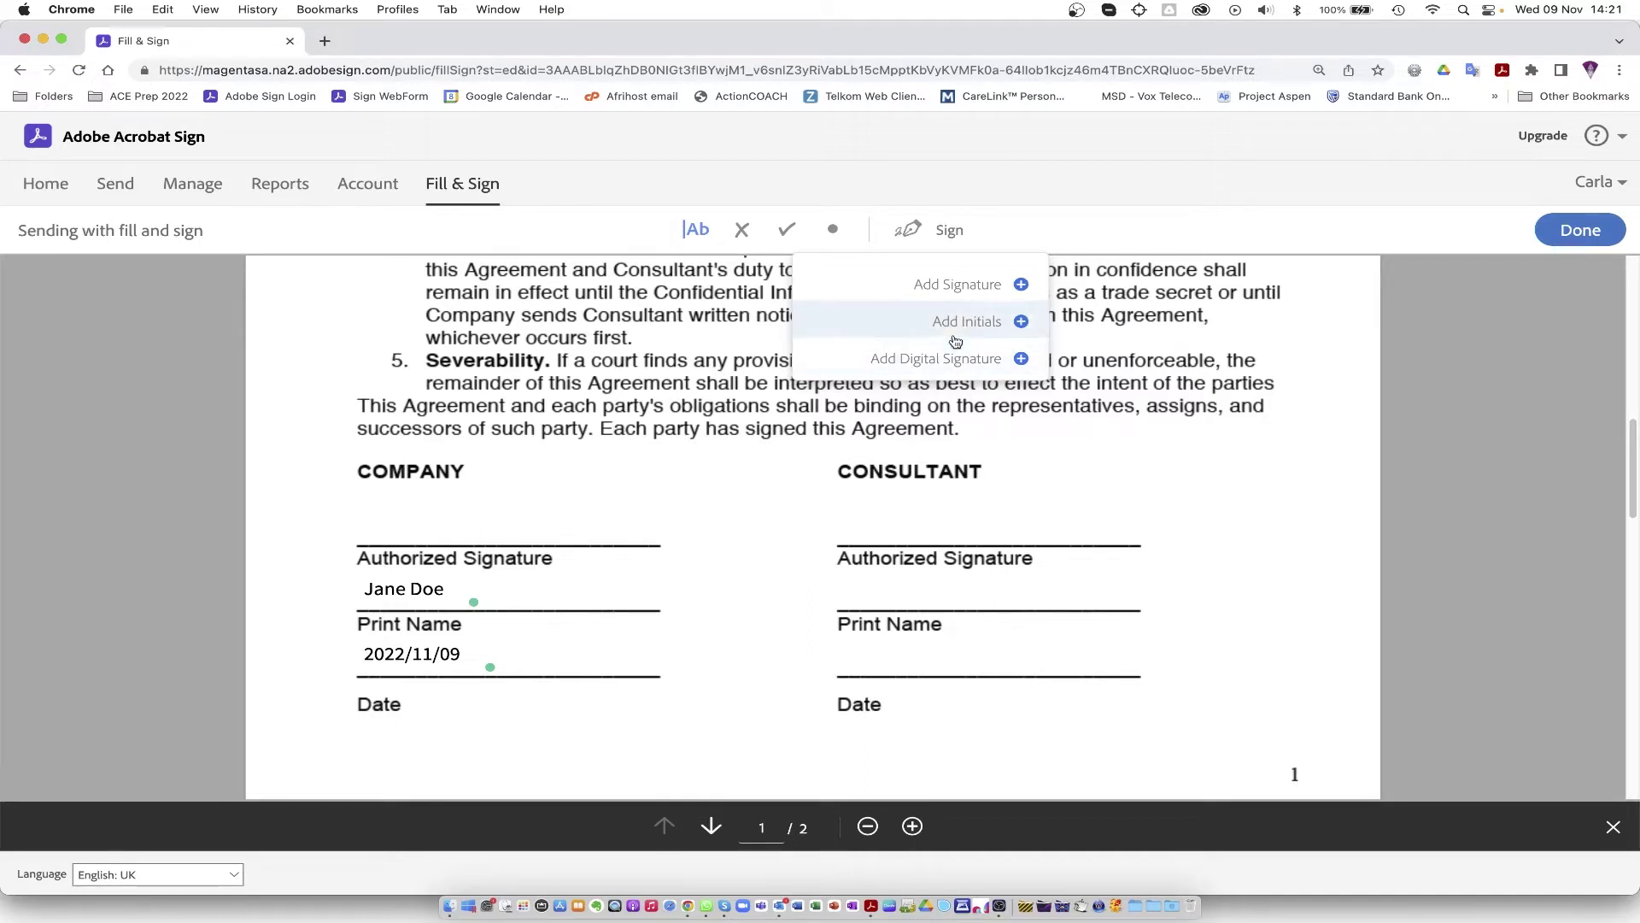
{"action": "left_click", "coordinate": [958, 286]}
{"action": "type", "text": "J"}
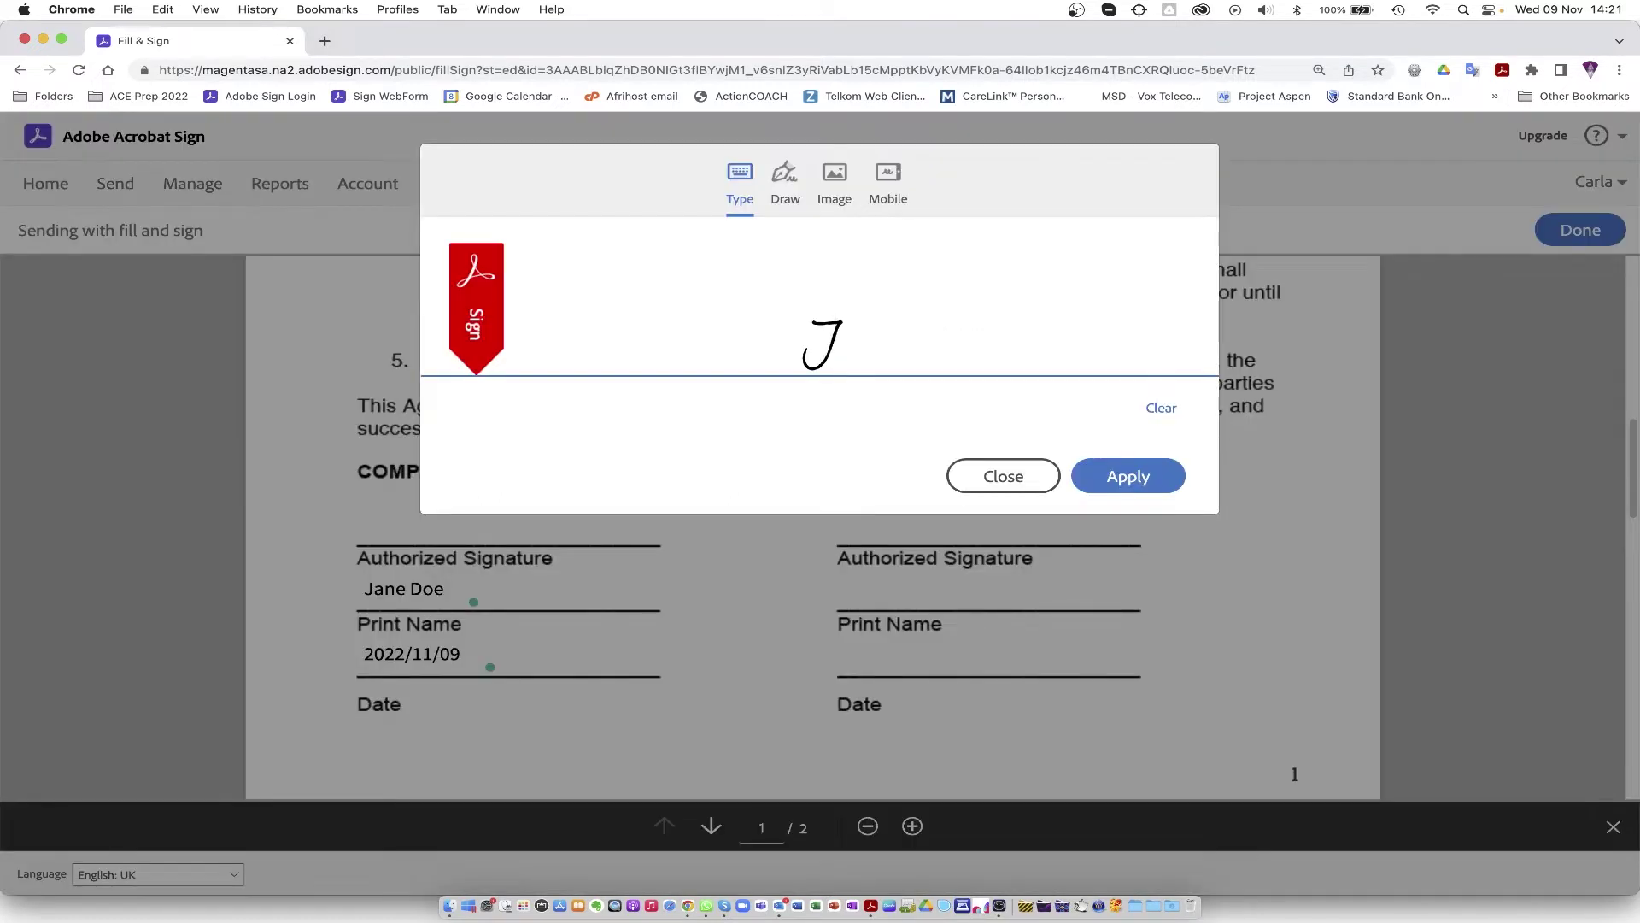
{"action": "type", "text": "ane Doe"}
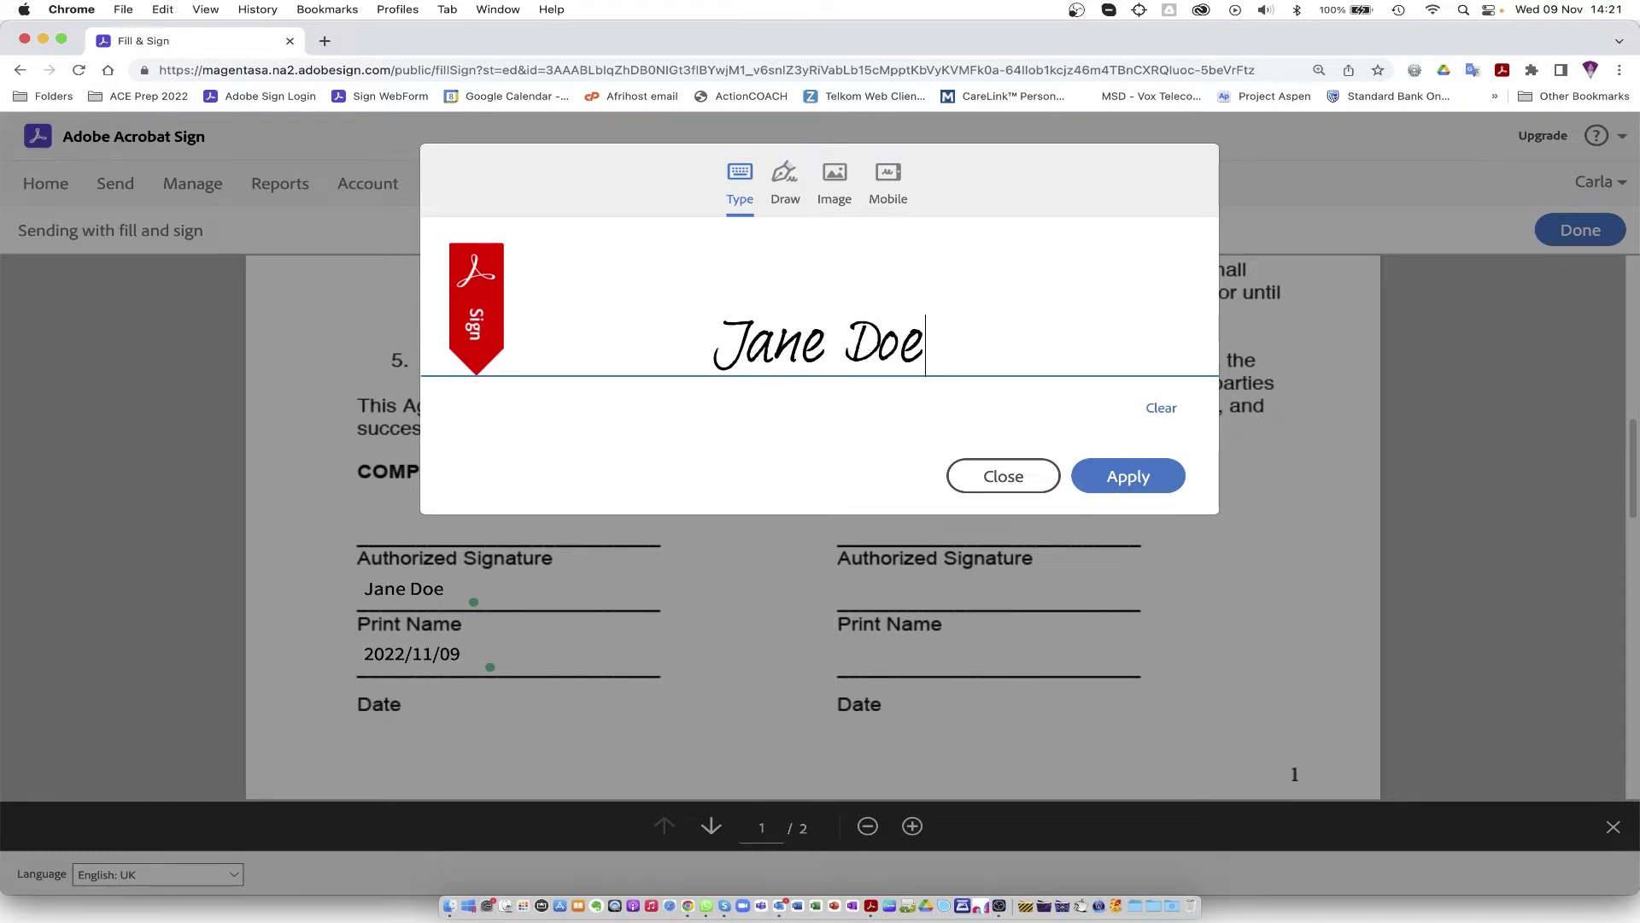
{"action": "left_click", "coordinate": [783, 175]}
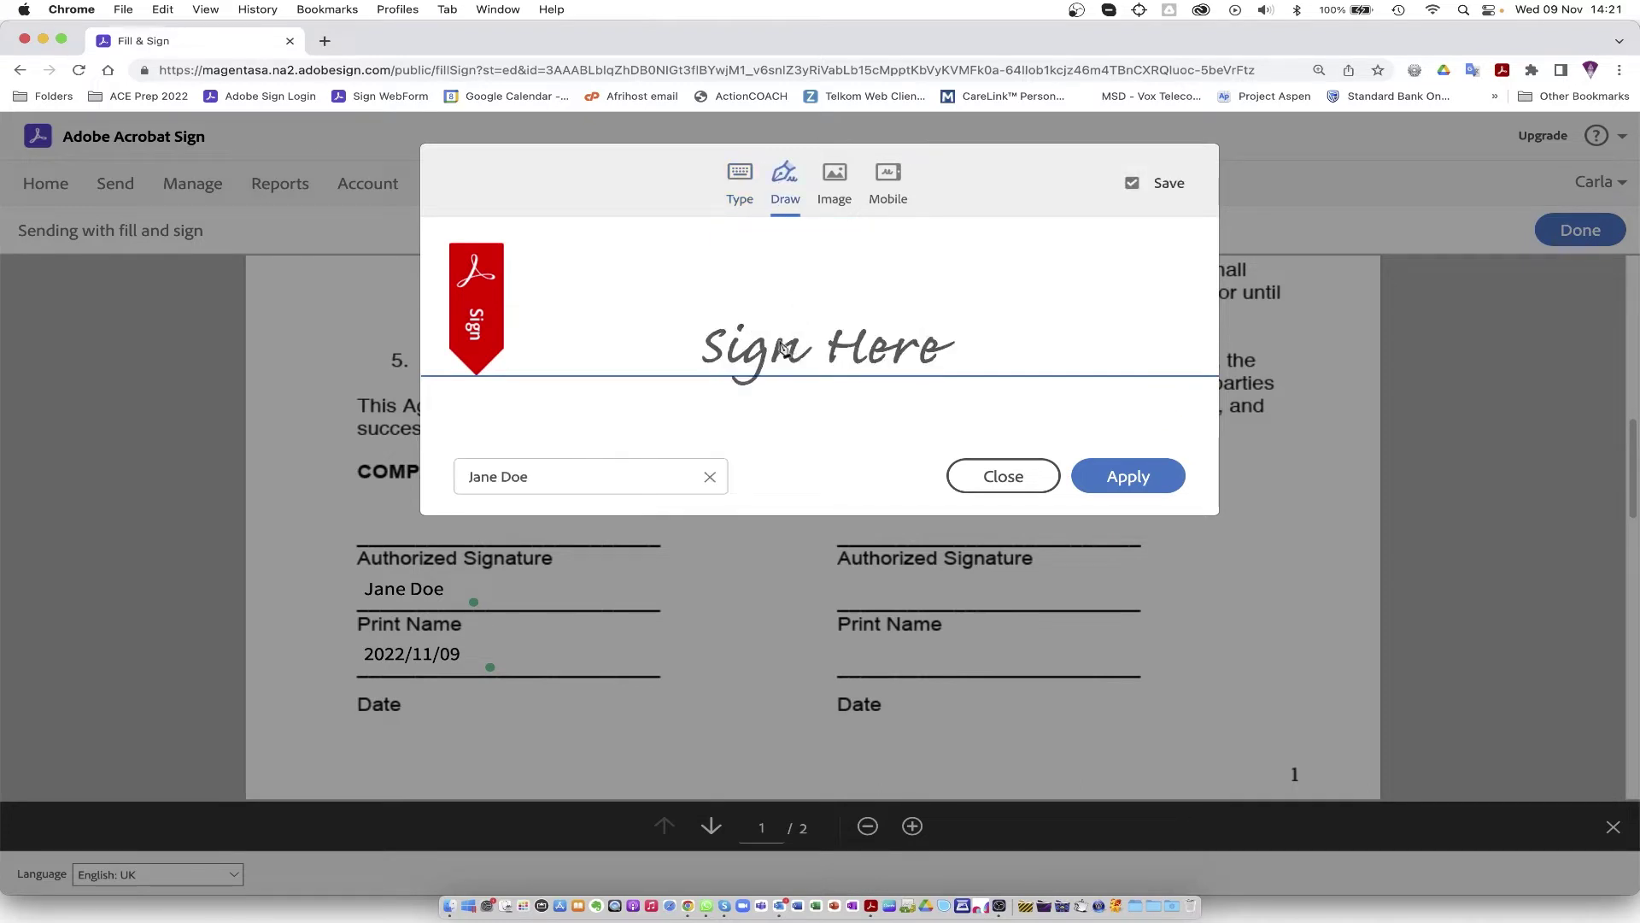
{"action": "mouse_move", "coordinate": [777, 307]}
{"action": "left_mouse_down"}
{"action": "mouse_move", "coordinate": [752, 384]}
{"action": "mouse_move", "coordinate": [754, 341]}
{"action": "mouse_move", "coordinate": [784, 355]}
{"action": "mouse_move", "coordinate": [831, 340]}
{"action": "left_mouse_up"}
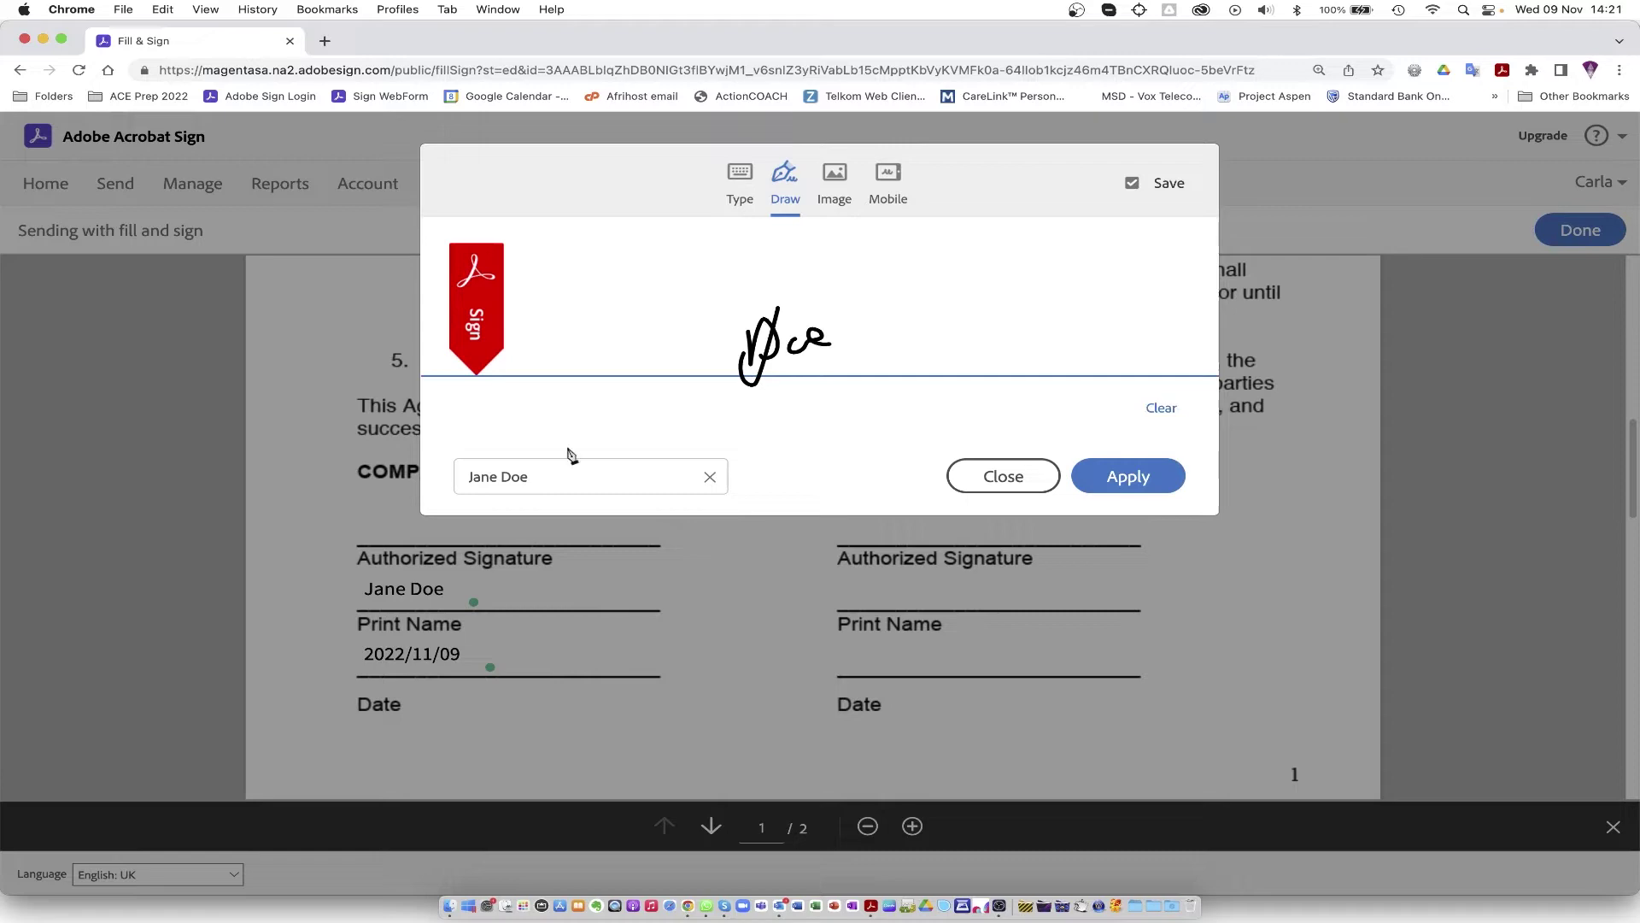
{"action": "left_click", "coordinate": [836, 177]}
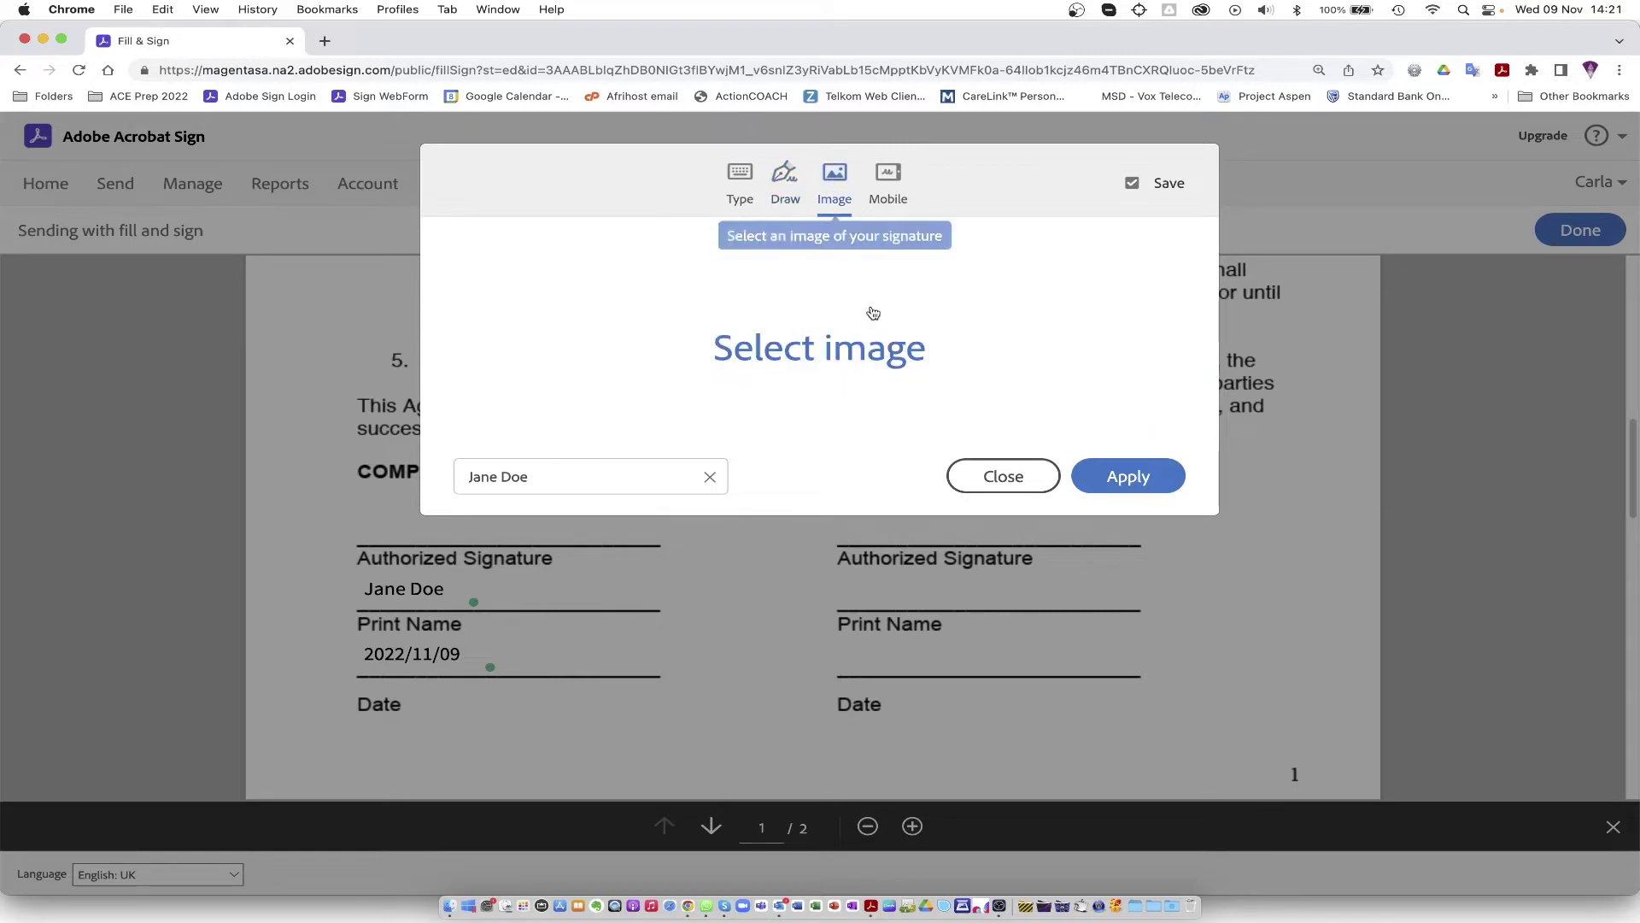
{"action": "left_click", "coordinate": [851, 351]}
{"action": "scroll", "coordinate": [504, 641], "scroll_direction": "down", "scroll_amount": 5}
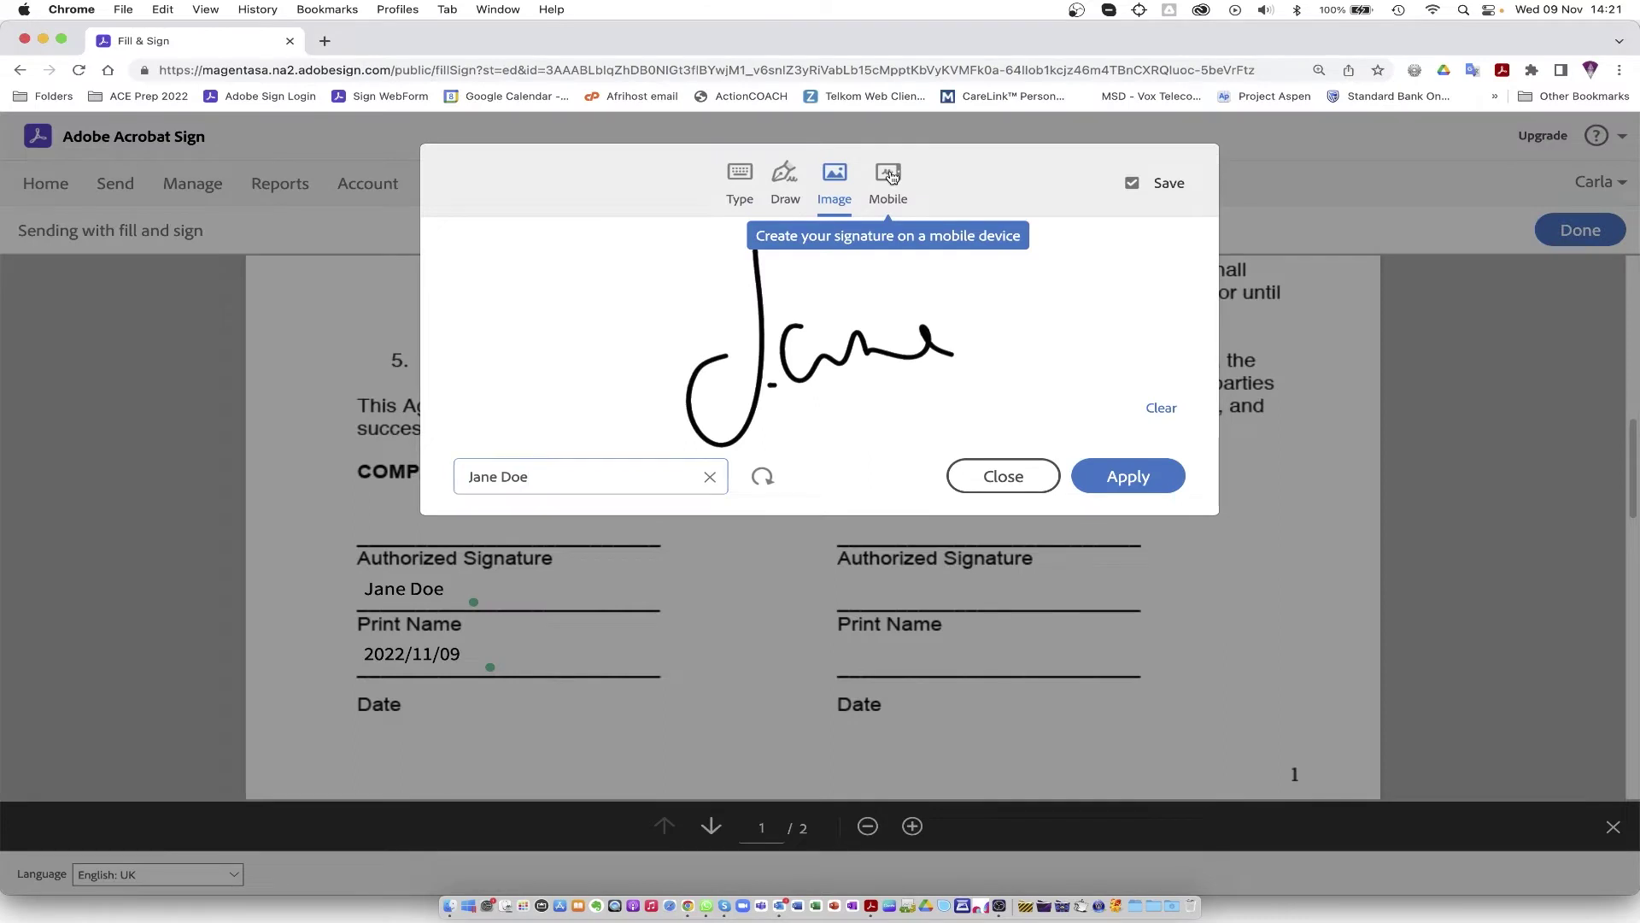
{"action": "left_click", "coordinate": [888, 177]}
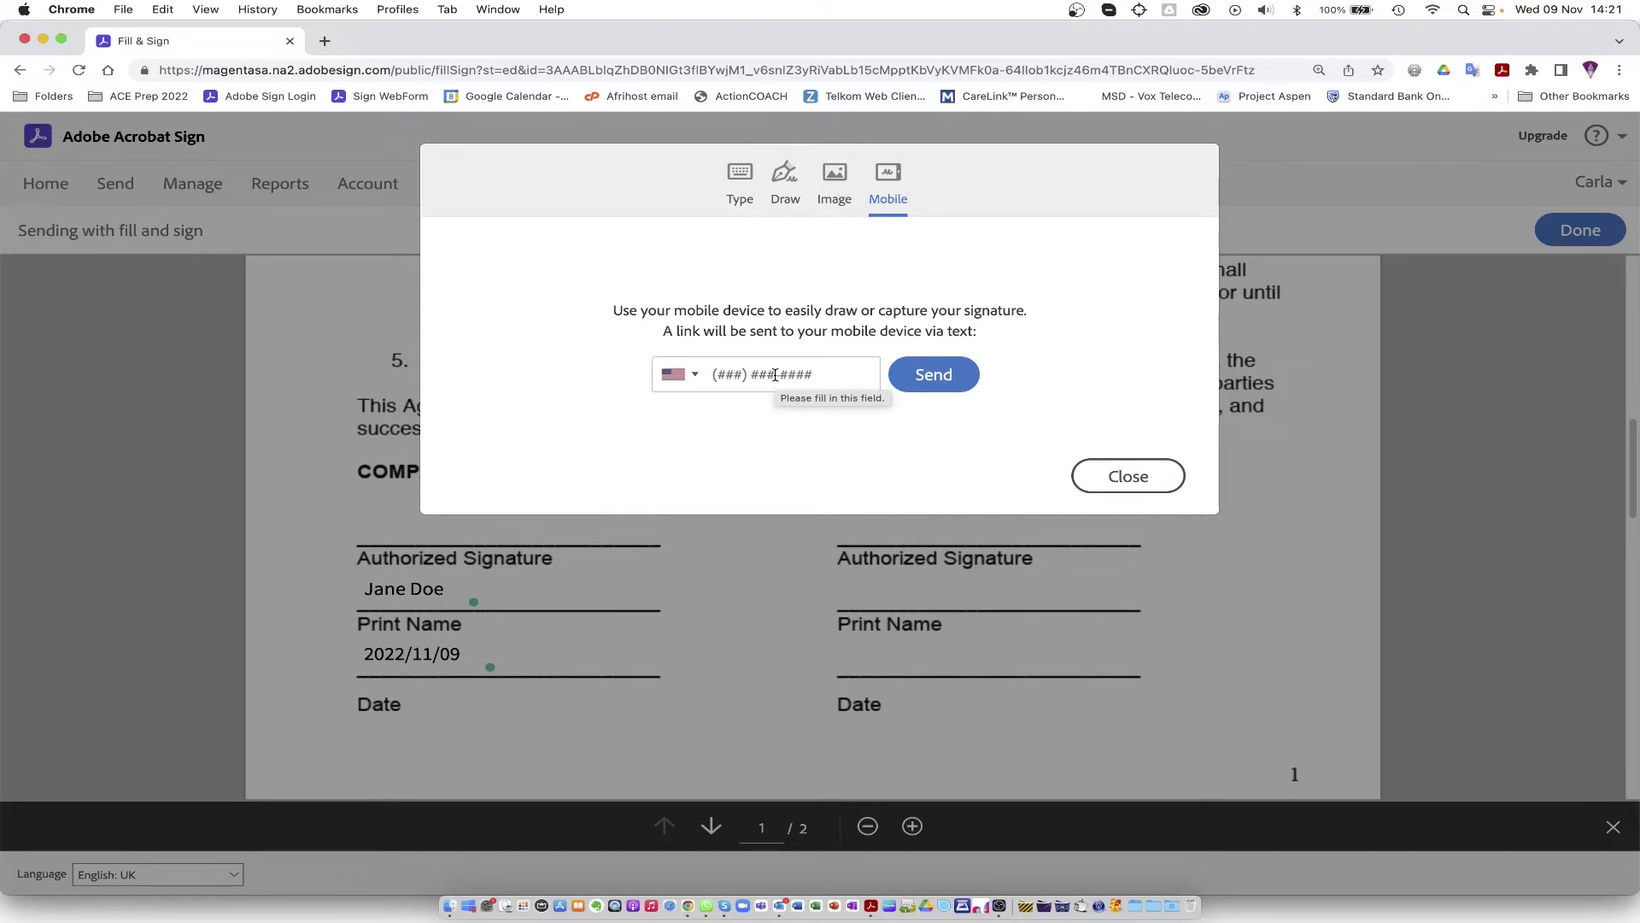
{"action": "left_click", "coordinate": [837, 179]}
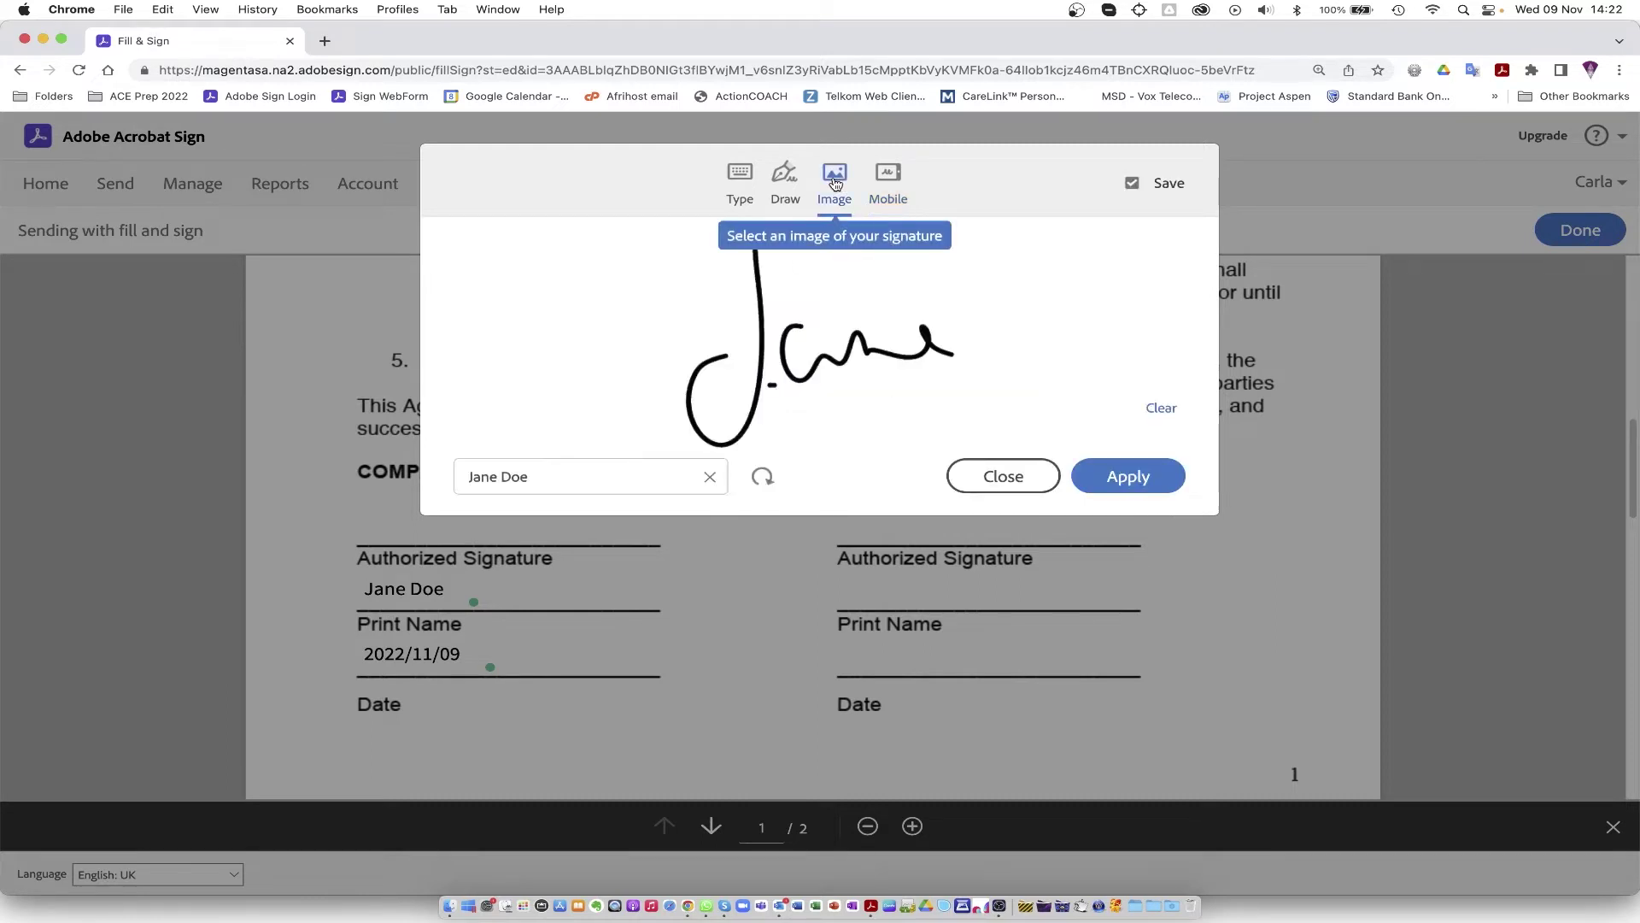
{"action": "left_click", "coordinate": [1182, 485]}
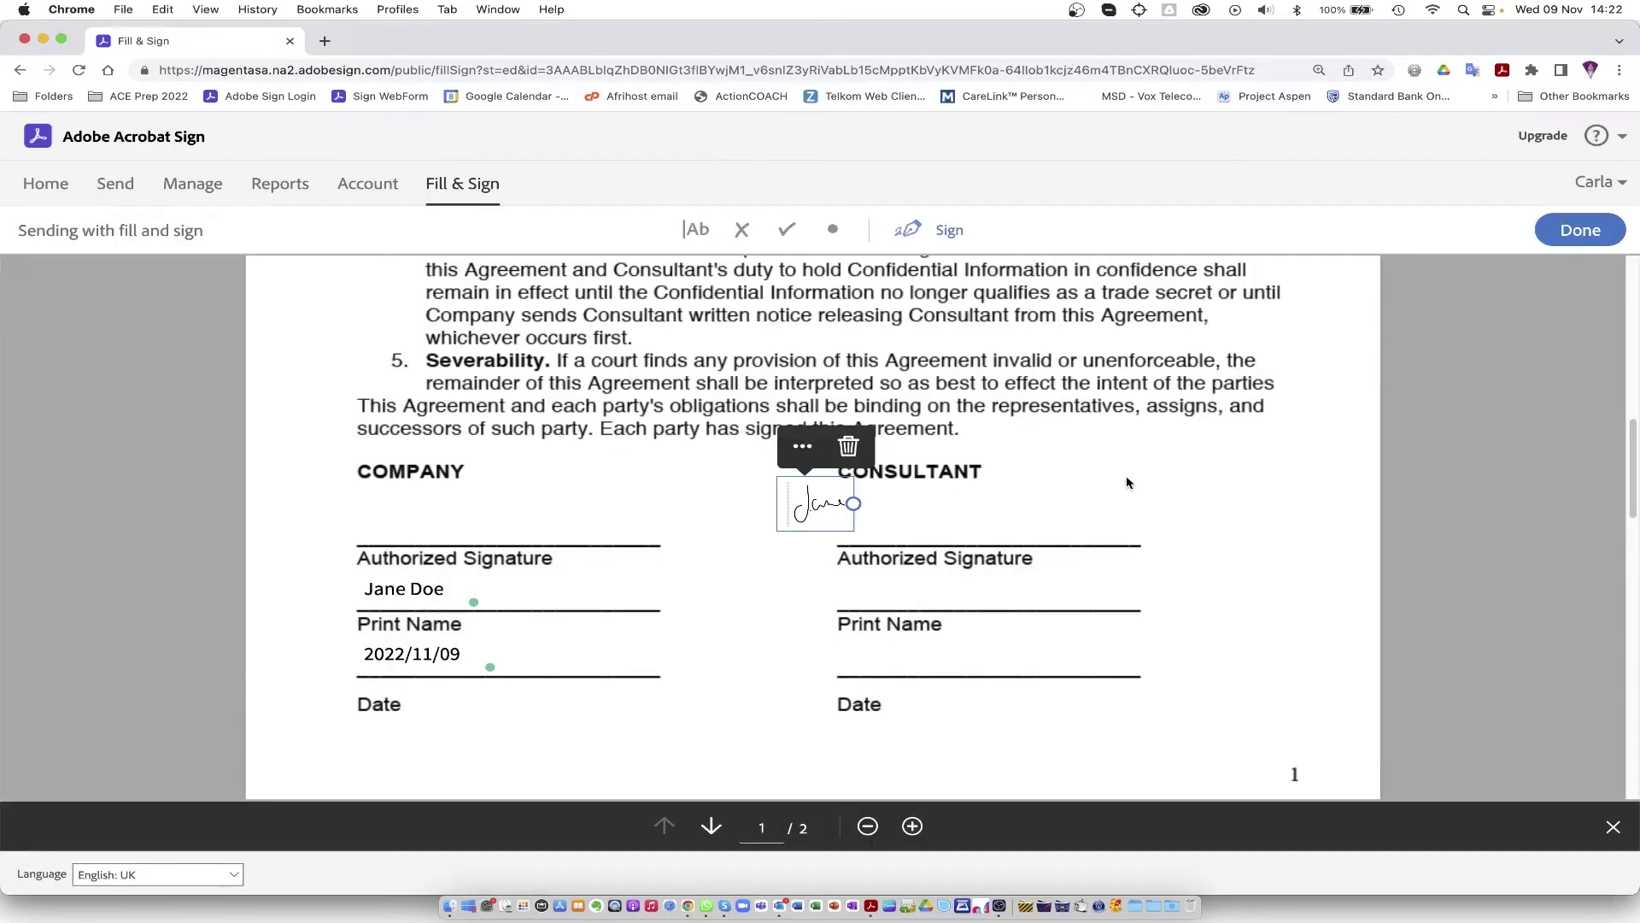
Step: Move the signature onto the company Authorized Signature line, enlarge it, and finish signing
{"action": "mouse_move", "coordinate": [481, 564]}
{"action": "left_mouse_down"}
{"action": "mouse_move", "coordinate": [364, 563]}
{"action": "mouse_move", "coordinate": [378, 536]}
{"action": "left_mouse_up"}
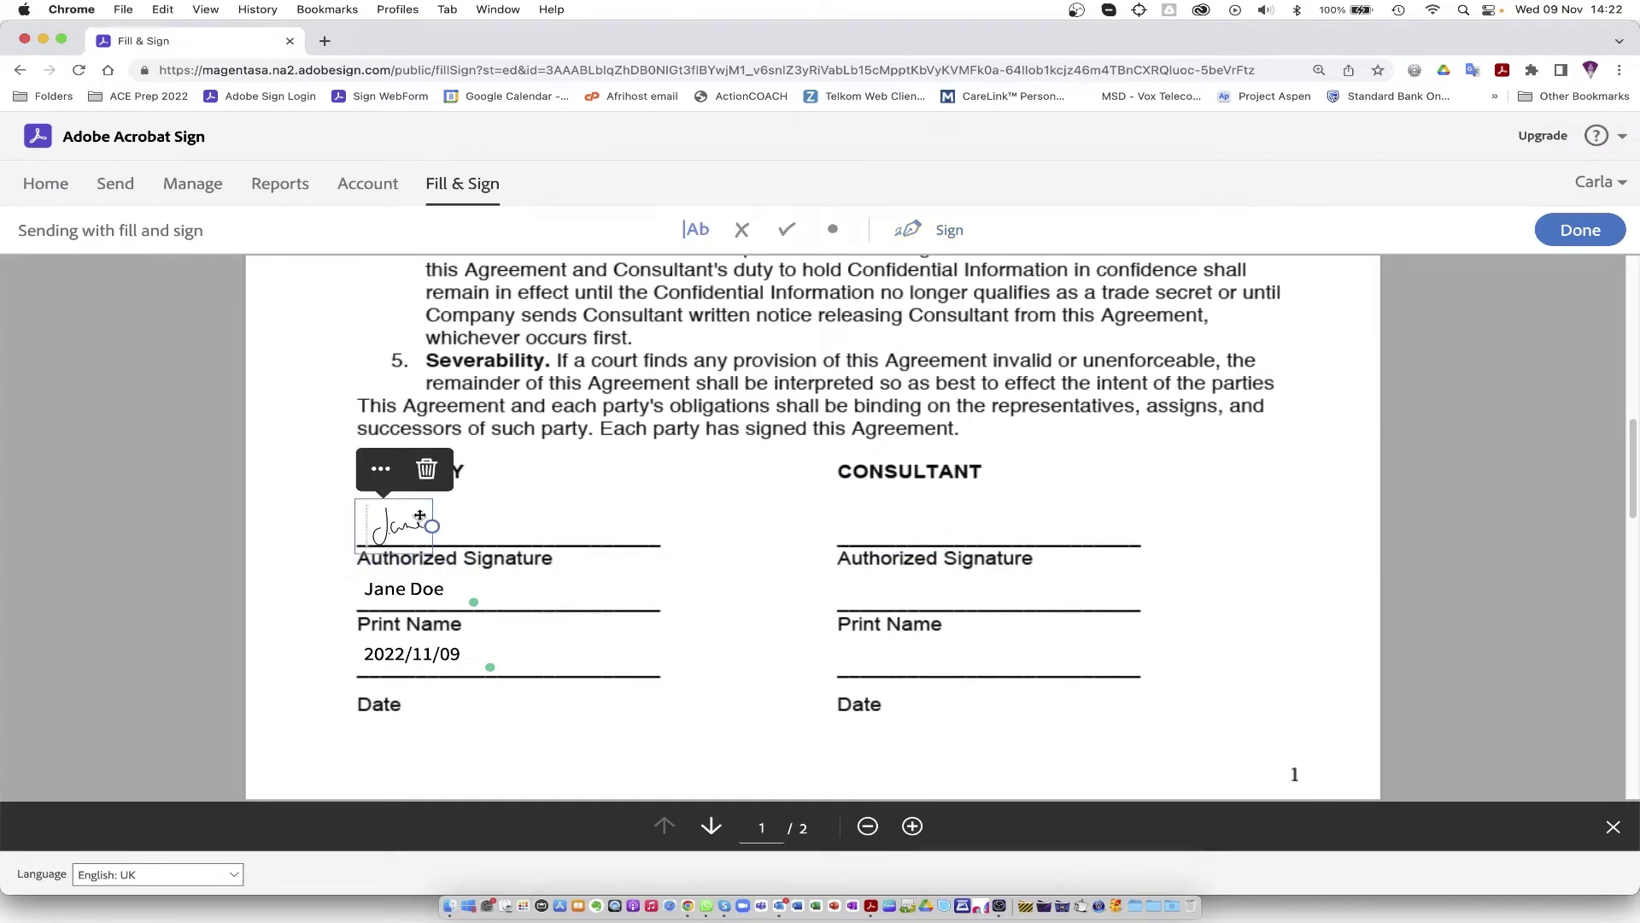
{"action": "mouse_move", "coordinate": [432, 526]}
{"action": "left_mouse_down"}
{"action": "mouse_move", "coordinate": [480, 504]}
{"action": "mouse_move", "coordinate": [481, 517]}
{"action": "mouse_move", "coordinate": [417, 527]}
{"action": "left_mouse_up"}
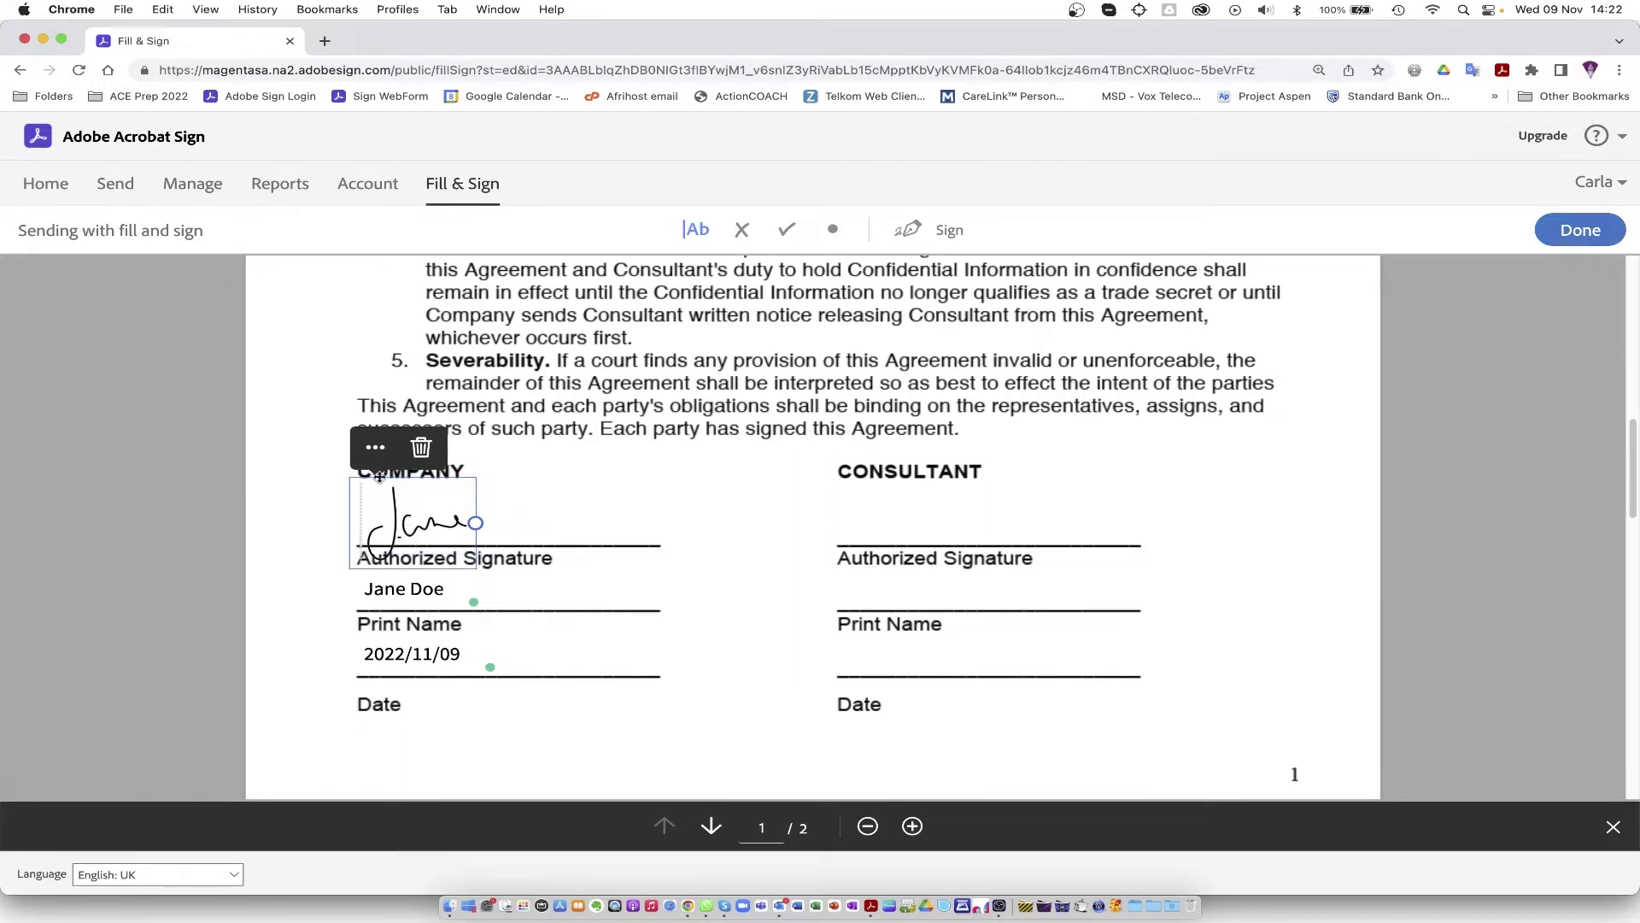
{"action": "left_click", "coordinate": [1580, 230]}
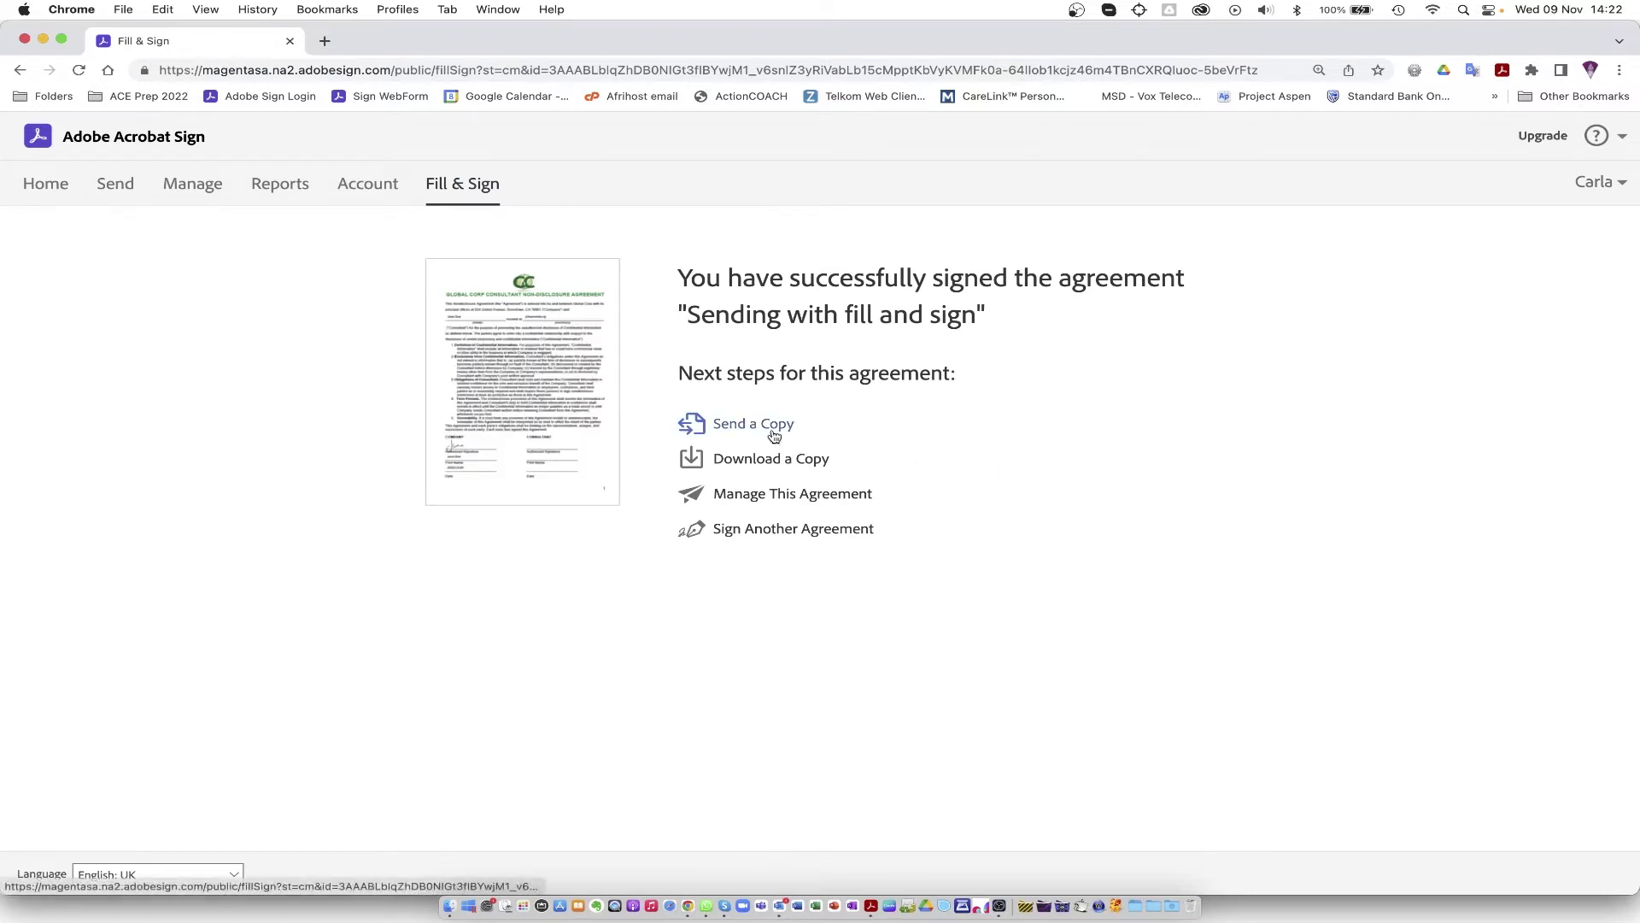
Step: Open the signed NDA's Manage This Agreement page, scroll its preview, and expand Recipient (1 Completed) details
{"action": "left_click", "coordinate": [756, 500]}
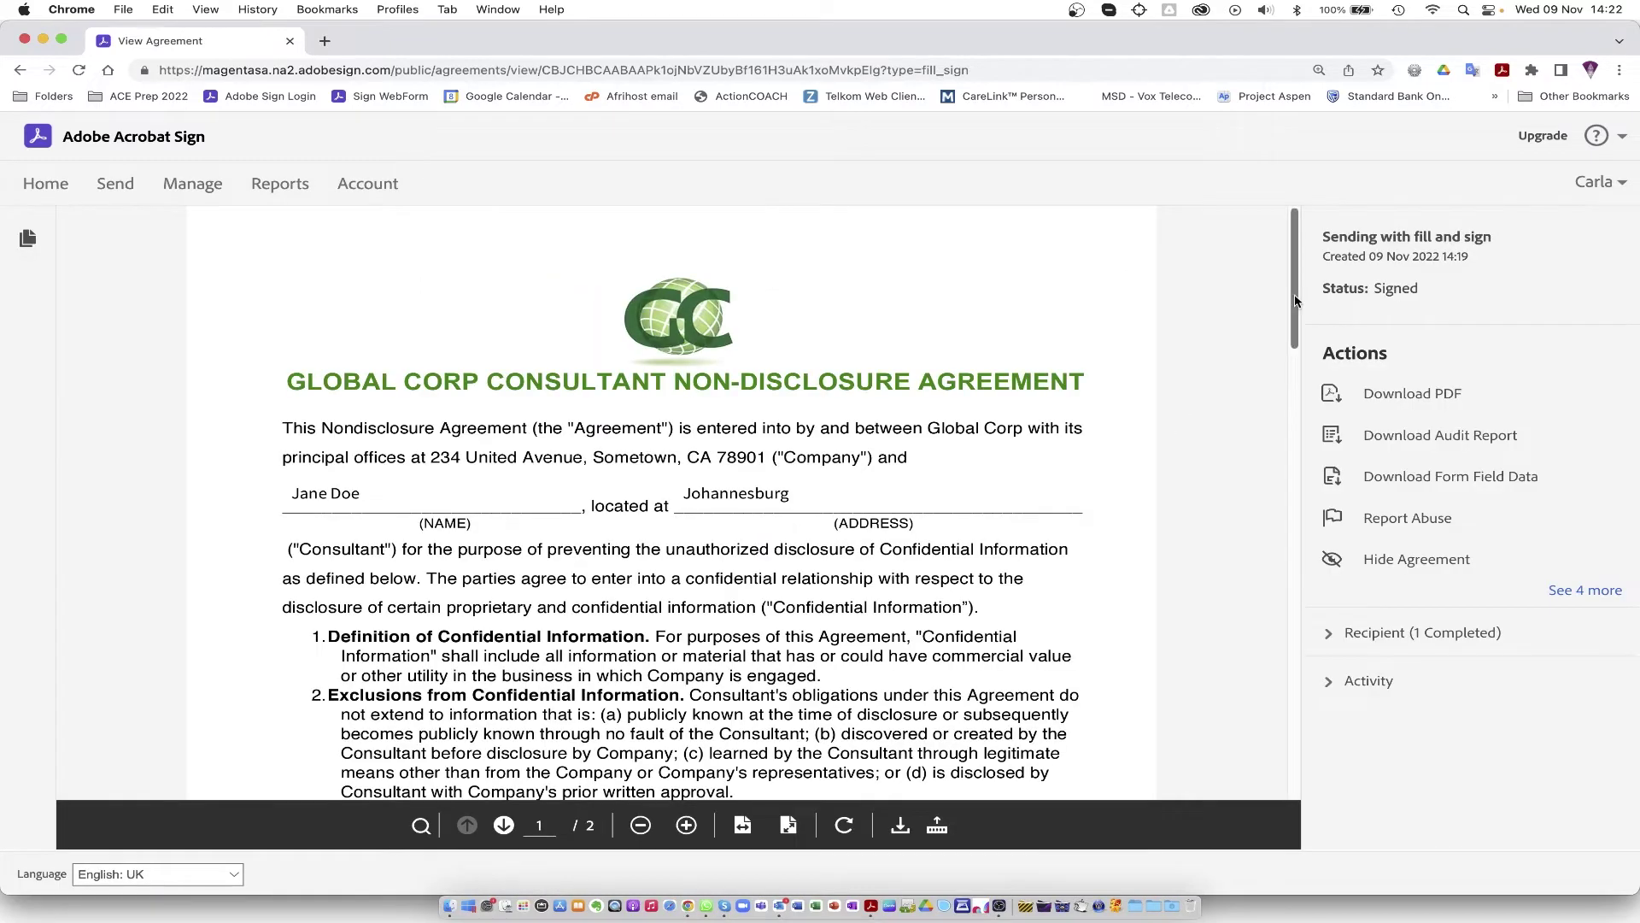
{"action": "left_click_drag", "start_coordinate": [1294, 303], "coordinate": [1293, 338]}
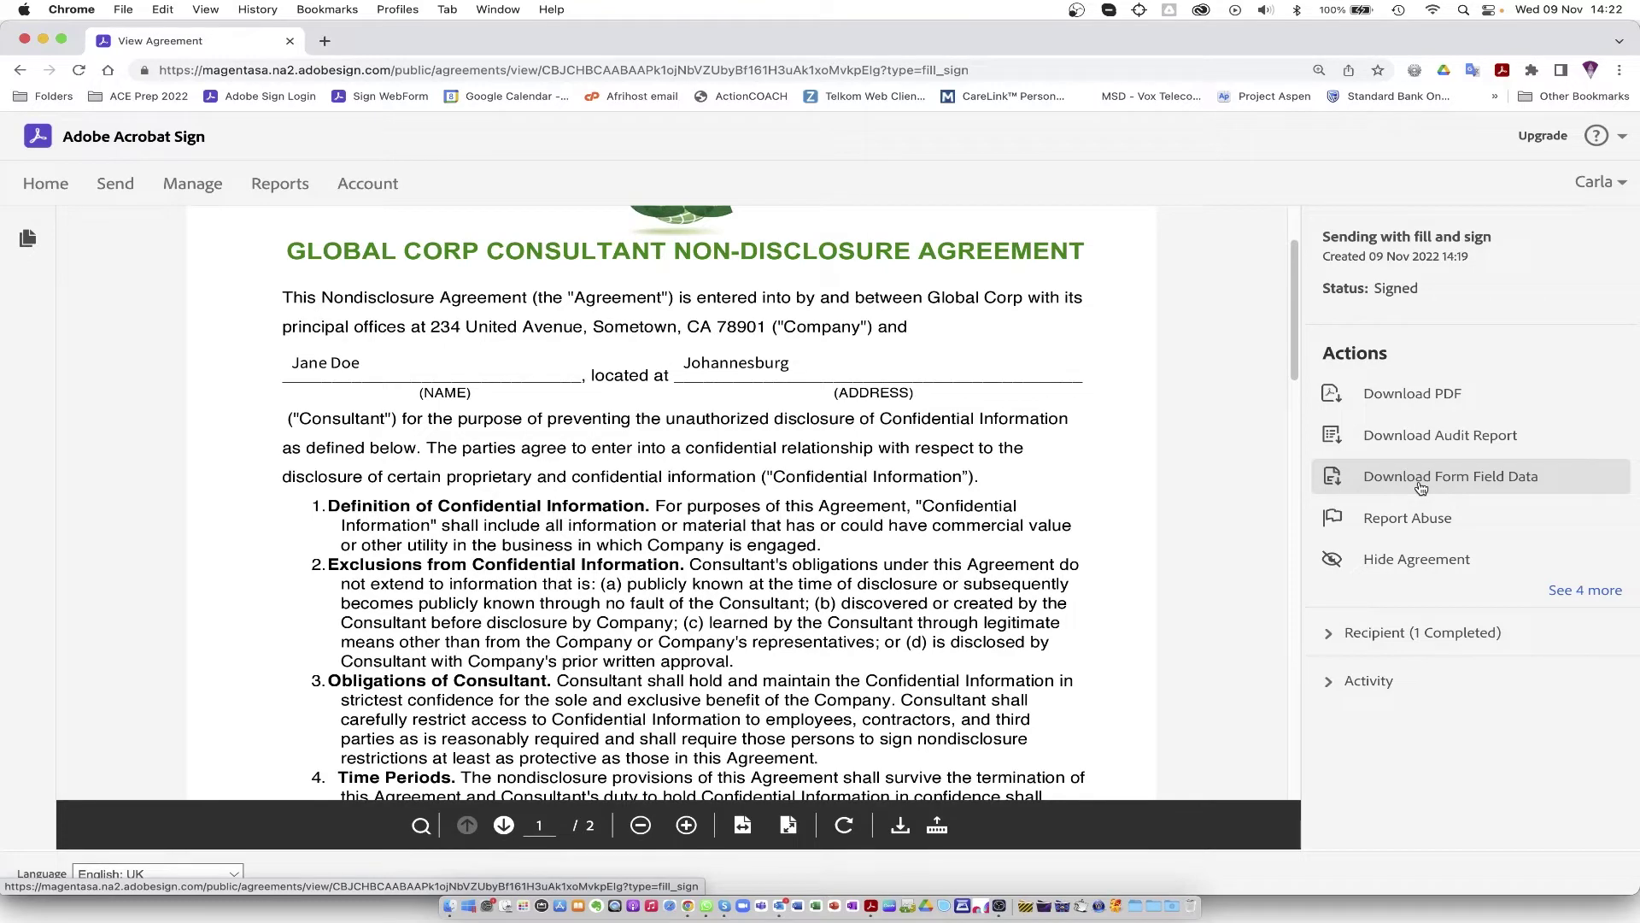
{"action": "left_click", "coordinate": [1331, 634]}
{"action": "mouse_move", "coordinate": [1384, 252]}
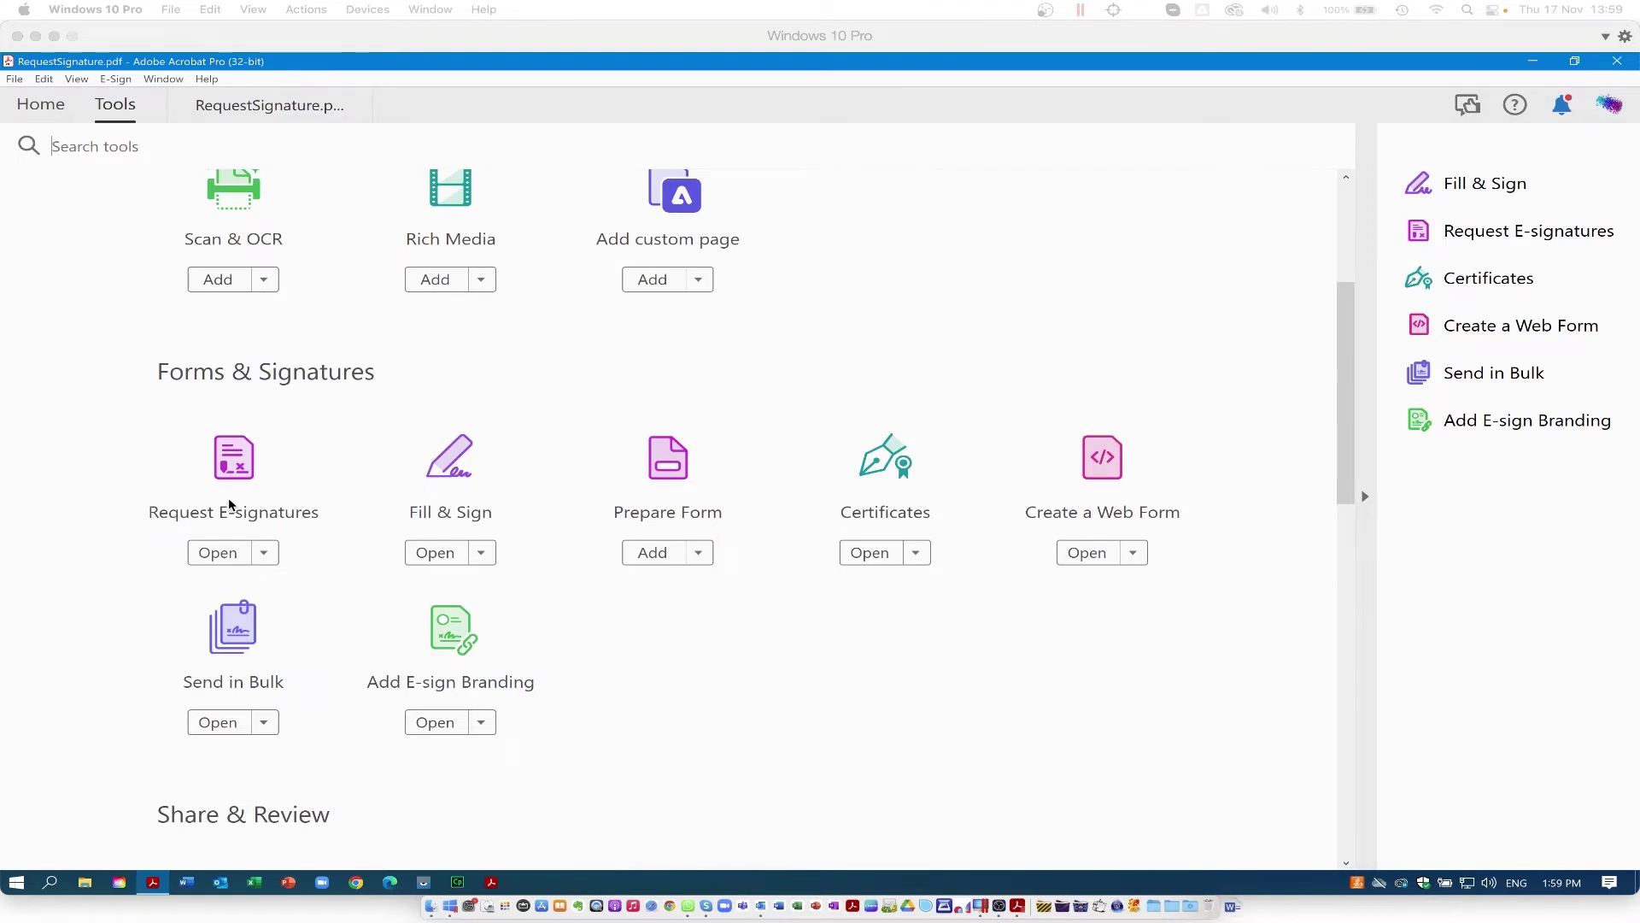
Step: Start Request E-signatures on RequestSignature.pdf from Forms & Signatures
{"action": "left_click", "coordinate": [229, 504]}
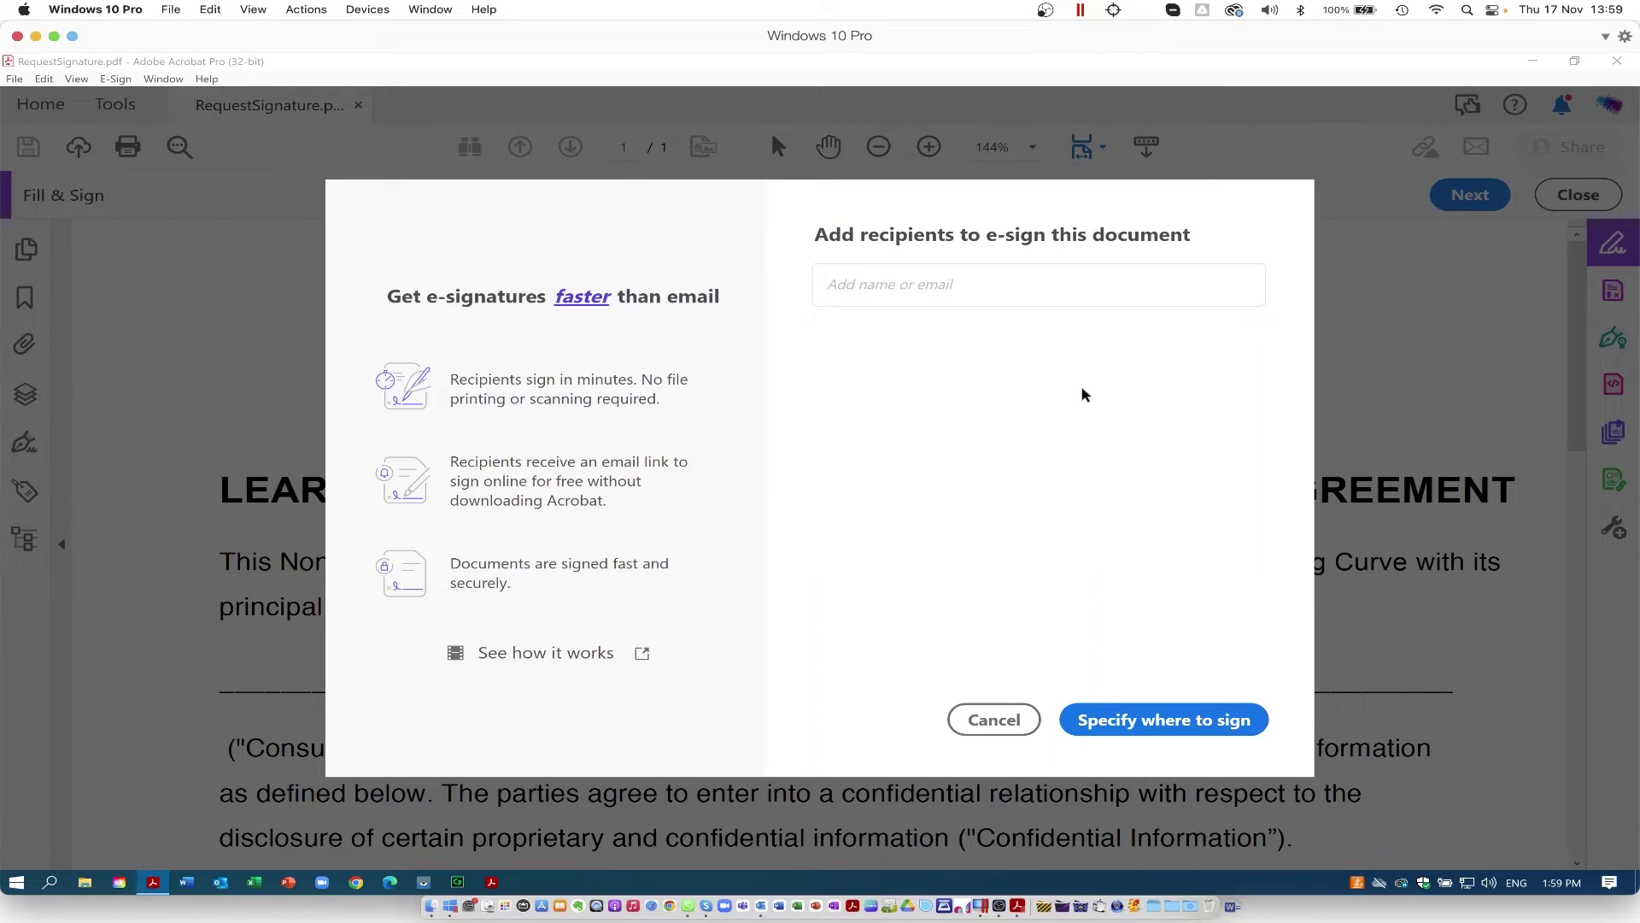
Step: Add both recipients' e-mail addresses with the Signer role, leaving Cc empty
{"action": "left_click", "coordinate": [960, 332]}
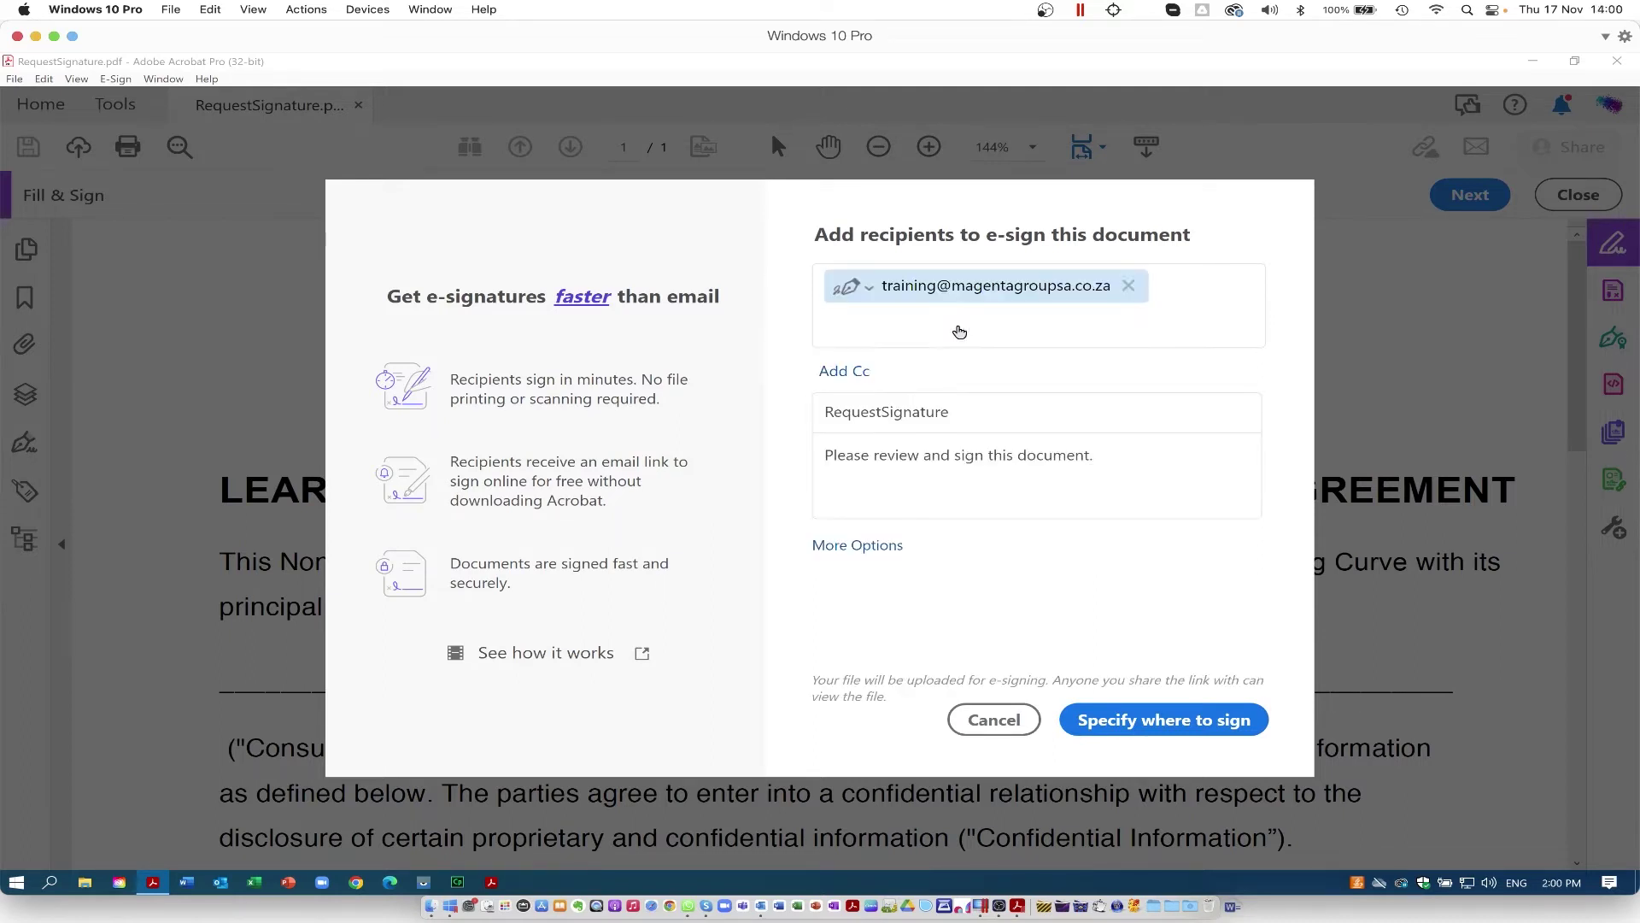
{"action": "left_click", "coordinate": [869, 290]}
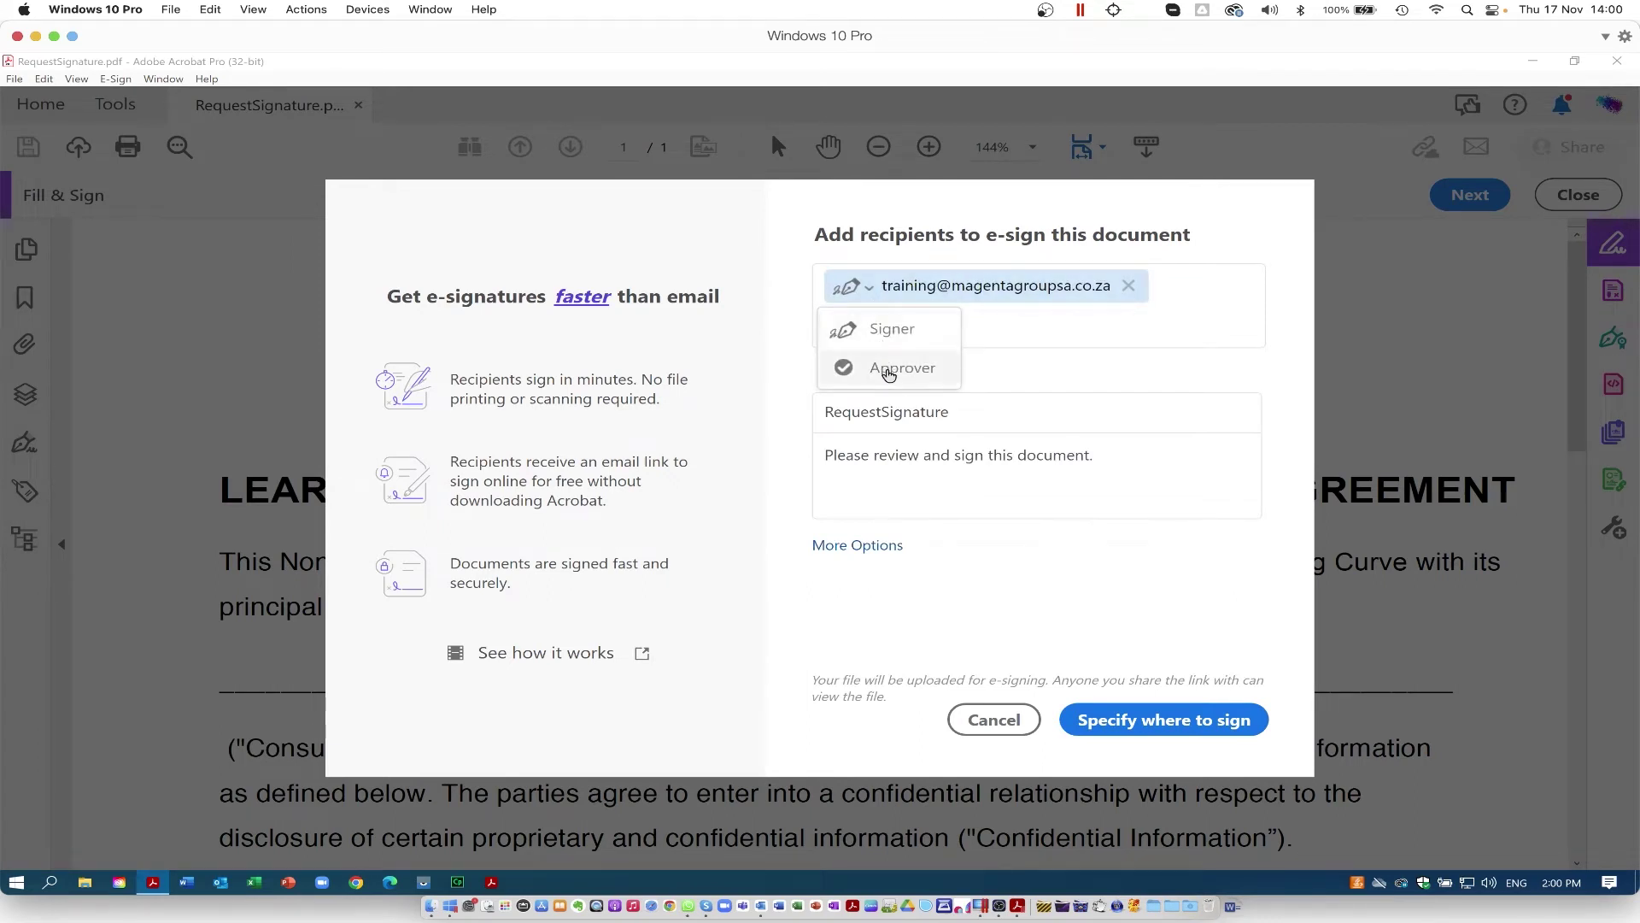
{"action": "left_click", "coordinate": [1025, 338]}
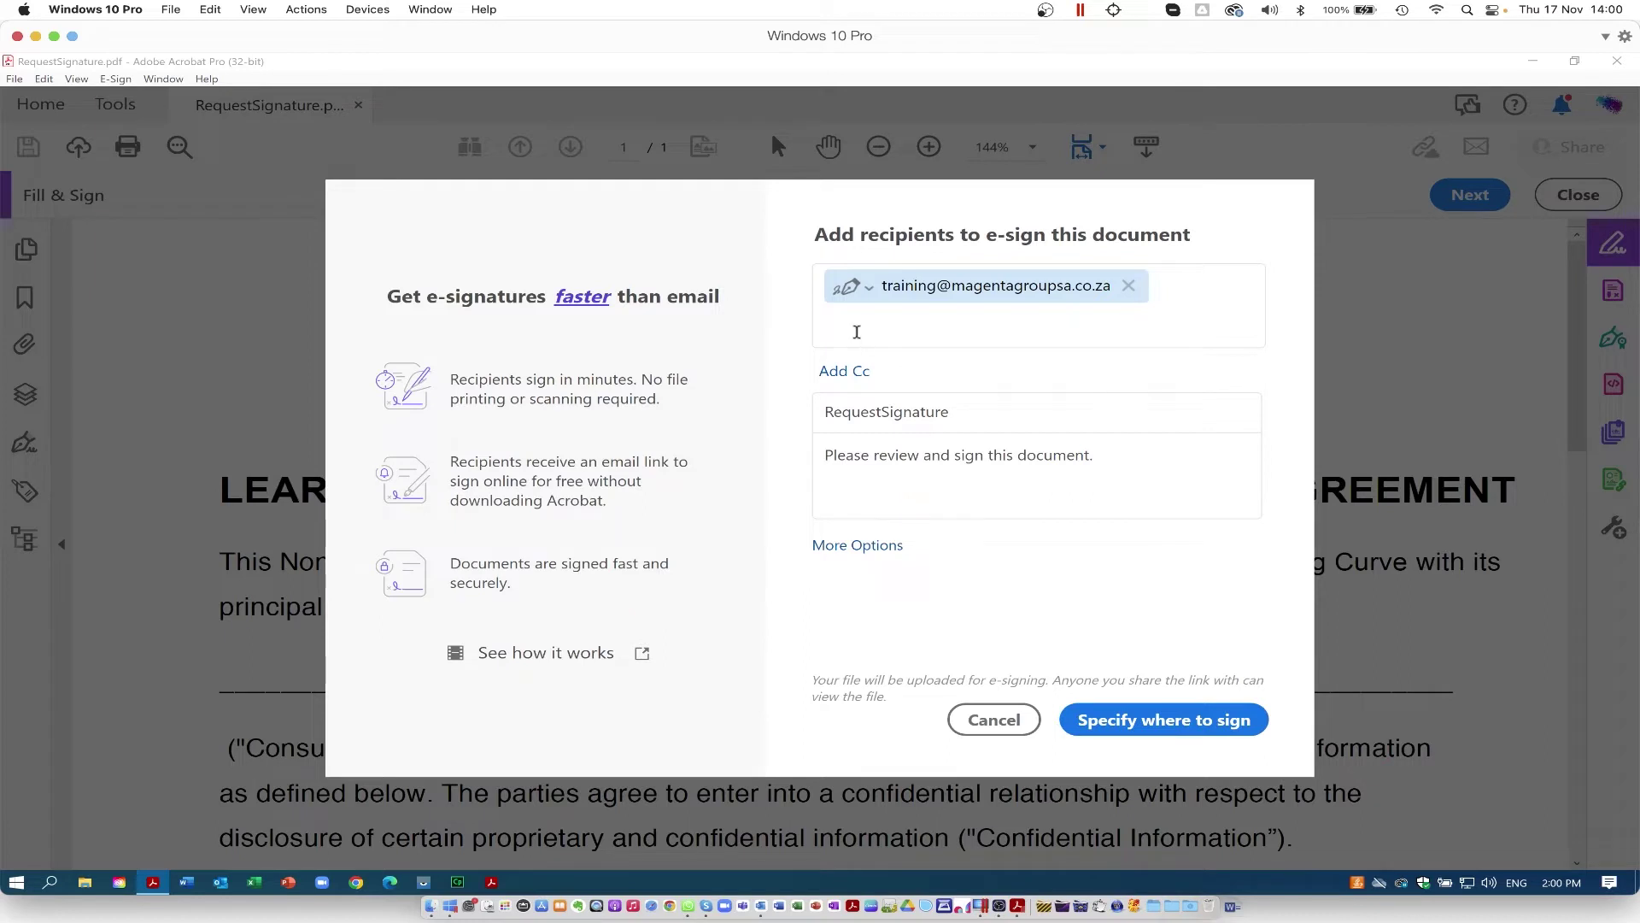
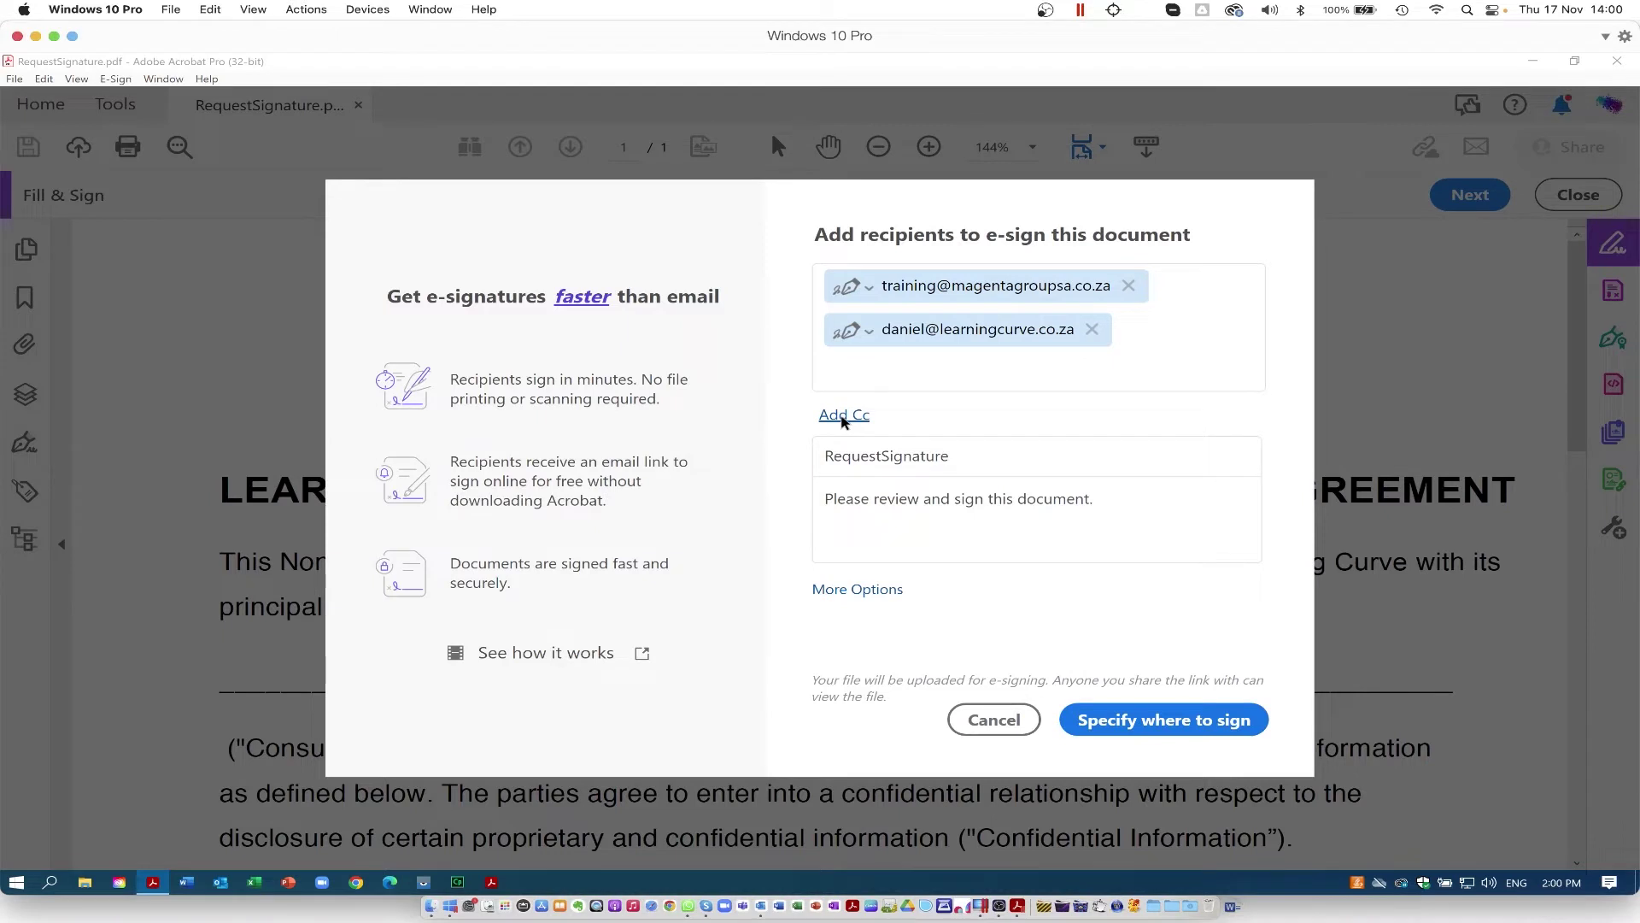
{"action": "left_click", "coordinate": [841, 415]}
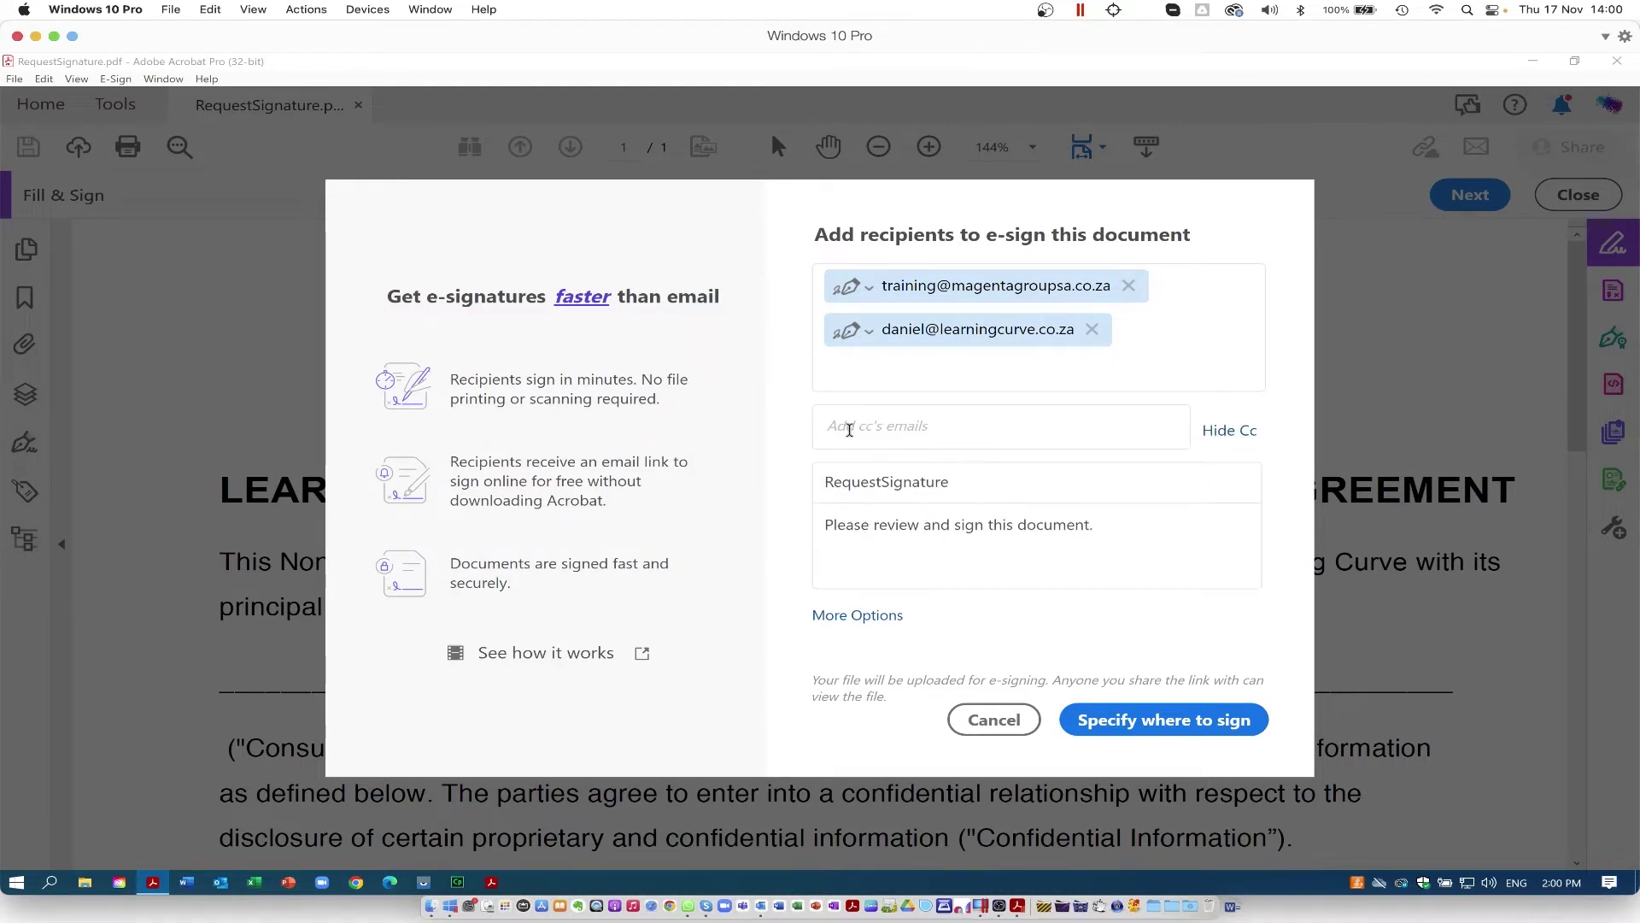
{"action": "left_click", "coordinate": [855, 468]}
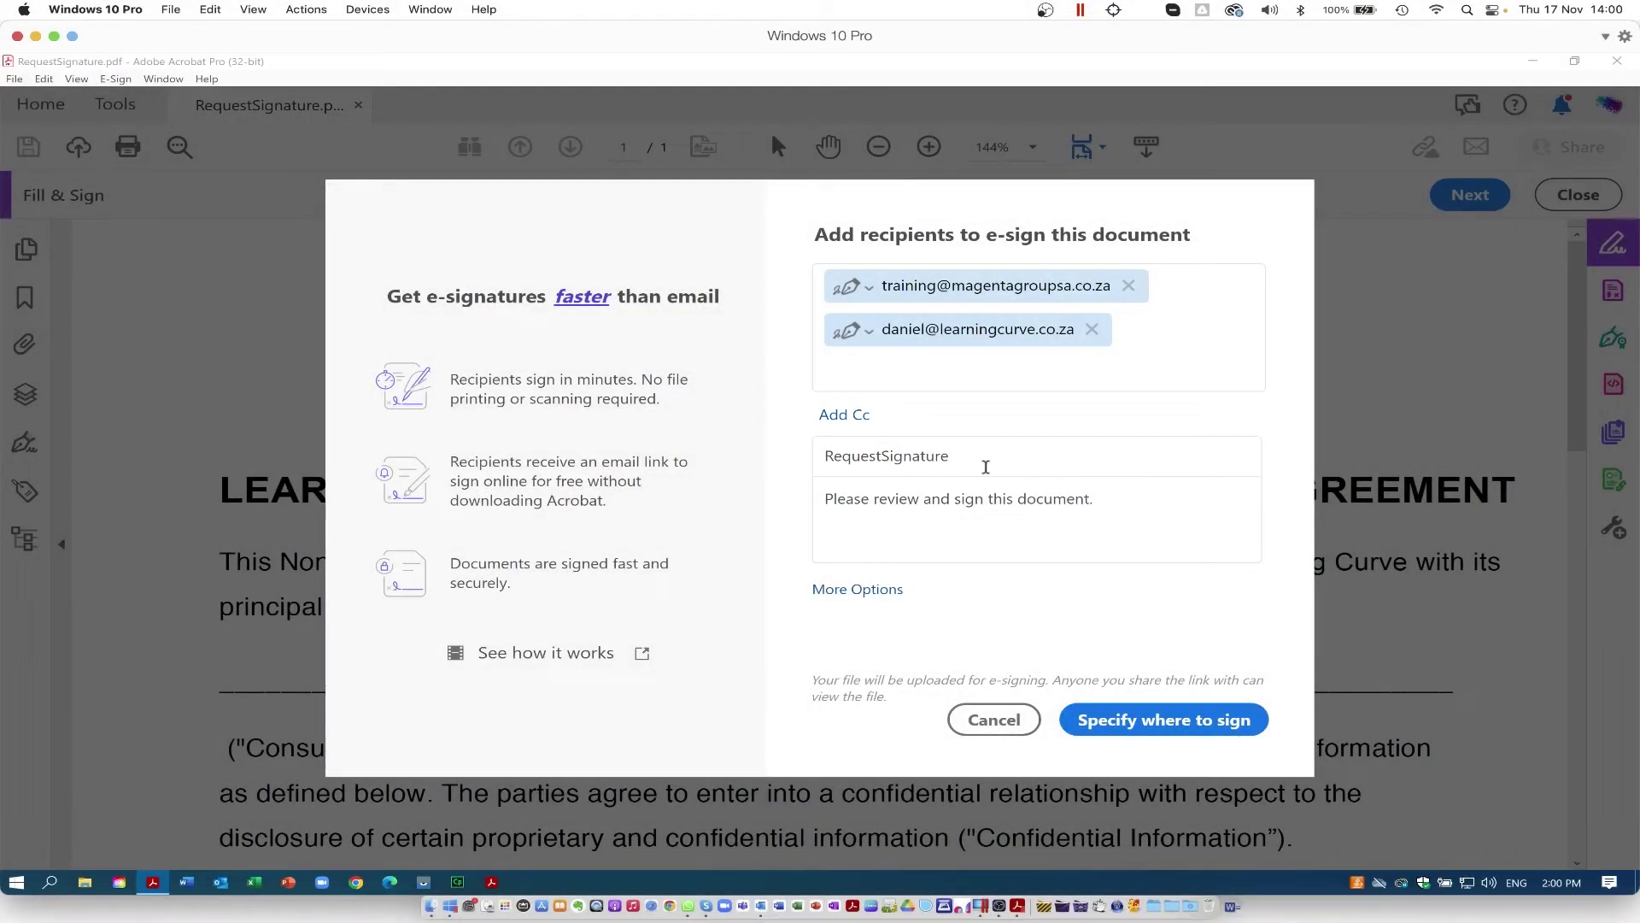
Step: Retitle the request 'Request for Signatures using Adobe Acrobat Pro' and open More Options
{"action": "left_click", "coordinate": [935, 455]}
{"action": "left_click_drag", "start_coordinate": [948, 455], "coordinate": [812, 458]}
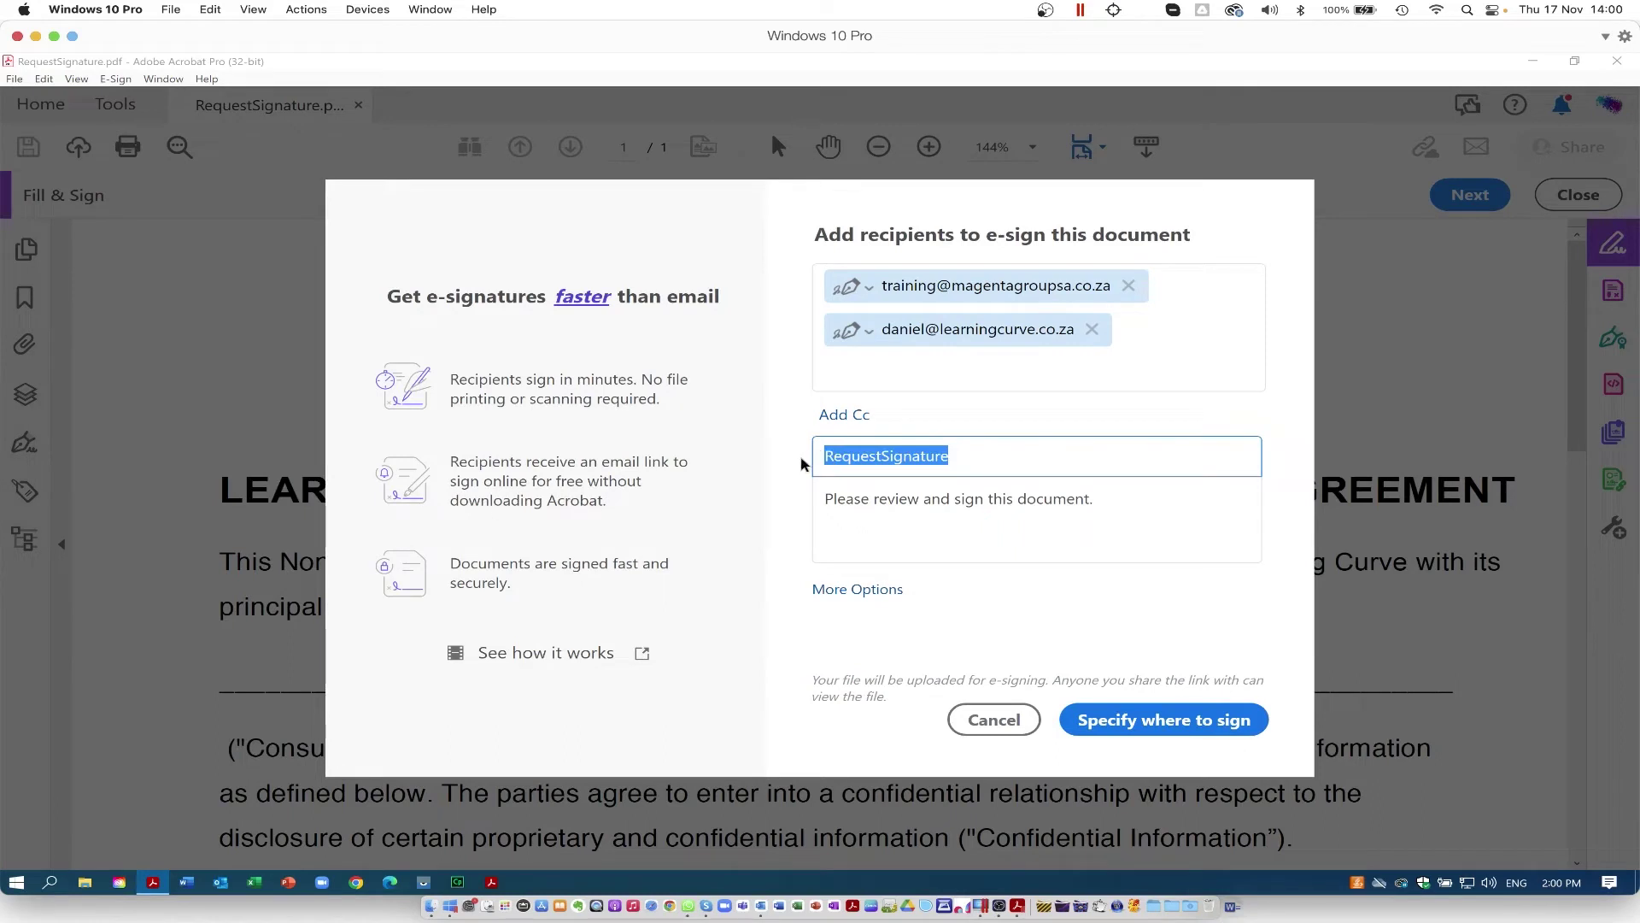
{"action": "key", "text": "Right"}
{"action": "key", "text": "Left"}
{"action": "key", "text": "Left"}
{"action": "key", "text": "Left"}
{"action": "key", "text": "Left"}
{"action": "key", "text": "Left"}
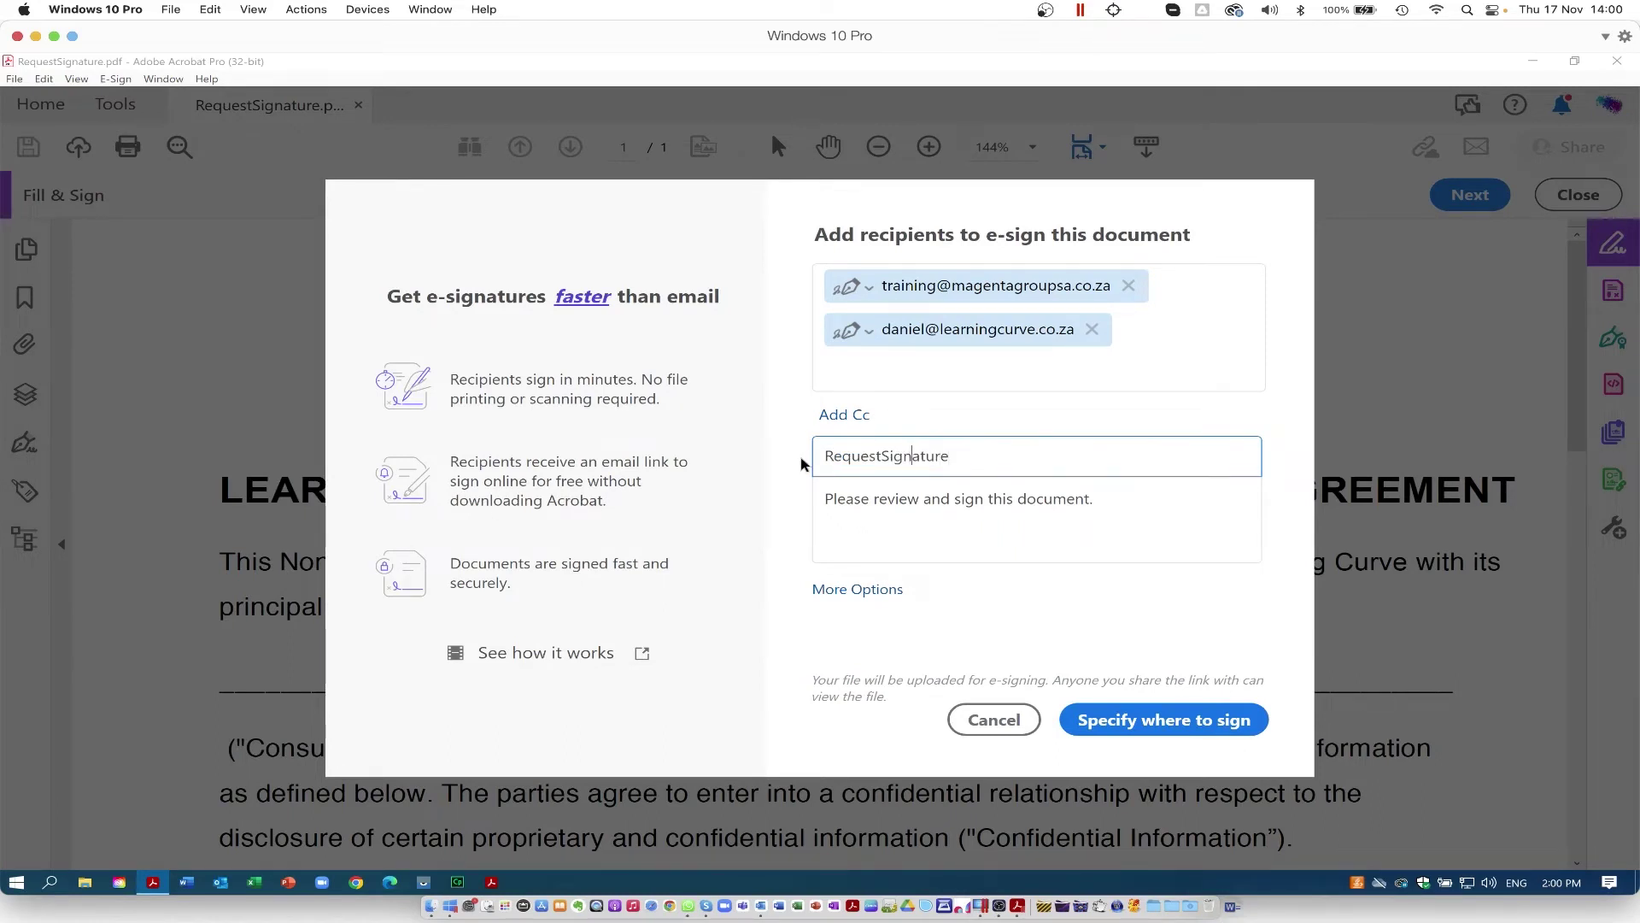
{"action": "type", "text": "for"}
{"action": "left_click", "coordinate": [988, 455]}
{"action": "type", "text": "s"}
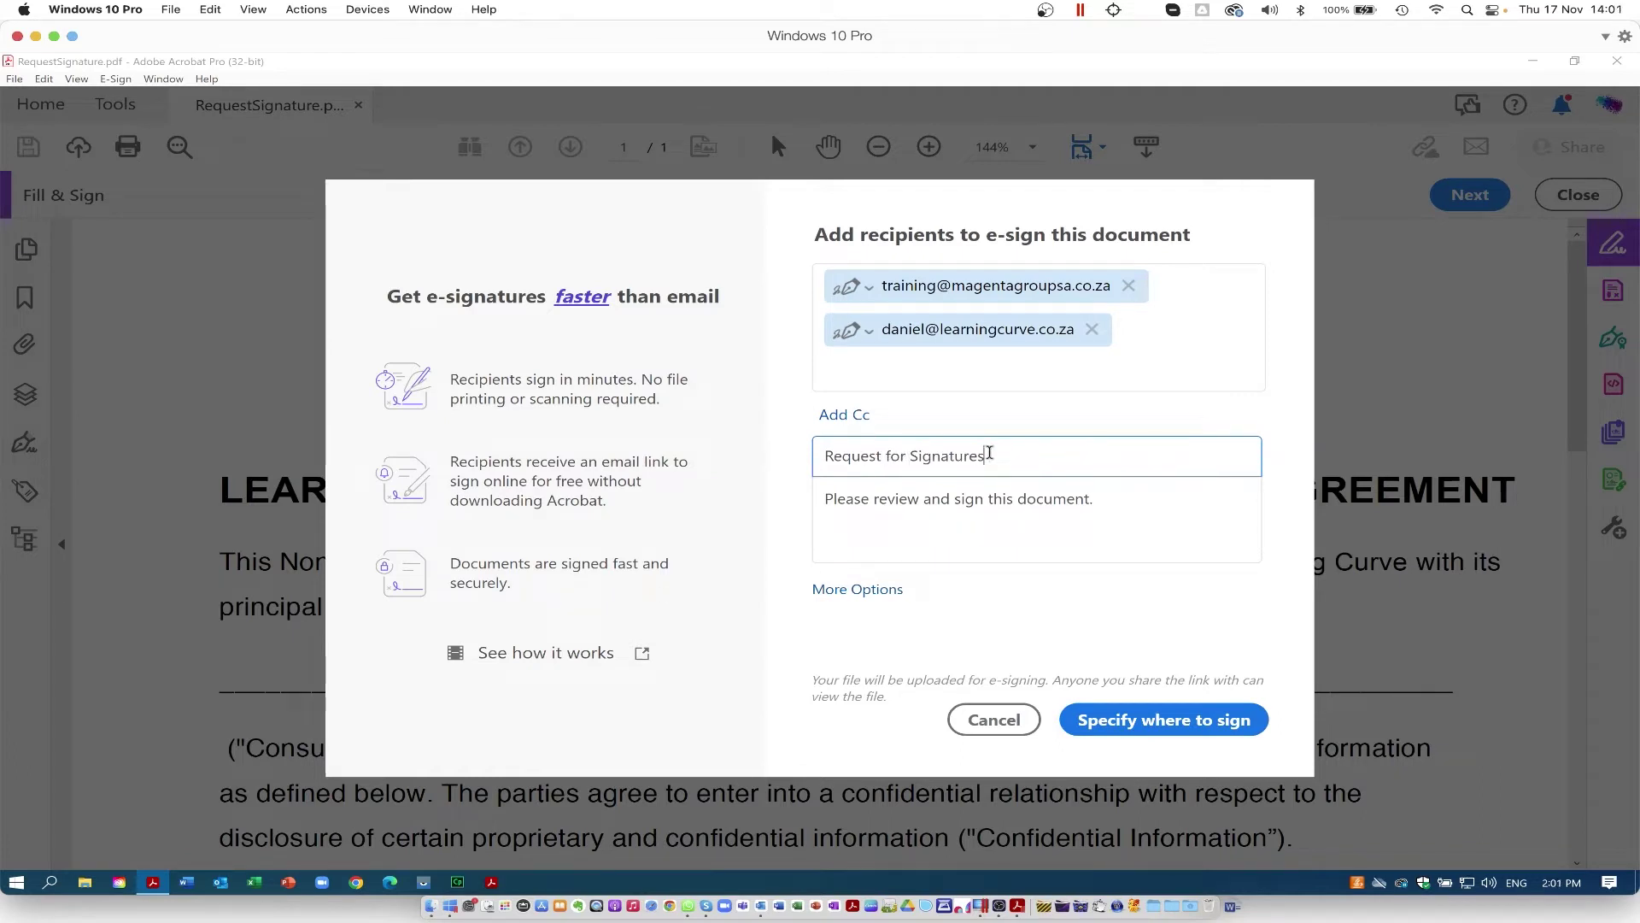
{"action": "type", "text": " using Adobe Acr"}
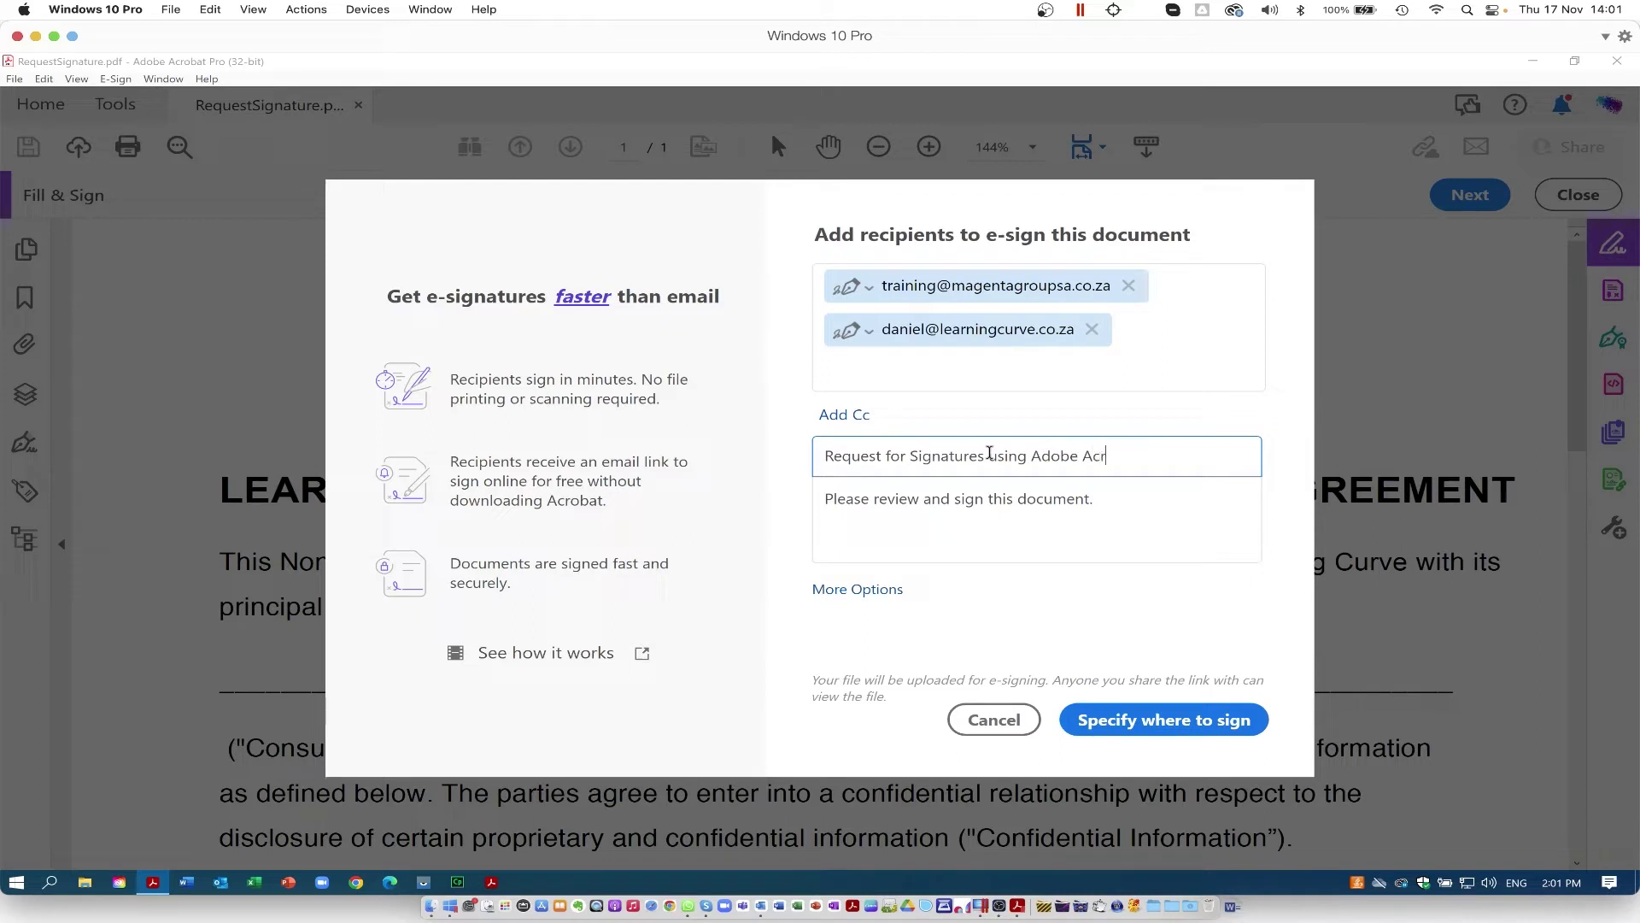
{"action": "type", "text": "obat Pro"}
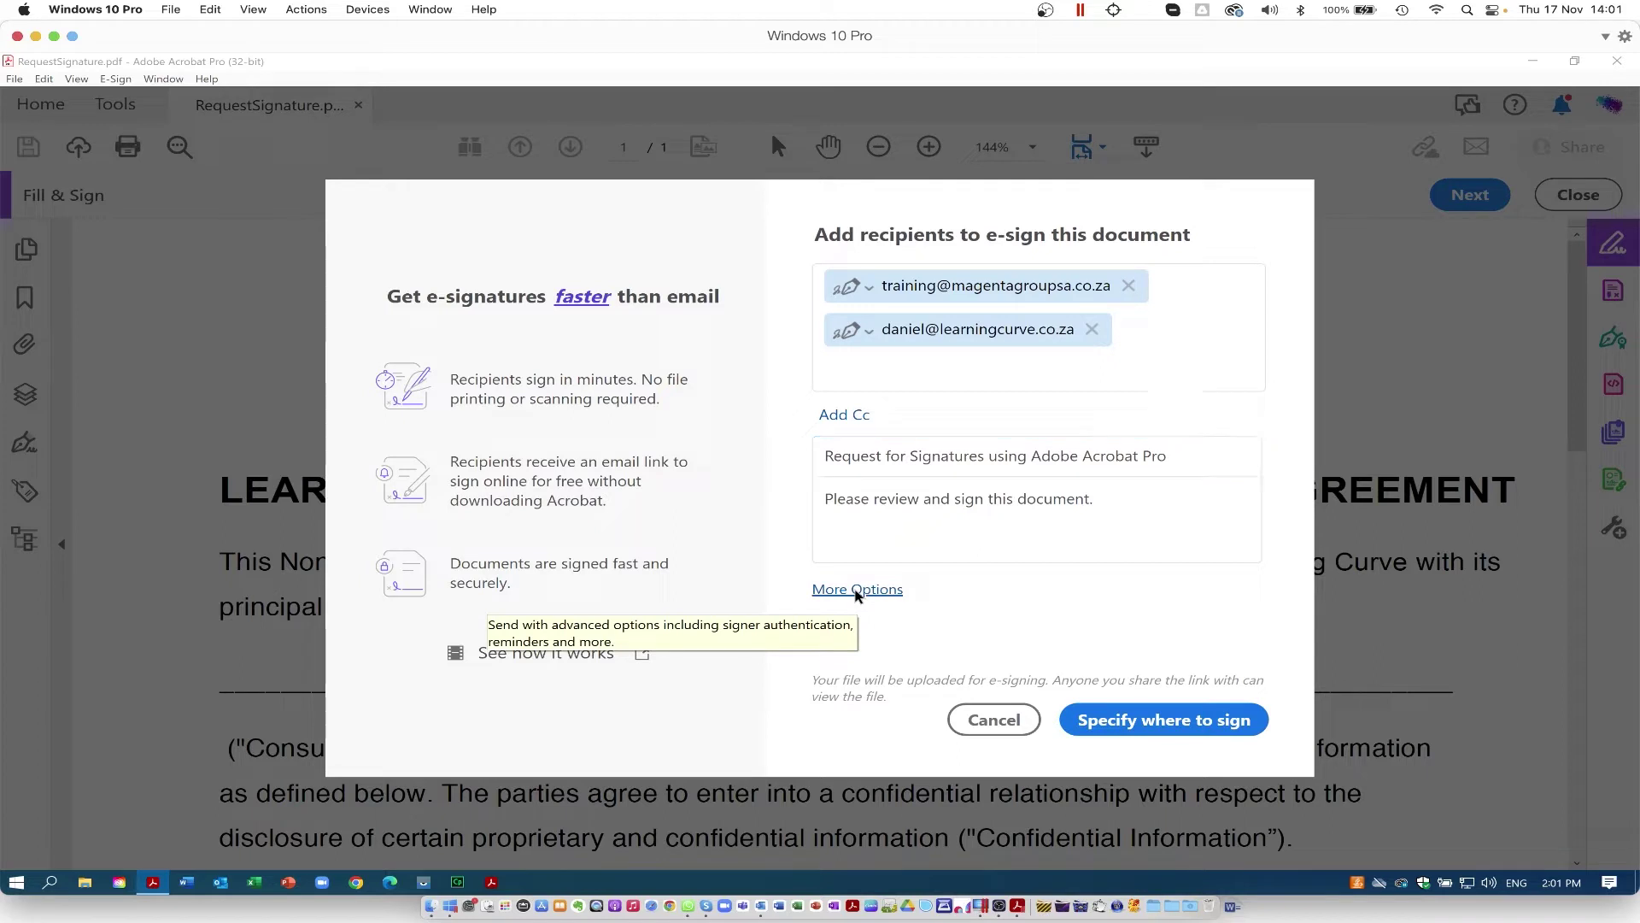
{"action": "left_click", "coordinate": [857, 589]}
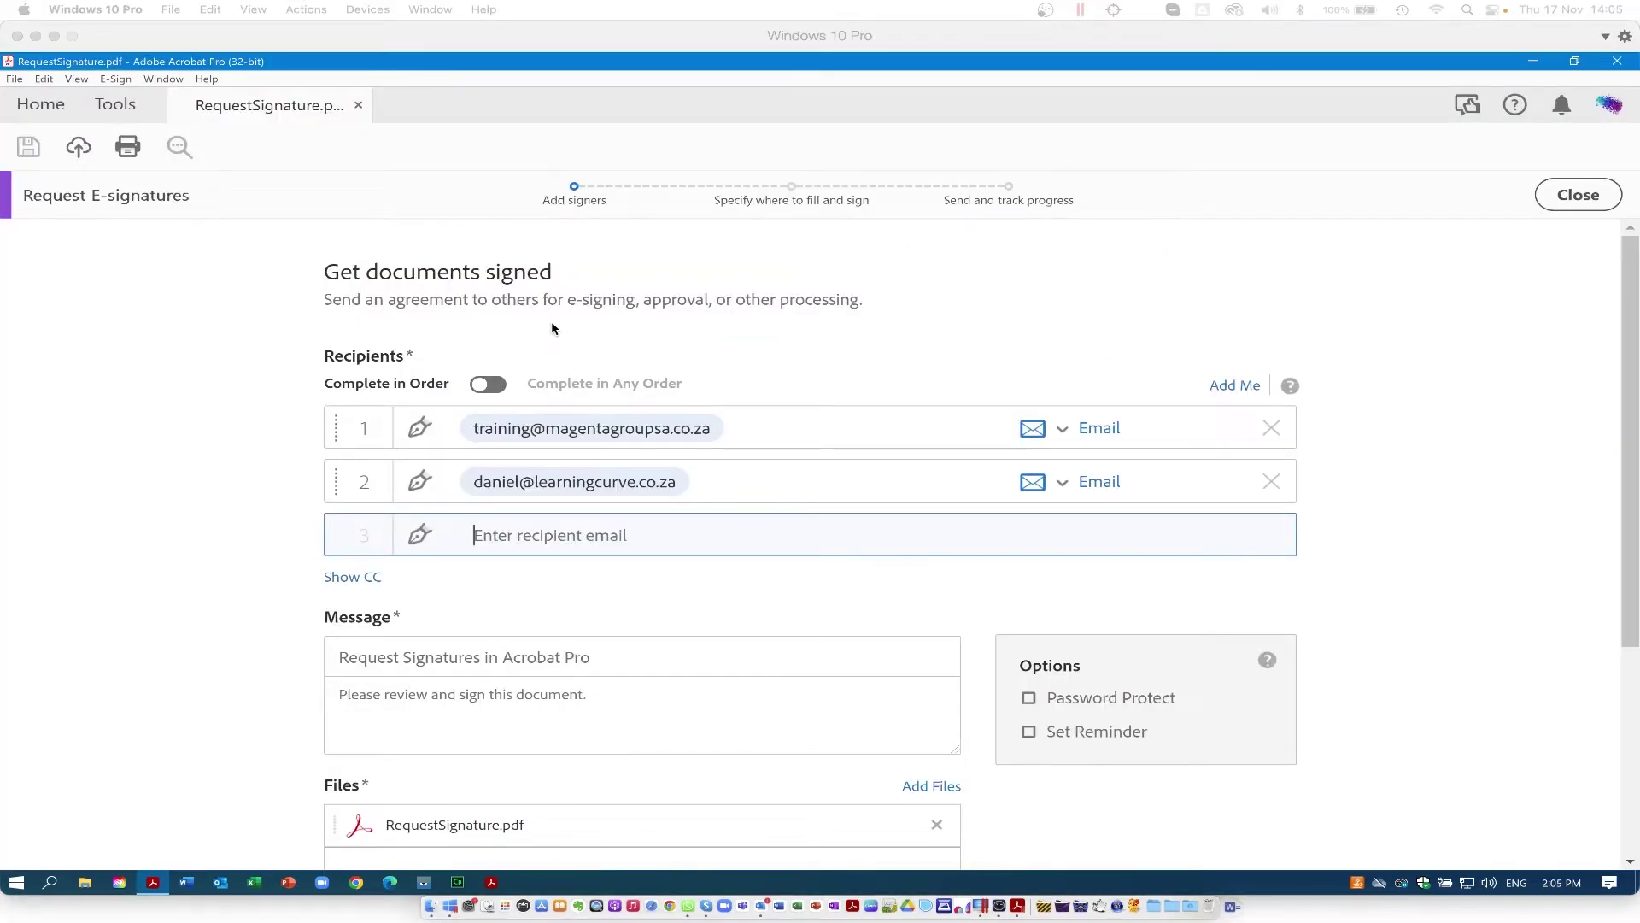
{"action": "left_click", "coordinate": [1028, 733]}
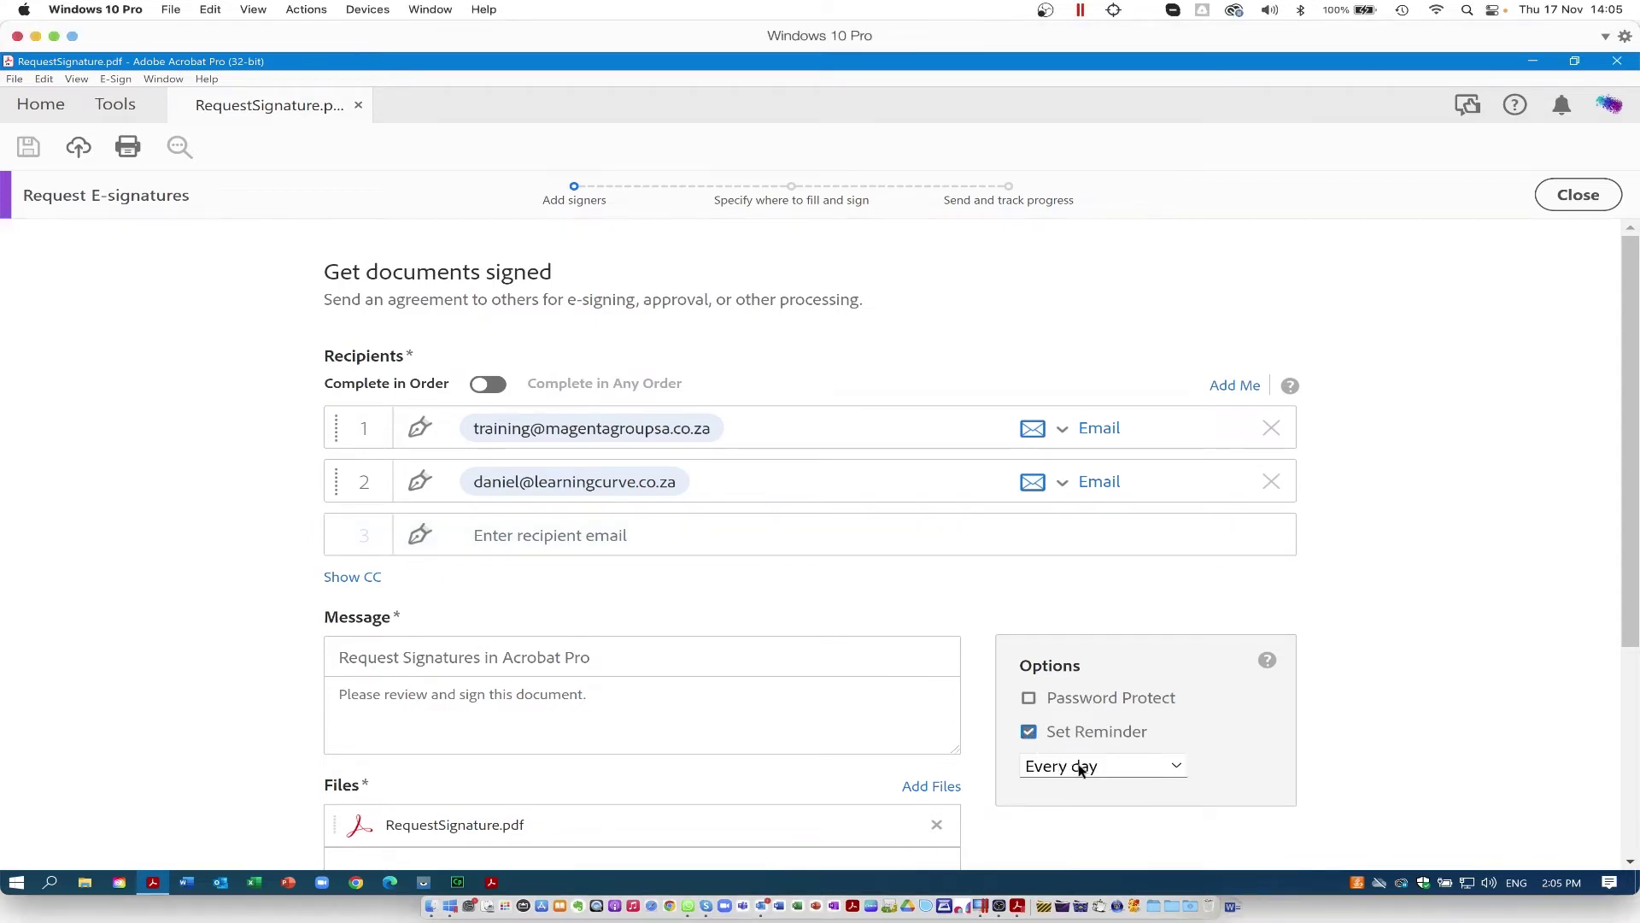
{"action": "left_click", "coordinate": [1081, 766]}
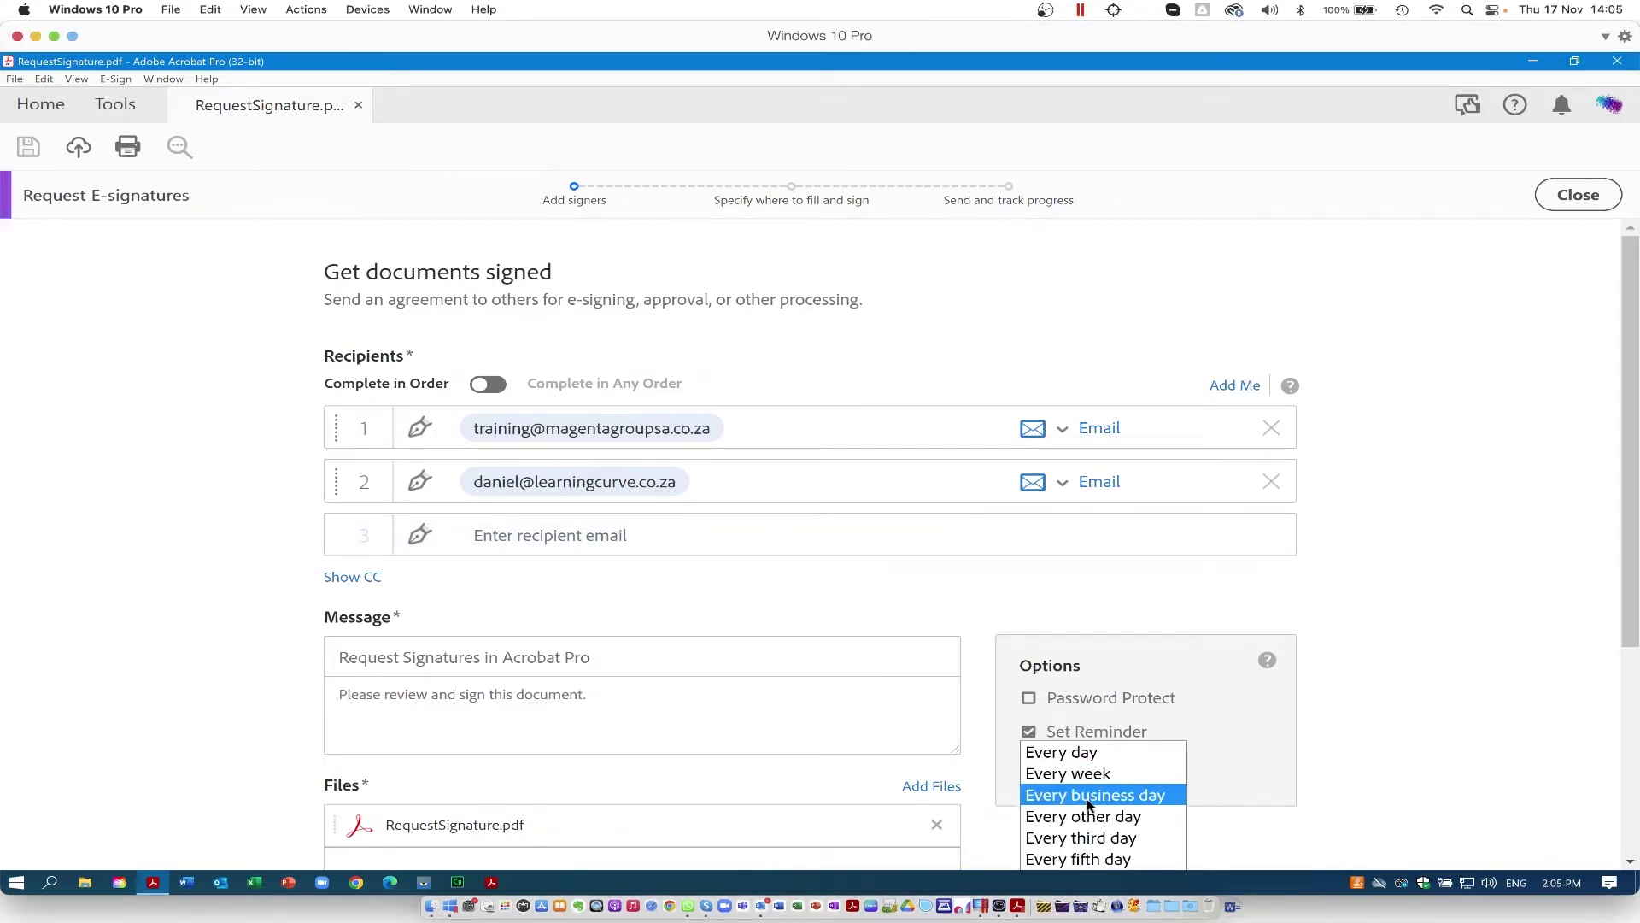
{"action": "left_click", "coordinate": [1205, 761]}
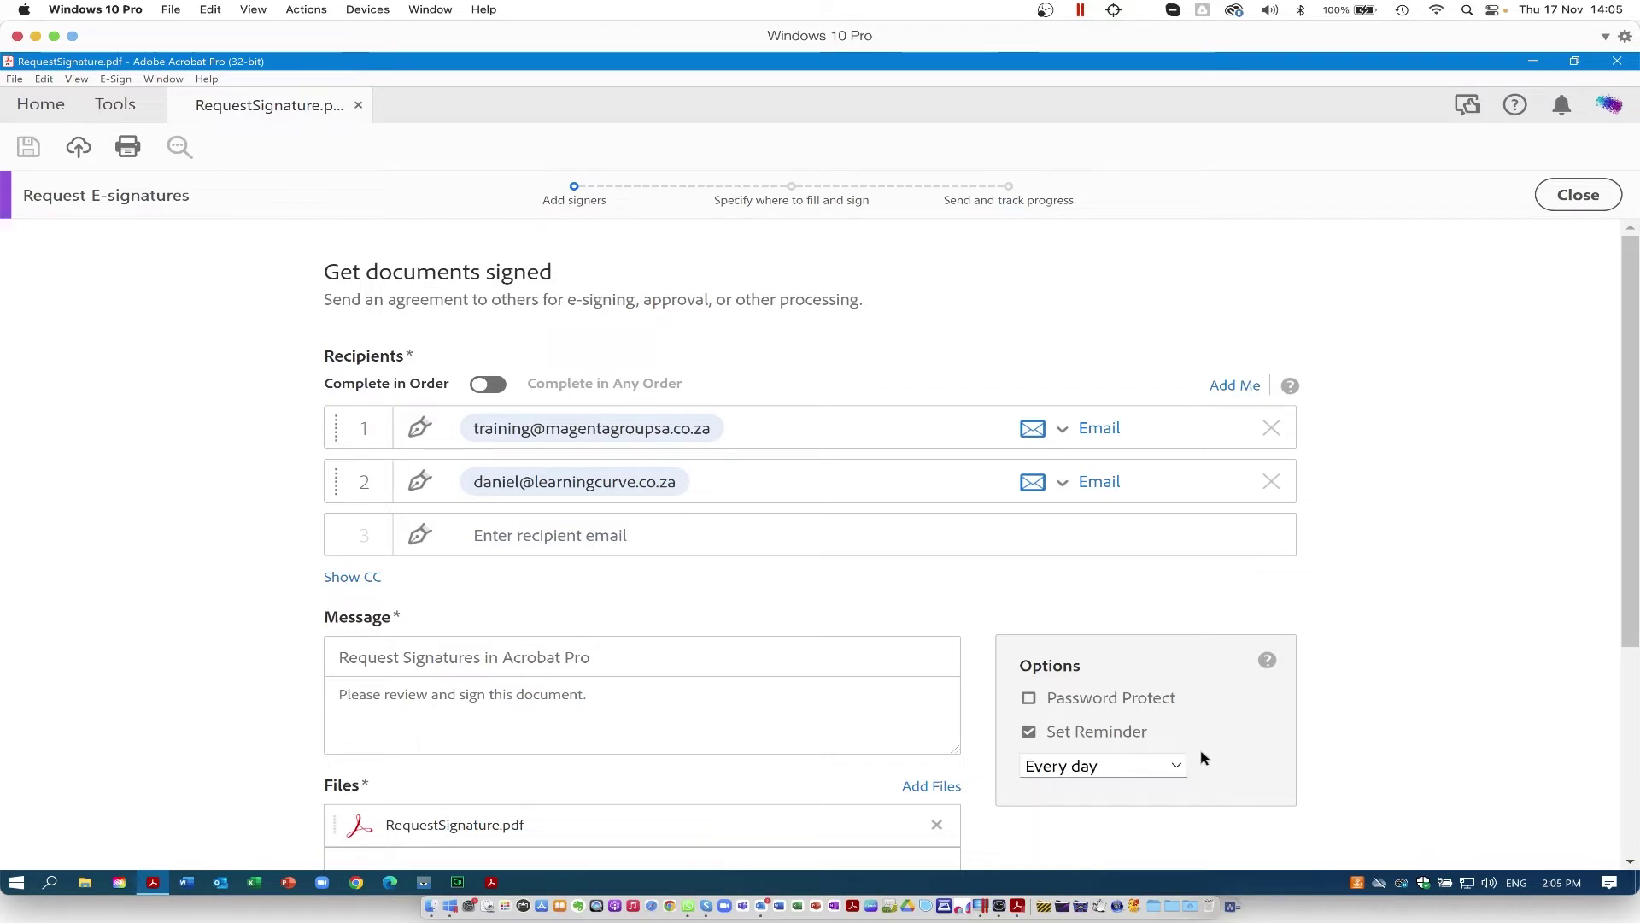
{"action": "left_click", "coordinate": [1030, 733]}
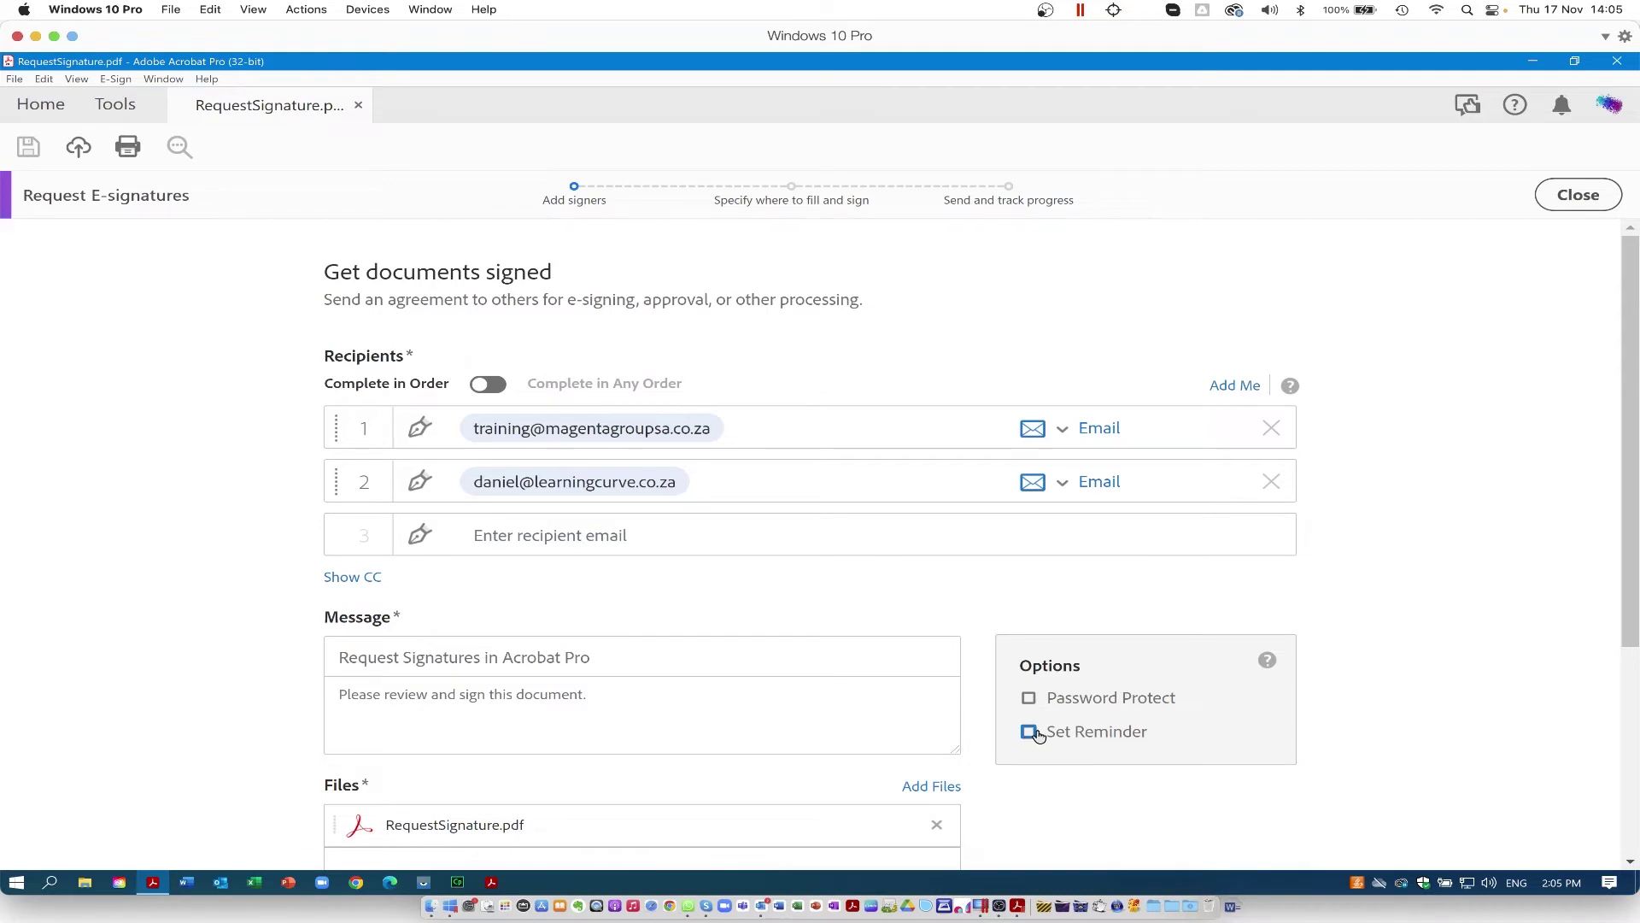
{"action": "left_click", "coordinate": [1031, 700]}
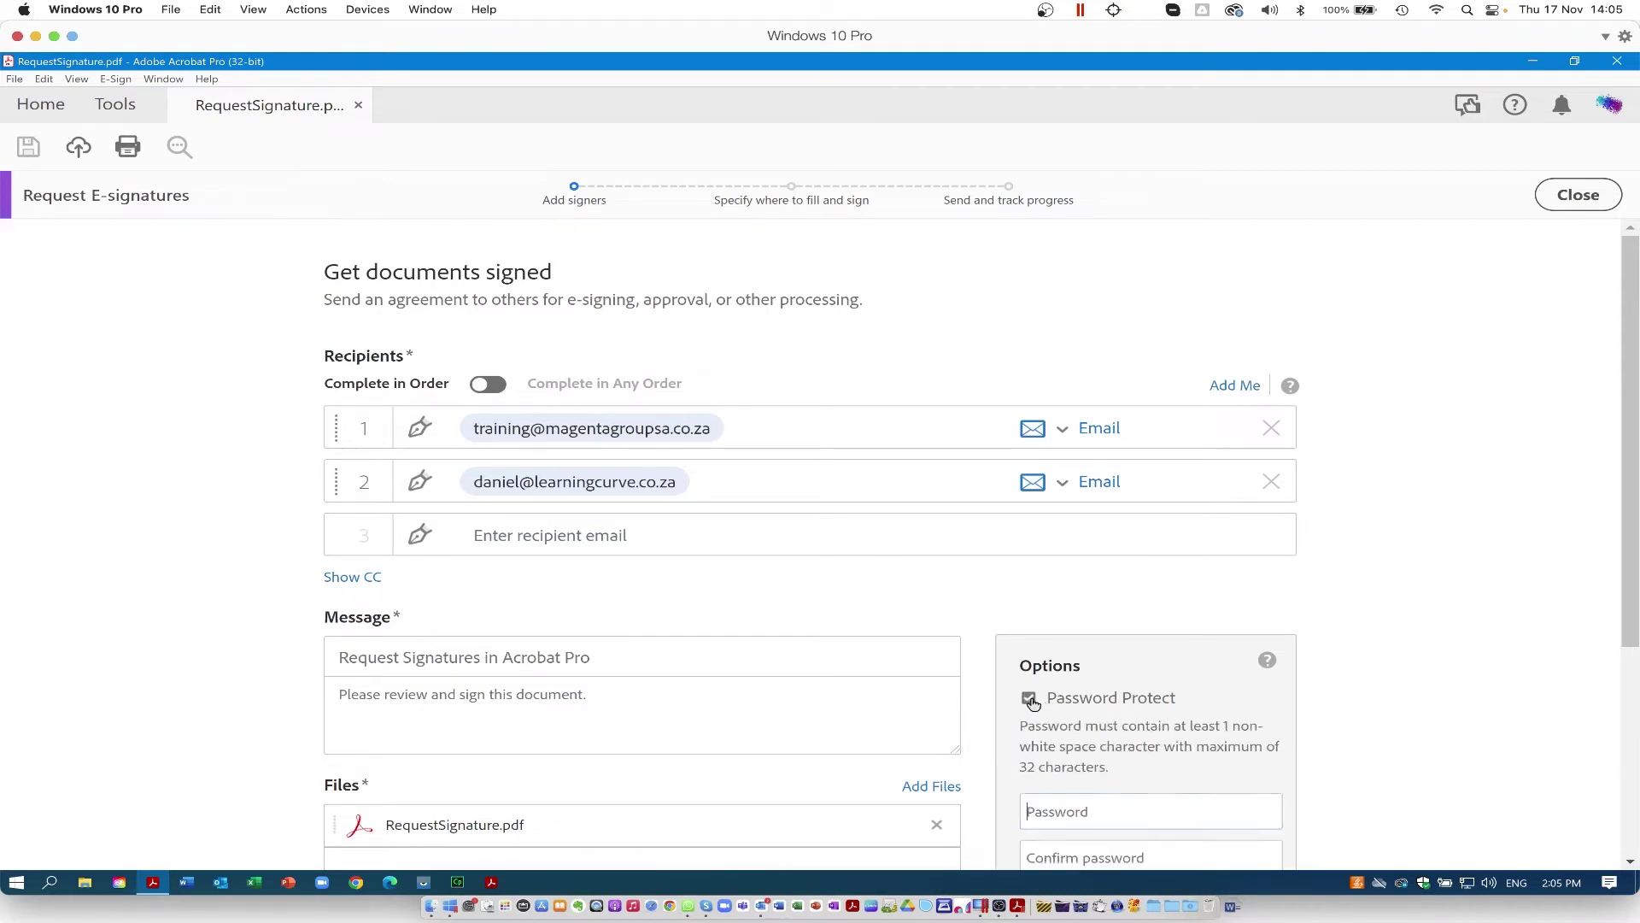
{"action": "left_click", "coordinate": [1031, 700]}
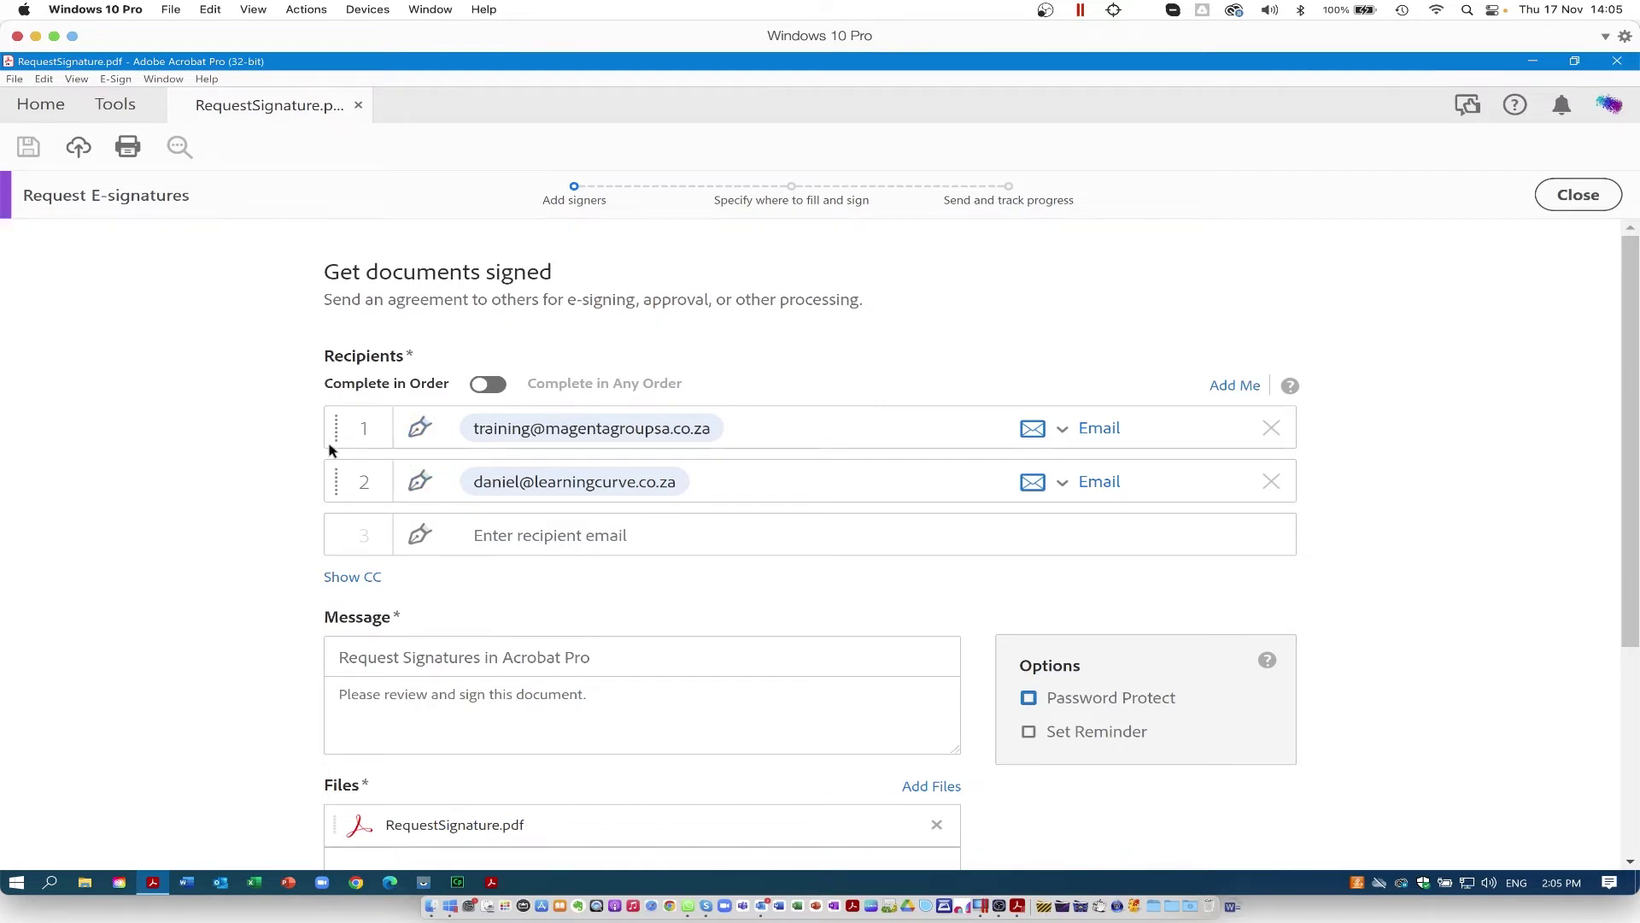
{"action": "left_click", "coordinate": [353, 427]}
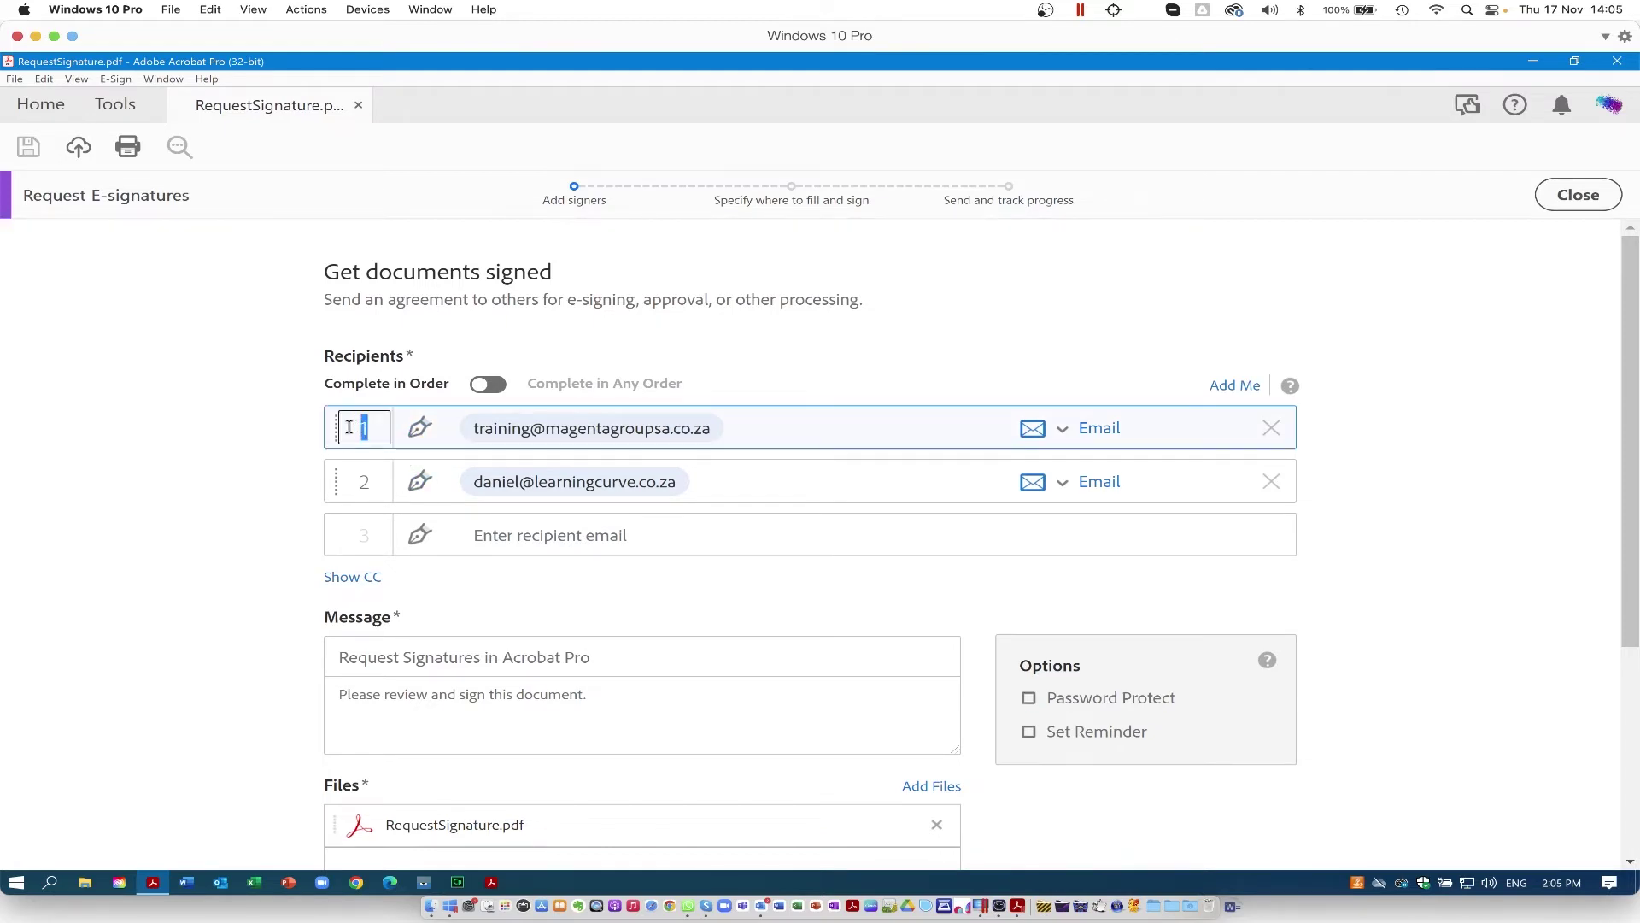
{"action": "type", "text": "2"}
{"action": "key", "text": "Return"}
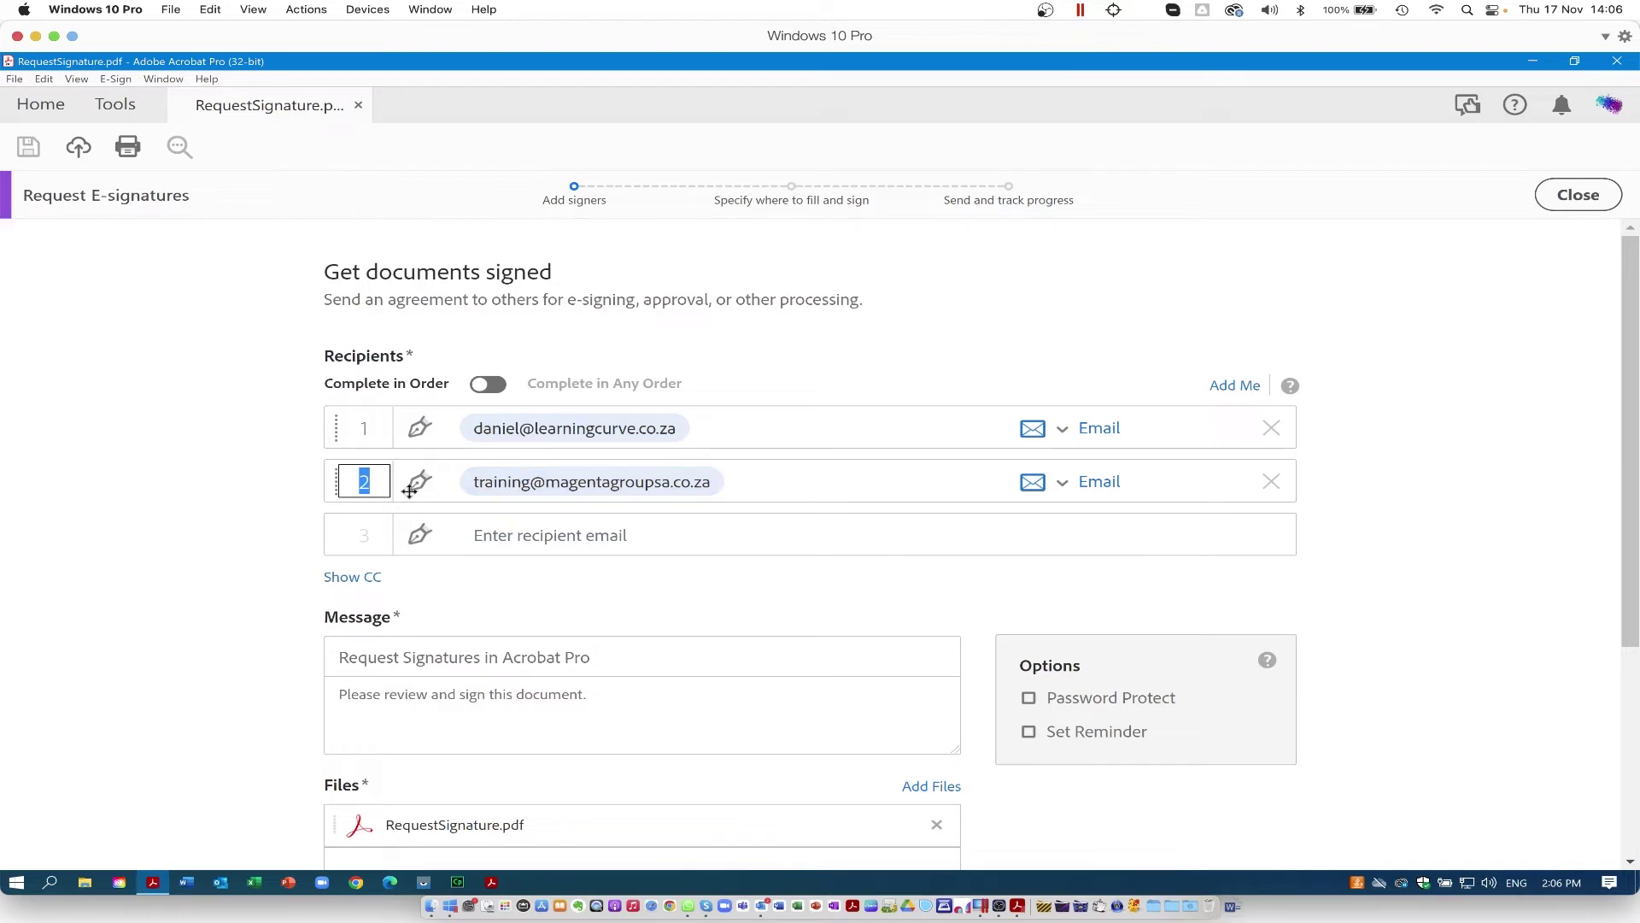
{"action": "left_click", "coordinate": [373, 427]}
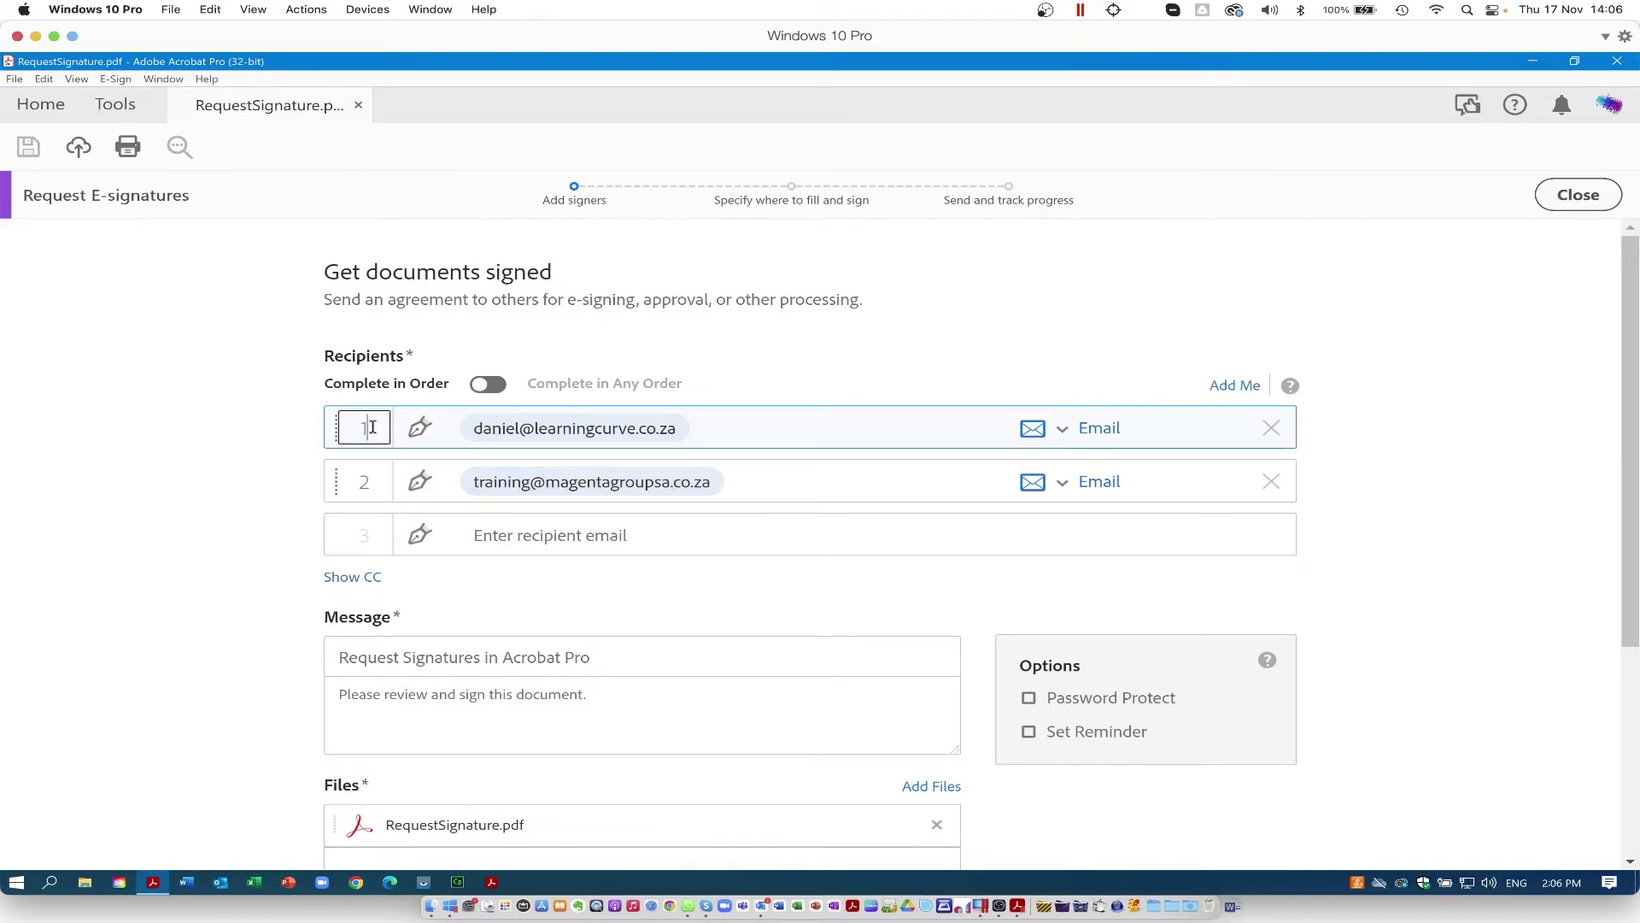
{"action": "key", "text": "BackSpace"}
{"action": "type", "text": "2"}
{"action": "key", "text": "BackSpace"}
{"action": "type", "text": "2"}
{"action": "key", "text": "Return"}
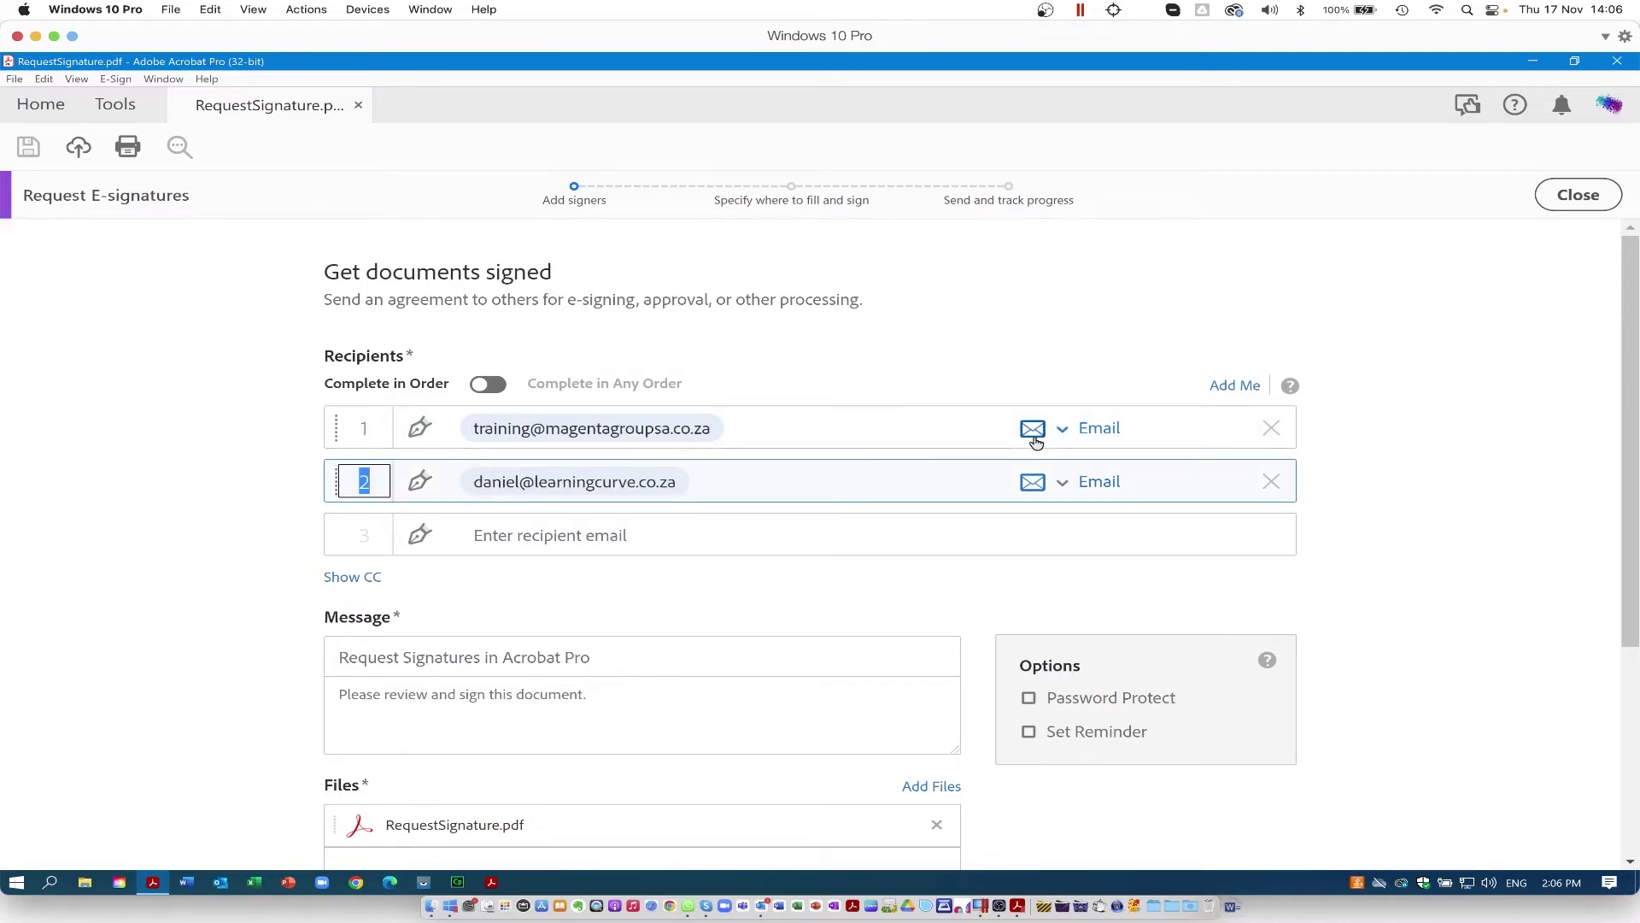
{"action": "left_click", "coordinate": [1064, 430]}
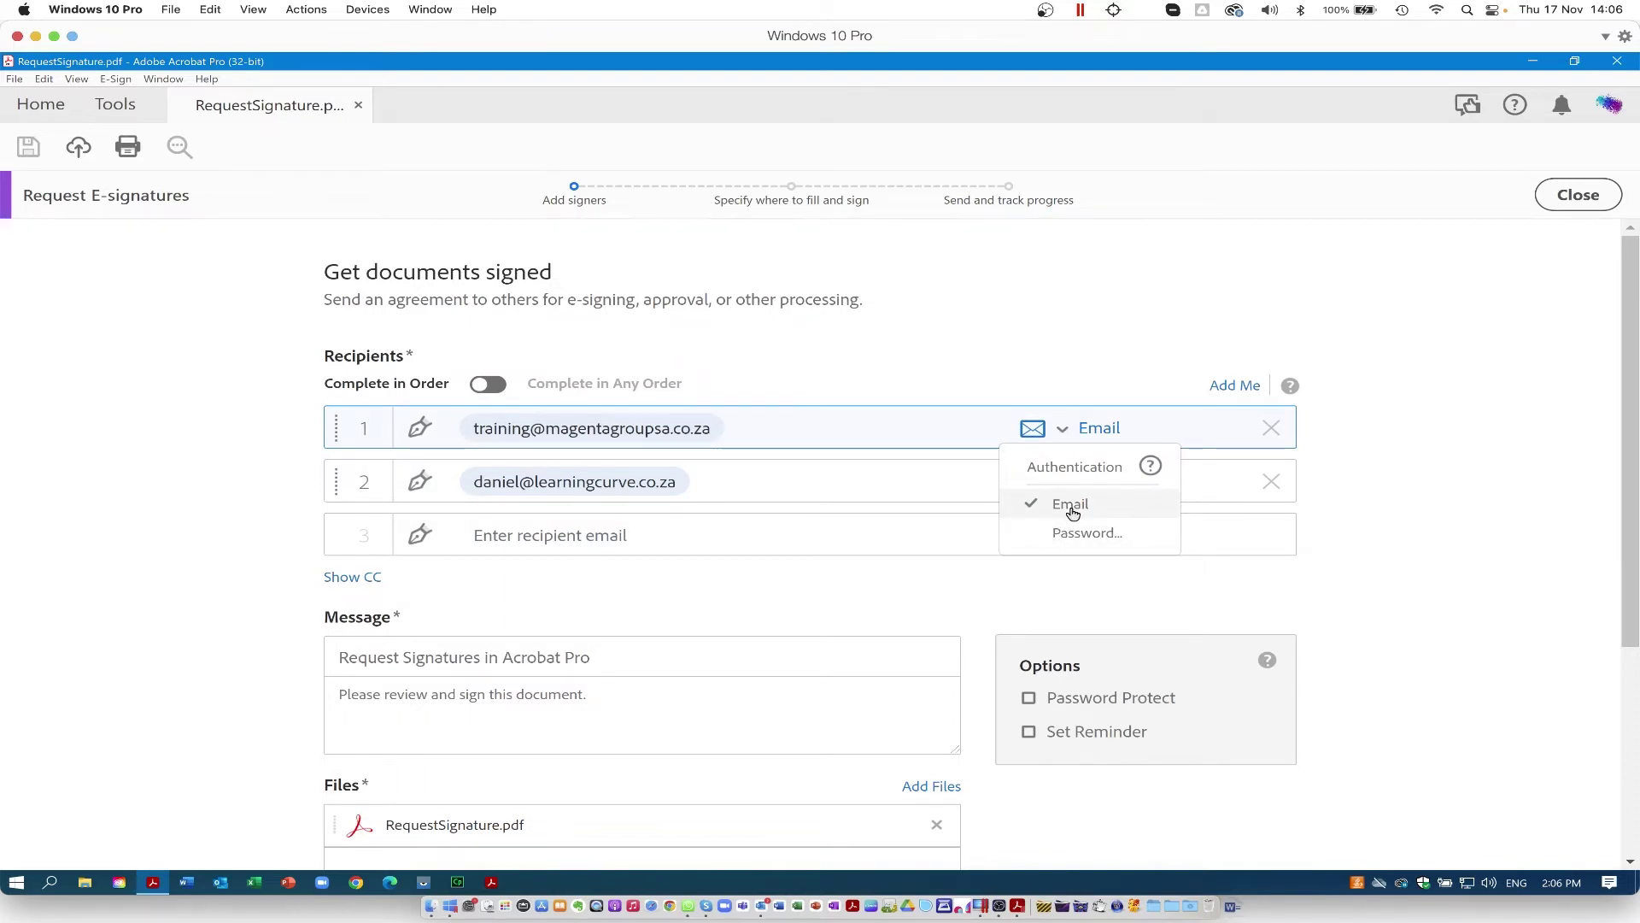
{"action": "left_click", "coordinate": [1065, 534]}
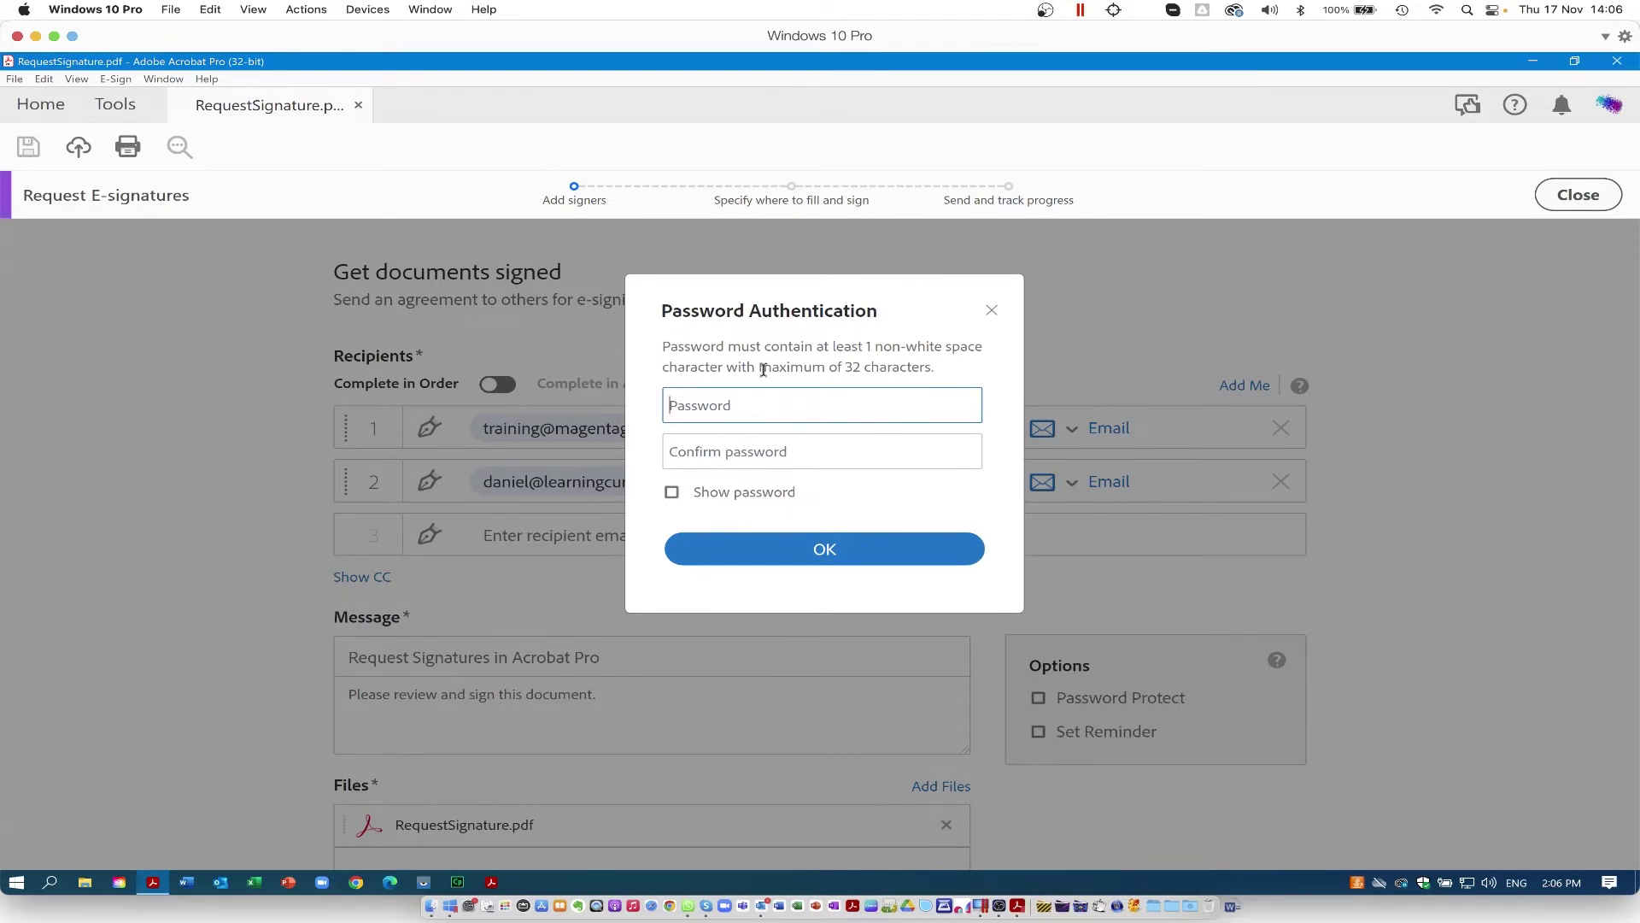
{"action": "left_click", "coordinate": [853, 561]}
{"action": "scroll", "coordinate": [453, 471], "scroll_direction": "up", "scroll_amount": 5}
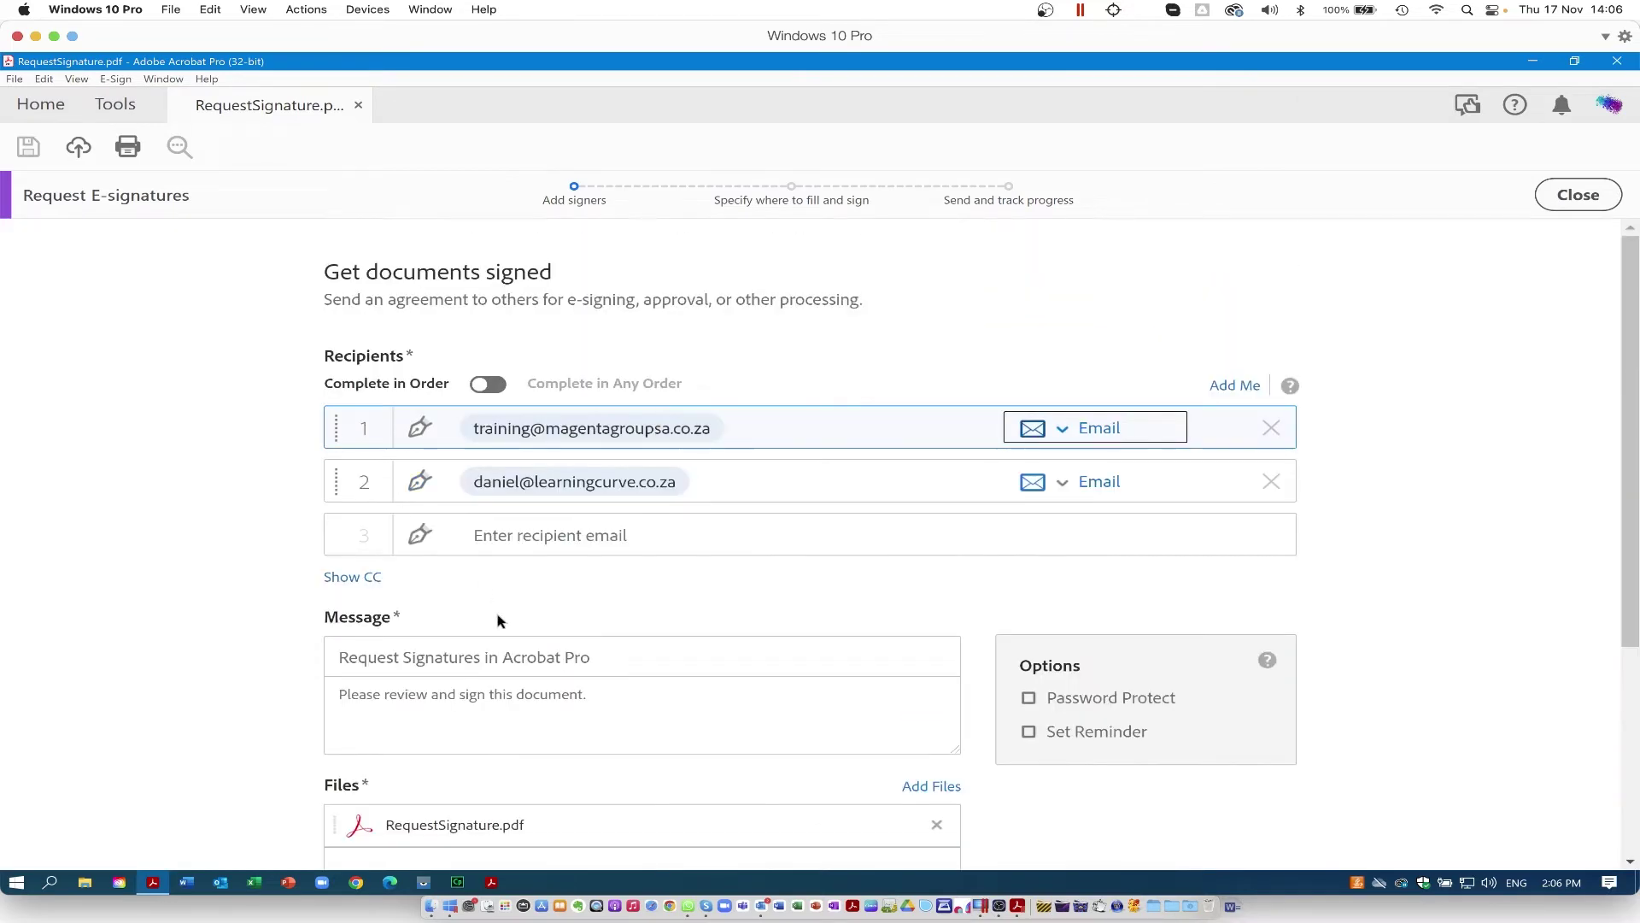
Step: Attach 02CombinePDF_budget.xlsx to the request and proceed with Next
{"action": "scroll", "coordinate": [381, 600], "scroll_direction": "down", "scroll_amount": 4}
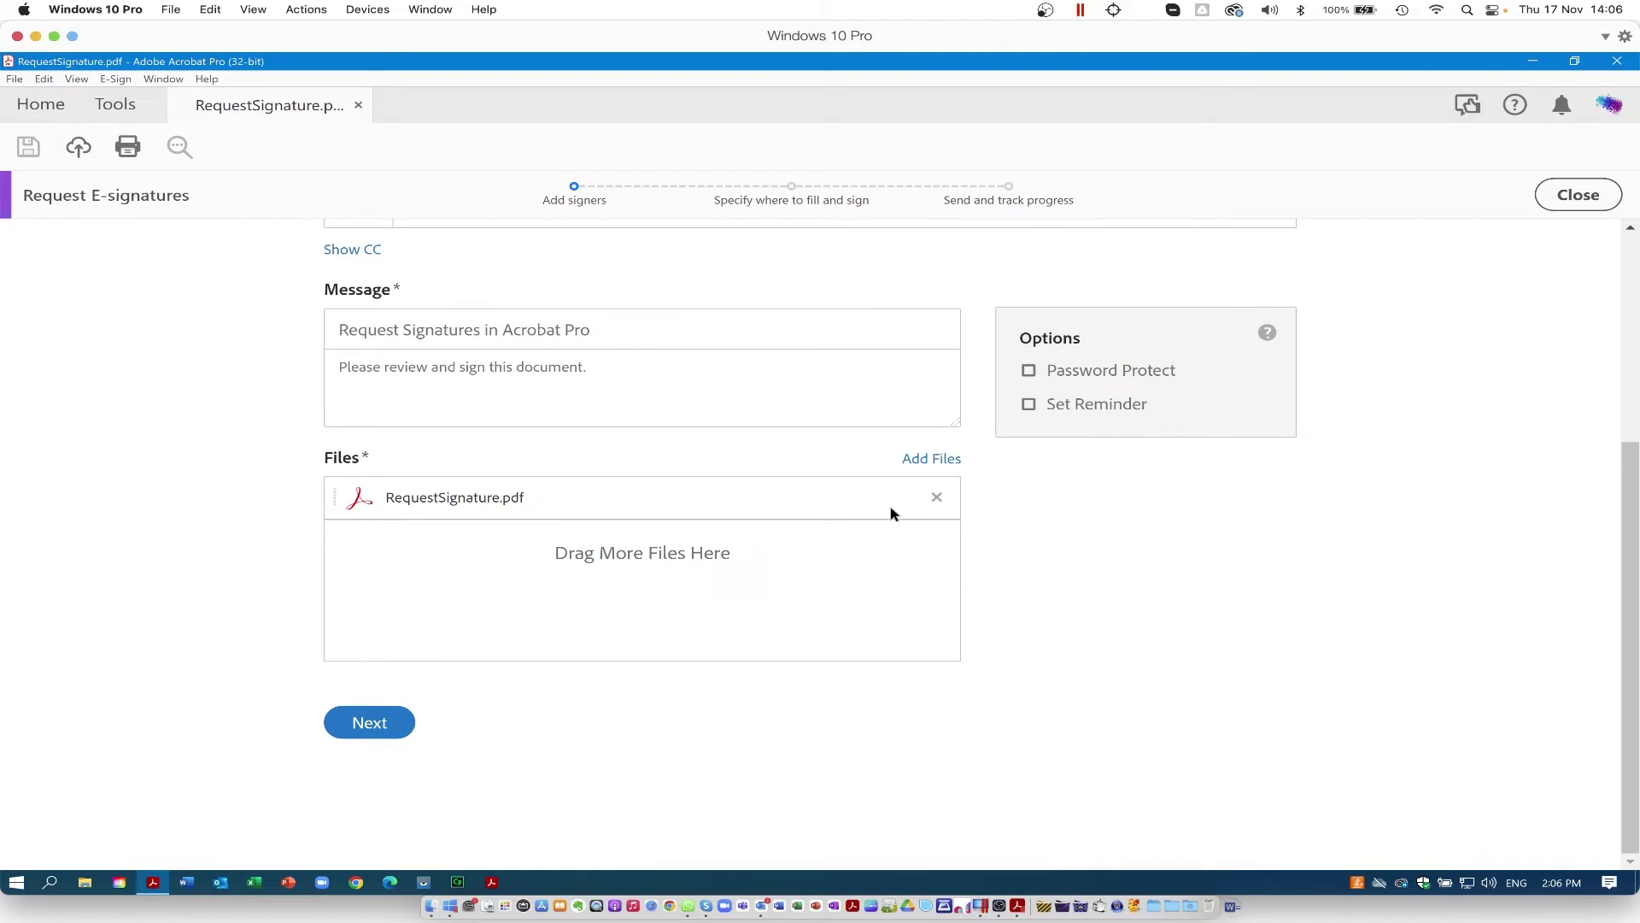
{"action": "left_click", "coordinate": [941, 464]}
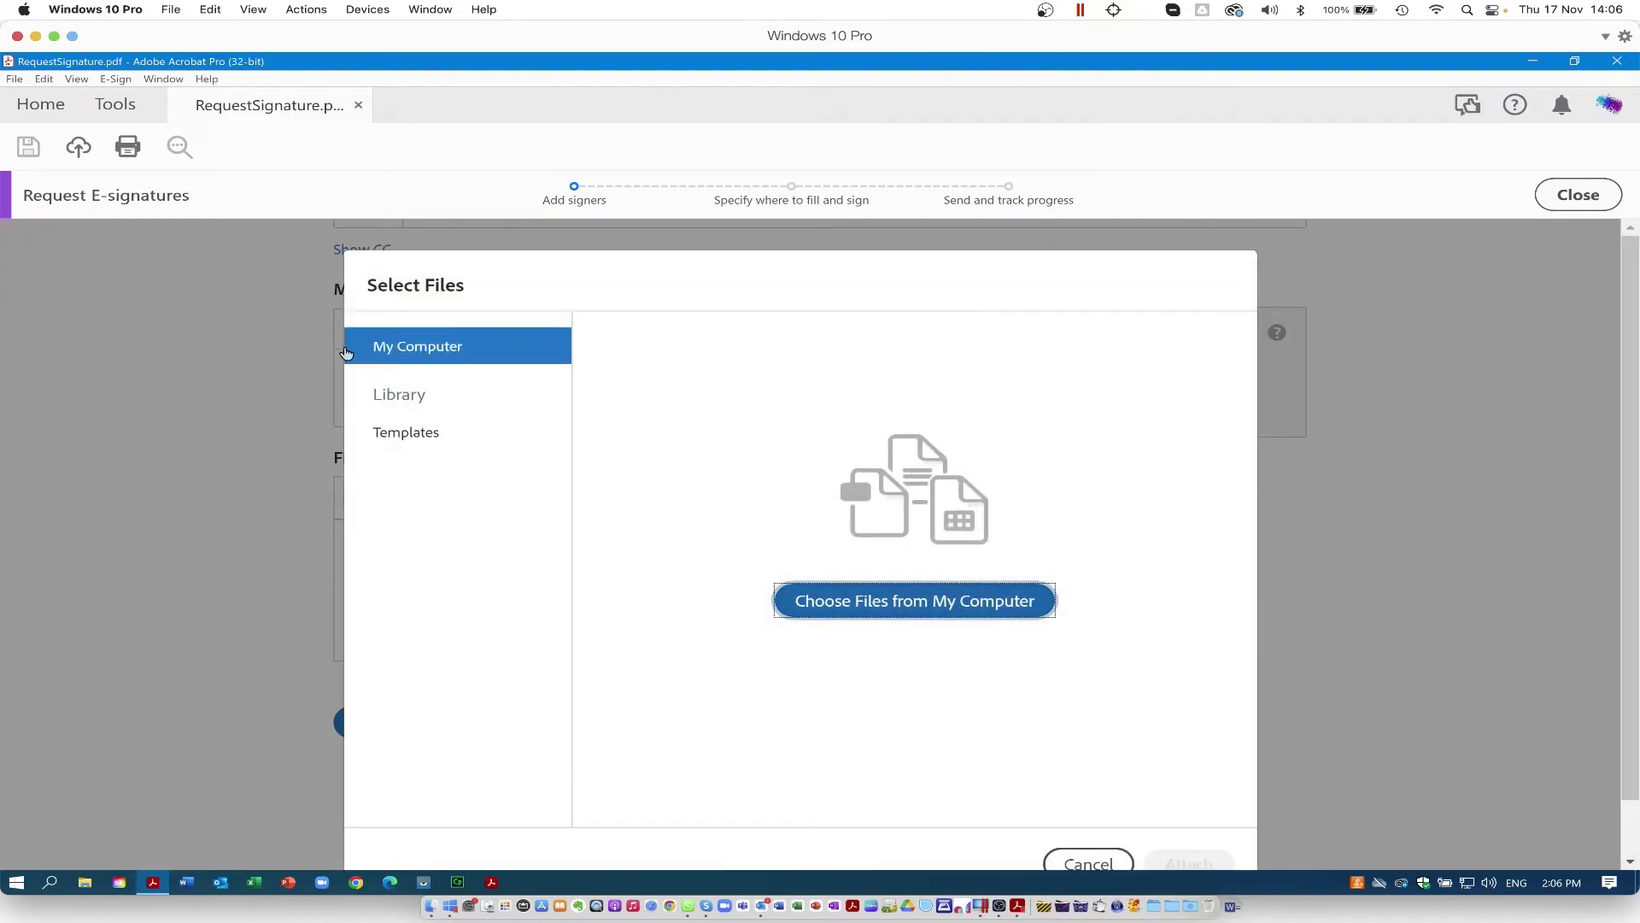
{"action": "left_click", "coordinate": [842, 597]}
{"action": "left_click_drag", "start_coordinate": [866, 175], "coordinate": [856, 173]}
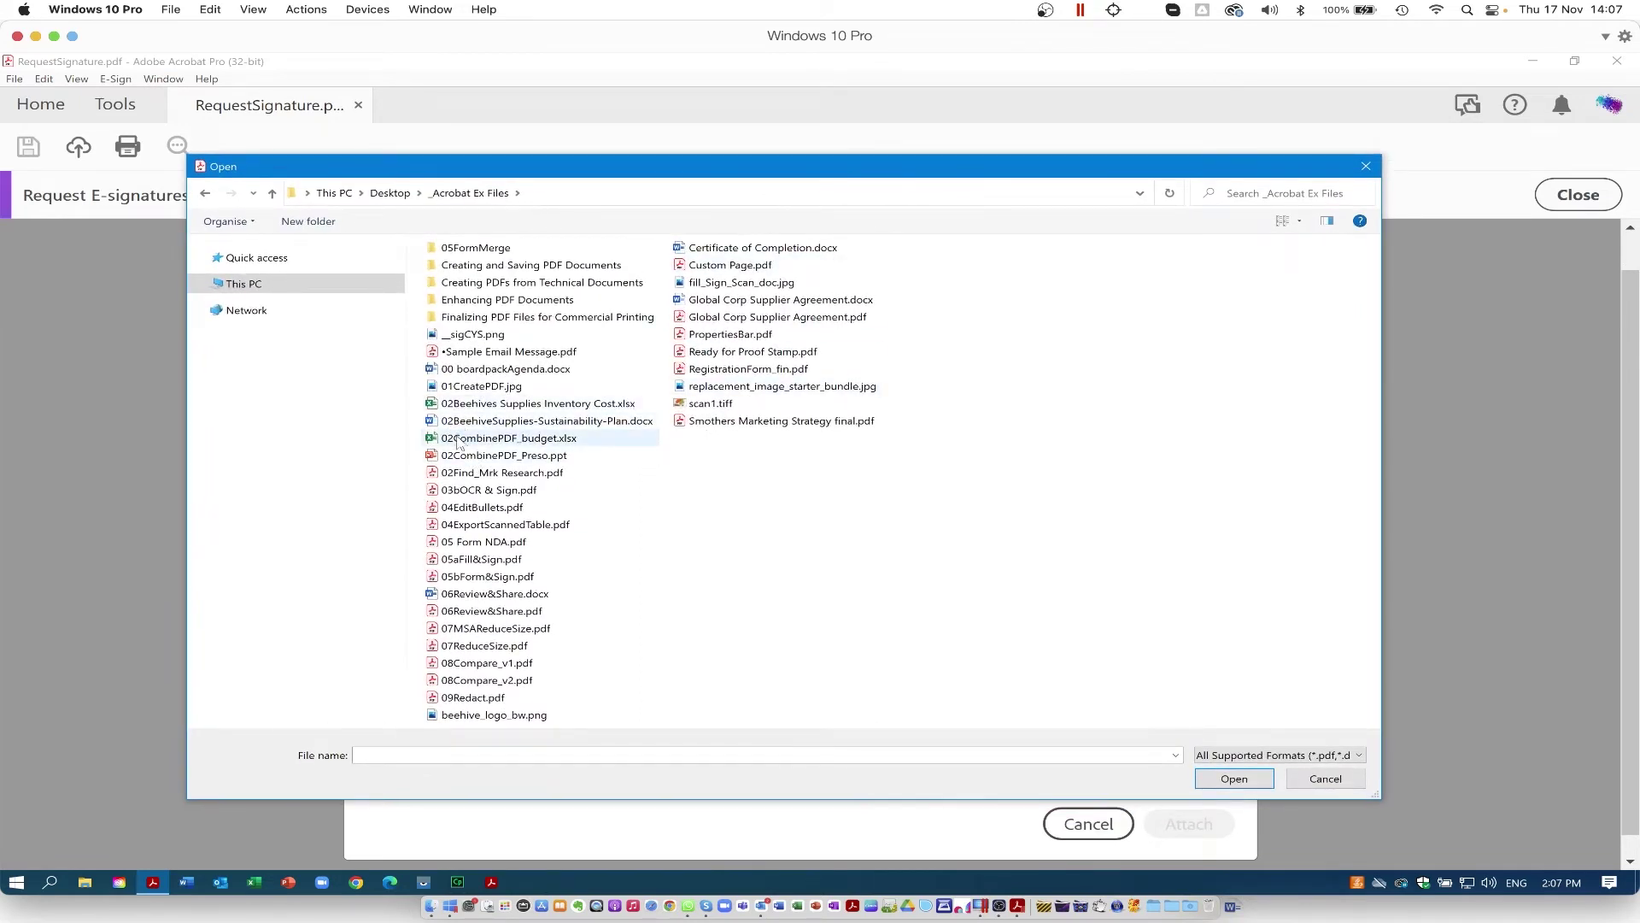
{"action": "left_click", "coordinate": [458, 438]}
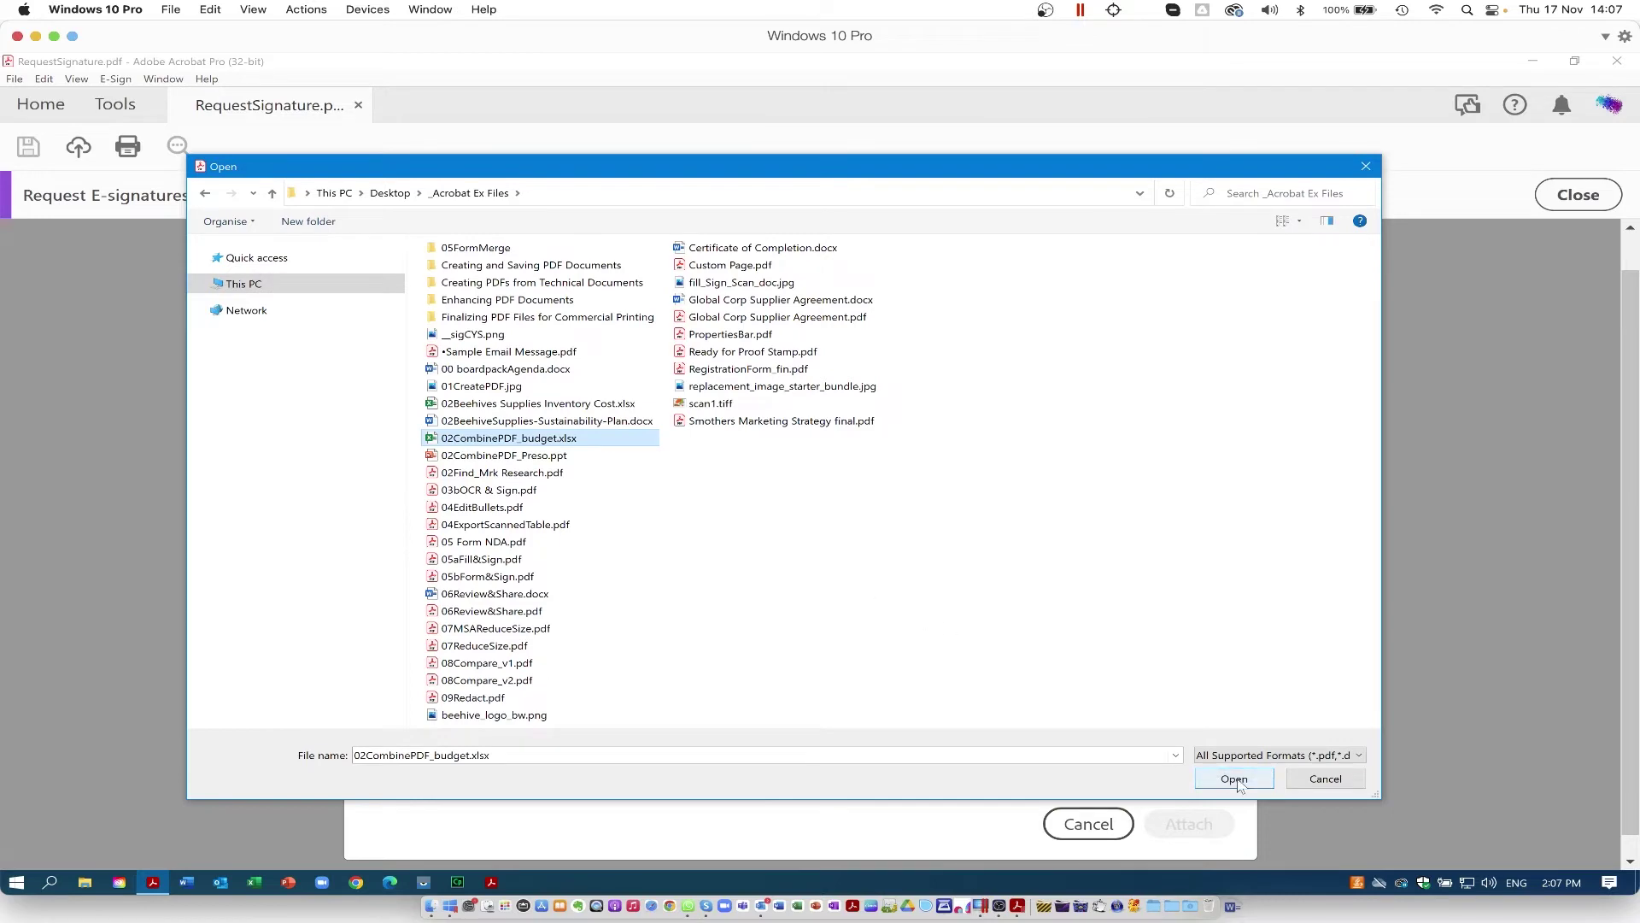
{"action": "left_click", "coordinate": [1230, 781]}
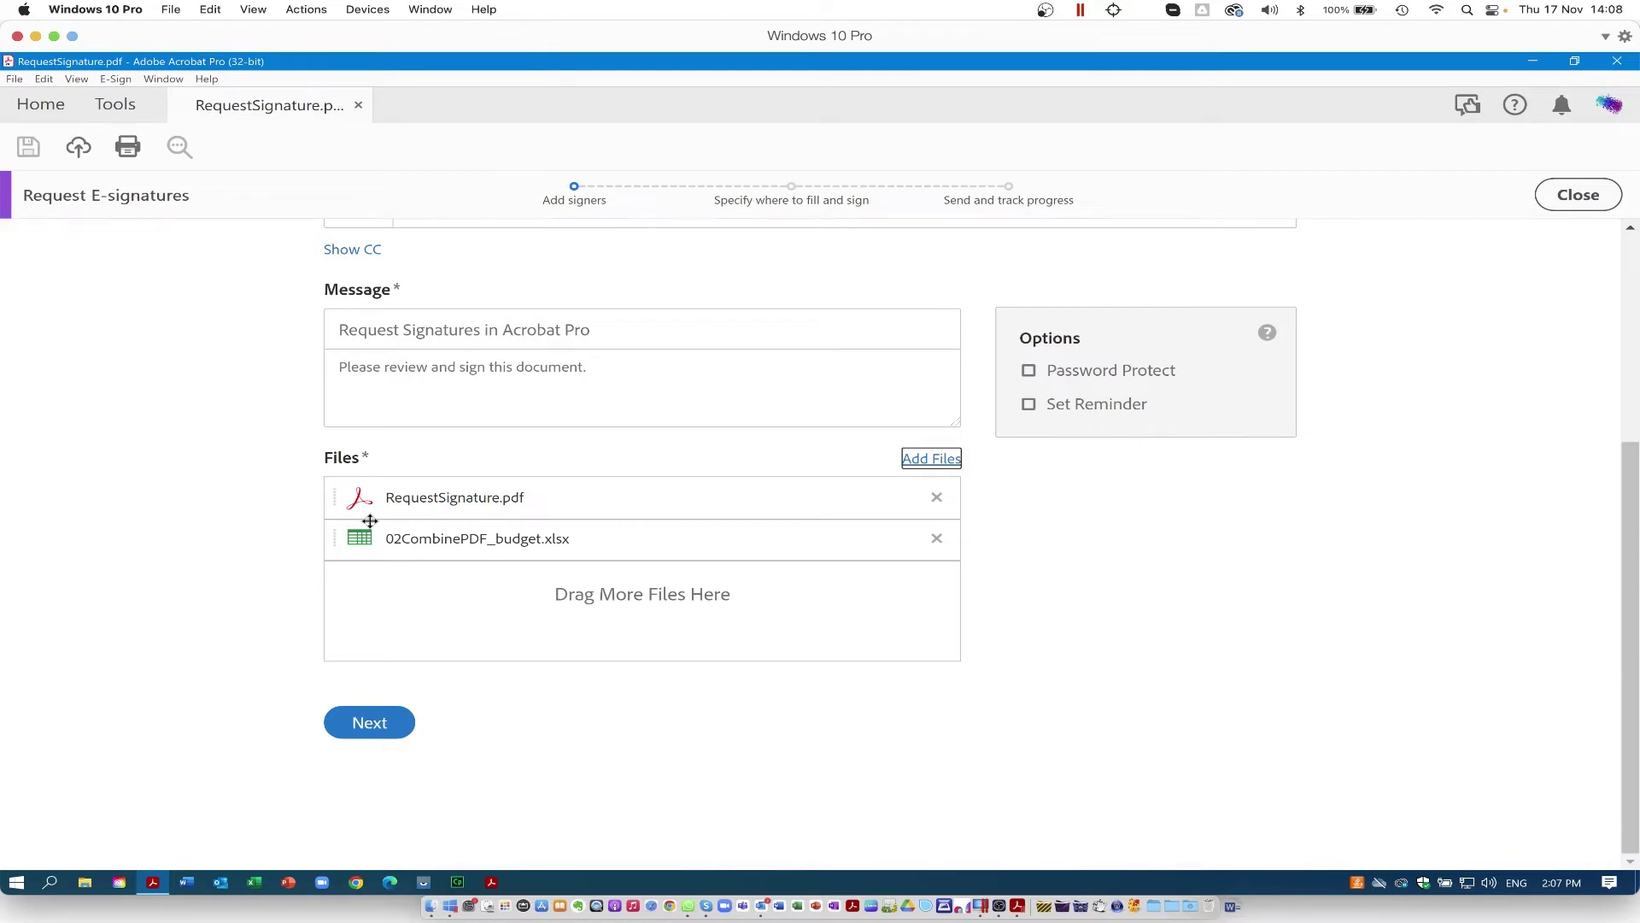
{"action": "left_click", "coordinate": [369, 723]}
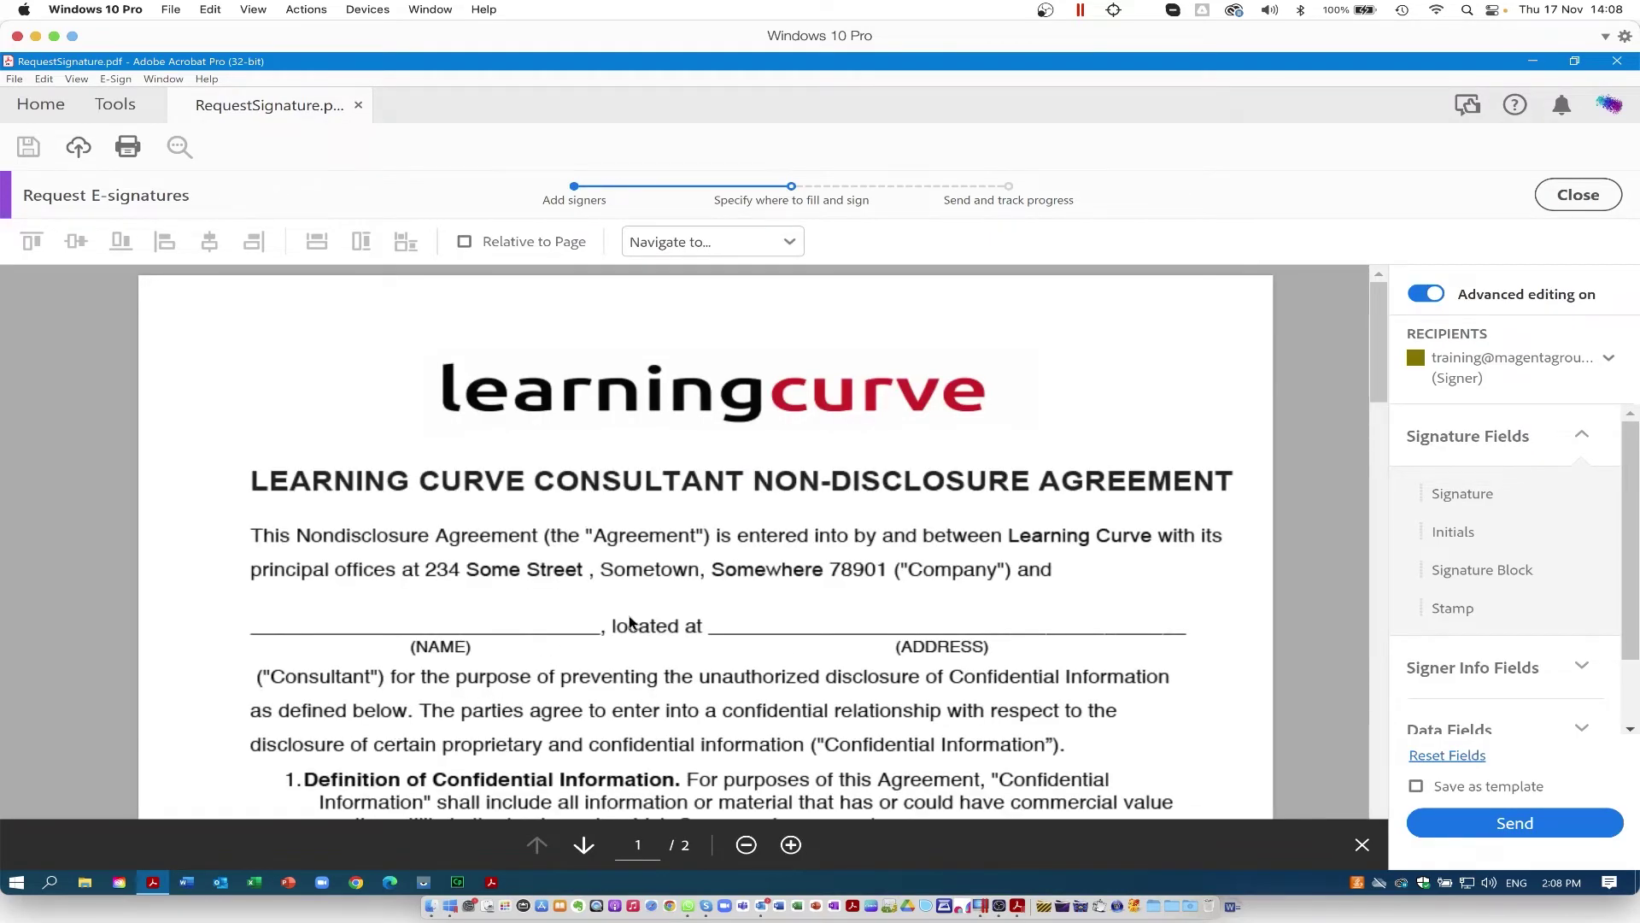
Step: Drop fill-in fields onto the NAME and ADDRESS blanks on page 1 and open the Recipients list
{"action": "scroll", "coordinate": [747, 651], "scroll_direction": "down", "scroll_amount": 7}
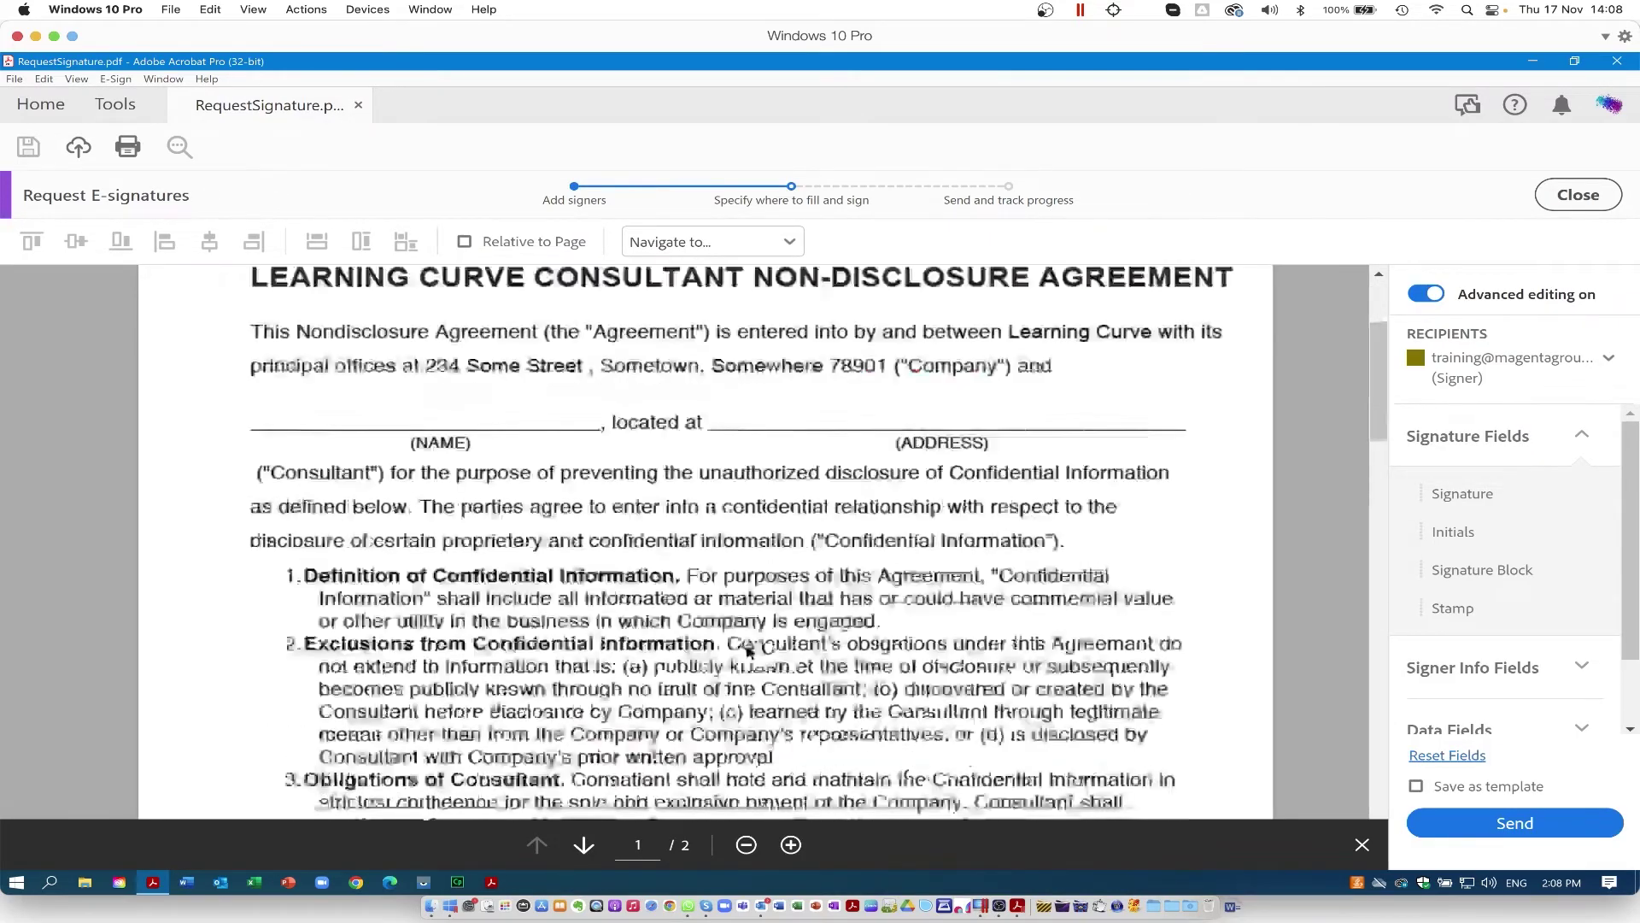
{"action": "scroll", "coordinate": [746, 651], "scroll_direction": "up", "scroll_amount": 3}
{"action": "scroll", "coordinate": [747, 651], "scroll_direction": "up", "scroll_amount": 4}
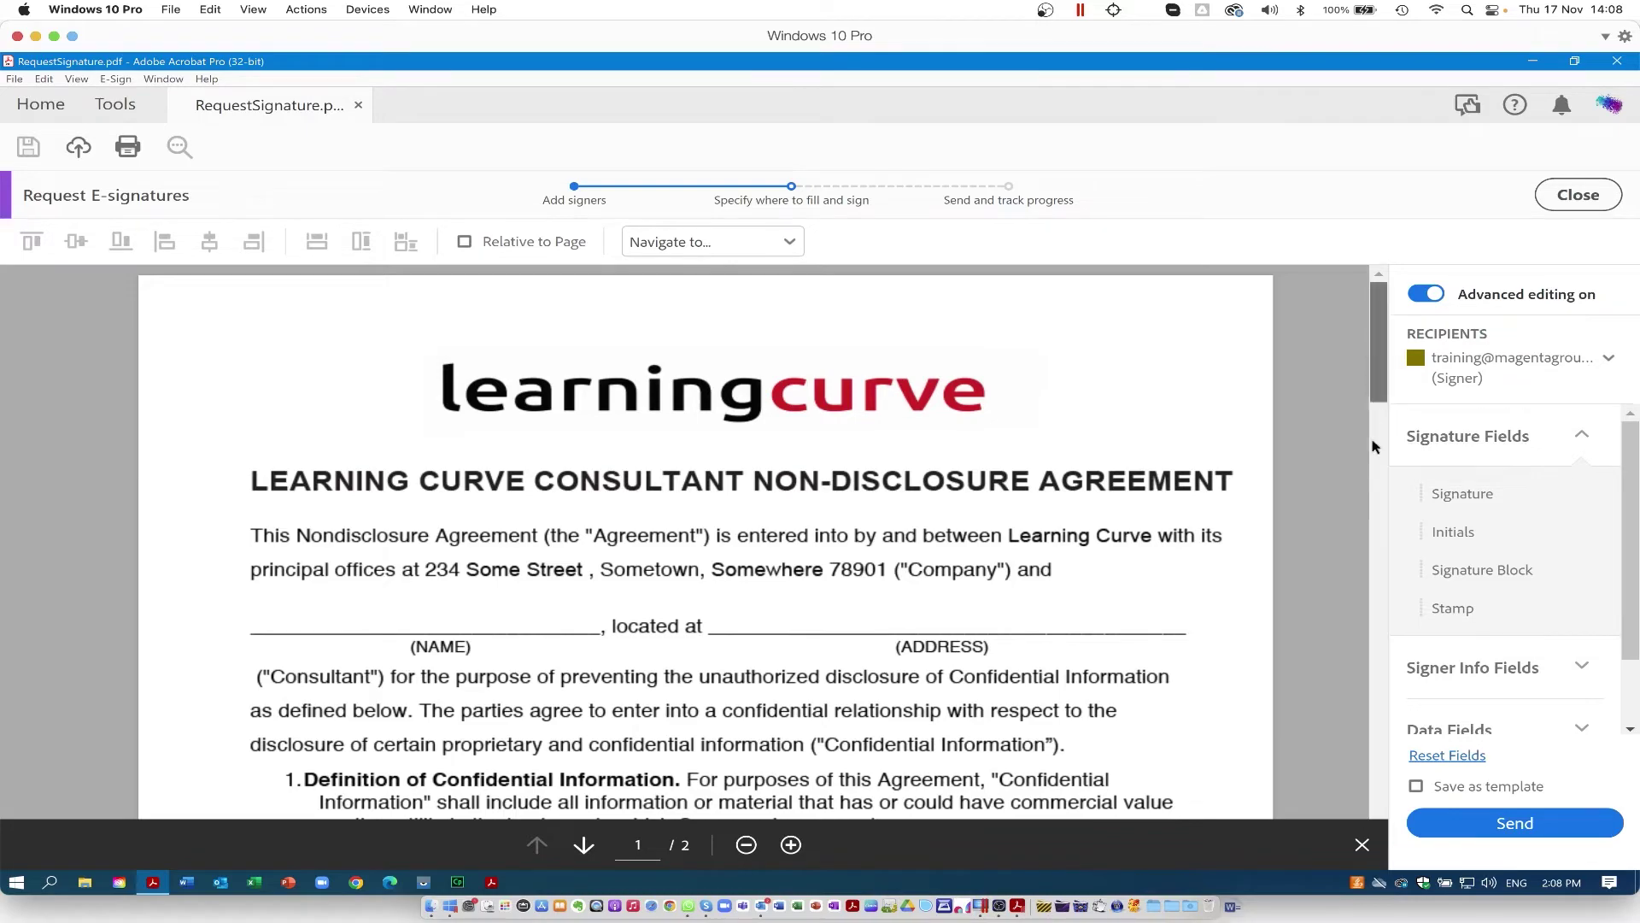
{"action": "mouse_move", "coordinate": [1374, 393]}
{"action": "left_mouse_down"}
{"action": "mouse_move", "coordinate": [1372, 769]}
{"action": "mouse_move", "coordinate": [1348, 547]}
{"action": "left_mouse_up"}
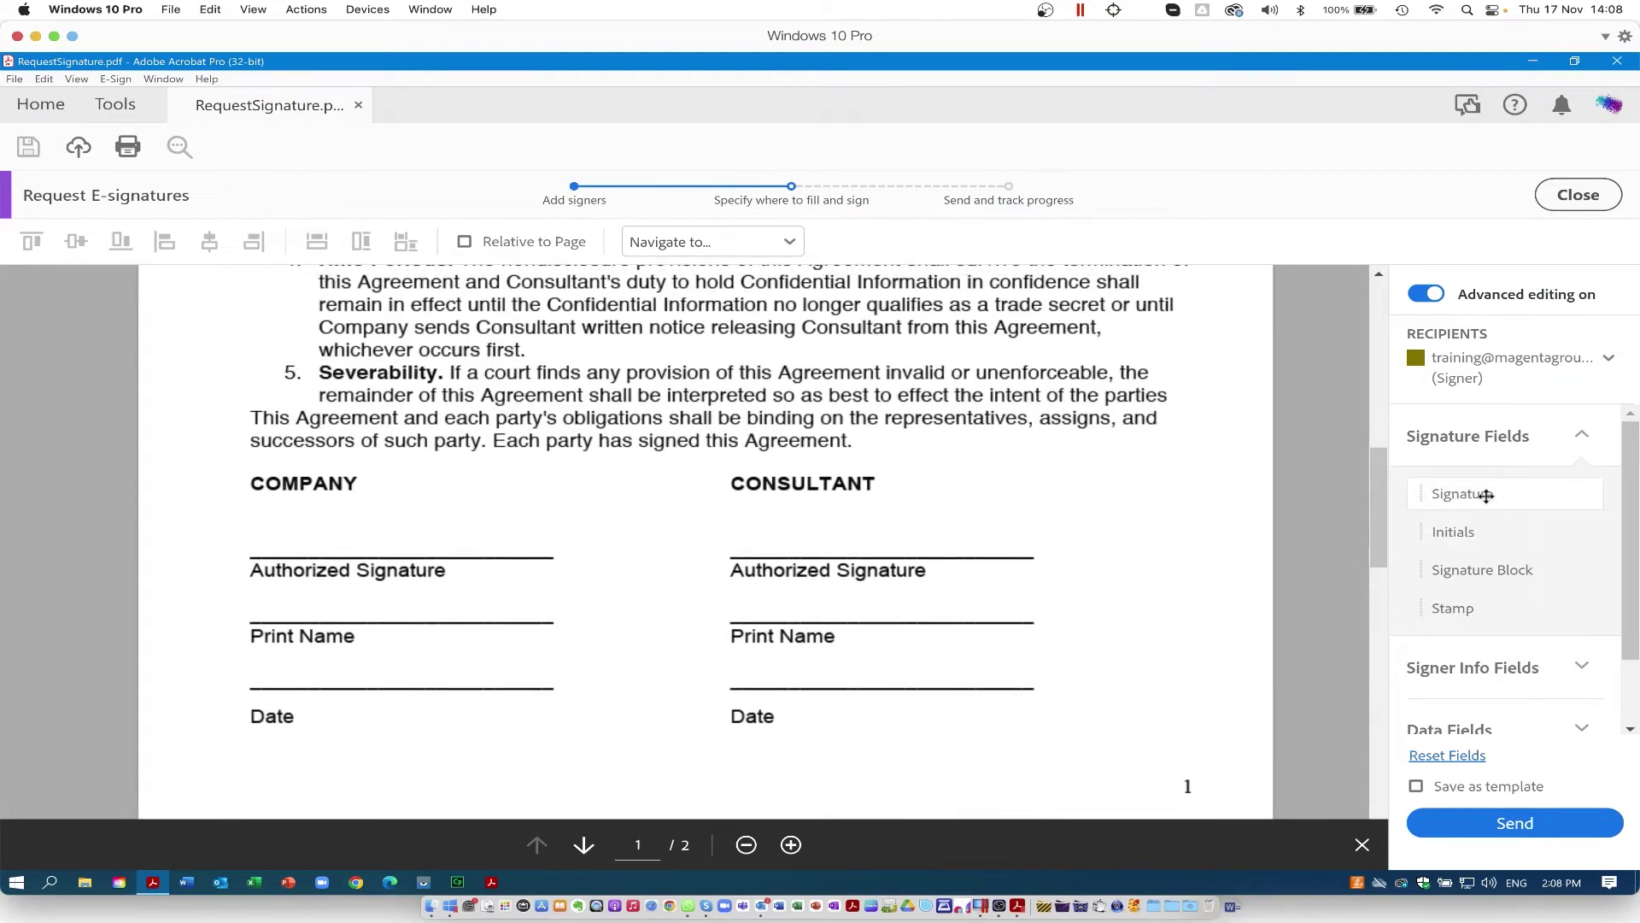
{"action": "mouse_move", "coordinate": [1484, 494]}
{"action": "left_mouse_down"}
{"action": "mouse_move", "coordinate": [1369, 510]}
{"action": "mouse_move", "coordinate": [255, 515]}
{"action": "left_mouse_up"}
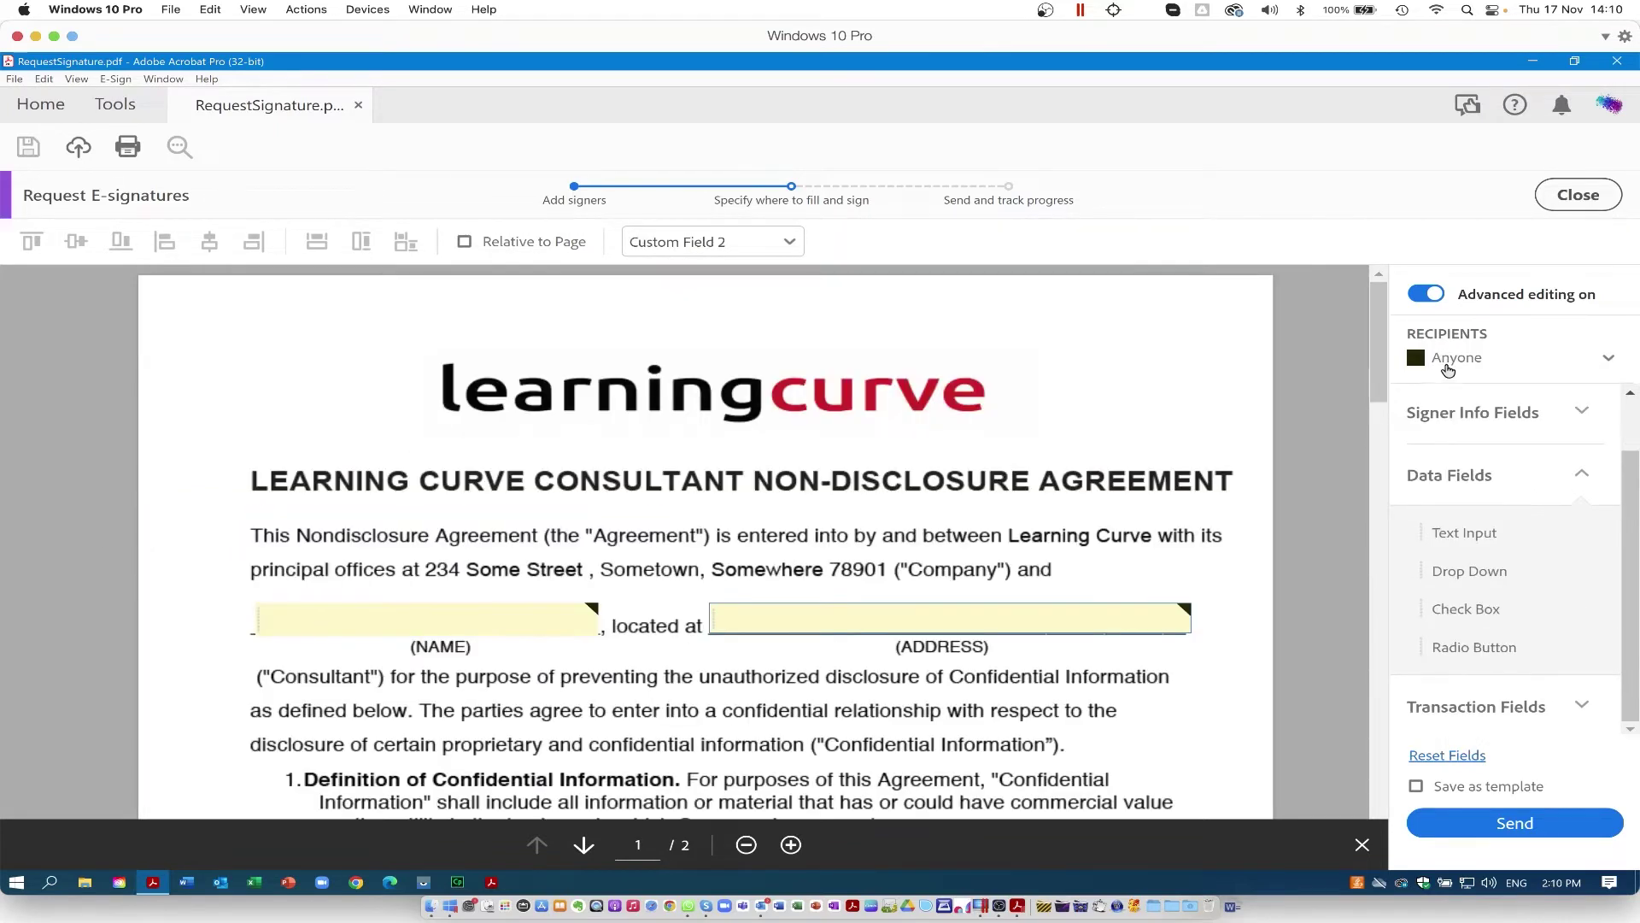
{"action": "left_click", "coordinate": [1451, 365]}
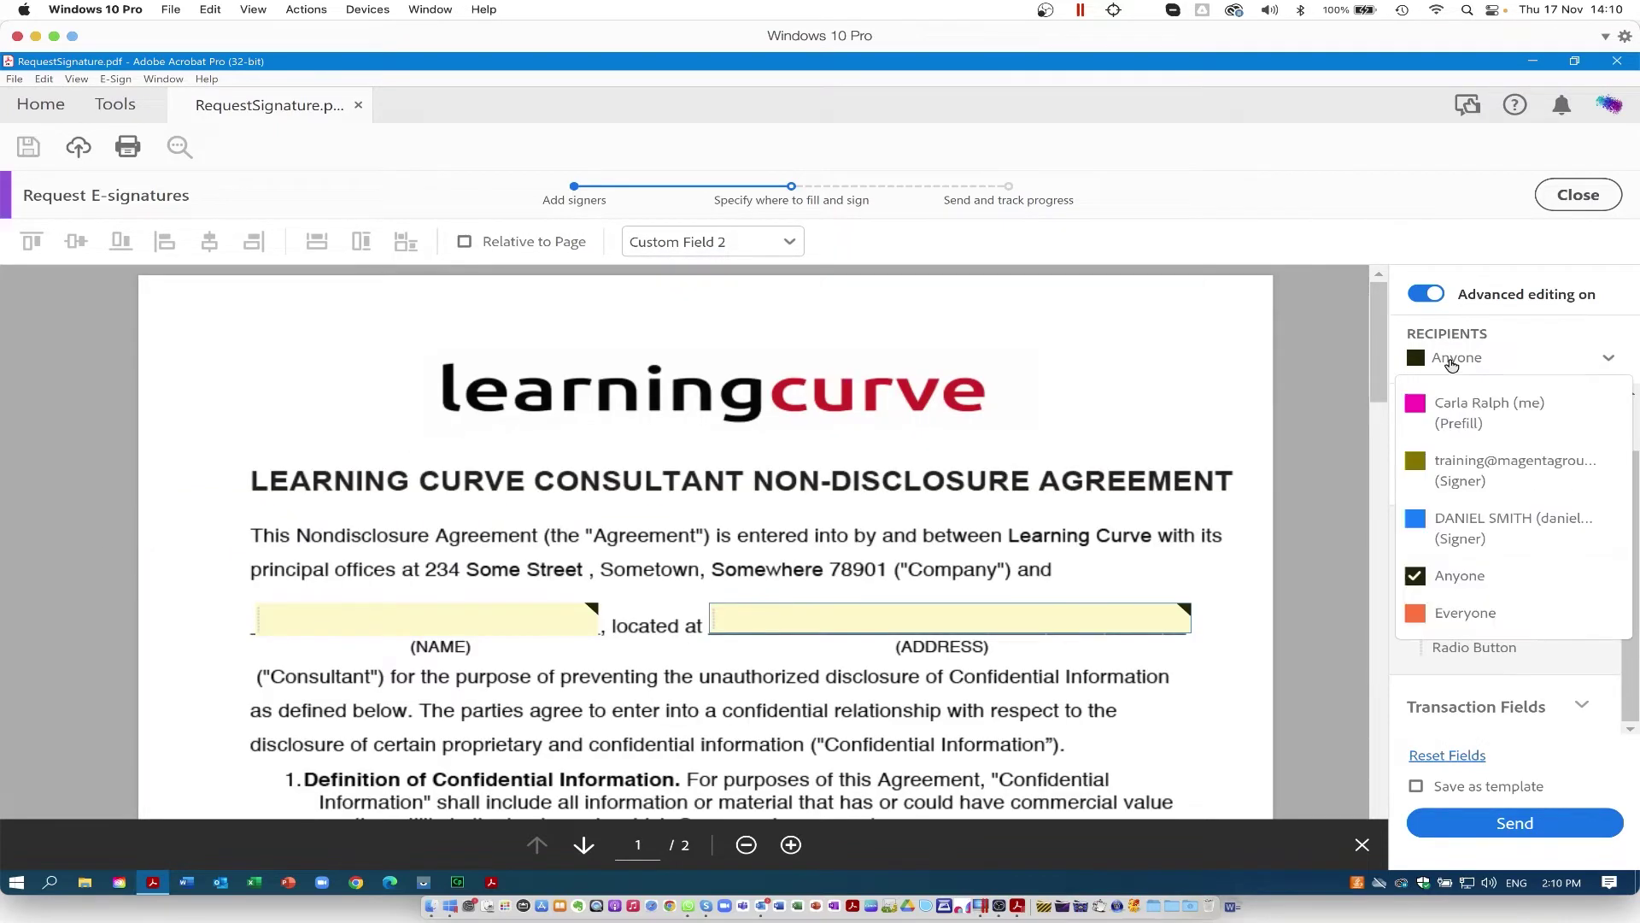
Step: Assign fields to the Signer and place a narrowed Signature field above COMPANY's signature line
{"action": "left_click", "coordinate": [1457, 476]}
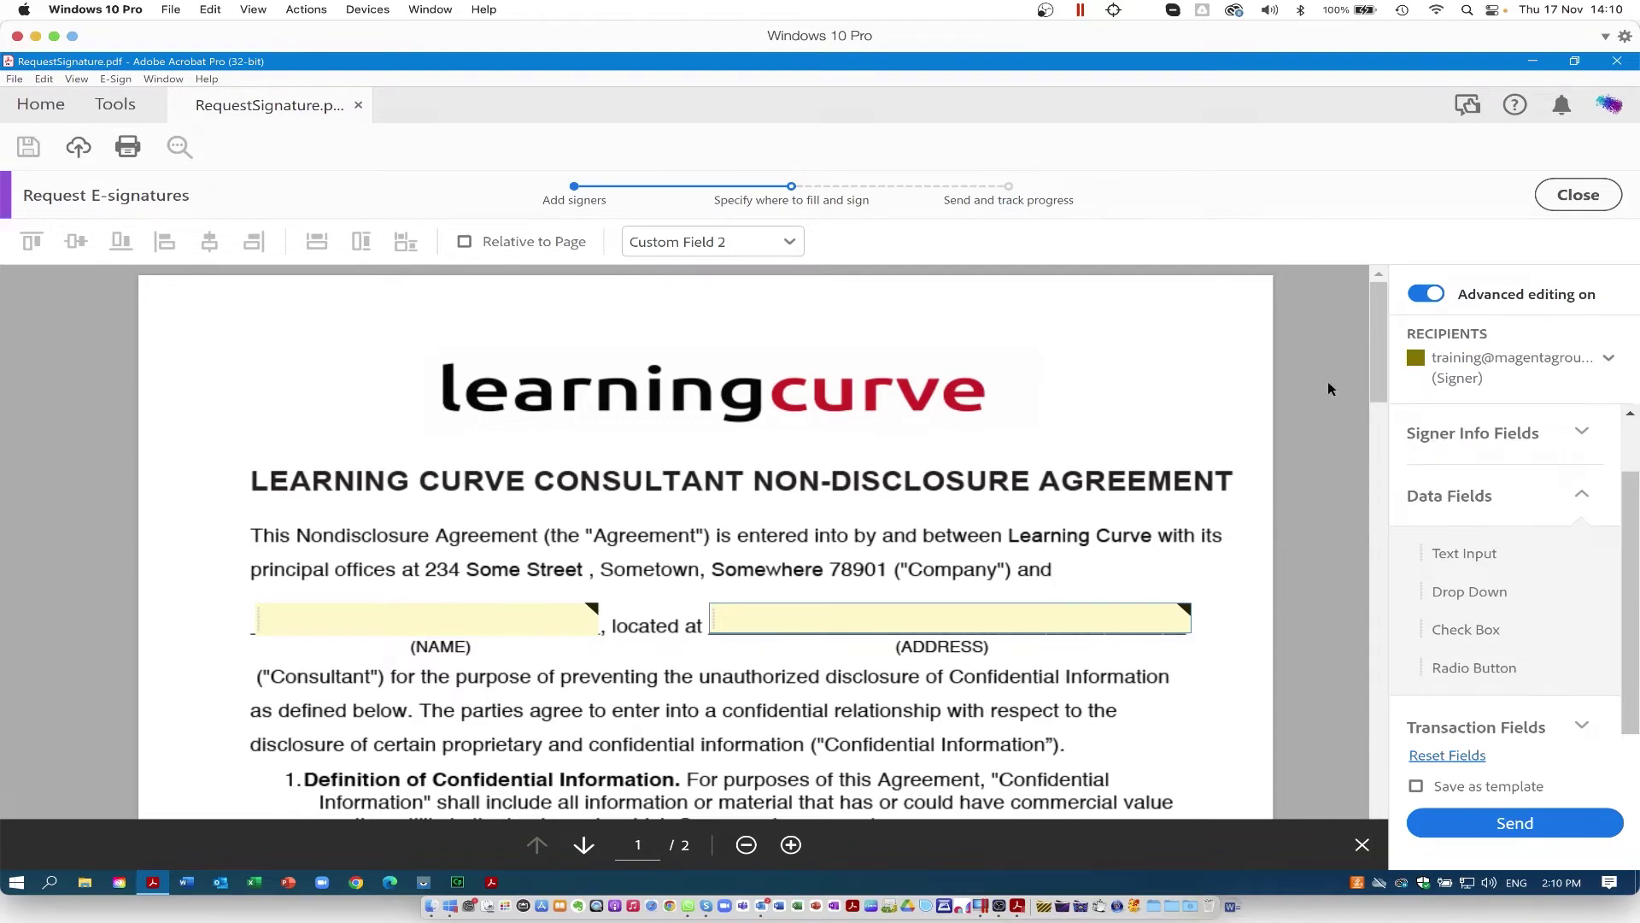
{"action": "mouse_move", "coordinate": [1375, 369]}
{"action": "left_mouse_down"}
{"action": "mouse_move", "coordinate": [1340, 637]}
{"action": "mouse_move", "coordinate": [1330, 521]}
{"action": "left_mouse_up"}
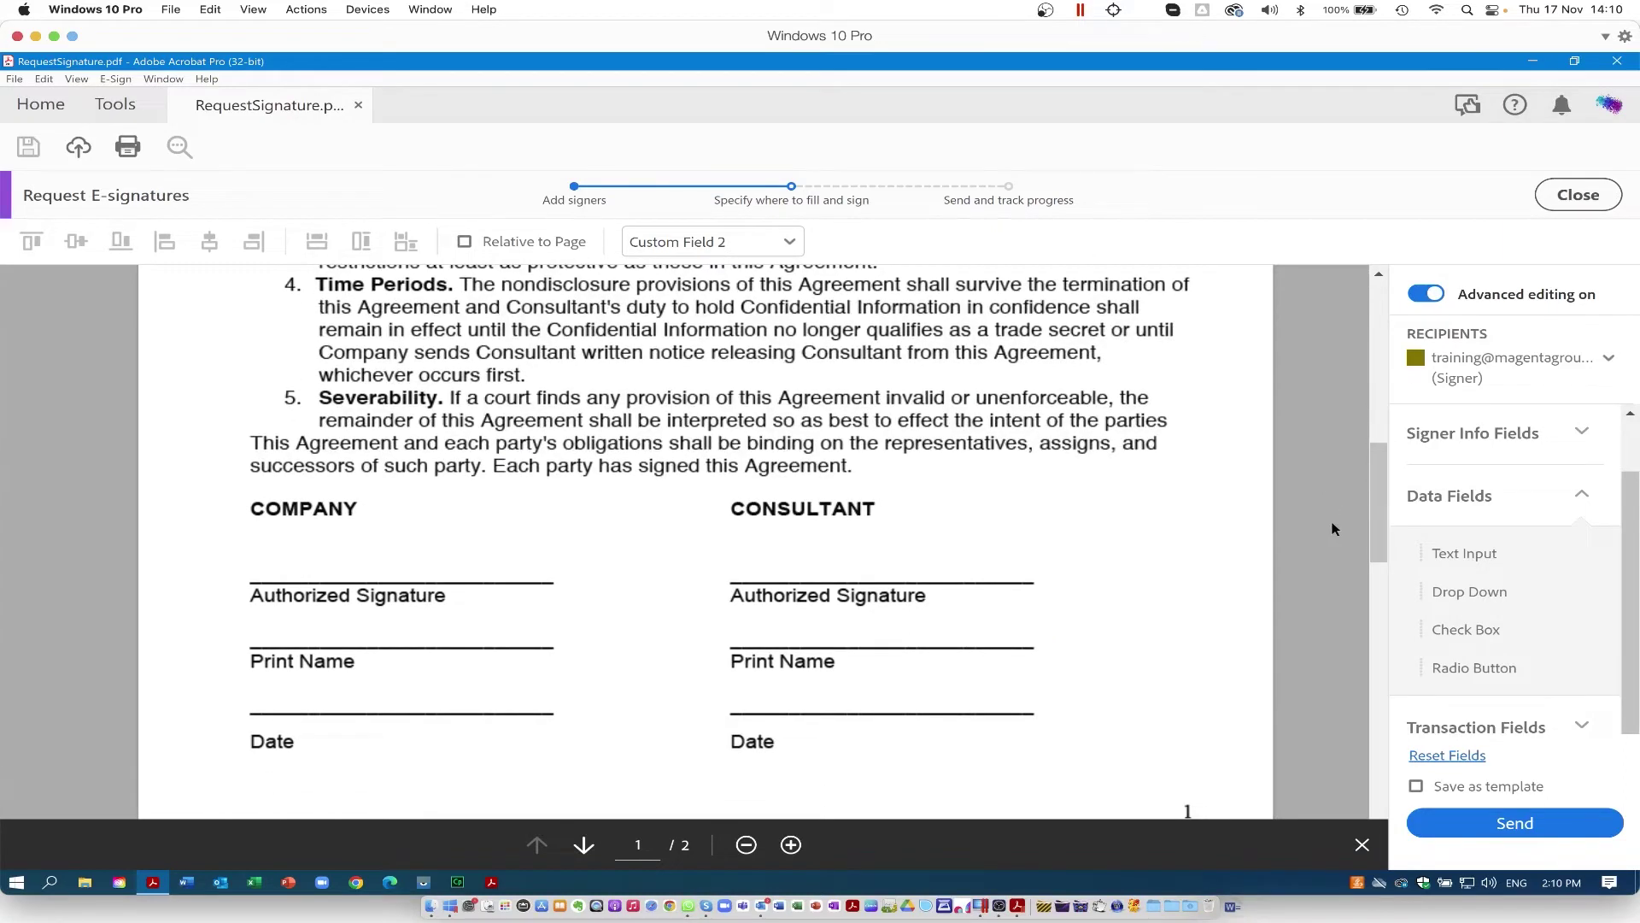
{"action": "left_click", "coordinate": [1580, 497]}
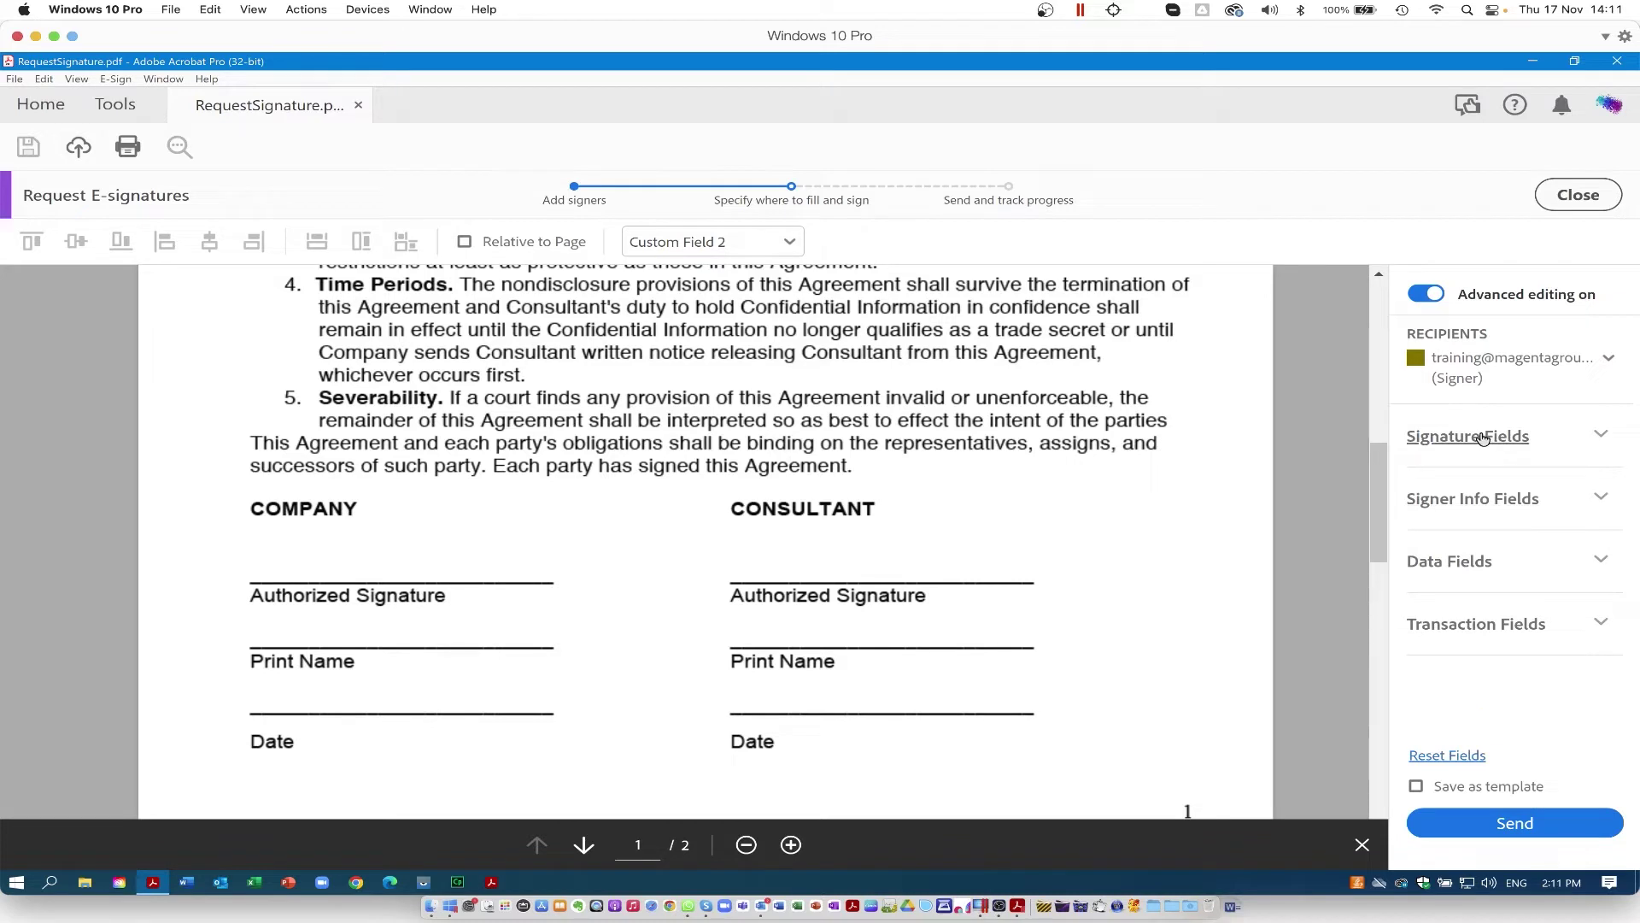
{"action": "left_click", "coordinate": [1602, 438]}
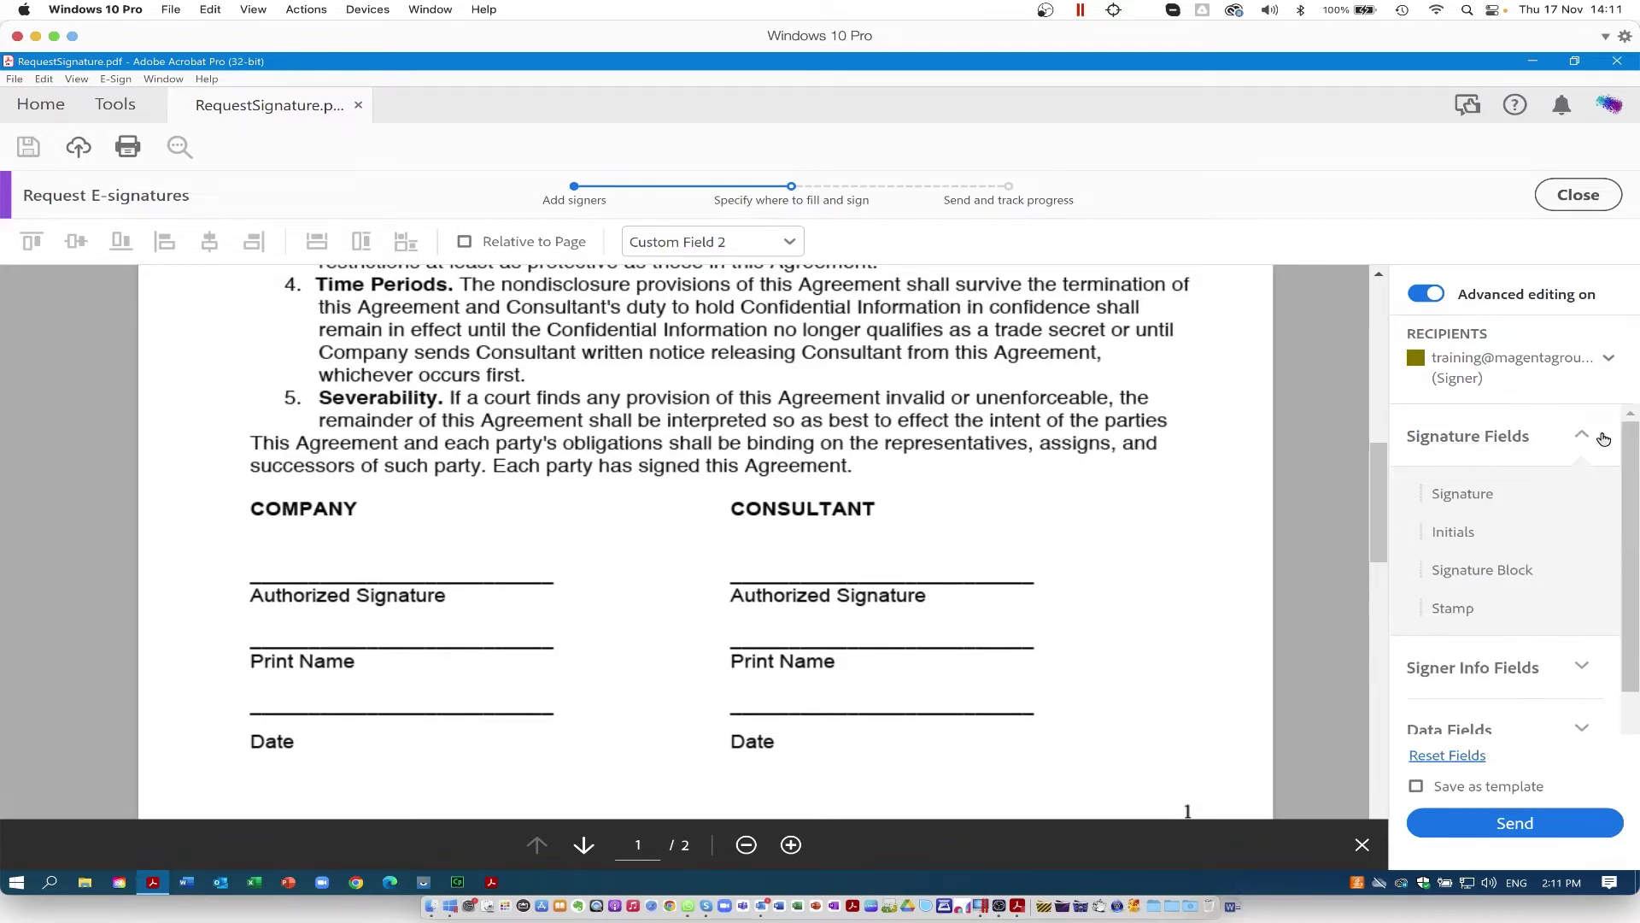
{"action": "mouse_move", "coordinate": [1478, 490]}
{"action": "left_mouse_down"}
{"action": "mouse_move", "coordinate": [227, 542]}
{"action": "mouse_move", "coordinate": [246, 540]}
{"action": "left_mouse_up"}
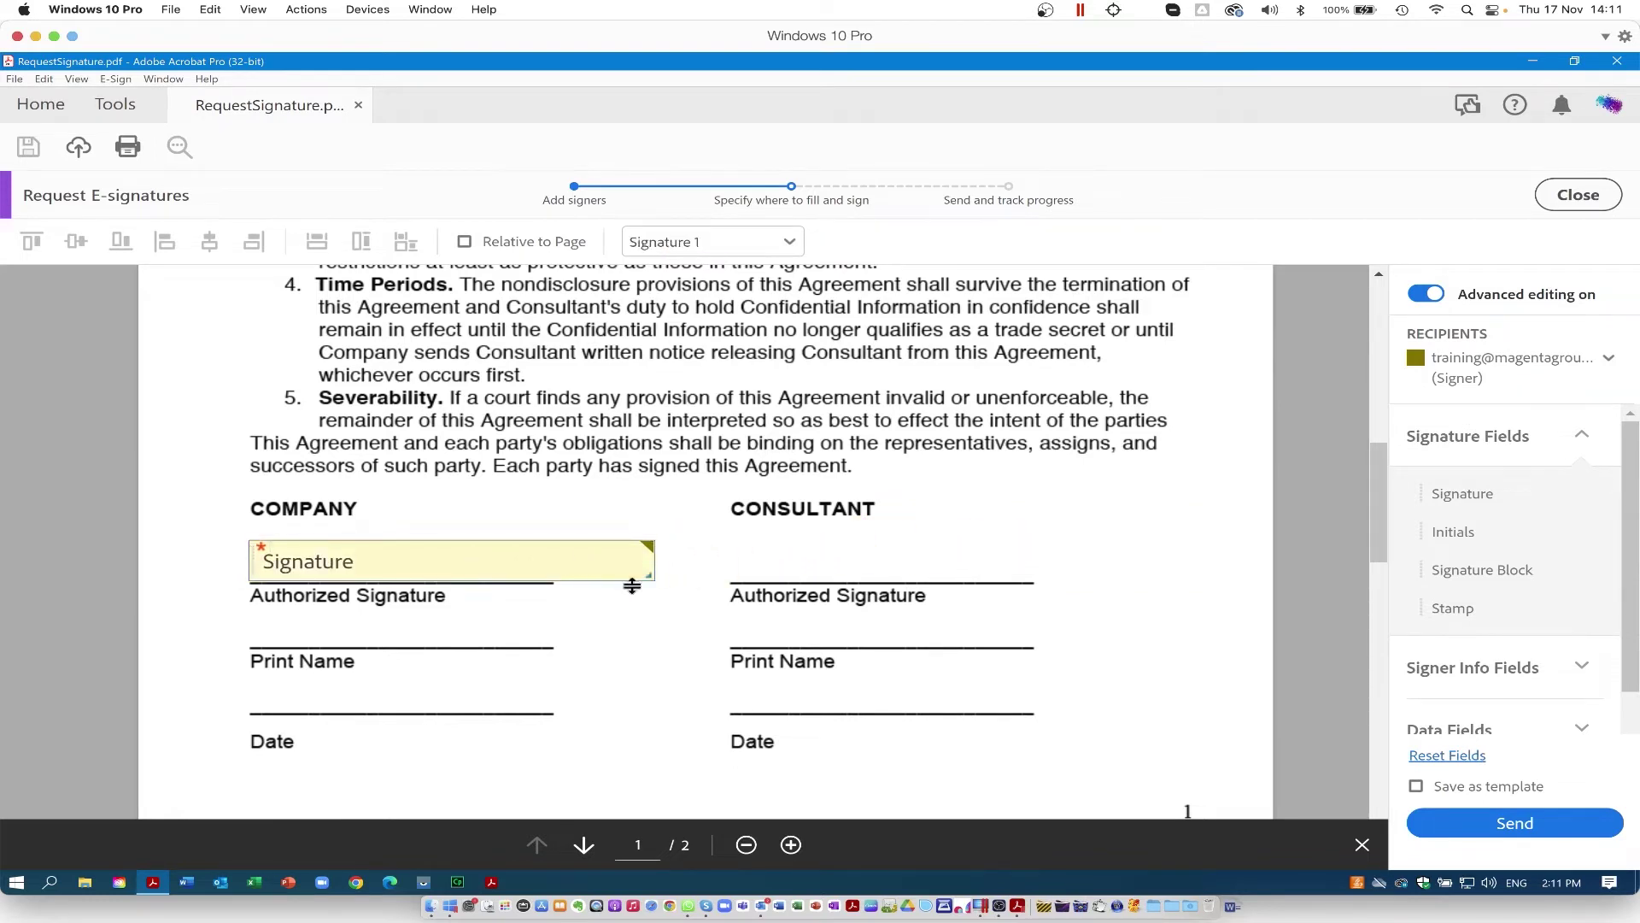
{"action": "left_click_drag", "start_coordinate": [641, 577], "coordinate": [553, 574]}
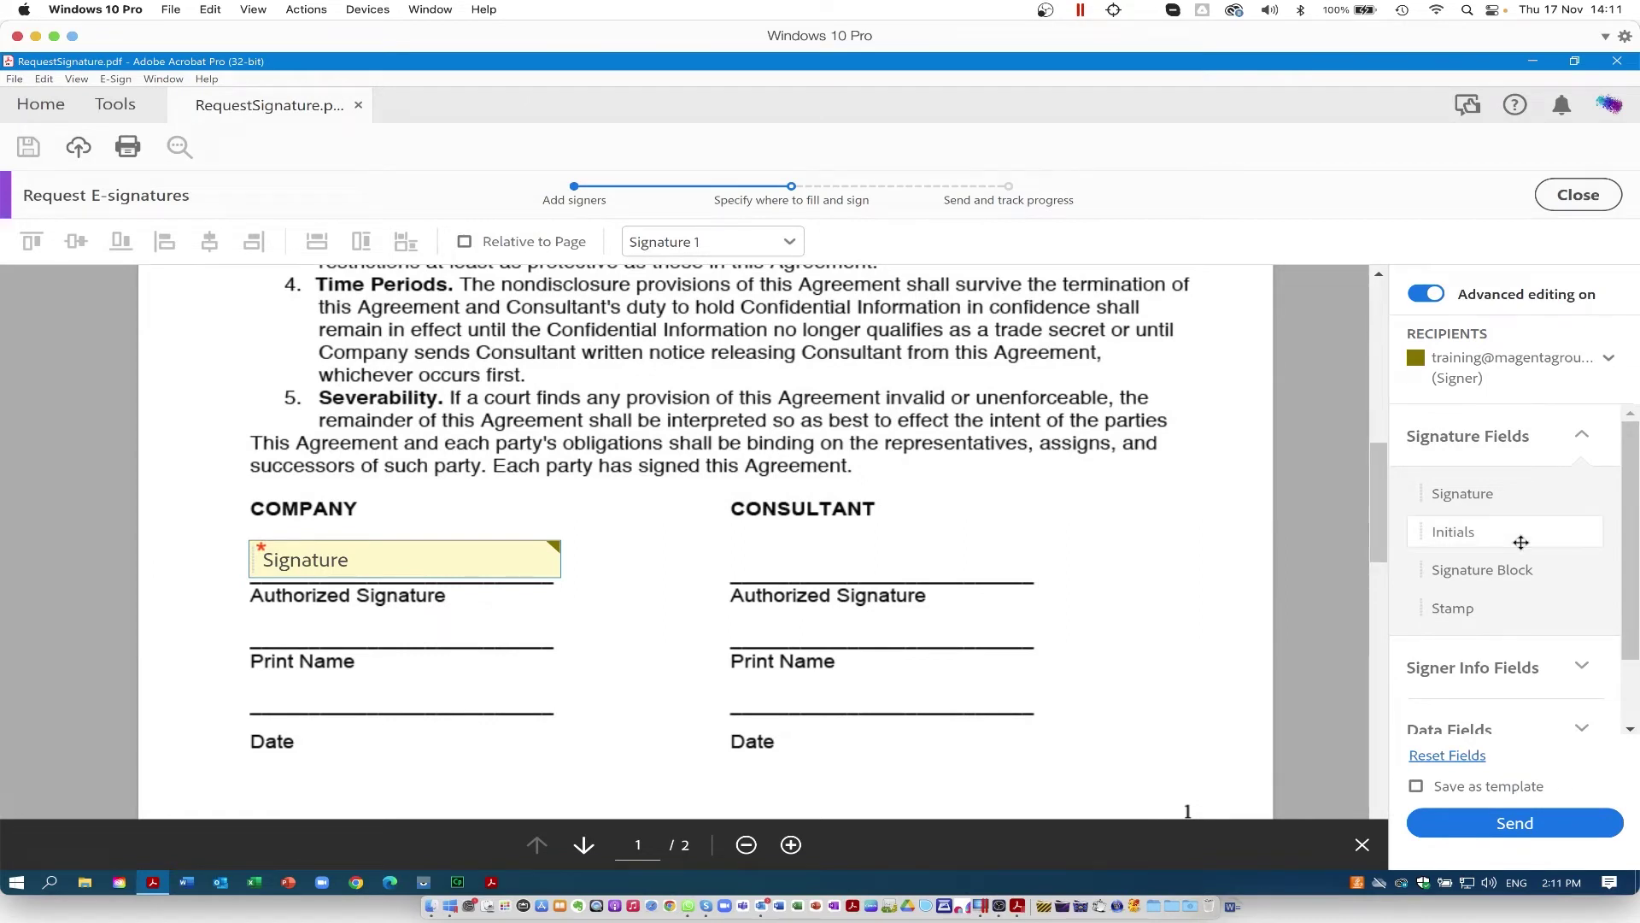
{"action": "mouse_move", "coordinate": [1468, 532]}
{"action": "left_mouse_down"}
{"action": "mouse_move", "coordinate": [1186, 376]}
{"action": "mouse_move", "coordinate": [1130, 376]}
{"action": "left_mouse_up"}
{"action": "key", "text": "Delete"}
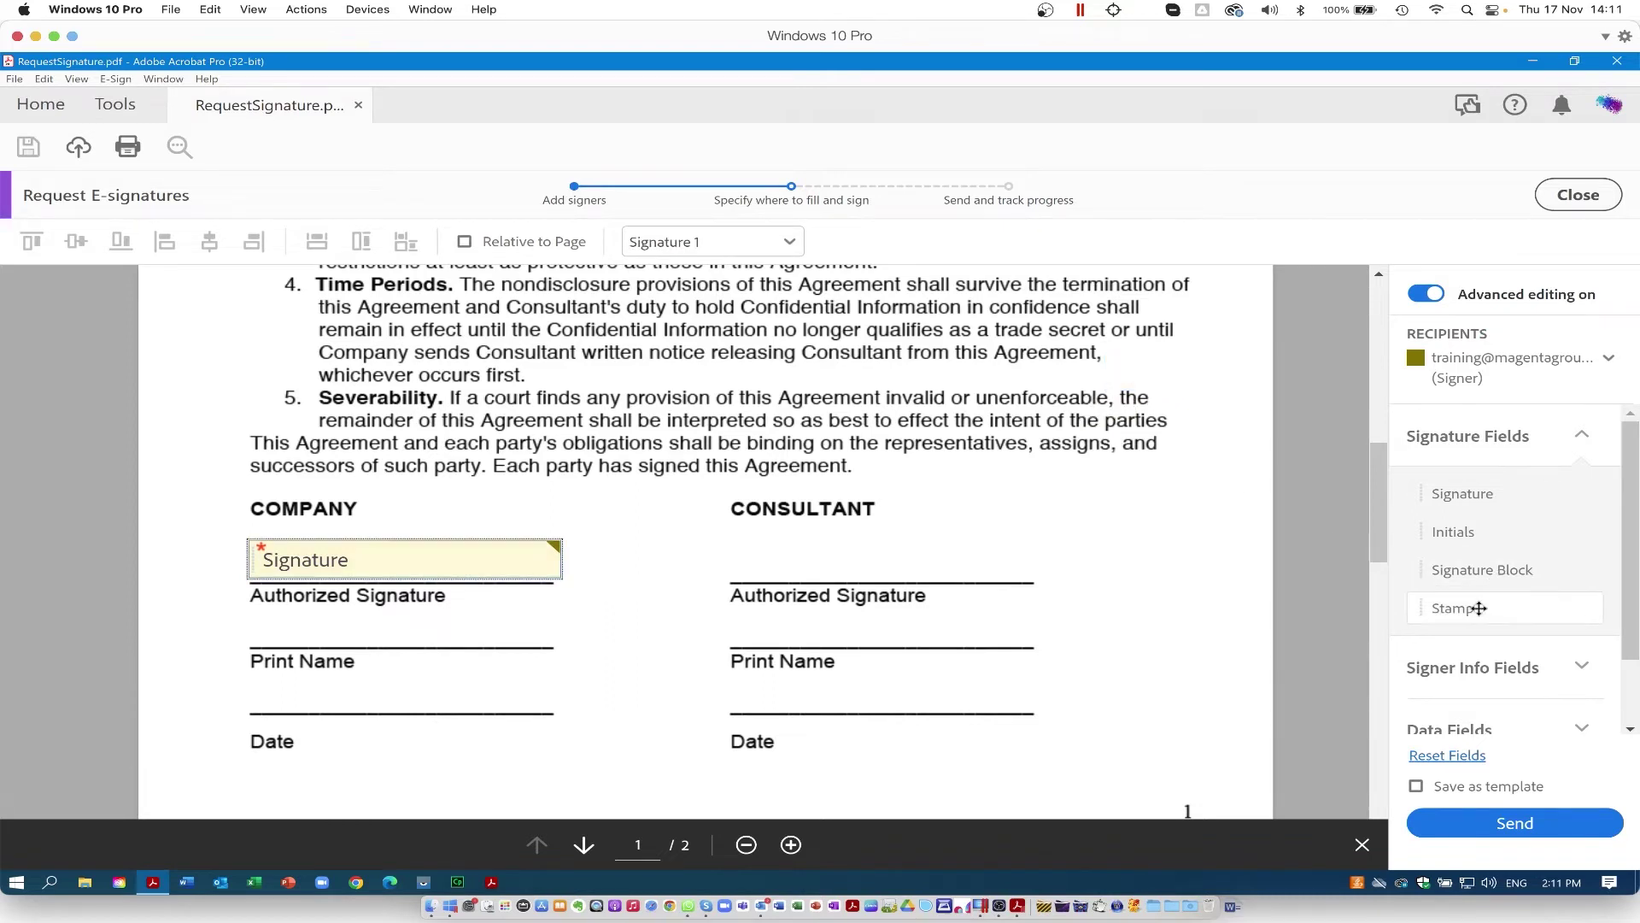
Step: Place Full Name and Date fields on COMPANY's Print Name and Date lines
{"action": "left_click", "coordinate": [1588, 442]}
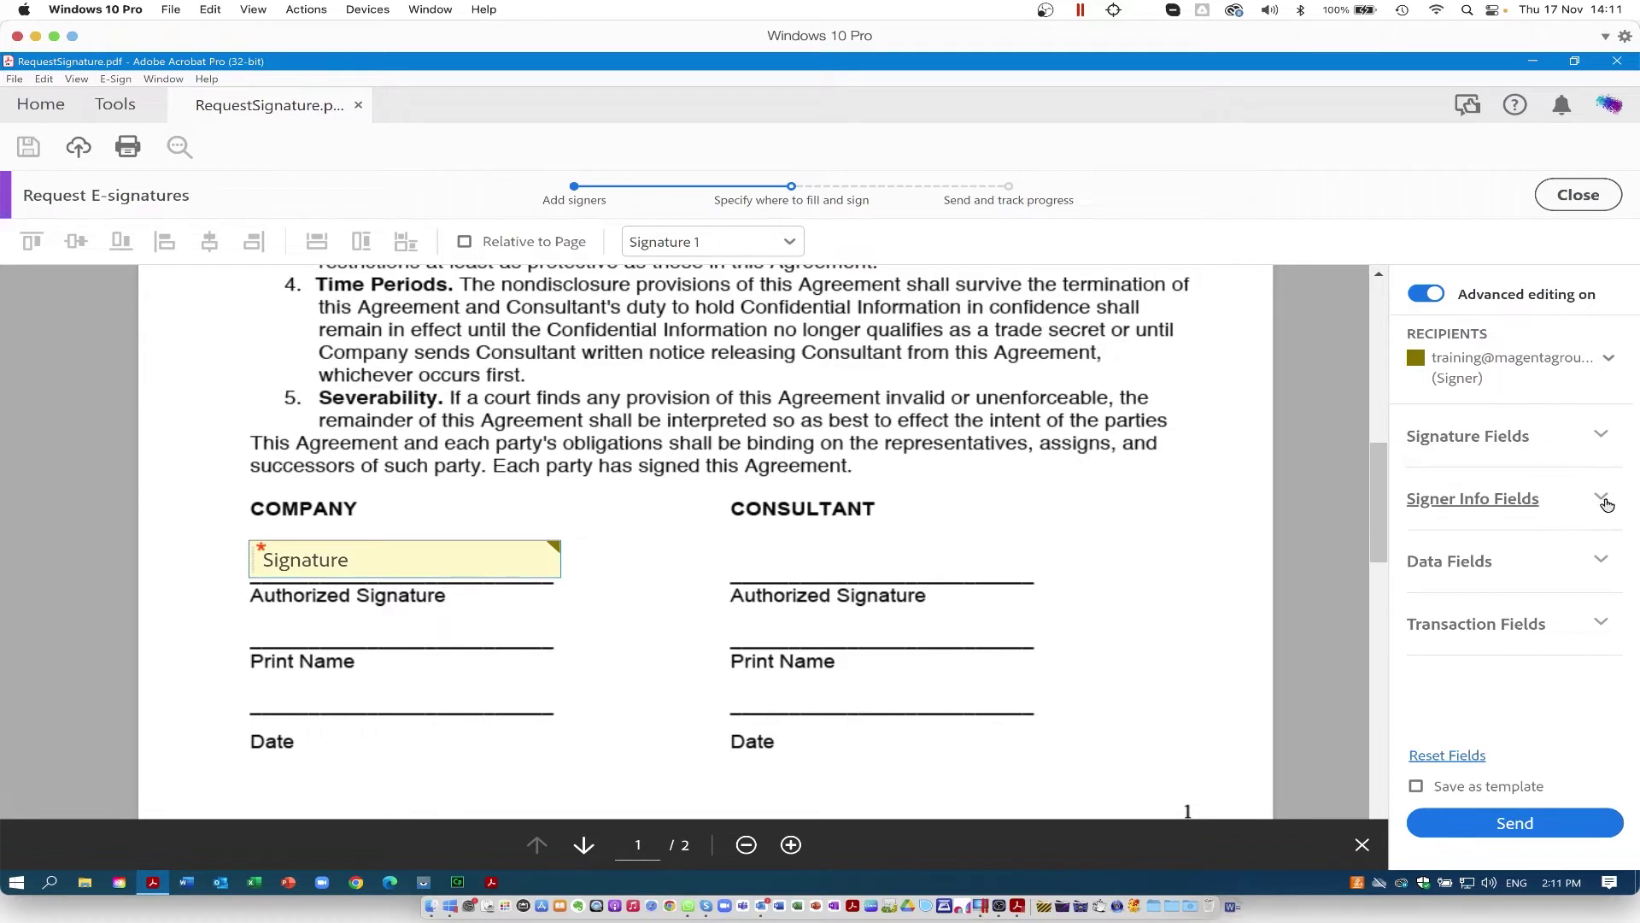
{"action": "left_click", "coordinate": [1604, 502]}
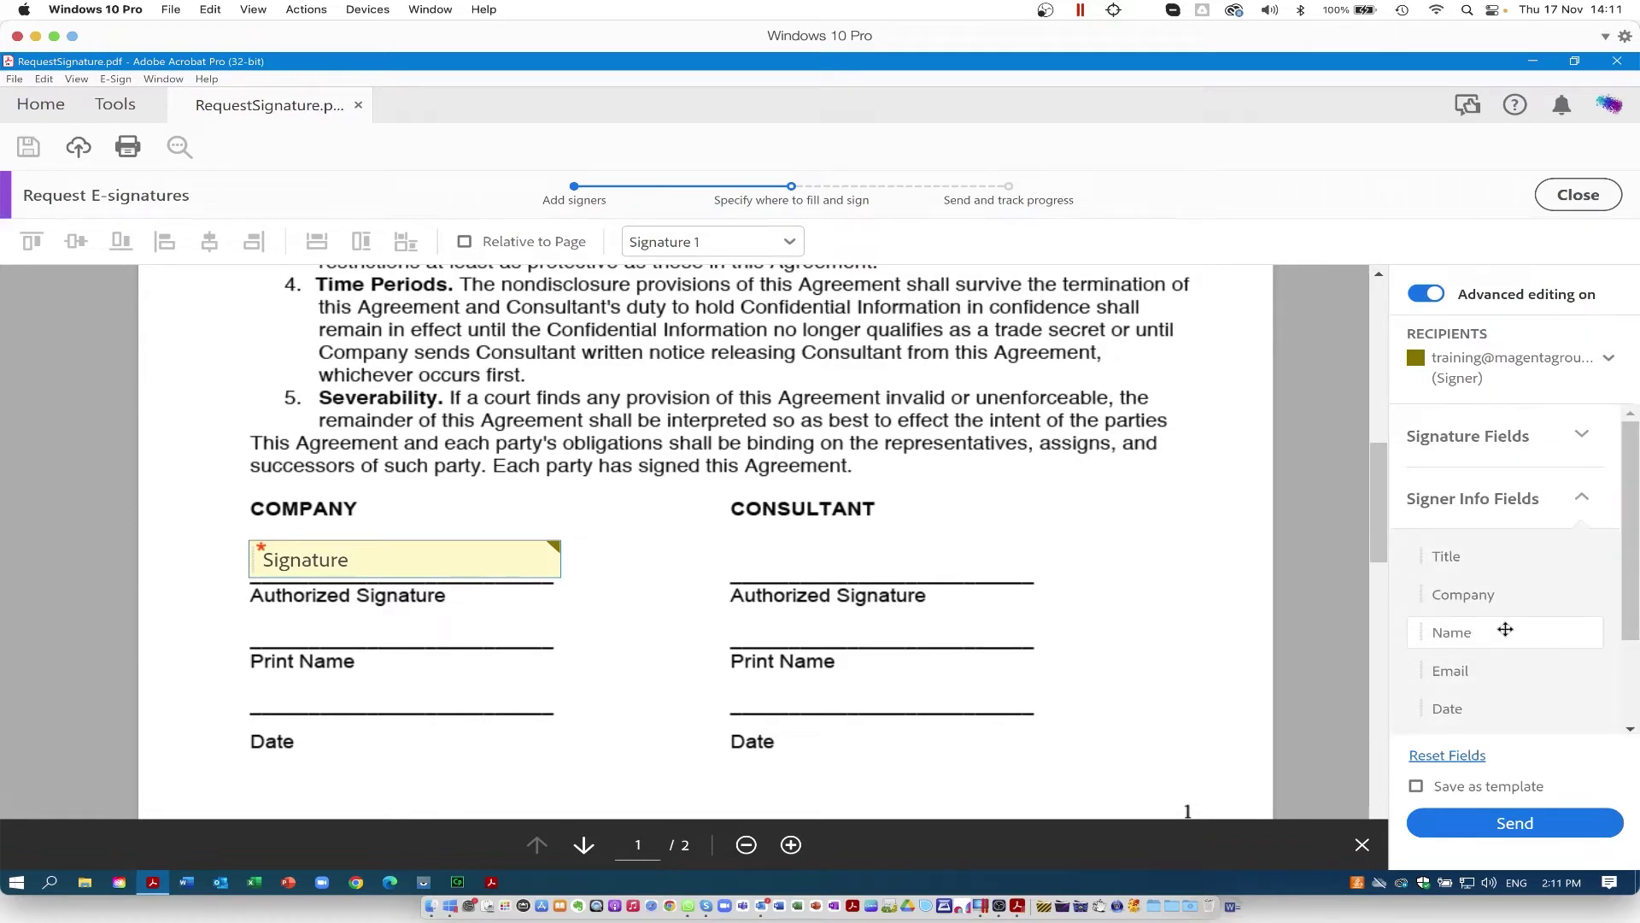
{"action": "left_click_drag", "start_coordinate": [1505, 630], "coordinate": [256, 612]}
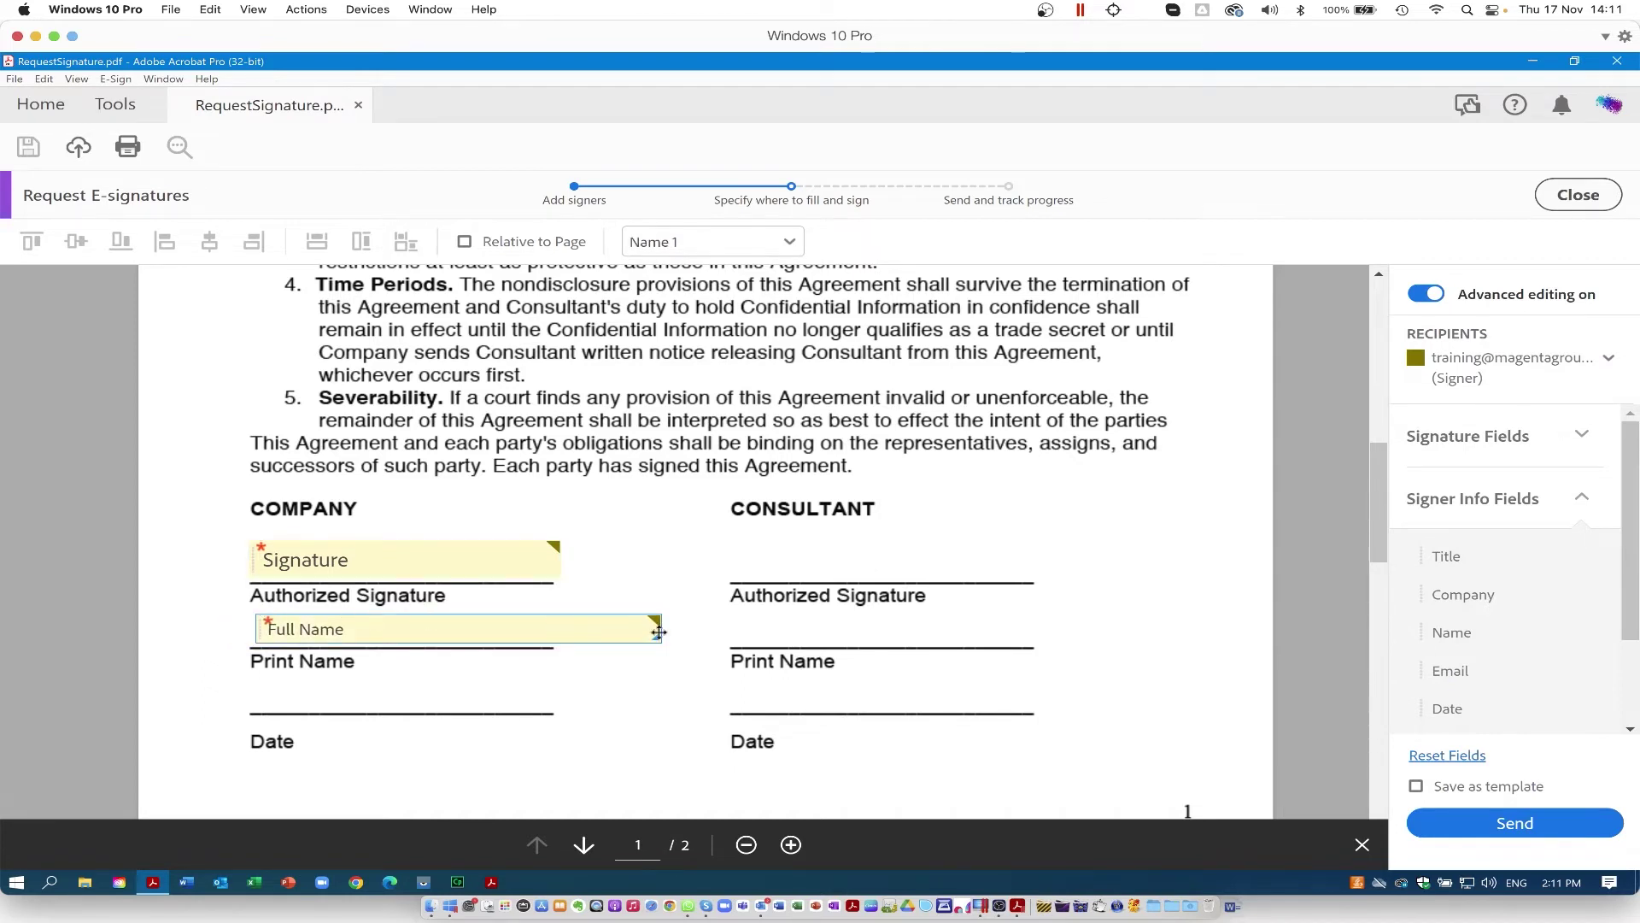
{"action": "left_click_drag", "start_coordinate": [1451, 708], "coordinate": [252, 675]}
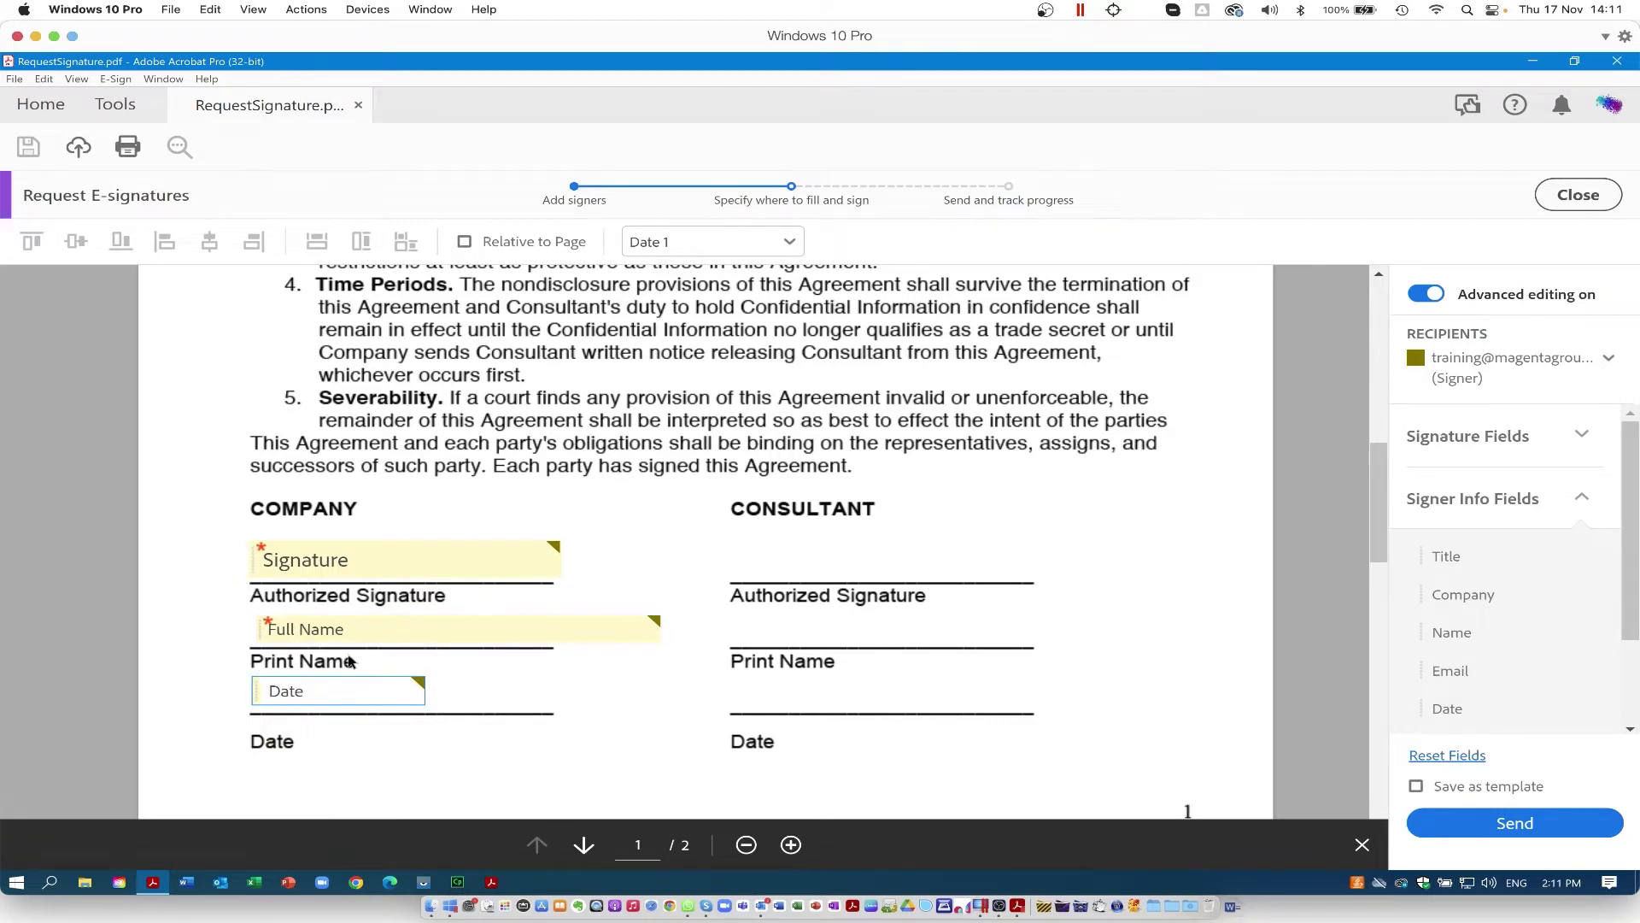
{"action": "left_click", "coordinate": [299, 629], "text": "shift"}
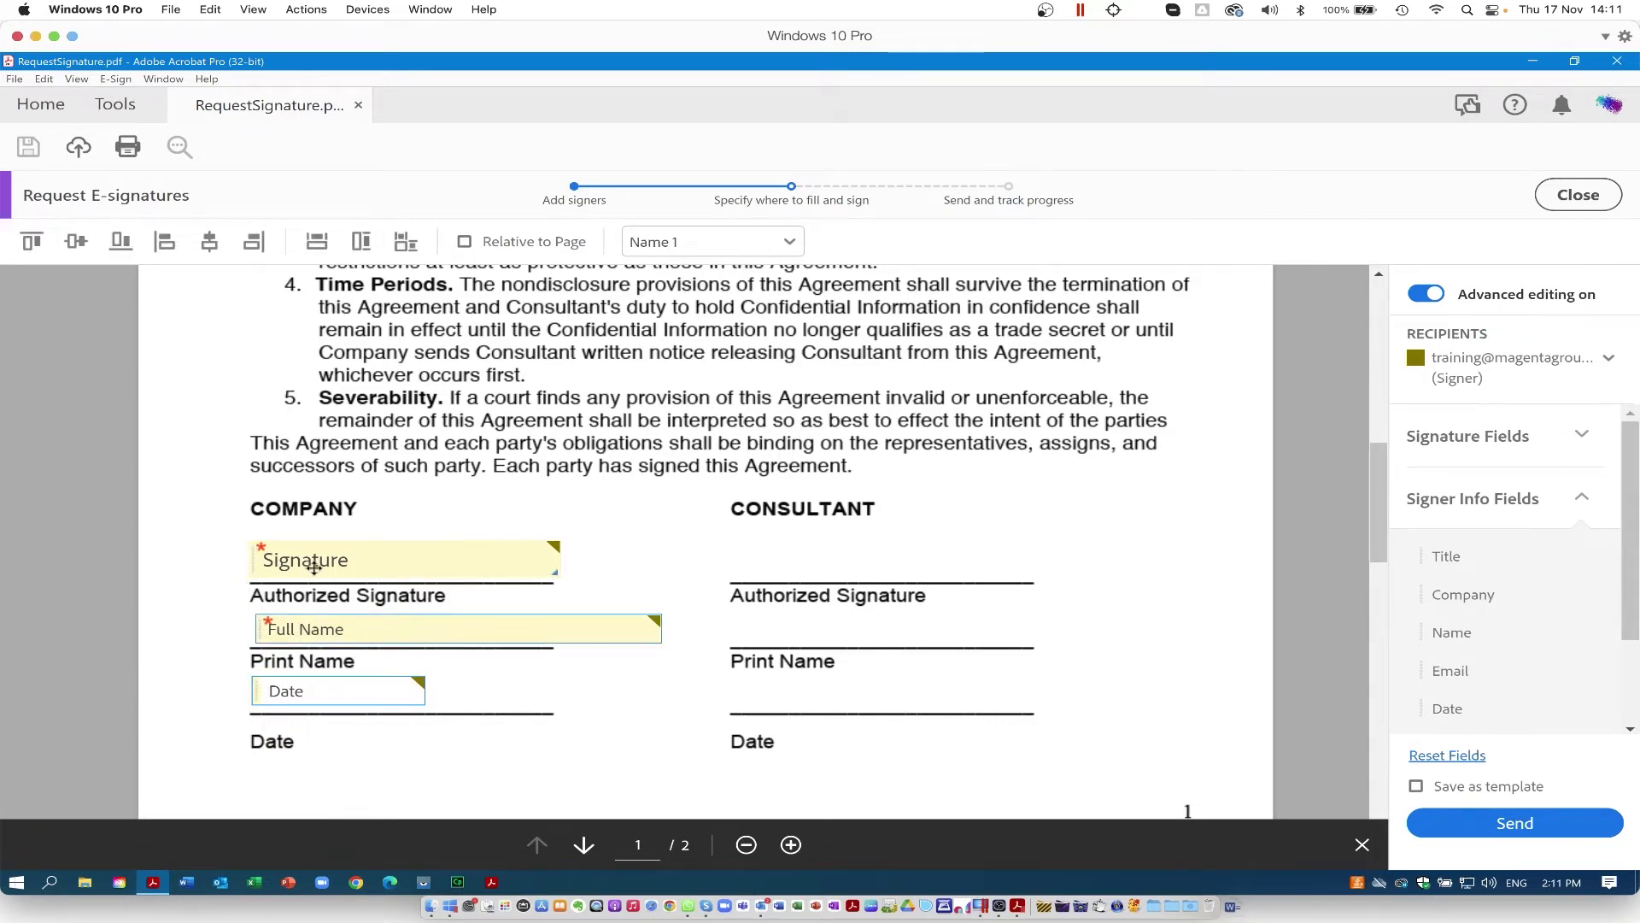
Step: Left-align and size-match the Signature, Full Name and Date fields, widening Signature and Full Name
{"action": "left_click", "coordinate": [315, 565], "text": "shift"}
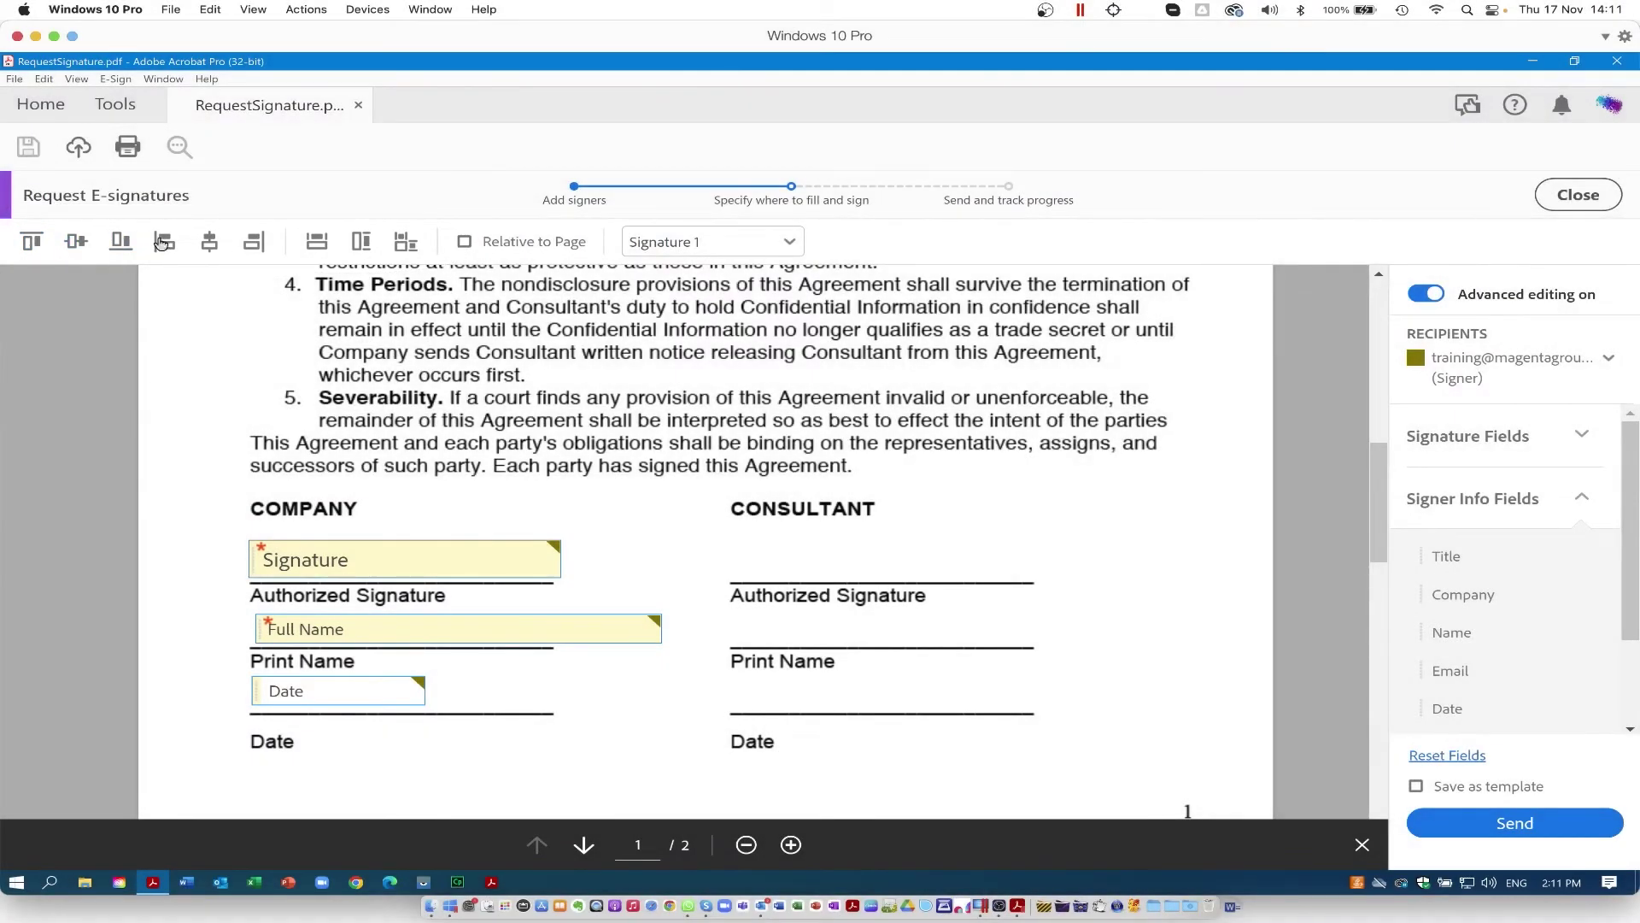
{"action": "left_click", "coordinate": [162, 242]}
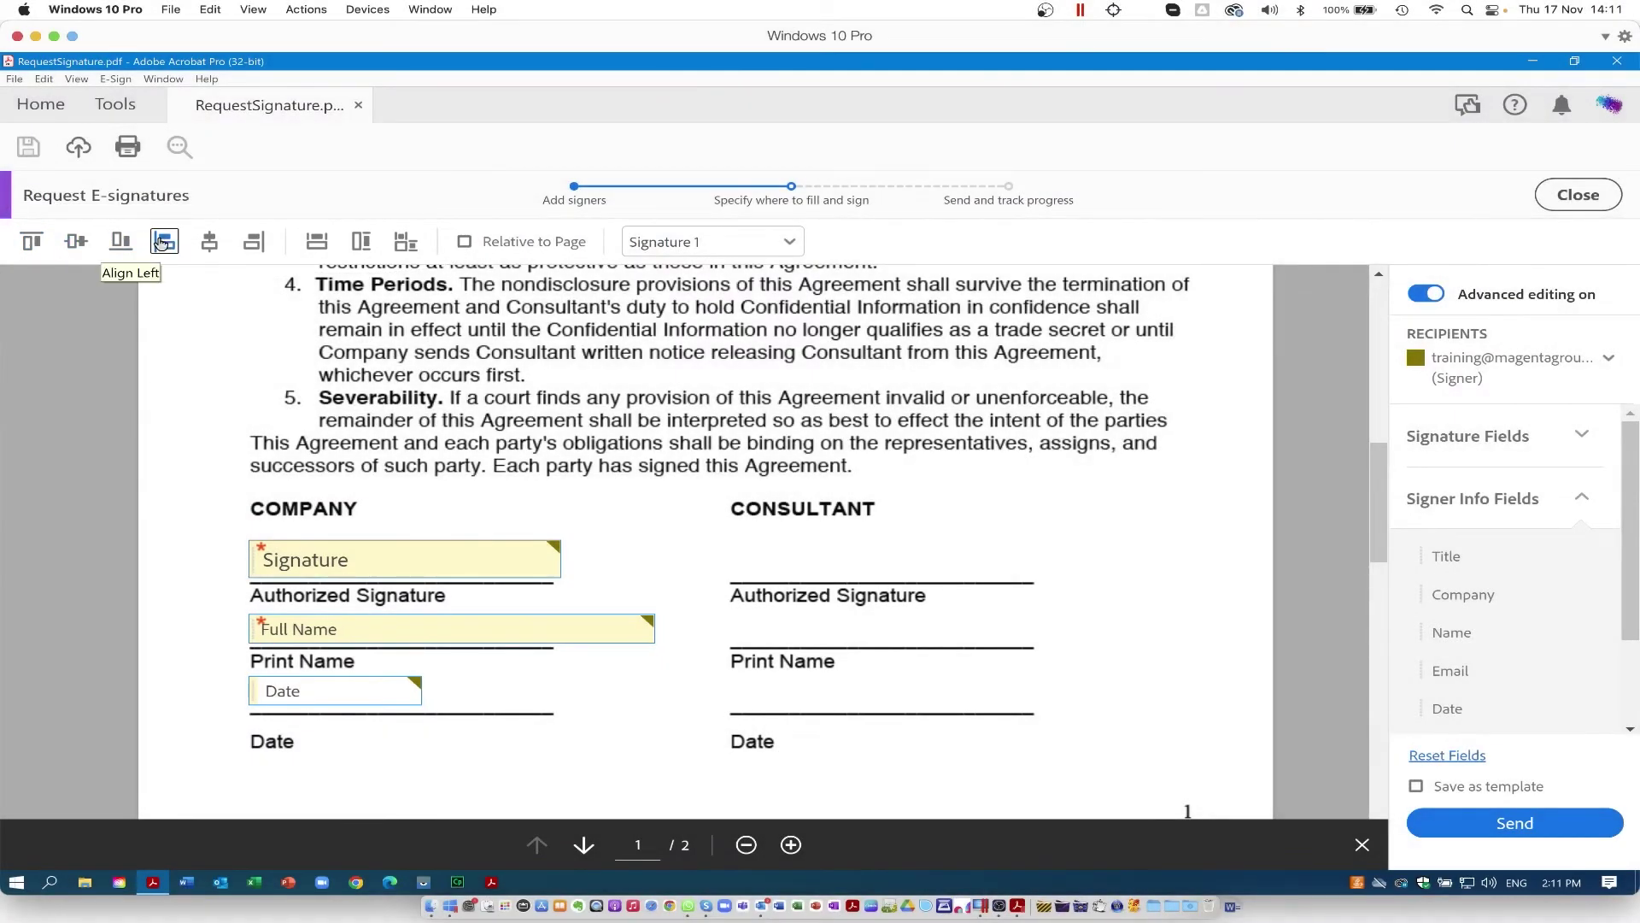
{"action": "left_click", "coordinate": [405, 244]}
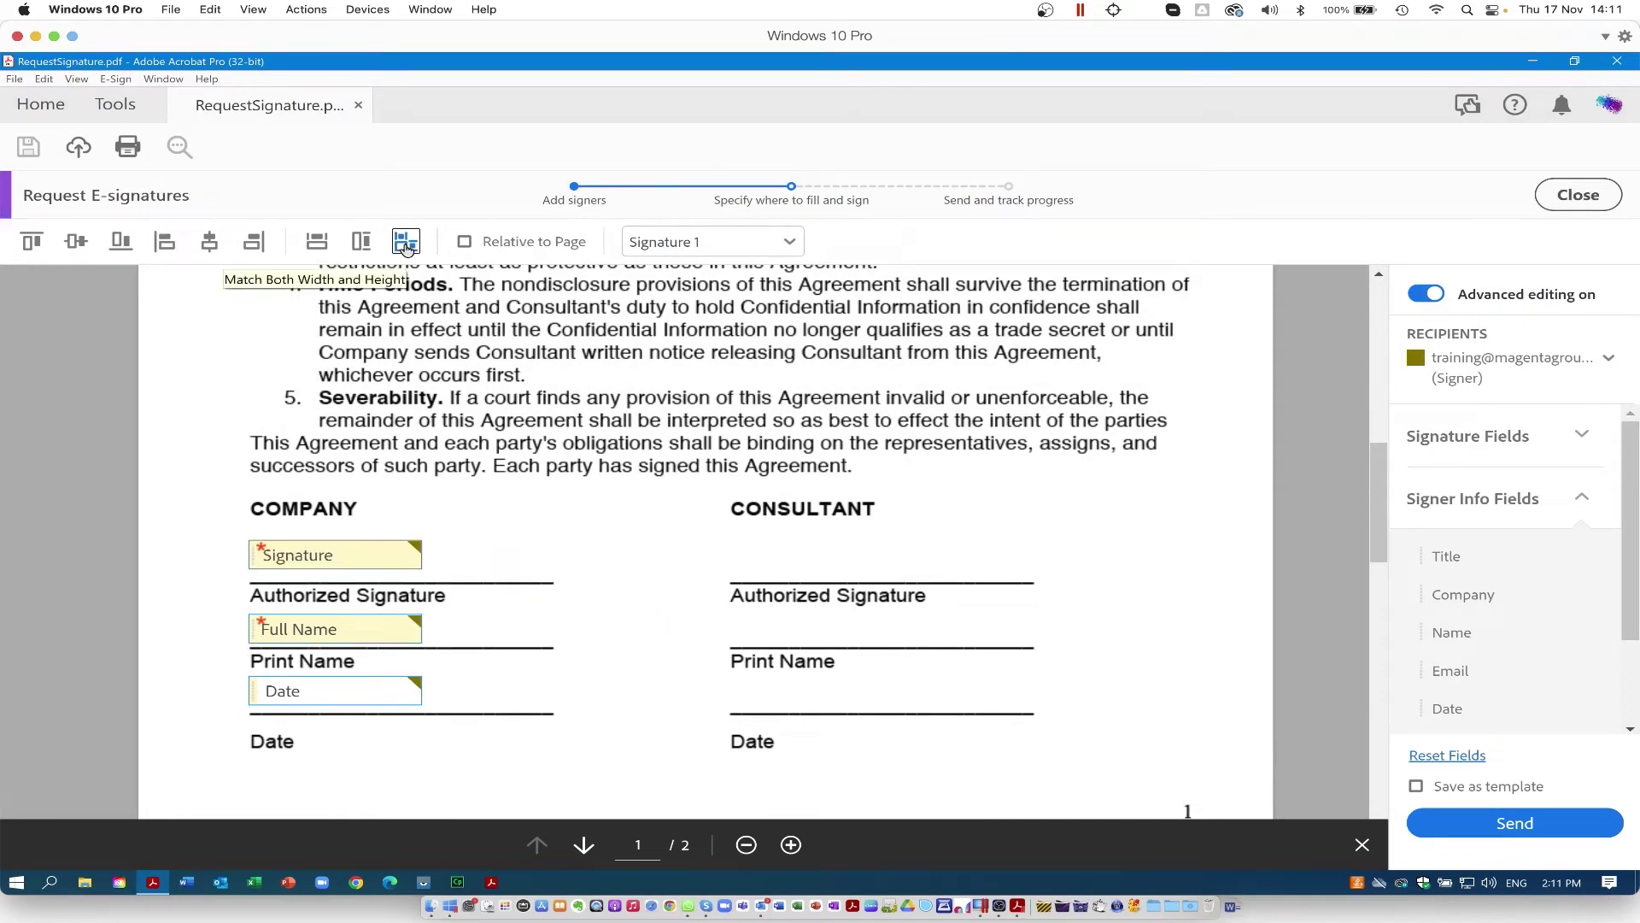
{"action": "left_click", "coordinate": [453, 563]}
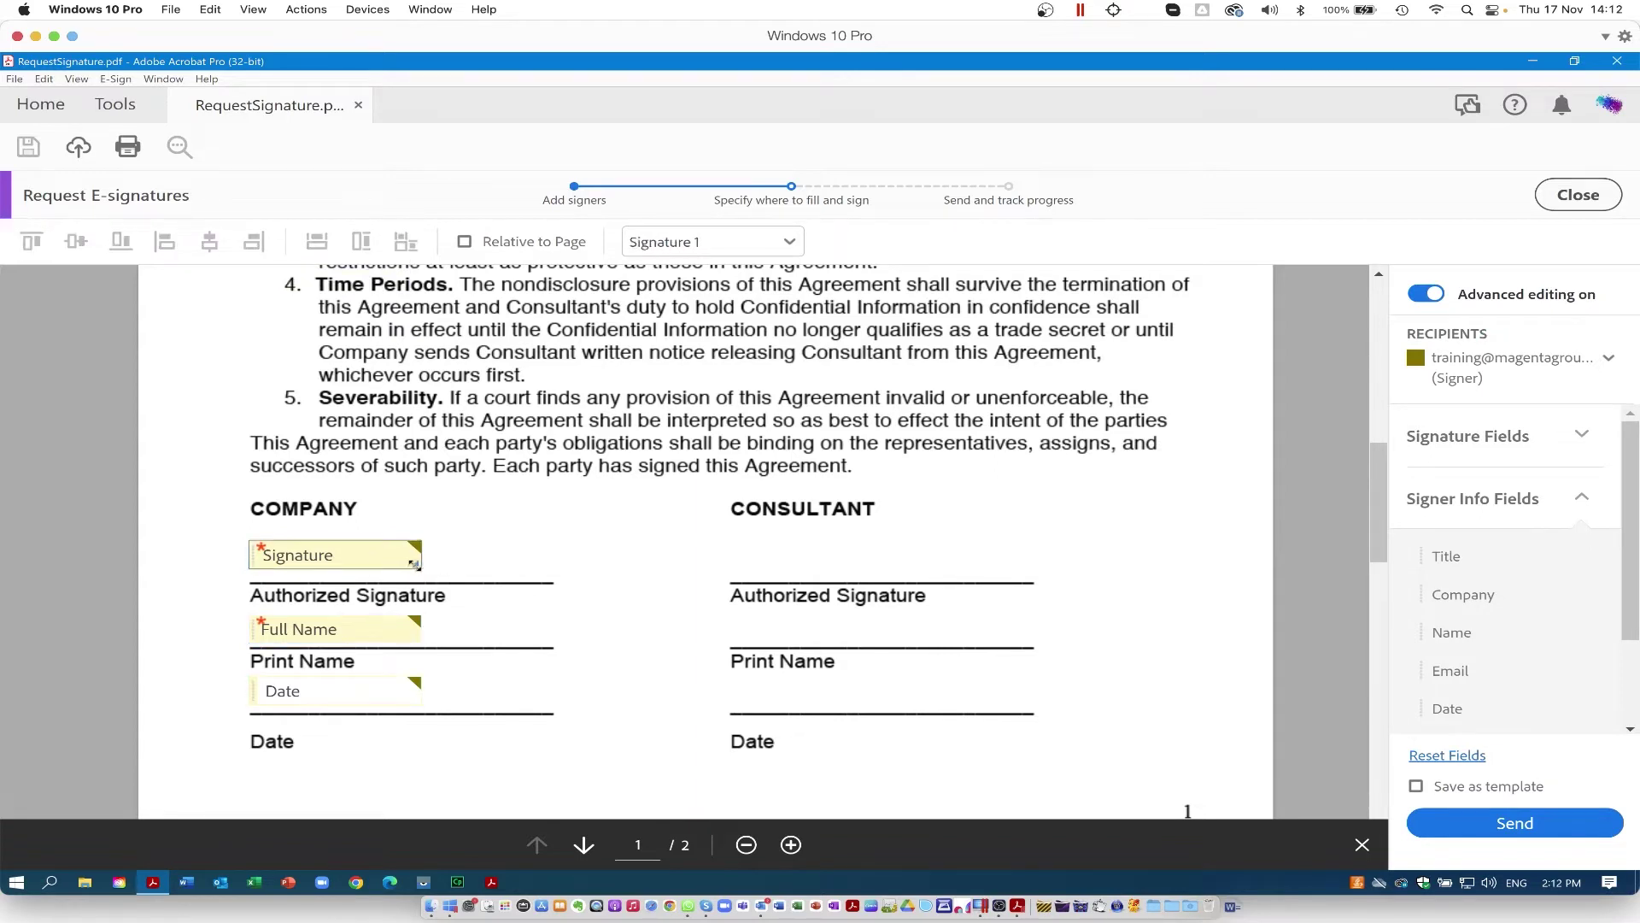
{"action": "left_click_drag", "start_coordinate": [415, 565], "coordinate": [546, 580]}
{"action": "left_click", "coordinate": [529, 630]}
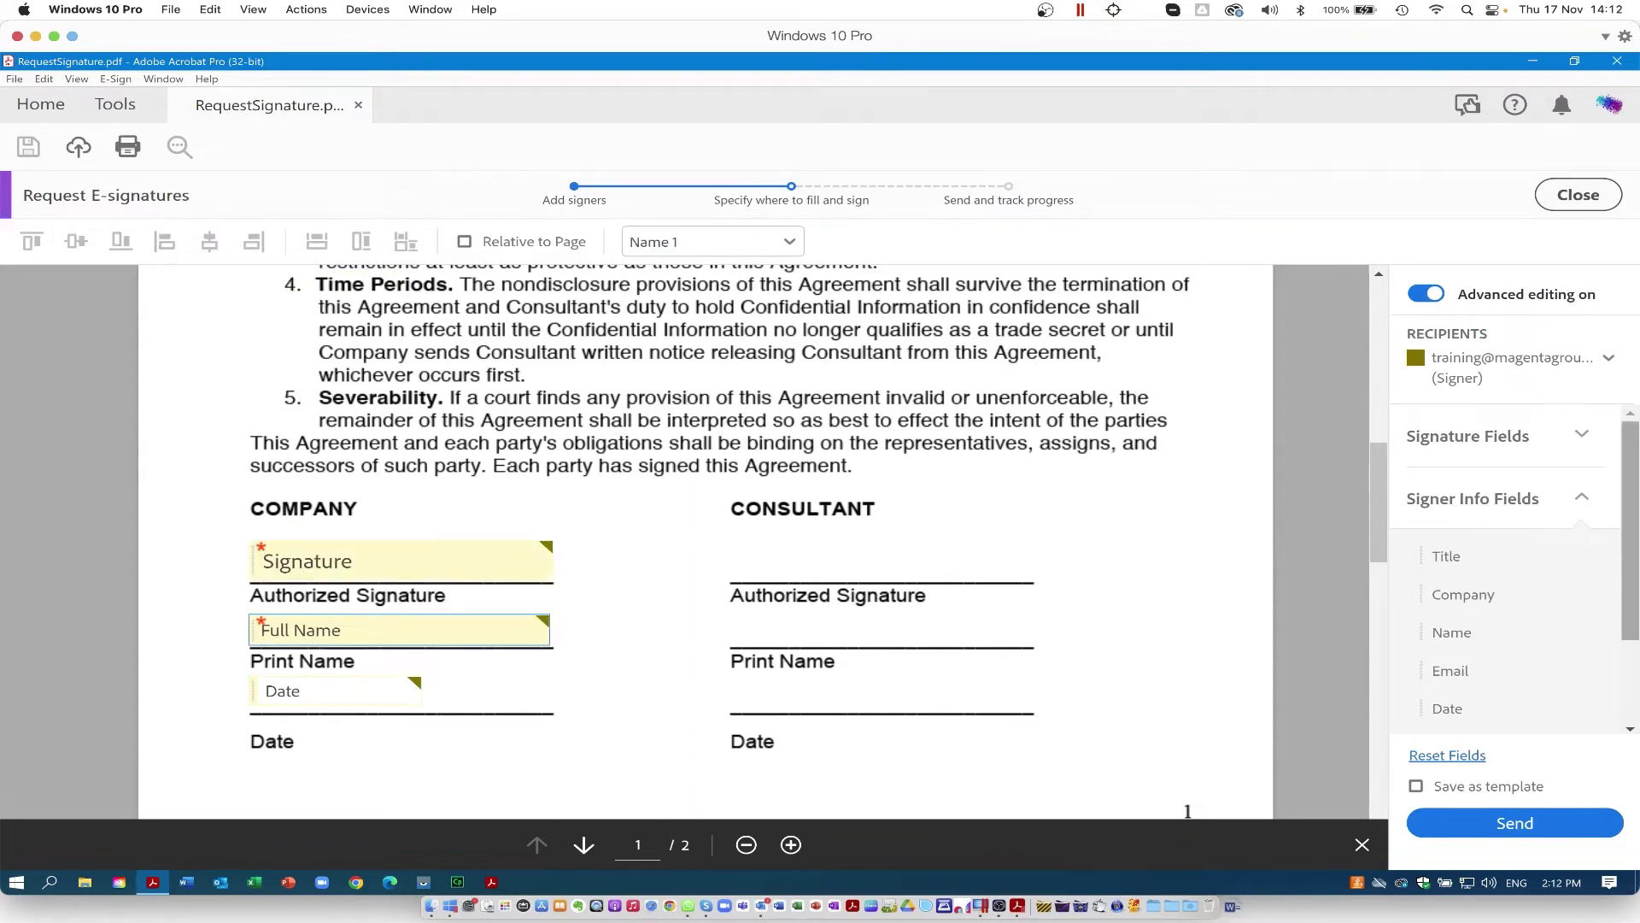
{"action": "left_click", "coordinate": [1564, 515]}
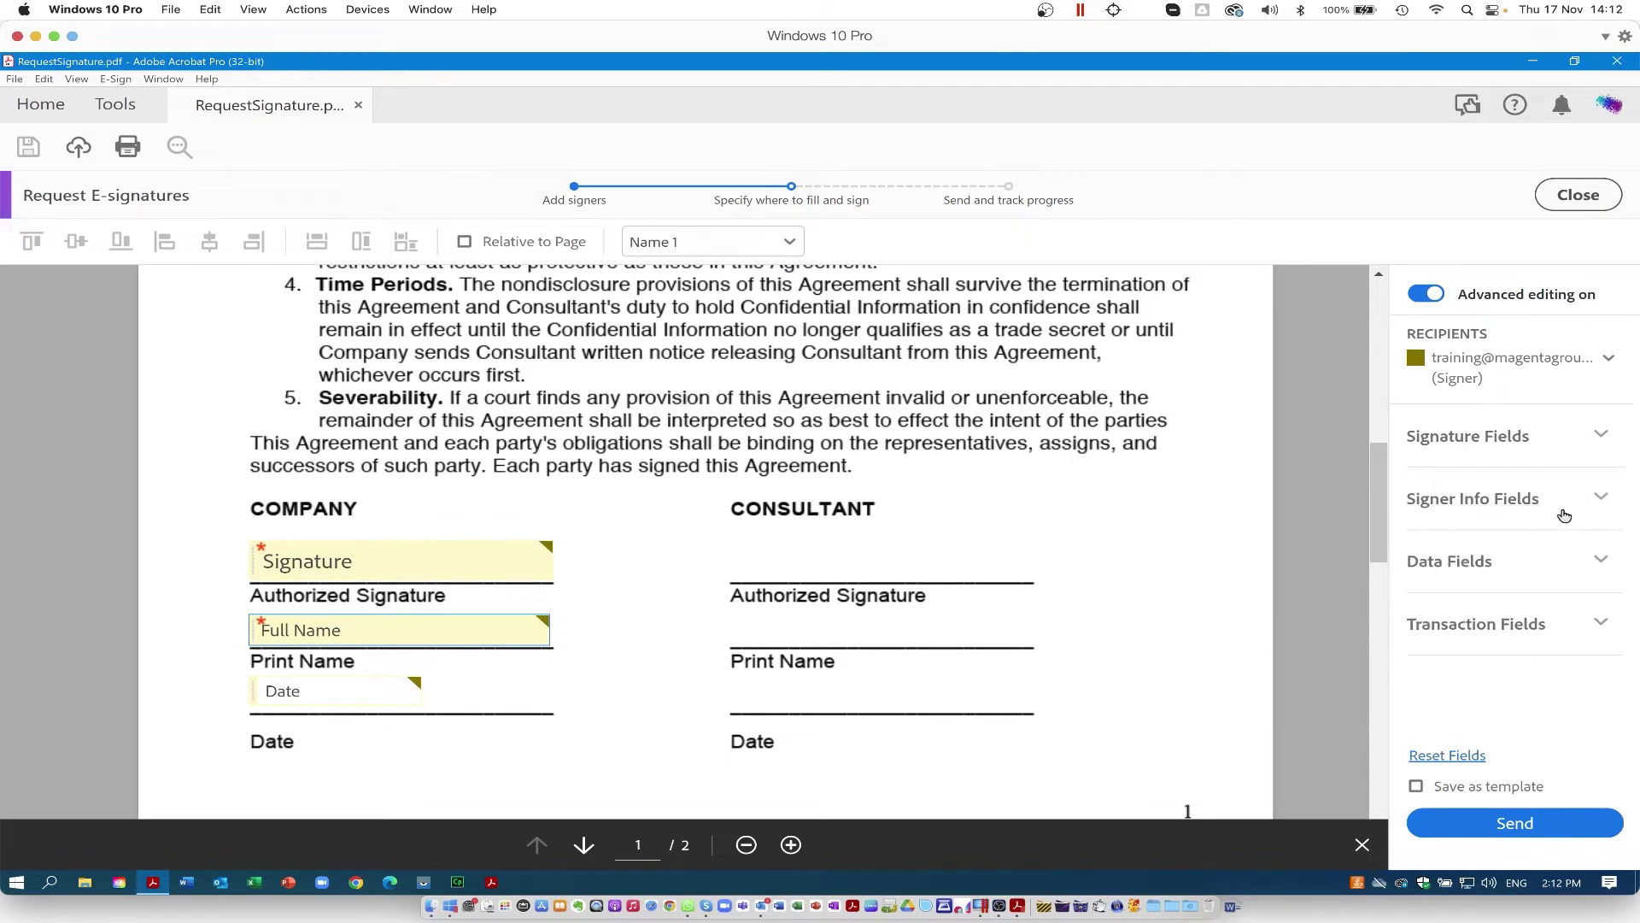
Step: Add a Transaction Number field below the signature block, repeated on every page, then disable Advanced editing
{"action": "left_click", "coordinate": [1603, 561]}
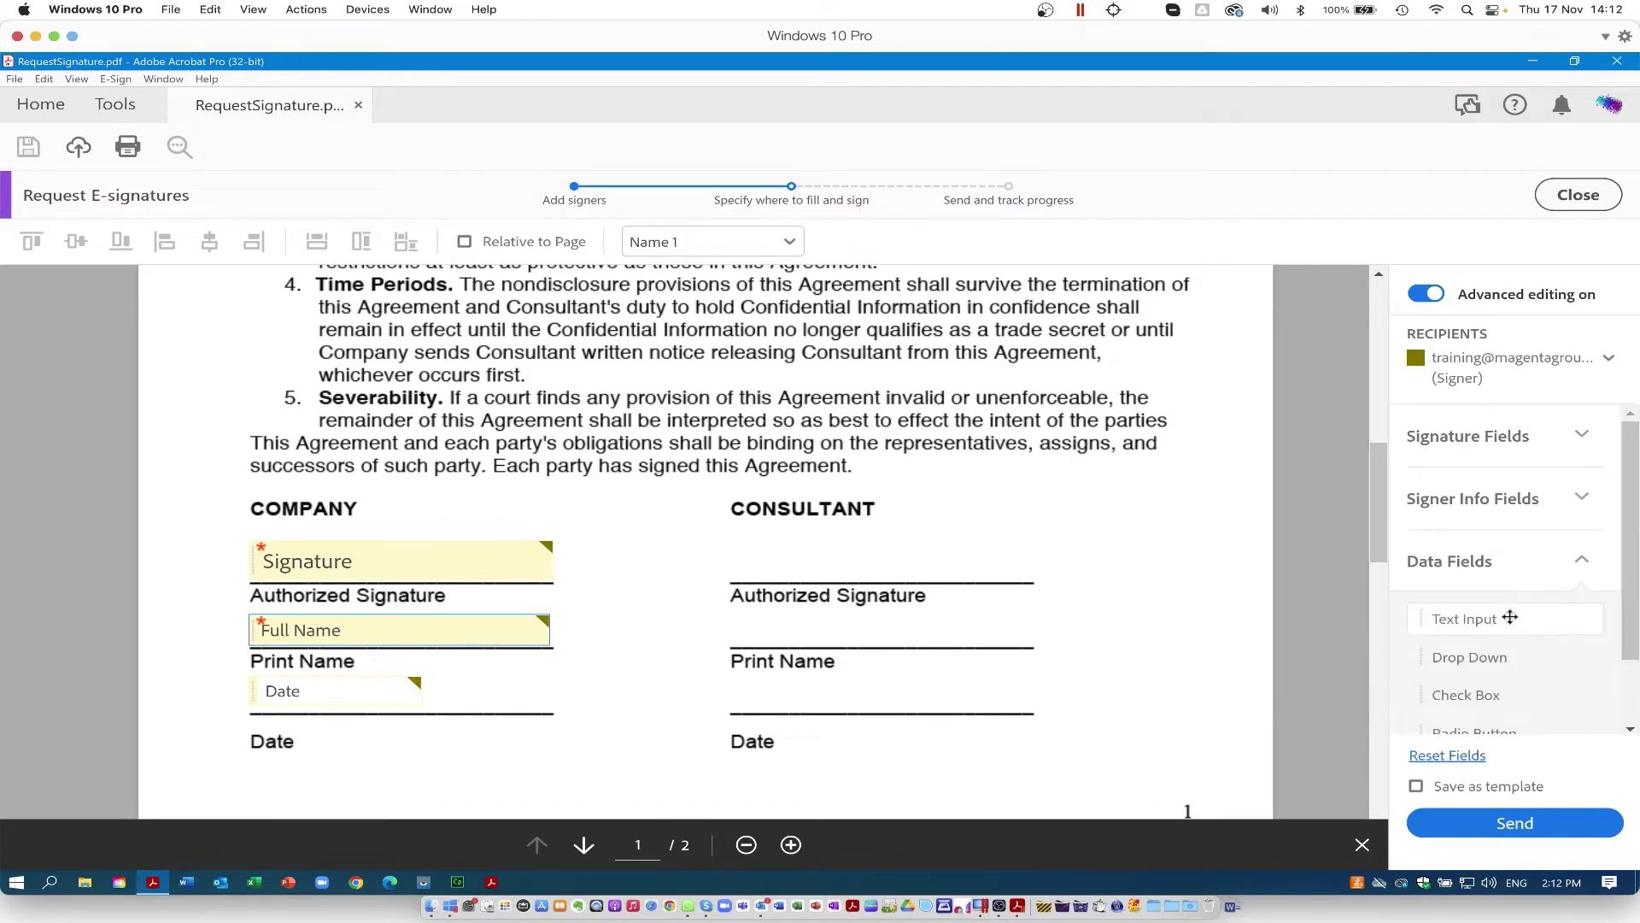
{"action": "scroll", "coordinate": [1497, 645], "scroll_direction": "down", "scroll_amount": 2}
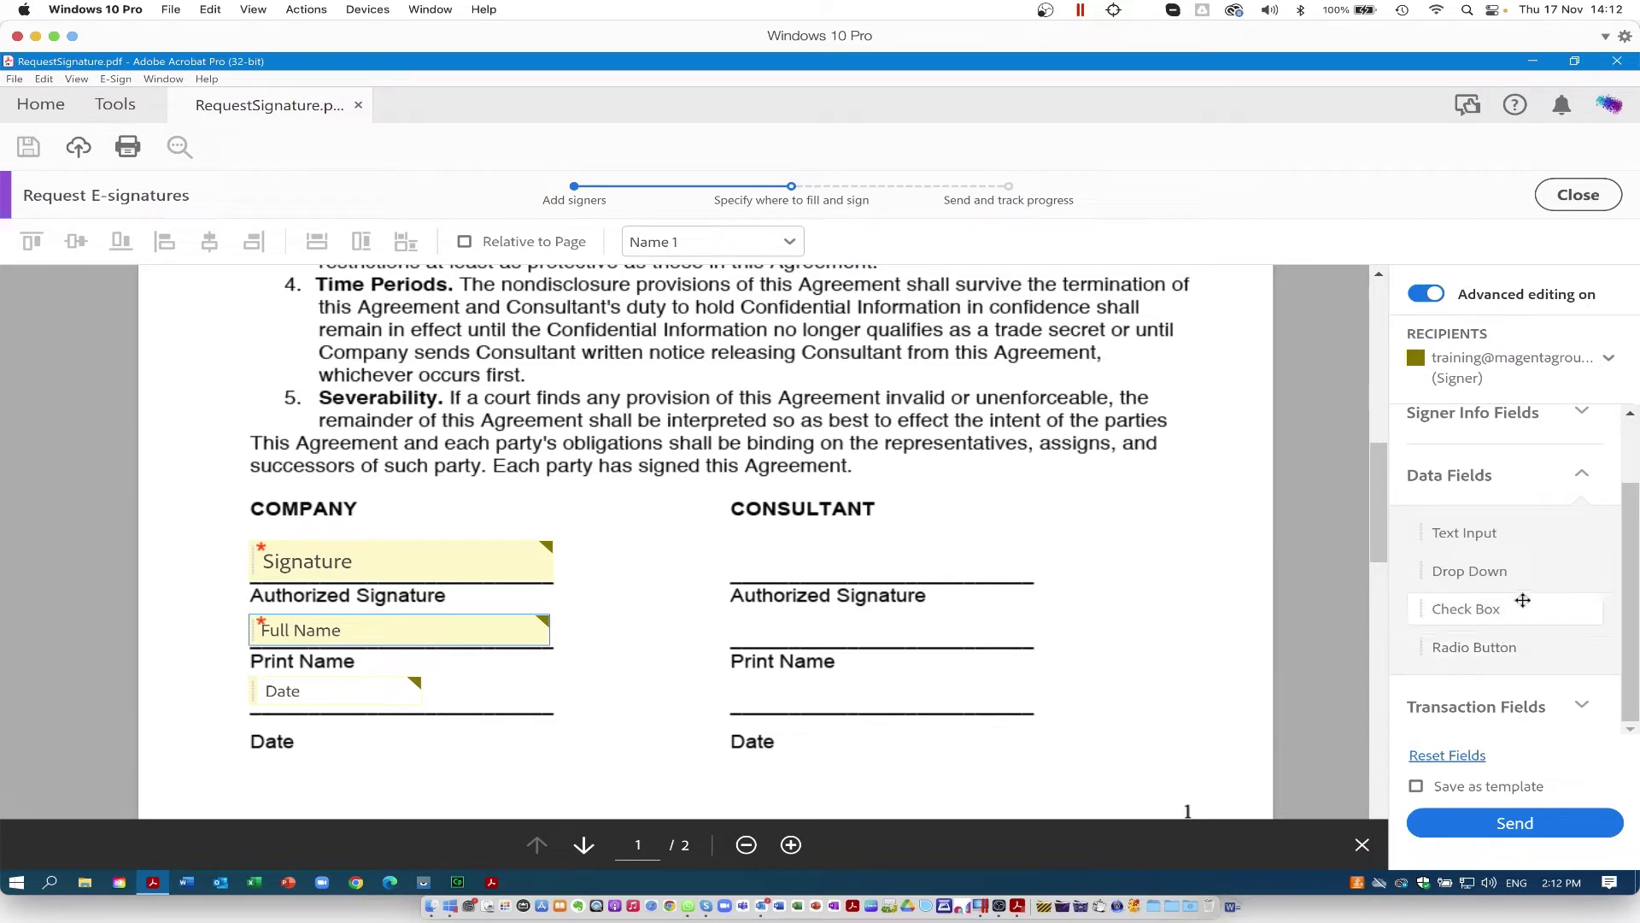
{"action": "left_click", "coordinate": [1583, 479]}
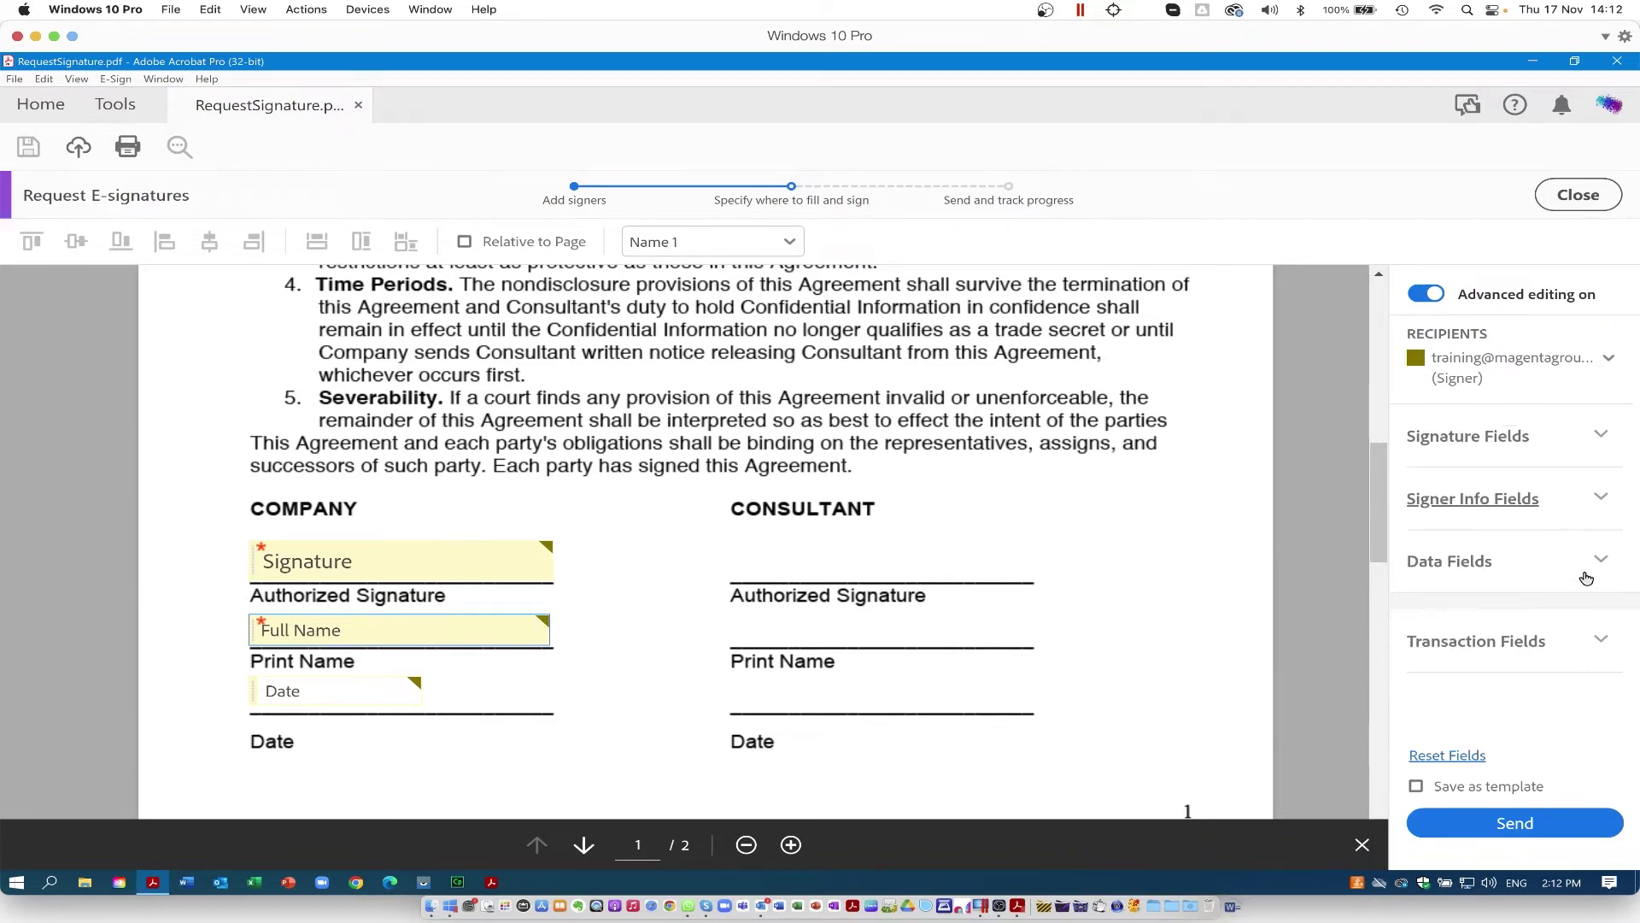
{"action": "left_click", "coordinate": [1599, 627]}
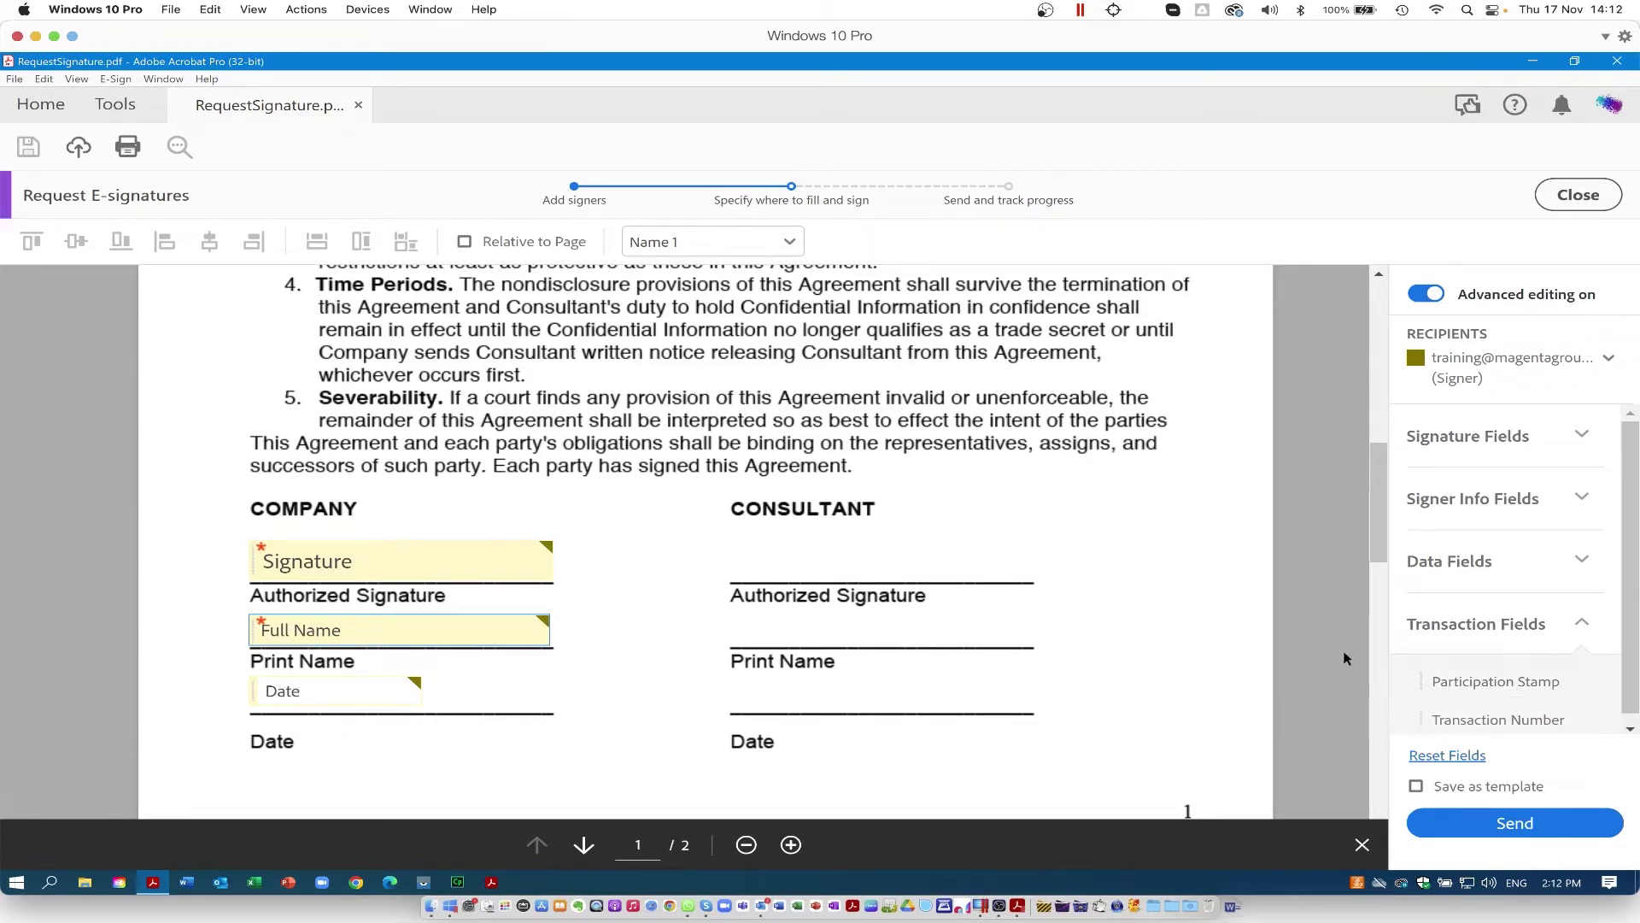
{"action": "left_click_drag", "start_coordinate": [1376, 532], "coordinate": [1376, 556]}
{"action": "left_click_drag", "start_coordinate": [1489, 719], "coordinate": [245, 677]}
{"action": "left_click", "coordinate": [253, 675]}
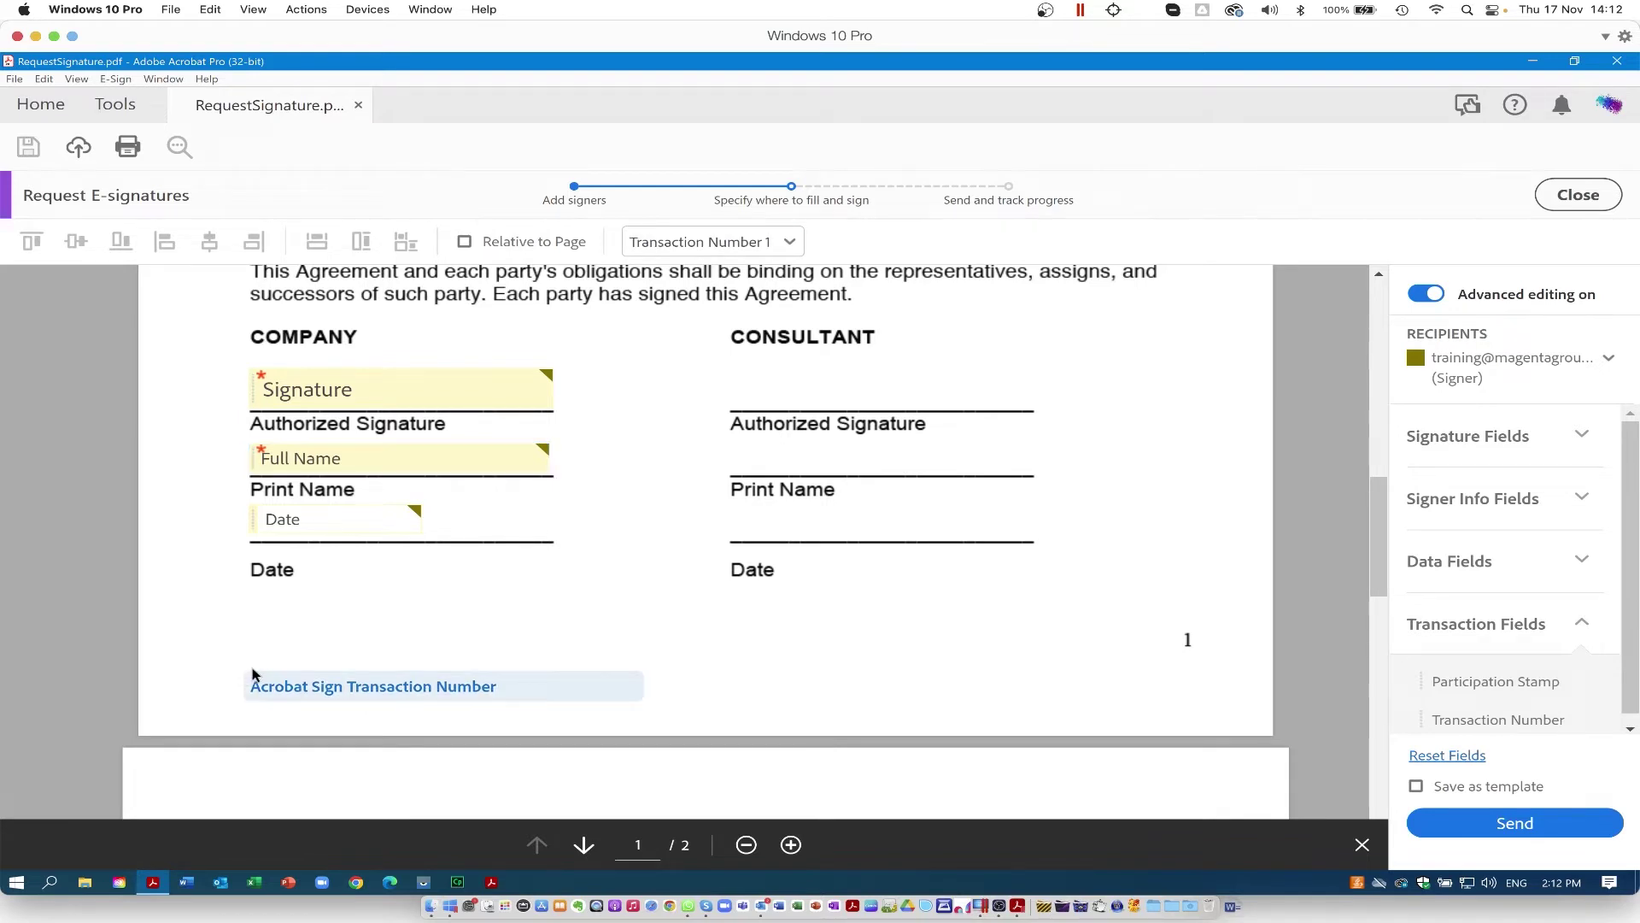
{"action": "right_click", "coordinate": [461, 687]}
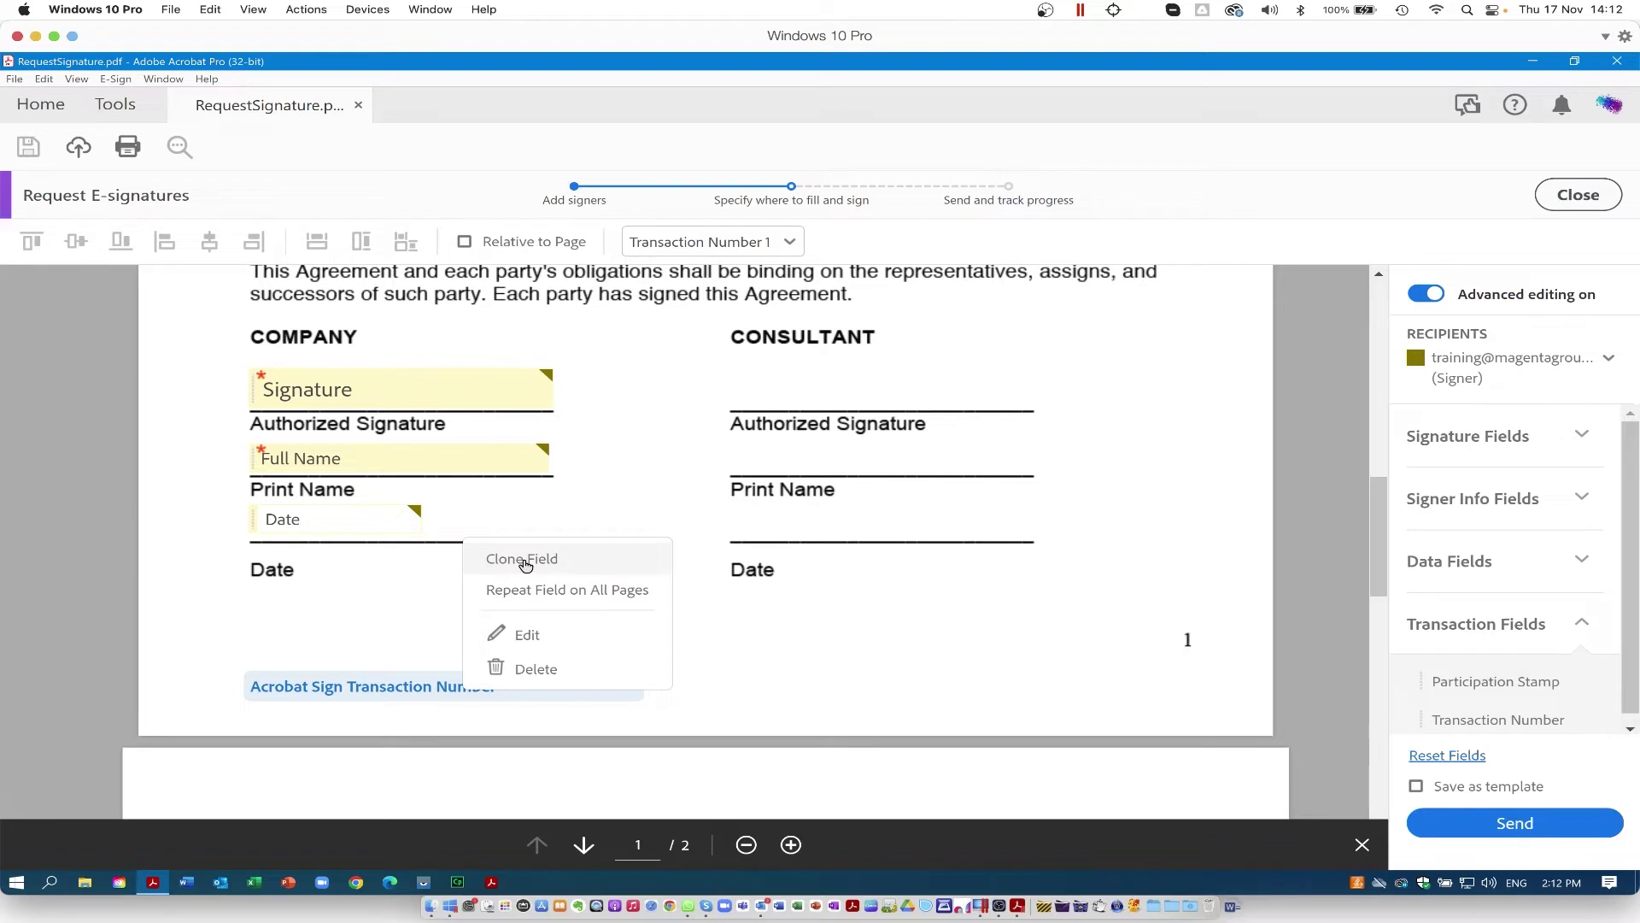
{"action": "left_click", "coordinate": [533, 592]}
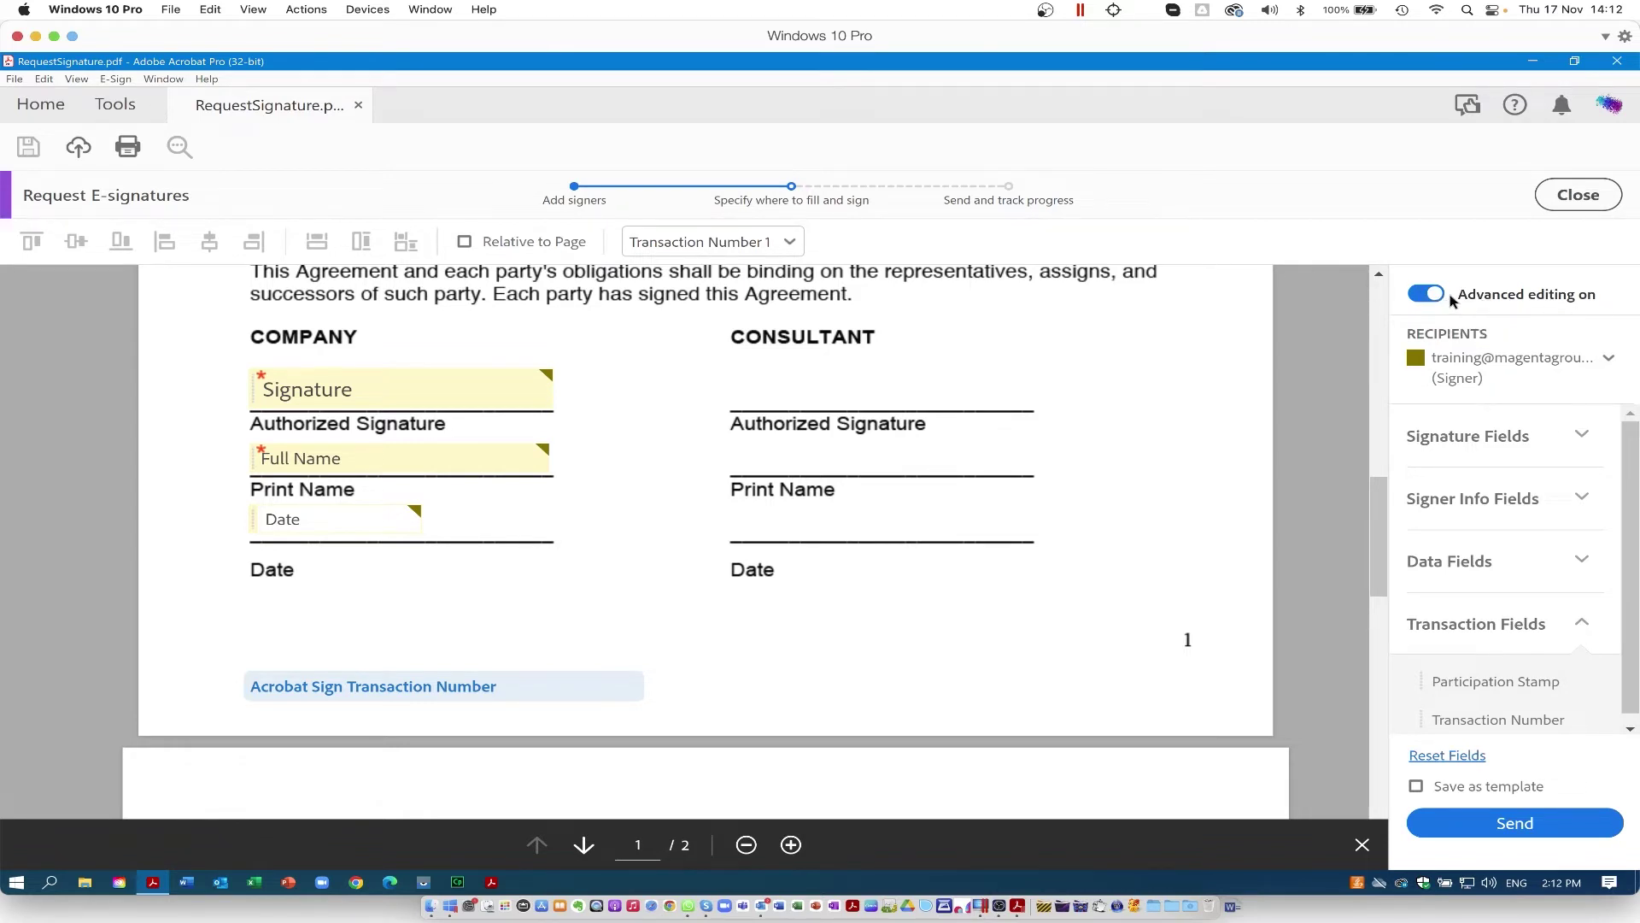
{"action": "left_click", "coordinate": [1438, 296]}
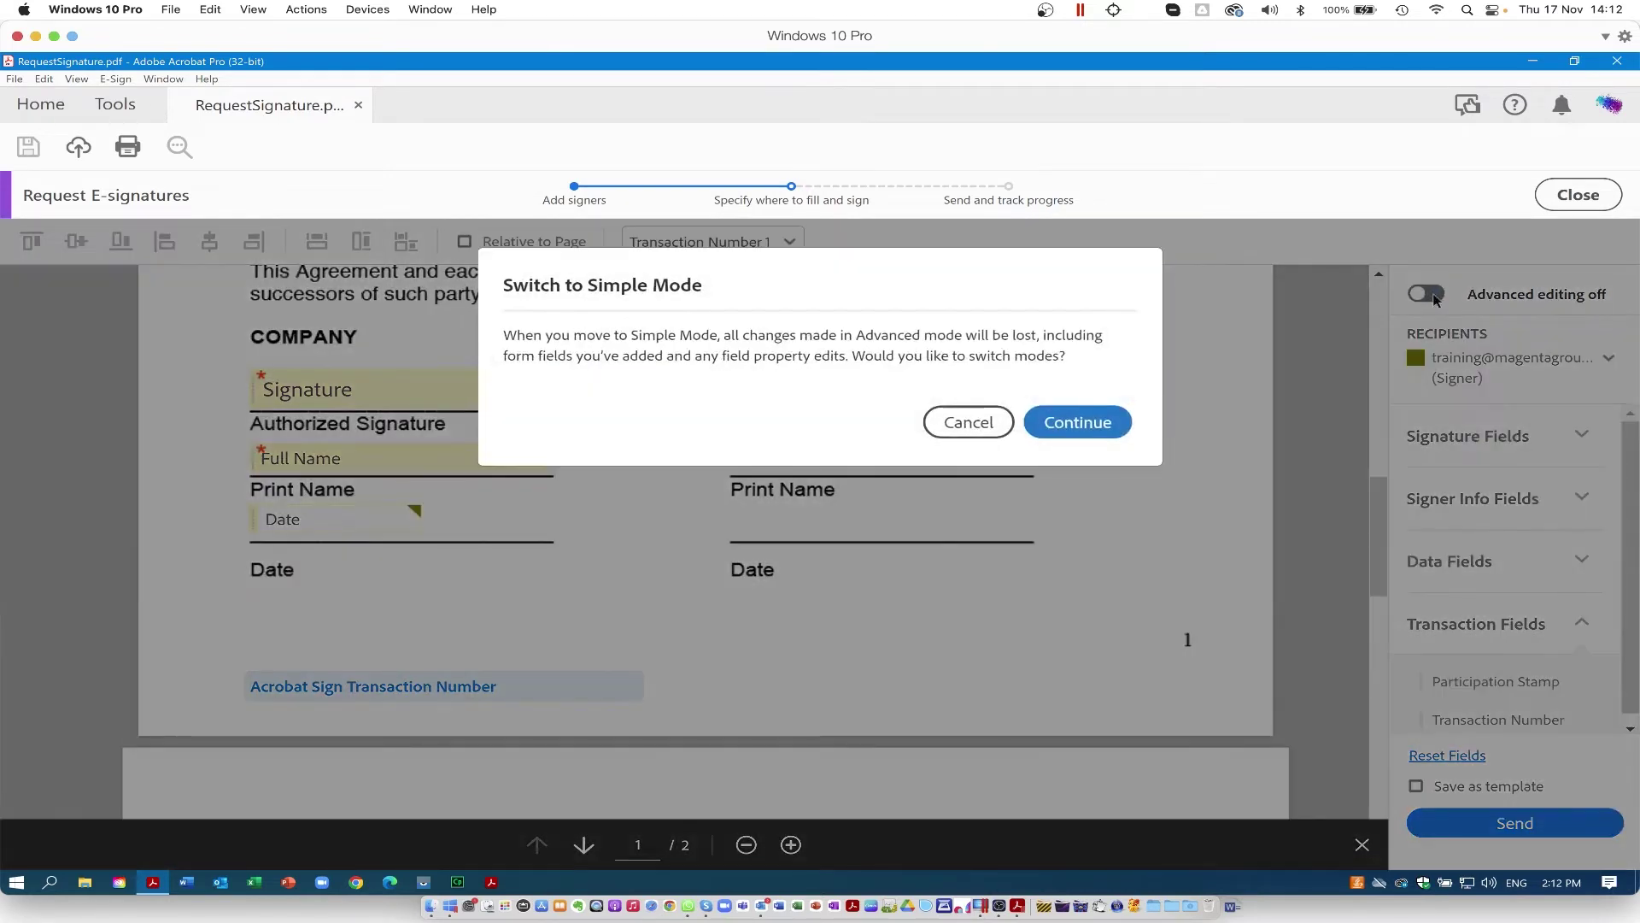
Step: Confirm Continue to switch to simple mode, discarding the advanced-mode fields
{"action": "left_click", "coordinate": [1069, 416]}
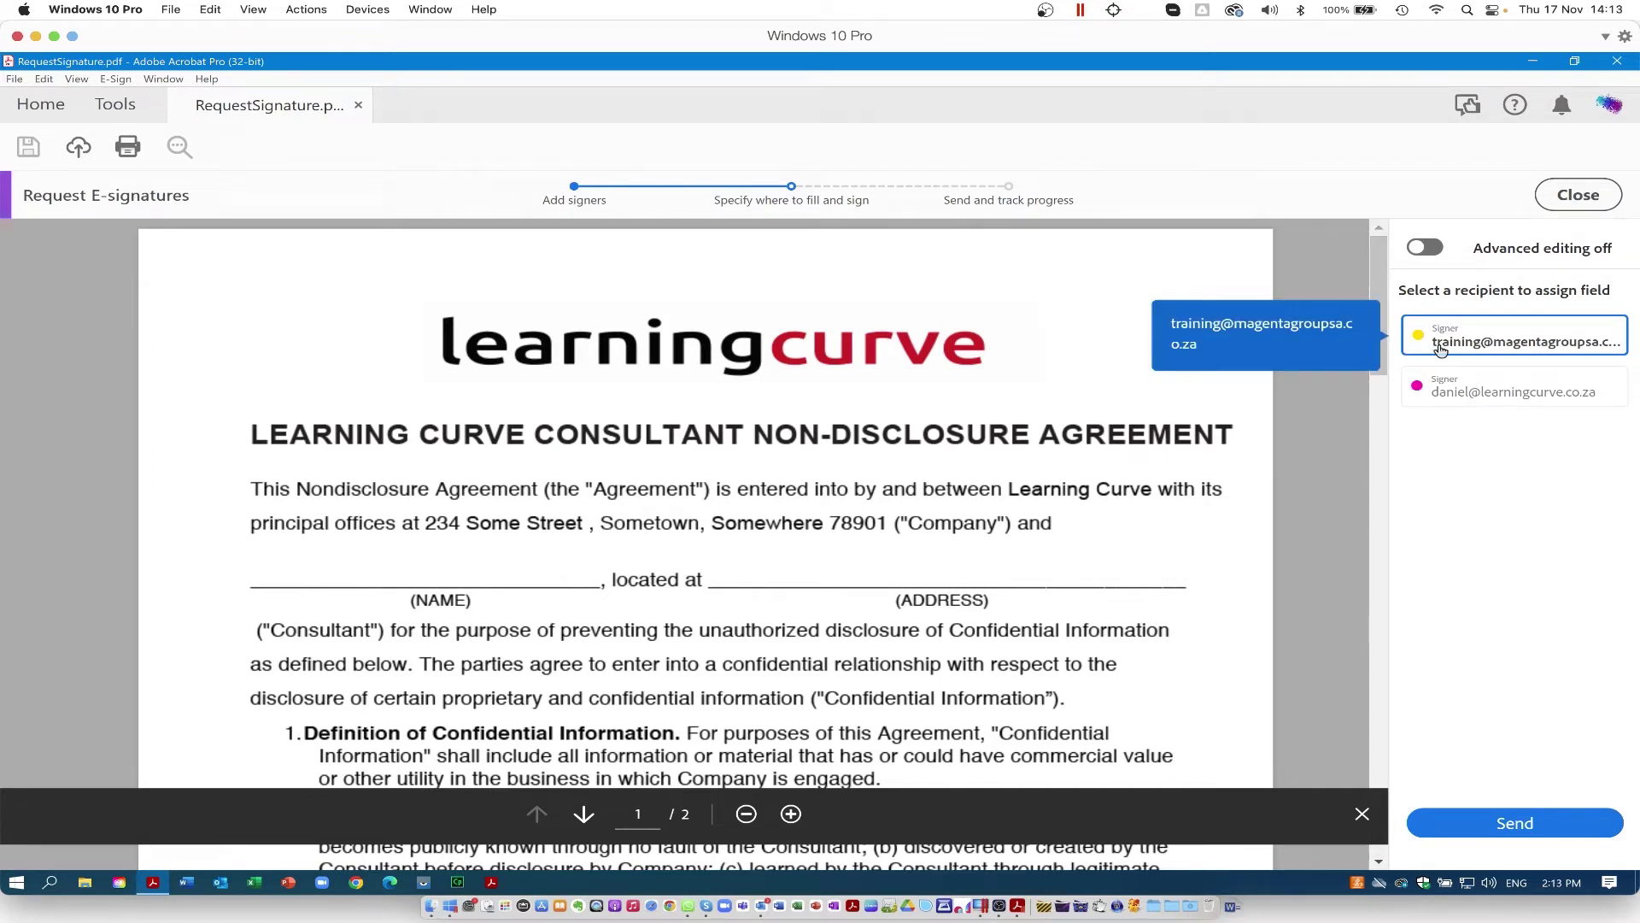
Step: Place a first-signer text field on the NAME line and widen it along the line
{"action": "left_click", "coordinate": [377, 568]}
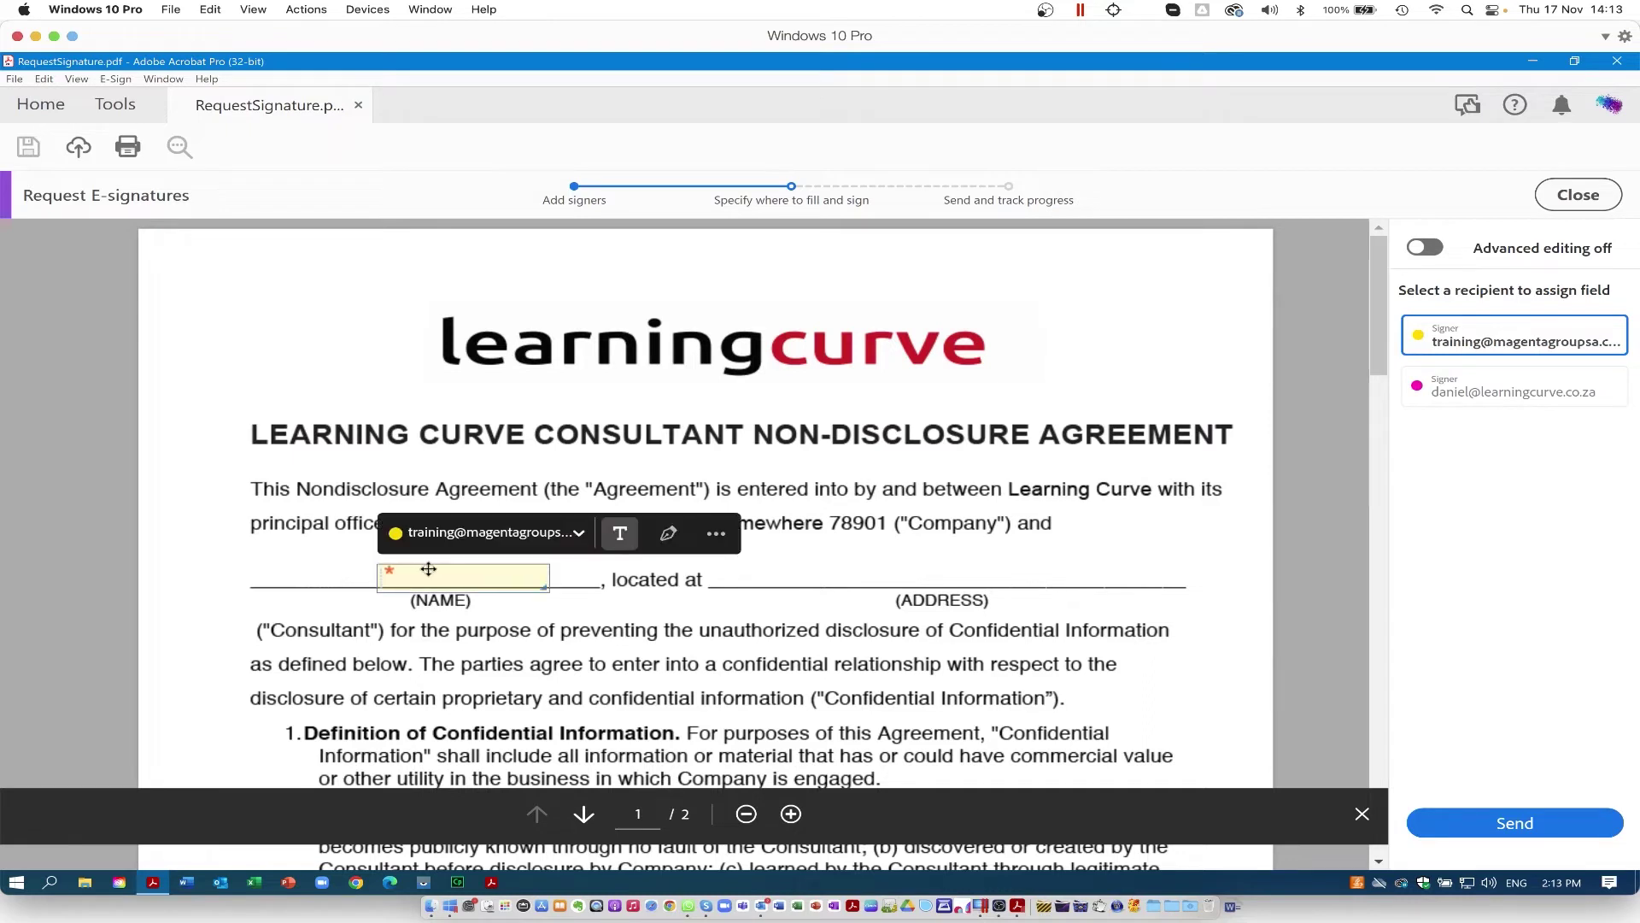
{"action": "left_click_drag", "start_coordinate": [416, 577], "coordinate": [293, 564]}
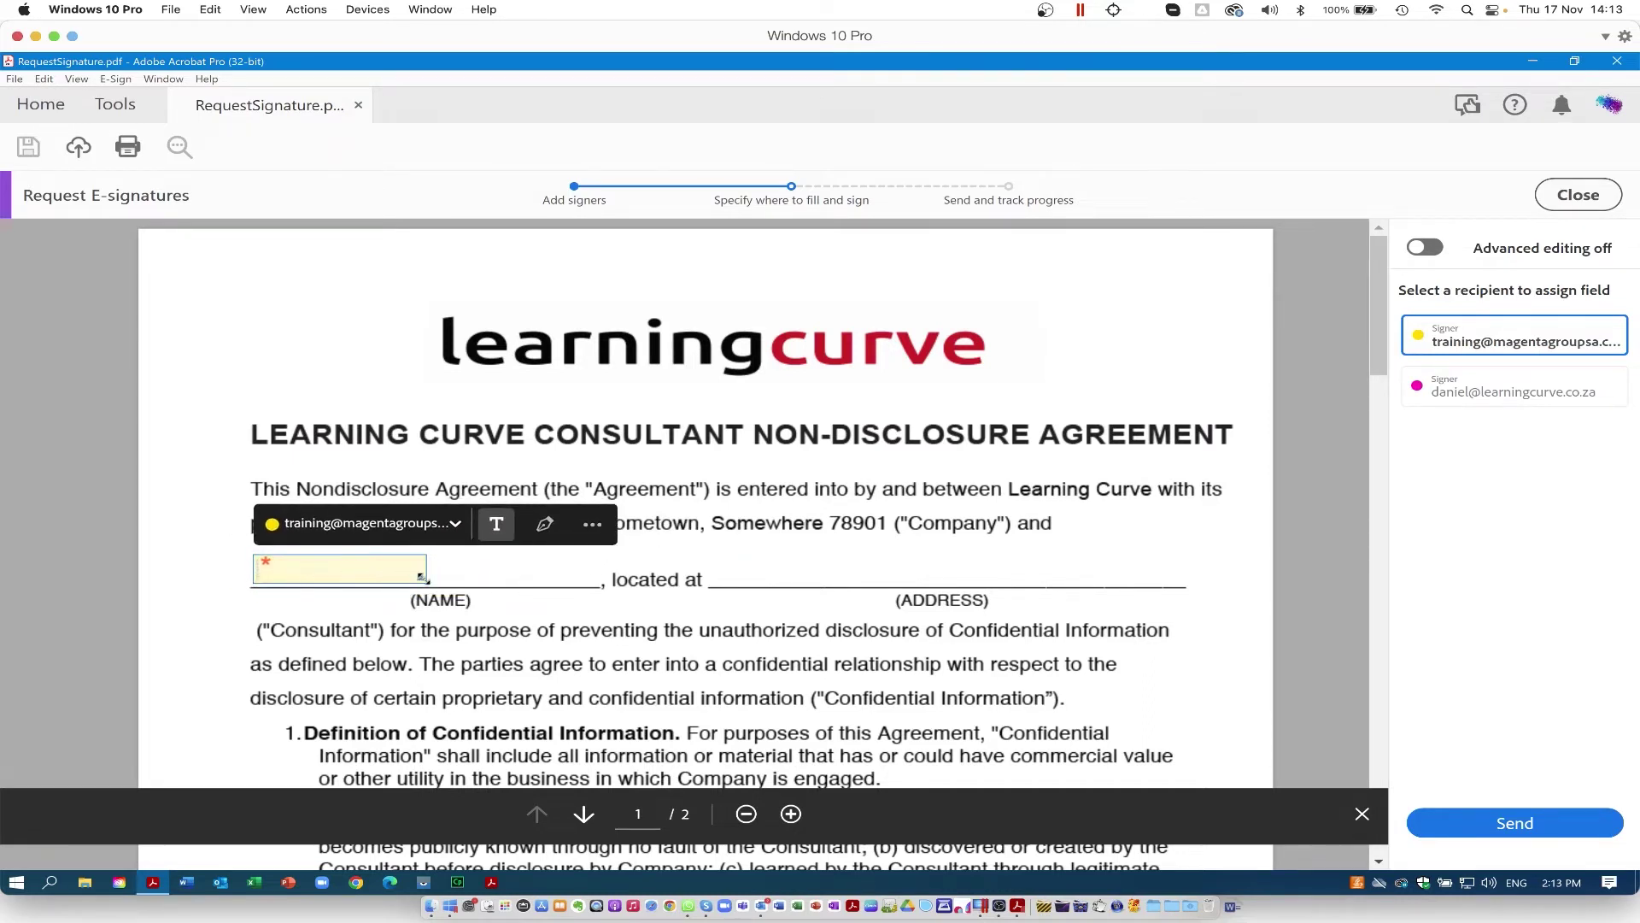
{"action": "left_click_drag", "start_coordinate": [487, 577], "coordinate": [589, 579]}
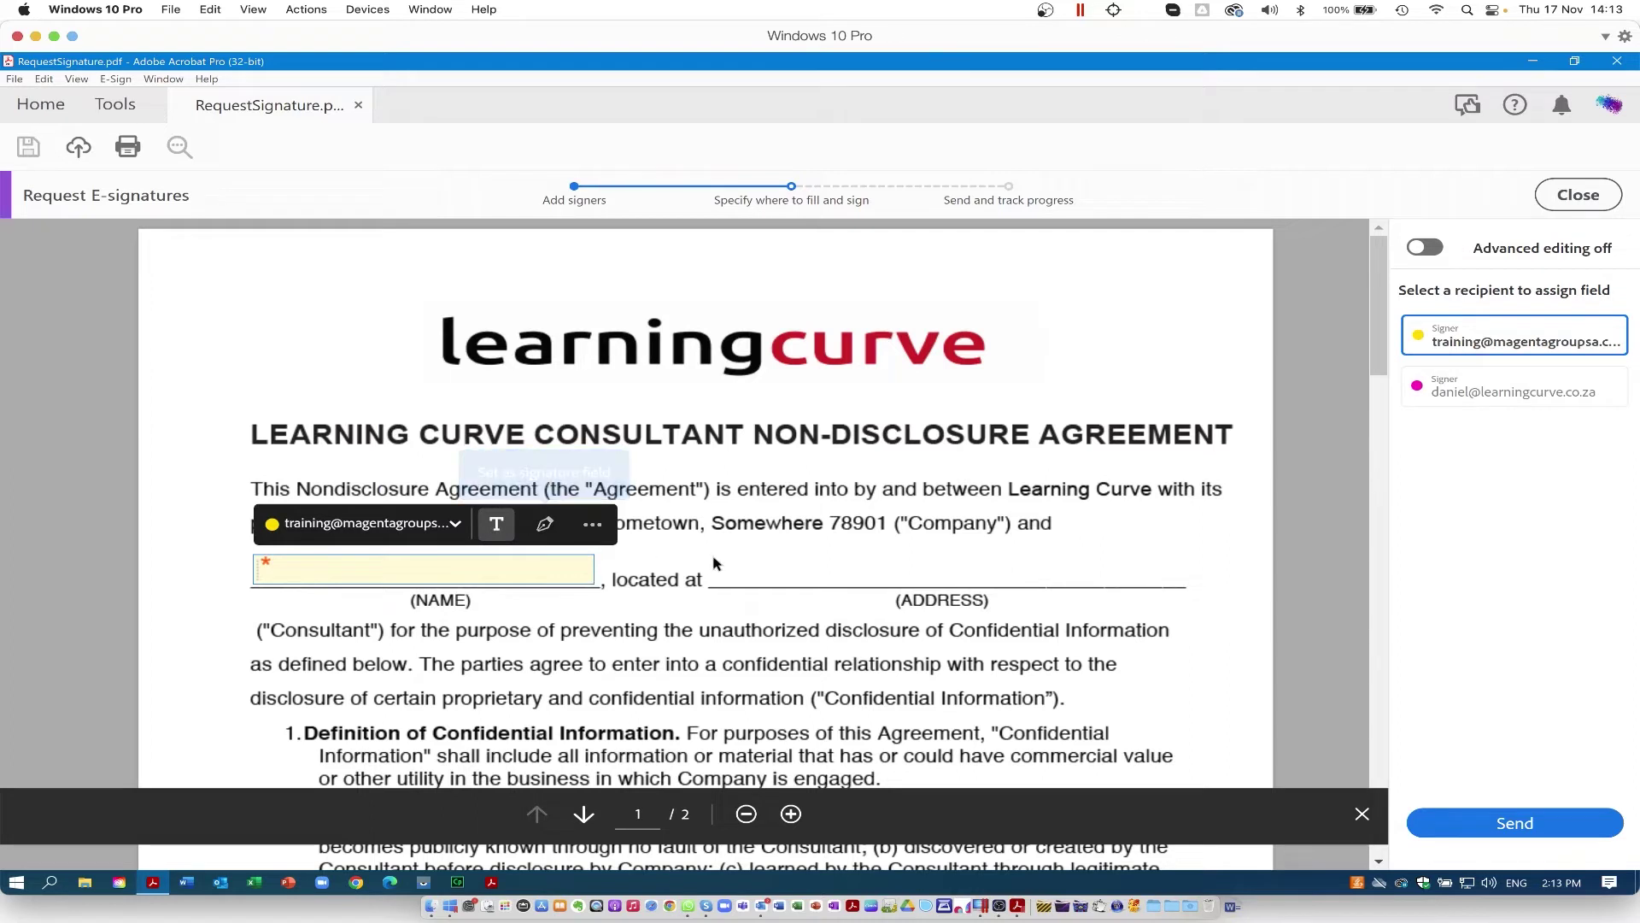
Step: Add a first-signer text field on the ADDRESS line, stretched across the line and made taller
{"action": "left_click", "coordinate": [739, 574]}
{"action": "left_click_drag", "start_coordinate": [737, 578], "coordinate": [714, 565]}
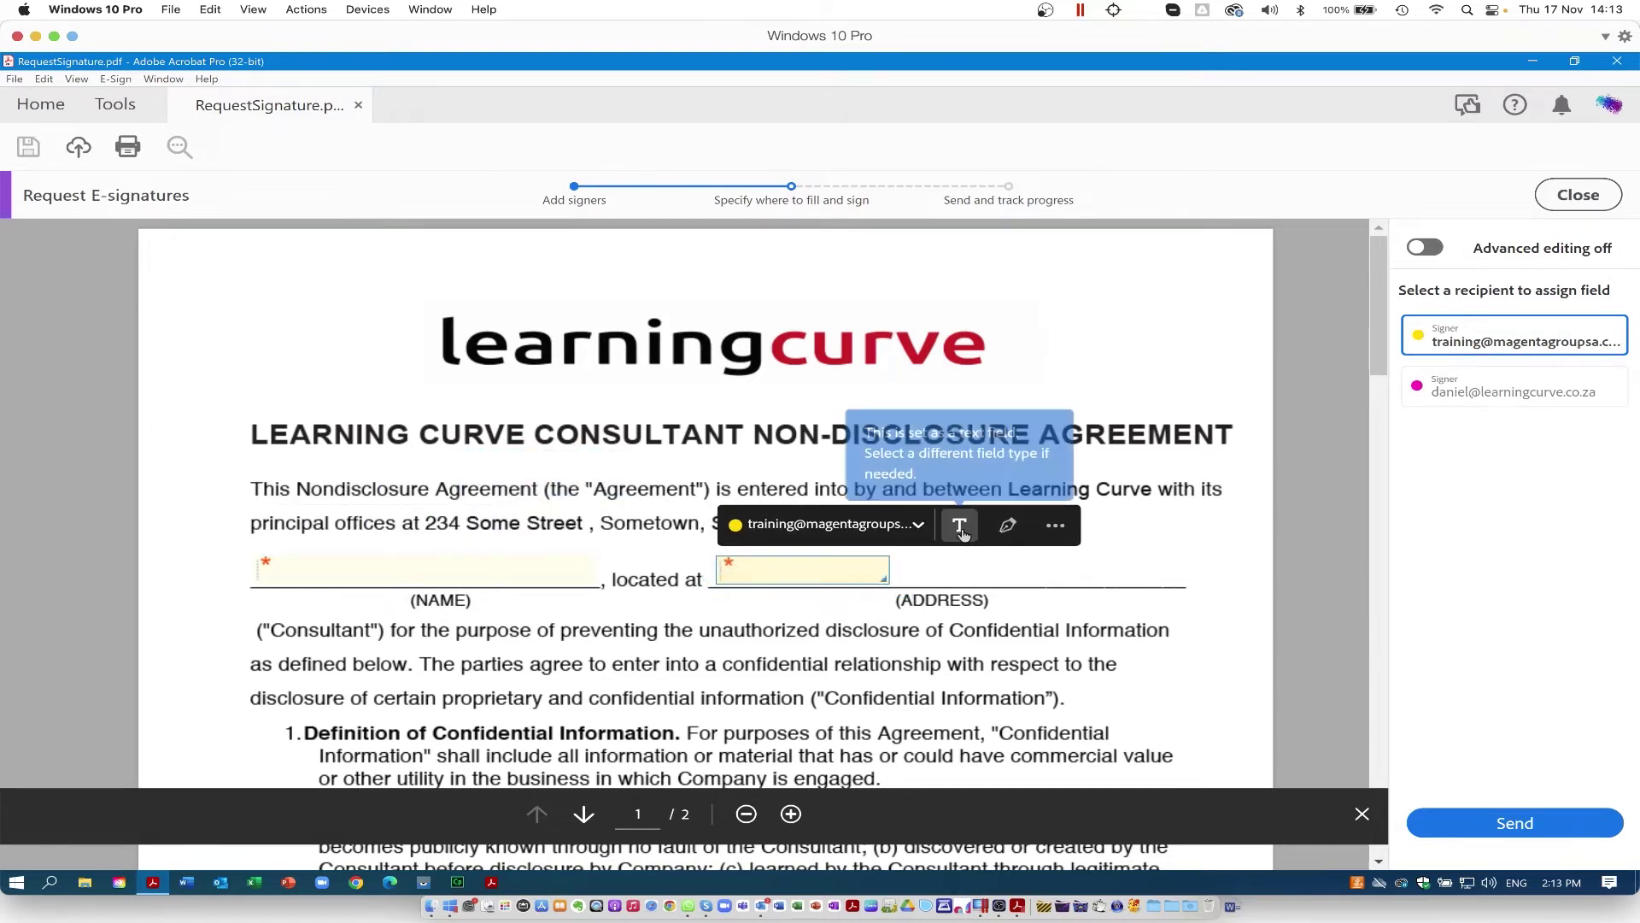
{"action": "left_click", "coordinate": [1058, 531]}
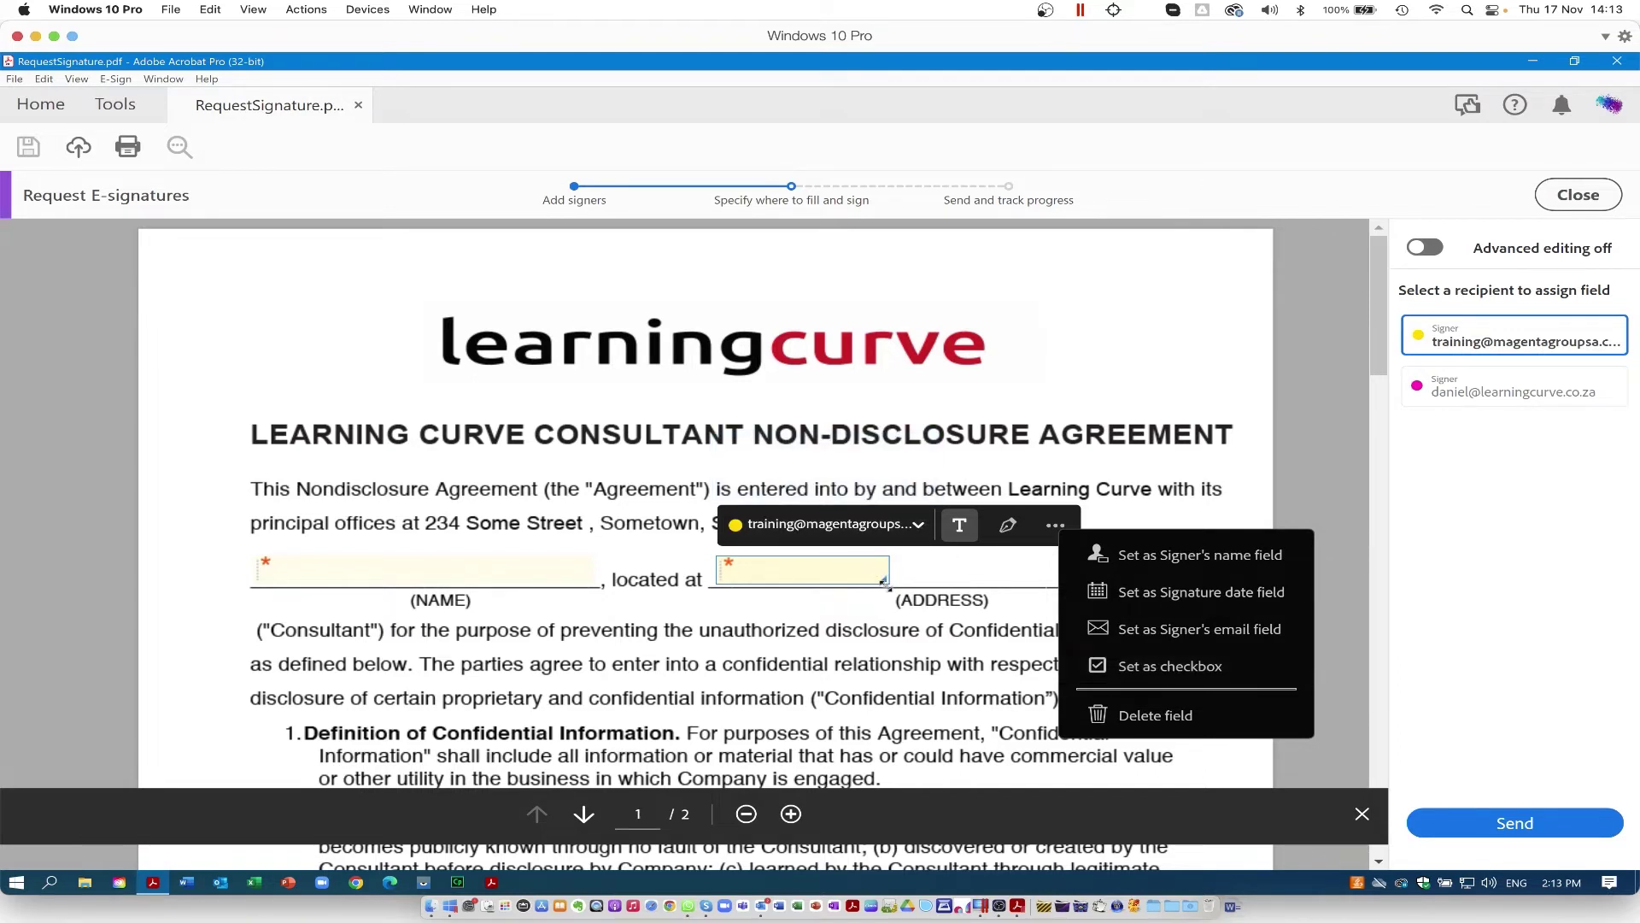
{"action": "left_click_drag", "start_coordinate": [885, 579], "coordinate": [1102, 567]}
{"action": "left_click_drag", "start_coordinate": [1179, 572], "coordinate": [1186, 585]}
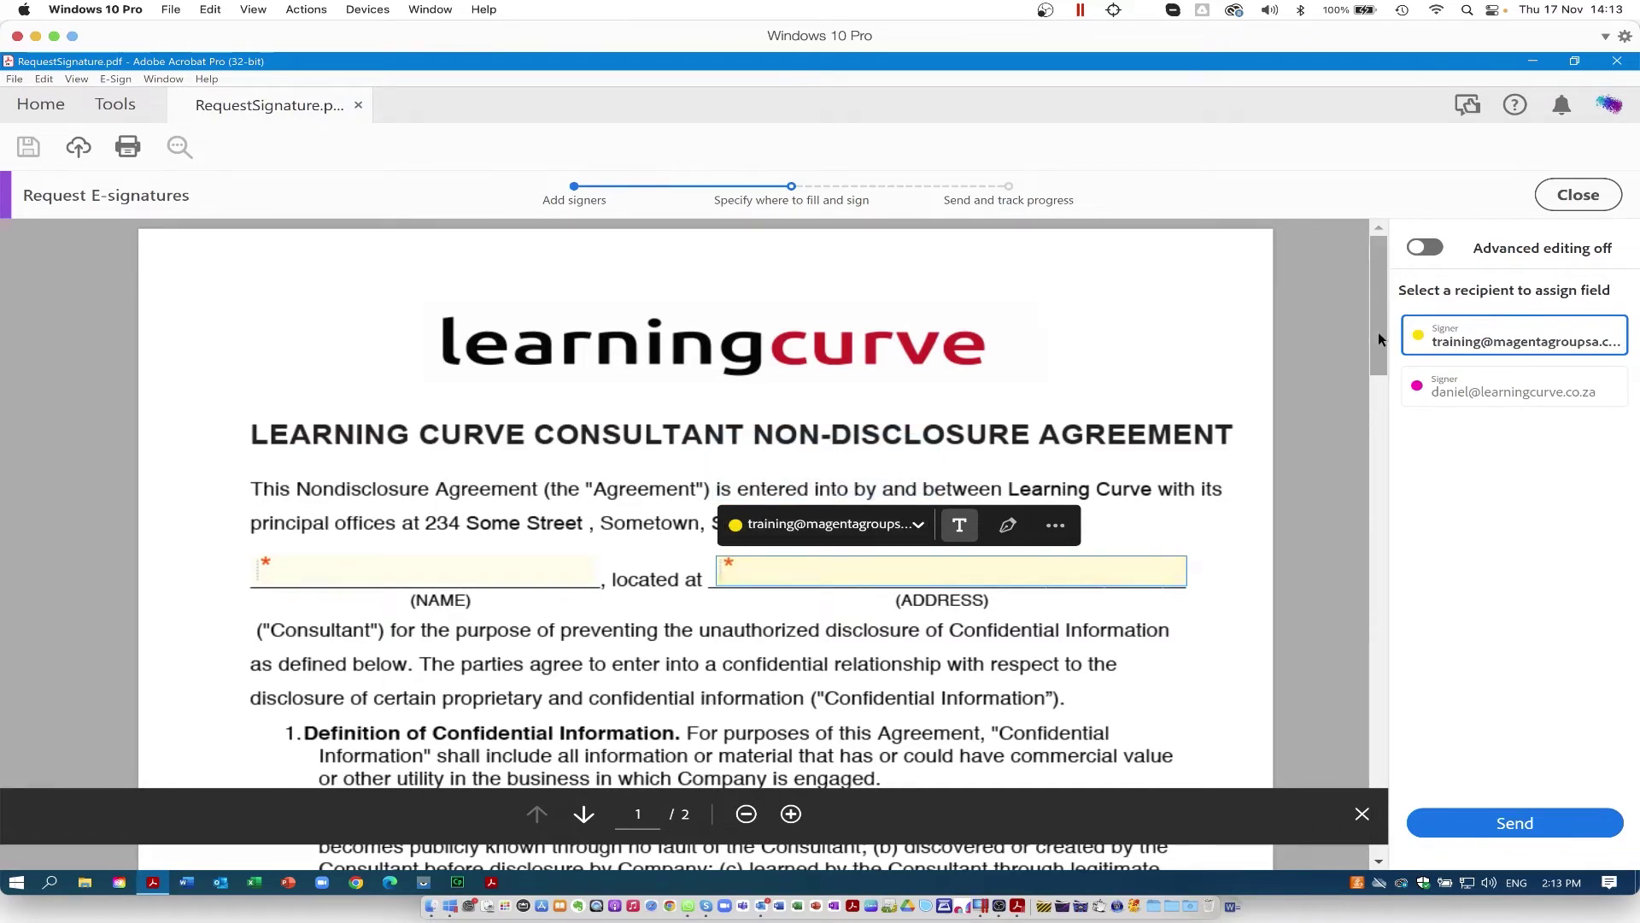
{"action": "mouse_move", "coordinate": [1377, 332]}
{"action": "left_mouse_down"}
{"action": "mouse_move", "coordinate": [1360, 582]}
{"action": "mouse_move", "coordinate": [1348, 525]}
{"action": "left_mouse_up"}
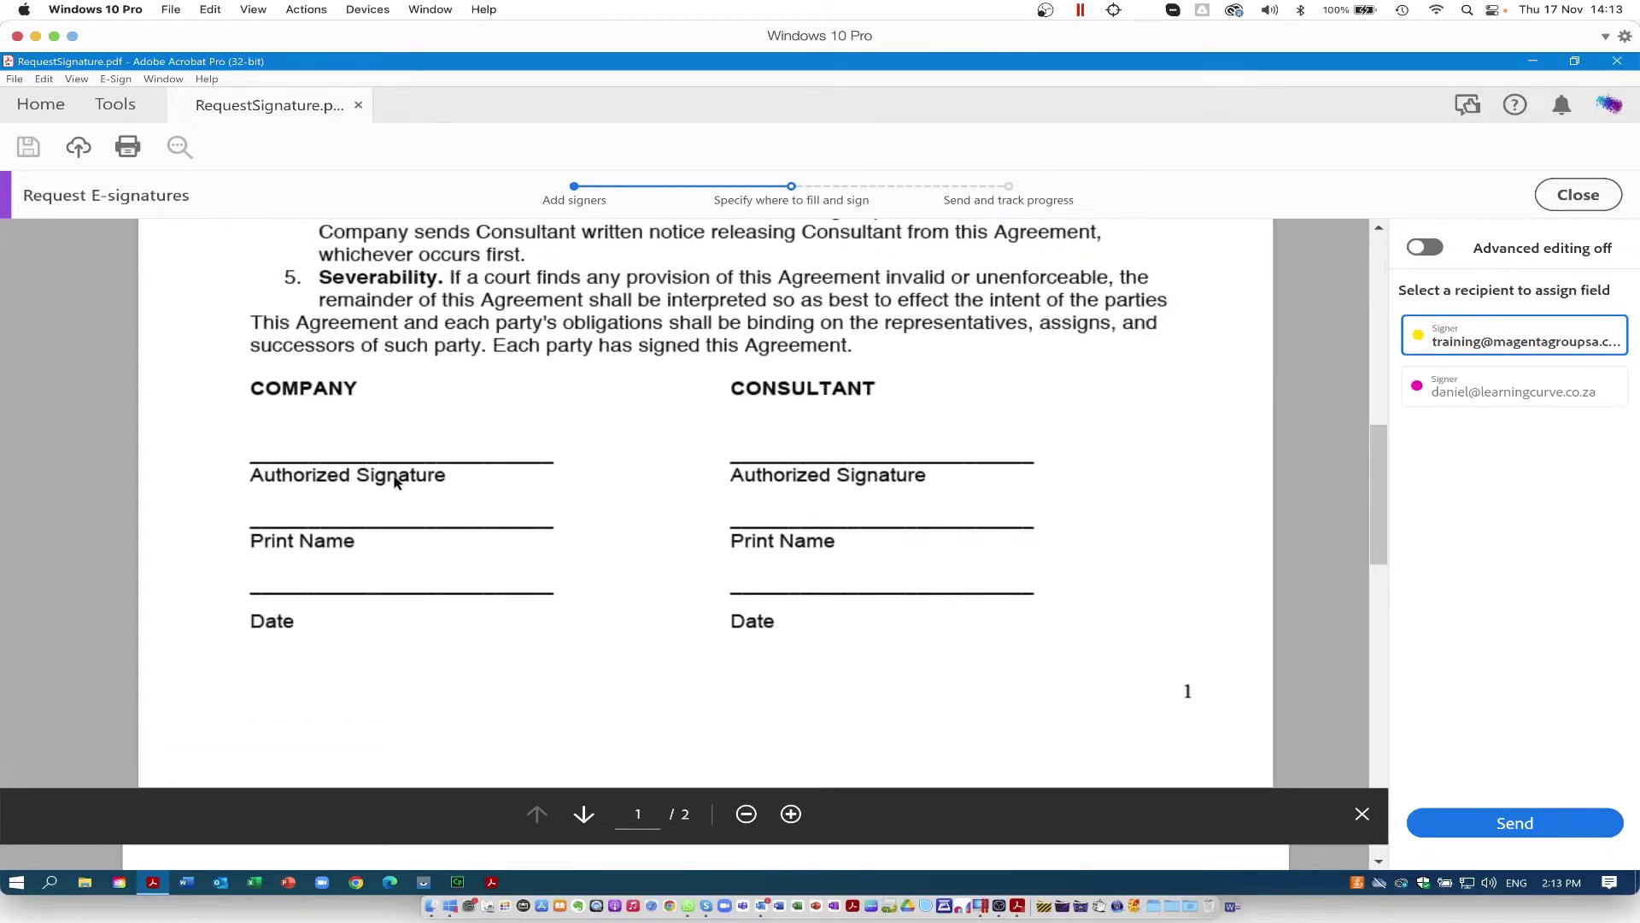
Step: Add a widened signature field on the Company Authorized Signature line
{"action": "left_click", "coordinate": [292, 445]}
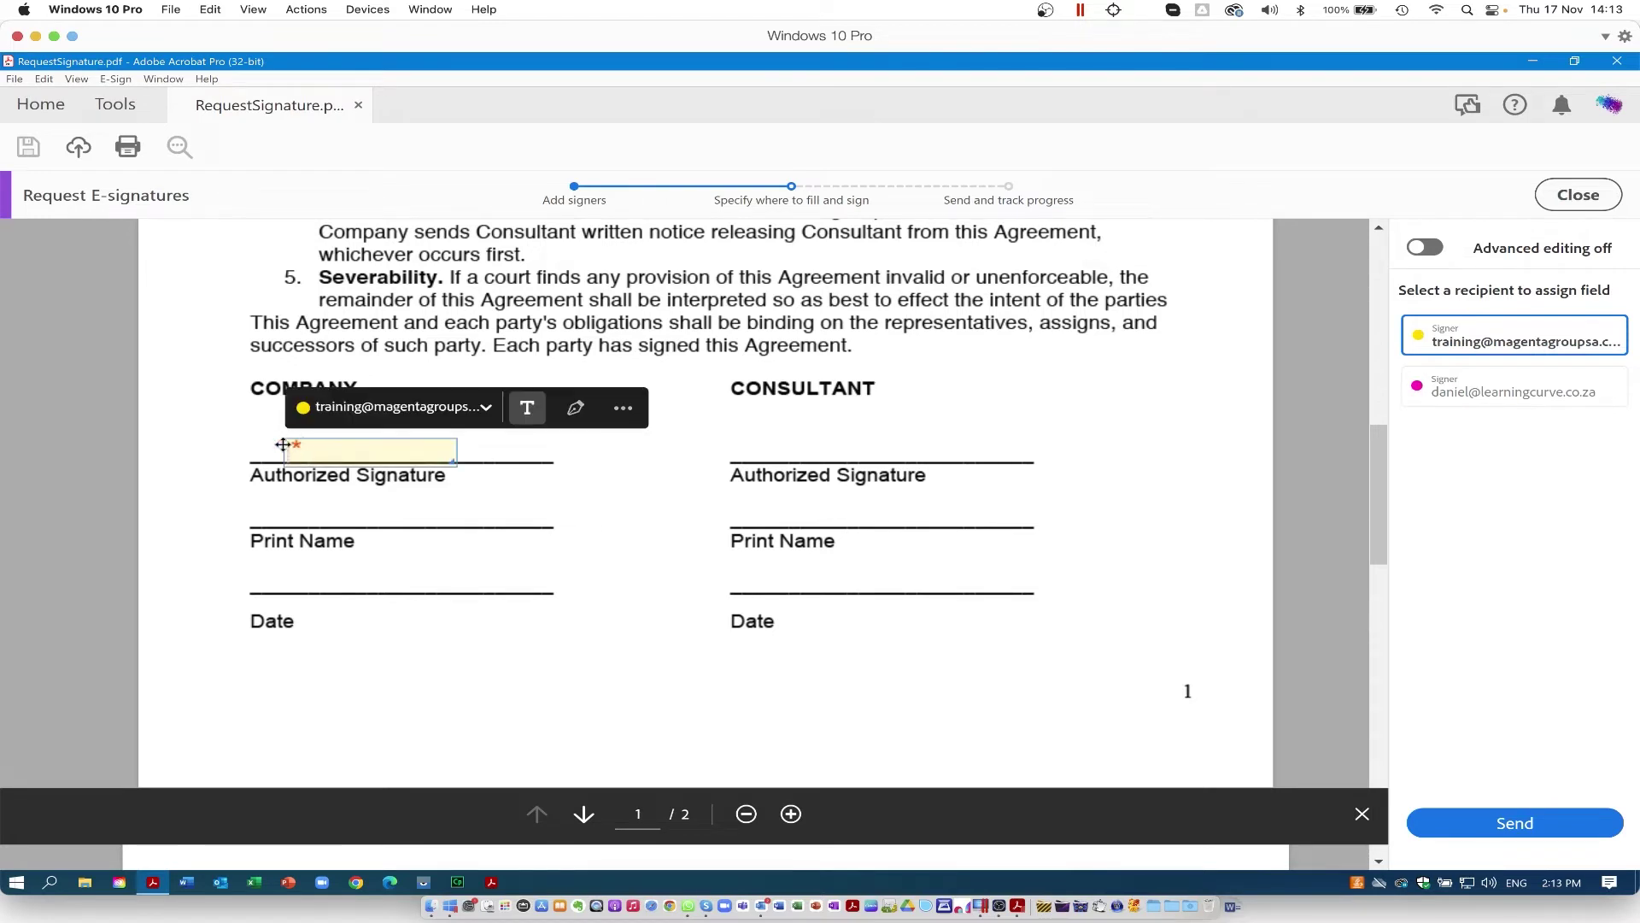
{"action": "left_click_drag", "start_coordinate": [283, 445], "coordinate": [254, 428]}
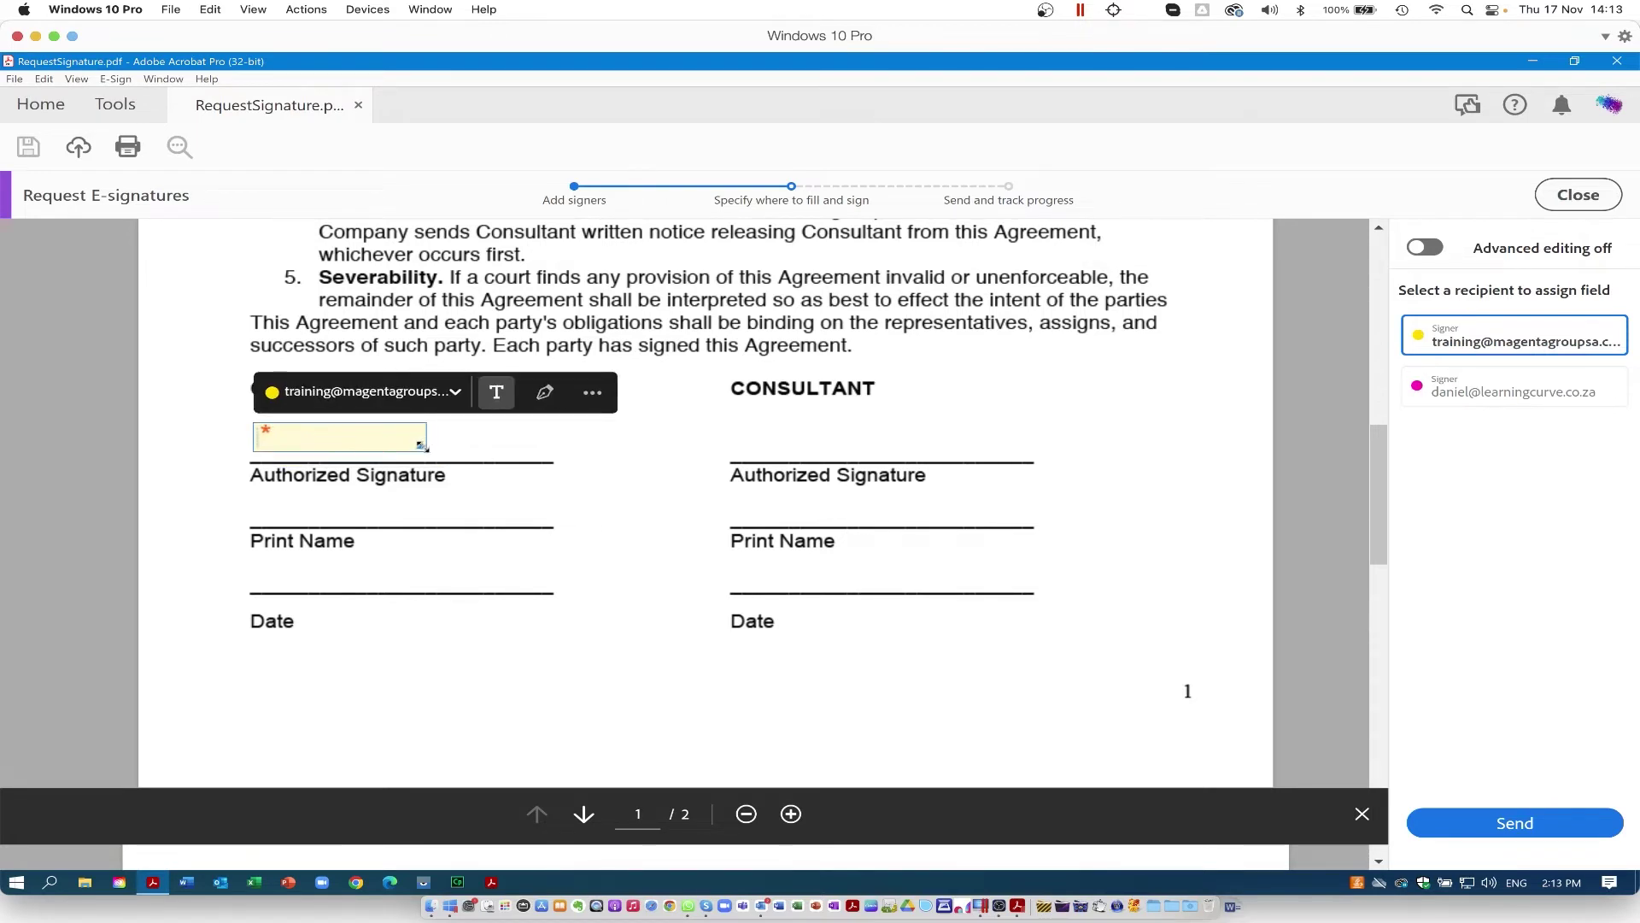
{"action": "left_click_drag", "start_coordinate": [419, 445], "coordinate": [548, 453]}
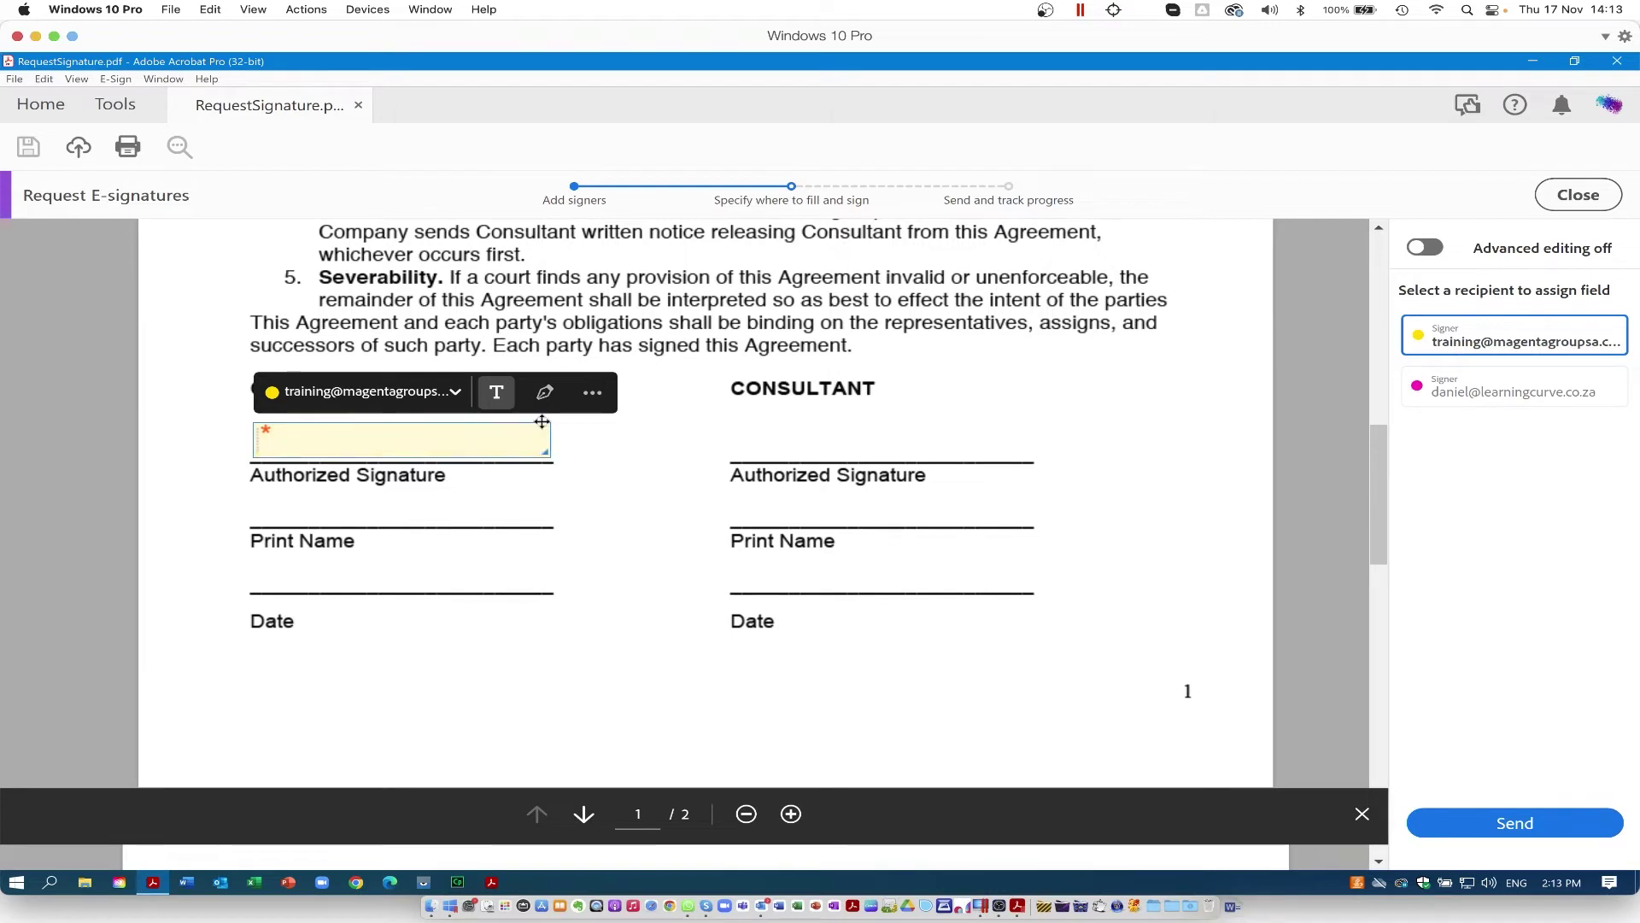
{"action": "left_click", "coordinate": [544, 393]}
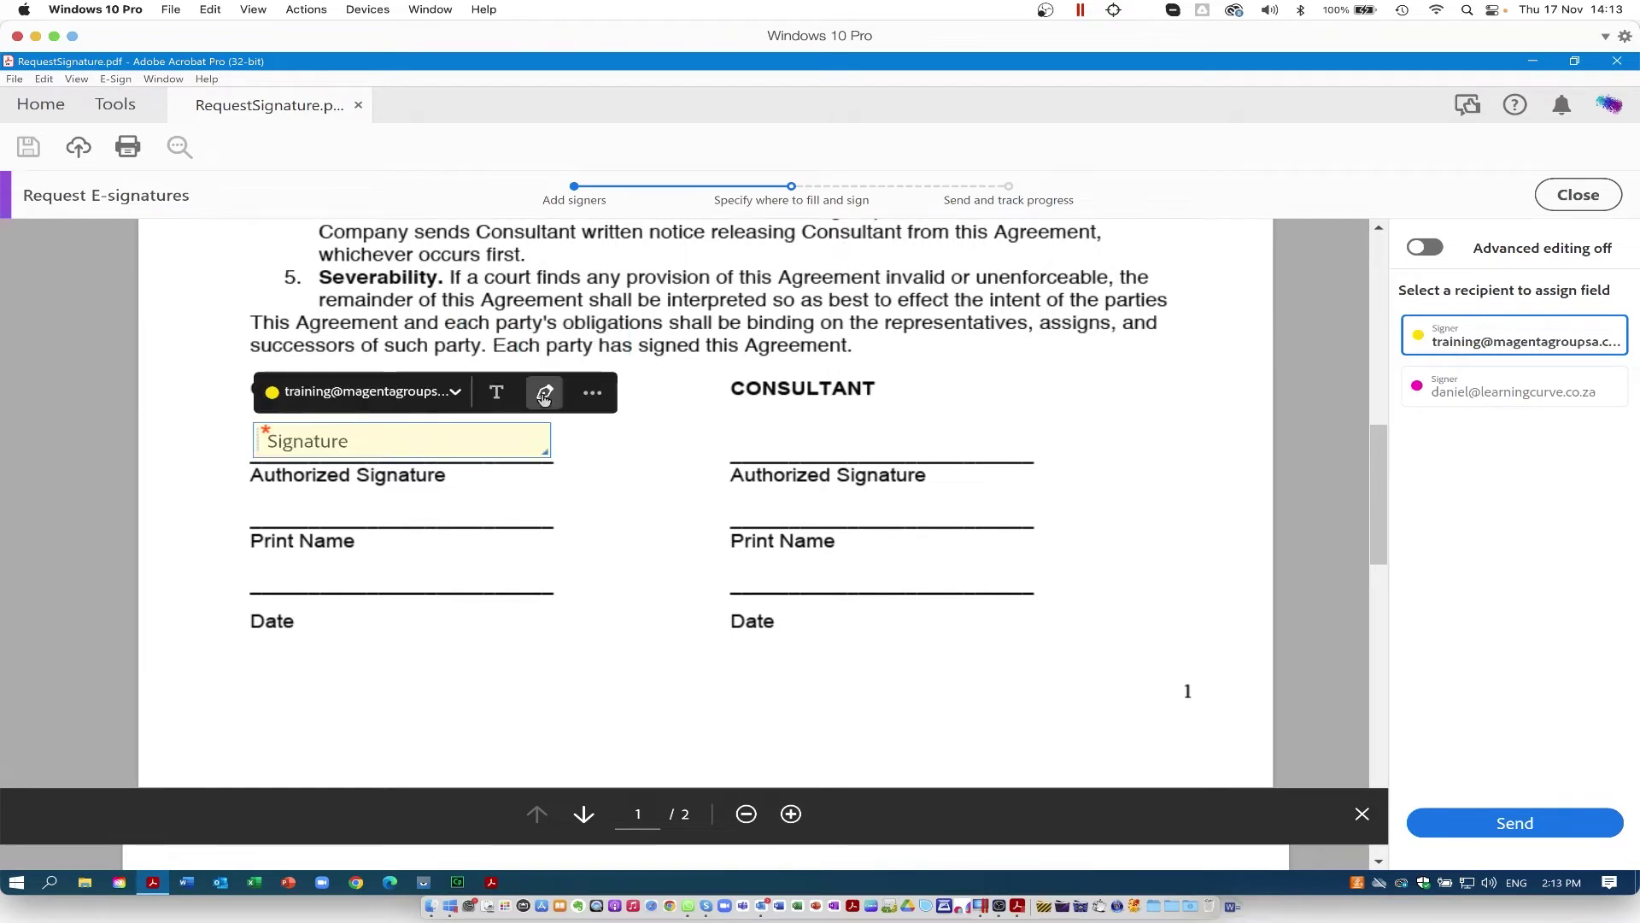
Step: Add a widened signer Full Name field on the Company Print Name line
{"action": "left_click", "coordinate": [263, 521]}
{"action": "left_click_drag", "start_coordinate": [281, 528], "coordinate": [273, 511]}
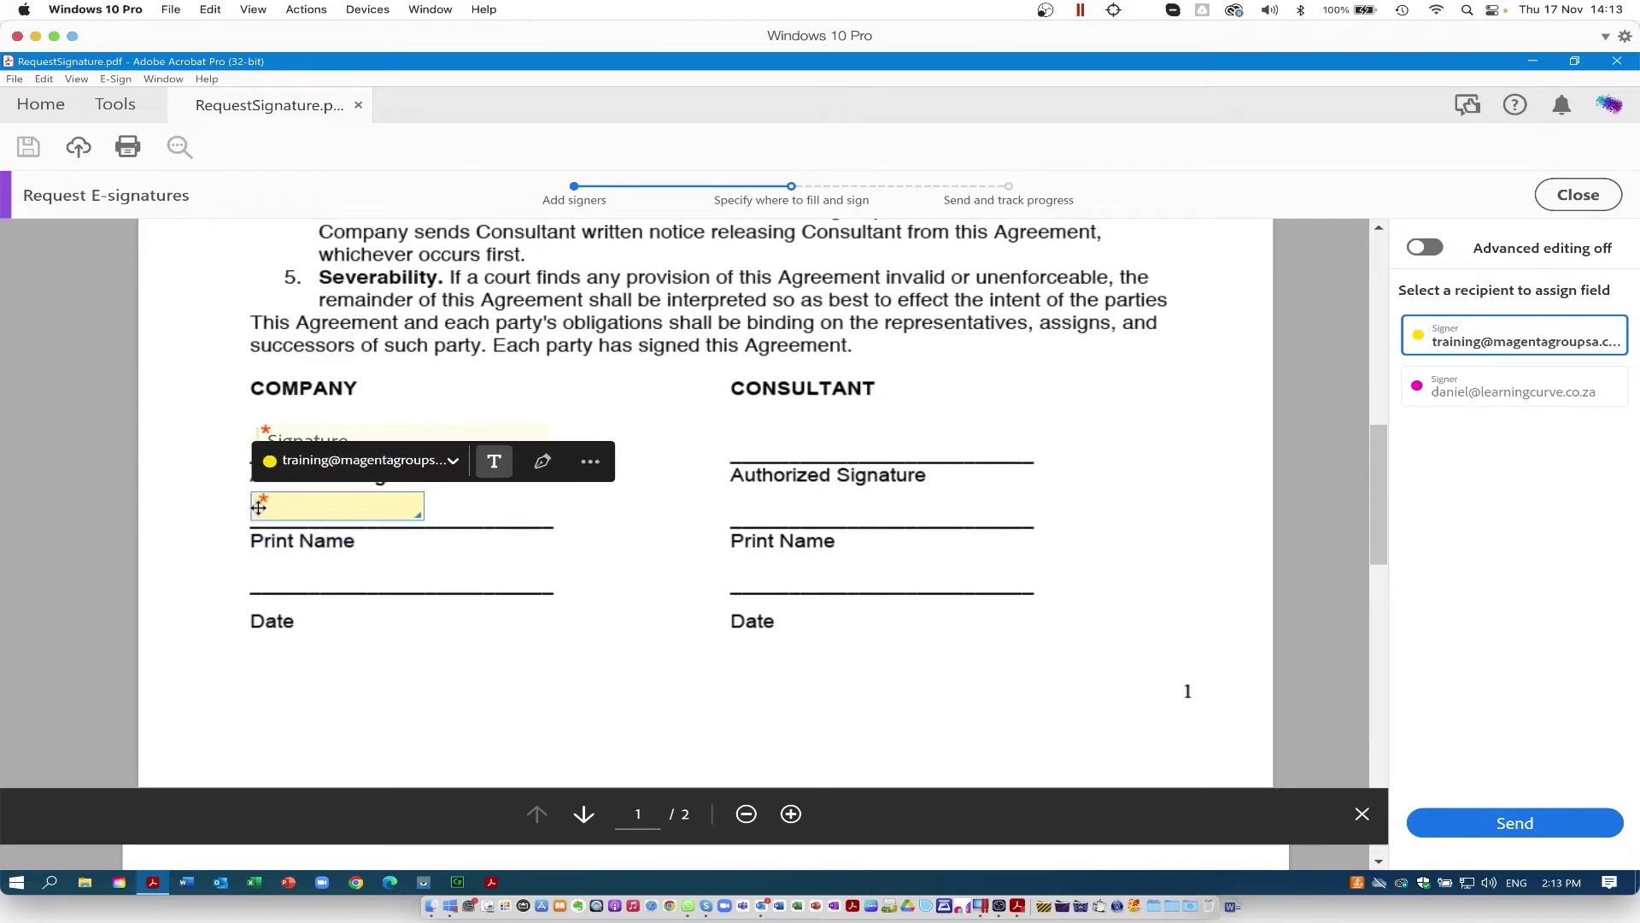
{"action": "left_click", "coordinate": [594, 466]}
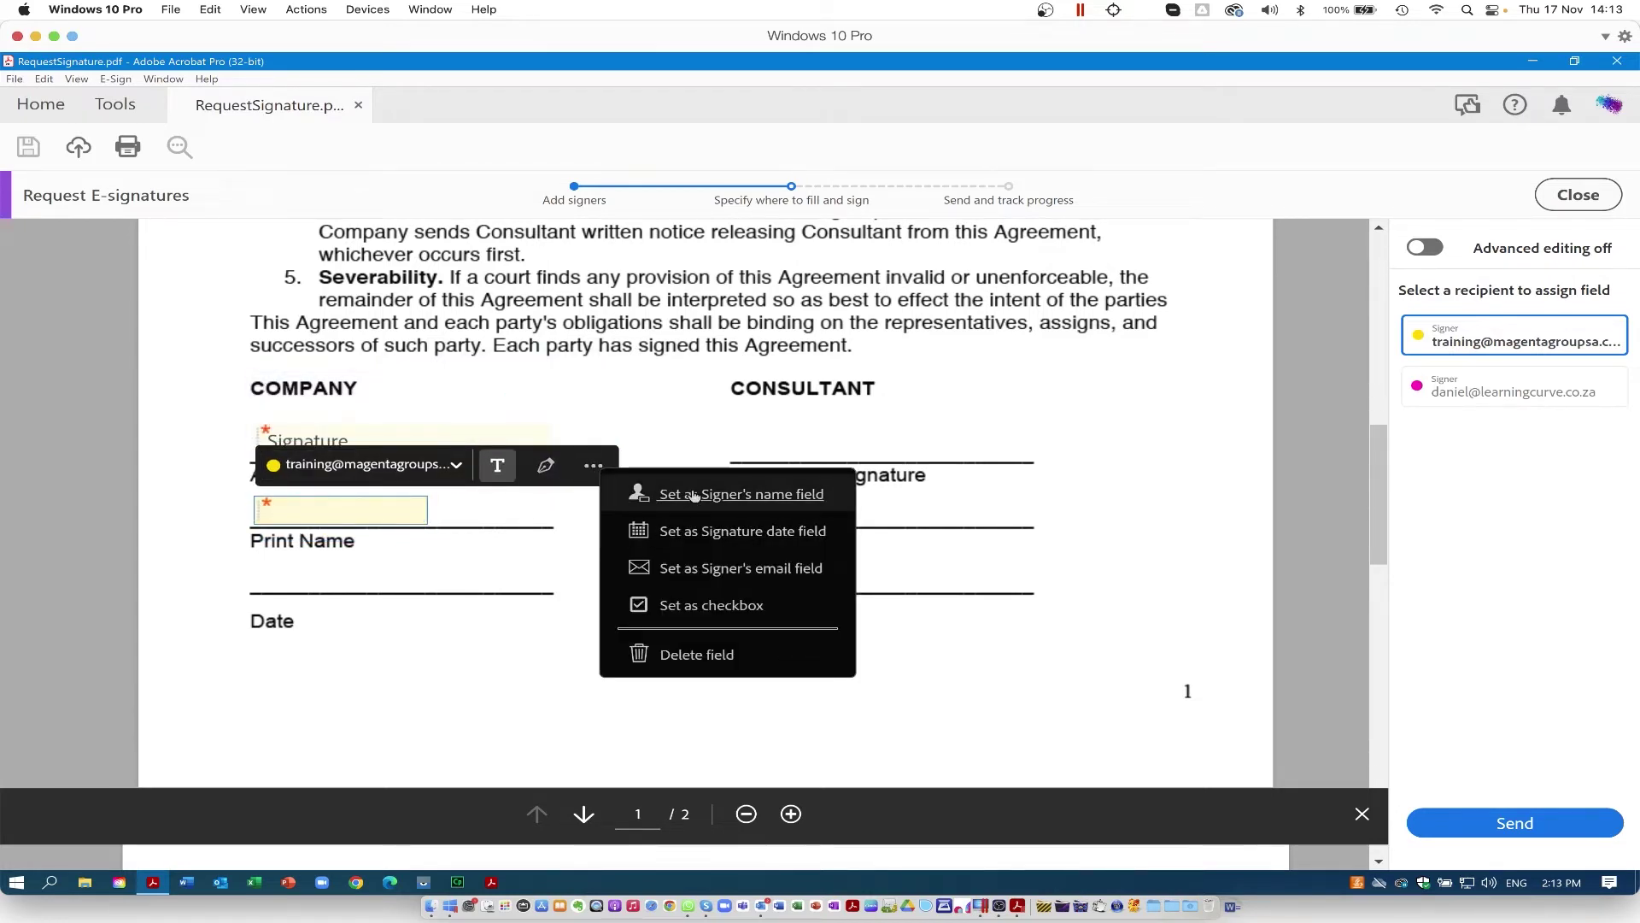
{"action": "left_click", "coordinate": [666, 493]}
{"action": "left_click_drag", "start_coordinate": [420, 517], "coordinate": [552, 521]}
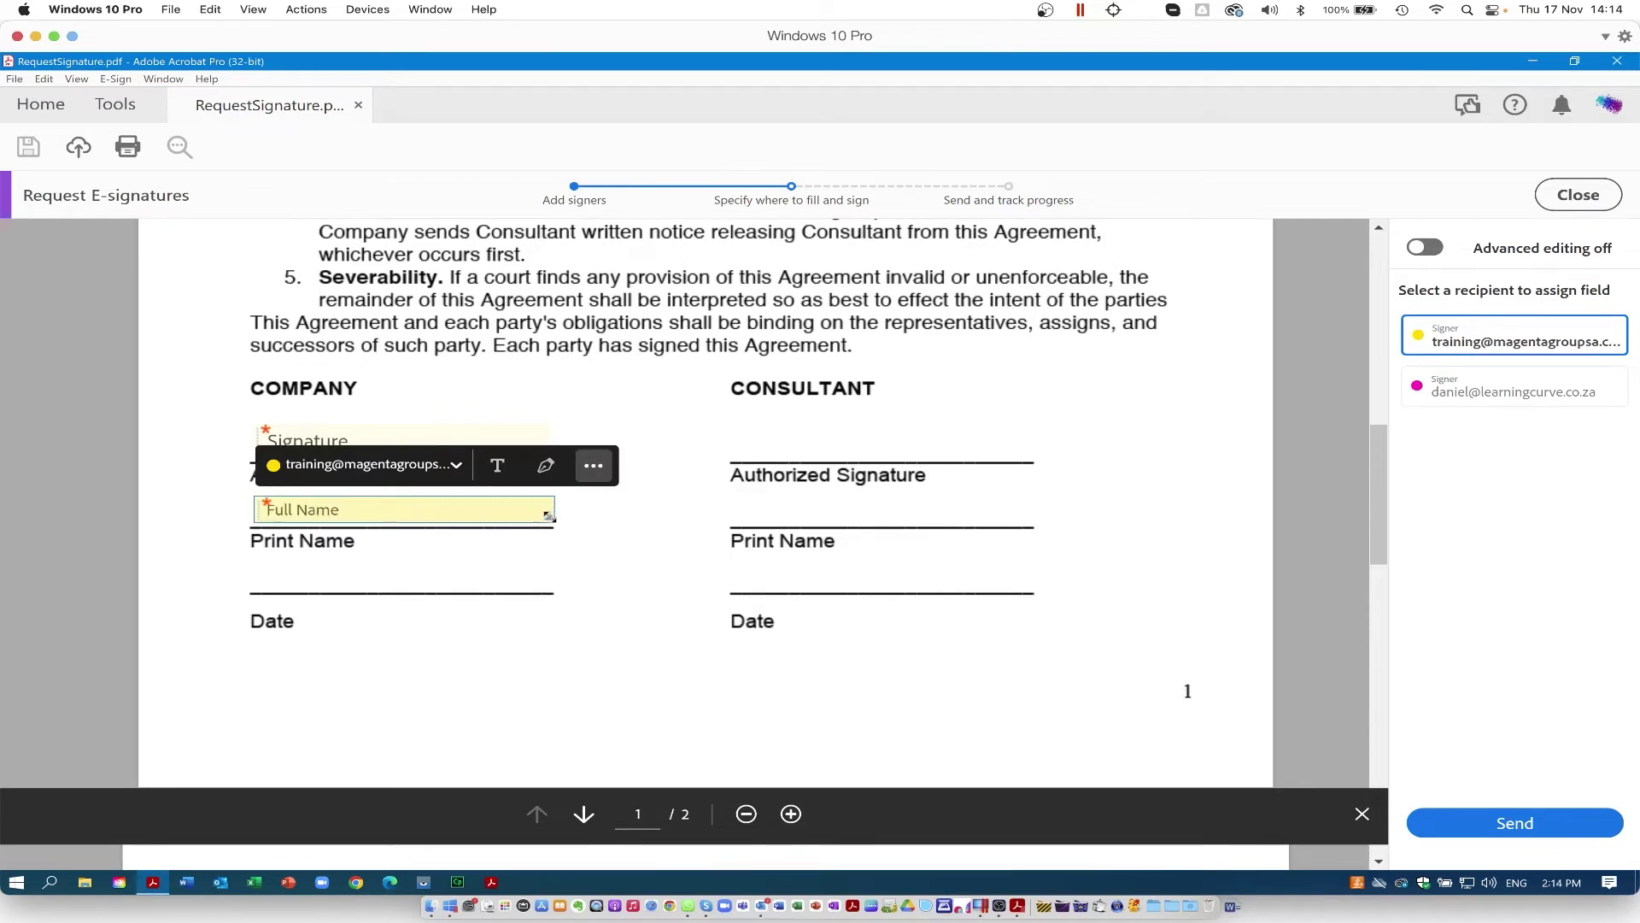
Step: Add a signature date field on the Company Date line
{"action": "left_click", "coordinate": [273, 591]}
{"action": "left_click_drag", "start_coordinate": [273, 591], "coordinate": [257, 574]}
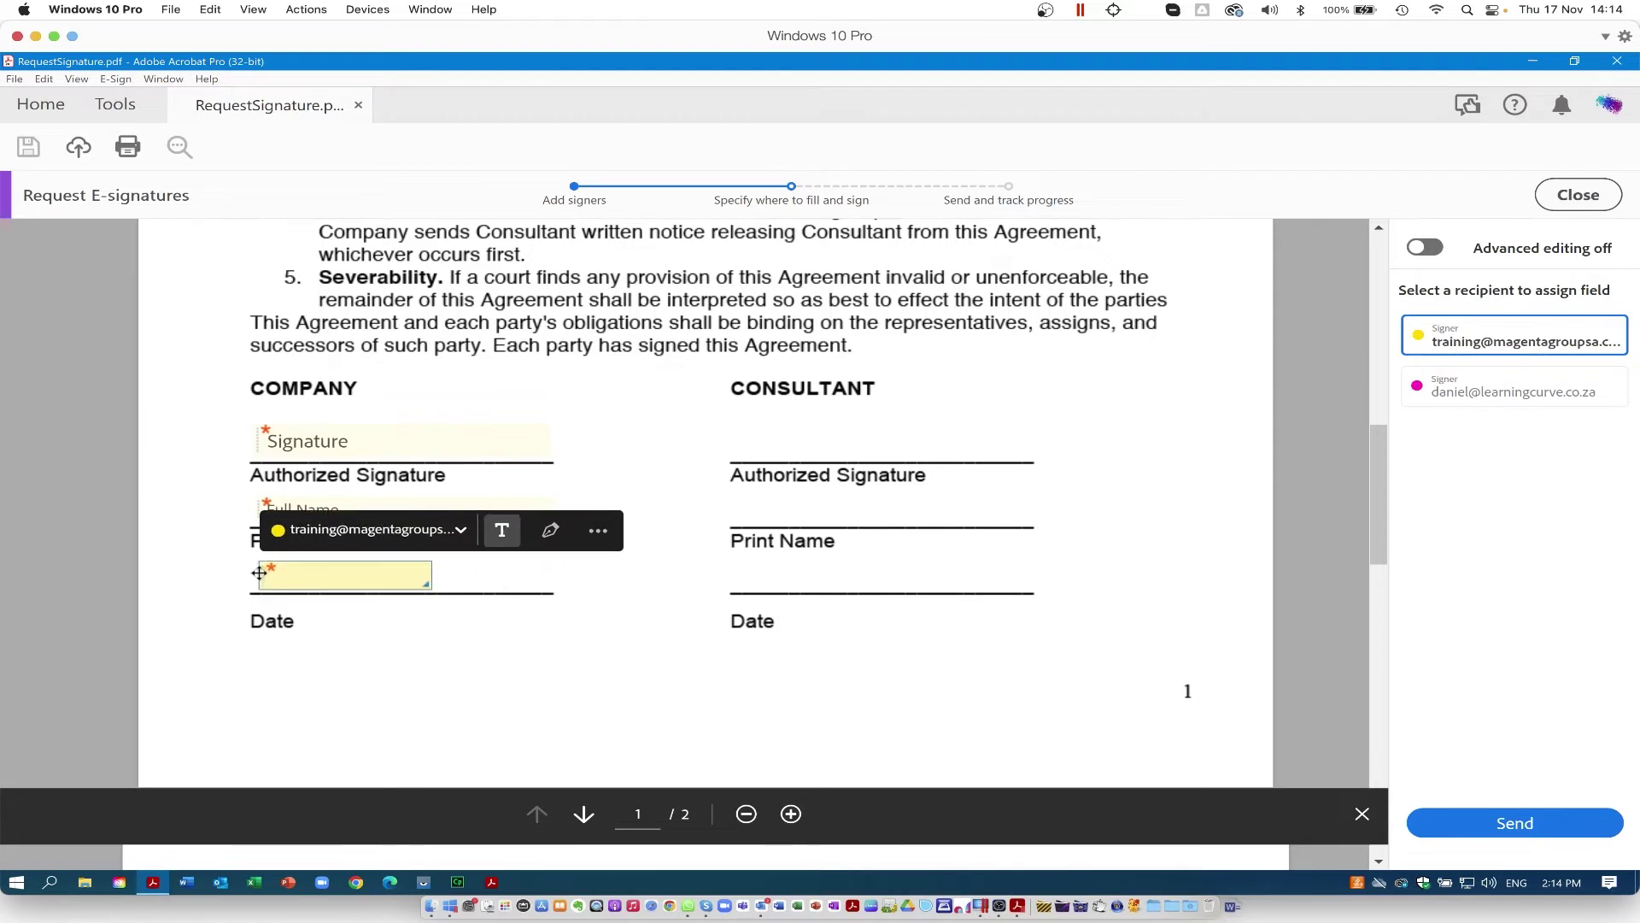
{"action": "left_click", "coordinate": [592, 530]}
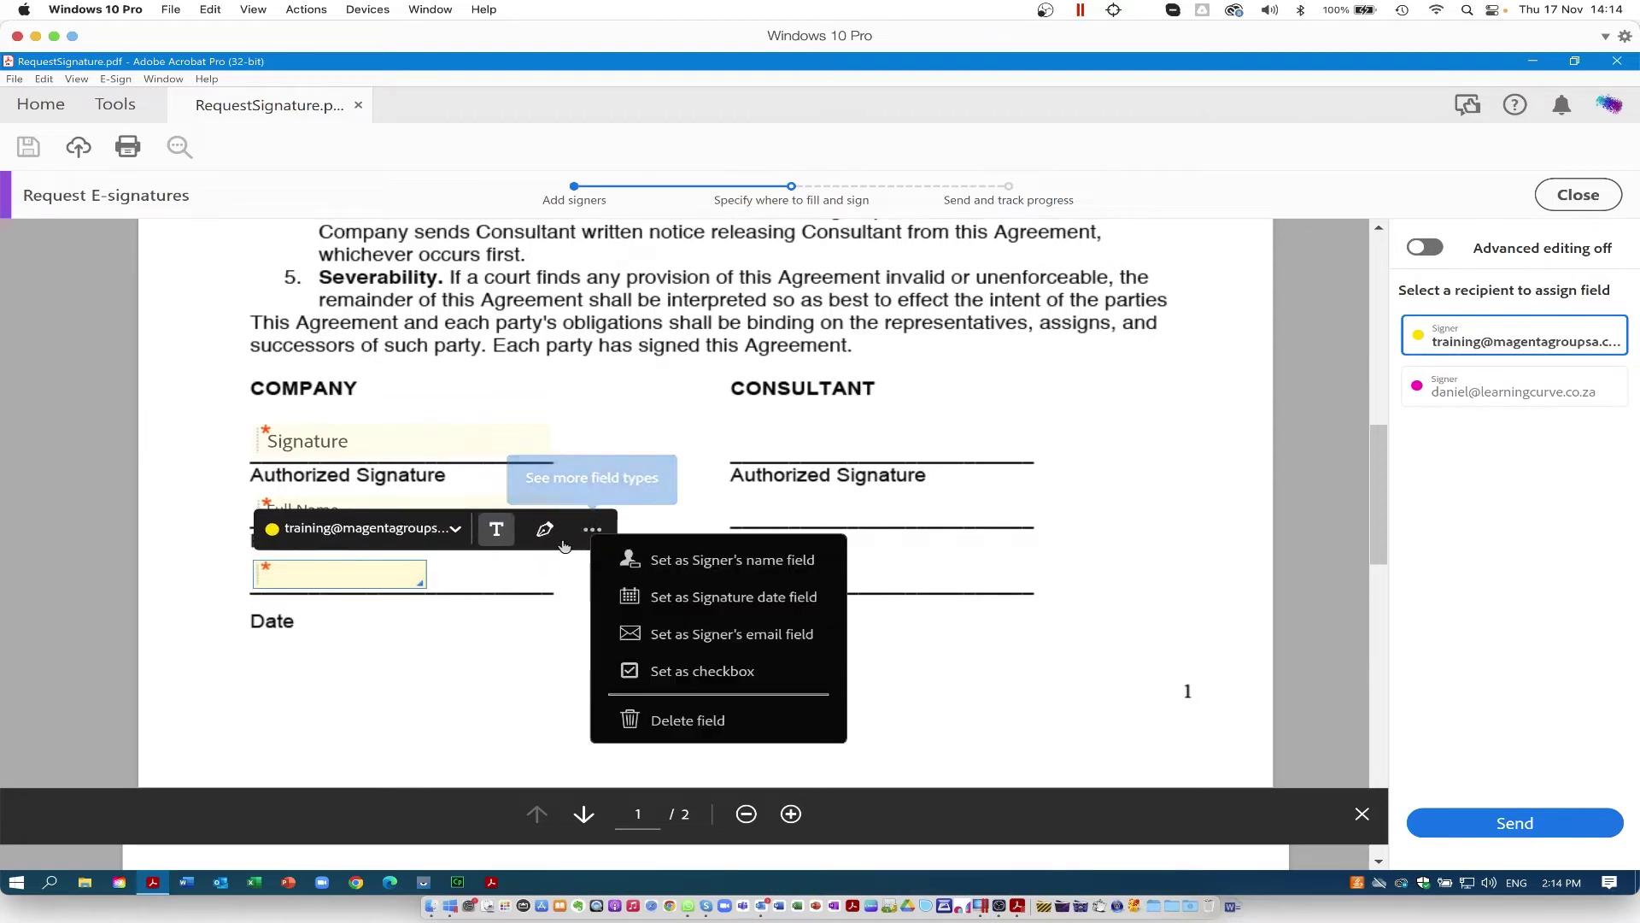
{"action": "left_click", "coordinate": [706, 598]}
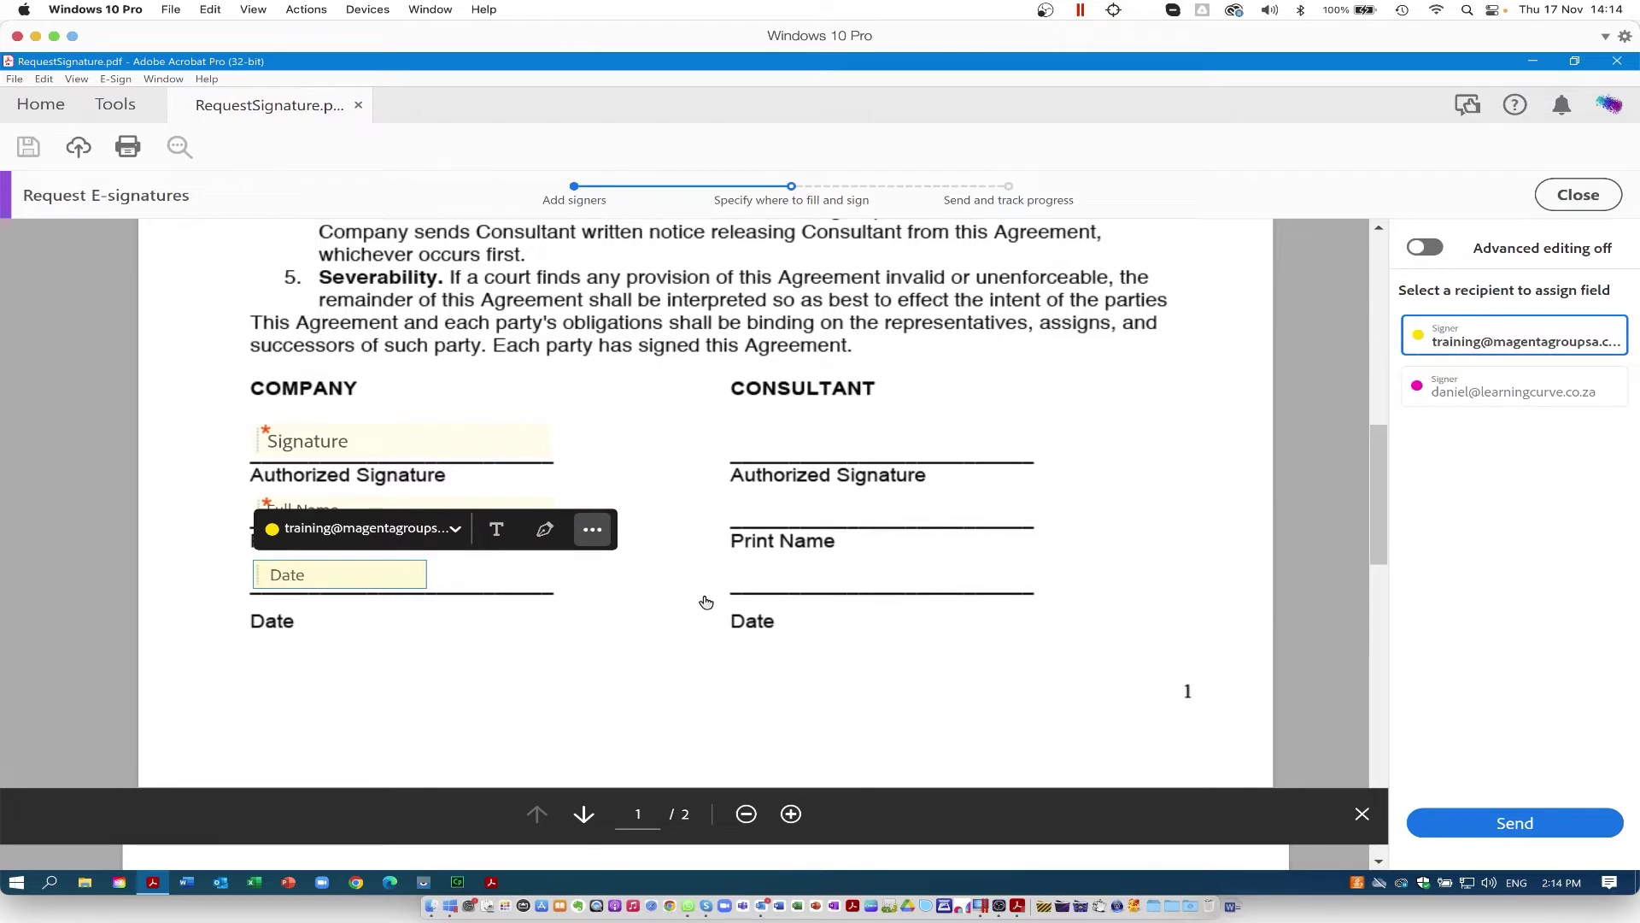
Step: Give the second signer a widened signature field on the Consultant line, then send the agreement
{"action": "left_click", "coordinate": [1470, 394]}
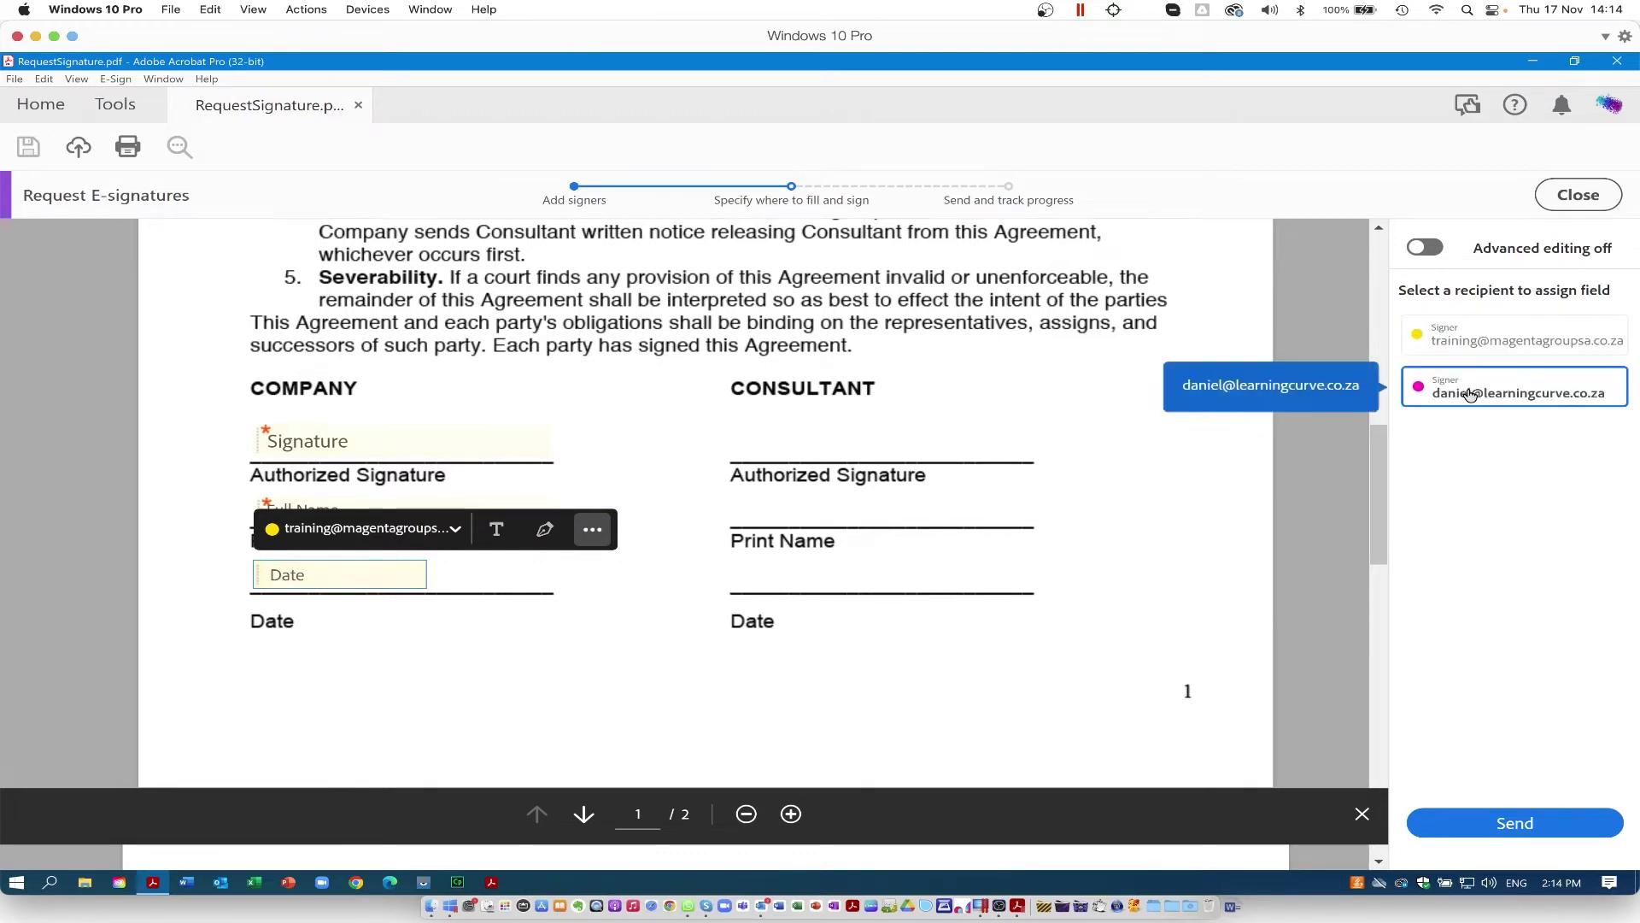
{"action": "left_click", "coordinate": [745, 446]}
{"action": "left_click_drag", "start_coordinate": [748, 457], "coordinate": [739, 442]}
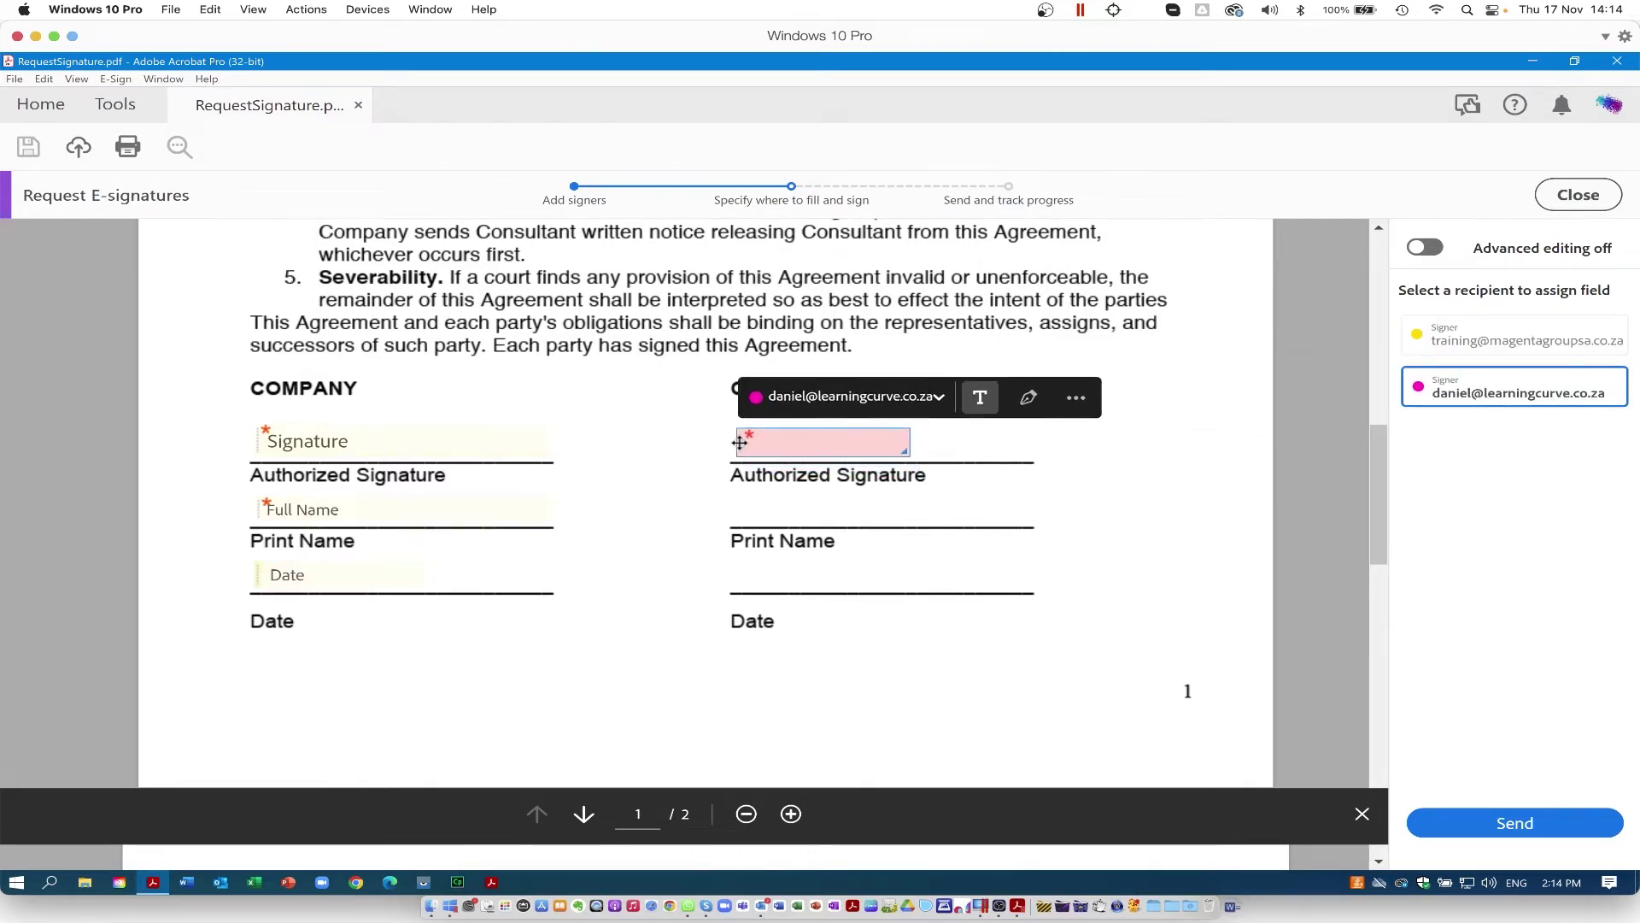
{"action": "left_click", "coordinate": [1029, 398]}
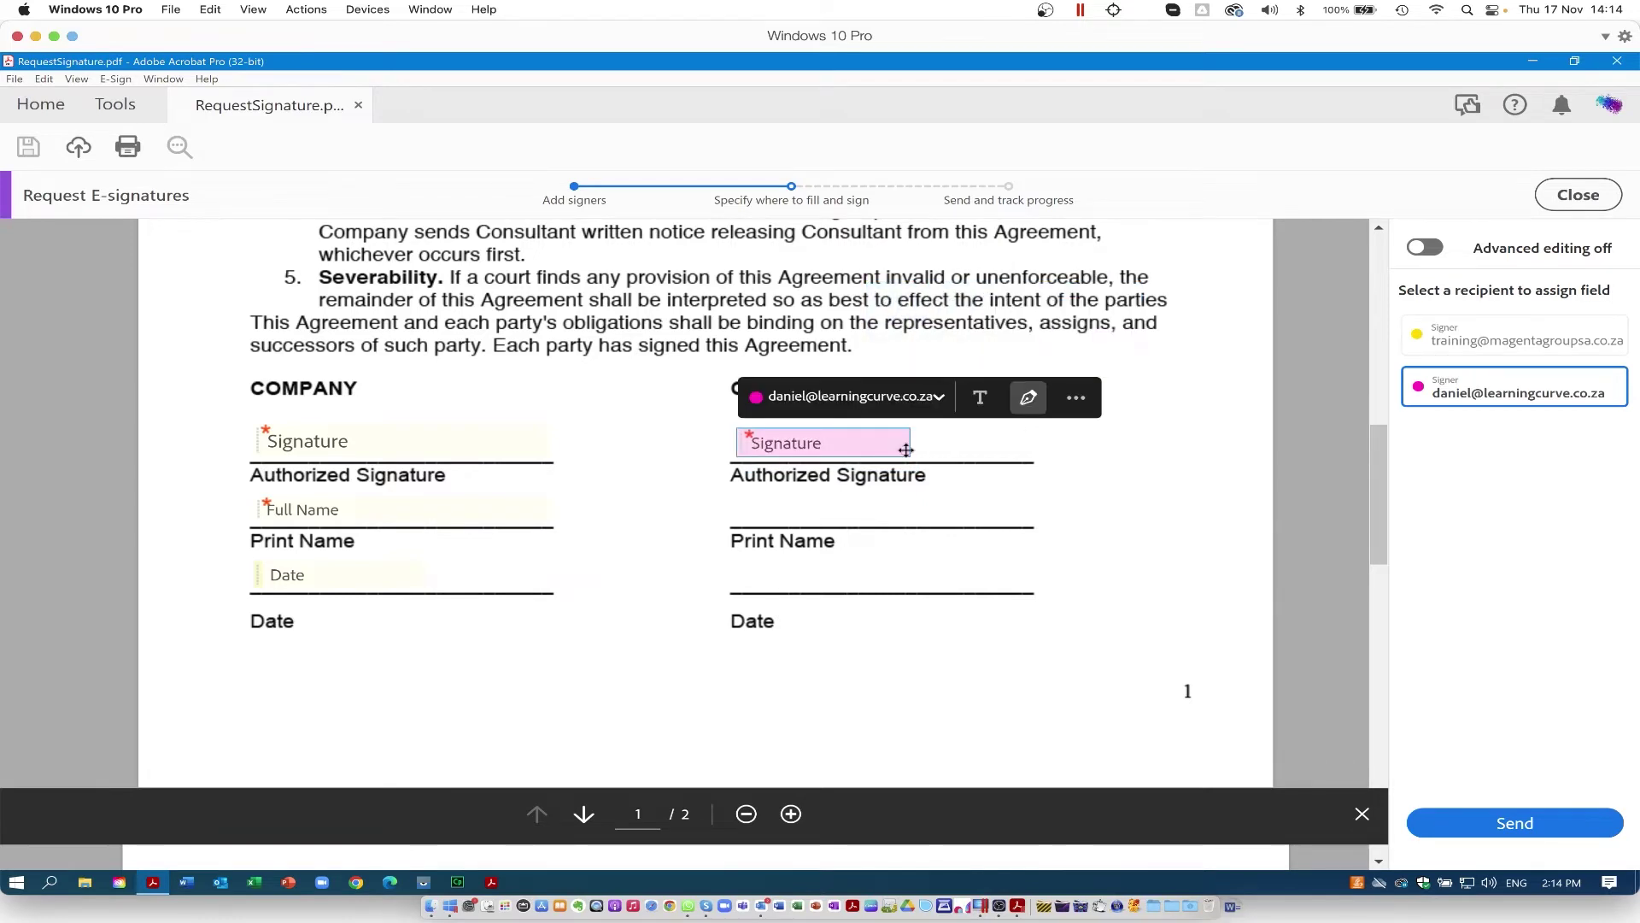
{"action": "left_click_drag", "start_coordinate": [983, 451], "coordinate": [1022, 460]}
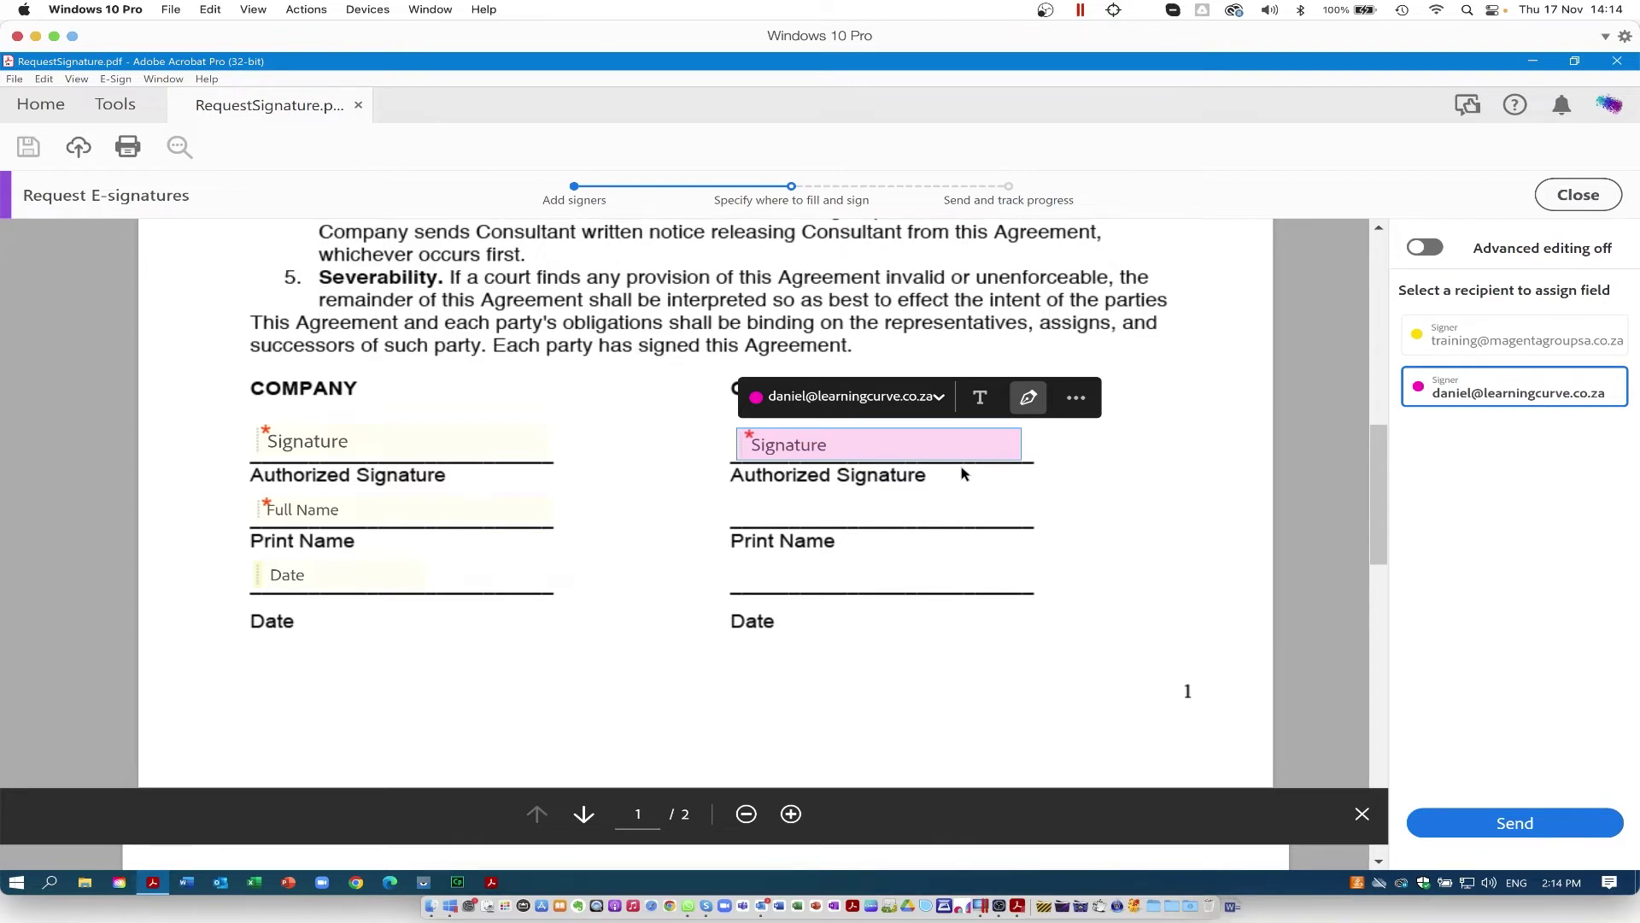
{"action": "left_click", "coordinate": [1515, 823]}
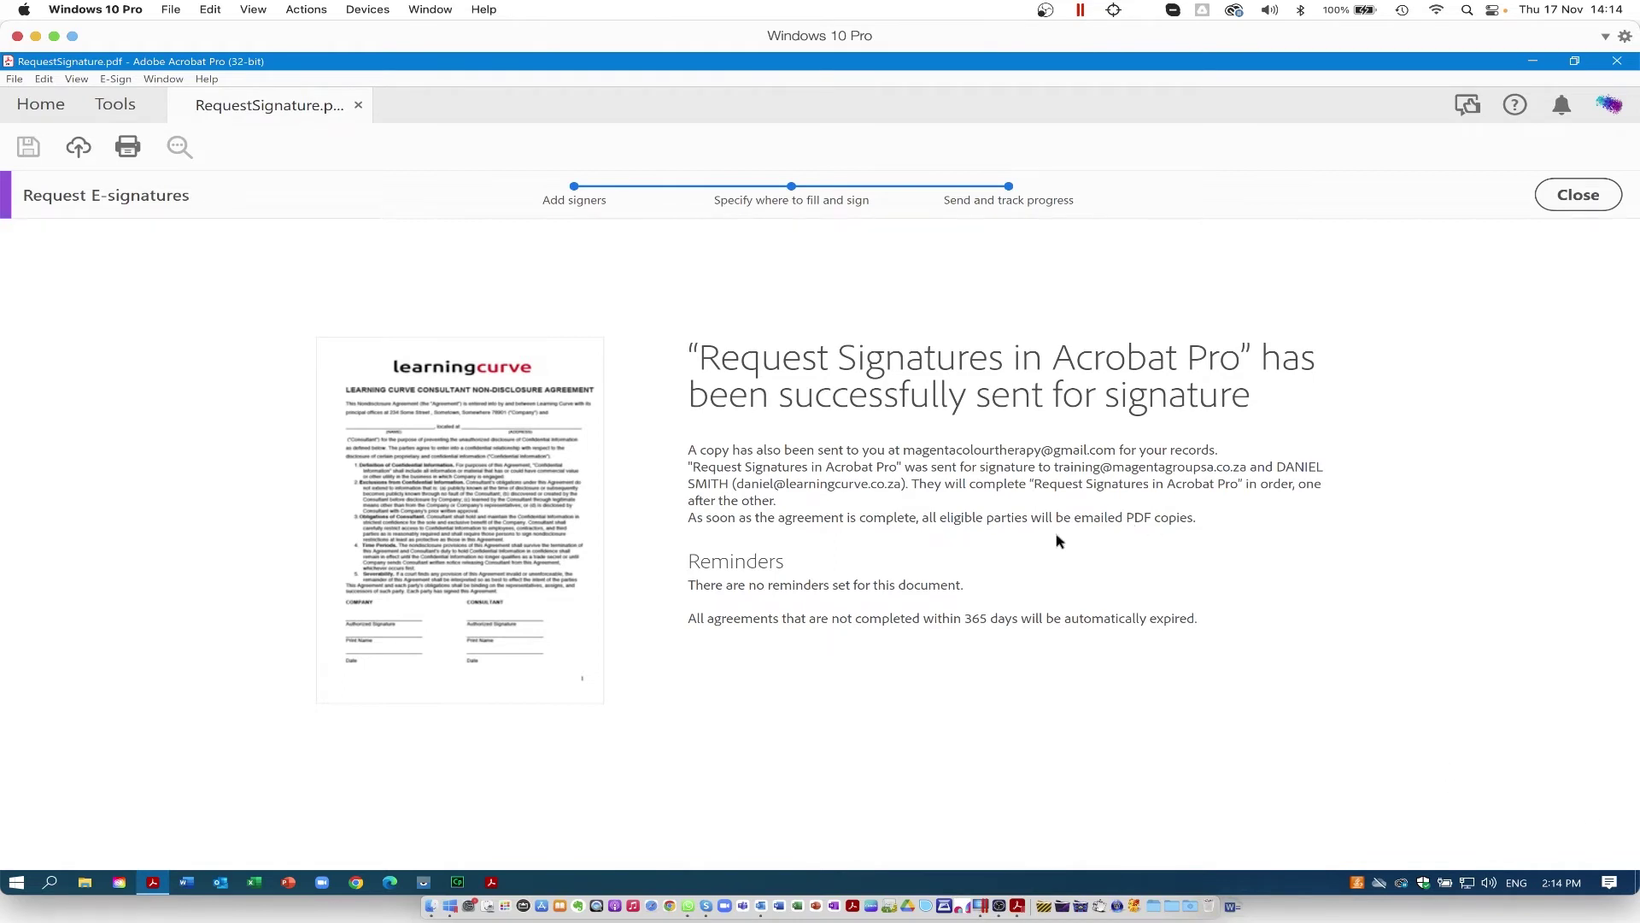
Step: Dismiss the sent-request confirmation to get back to RequestSignature.pdf's NDA
{"action": "left_click_drag", "start_coordinate": [701, 583], "coordinate": [888, 578]}
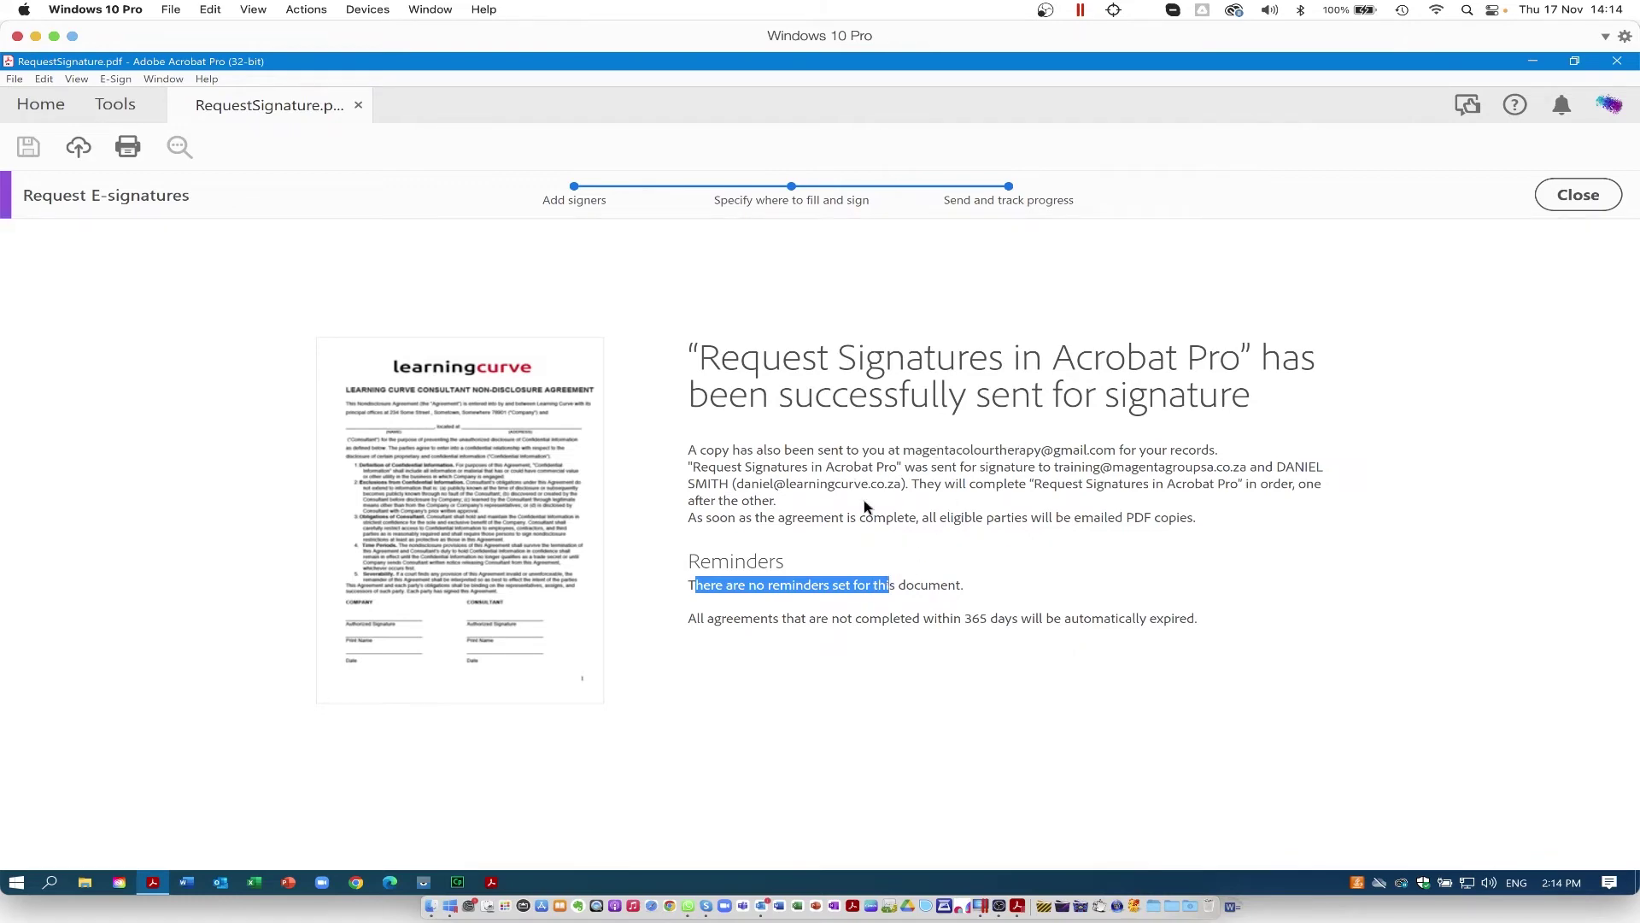
{"action": "left_click", "coordinate": [1579, 194]}
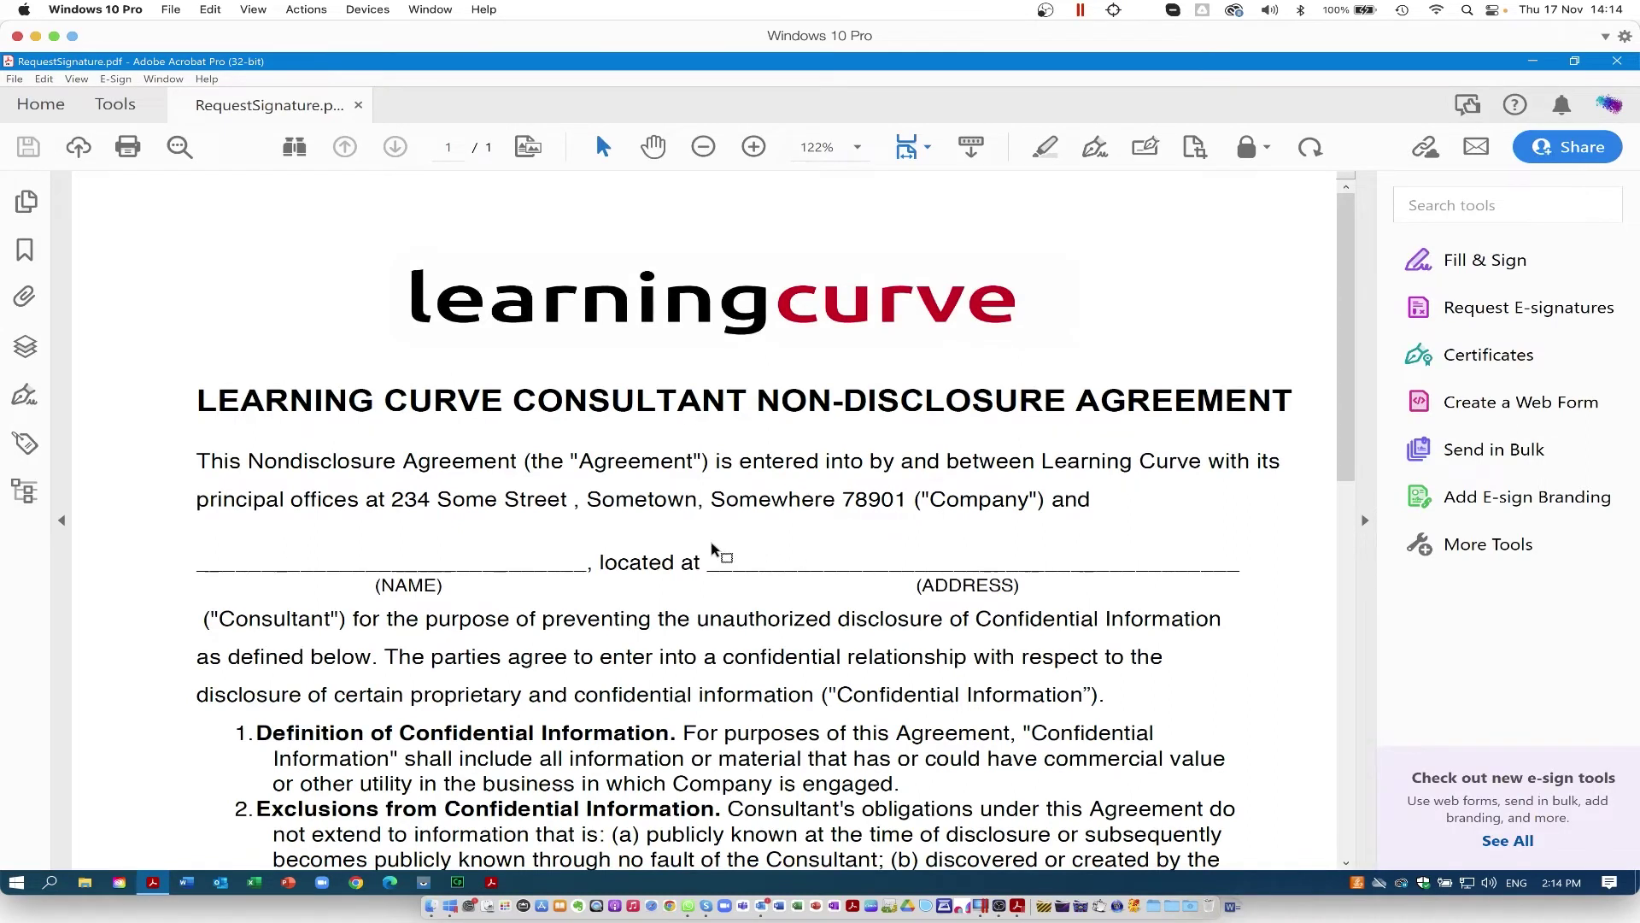
Step: Go to All agreements and view the Request Signatures in Acrobat Pro agreement's signers and status
{"action": "left_click", "coordinate": [46, 111]}
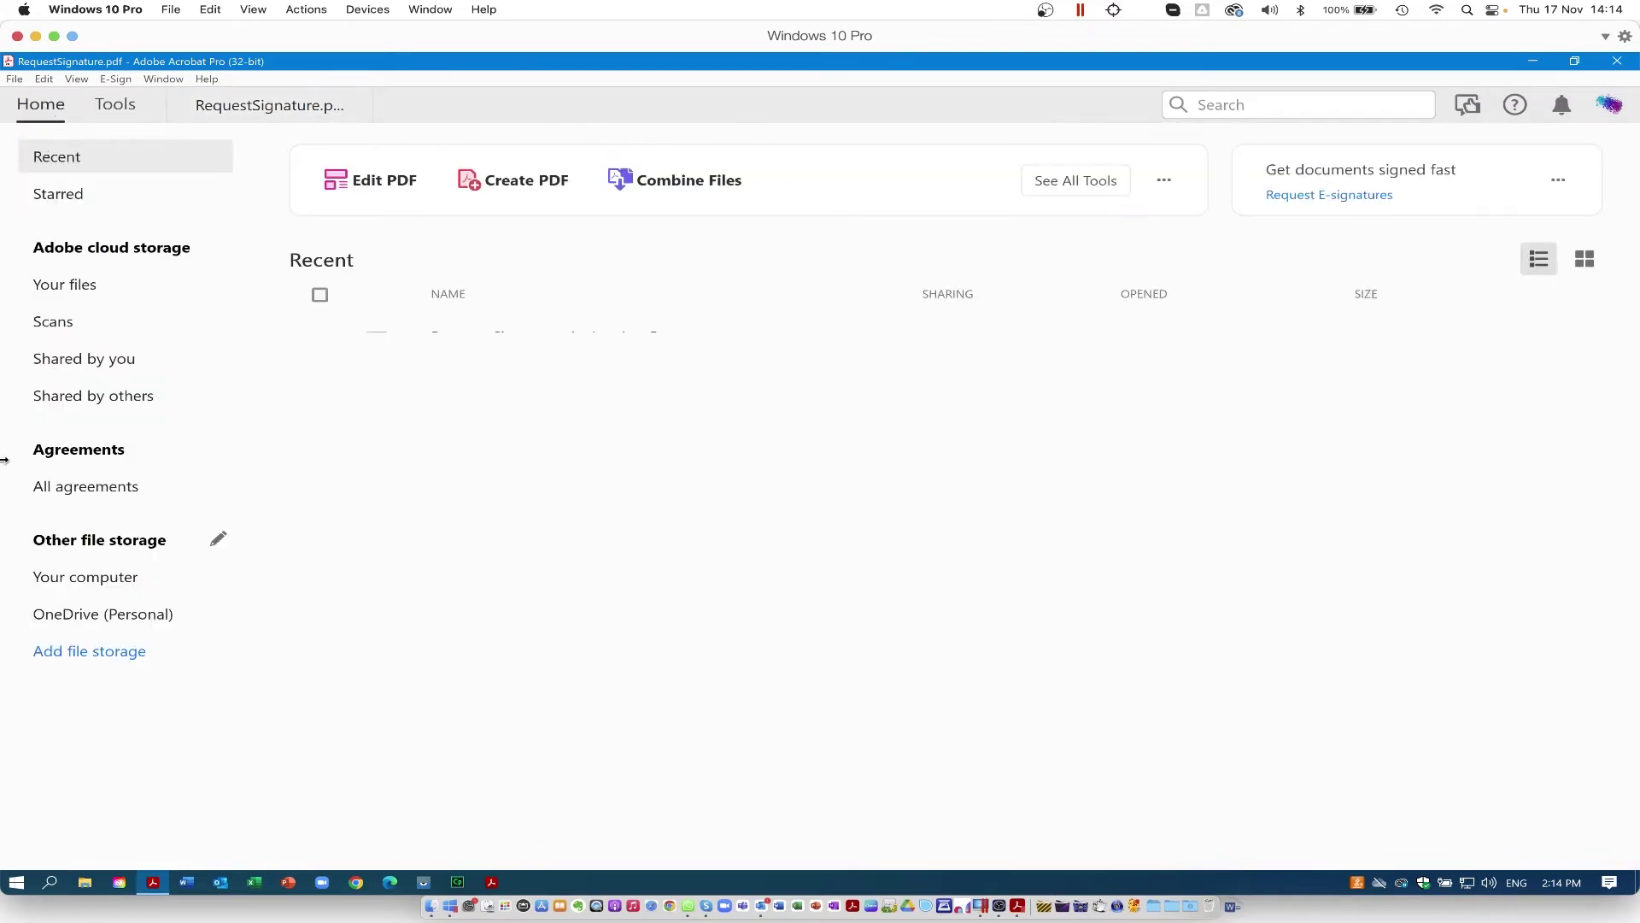
{"action": "left_click", "coordinate": [75, 488]}
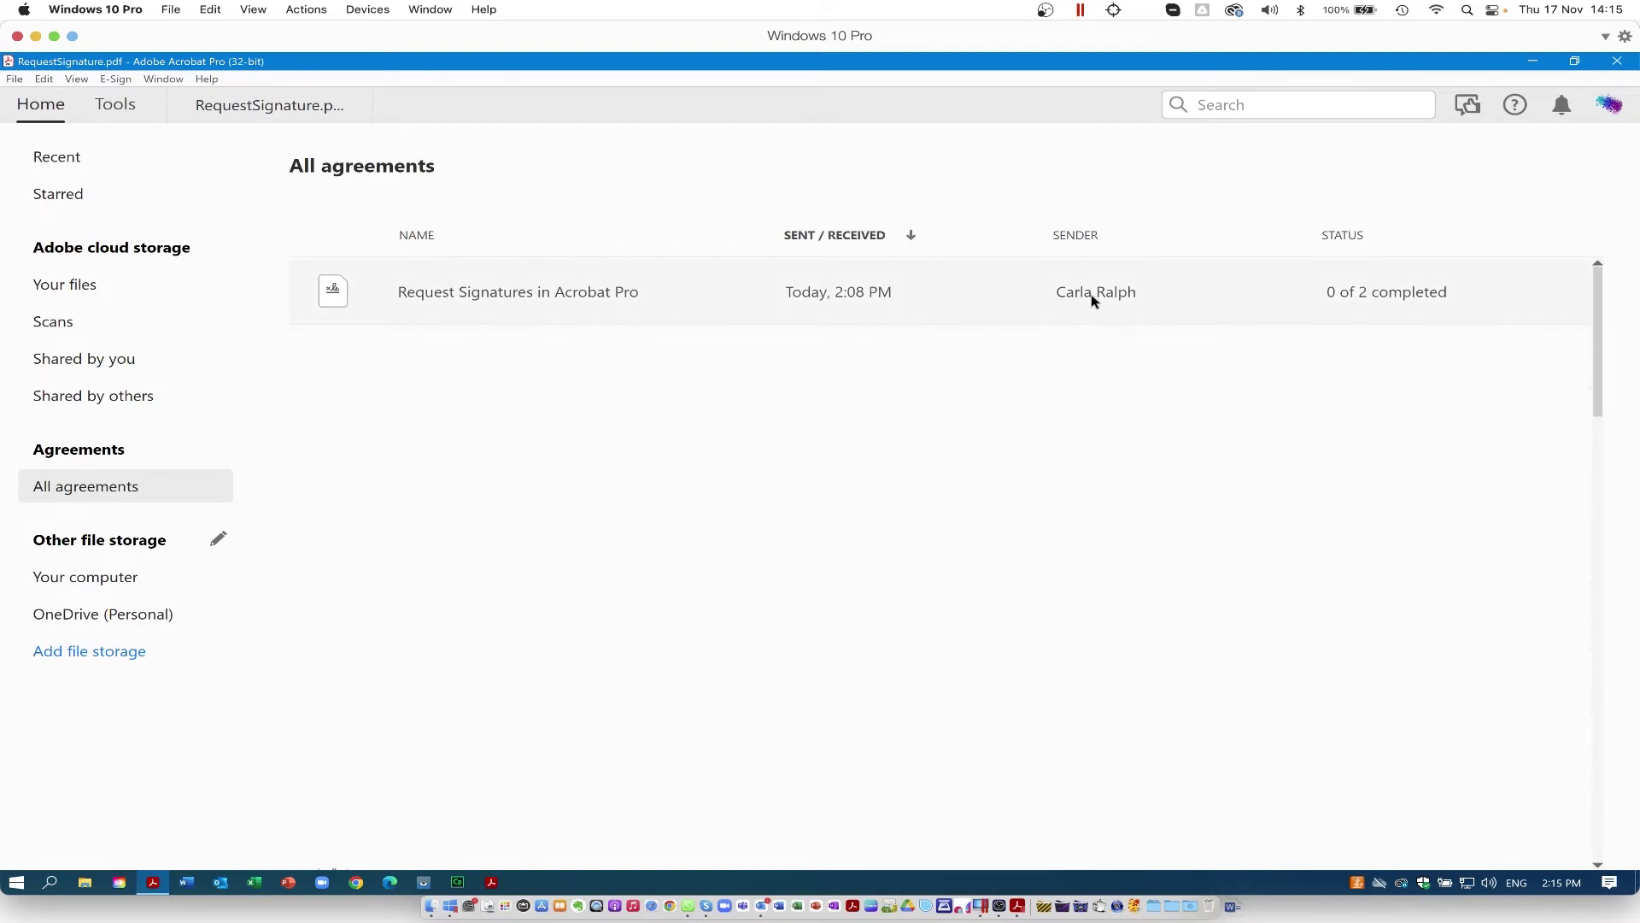
{"action": "left_click", "coordinate": [1093, 297]}
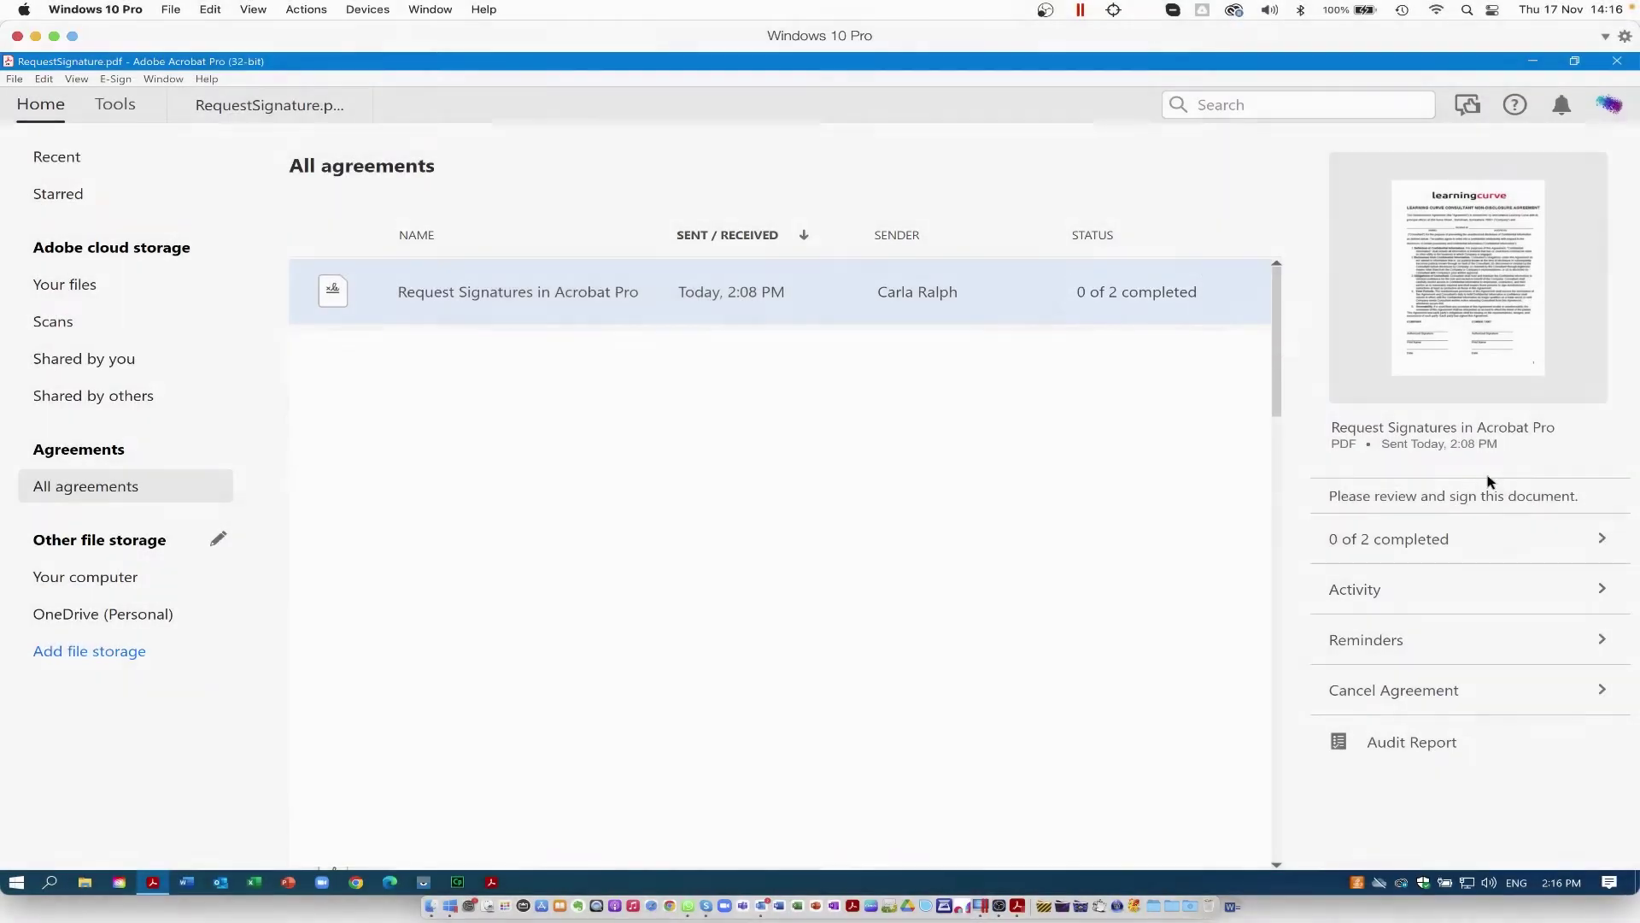
{"action": "left_click", "coordinate": [1600, 538]}
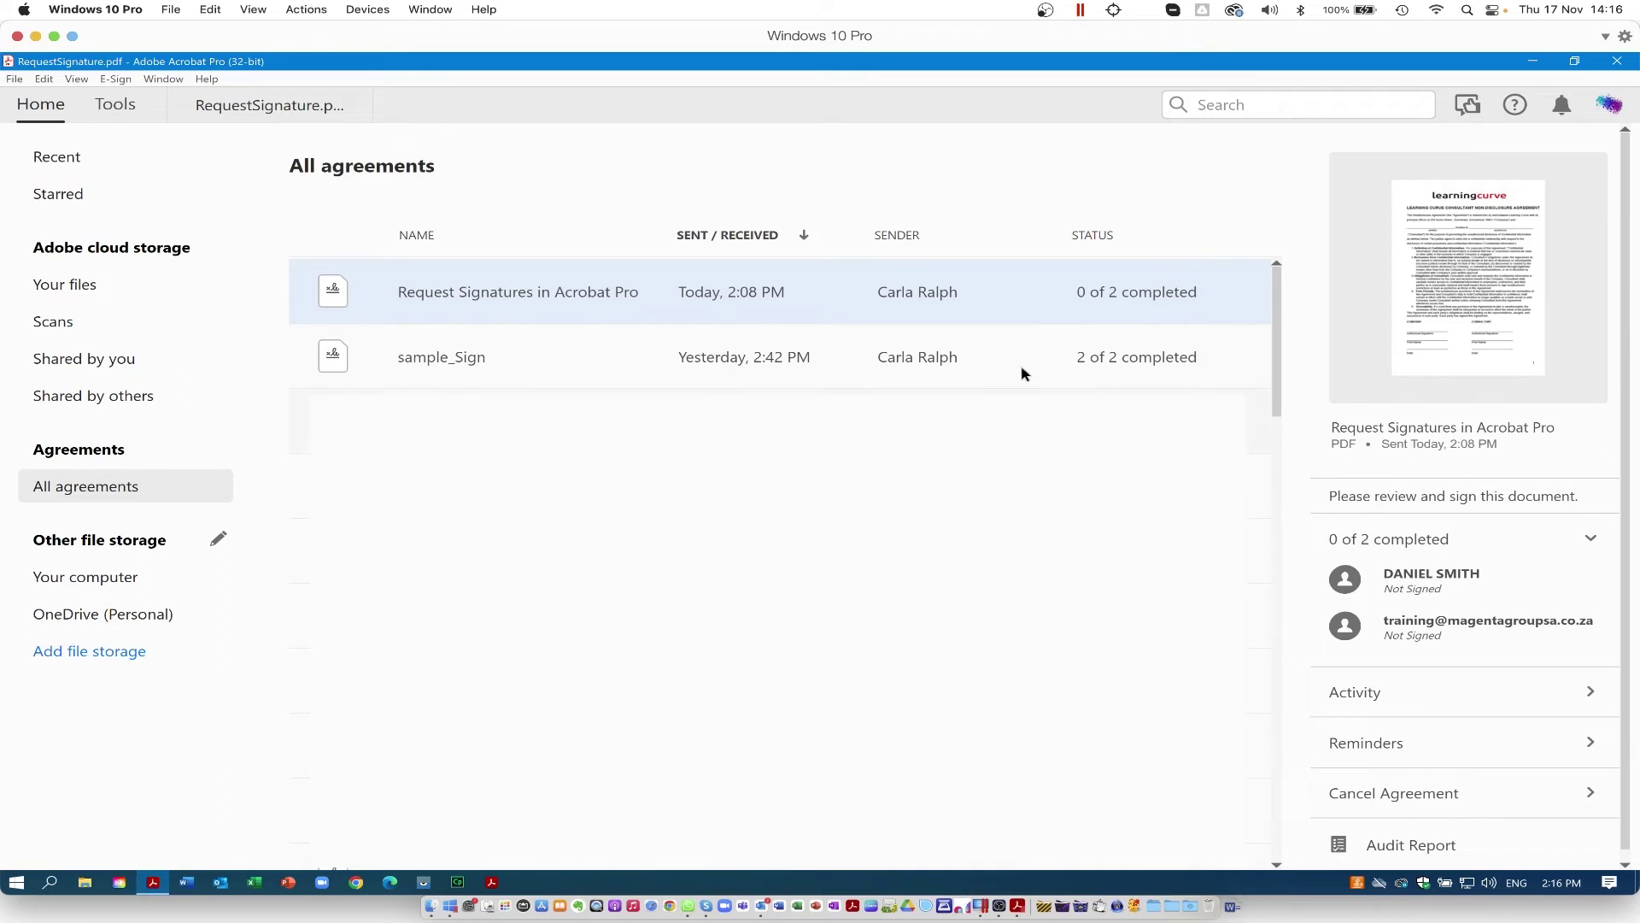
Step: Show sample_Sign's signers and full activity history, then open its Audit Report
{"action": "left_click", "coordinate": [1133, 371]}
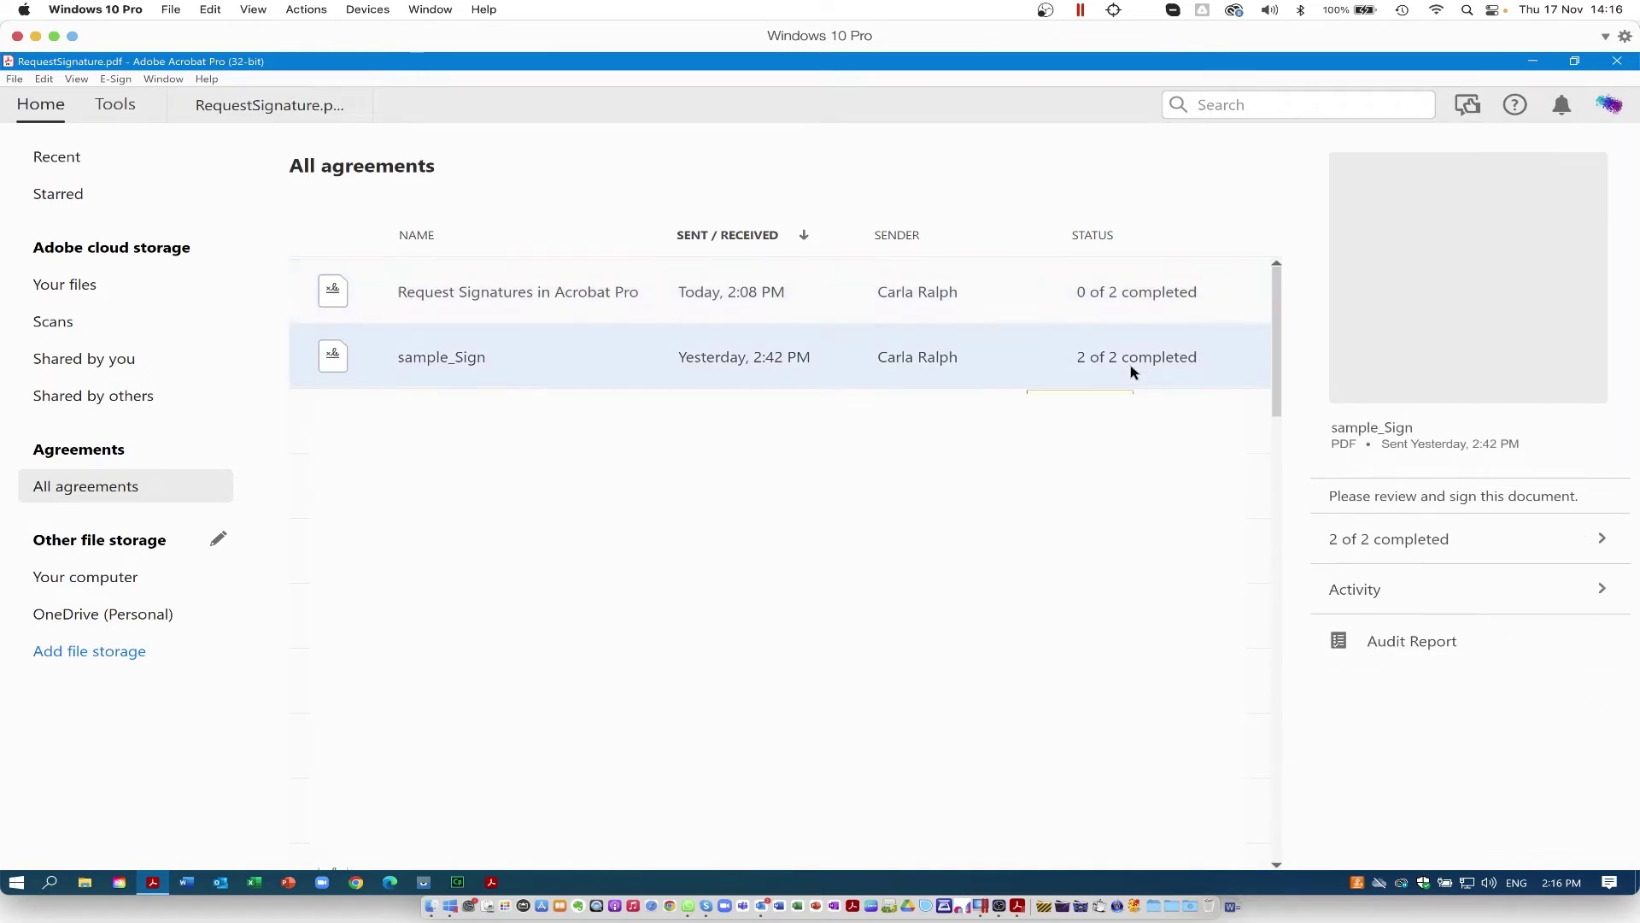
{"action": "left_click", "coordinate": [1601, 542]}
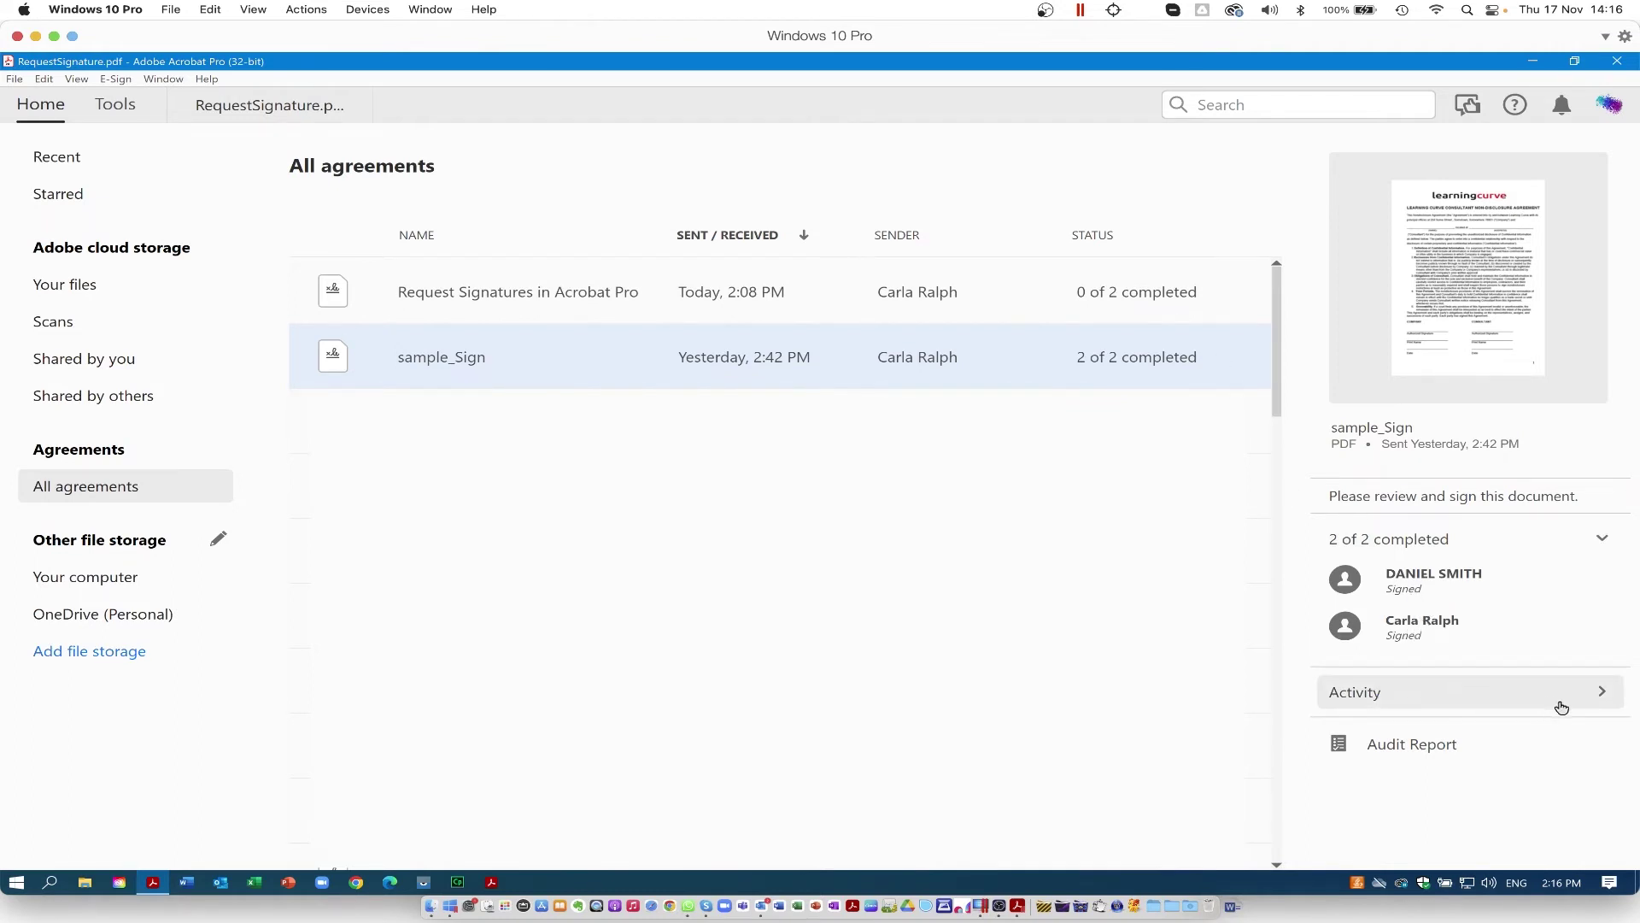
{"action": "left_click", "coordinate": [1602, 695]}
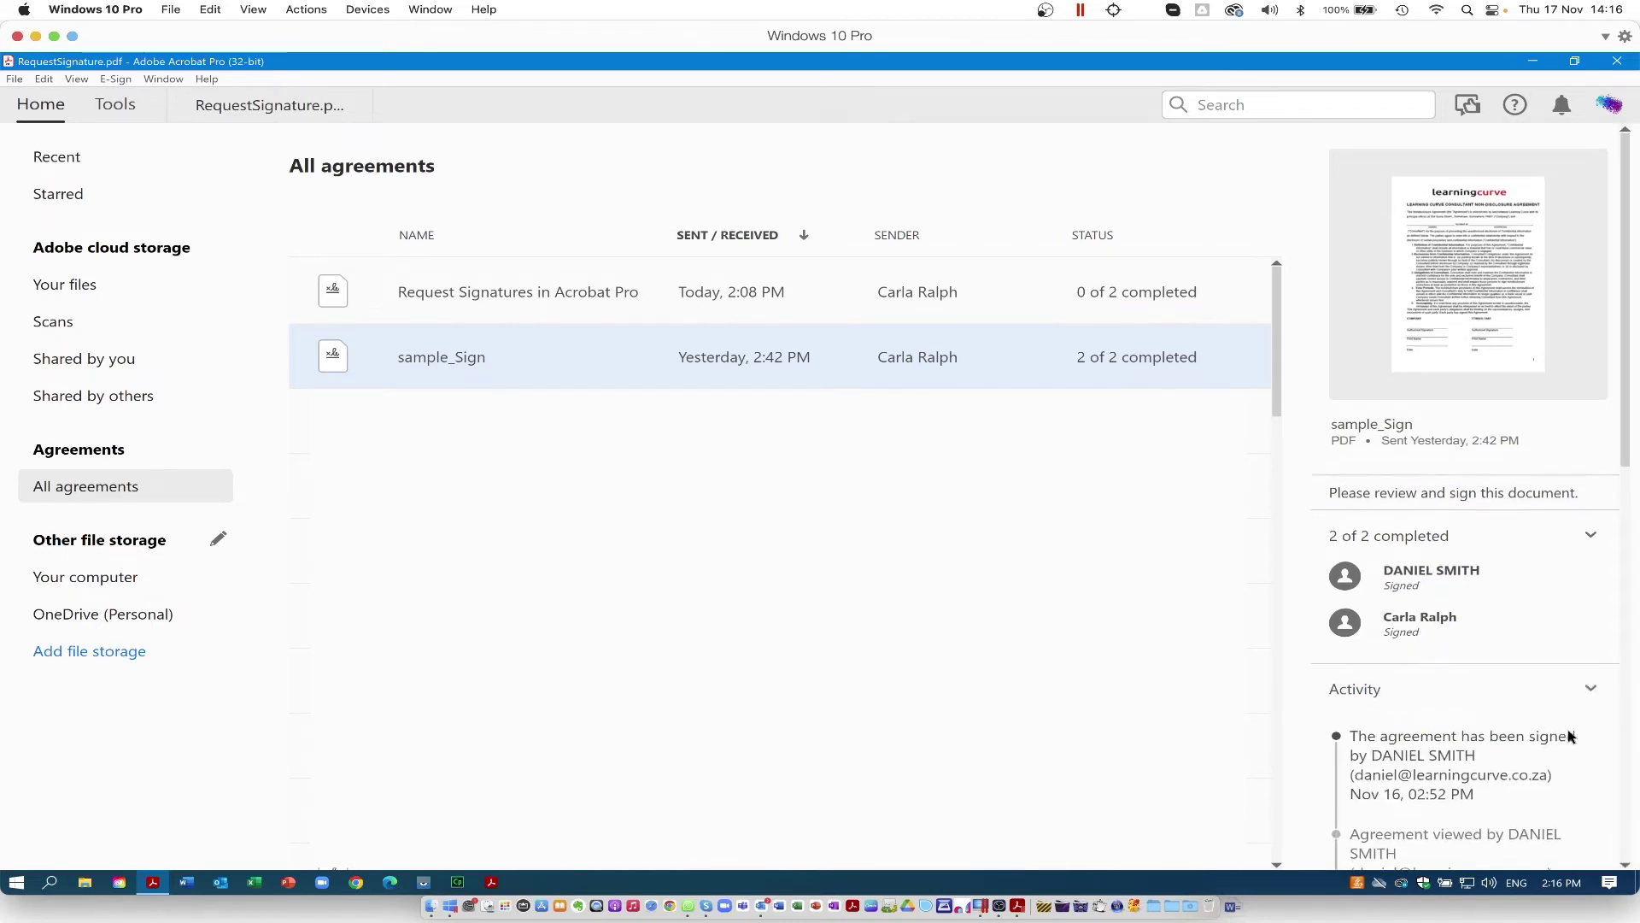
{"action": "scroll", "coordinate": [1568, 737], "scroll_direction": "down", "scroll_amount": 4}
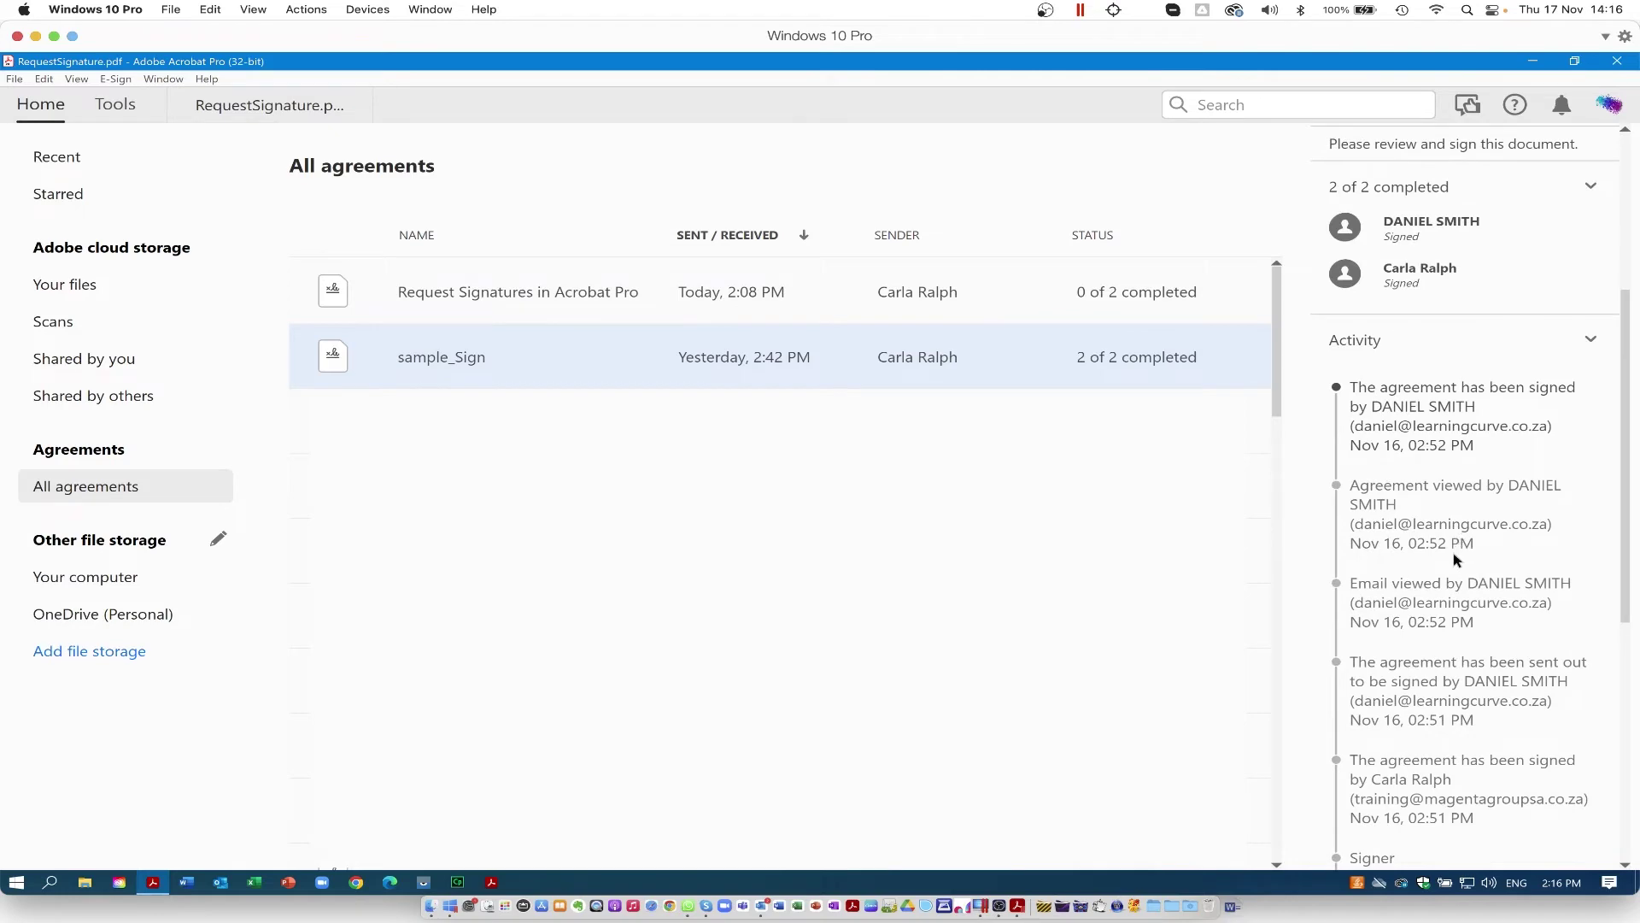
{"action": "scroll", "coordinate": [1457, 560], "scroll_direction": "down", "scroll_amount": 3}
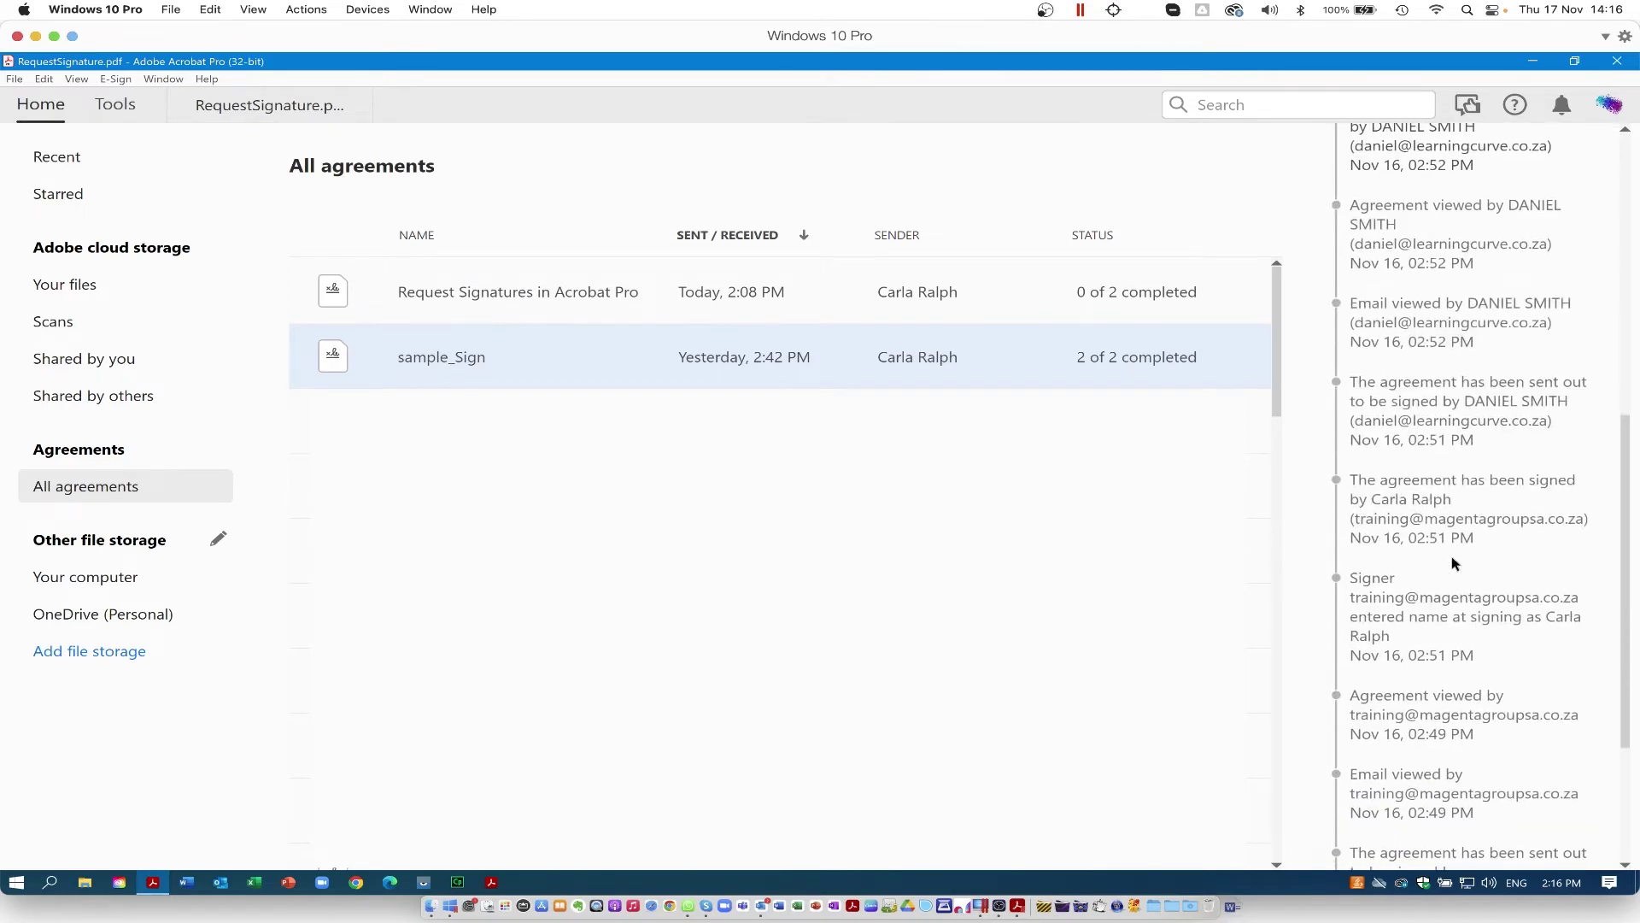
{"action": "scroll", "coordinate": [1453, 563], "scroll_direction": "down", "scroll_amount": 3}
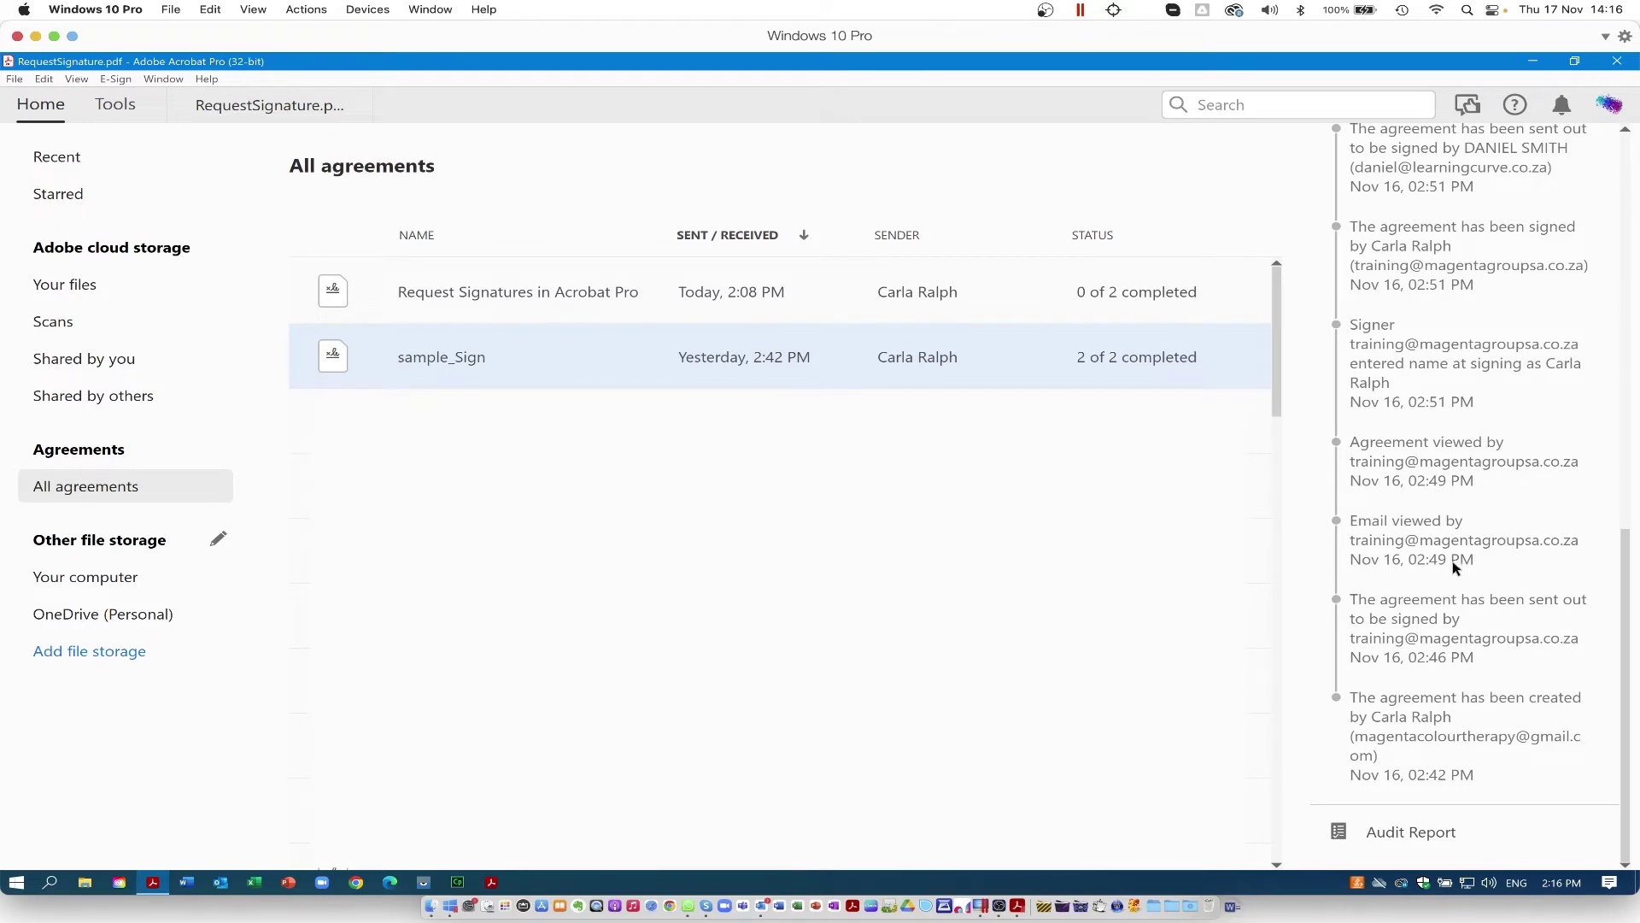
{"action": "left_click", "coordinate": [1391, 834]}
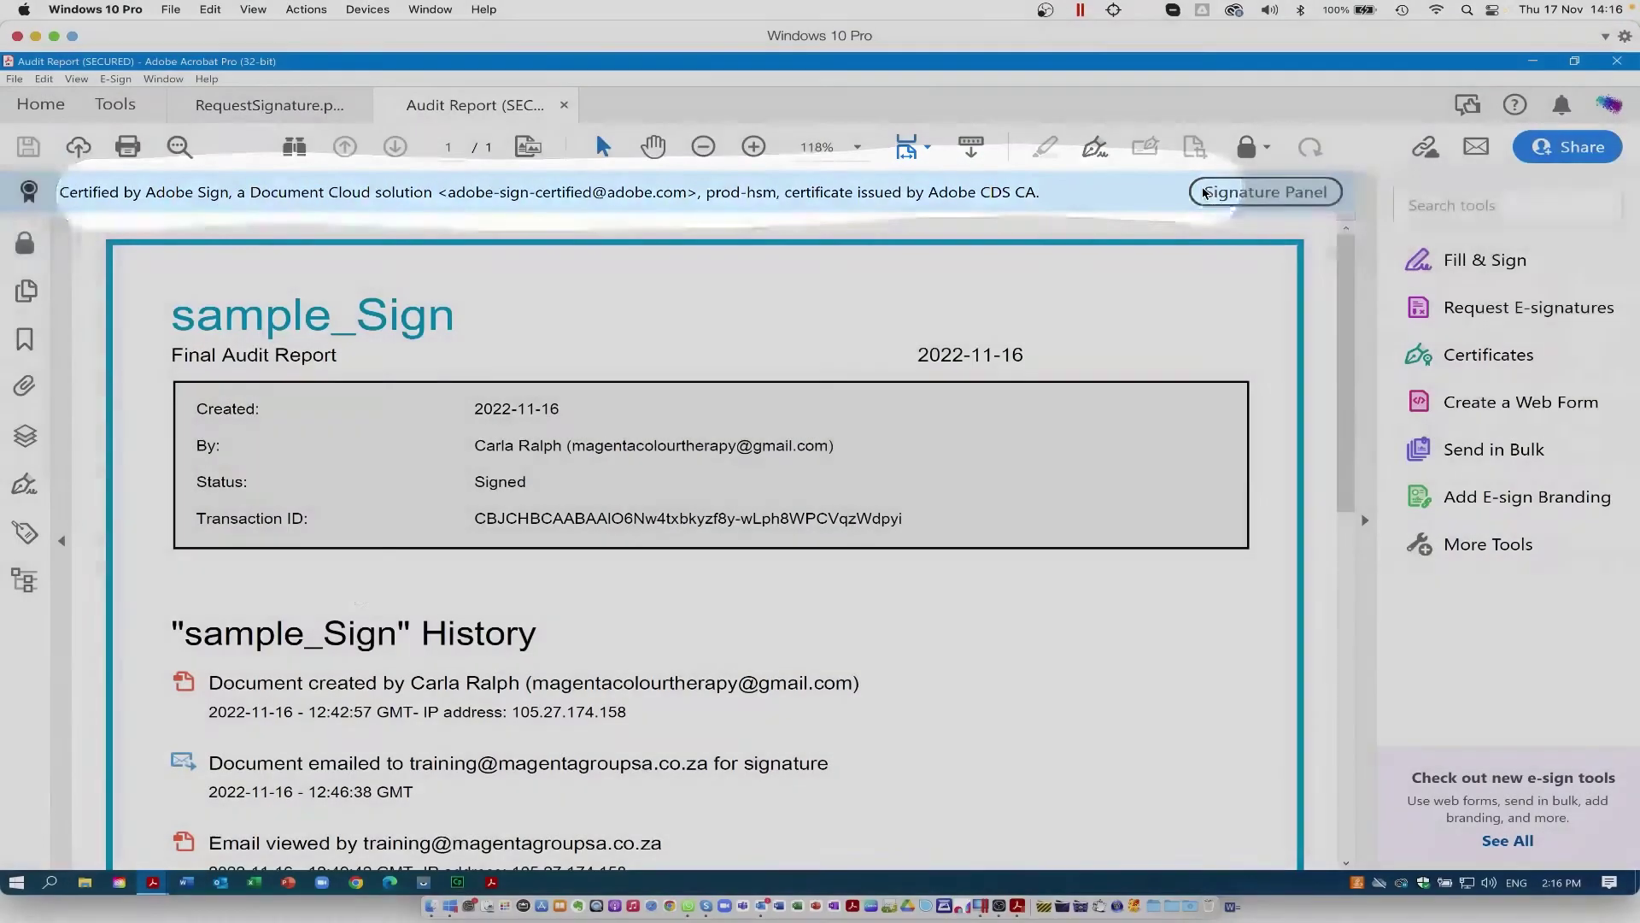
Step: Scroll through the History section of the sample_Sign audit report
{"action": "scroll", "coordinate": [319, 598], "scroll_direction": "down", "scroll_amount": 2}
{"action": "scroll", "coordinate": [317, 603], "scroll_direction": "down", "scroll_amount": 2}
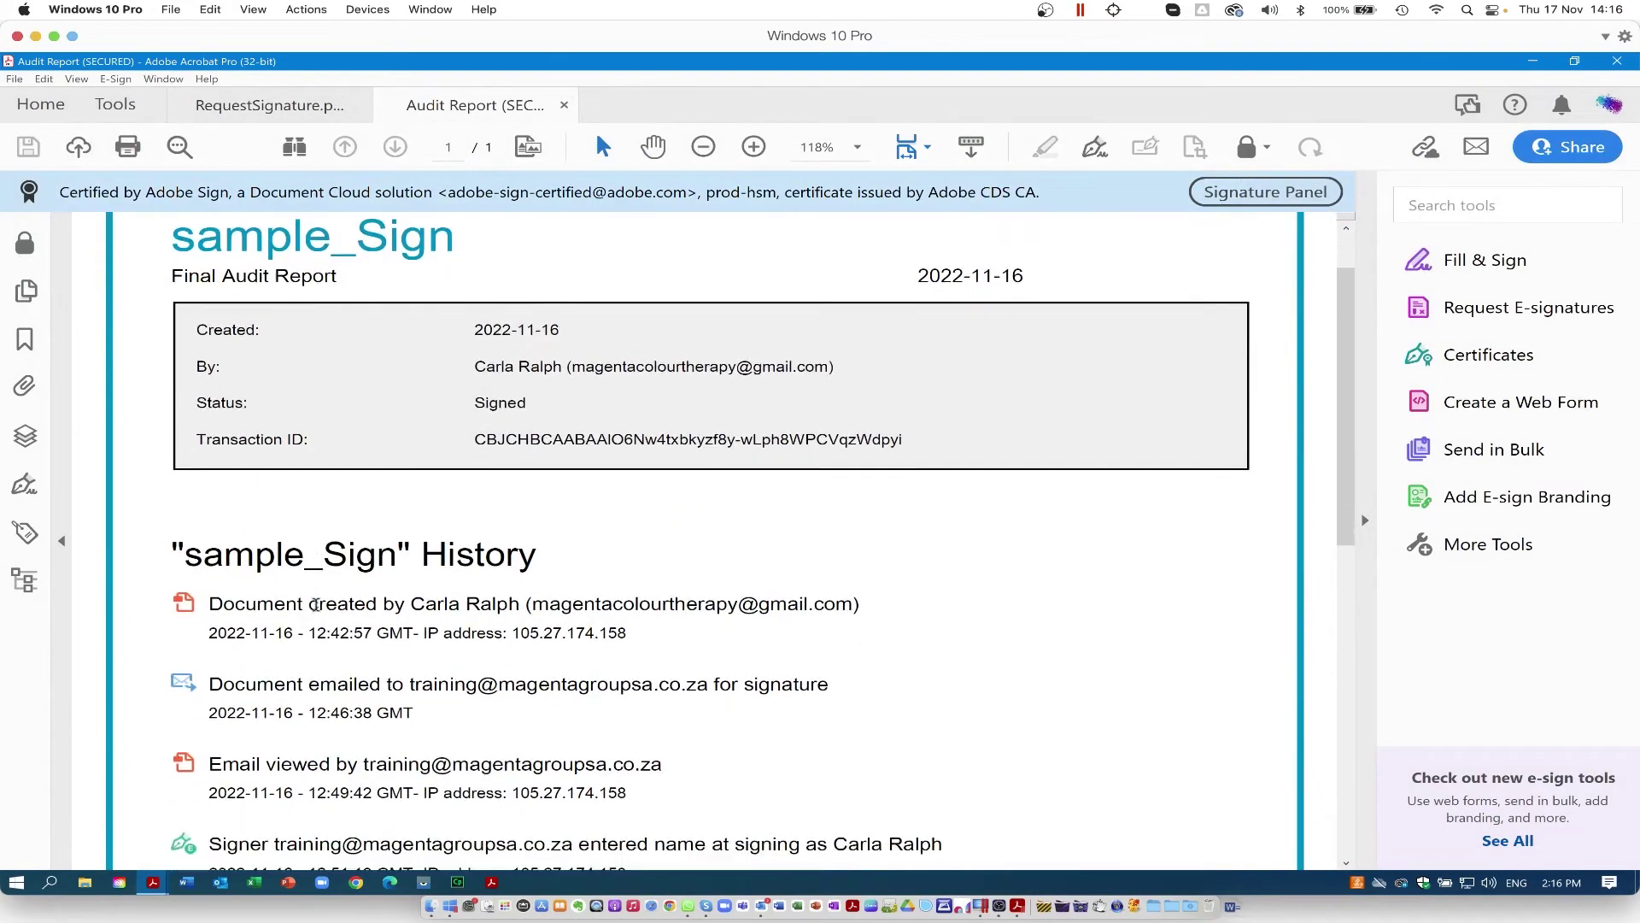
{"action": "scroll", "coordinate": [315, 609], "scroll_direction": "down", "scroll_amount": 4}
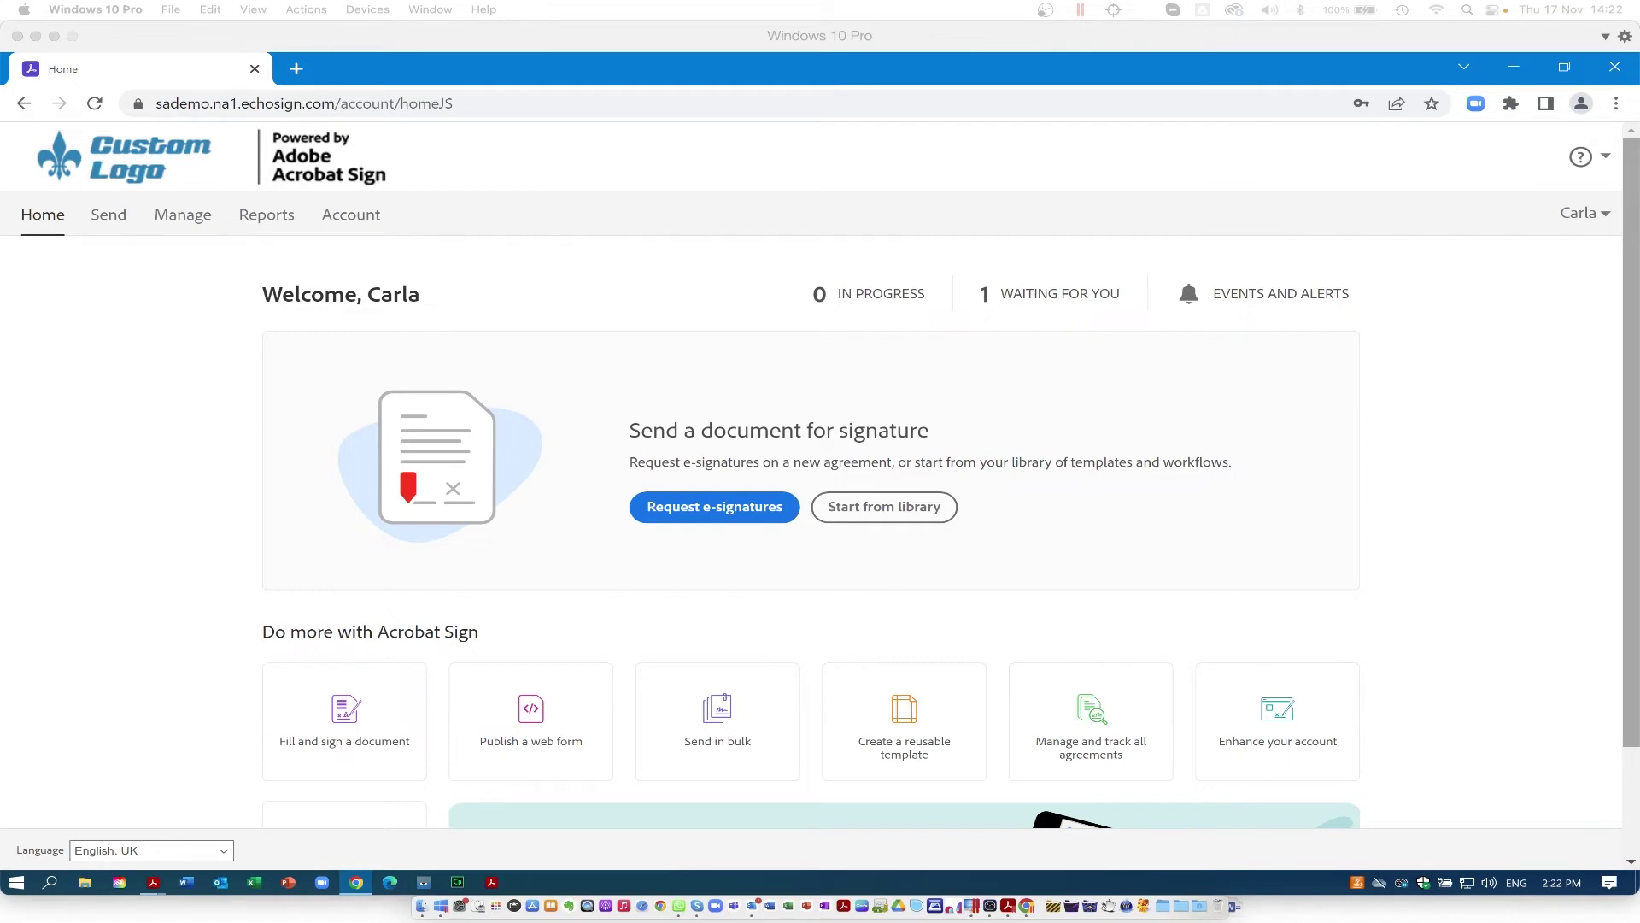
Step: Bring the Acrobat Sign browser page forward and open the Send tab's Get documents signed form
{"action": "left_click", "coordinate": [1271, 592]}
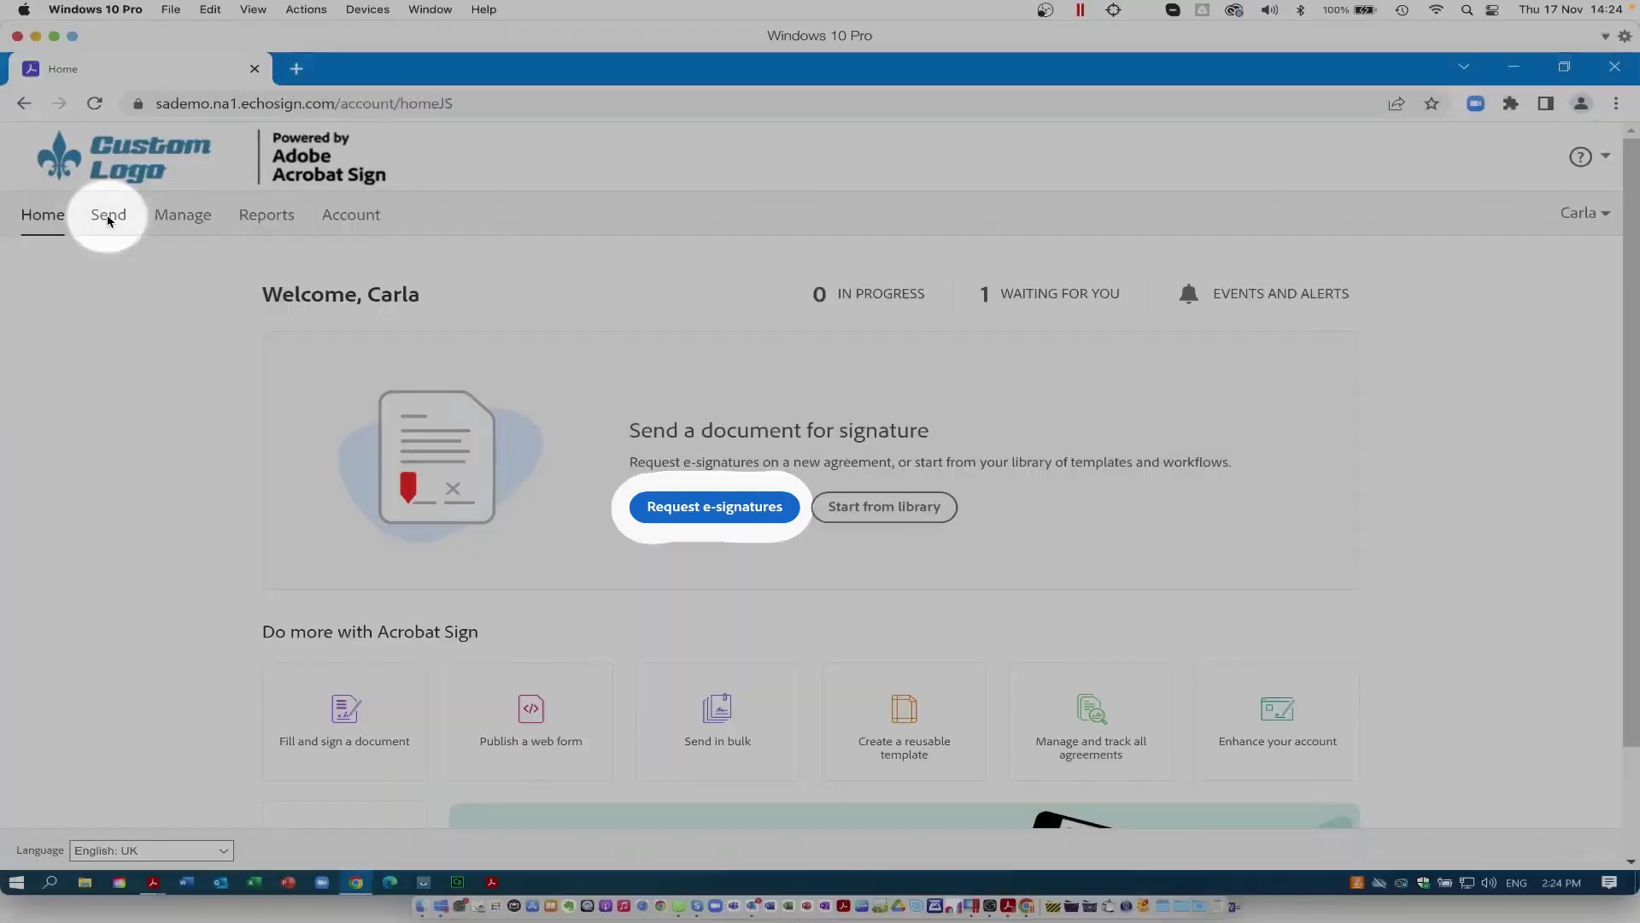
{"action": "left_click", "coordinate": [692, 516]}
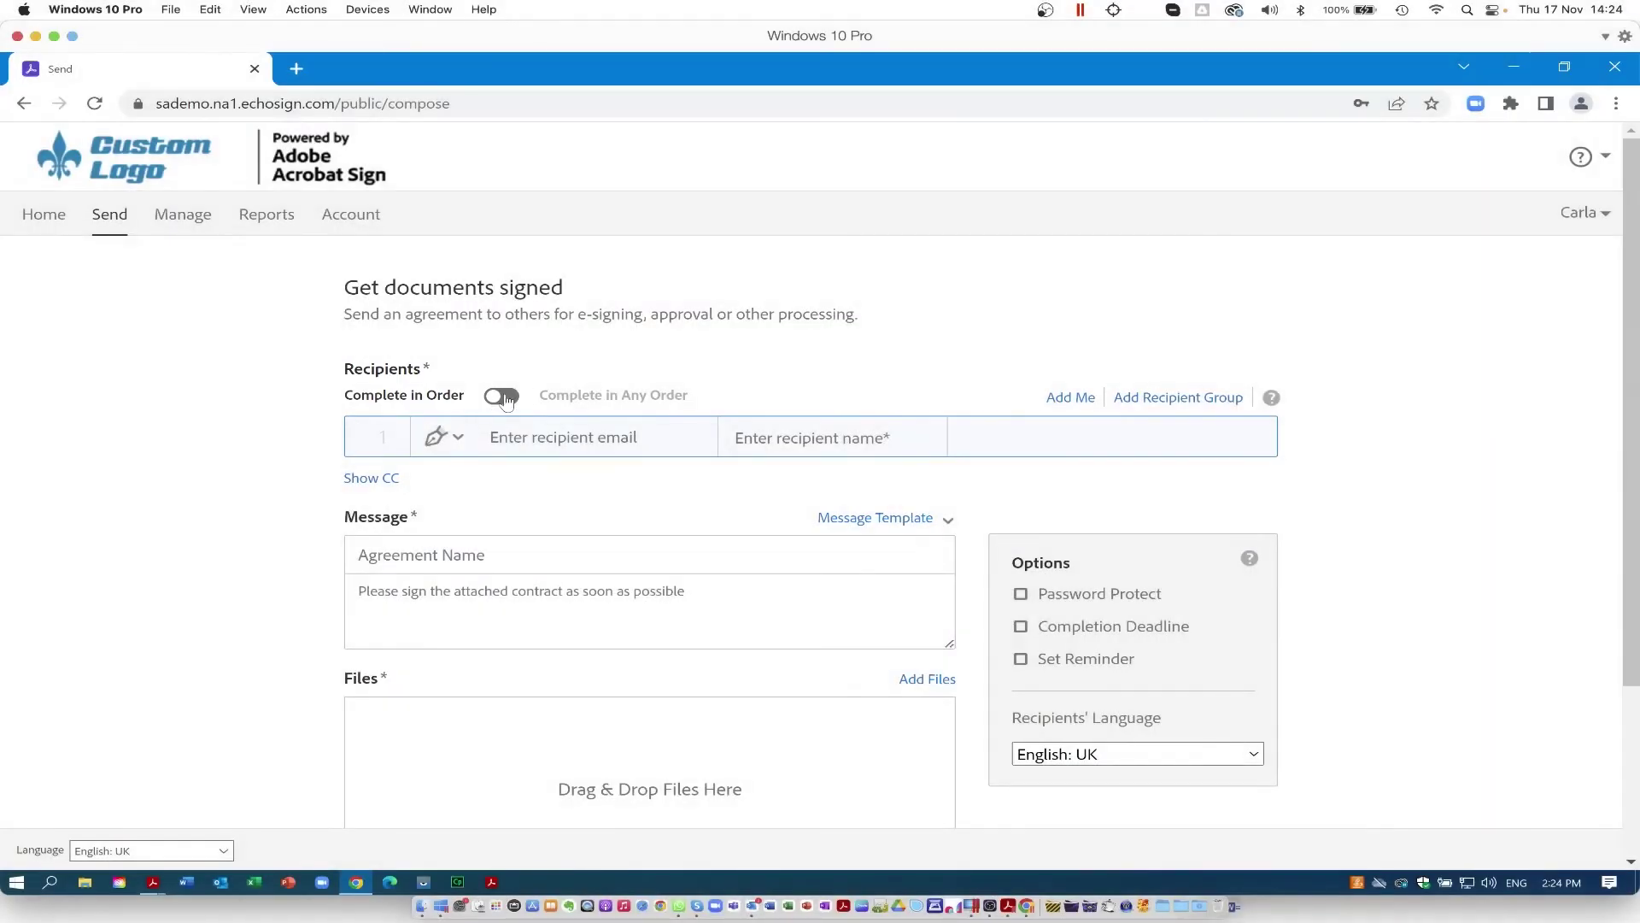
Step: Choose Complete in Any Order and add the first recipient's suggested e-mail, keeping the Signer role
{"action": "left_click", "coordinate": [497, 398]}
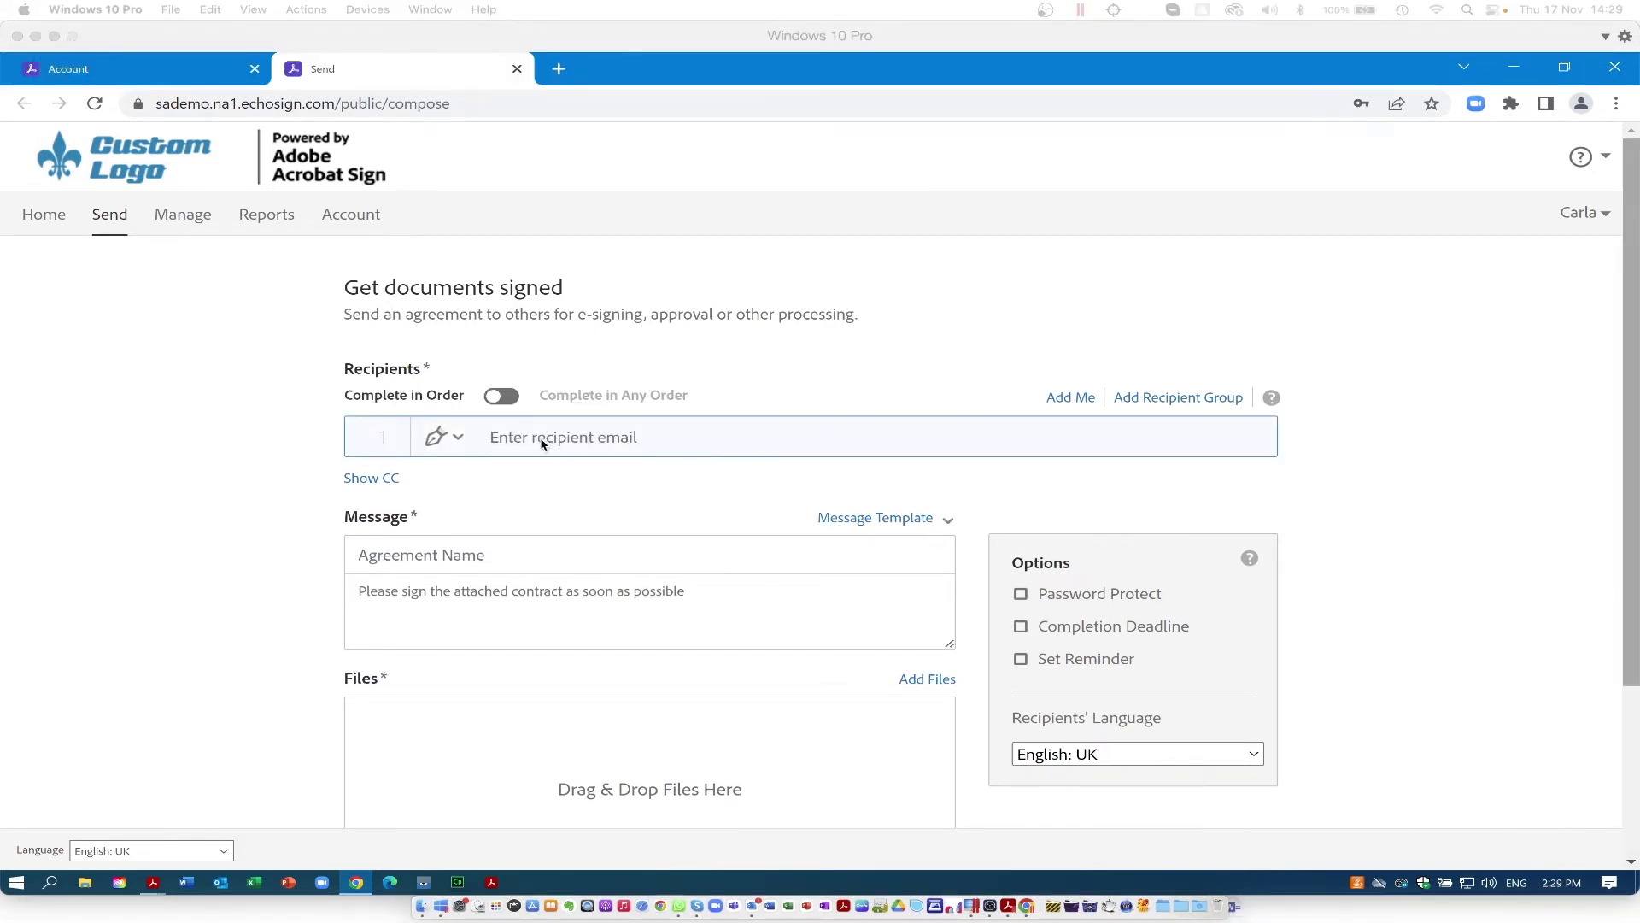
{"action": "left_click", "coordinate": [513, 438]}
{"action": "type", "text": "Tra"}
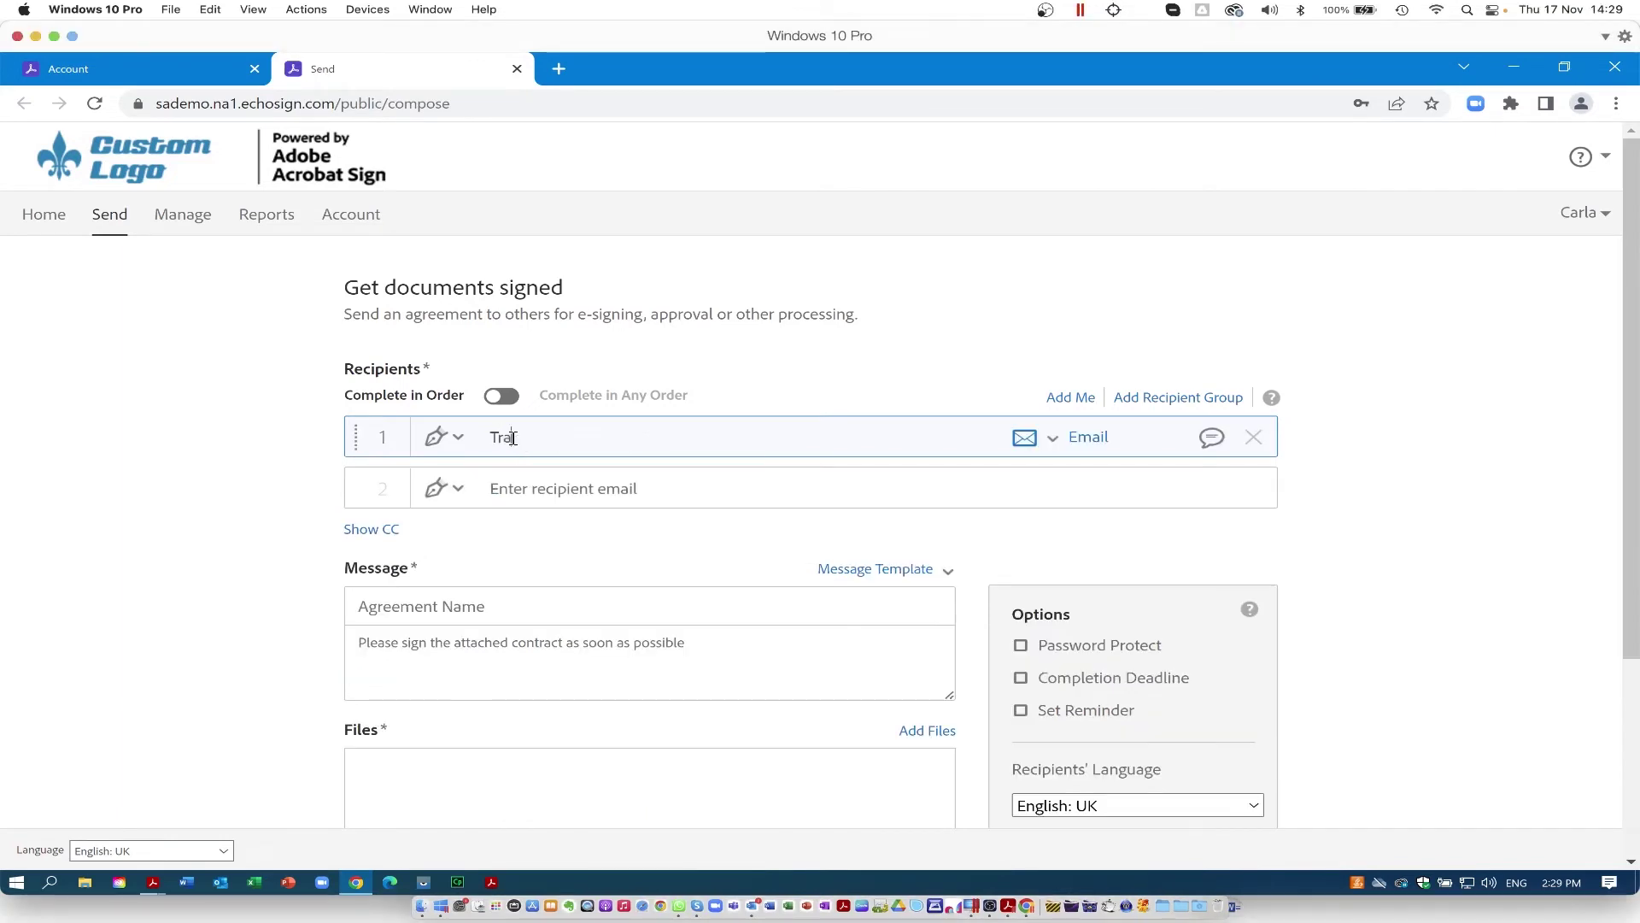
{"action": "type", "text": "ining"}
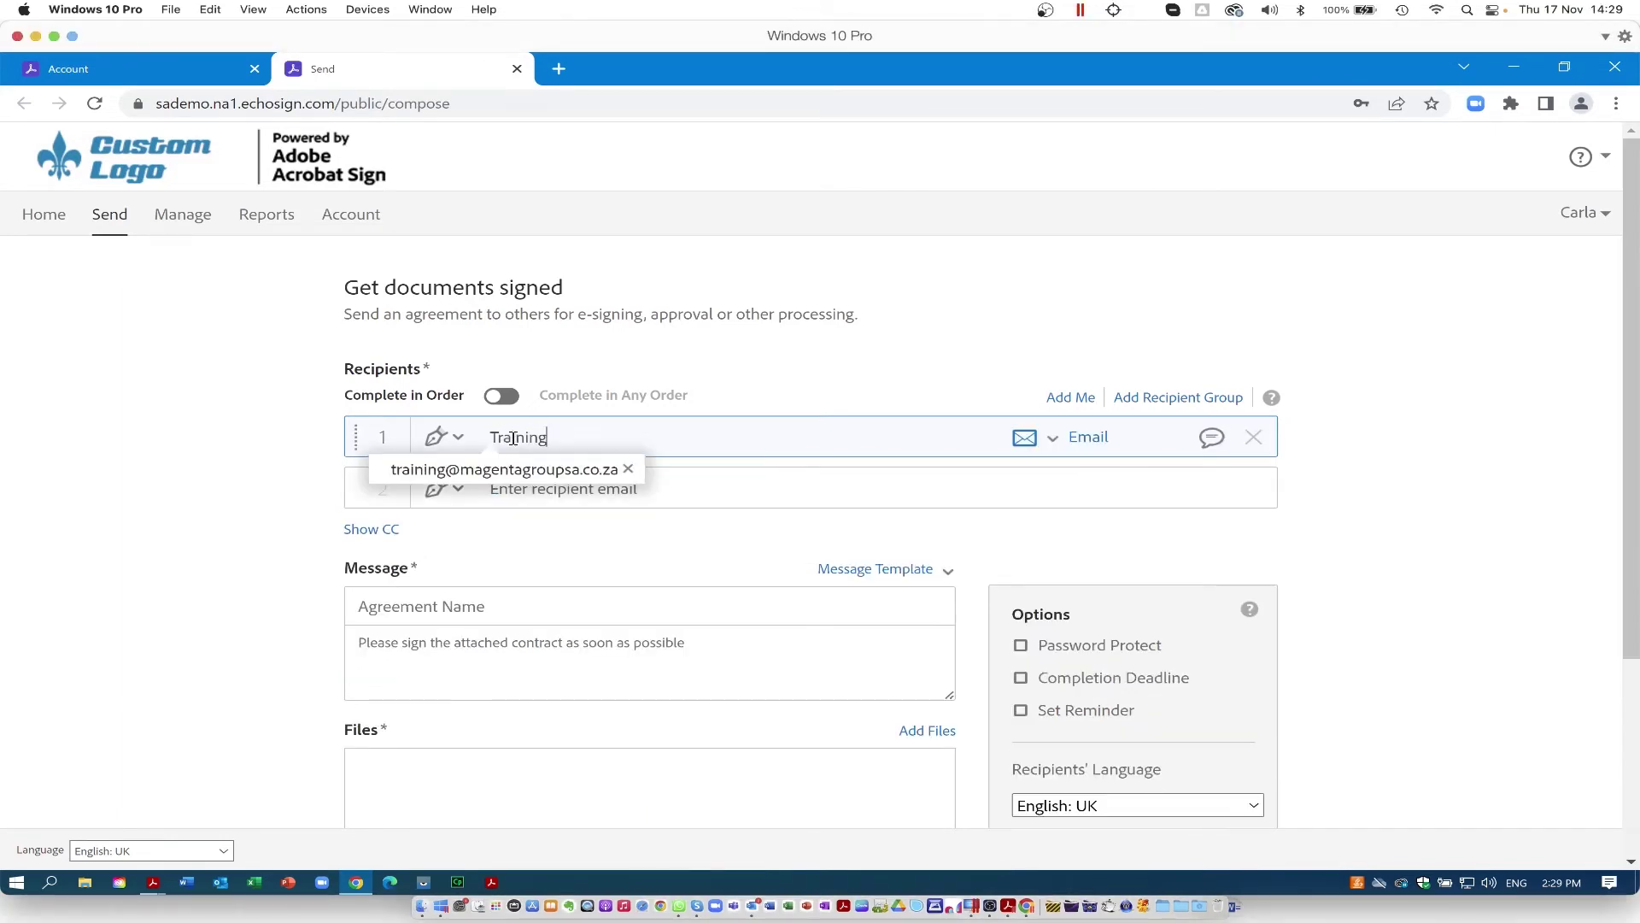
{"action": "left_click", "coordinate": [510, 478]}
{"action": "left_click", "coordinate": [458, 439]}
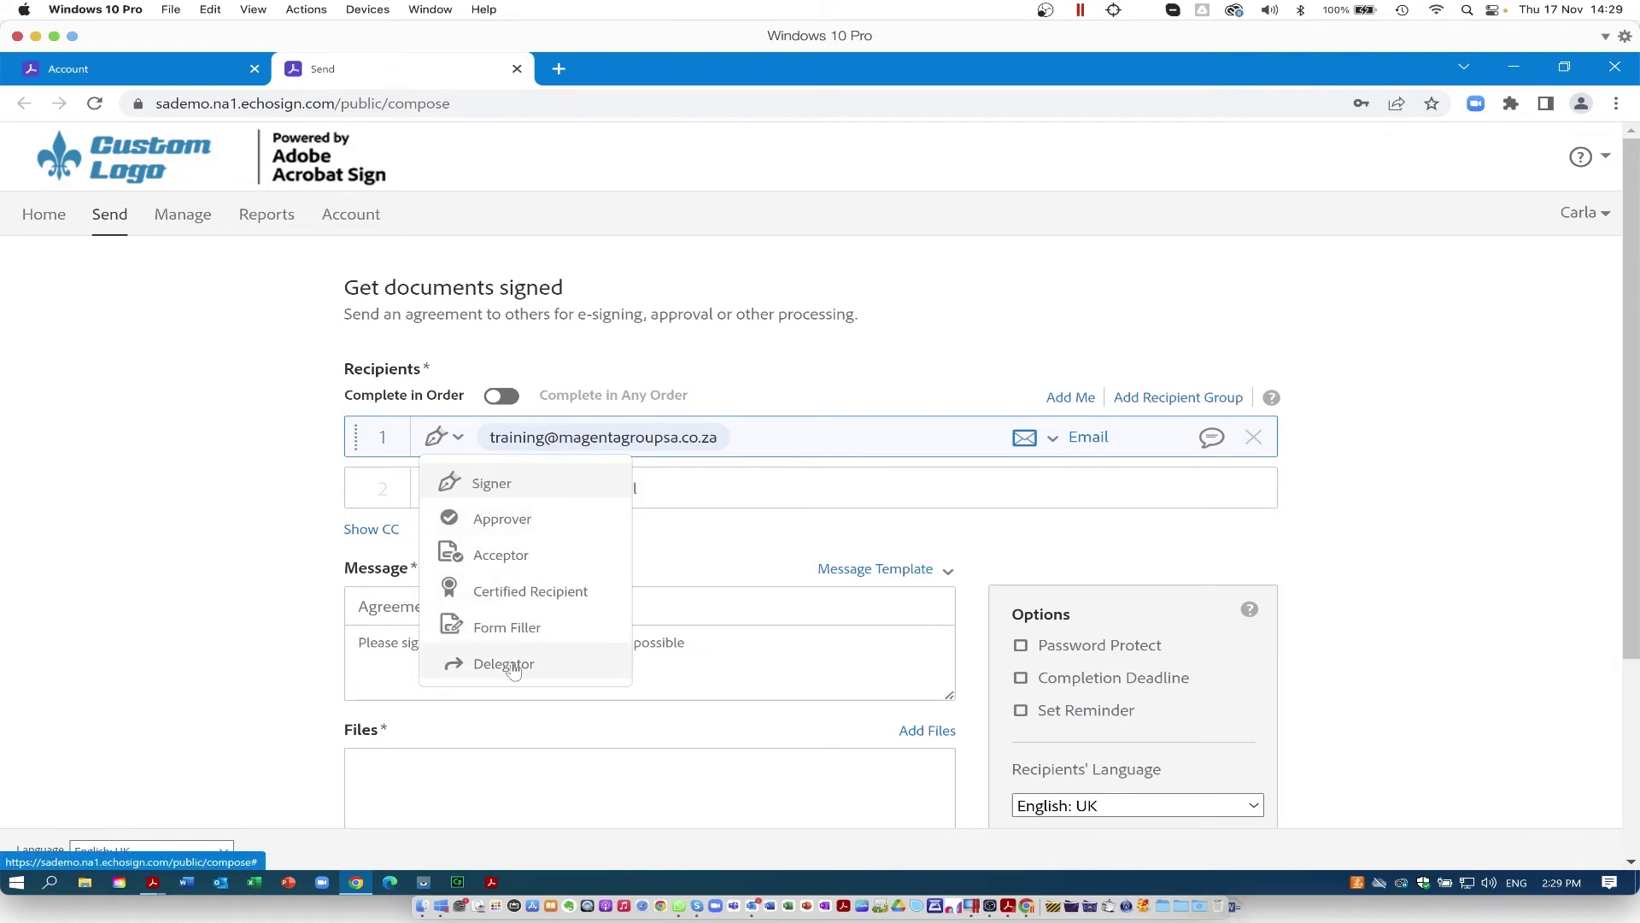
{"action": "key", "text": "Escape"}
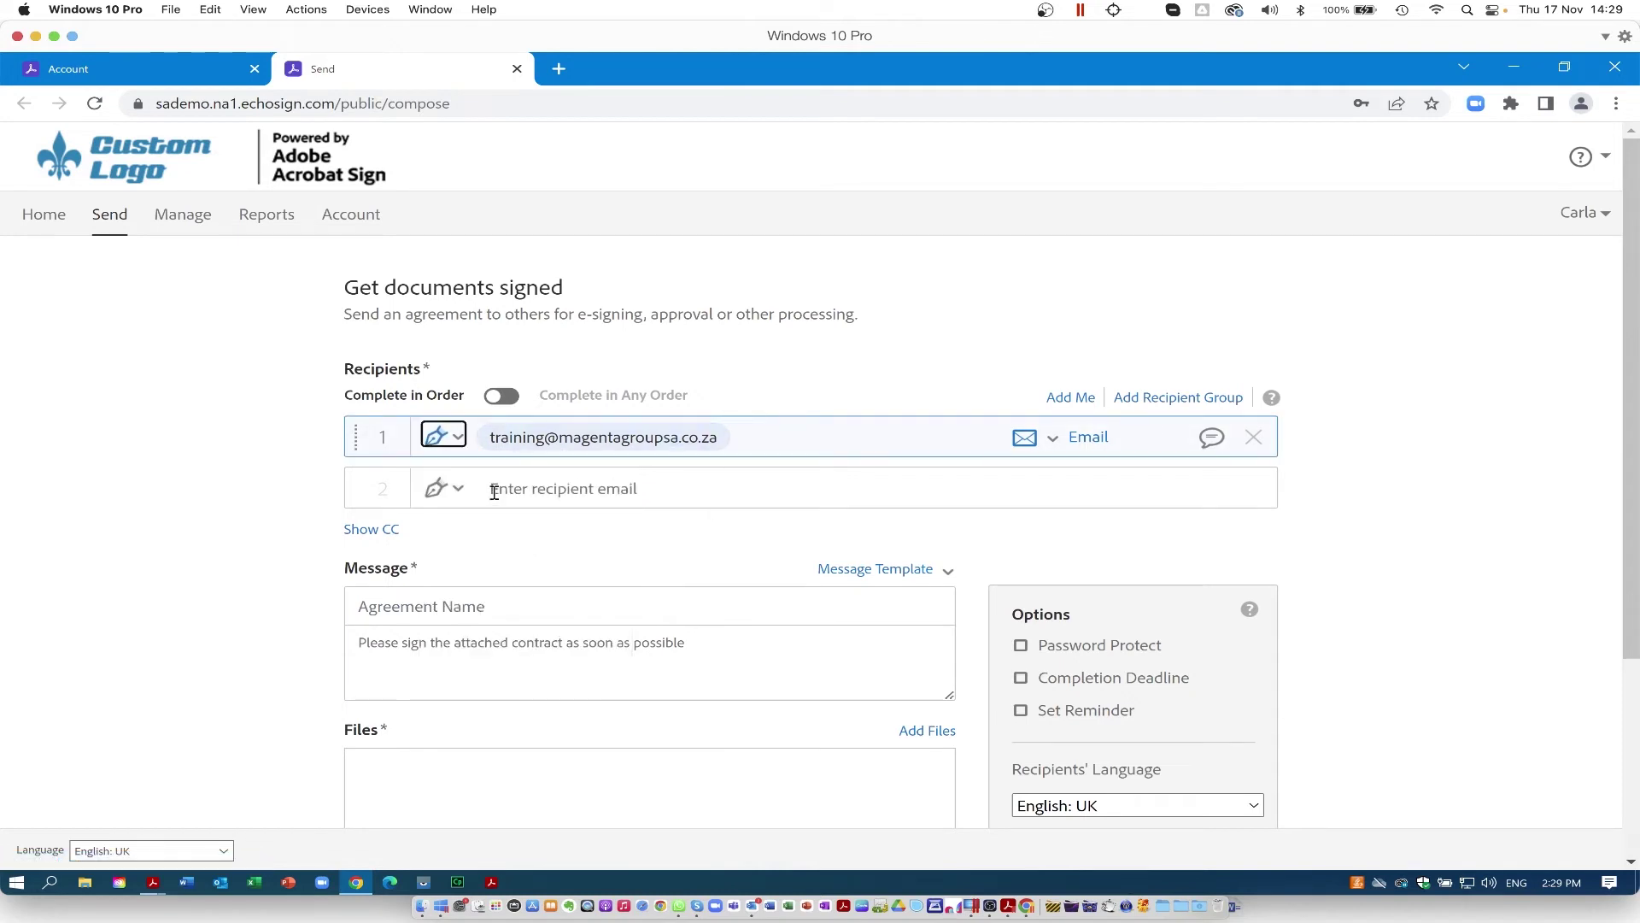
Step: Add the second recipient's suggested e-mail as an Approver, leaving Email authentication unchanged
{"action": "left_click", "coordinate": [494, 492]}
{"action": "type", "text": "trai"}
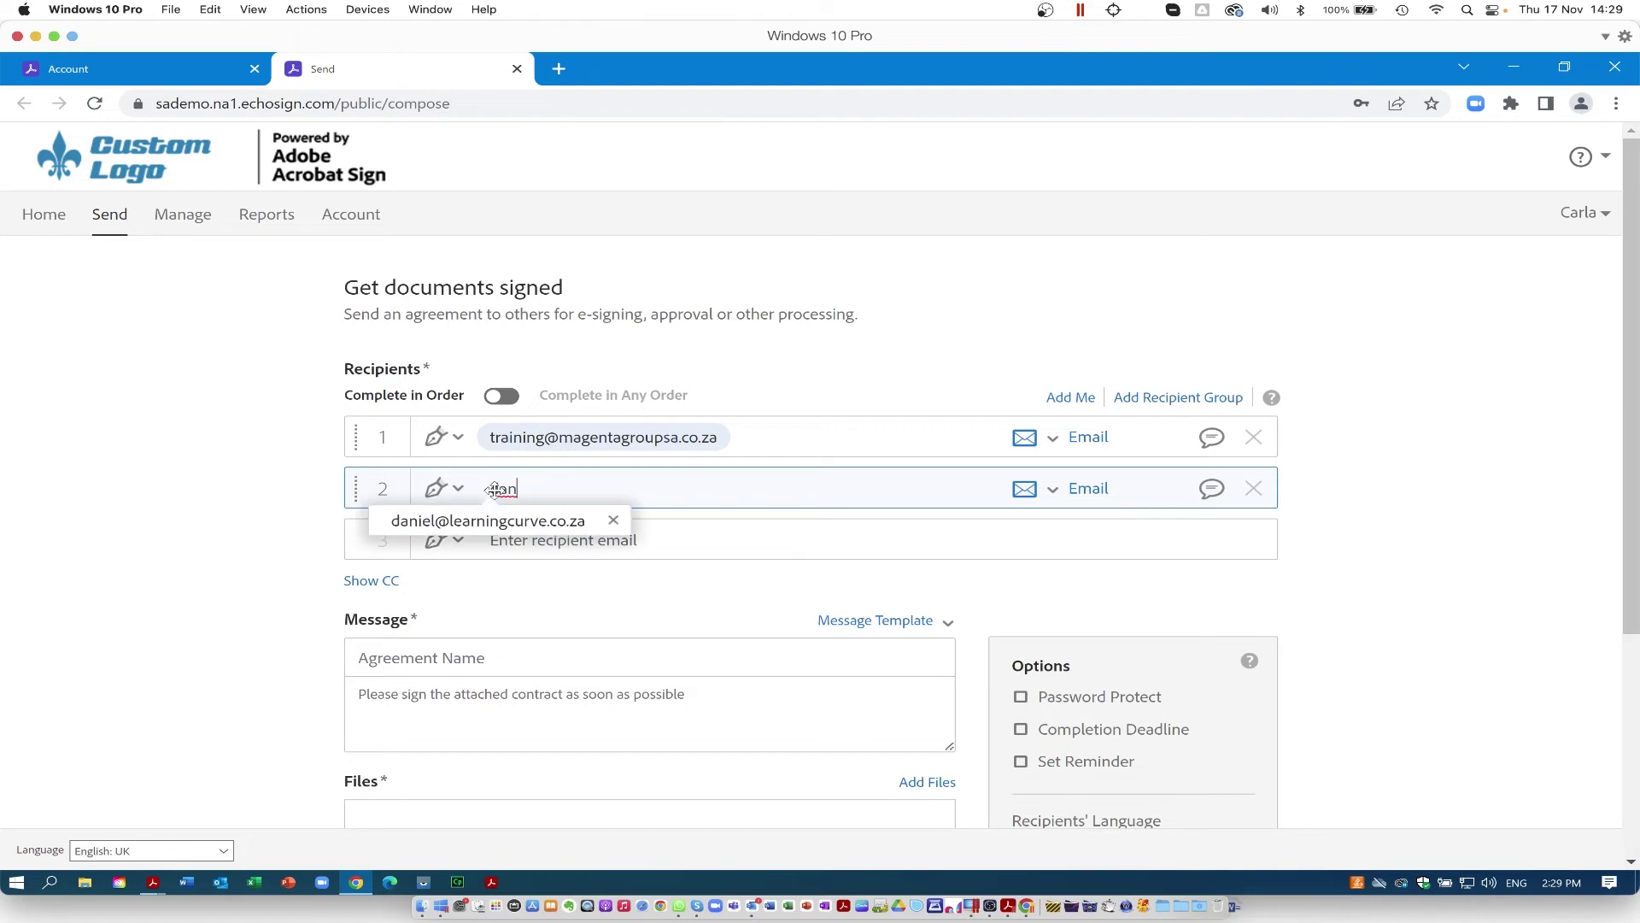
{"action": "left_click", "coordinate": [514, 524]}
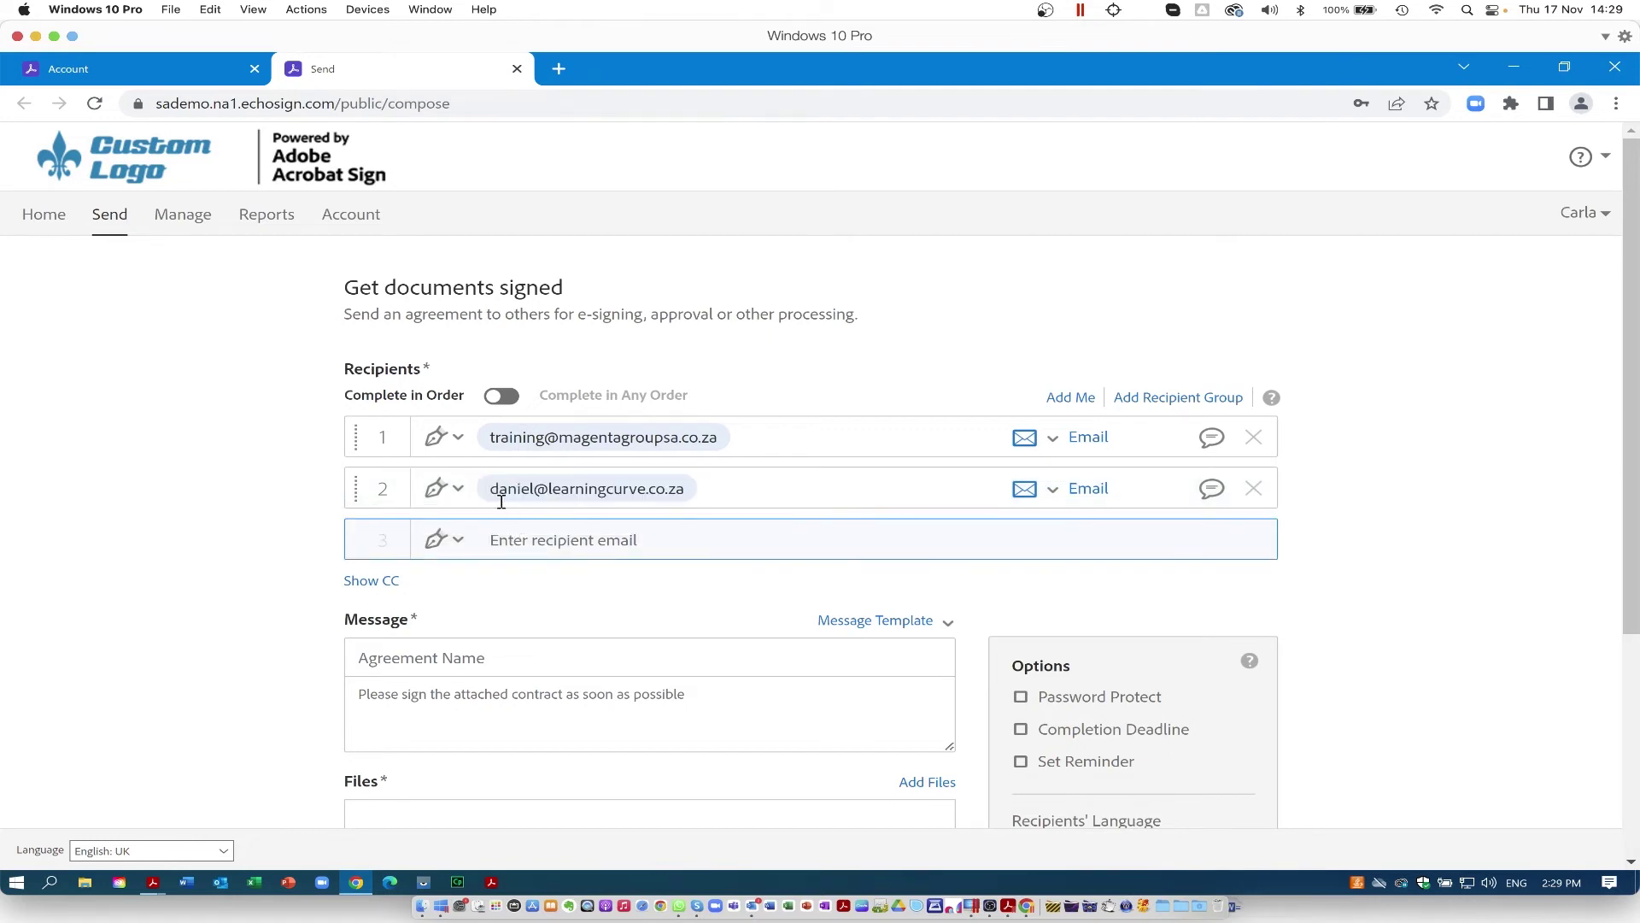
{"action": "left_click", "coordinate": [454, 487]}
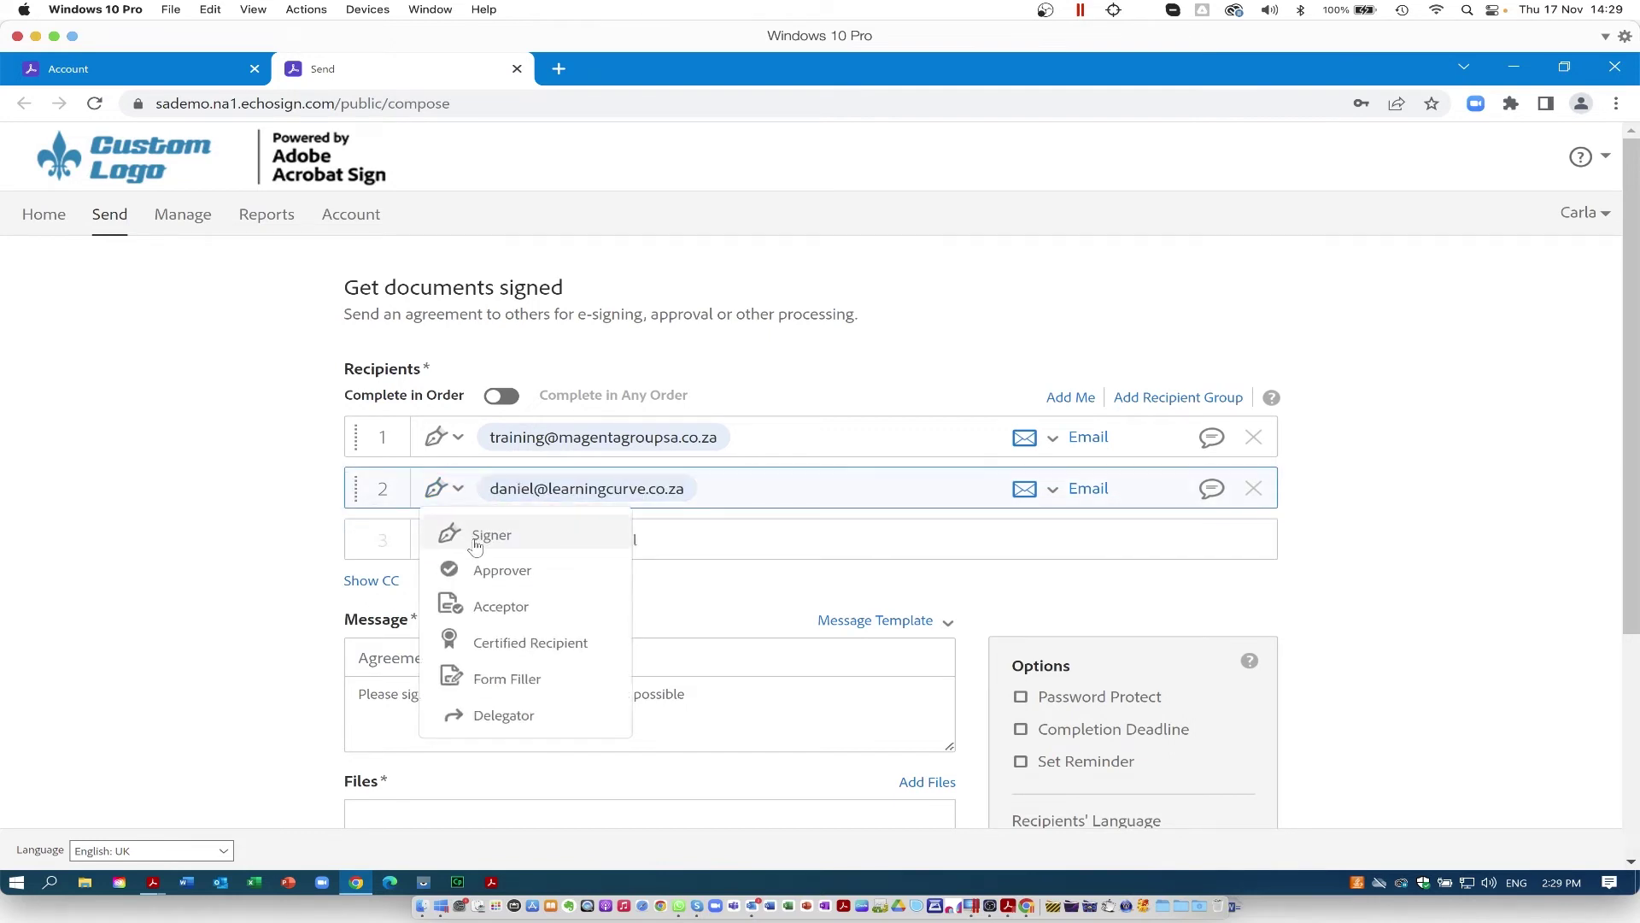
{"action": "left_click", "coordinate": [479, 572]}
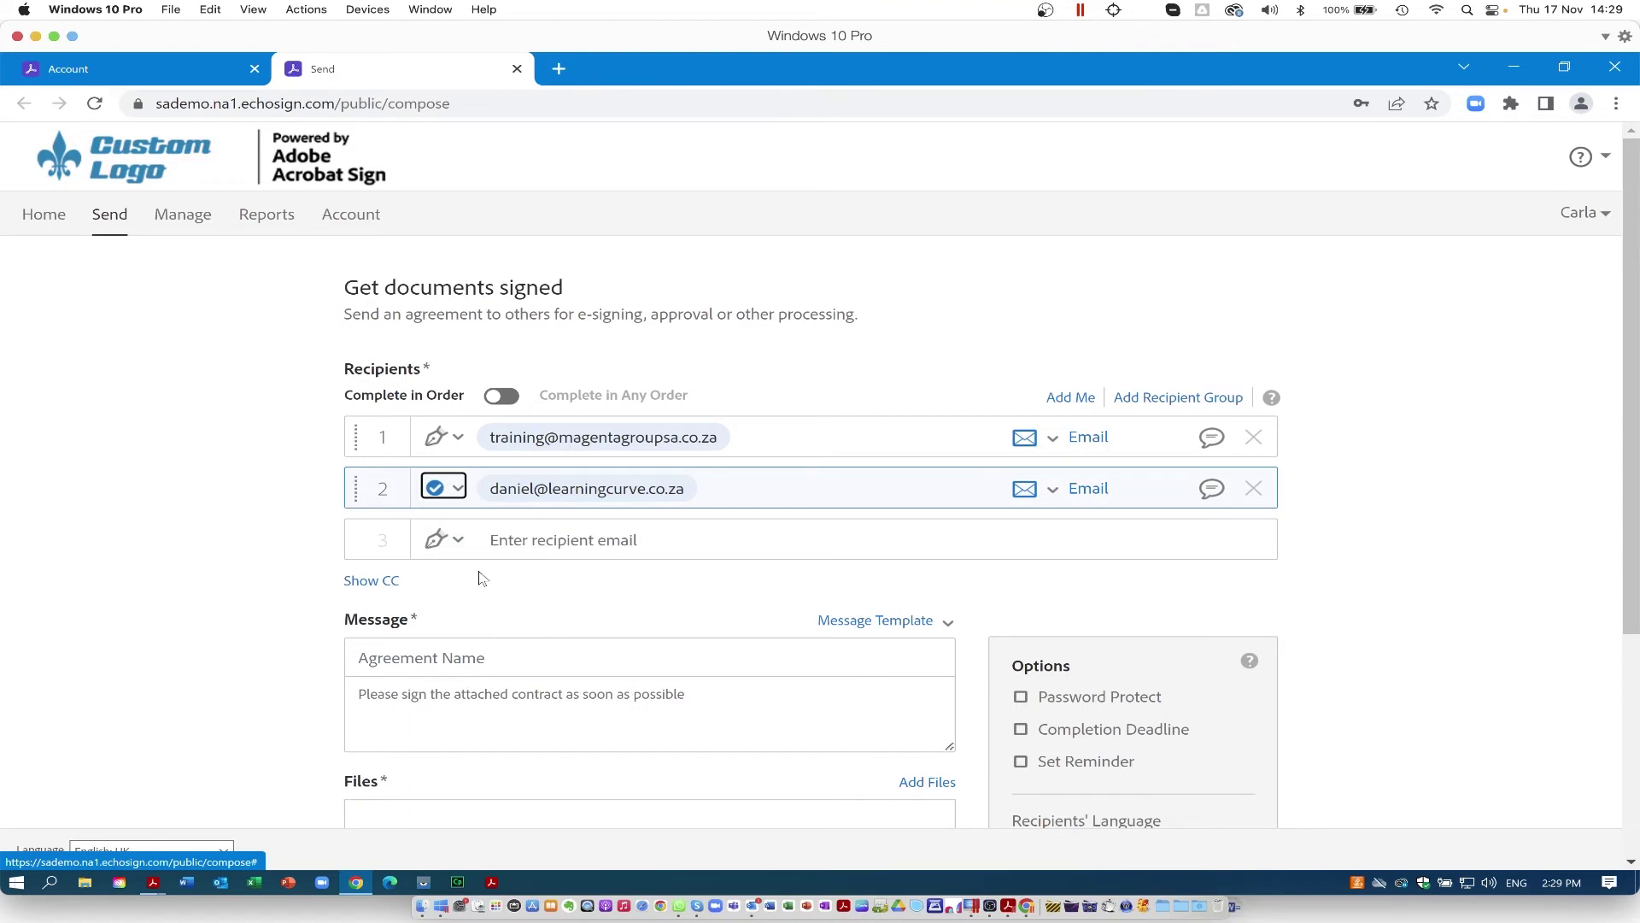
{"action": "left_click", "coordinate": [1052, 437]}
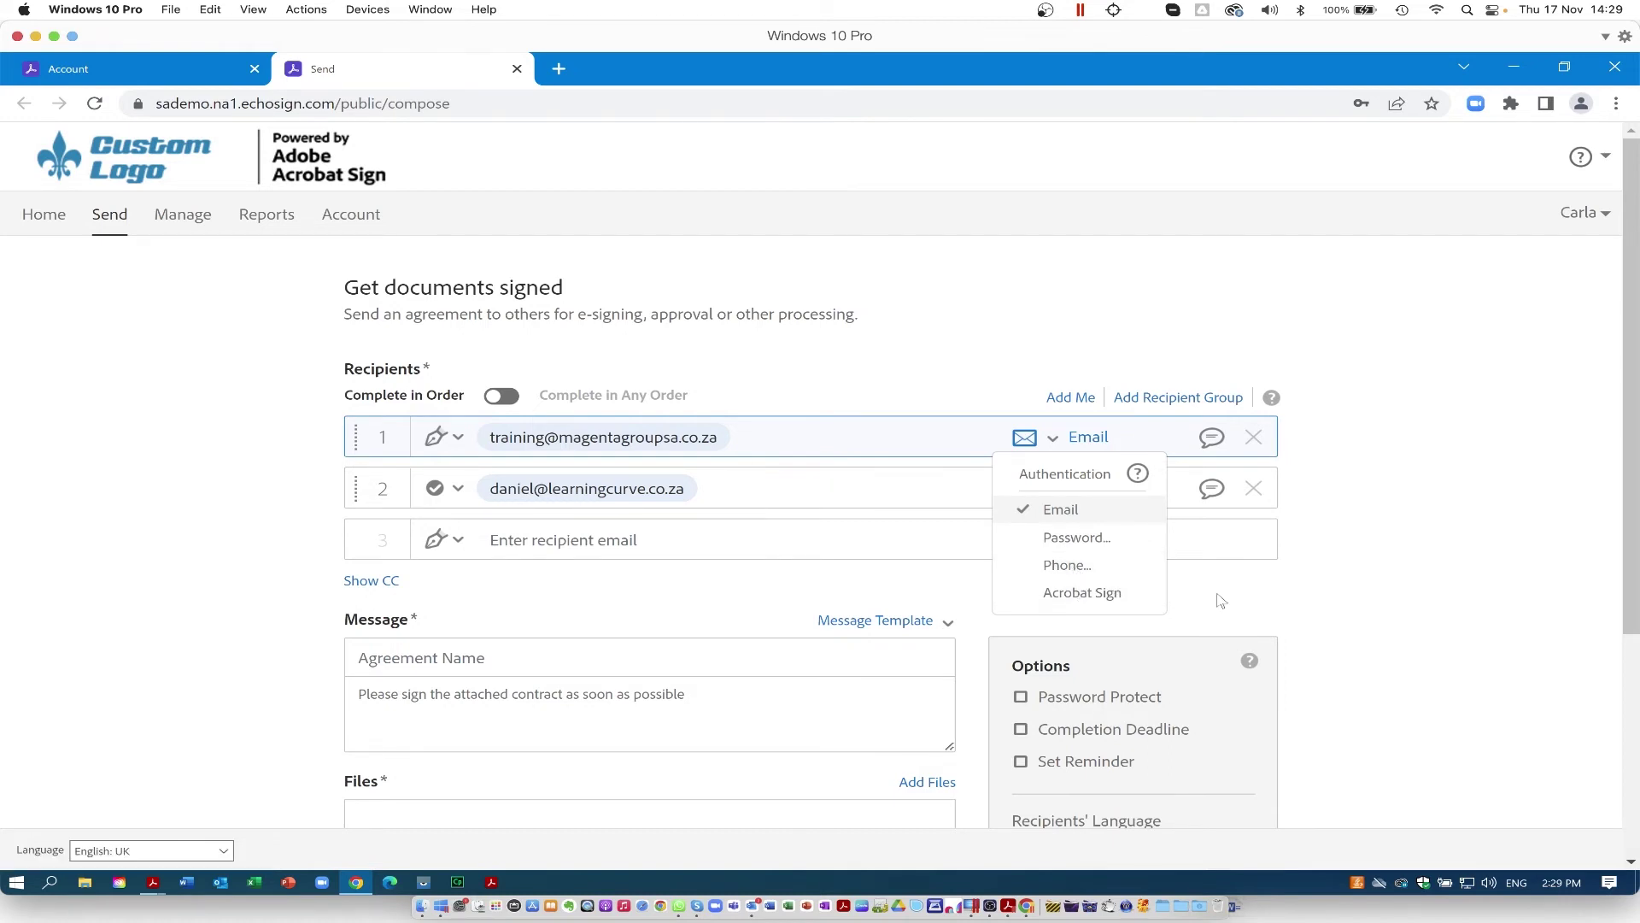
{"action": "key", "text": "Escape"}
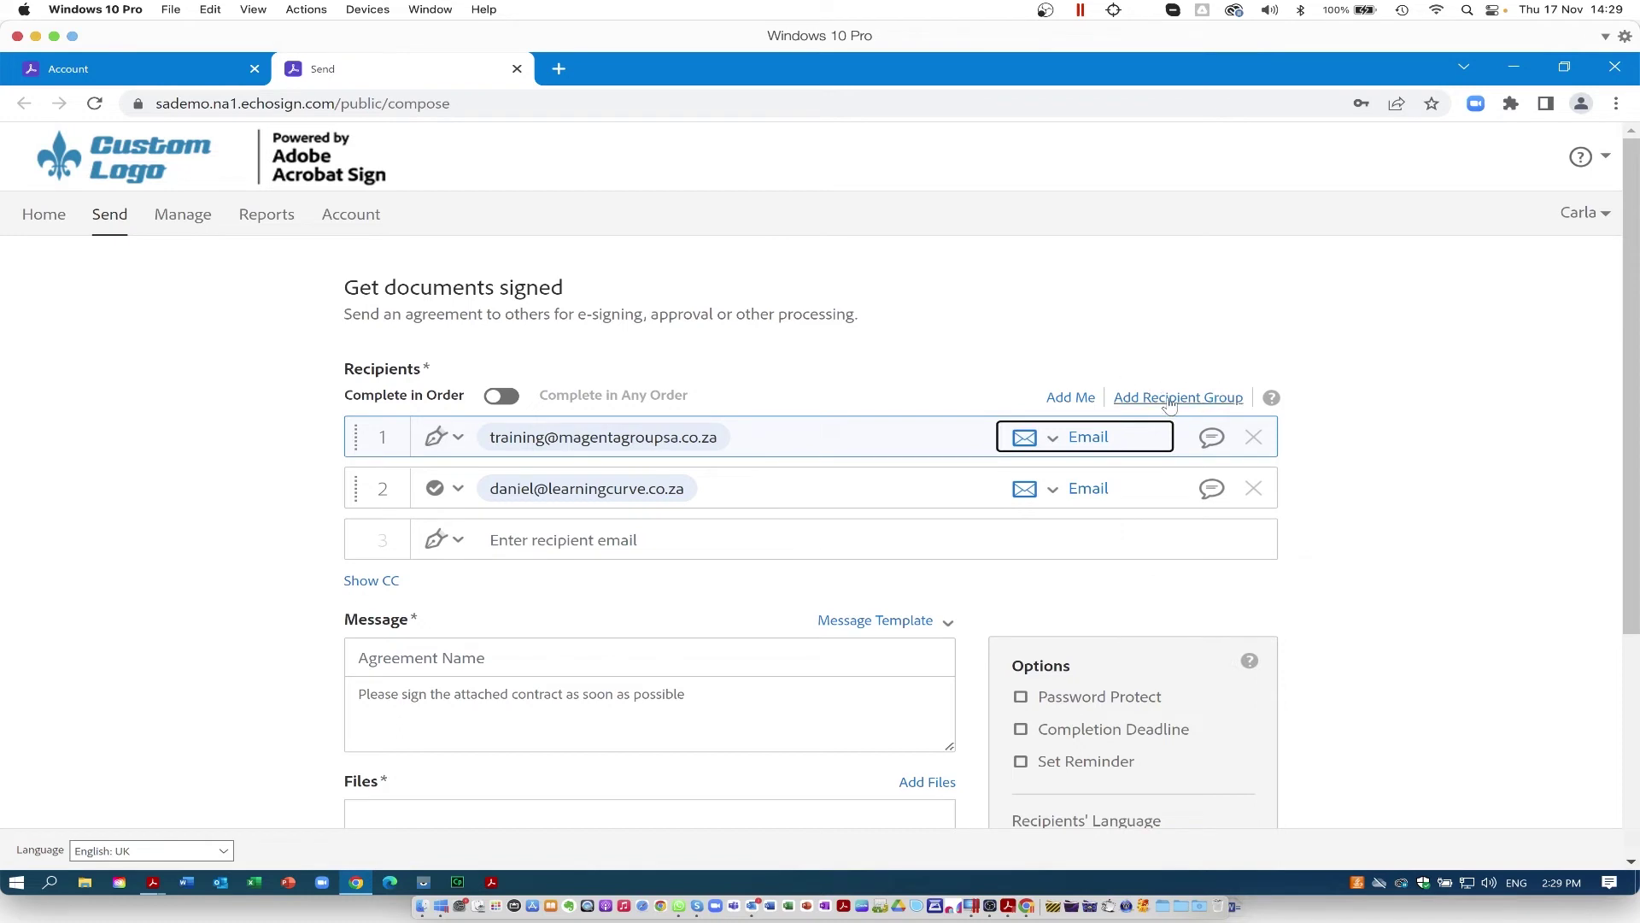
Step: Try a Procurement recipient group with pasted member addresses, then remove it
{"action": "left_click", "coordinate": [1170, 400]}
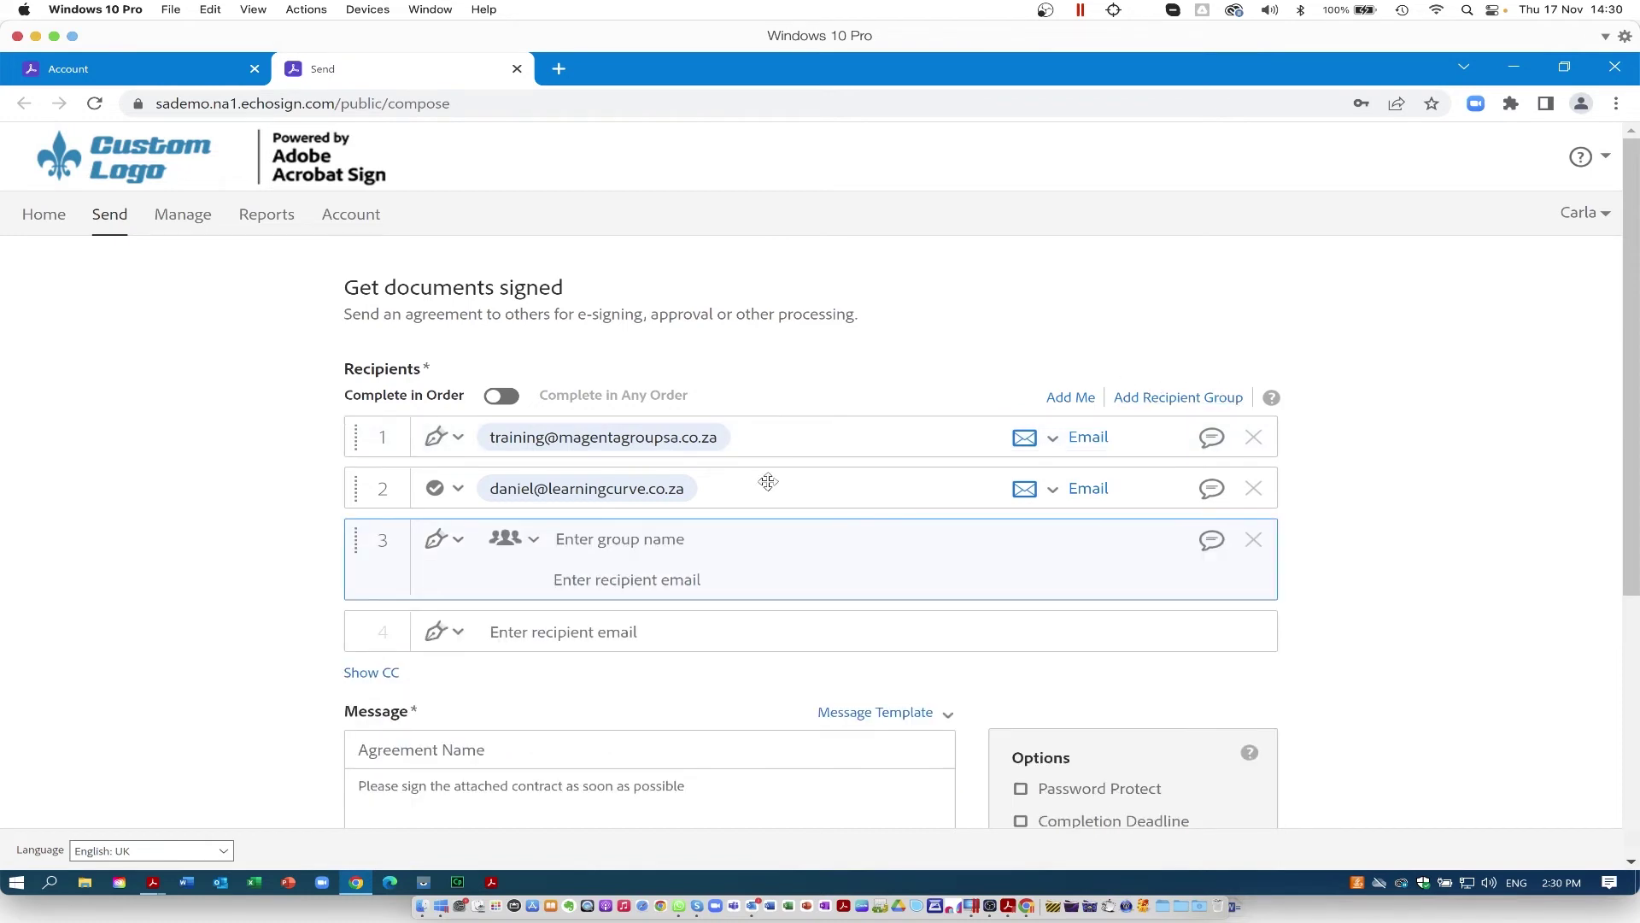
{"action": "type", "text": "Procurement"}
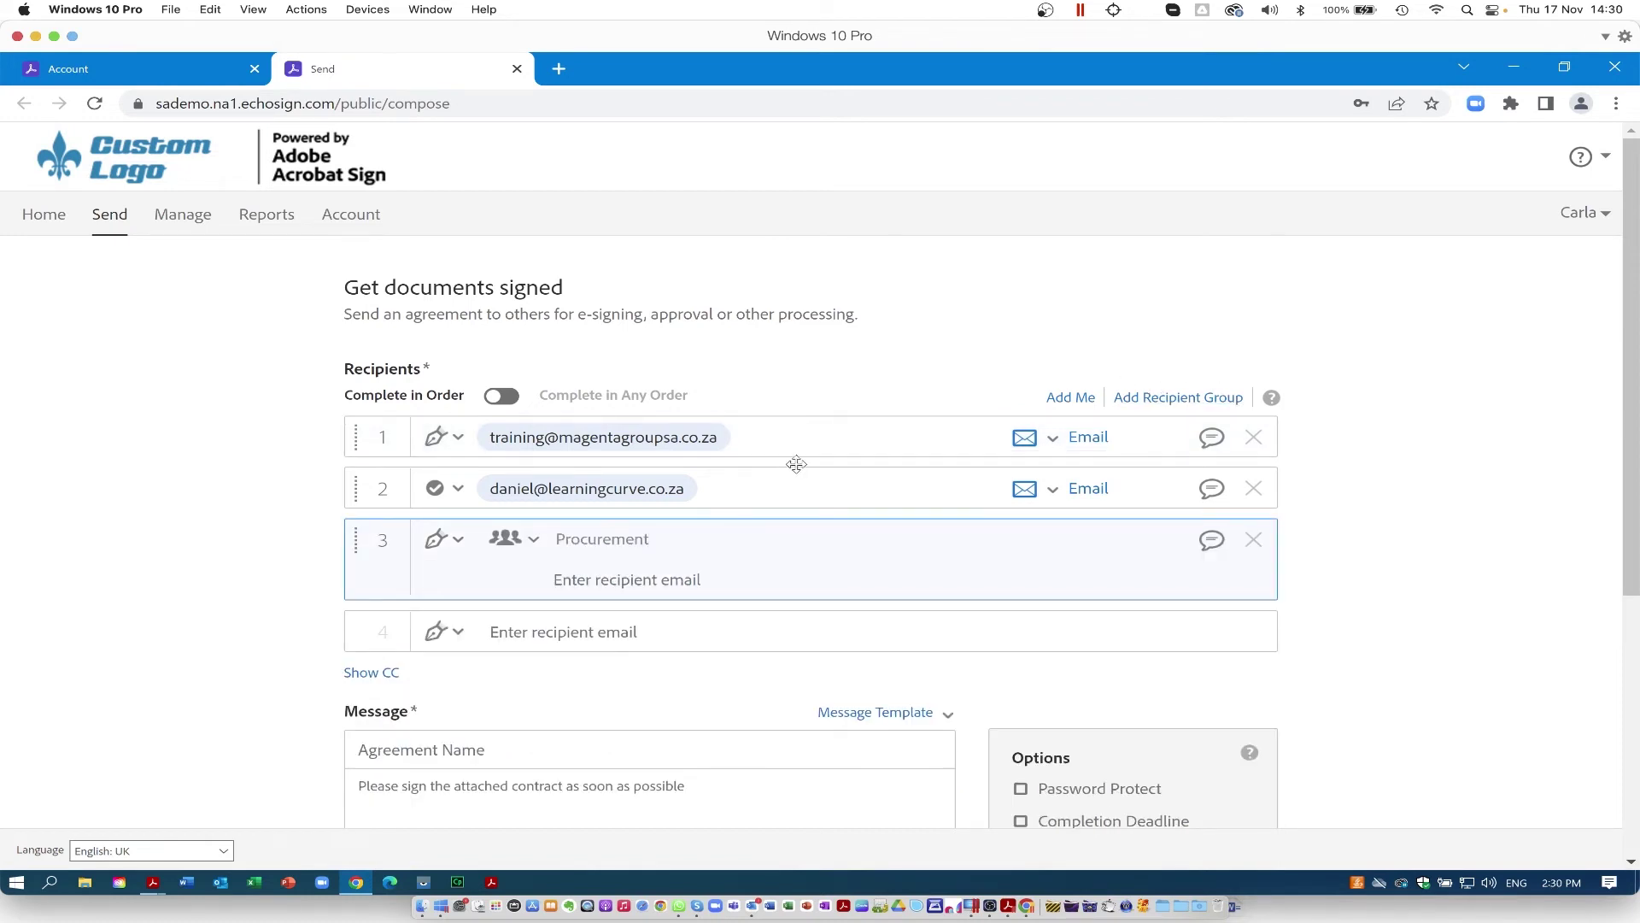
{"action": "left_click", "coordinate": [628, 582]}
{"action": "key", "text": "ctrl+v"}
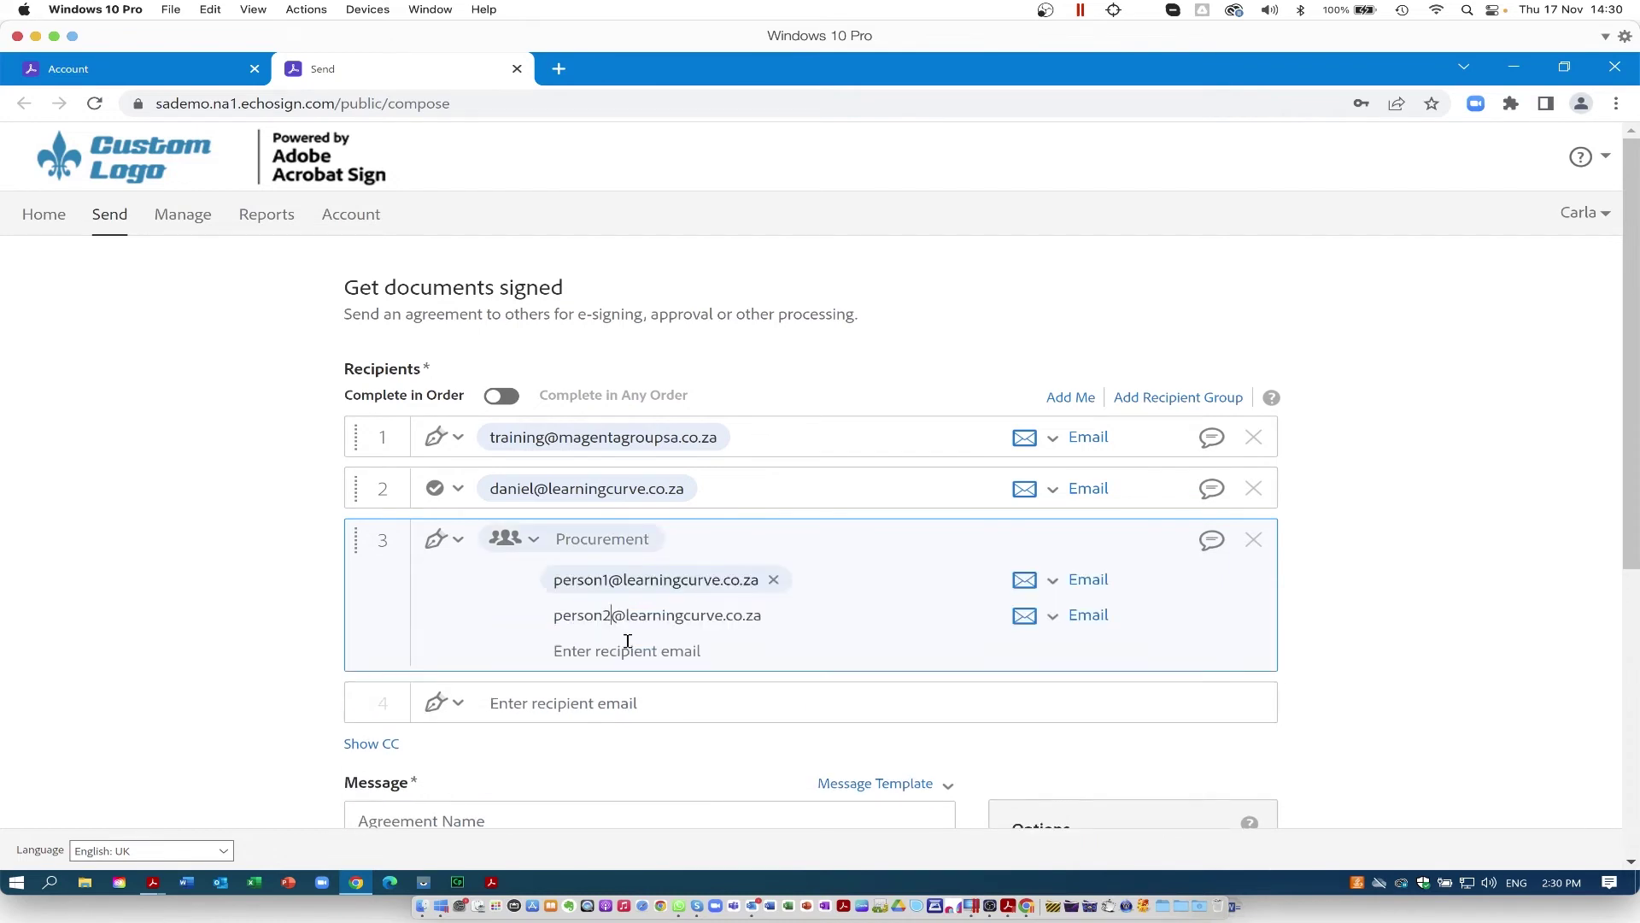
{"action": "left_click", "coordinate": [543, 676]}
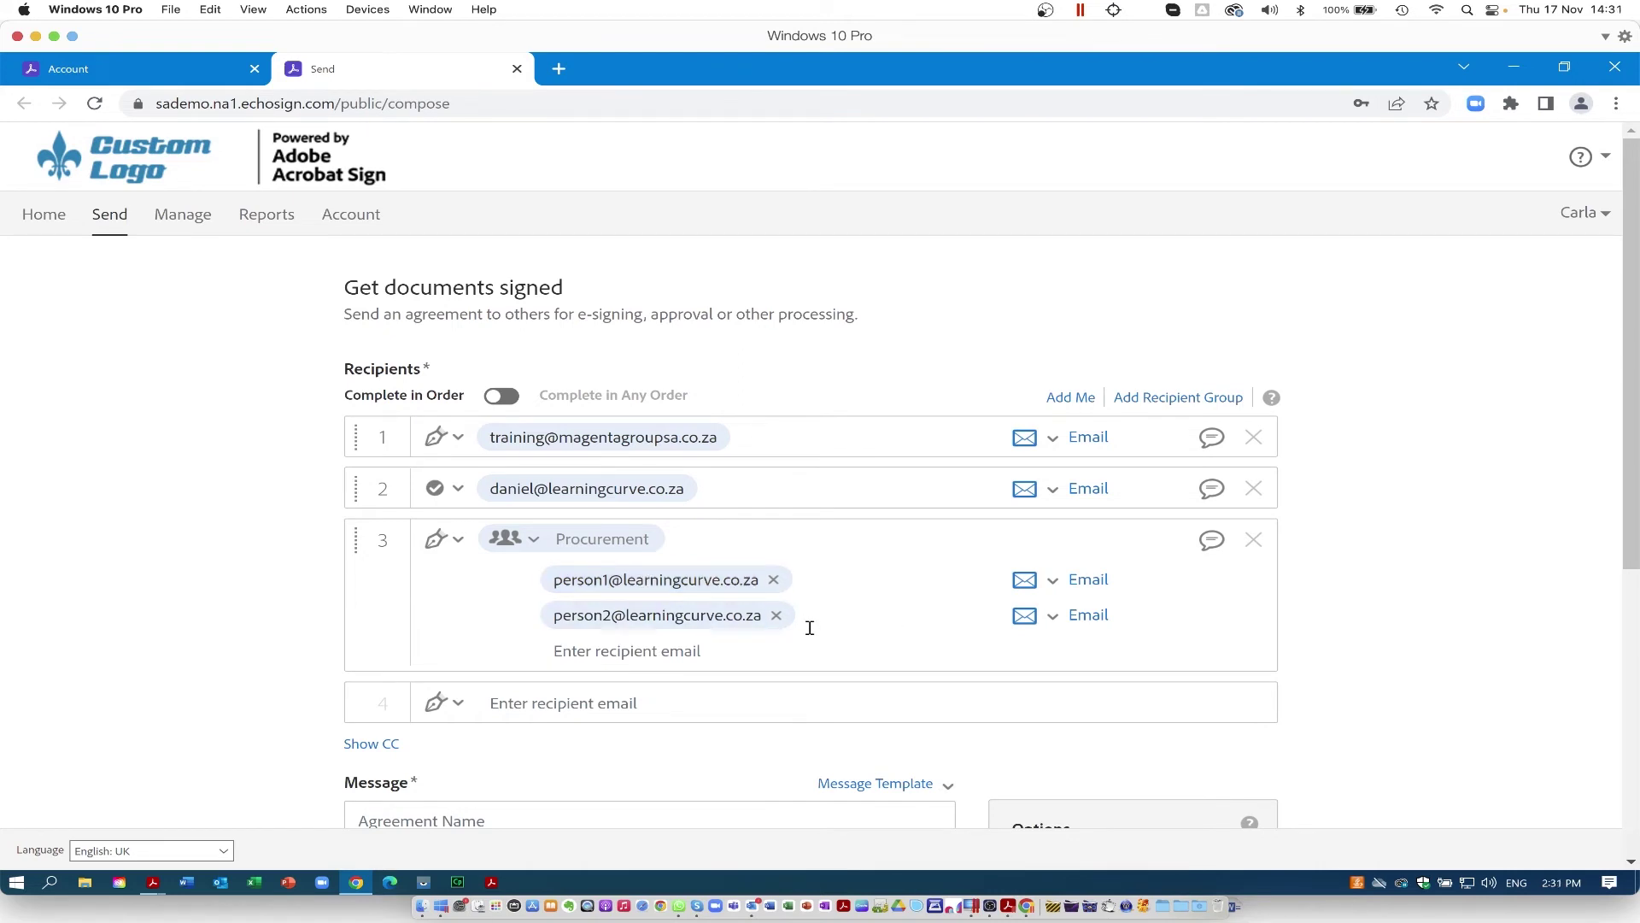
{"action": "left_click", "coordinate": [1253, 540]}
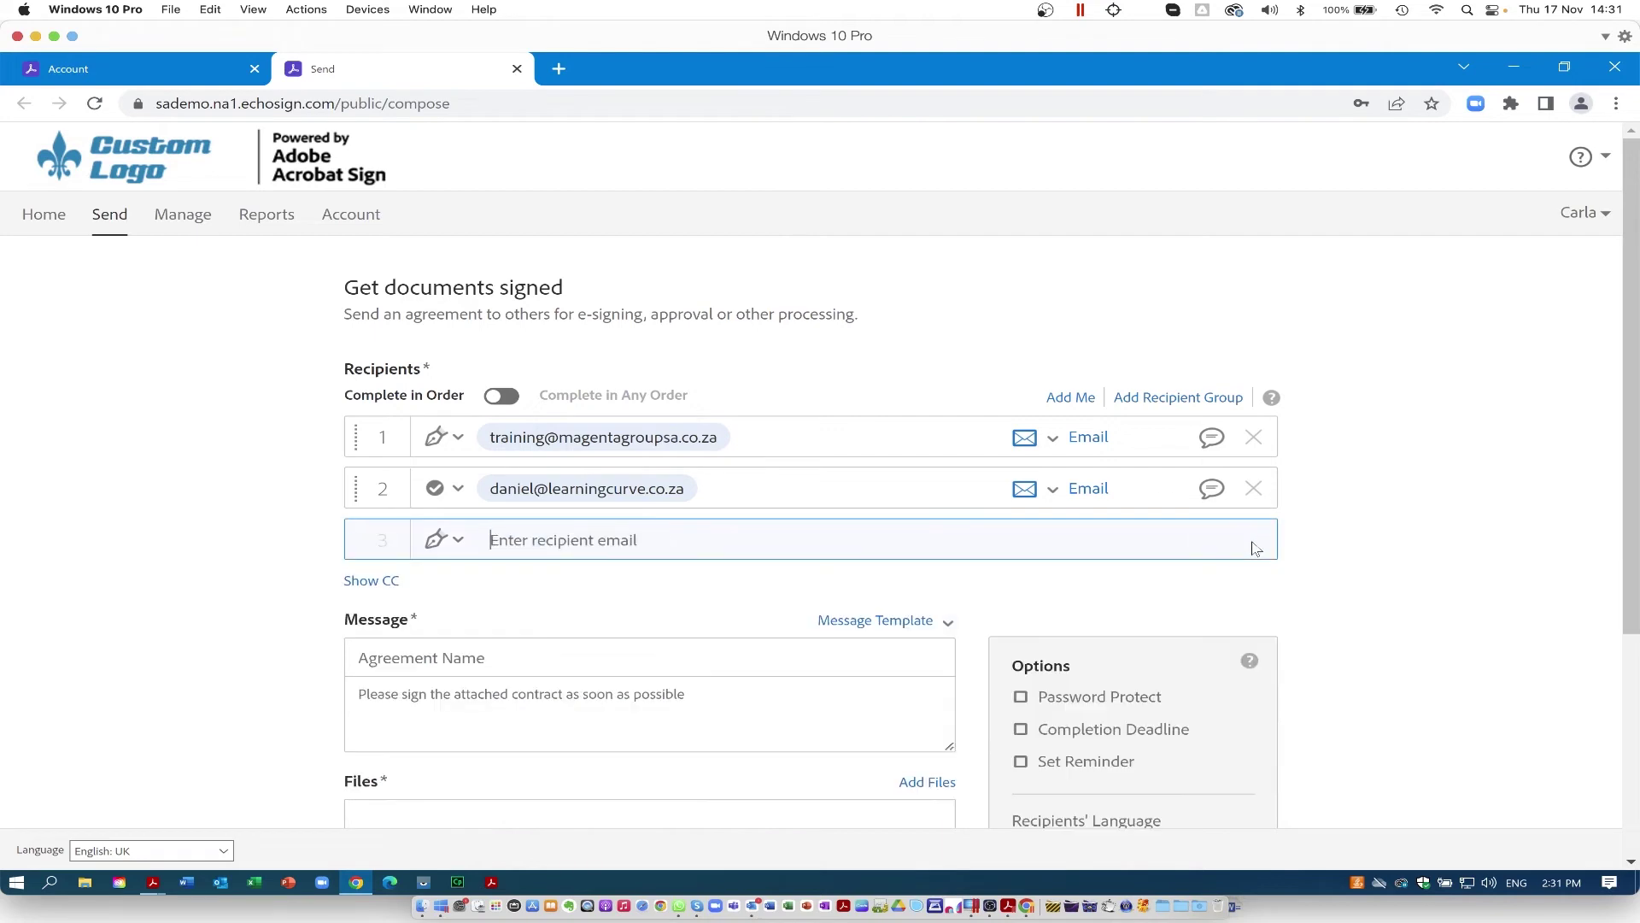
Step: Show then hide the CC field, and bring up the Select Files dialog
{"action": "left_click", "coordinate": [372, 582]}
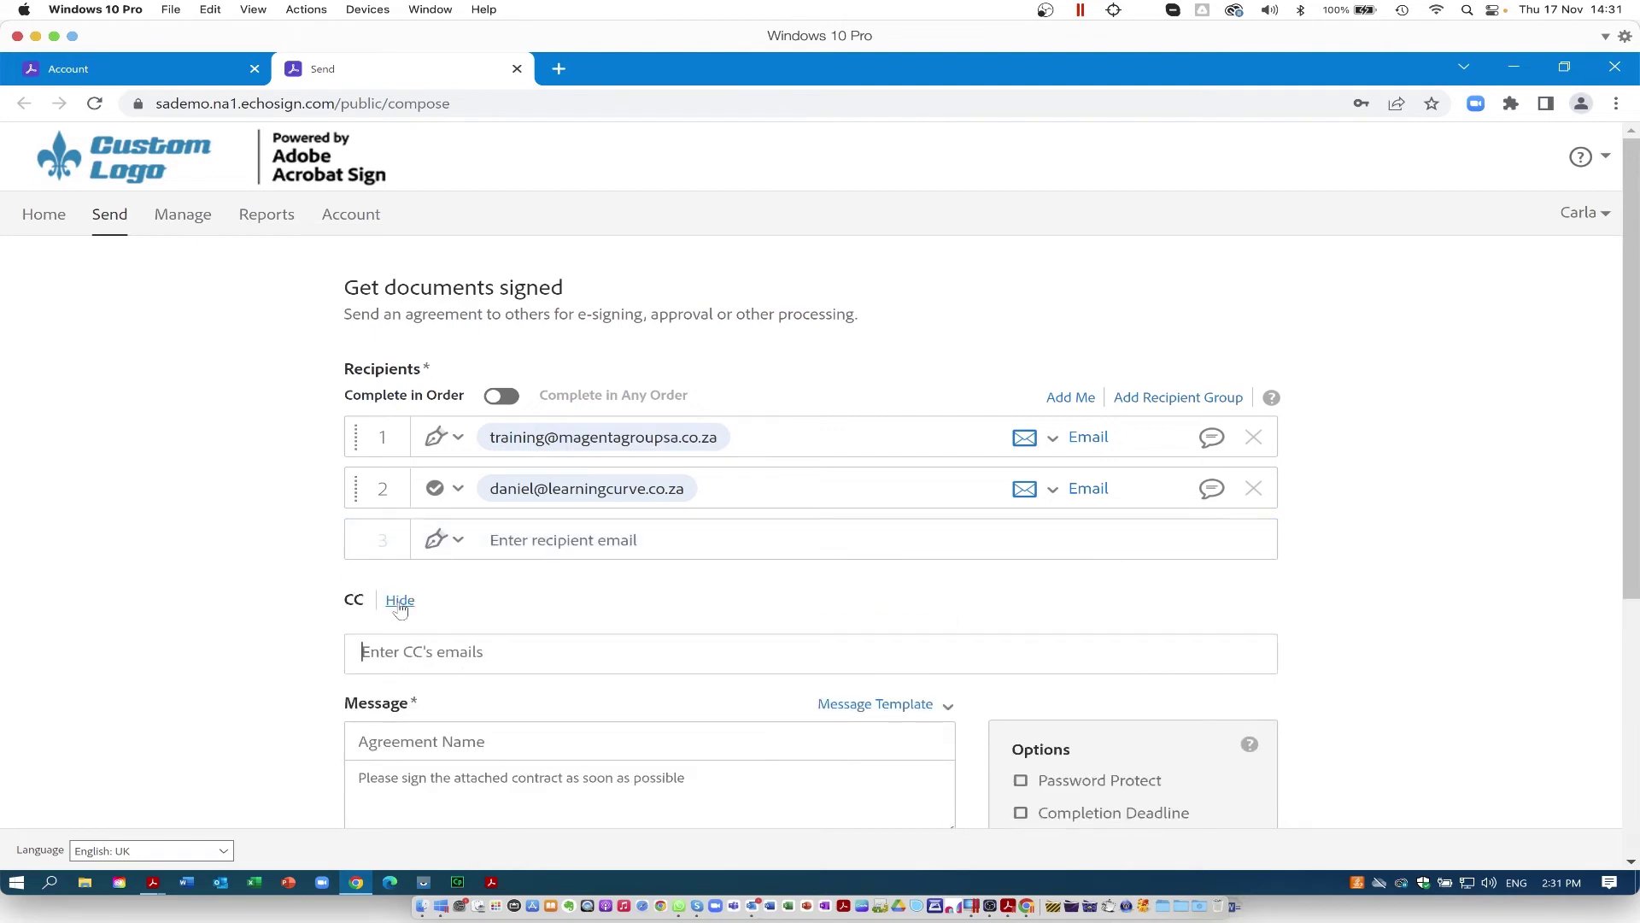
{"action": "left_click", "coordinate": [399, 602]}
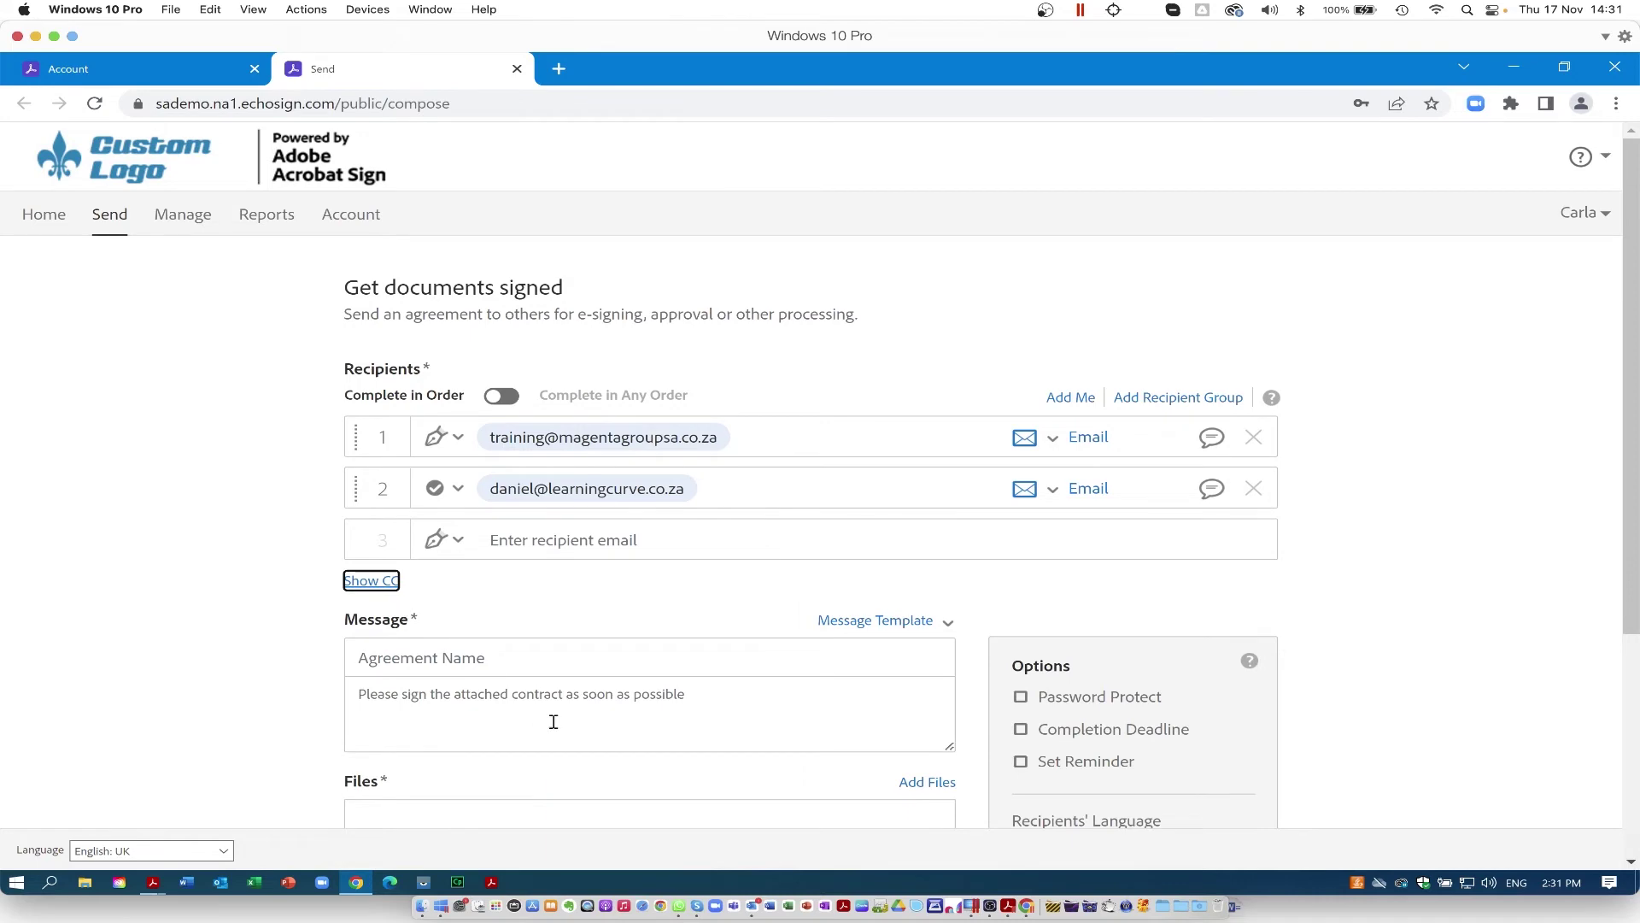
{"action": "scroll", "coordinate": [553, 722], "scroll_direction": "down", "scroll_amount": 3}
{"action": "left_click", "coordinate": [934, 592]}
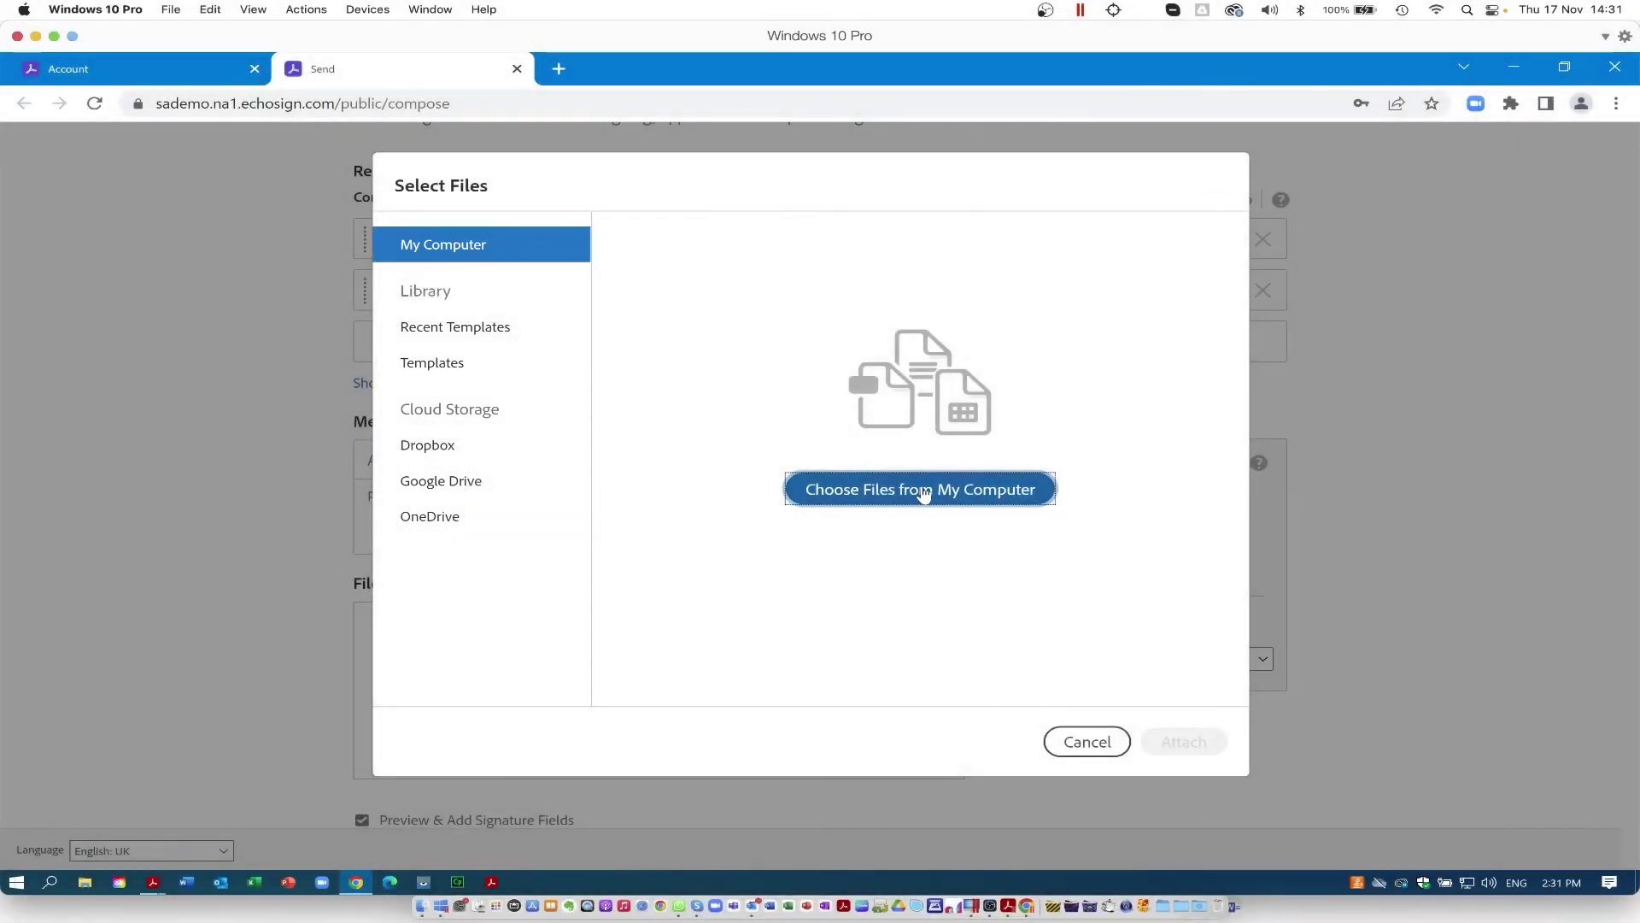
Step: Attach RequestSignature - Sign.pdf from the Desktop through My Computer
{"action": "left_click", "coordinate": [923, 491]}
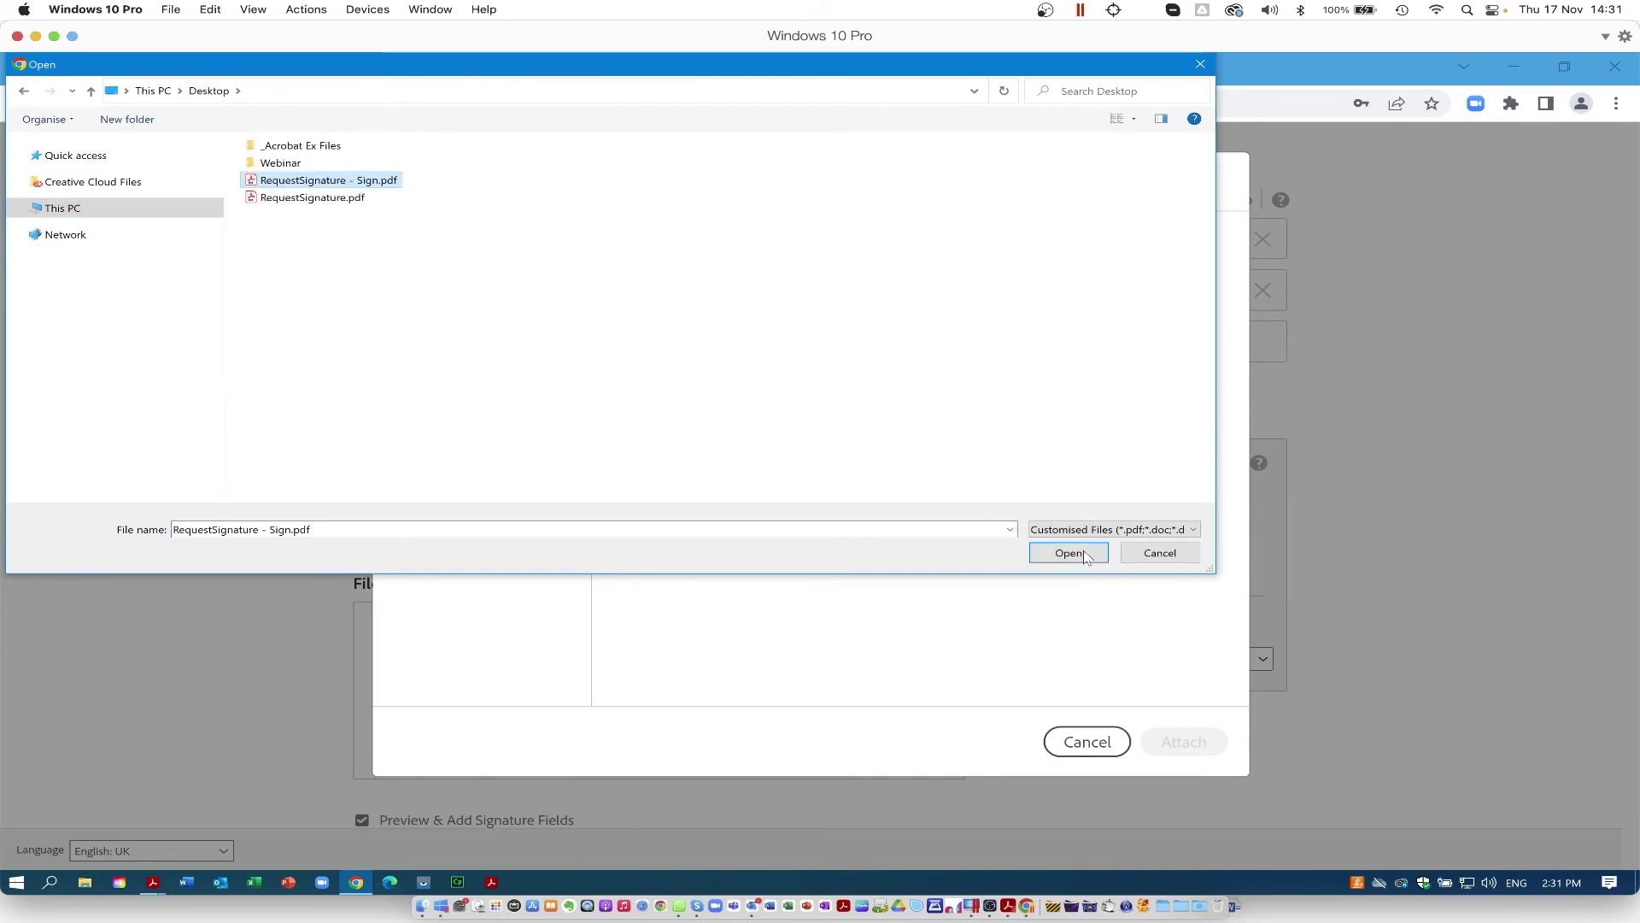
{"action": "left_click", "coordinate": [1070, 553]}
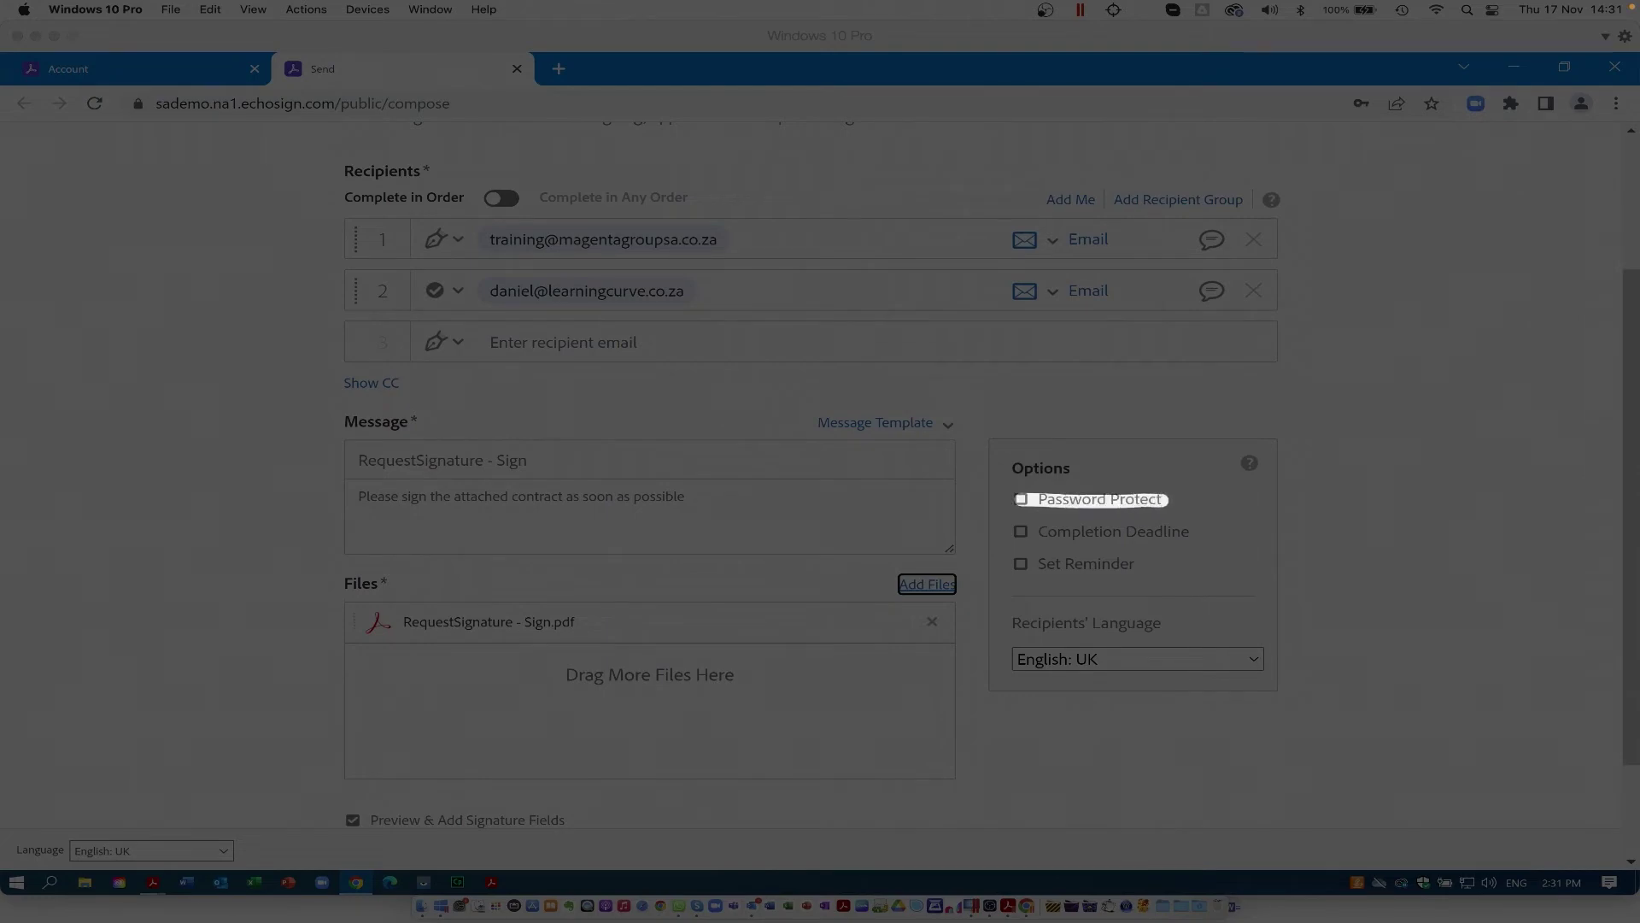
Step: Turn the Completion Deadline off and keep English: UK as the recipients' language
{"action": "scroll", "coordinate": [1186, 501], "scroll_direction": "down", "scroll_amount": 1}
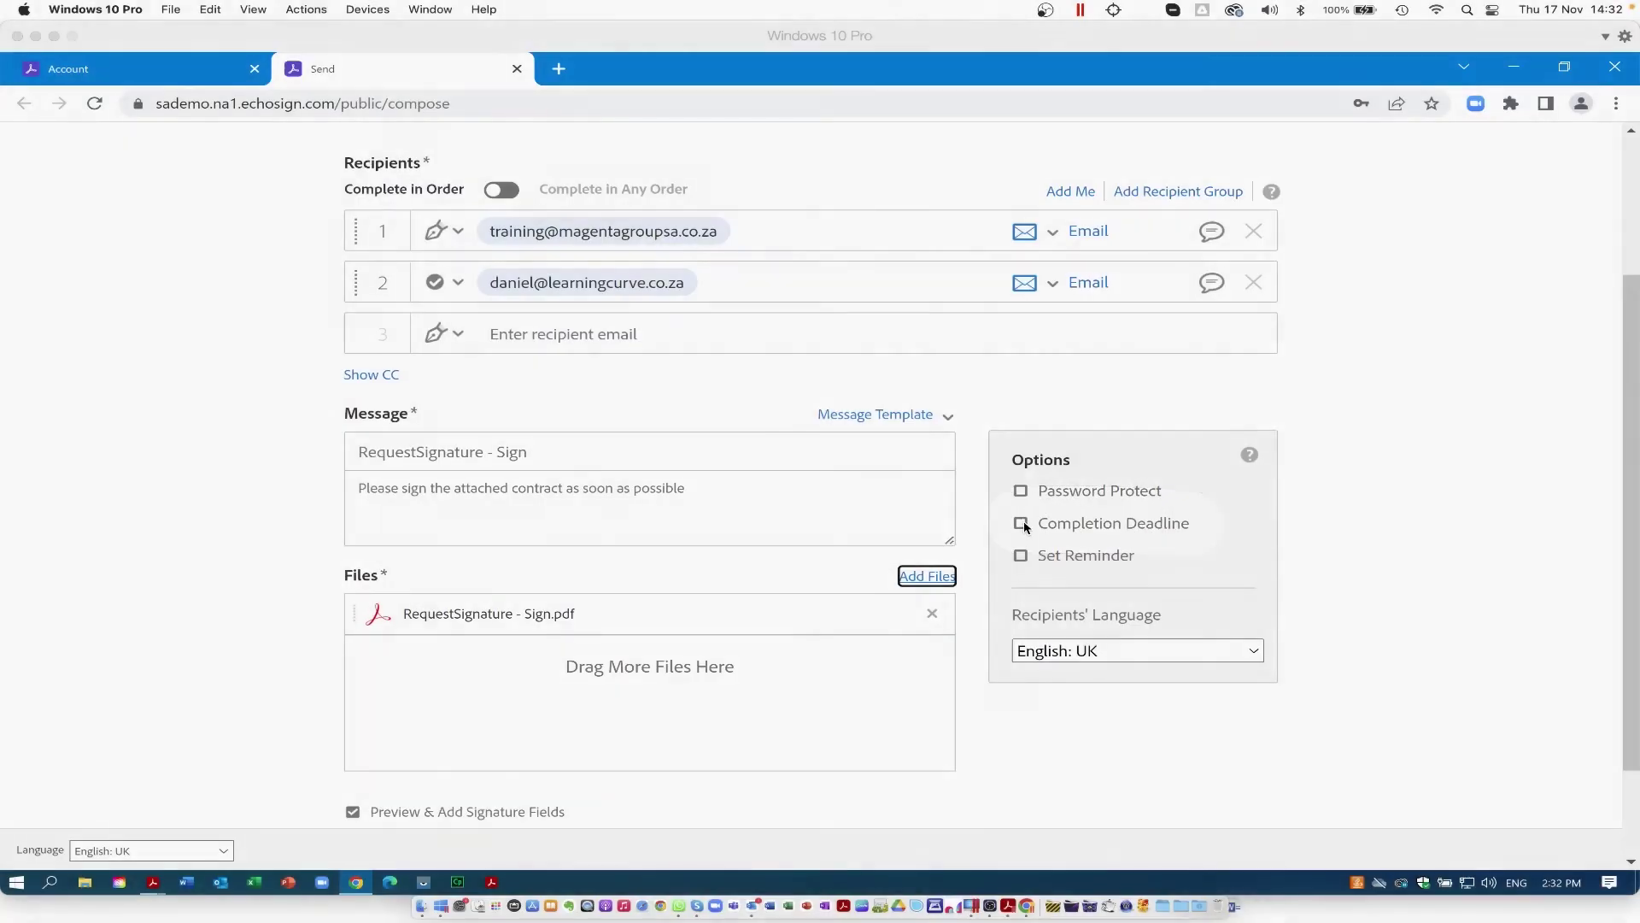
{"action": "left_click", "coordinate": [1021, 525]}
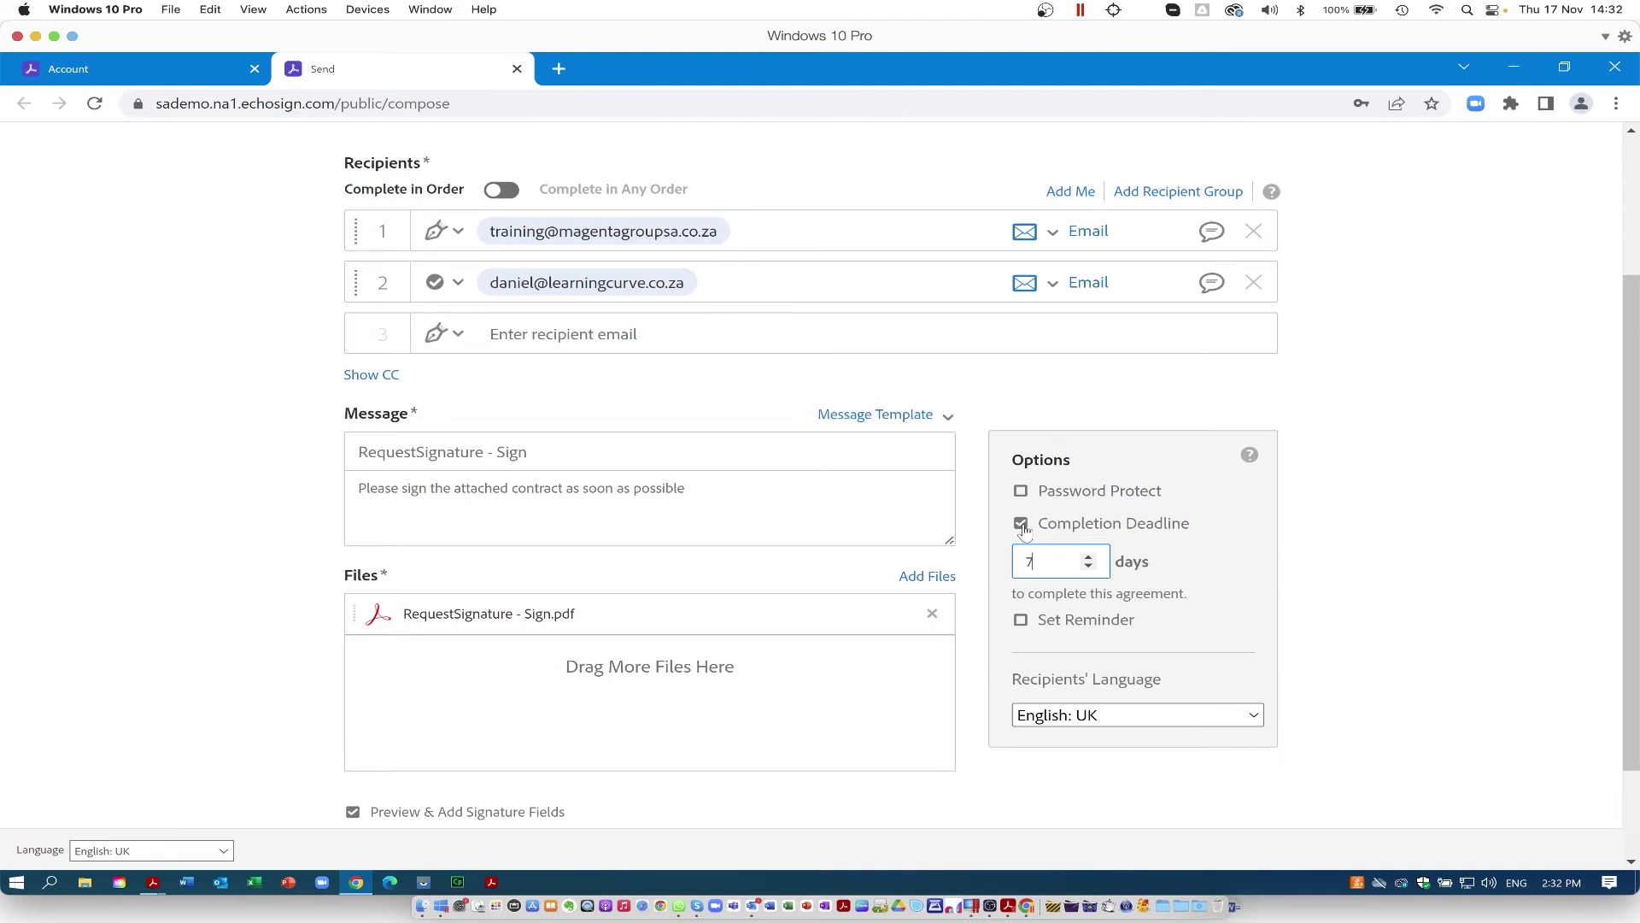
{"action": "left_click", "coordinate": [1023, 528]}
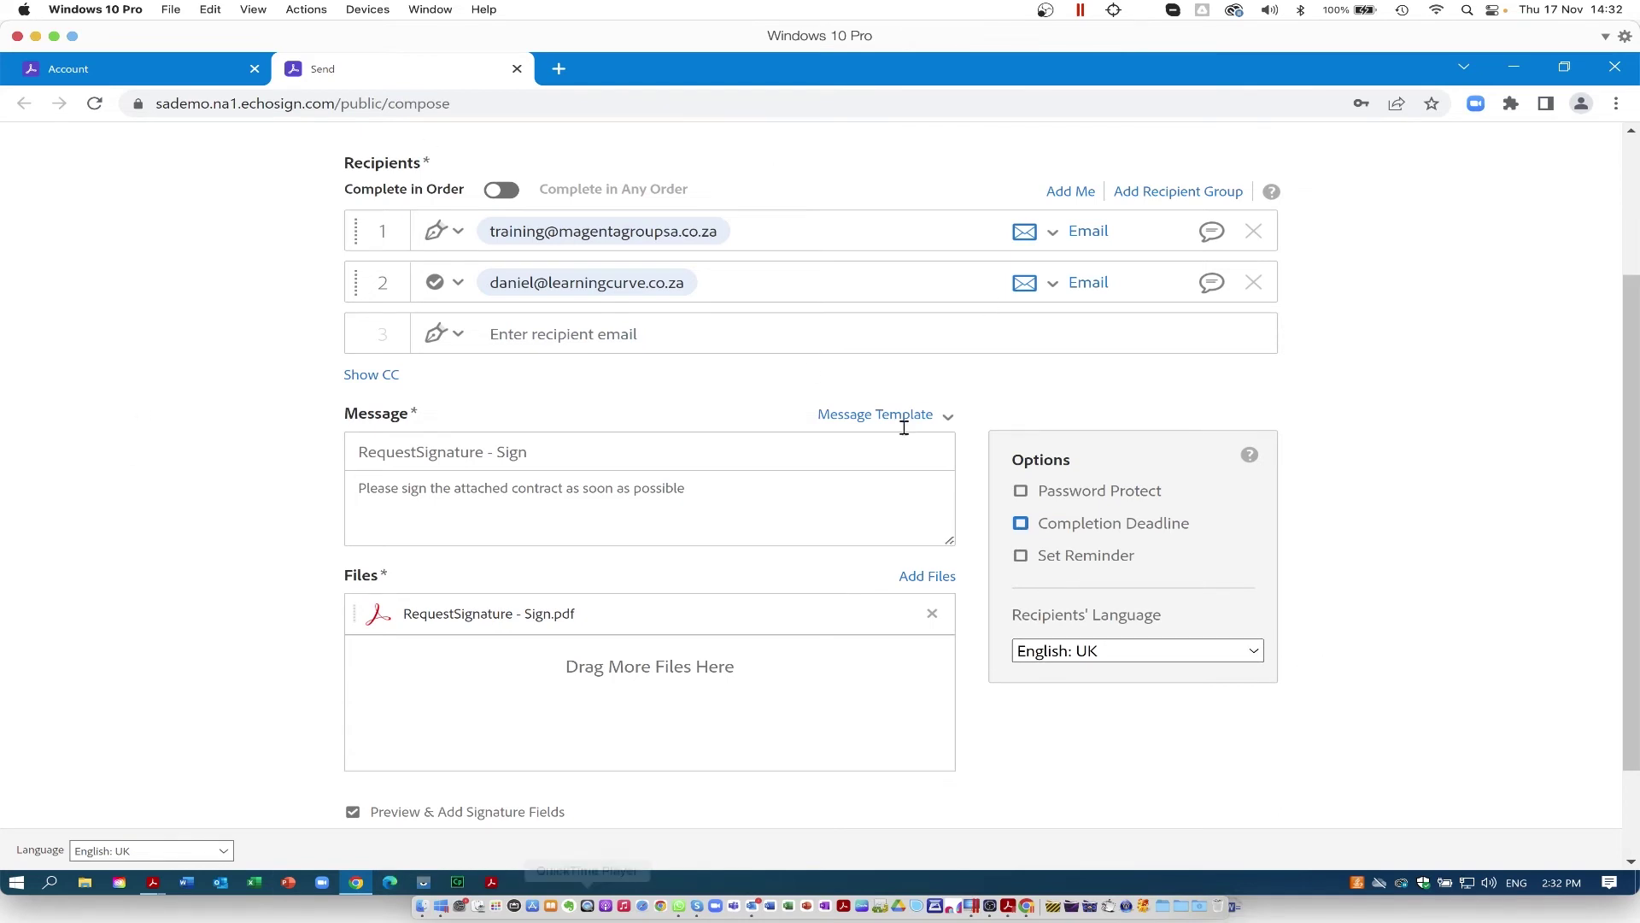
{"action": "left_click", "coordinate": [1253, 652]}
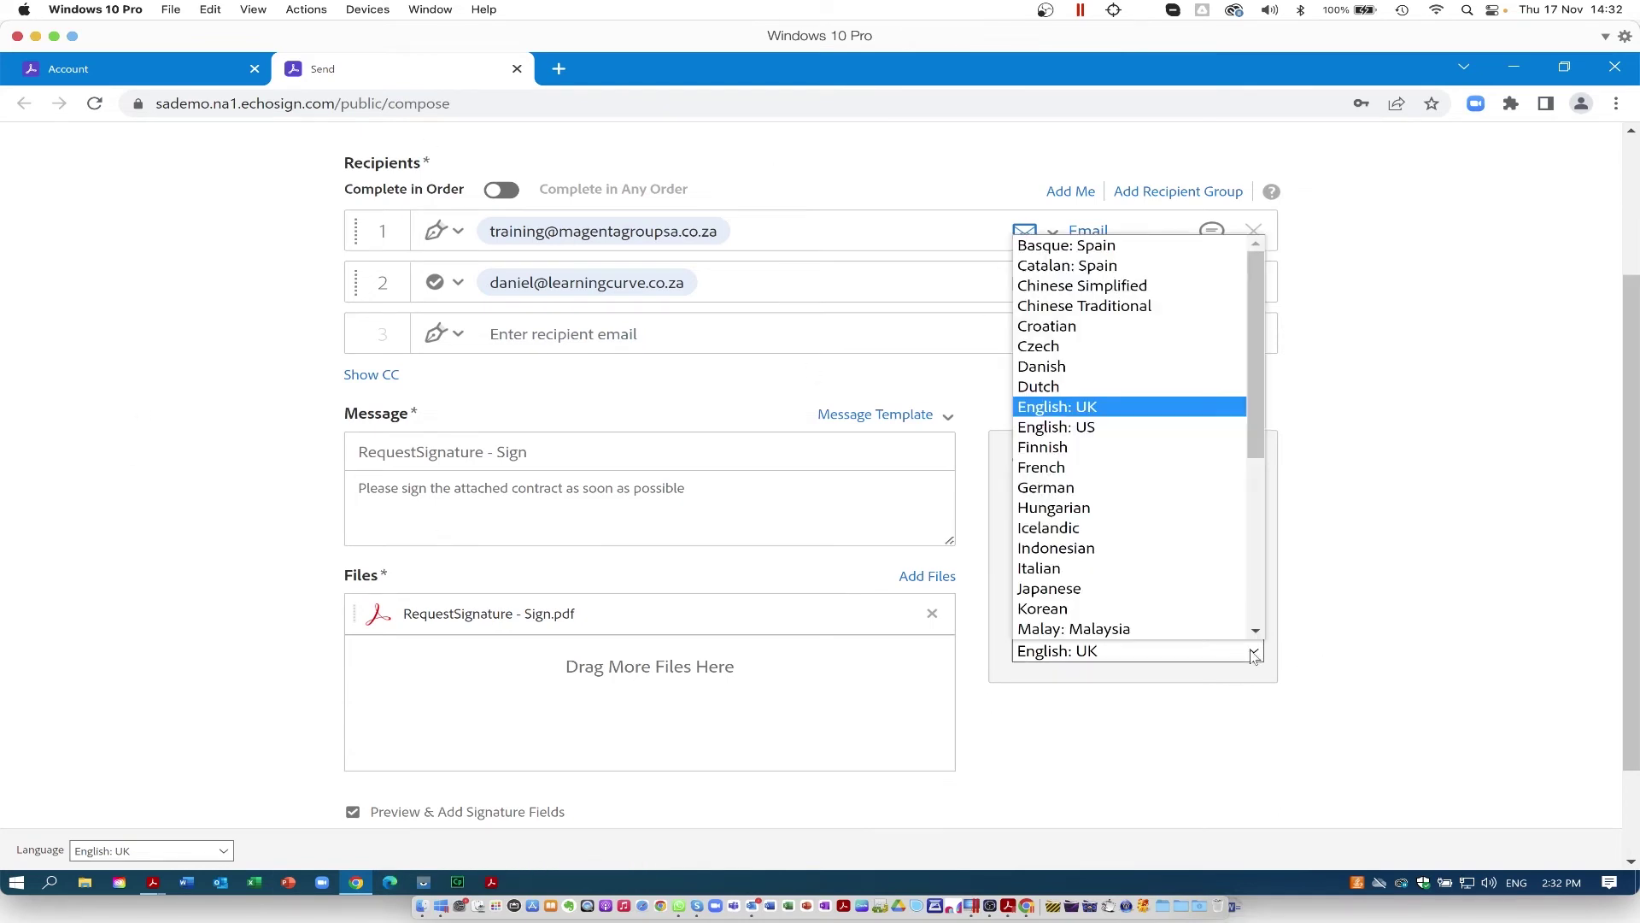
{"action": "left_click", "coordinate": [1101, 784]}
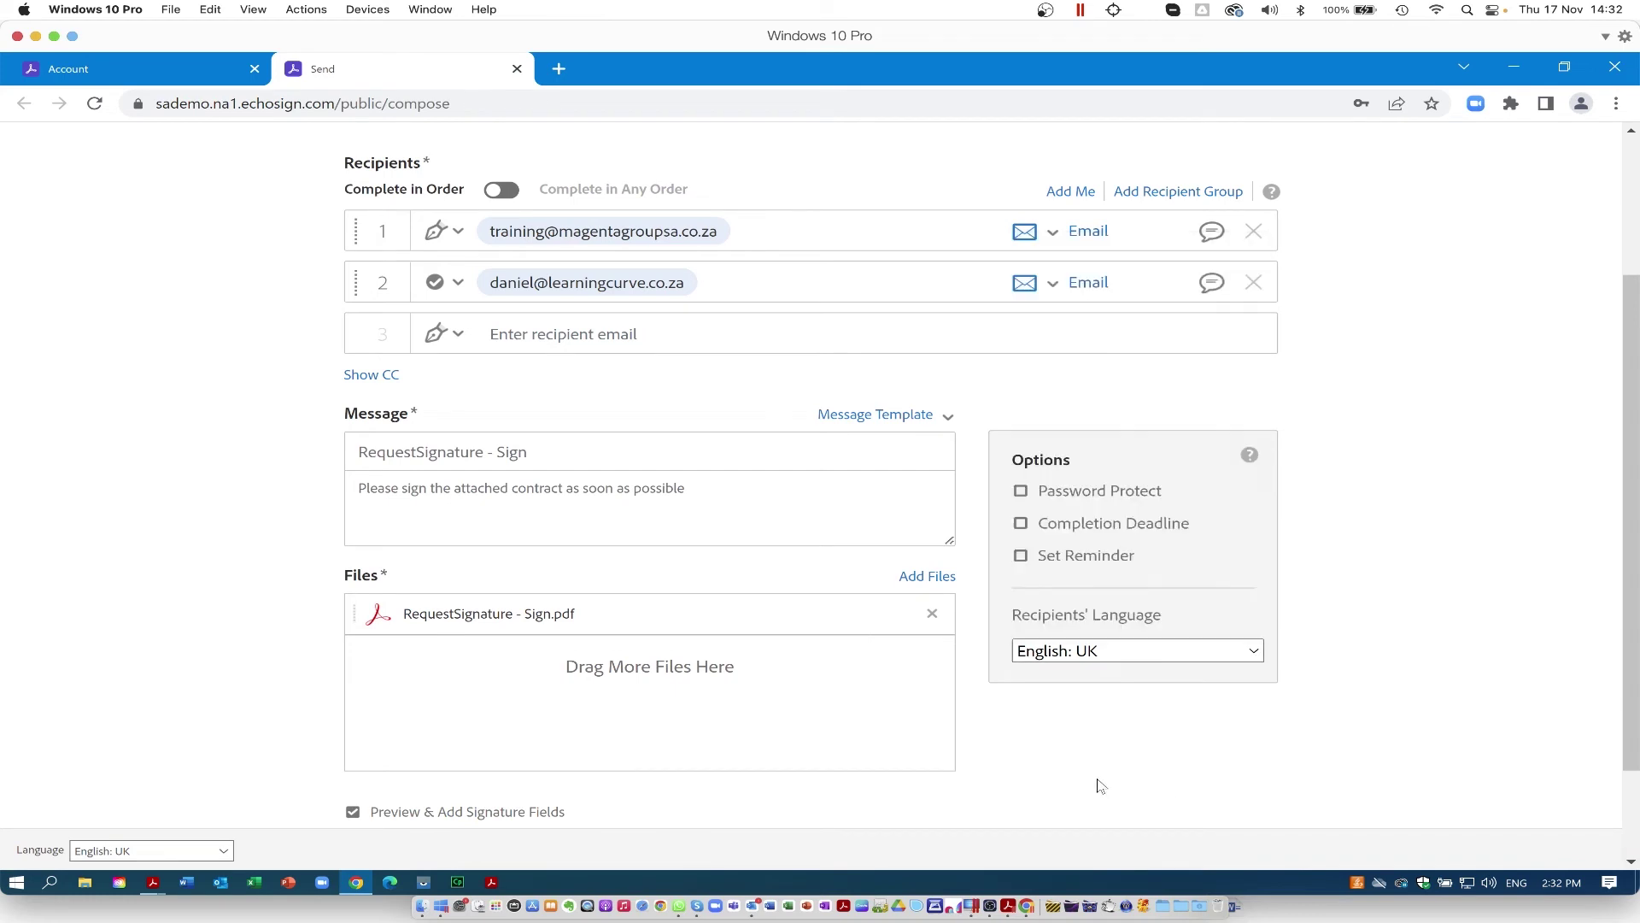
{"action": "left_click", "coordinate": [916, 578]}
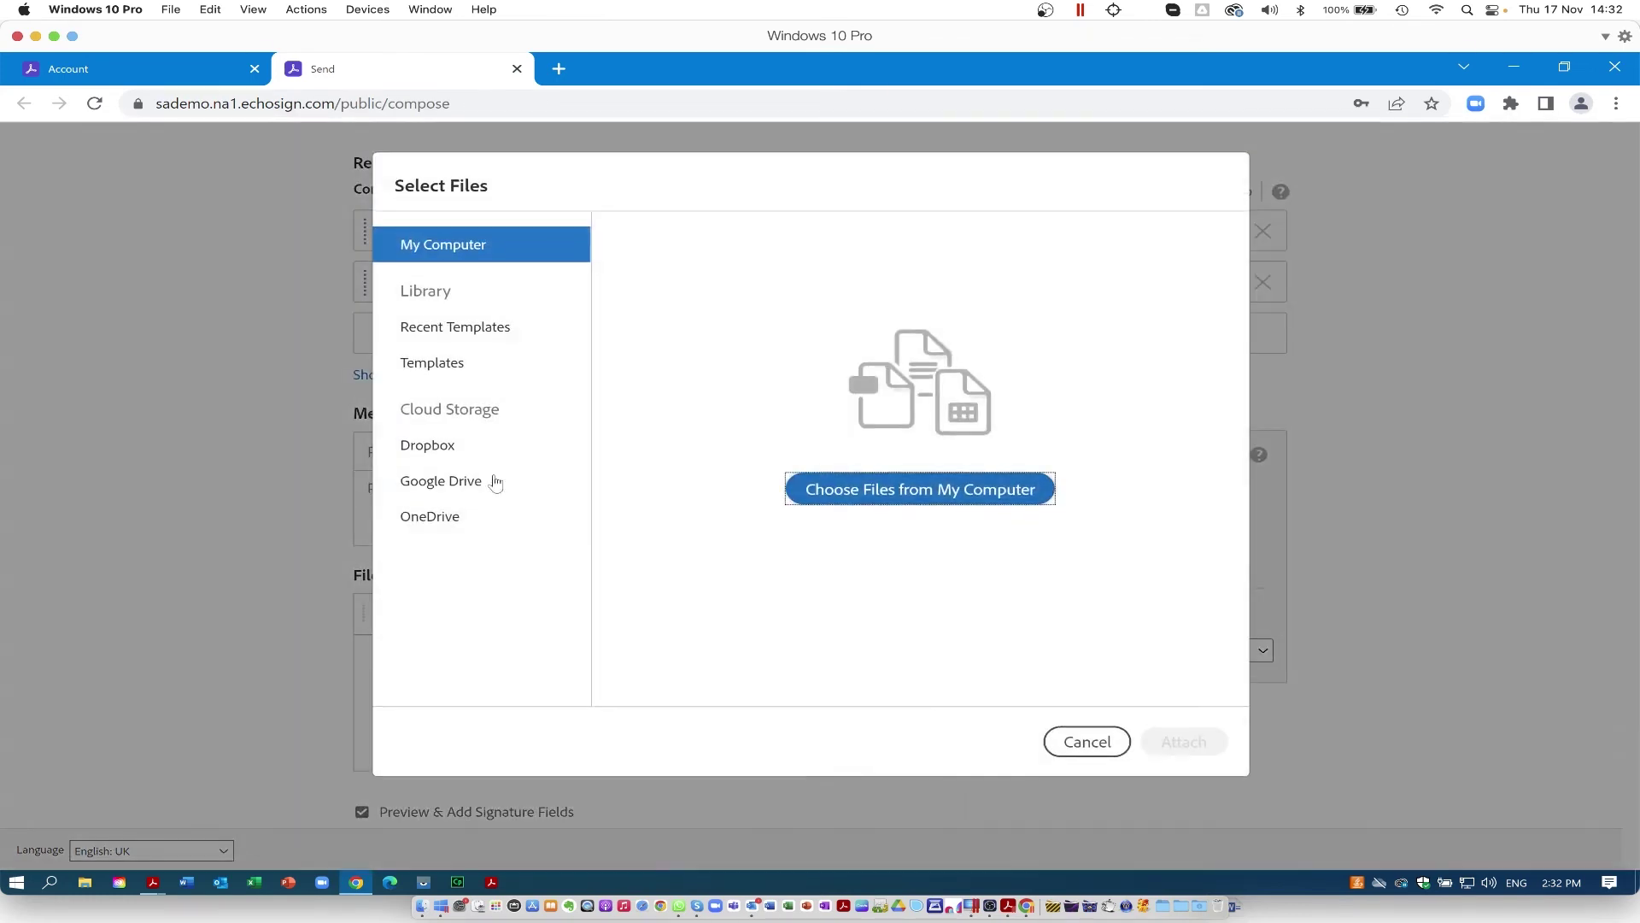
Step: Attach 02CombinePDF_budget.xlsx from the computer and continue to field placement on the NDA
{"action": "left_click", "coordinate": [897, 494]}
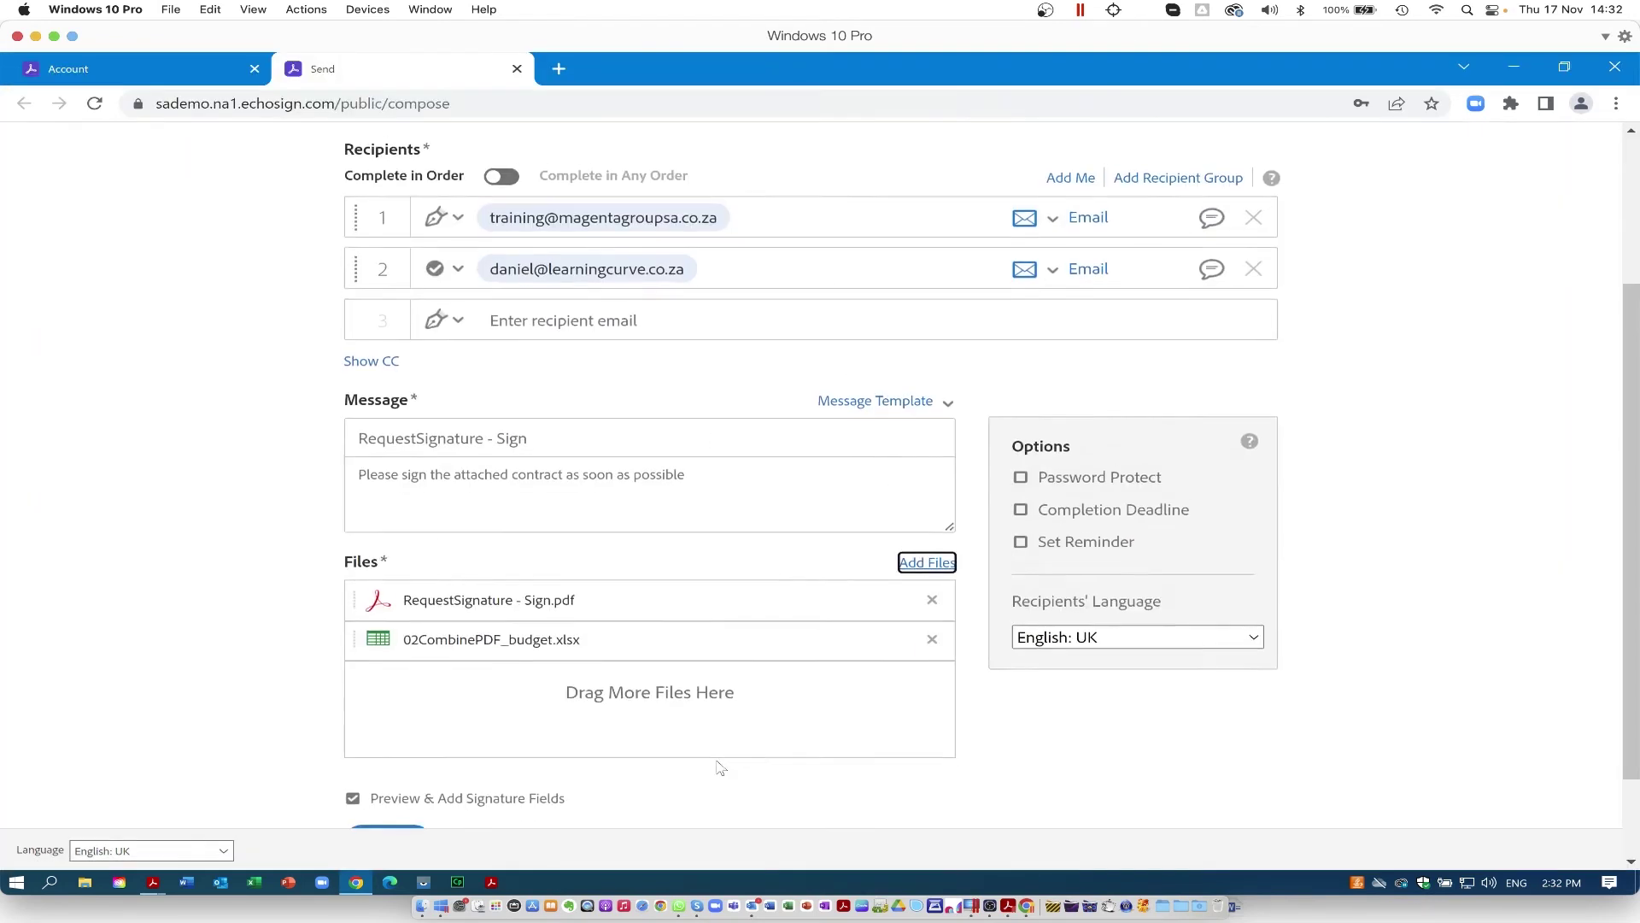
{"action": "scroll", "coordinate": [720, 767], "scroll_direction": "down", "scroll_amount": 2}
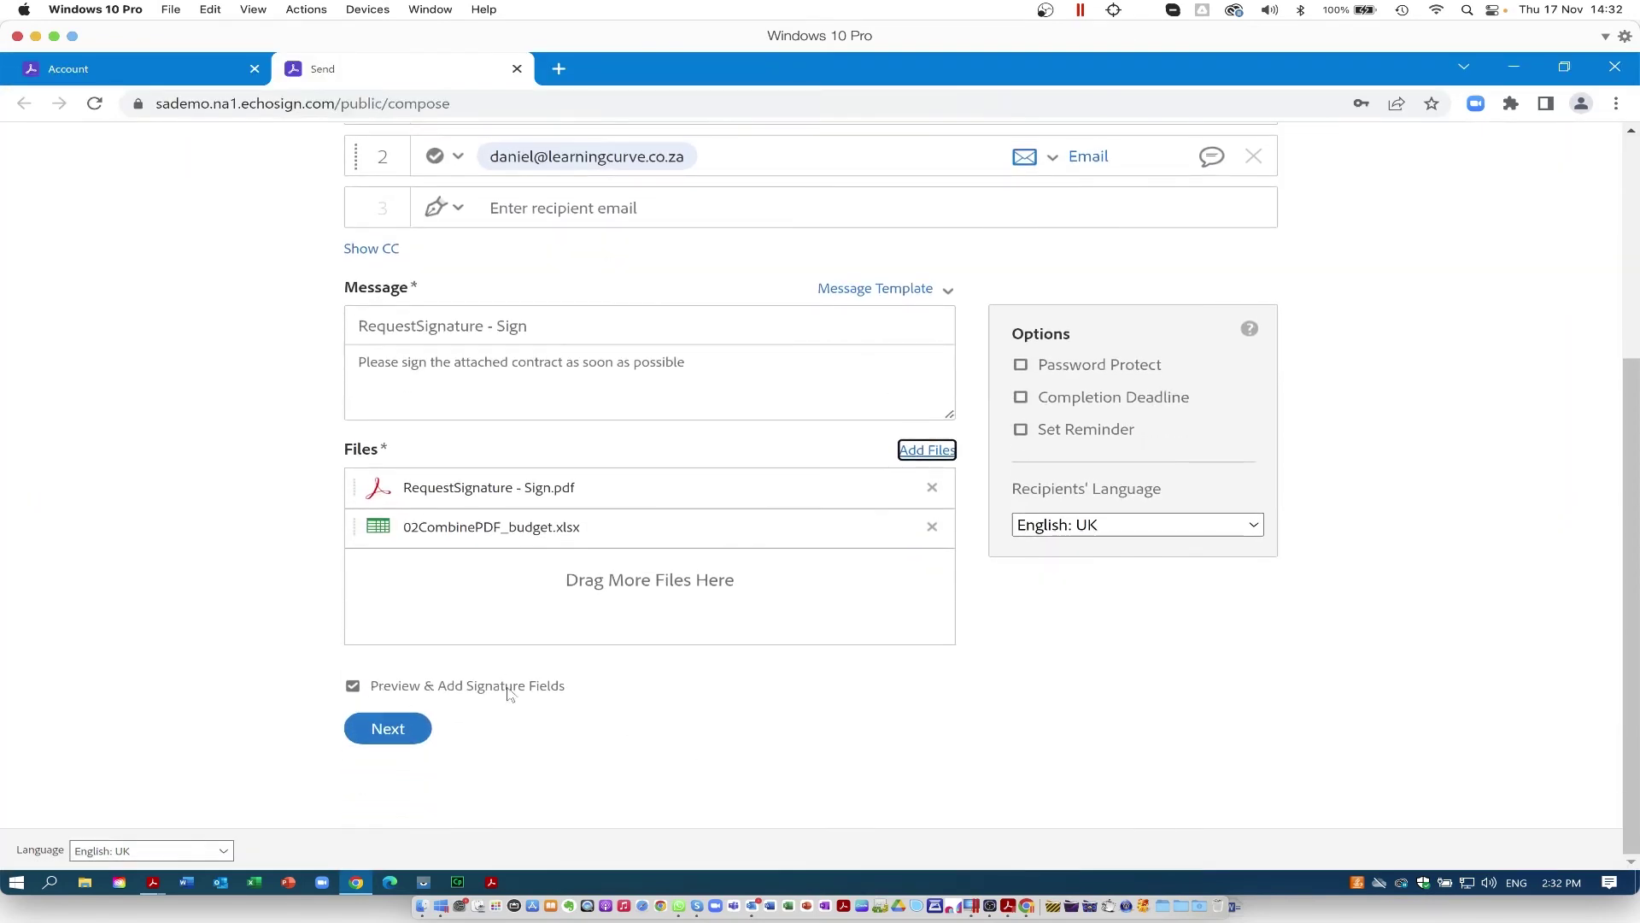
{"action": "left_click", "coordinate": [389, 728]}
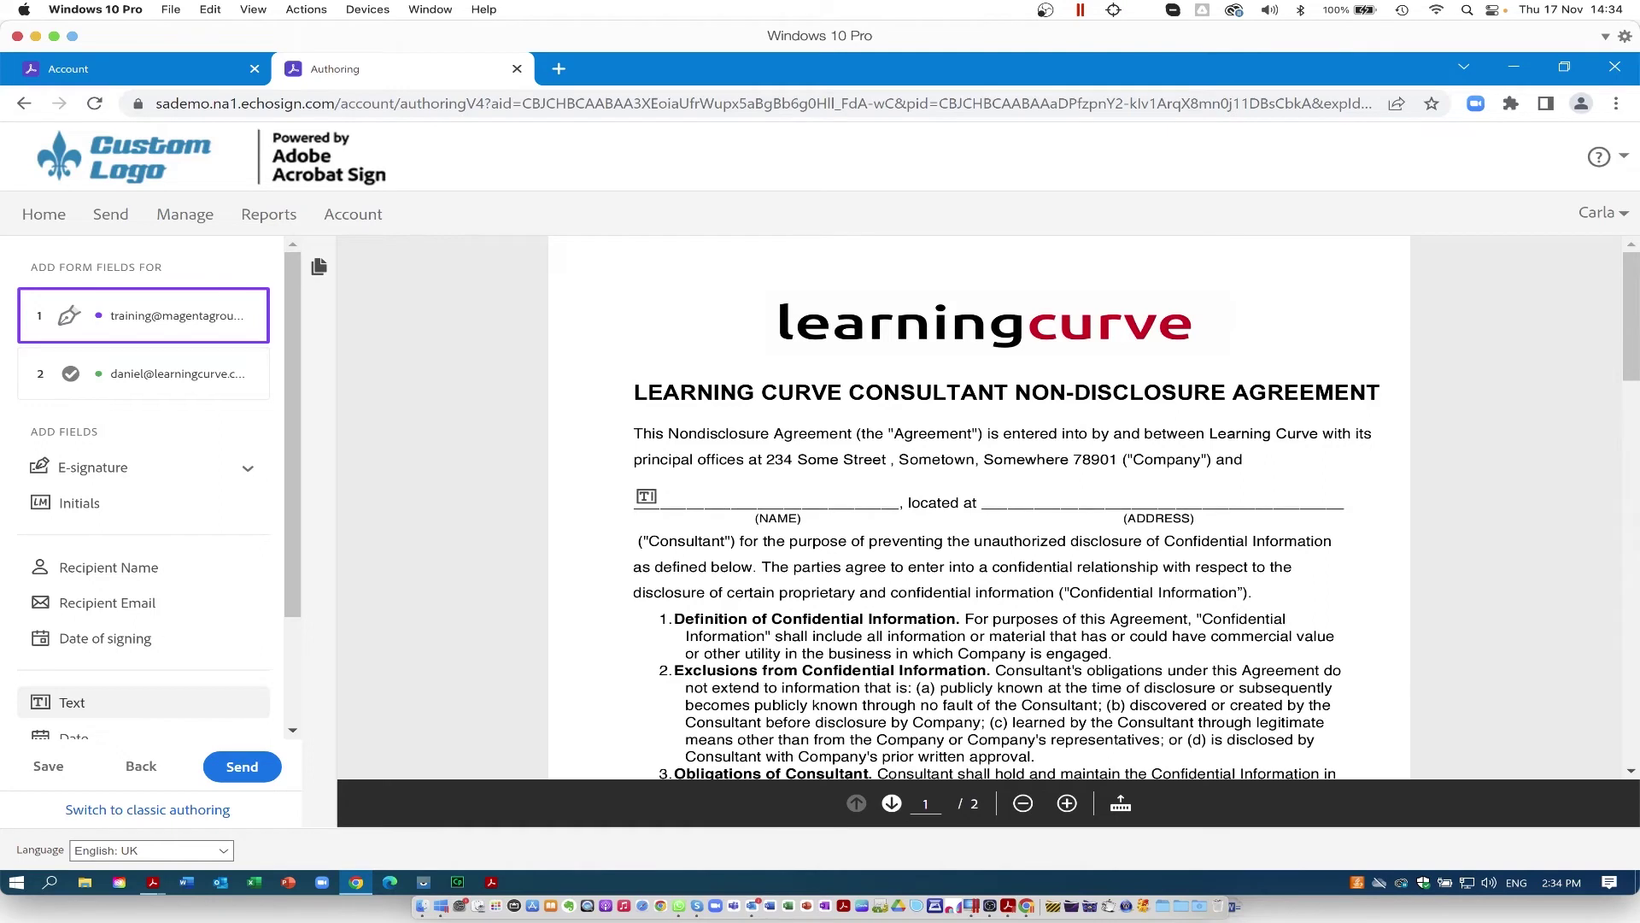
Step: Place a text field widened across the NAME line, then another on the ADDRESS line
{"action": "left_click", "coordinate": [646, 496]}
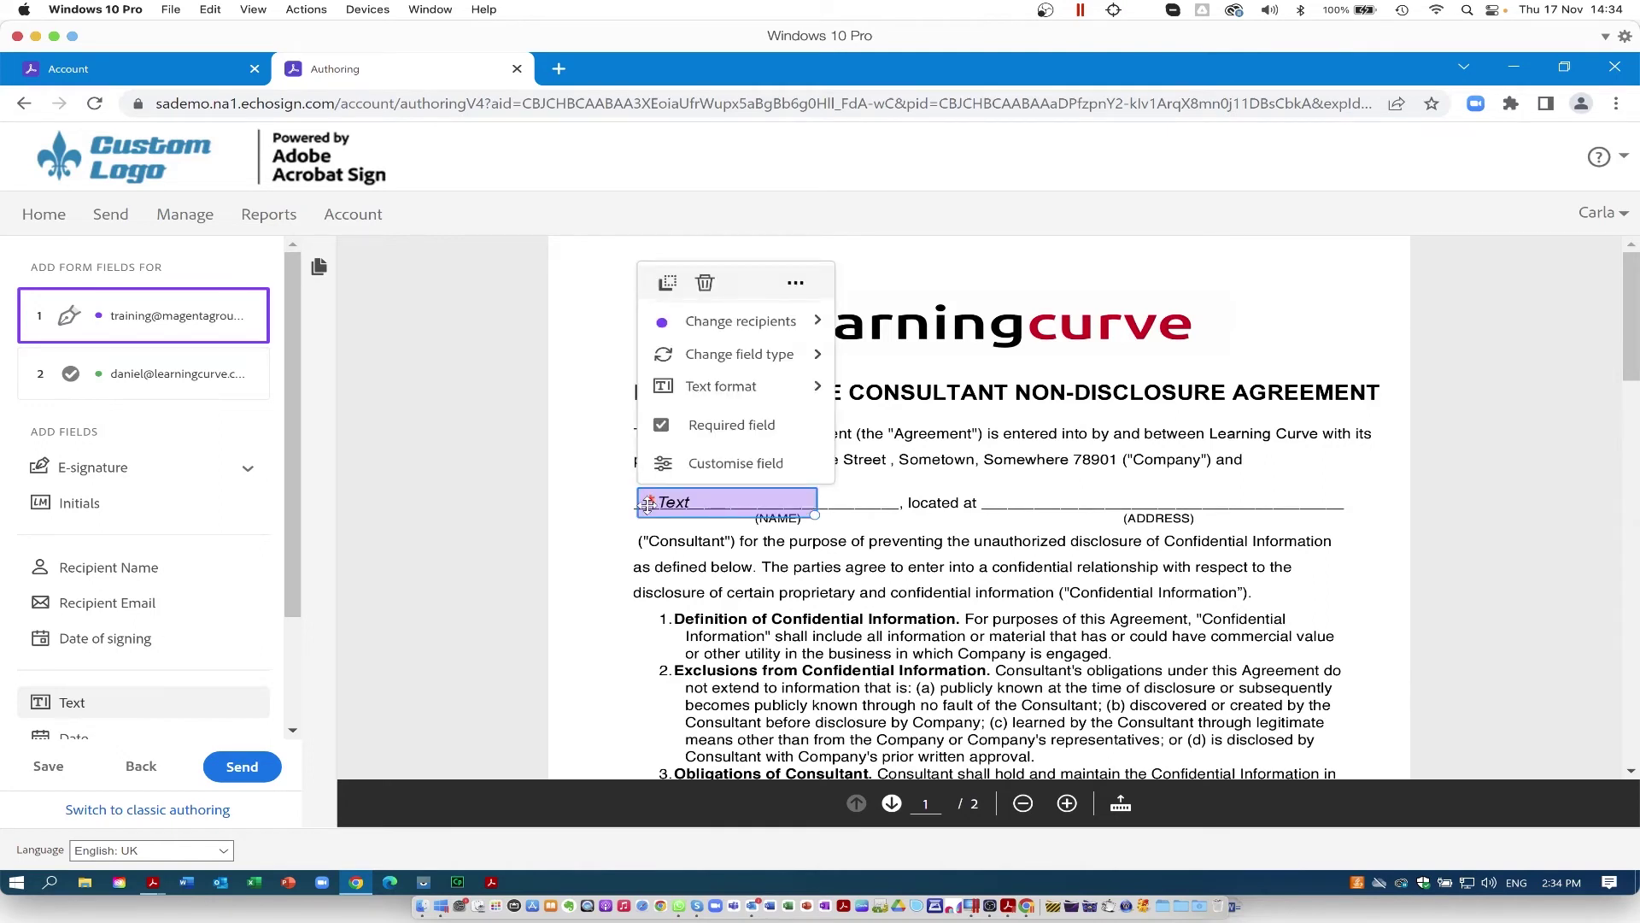
{"action": "left_click_drag", "start_coordinate": [645, 503], "coordinate": [647, 498]}
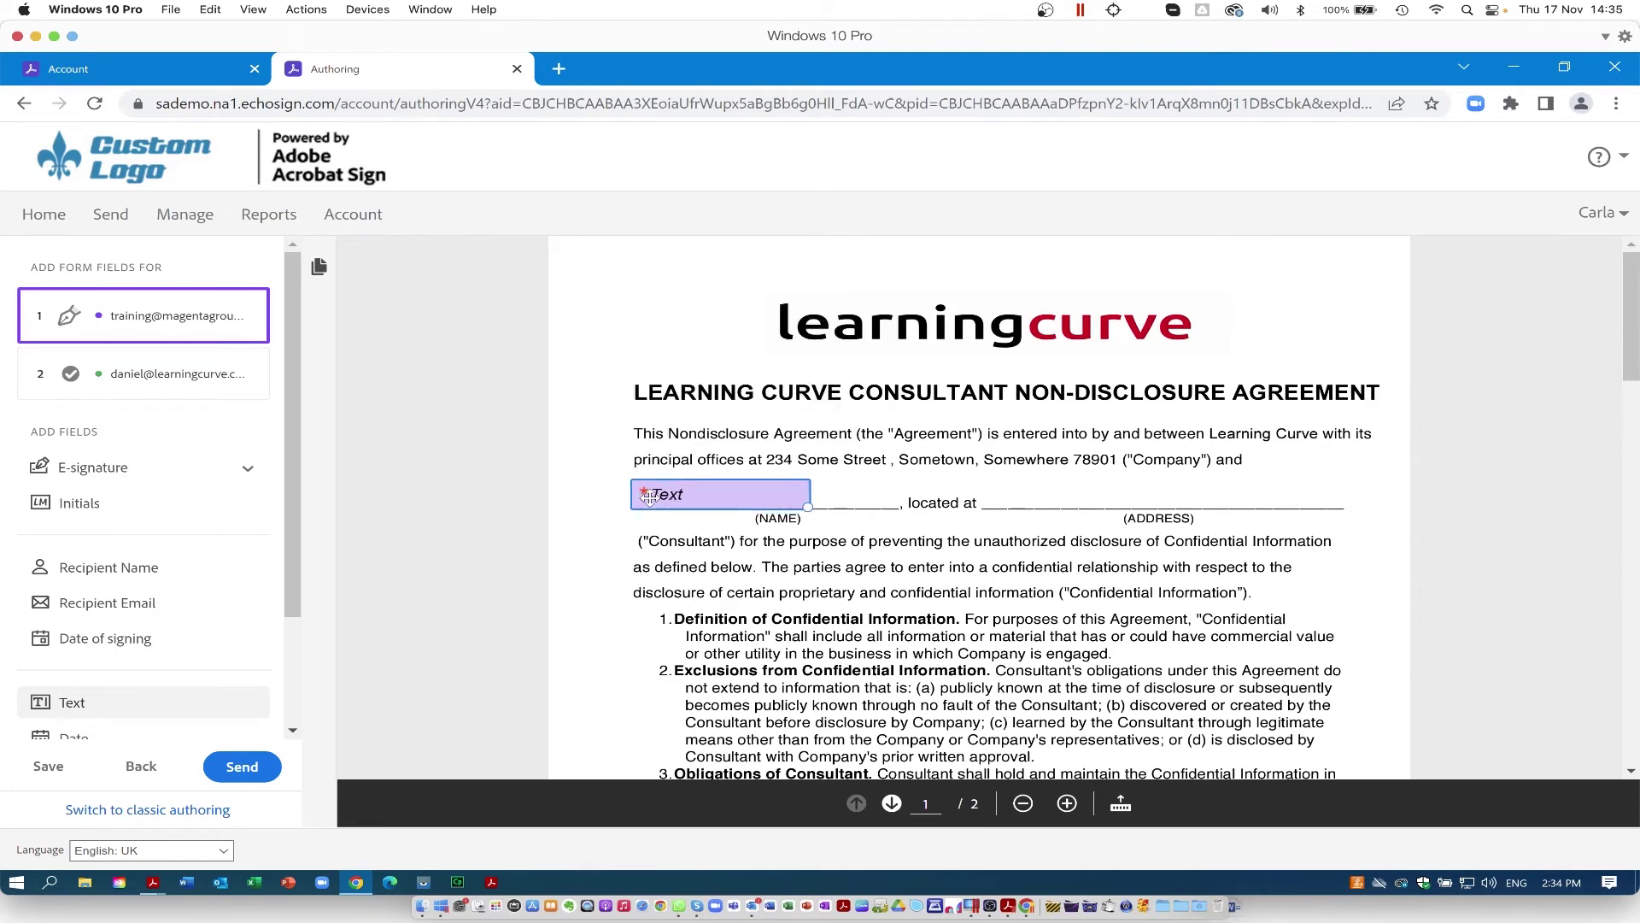
{"action": "left_click", "coordinate": [647, 497]}
{"action": "mouse_move", "coordinate": [725, 376]}
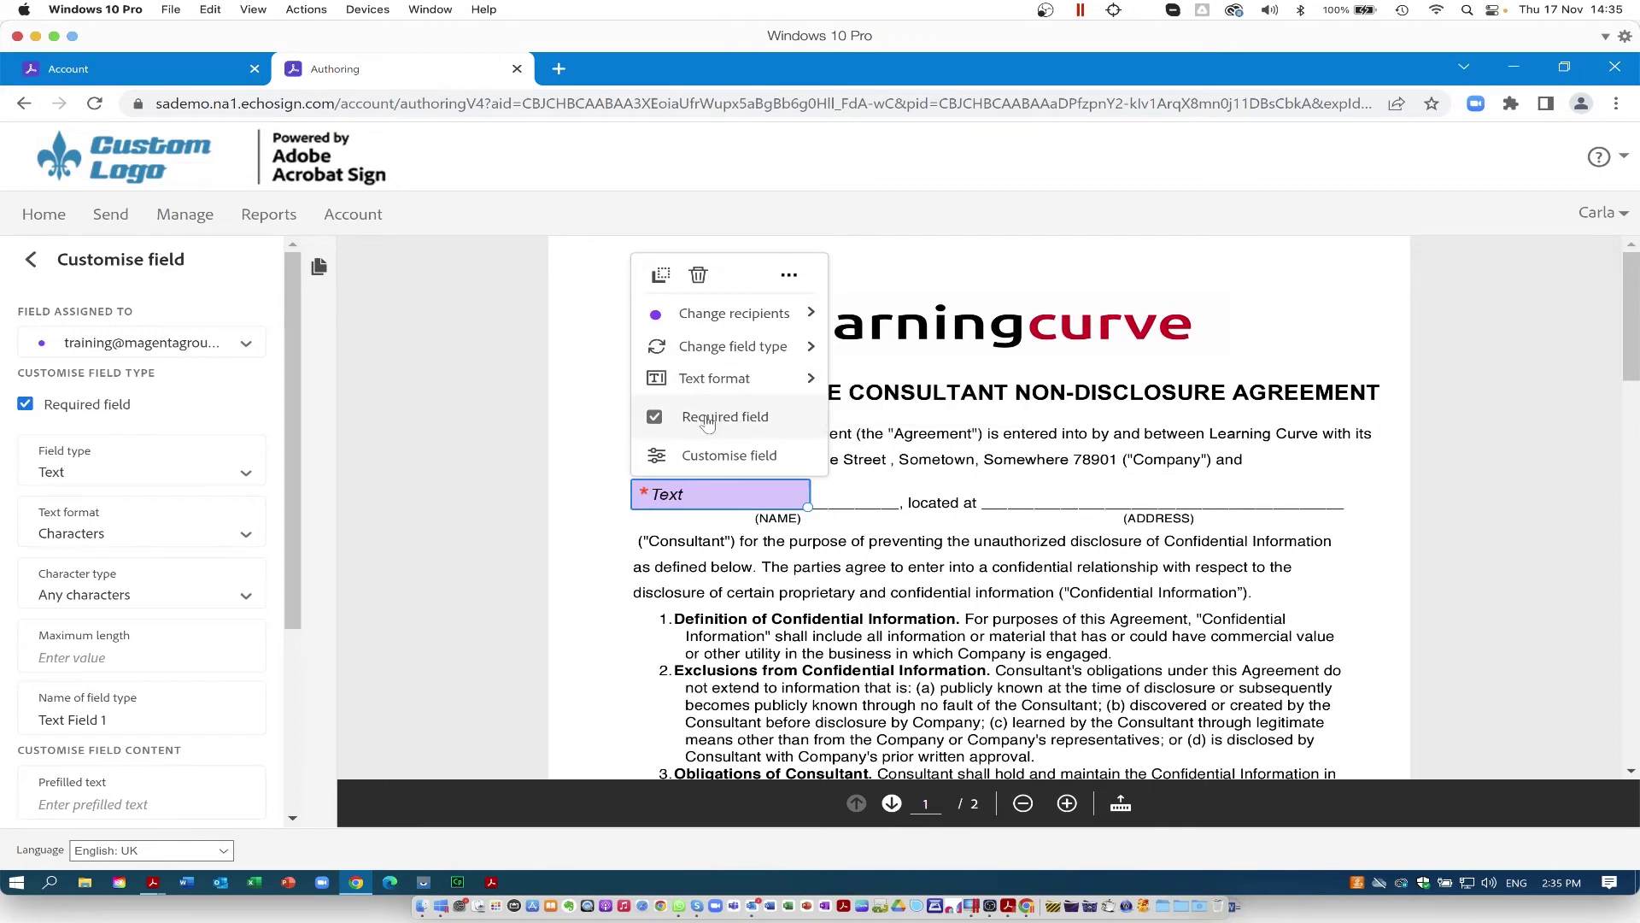
{"action": "left_click", "coordinate": [720, 463]}
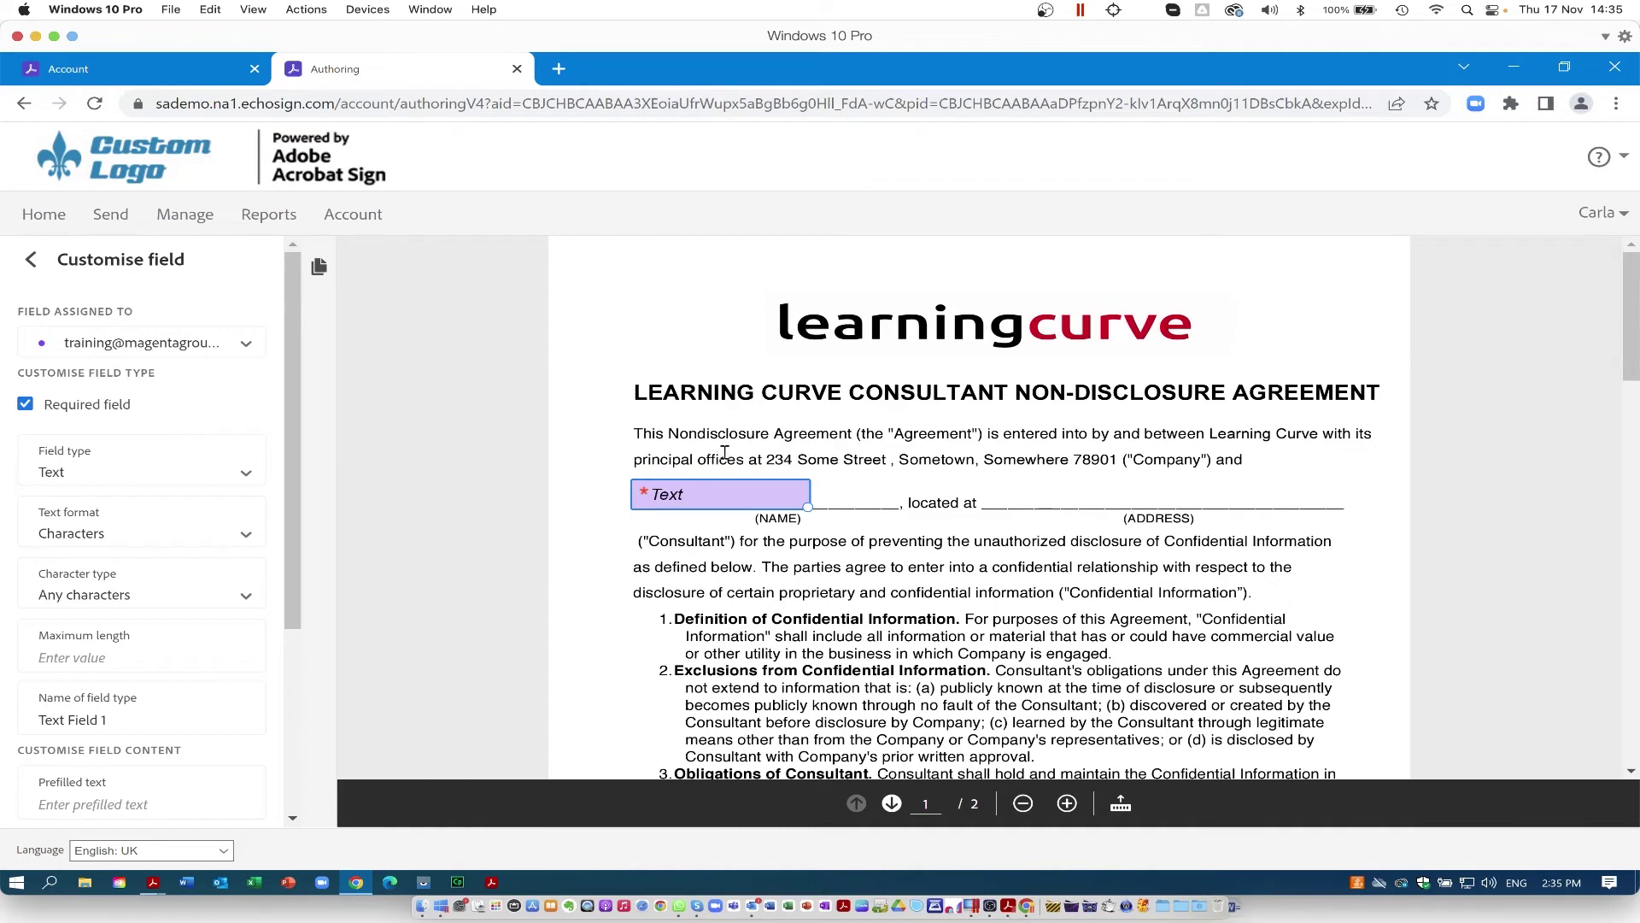
{"action": "left_click_drag", "start_coordinate": [807, 506], "coordinate": [894, 505]}
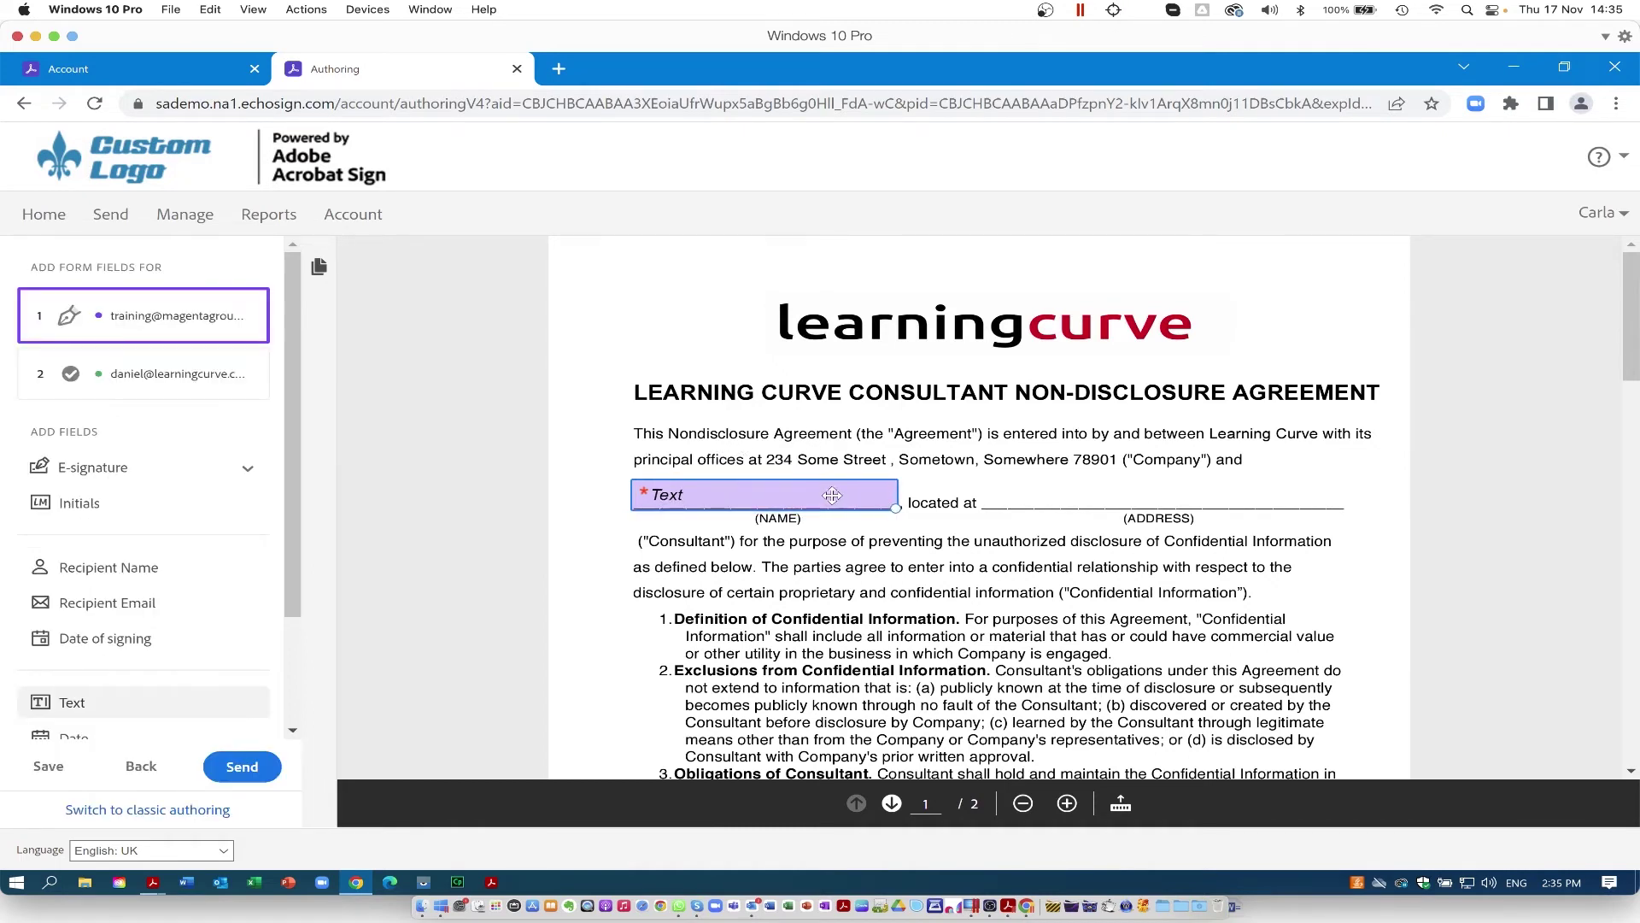
{"action": "left_click", "coordinate": [1005, 499]}
{"action": "left_click", "coordinate": [1005, 499]}
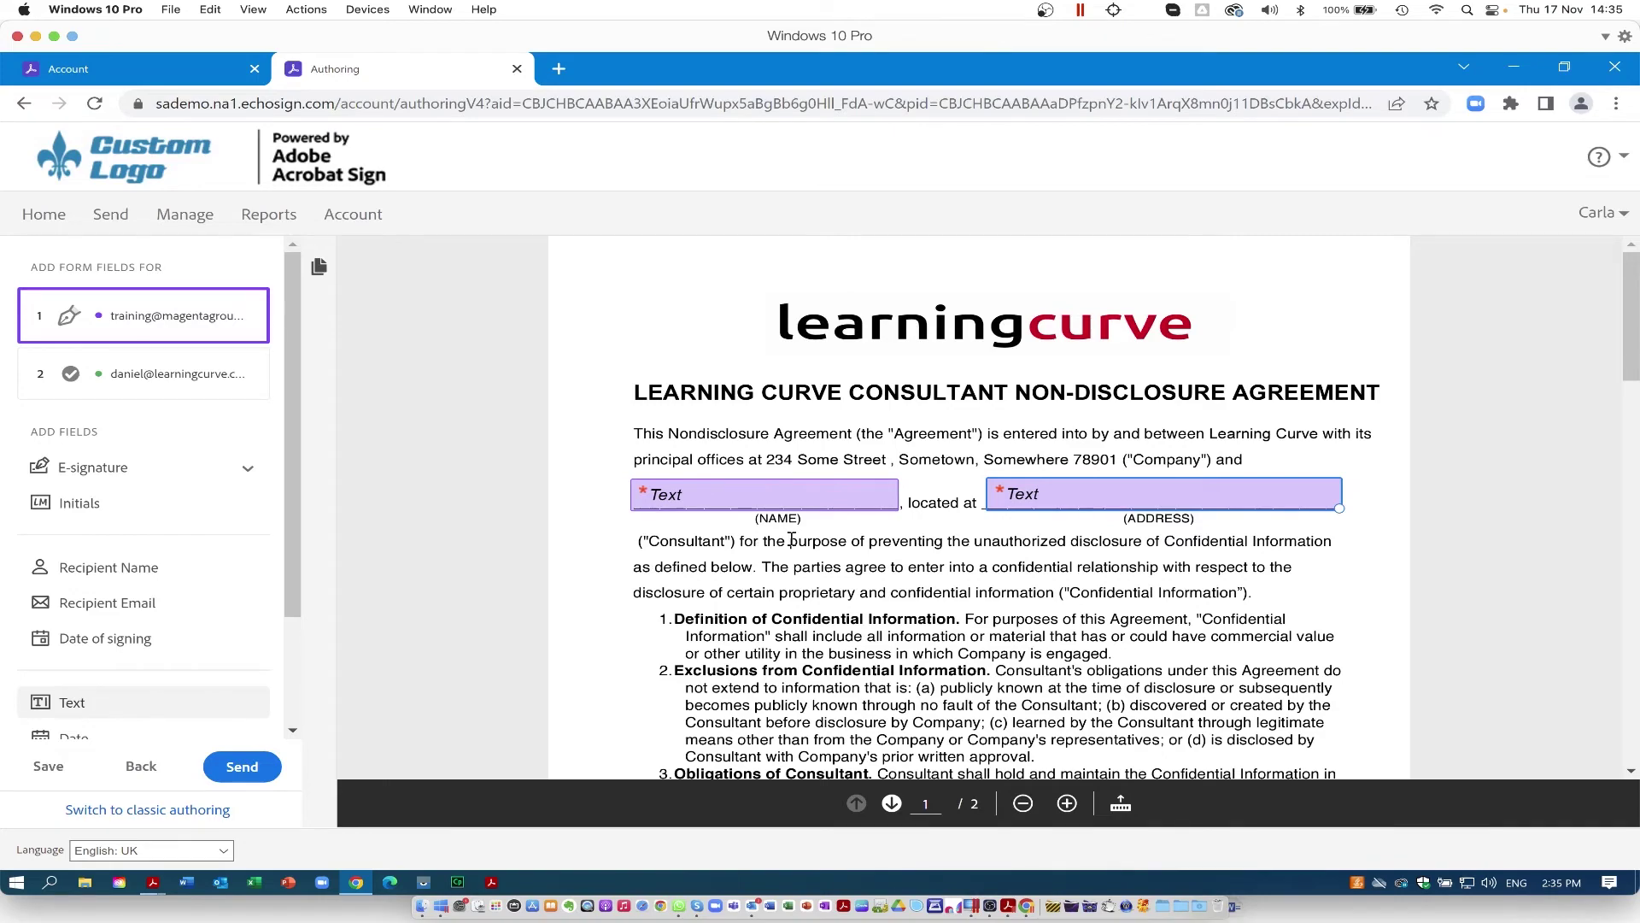
Step: Place an e-signature field on the Company's Authorized Signature line, keeping its type as Signature
{"action": "scroll", "coordinate": [791, 540], "scroll_direction": "down", "scroll_amount": 10}
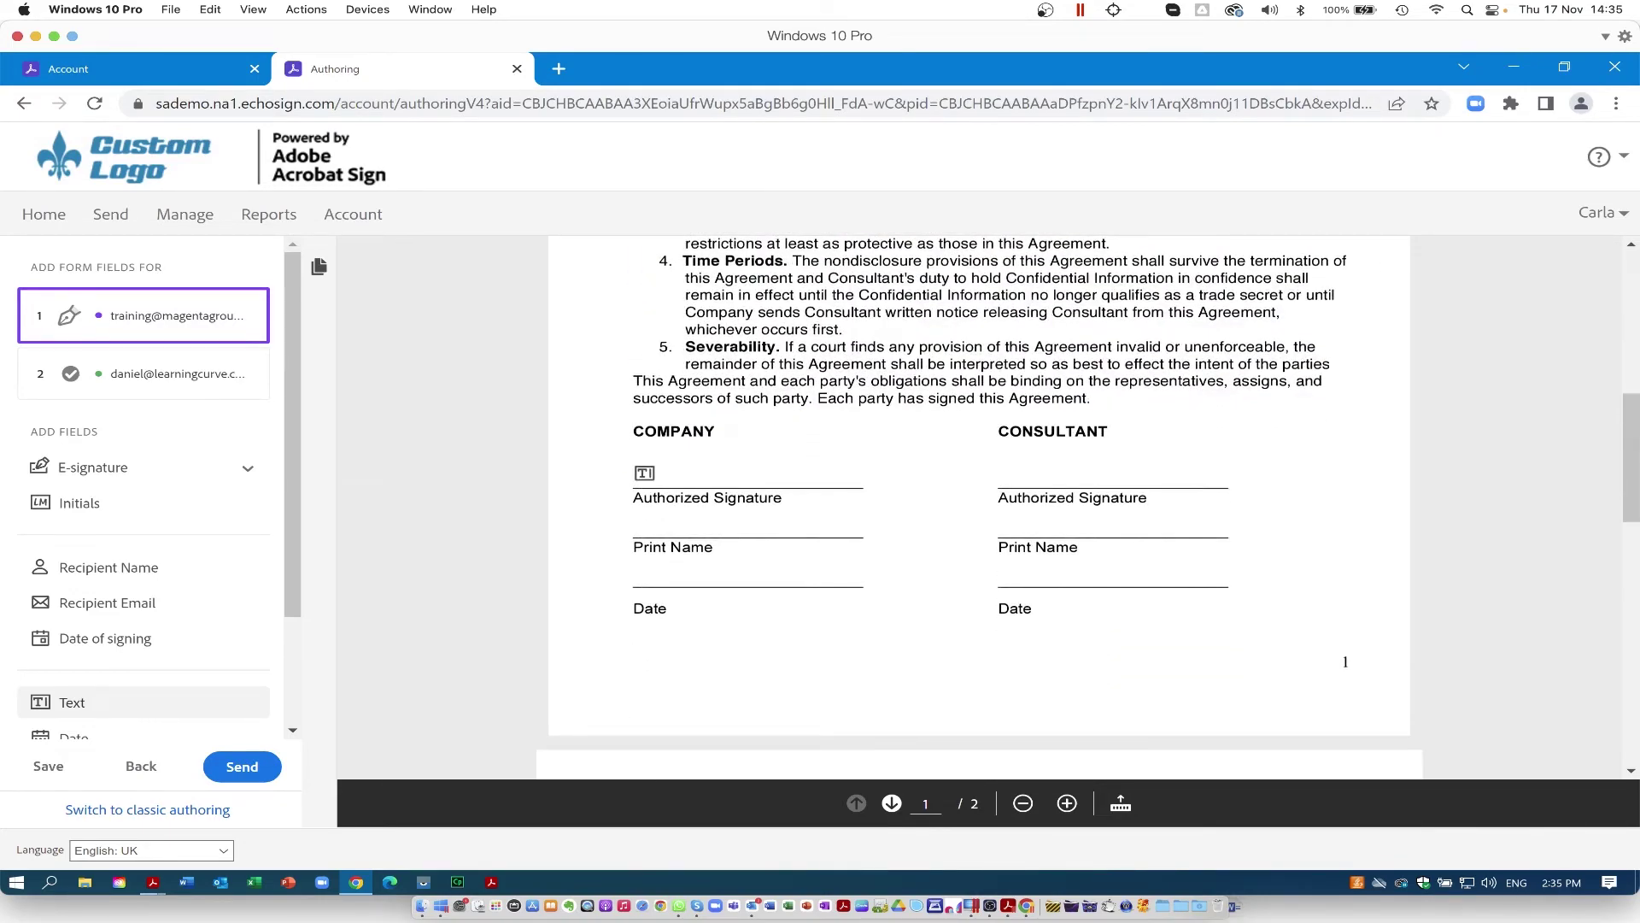
{"action": "left_click", "coordinate": [78, 474]}
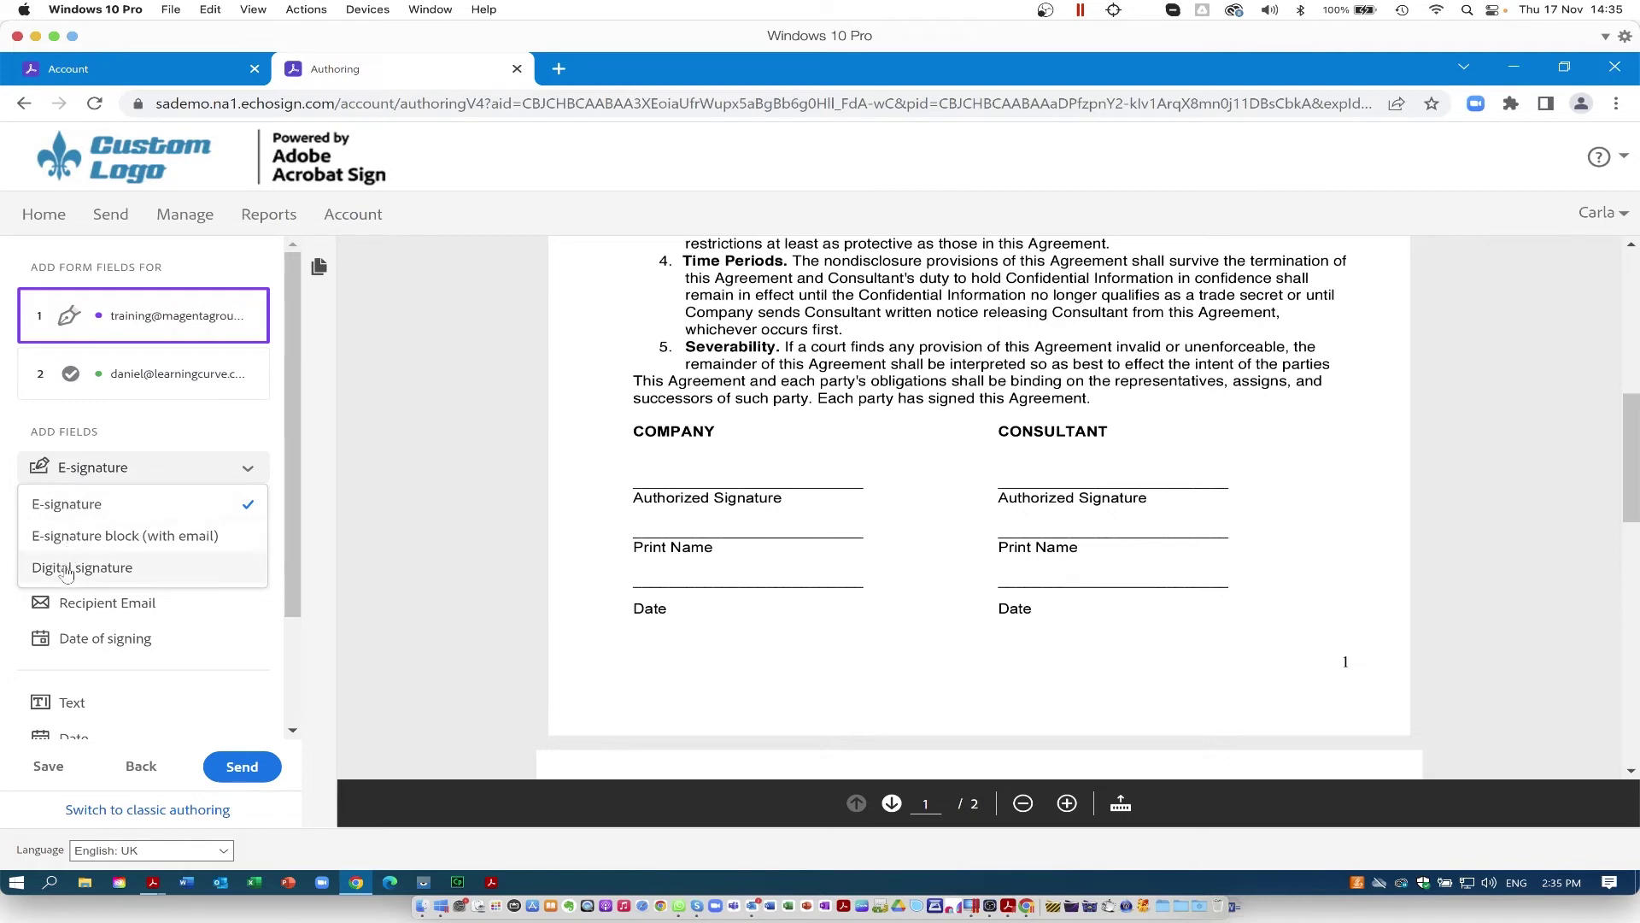
{"action": "left_click", "coordinate": [76, 508]}
{"action": "mouse_move", "coordinate": [73, 468]}
{"action": "left_mouse_down"}
{"action": "mouse_move", "coordinate": [403, 517]}
{"action": "mouse_move", "coordinate": [659, 492]}
{"action": "mouse_move", "coordinate": [653, 468]}
{"action": "mouse_move", "coordinate": [700, 484]}
{"action": "left_mouse_up"}
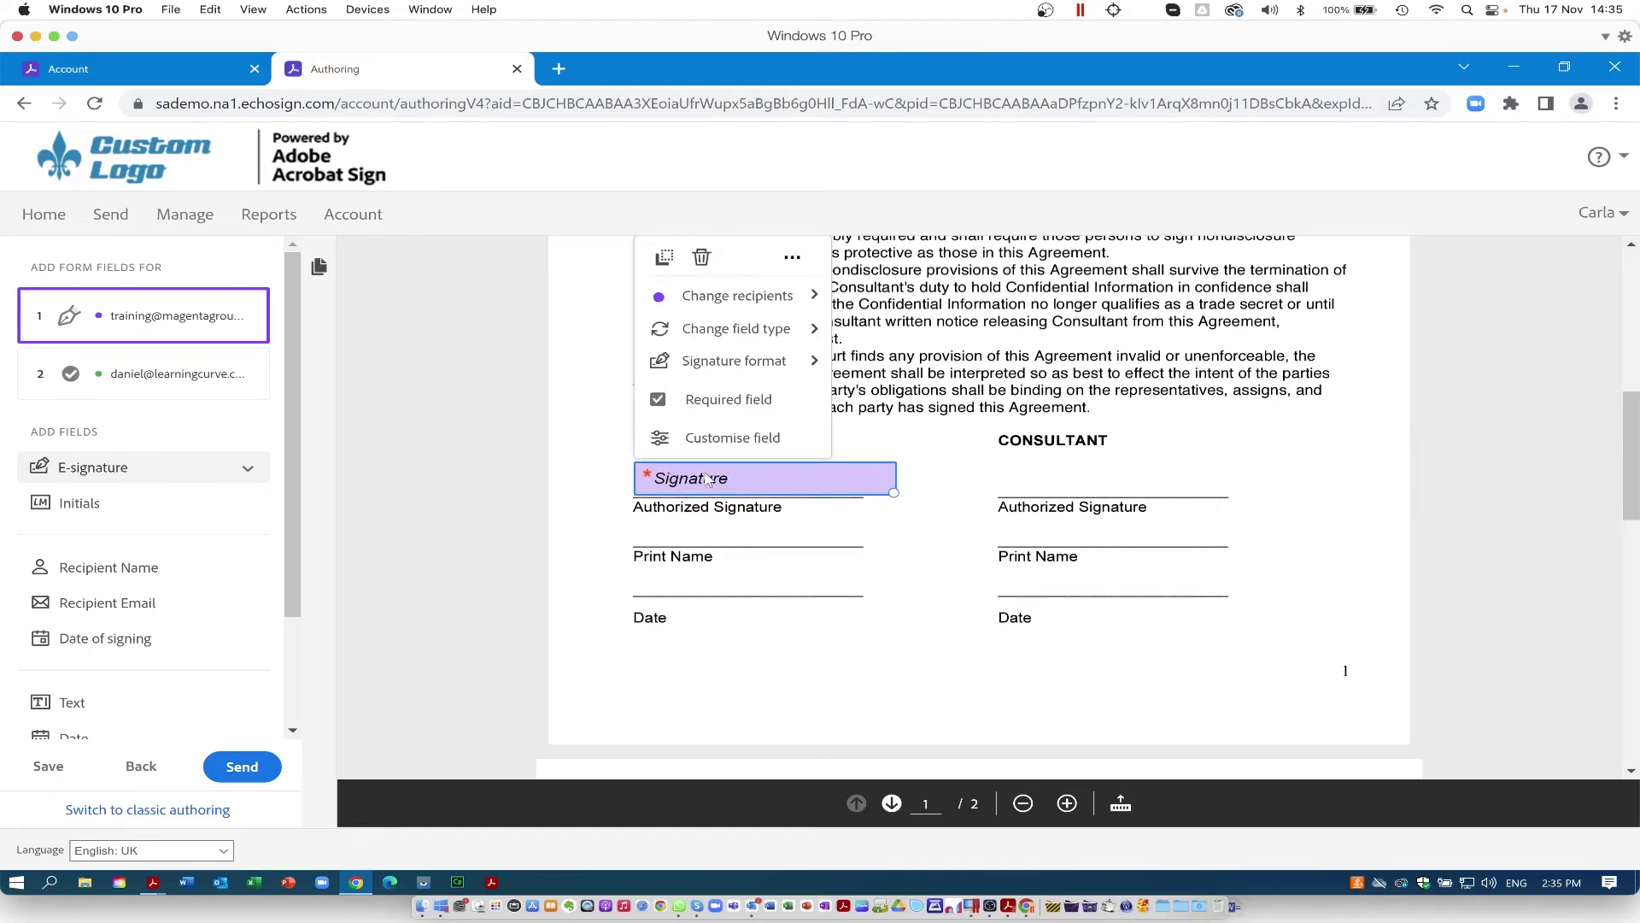
{"action": "mouse_move", "coordinate": [733, 299]}
{"action": "mouse_move", "coordinate": [808, 333]}
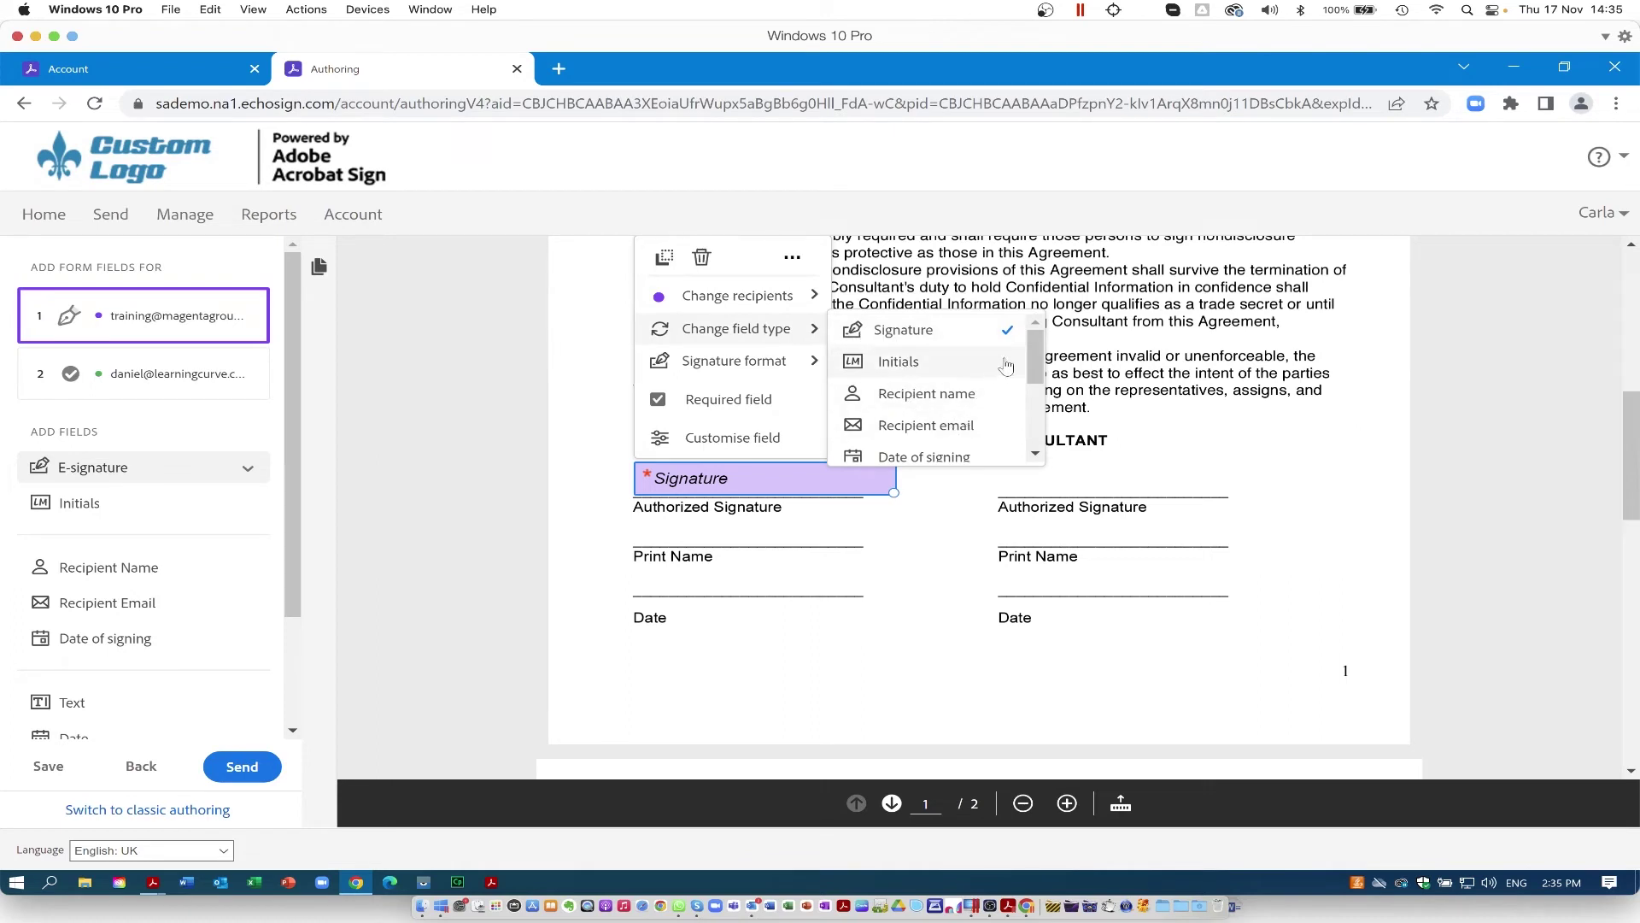
{"action": "left_click_drag", "start_coordinate": [1033, 364], "coordinate": [1033, 390]}
{"action": "left_click", "coordinate": [937, 403]}
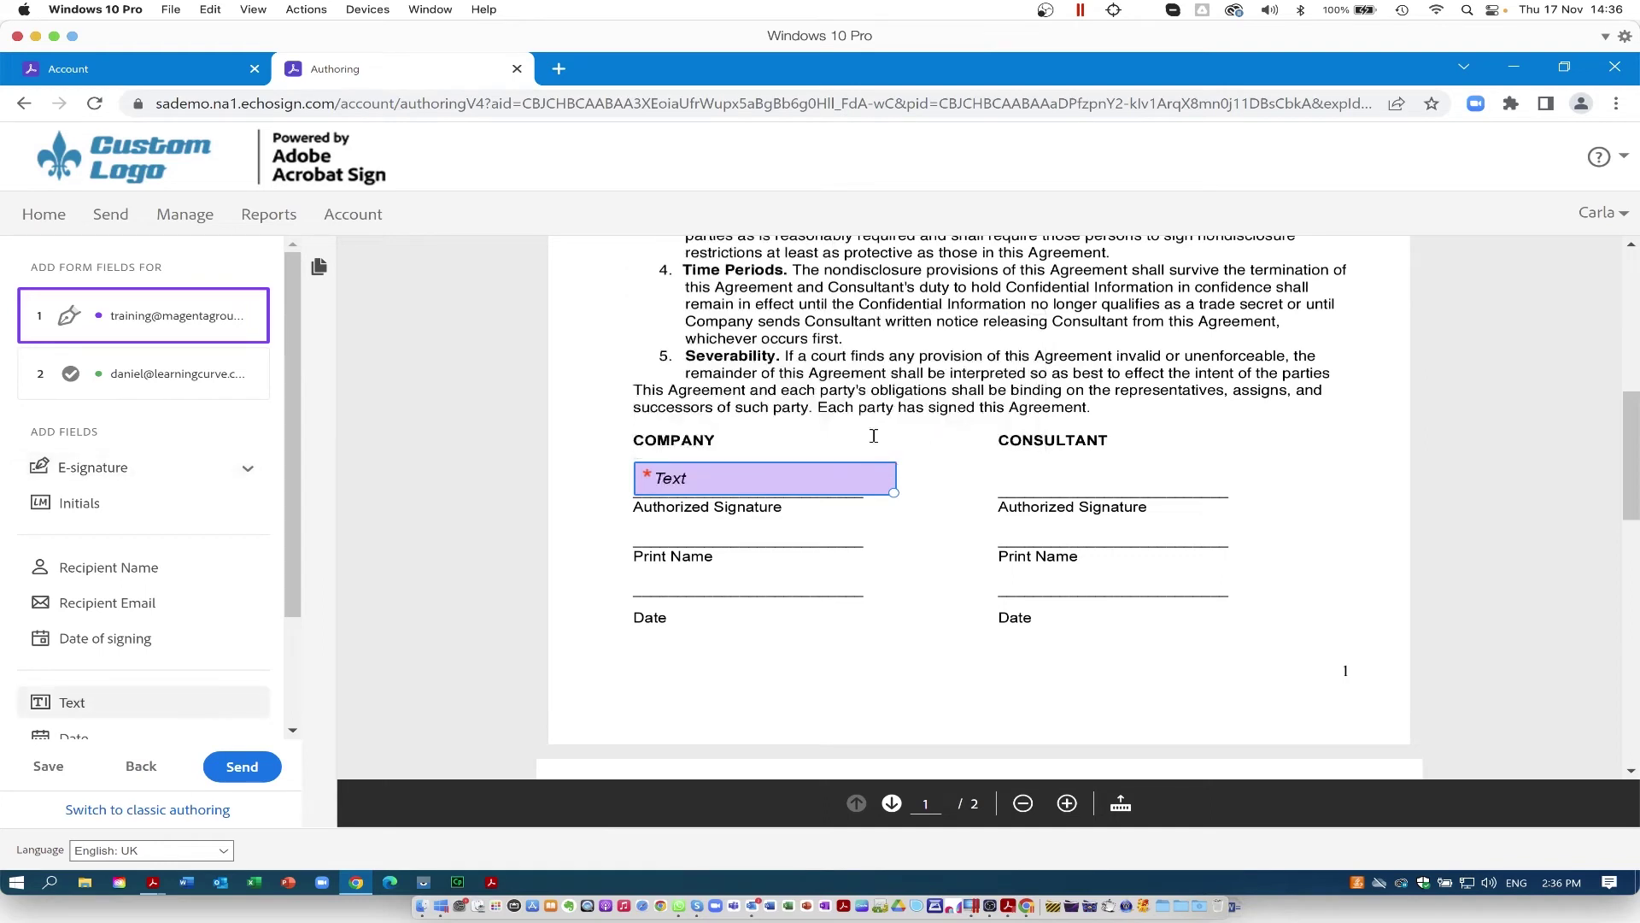
{"action": "left_click", "coordinate": [824, 473]}
{"action": "mouse_move", "coordinate": [773, 328]}
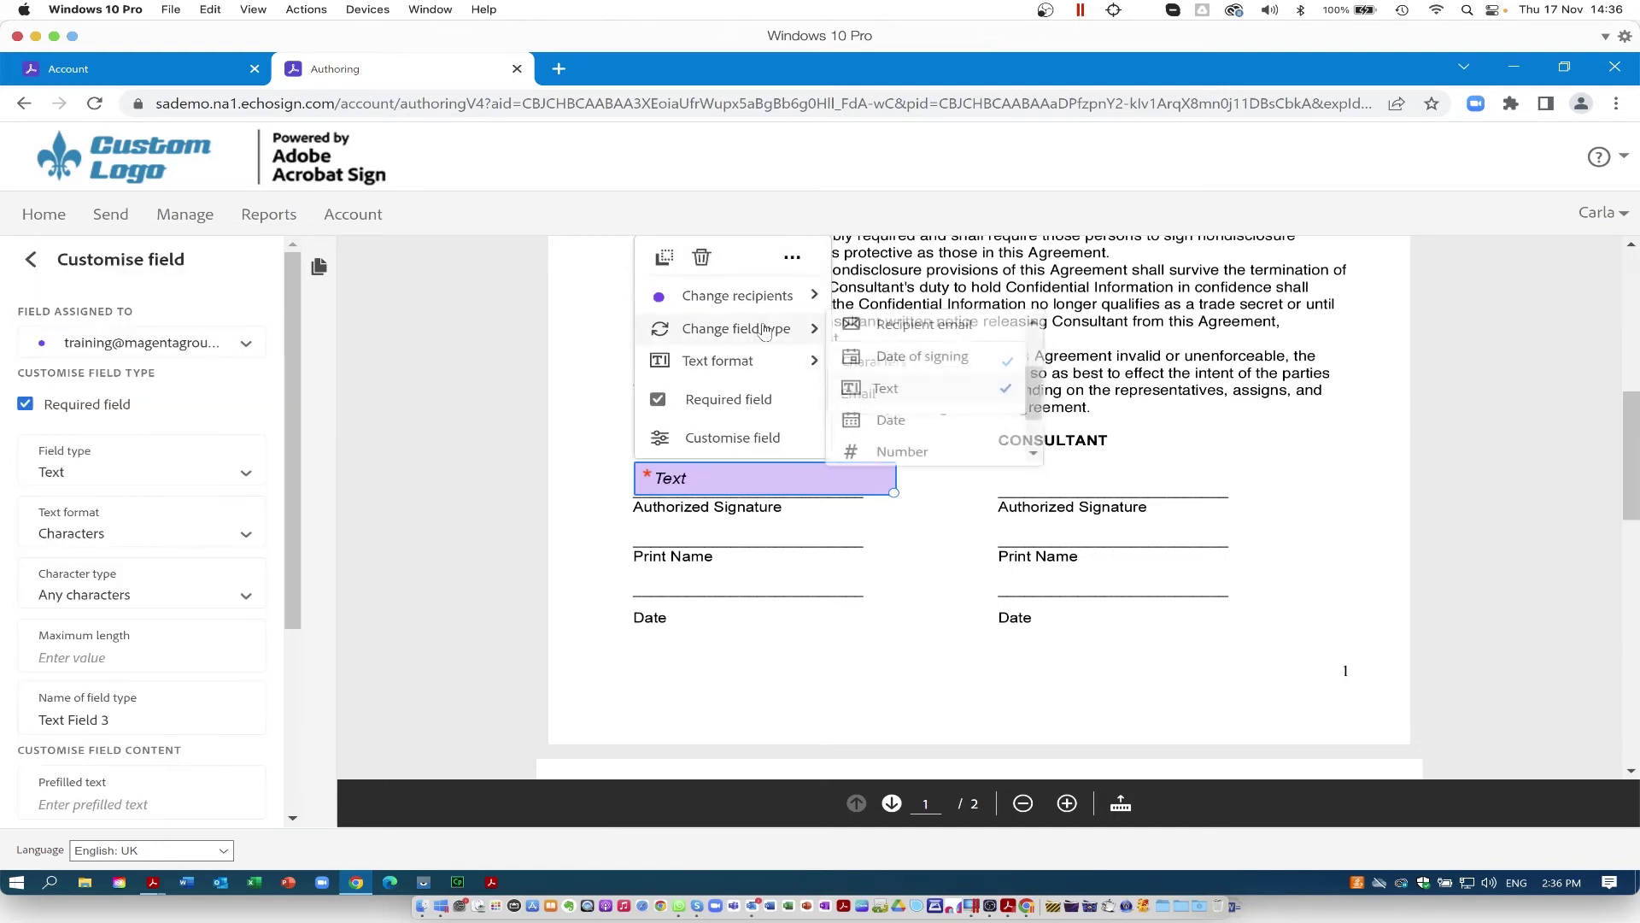
{"action": "mouse_move", "coordinate": [1035, 410]}
{"action": "left_mouse_down"}
{"action": "mouse_move", "coordinate": [1047, 462]}
{"action": "mouse_move", "coordinate": [1034, 324]}
{"action": "left_mouse_up"}
{"action": "left_click", "coordinate": [931, 328]}
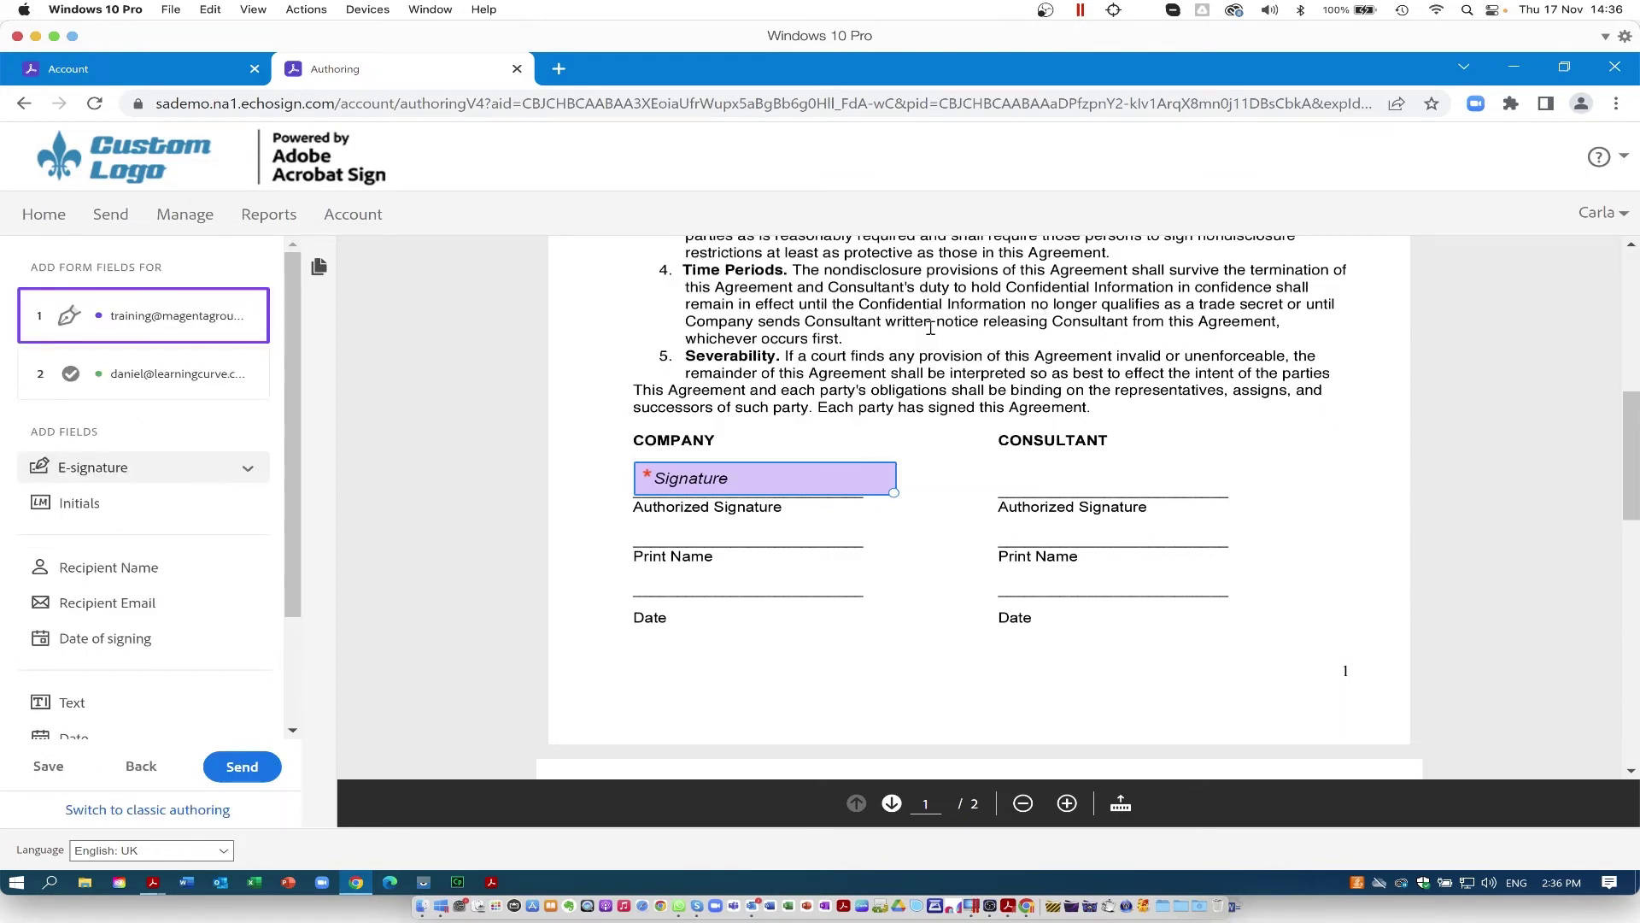
{"action": "left_click", "coordinate": [646, 536]}
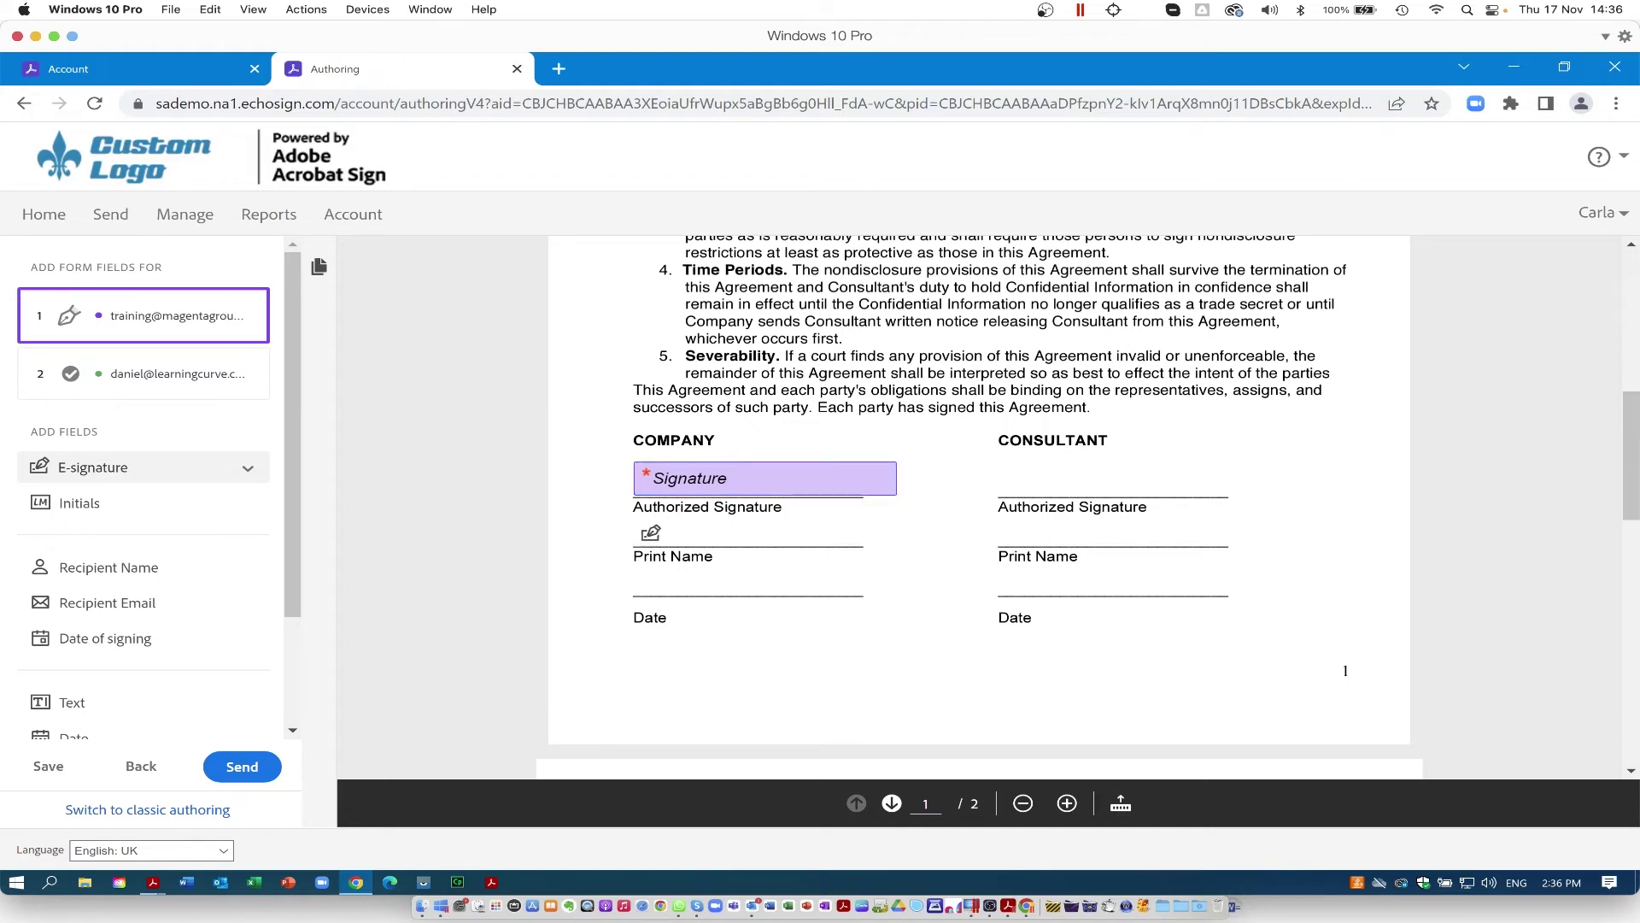
Step: Add a Recipient name (Full Name) field on the Company Print Name line, aligned under the signature
{"action": "left_click", "coordinate": [647, 535]}
{"action": "mouse_move", "coordinate": [799, 367]}
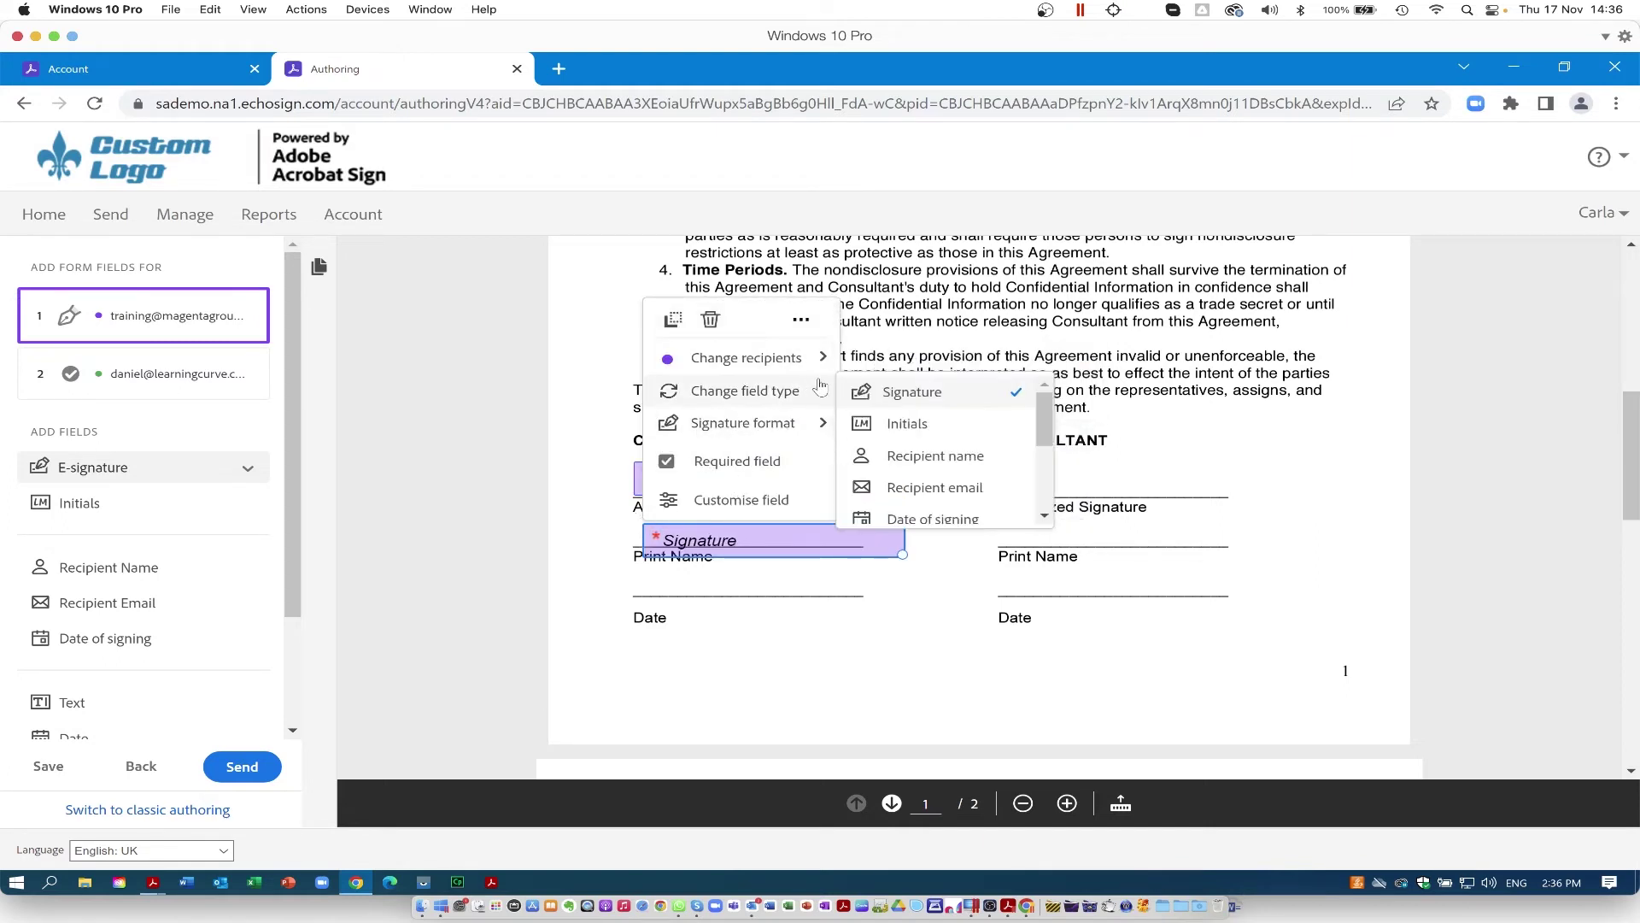
{"action": "left_click", "coordinate": [940, 457]}
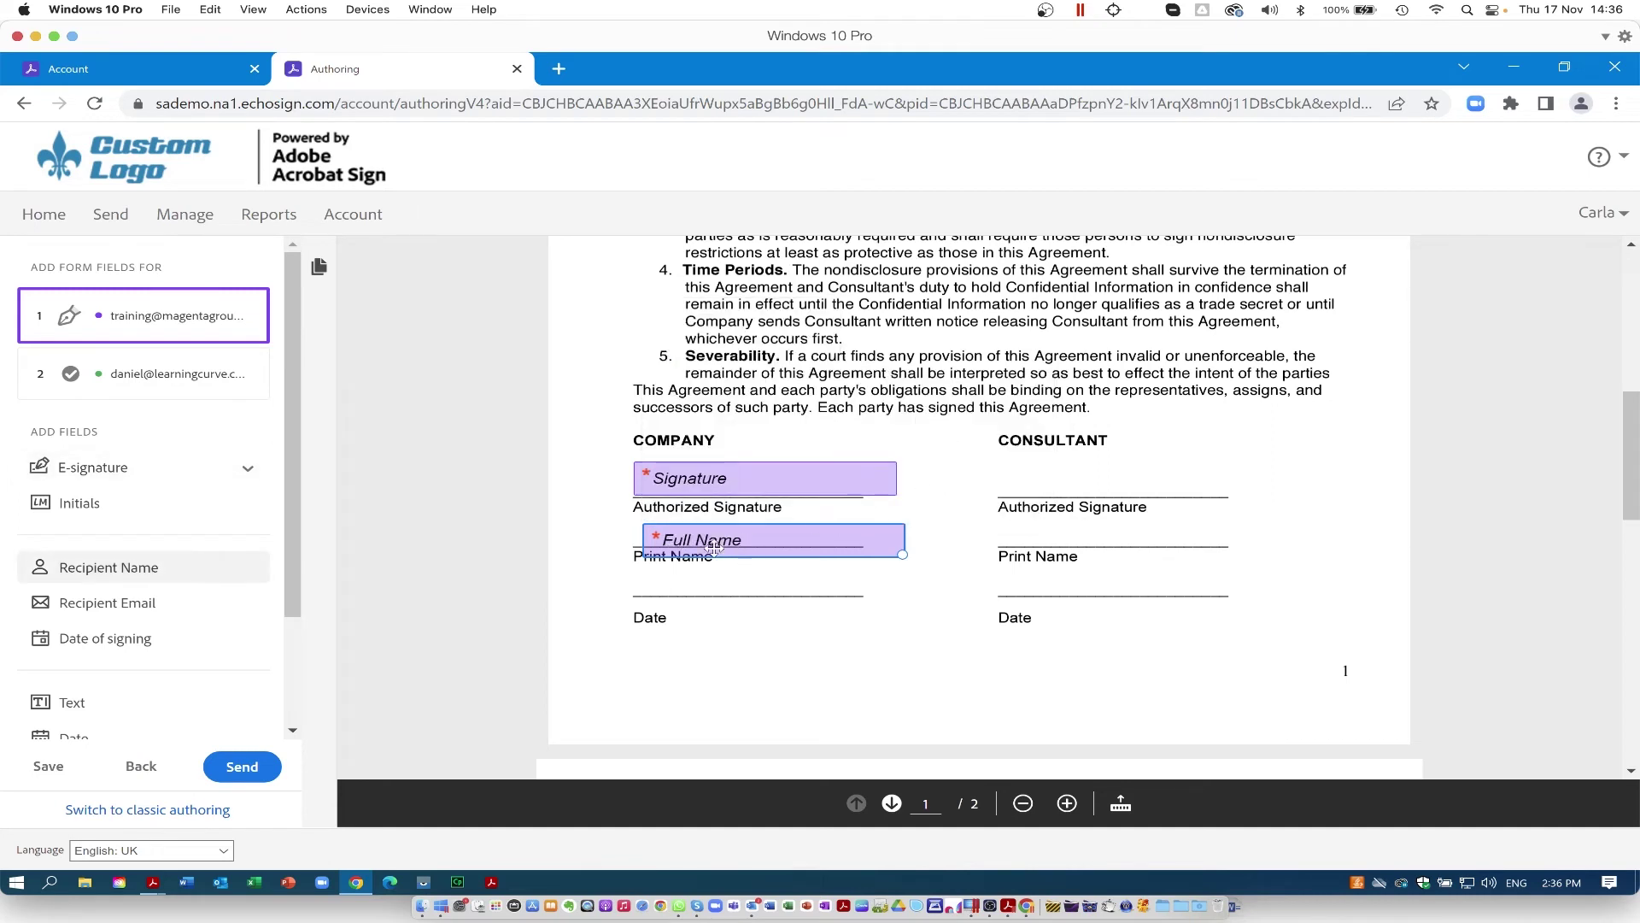
{"action": "left_click_drag", "start_coordinate": [702, 540], "coordinate": [692, 535]}
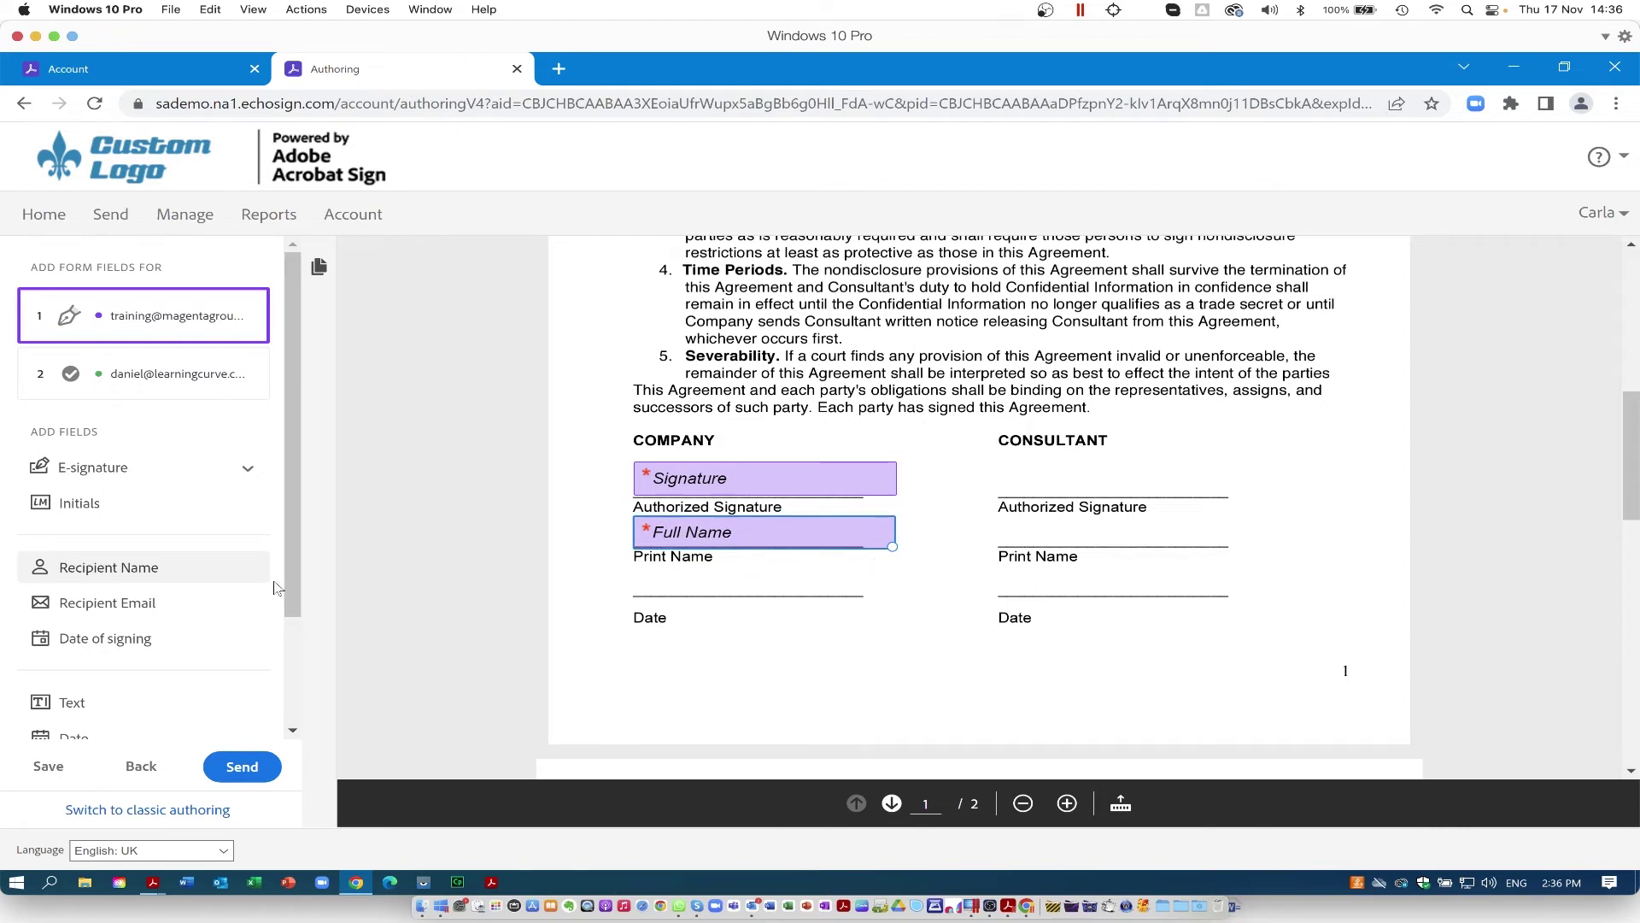
{"action": "scroll", "coordinate": [297, 510], "scroll_direction": "down", "scroll_amount": 1}
{"action": "left_click_drag", "start_coordinate": [297, 510], "coordinate": [285, 619]}
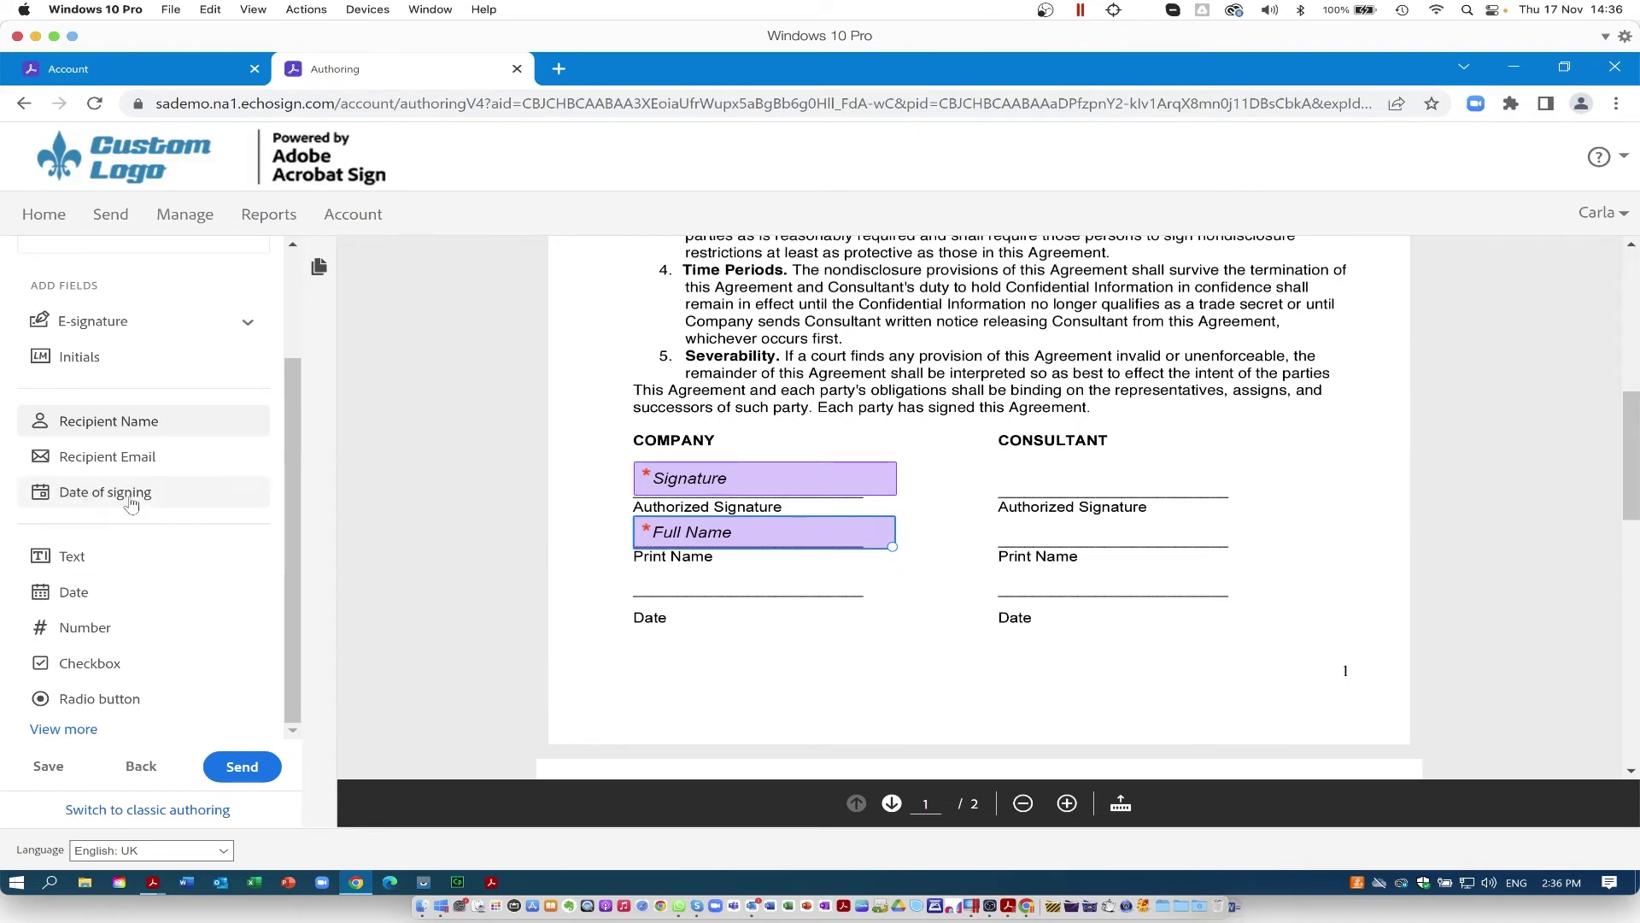
Step: Drop a Date of signing field onto the Company Date line and expand the field list
{"action": "left_click_drag", "start_coordinate": [102, 492], "coordinate": [639, 590]}
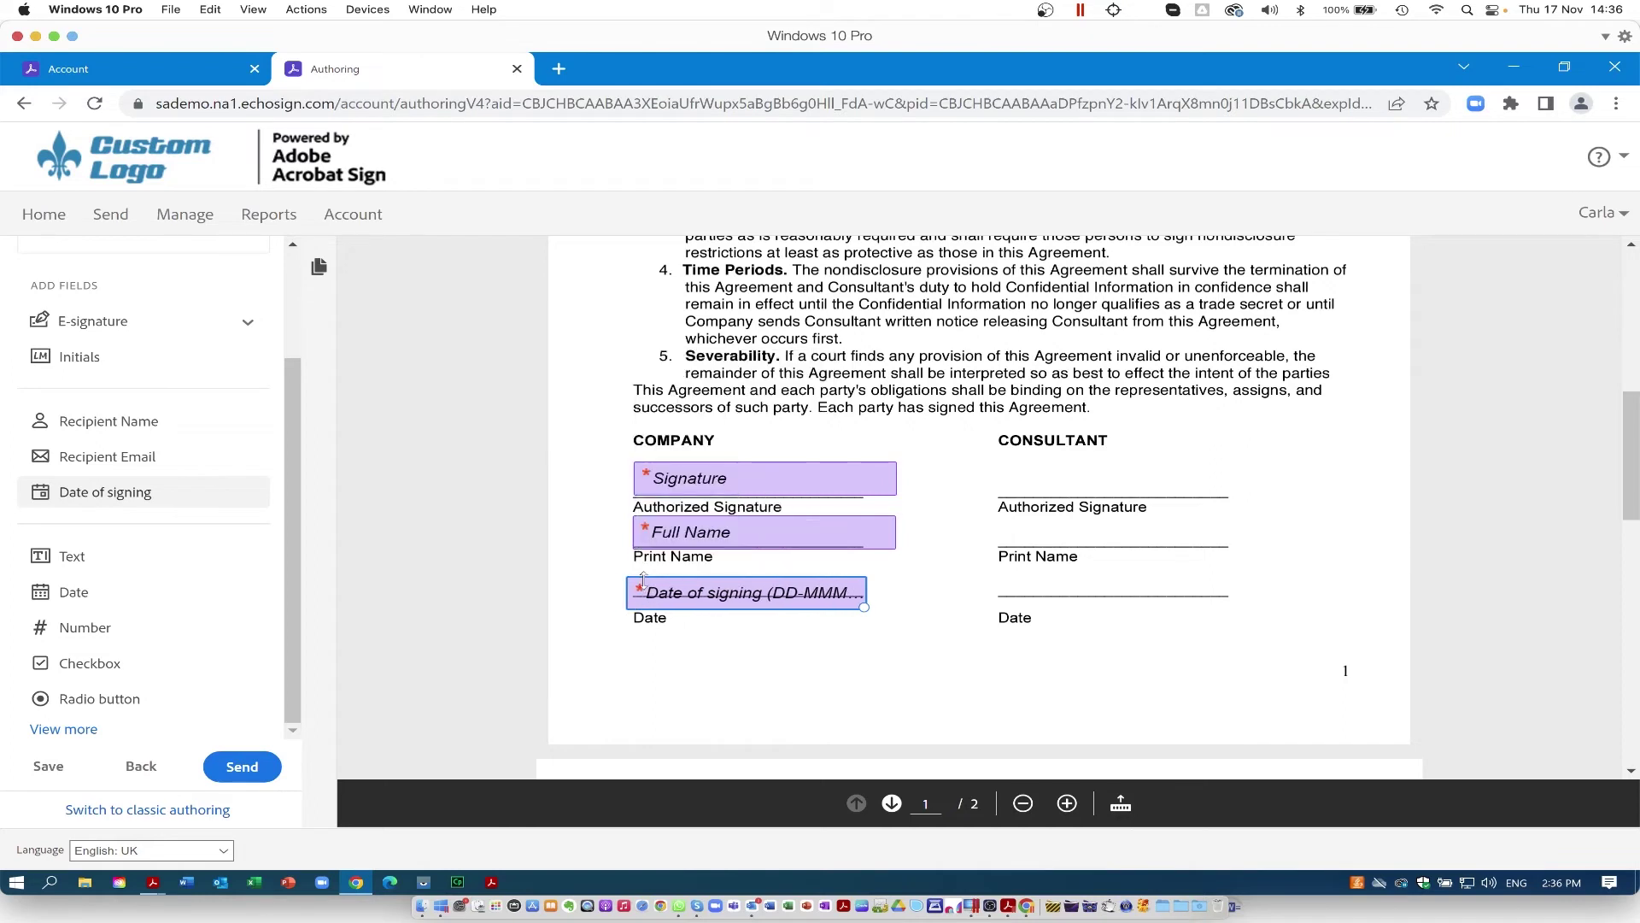
{"action": "left_click_drag", "start_coordinate": [656, 600], "coordinate": [669, 588]}
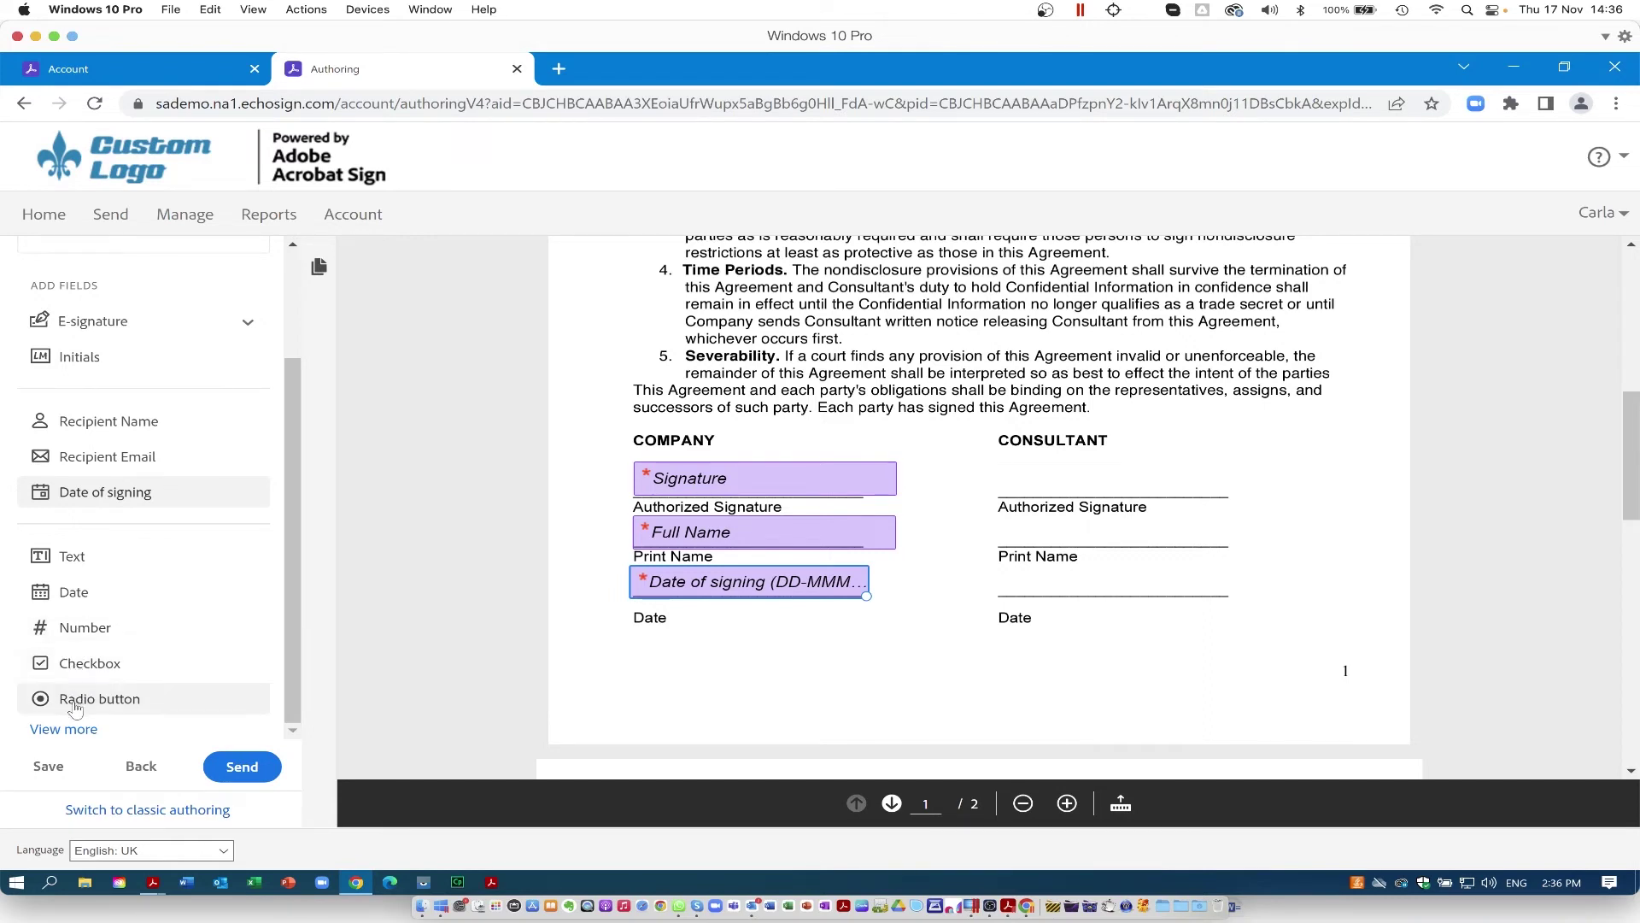
{"action": "left_click", "coordinate": [65, 729]}
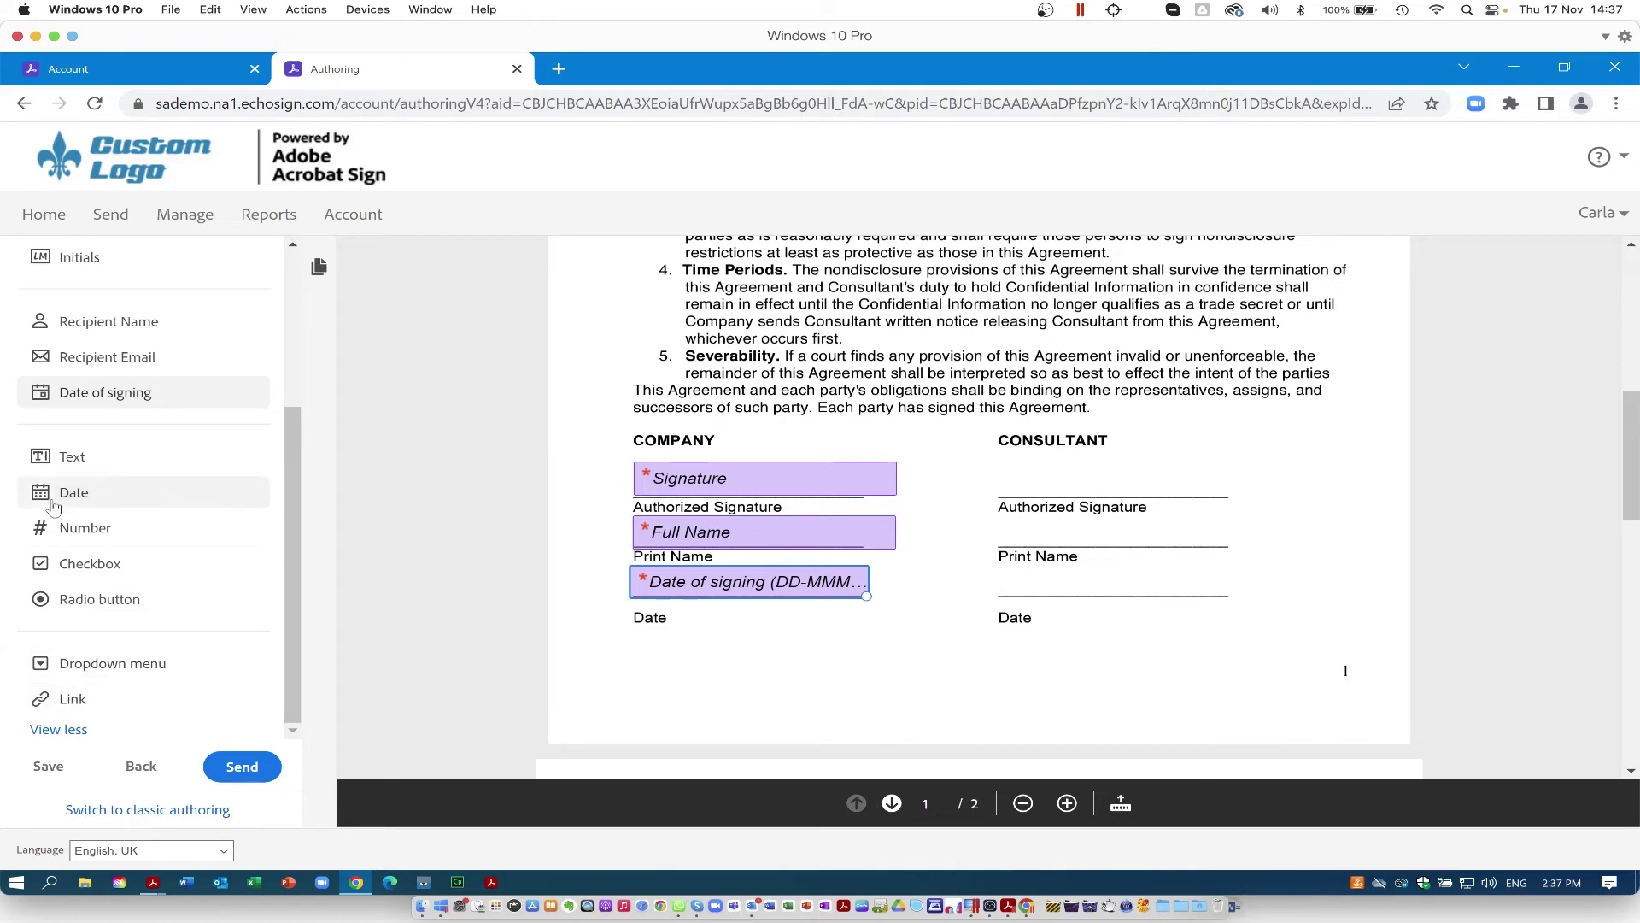
{"action": "scroll", "coordinate": [124, 375], "scroll_direction": "up", "scroll_amount": 3}
Step: Add a Signature field for the second recipient on the Consultant line and send the agreement
{"action": "left_click", "coordinate": [124, 369]}
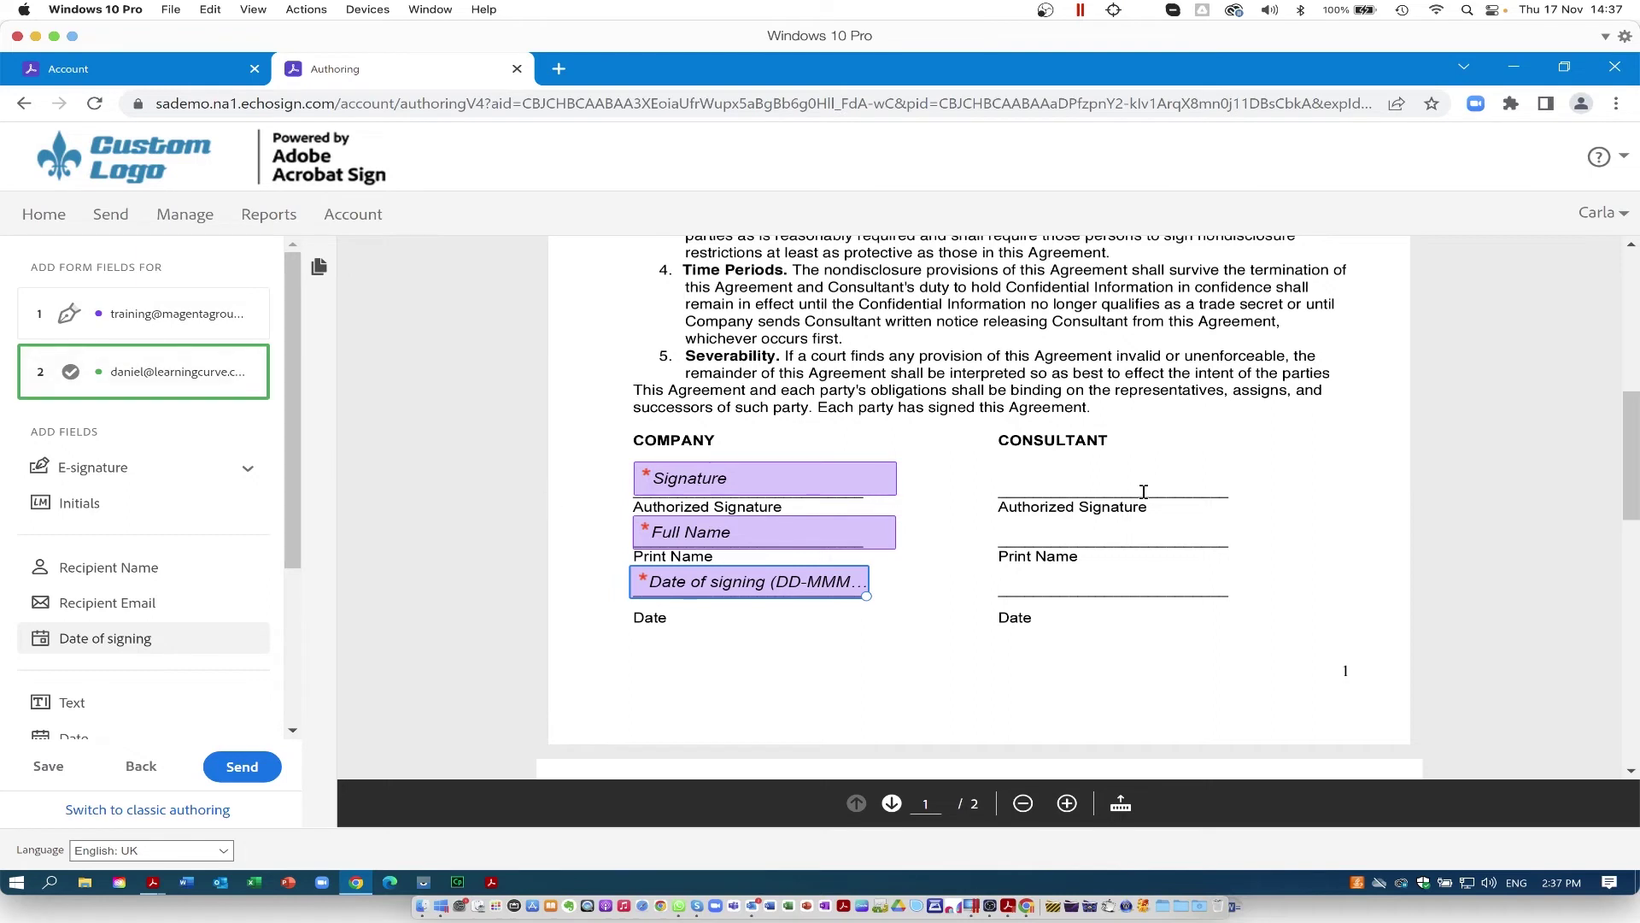
{"action": "left_click", "coordinate": [1037, 485]}
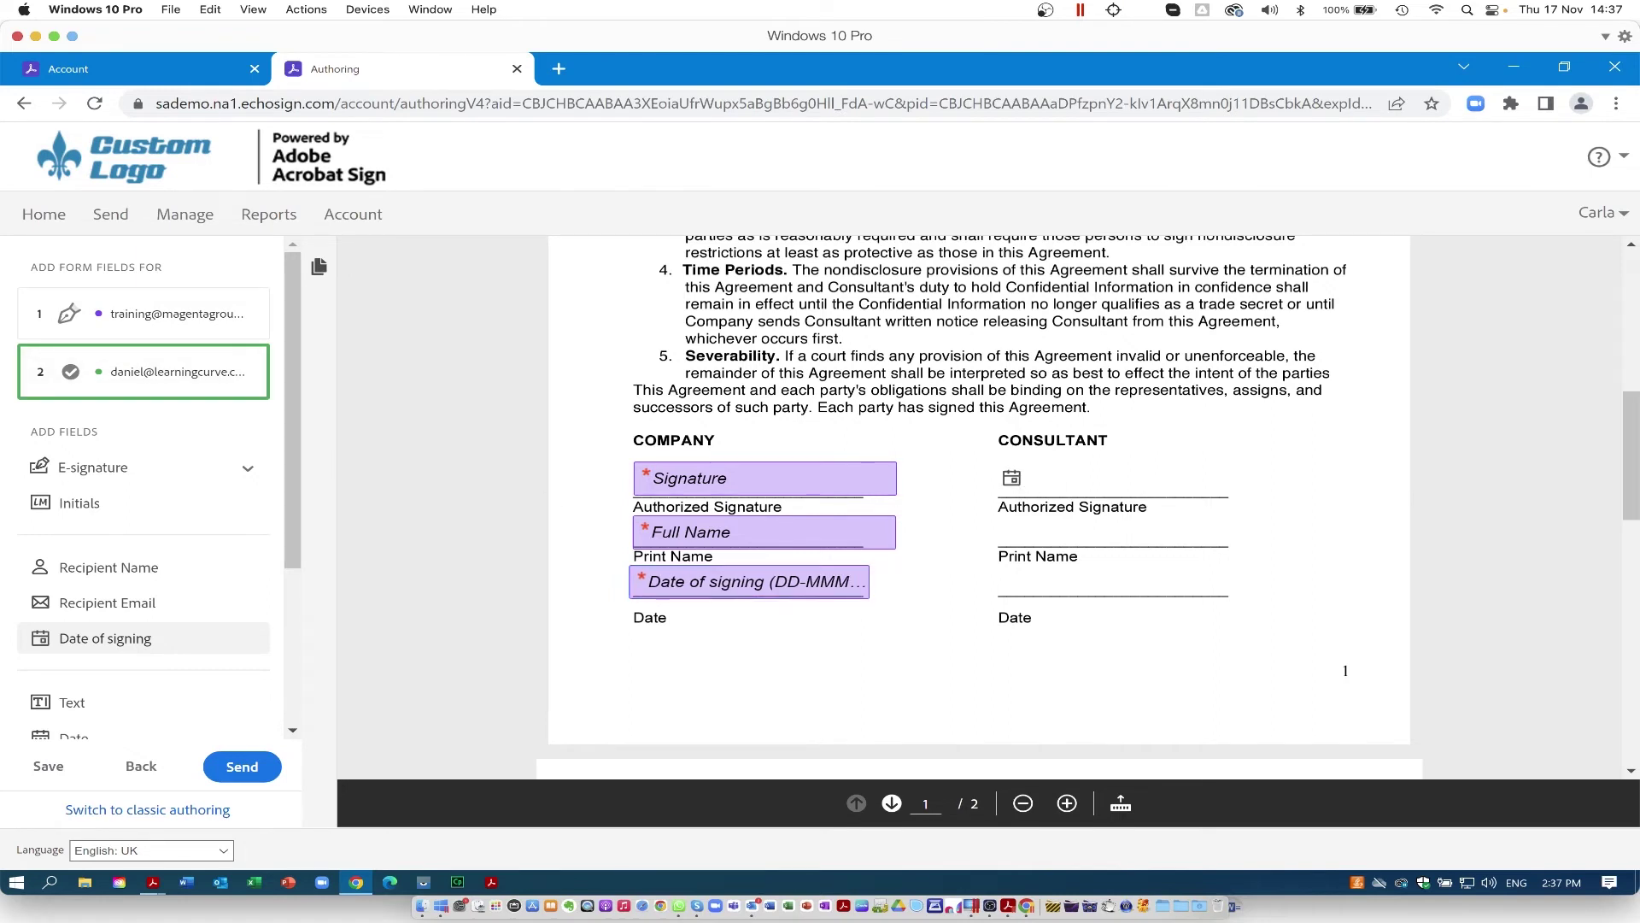
{"action": "mouse_move", "coordinate": [1102, 335]}
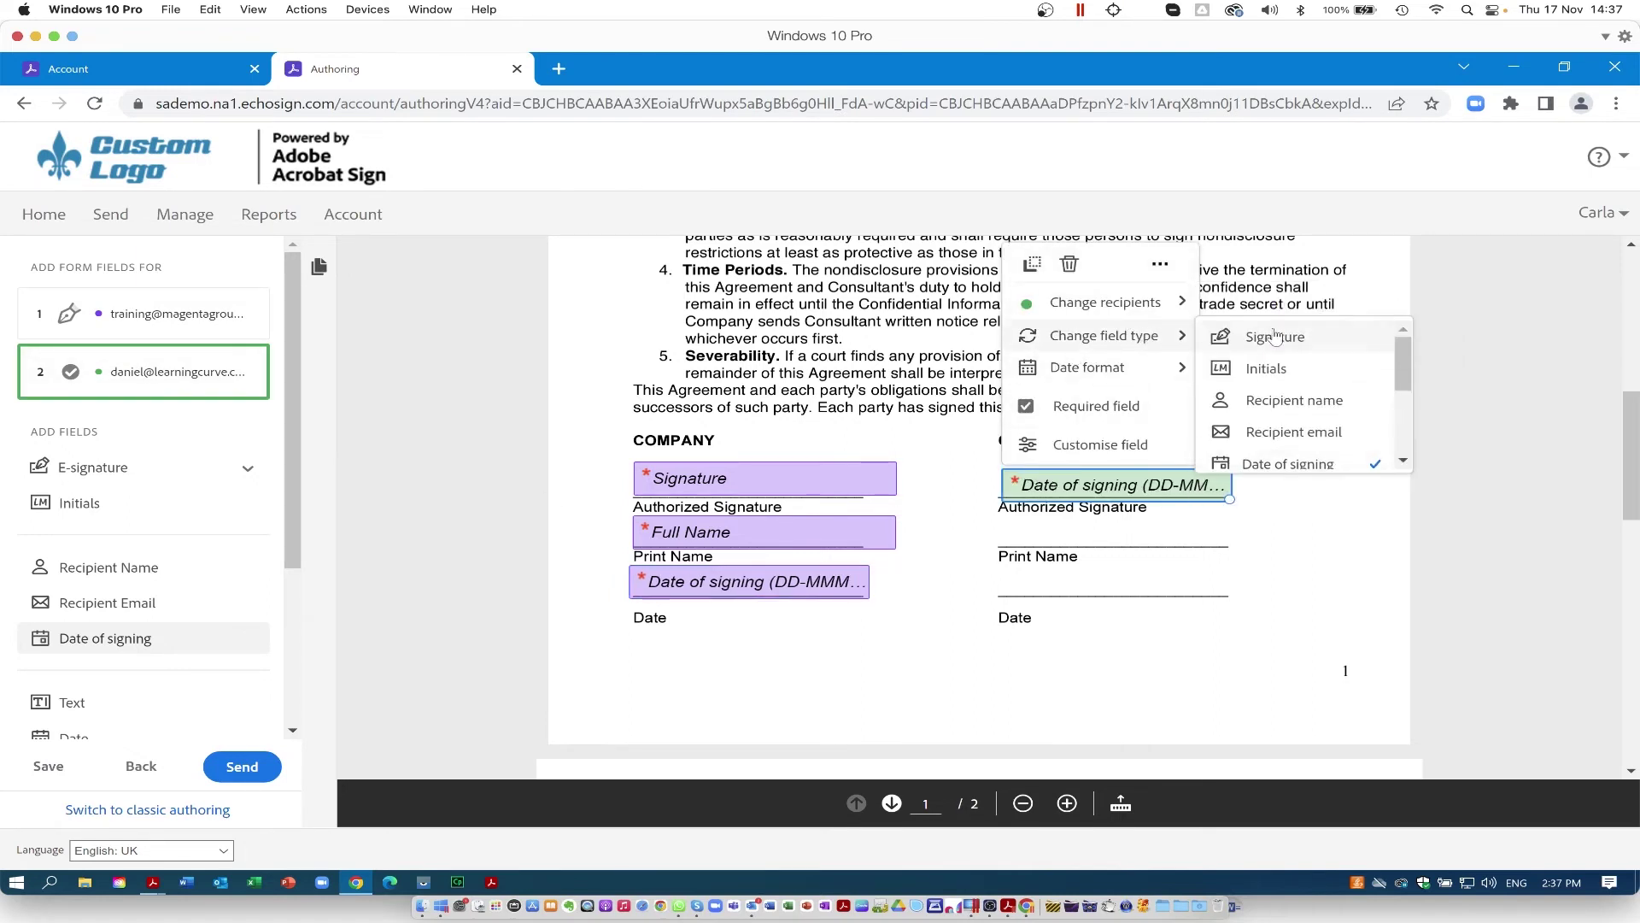
{"action": "left_click", "coordinate": [1282, 343]}
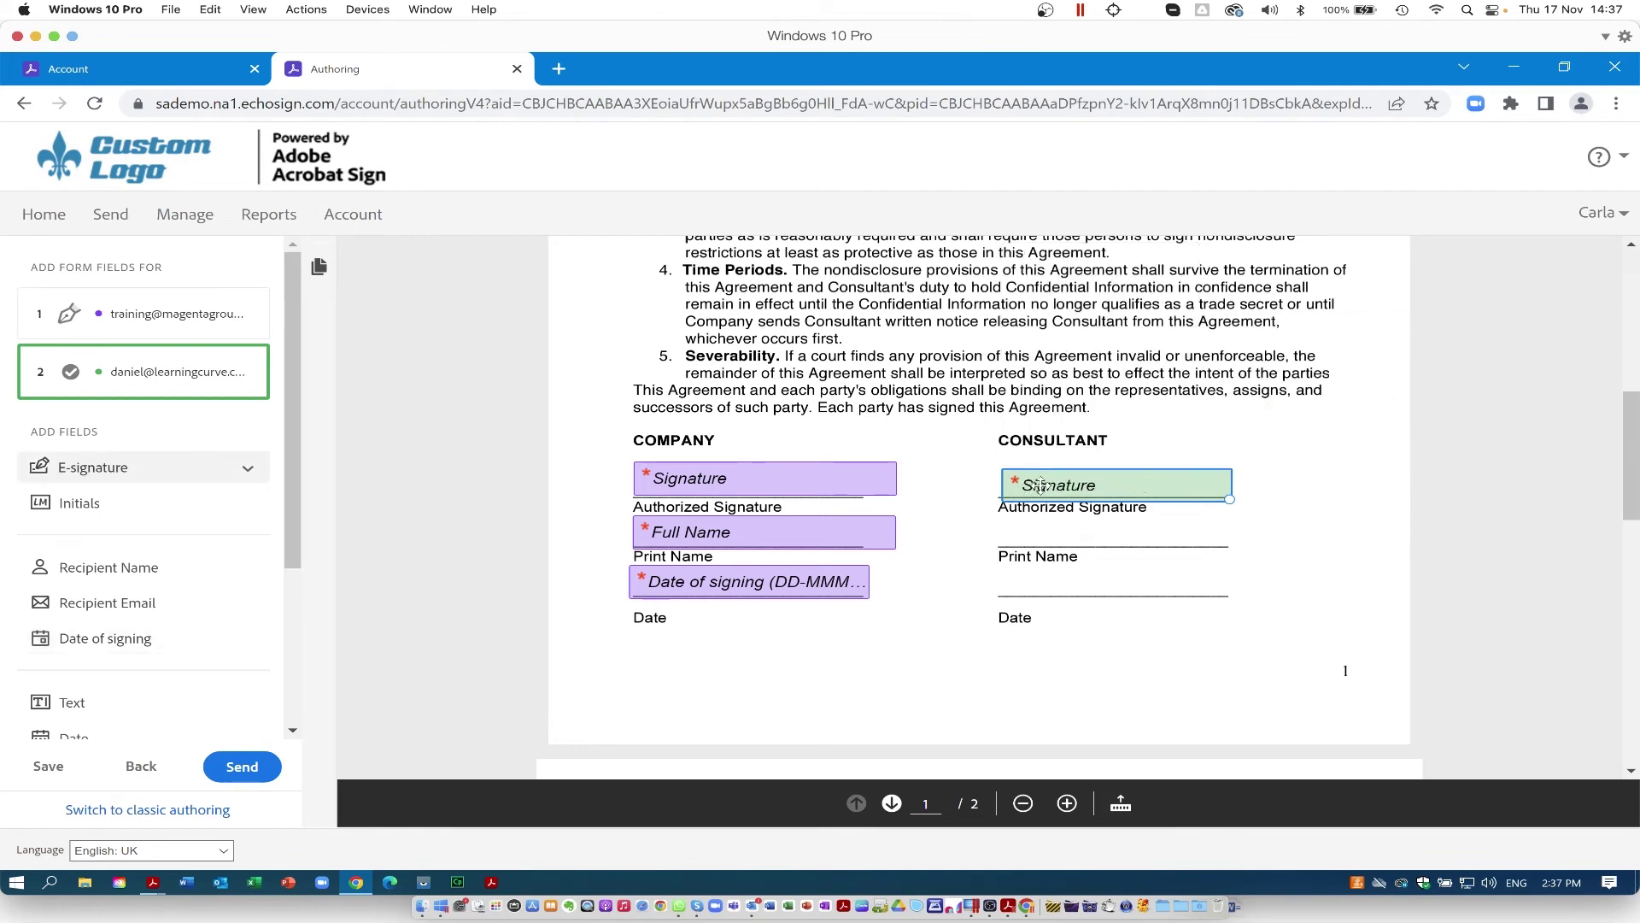
{"action": "left_click_drag", "start_coordinate": [1041, 484], "coordinate": [1036, 481]}
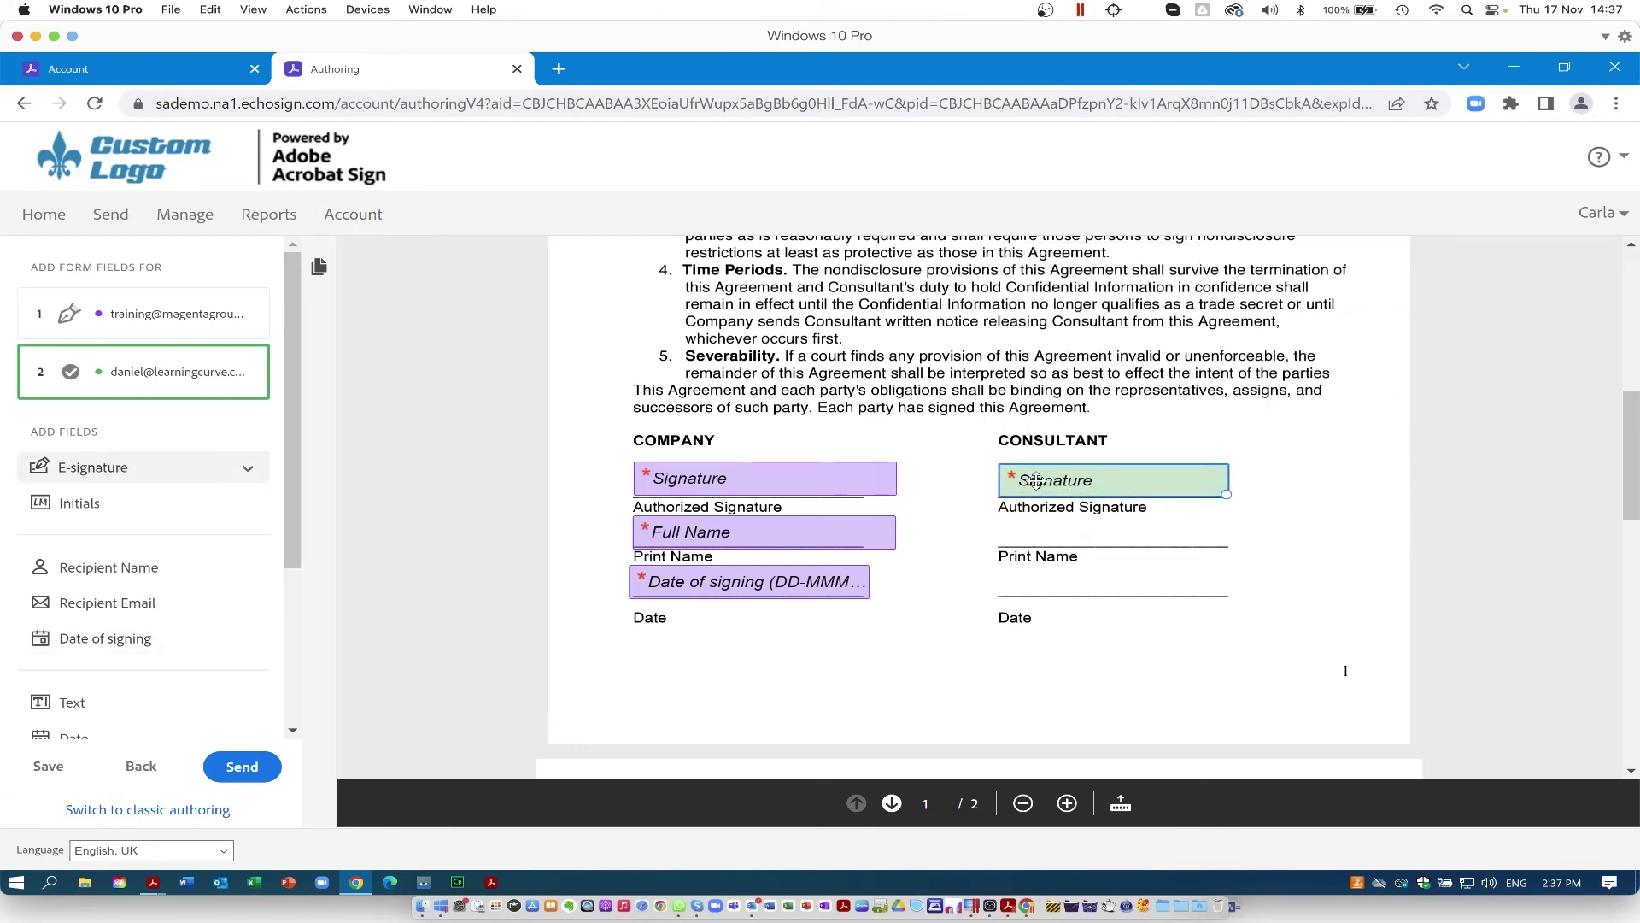
{"action": "left_click", "coordinate": [238, 770]}
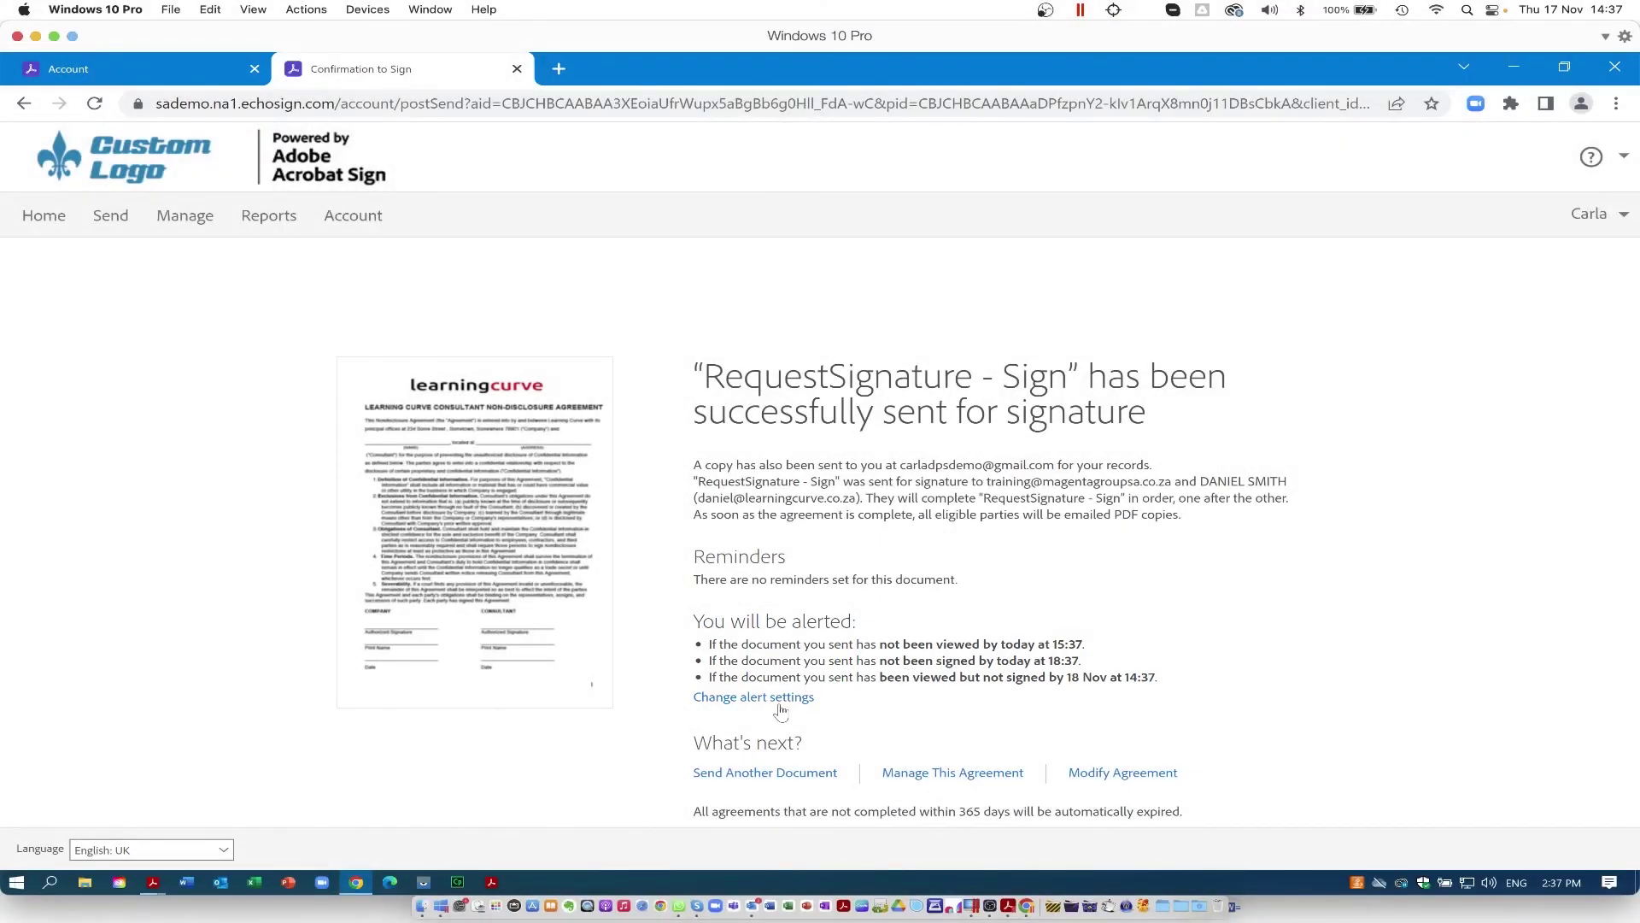
Step: Turn off email for the not-viewed alert, keep its 1-hour interval, and update the alerts
{"action": "left_click", "coordinate": [777, 702]}
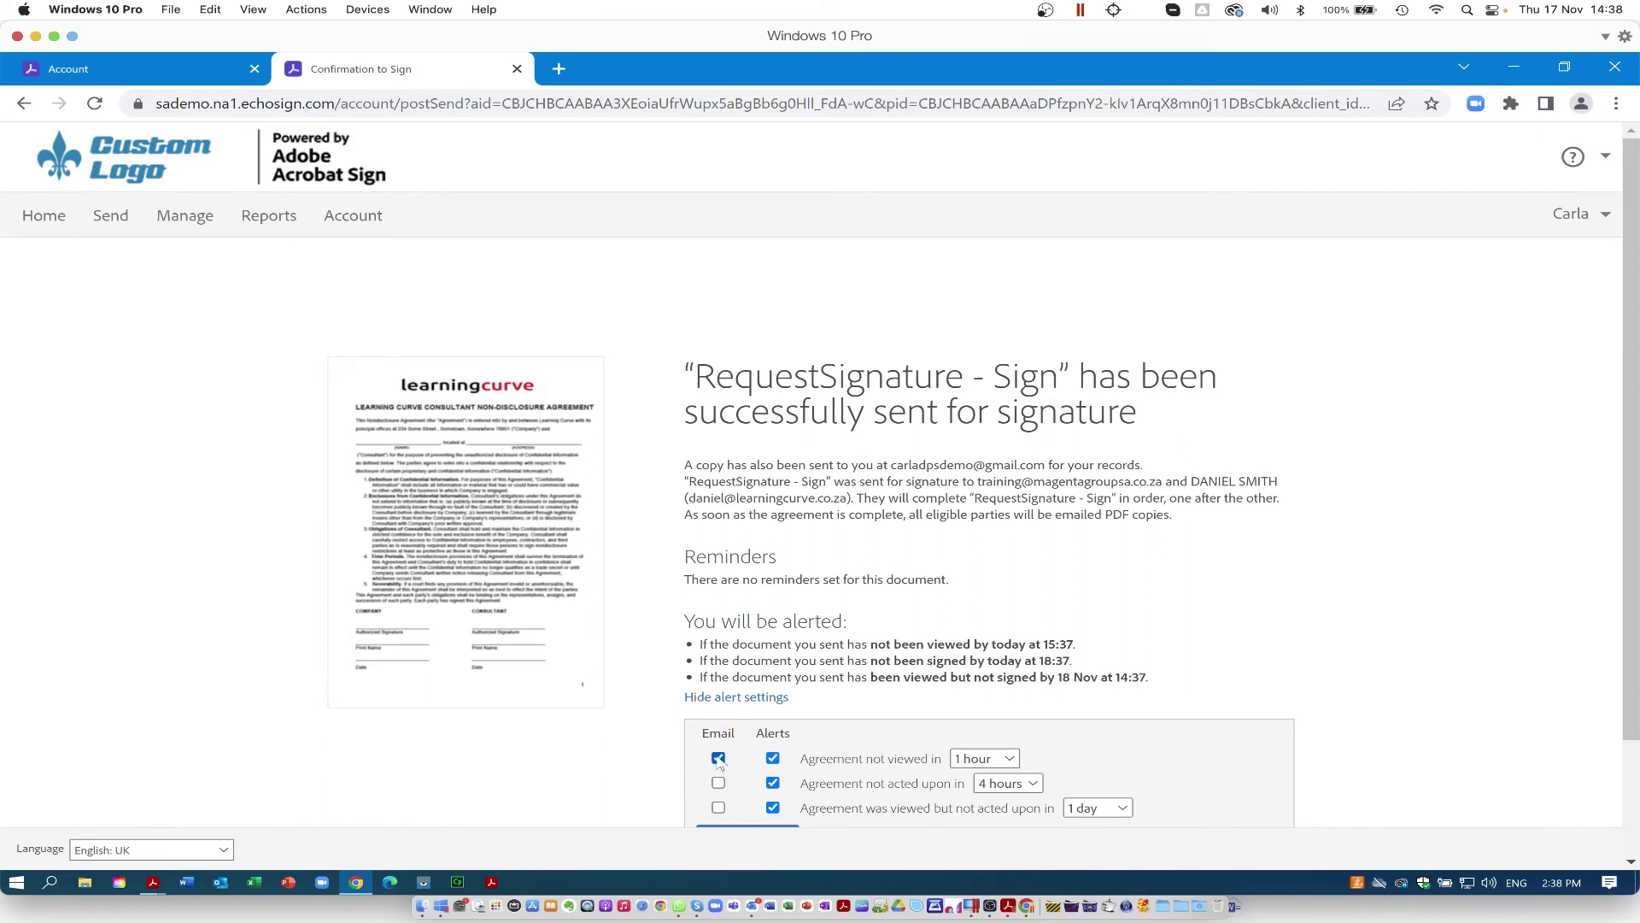
{"action": "left_click", "coordinate": [718, 759]}
{"action": "left_click", "coordinate": [982, 758]}
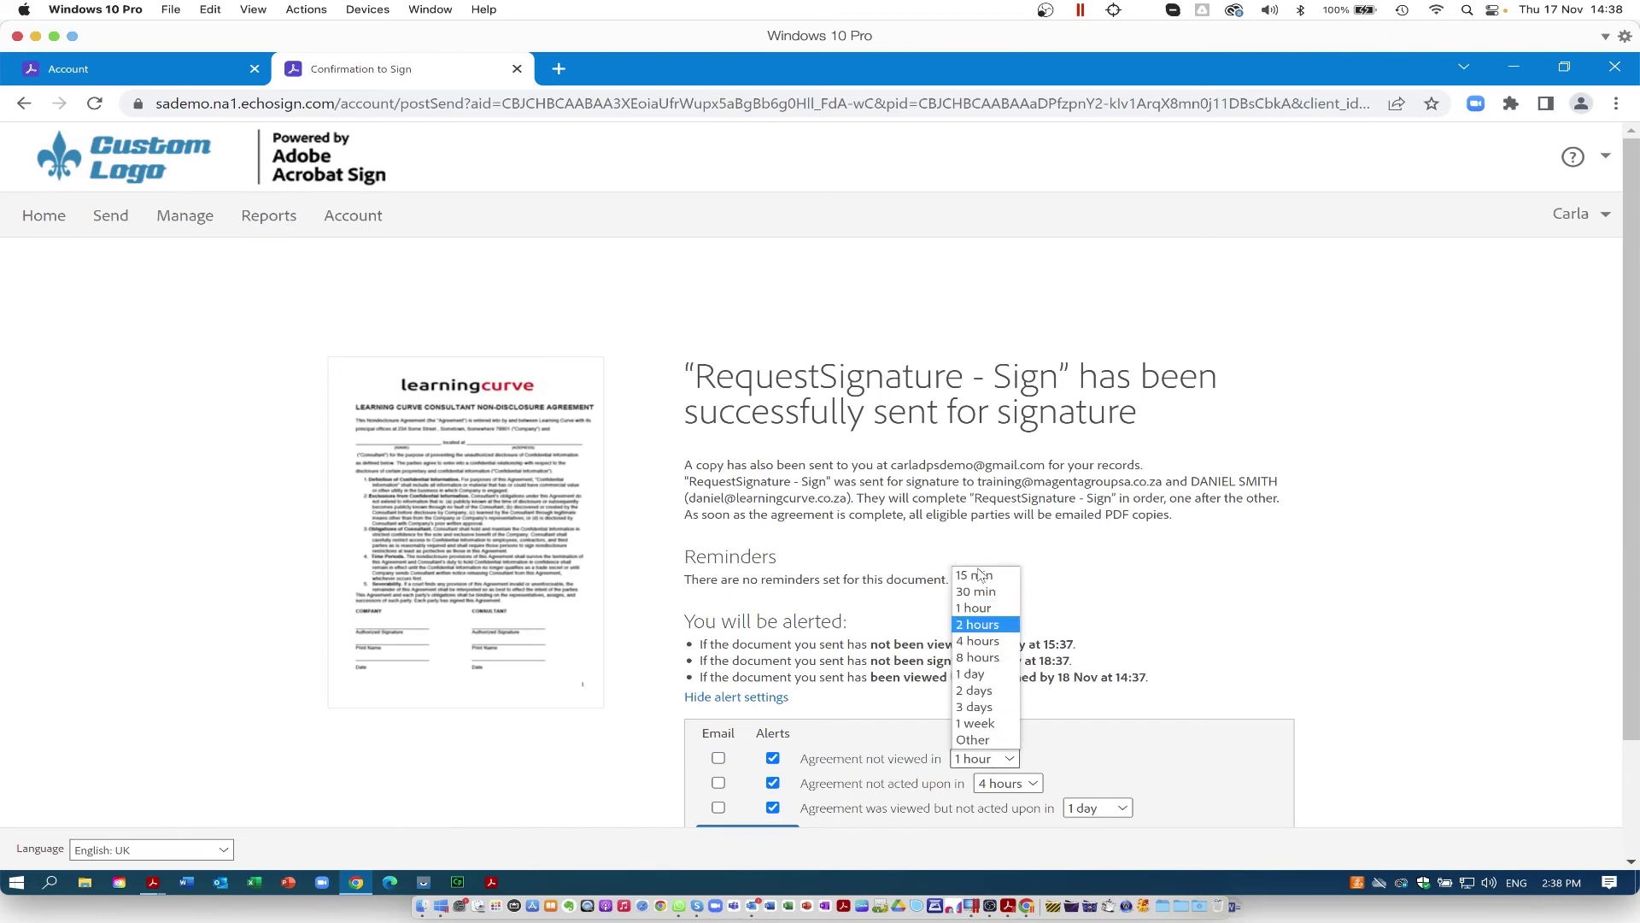
{"action": "left_click", "coordinate": [1187, 754]}
{"action": "scroll", "coordinate": [1461, 743], "scroll_direction": "down", "scroll_amount": 3}
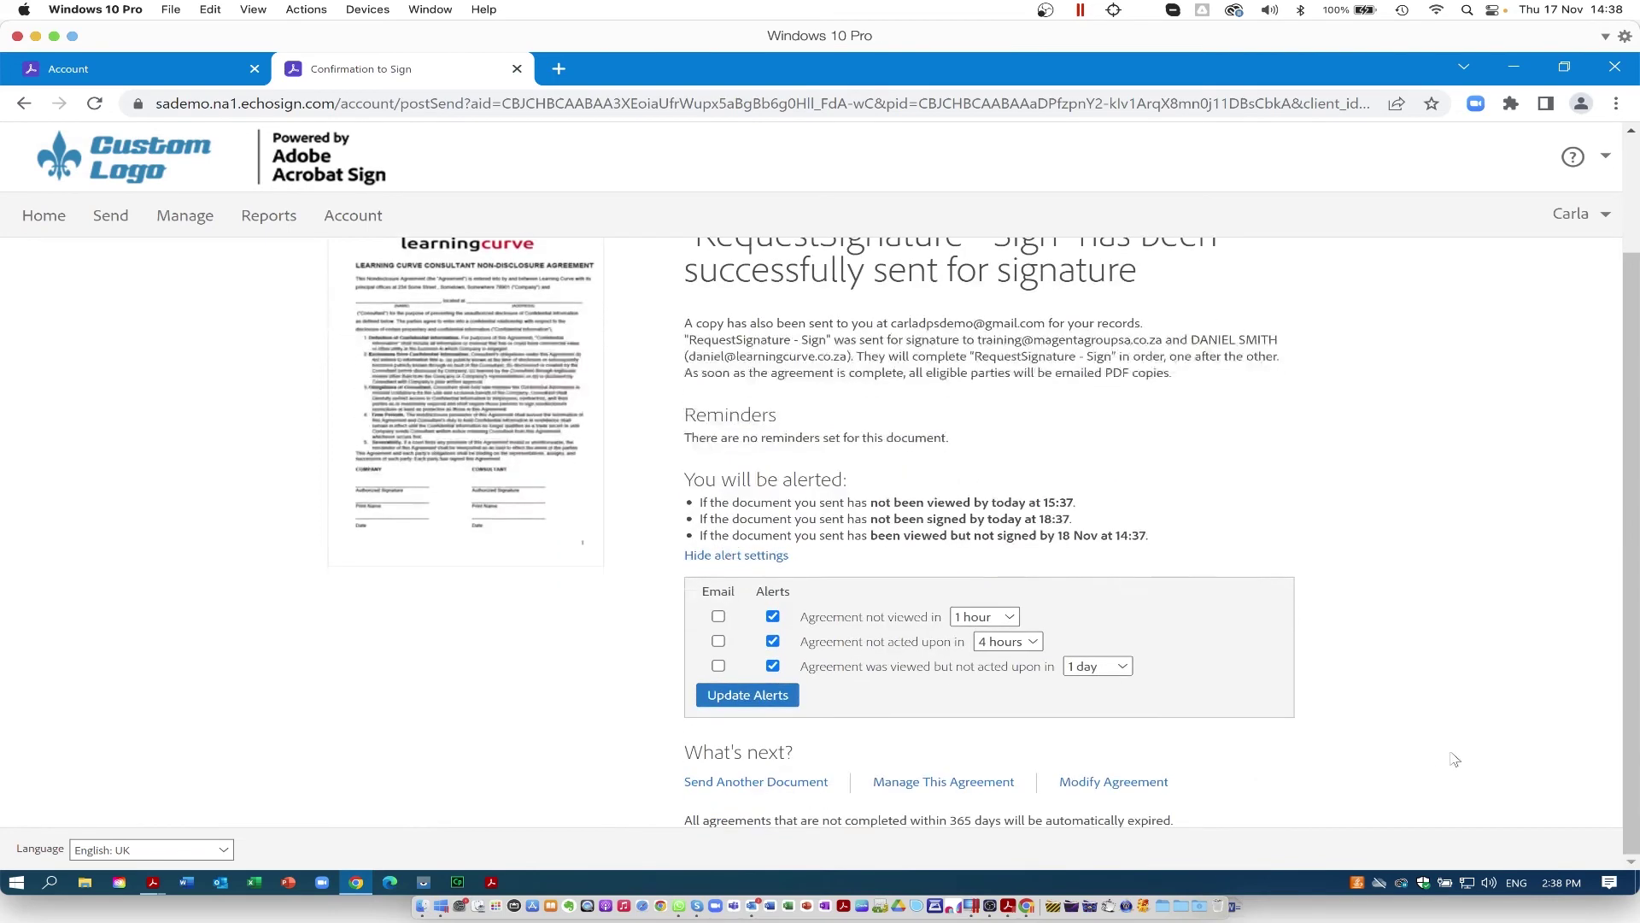
{"action": "left_click", "coordinate": [748, 694]}
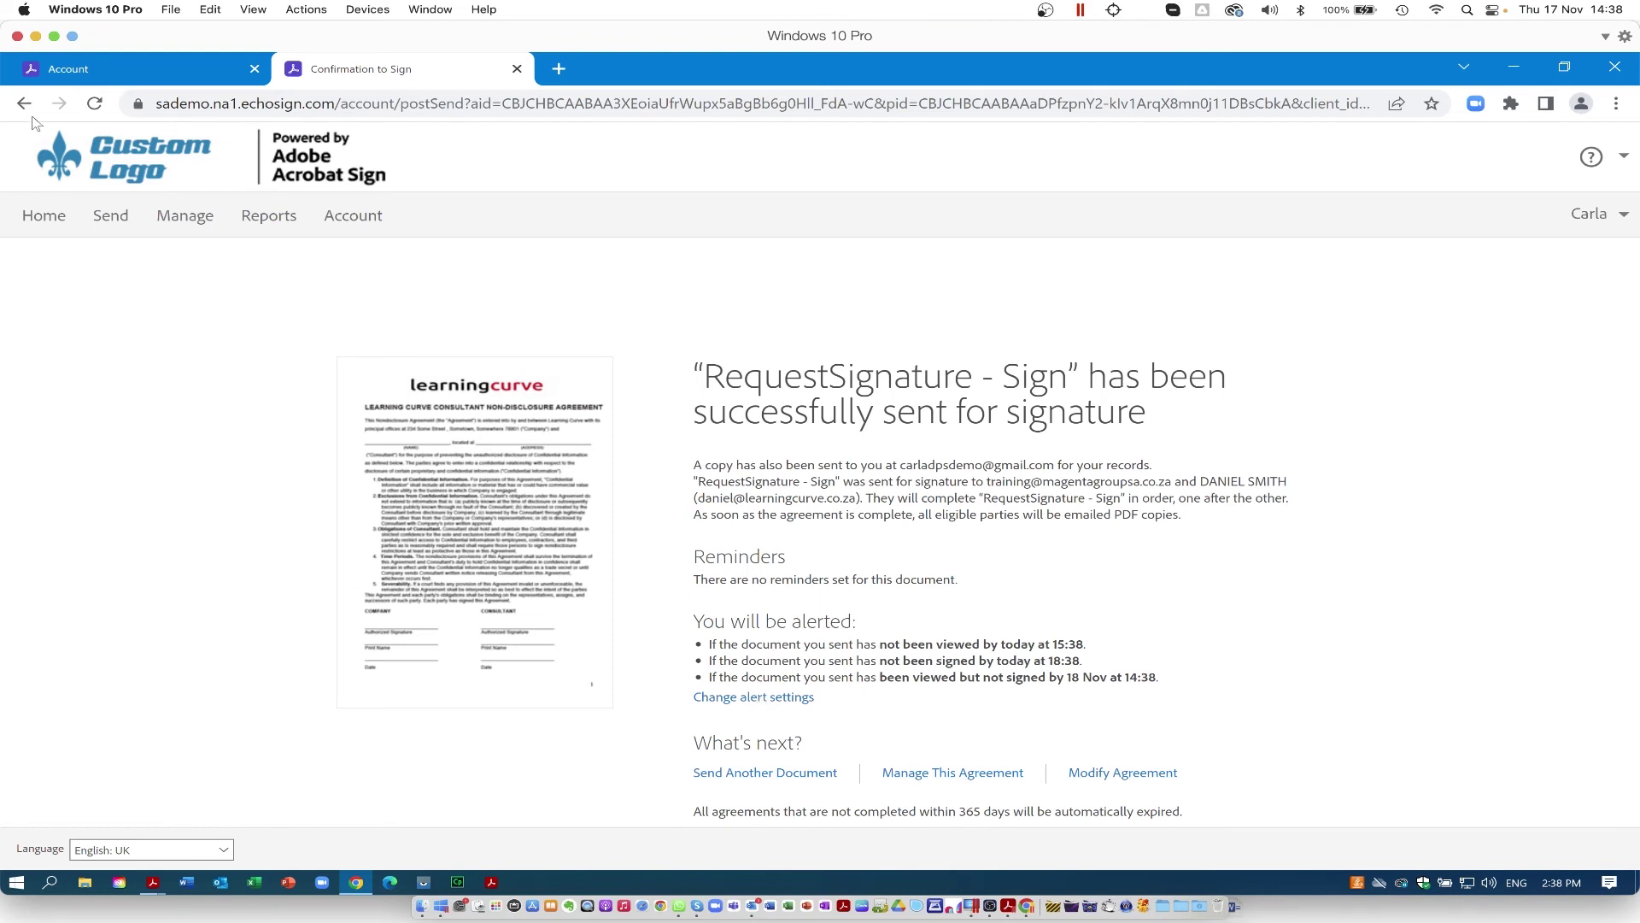
Step: Open Manage and filter to In progress, showing RequestSignature - Sign out for signature
{"action": "left_click", "coordinate": [178, 219]}
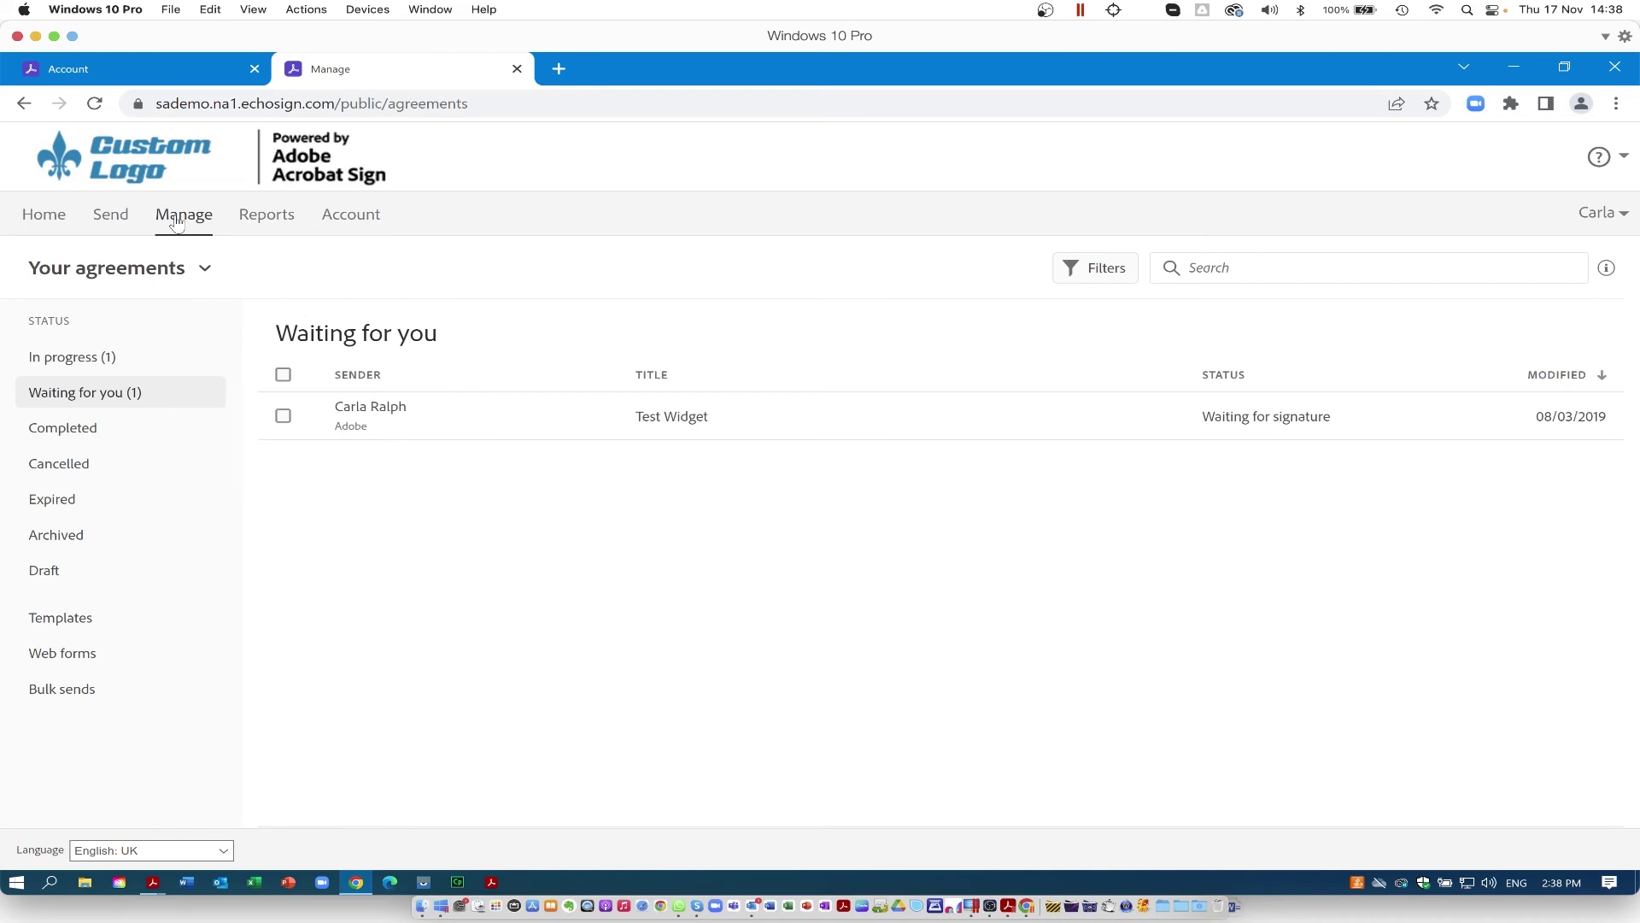
{"action": "left_click", "coordinate": [78, 359]}
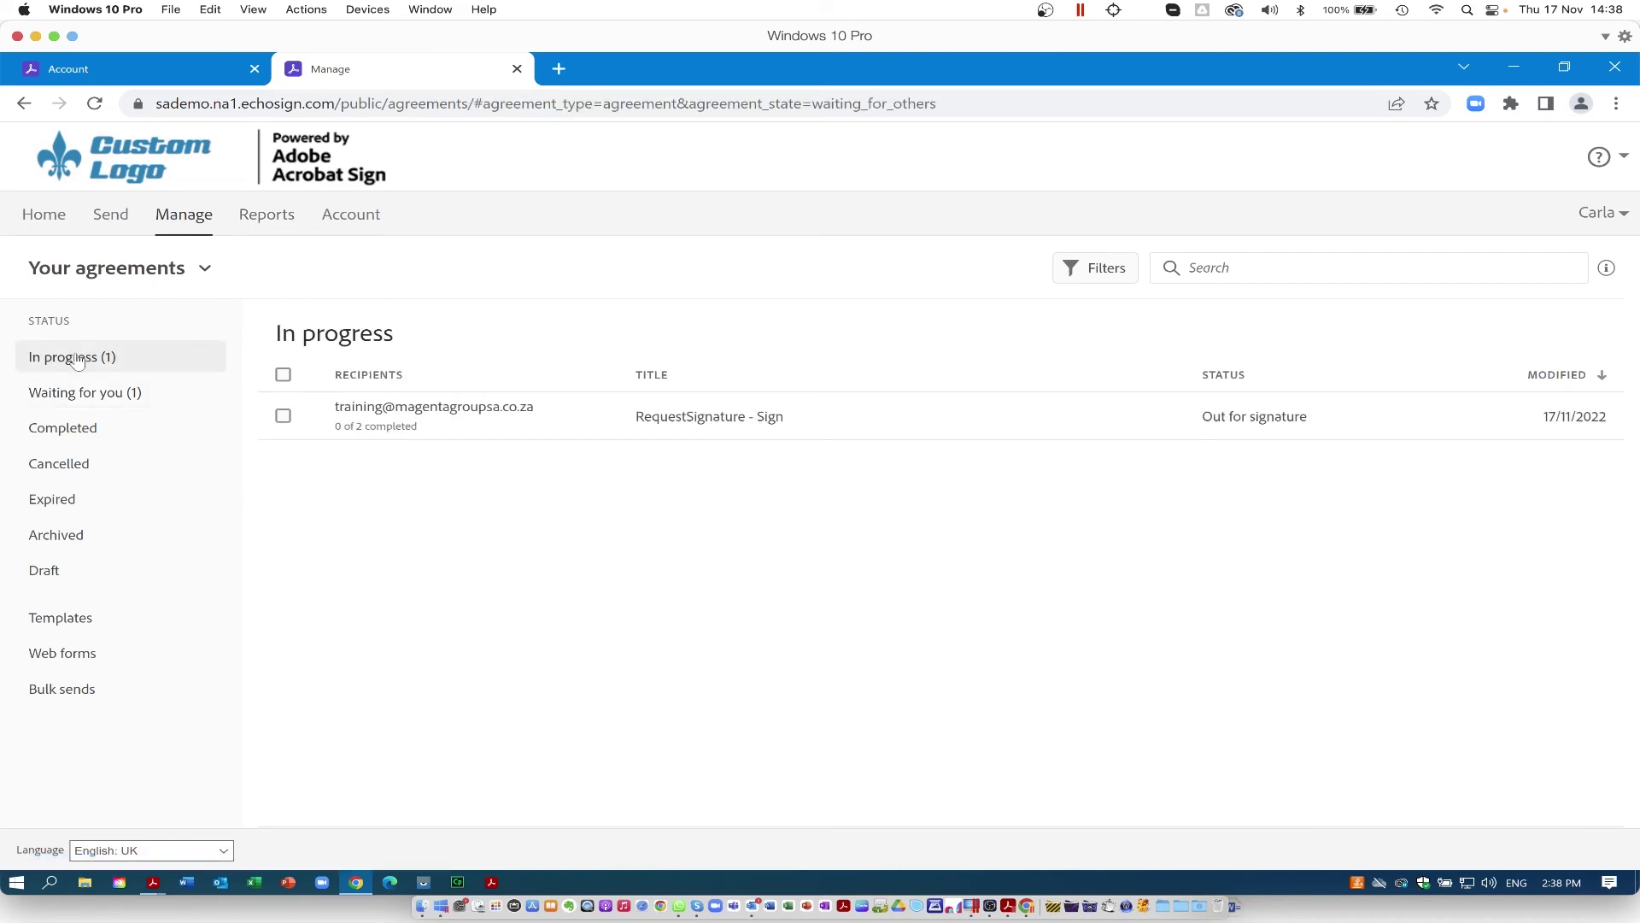
{"action": "mouse_move", "coordinate": [420, 433]}
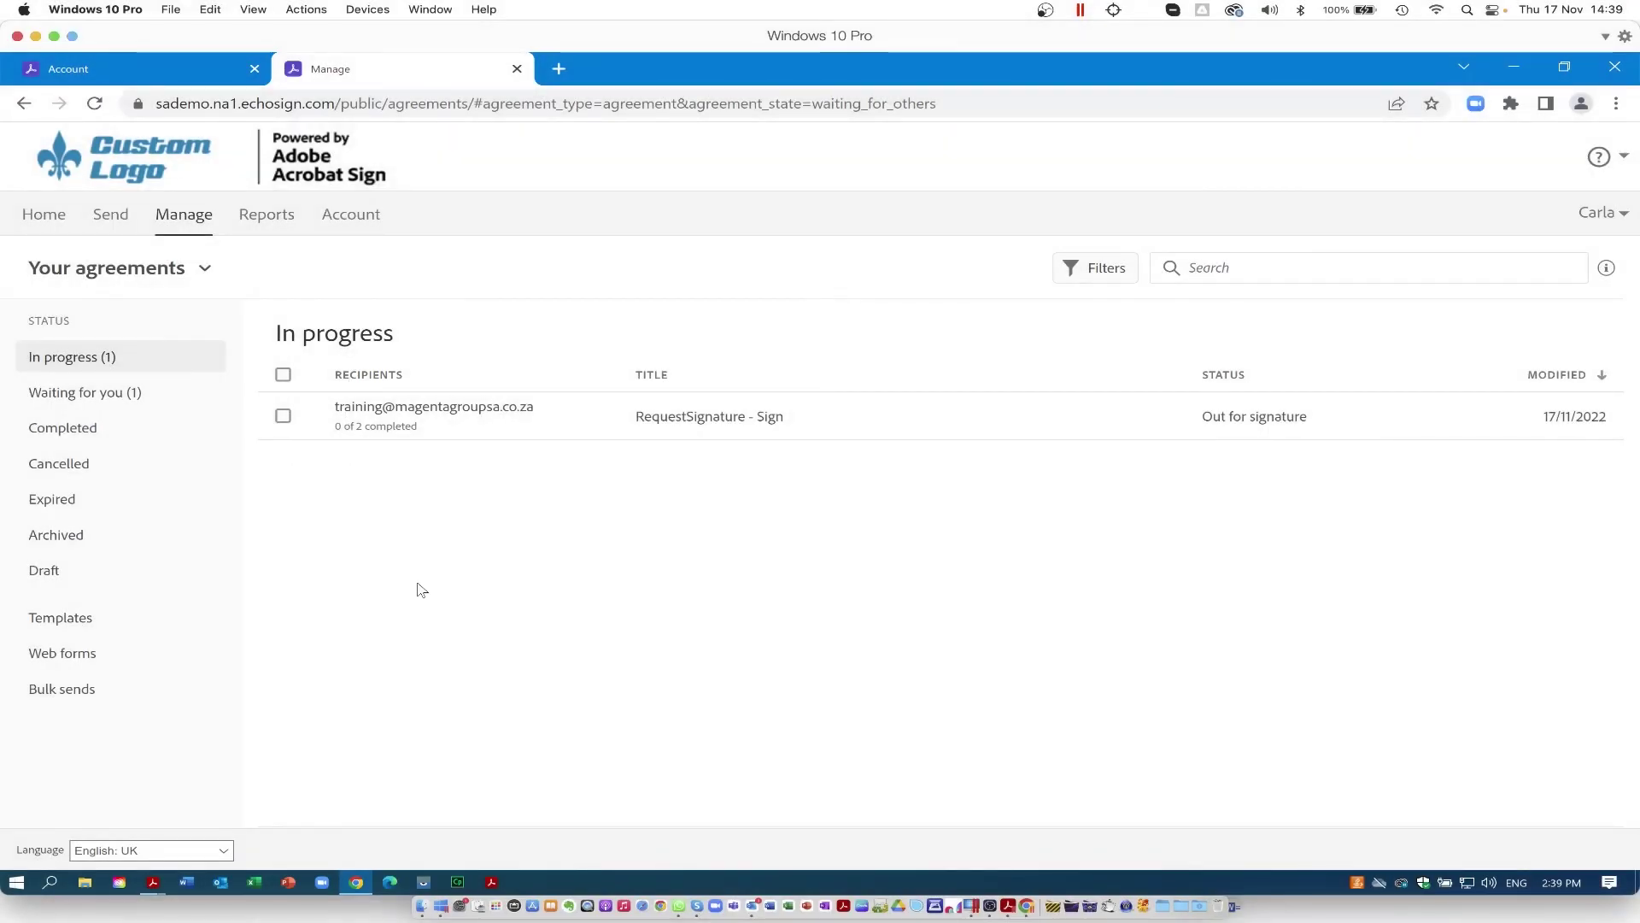
{"action": "mouse_move", "coordinate": [1006, 434]}
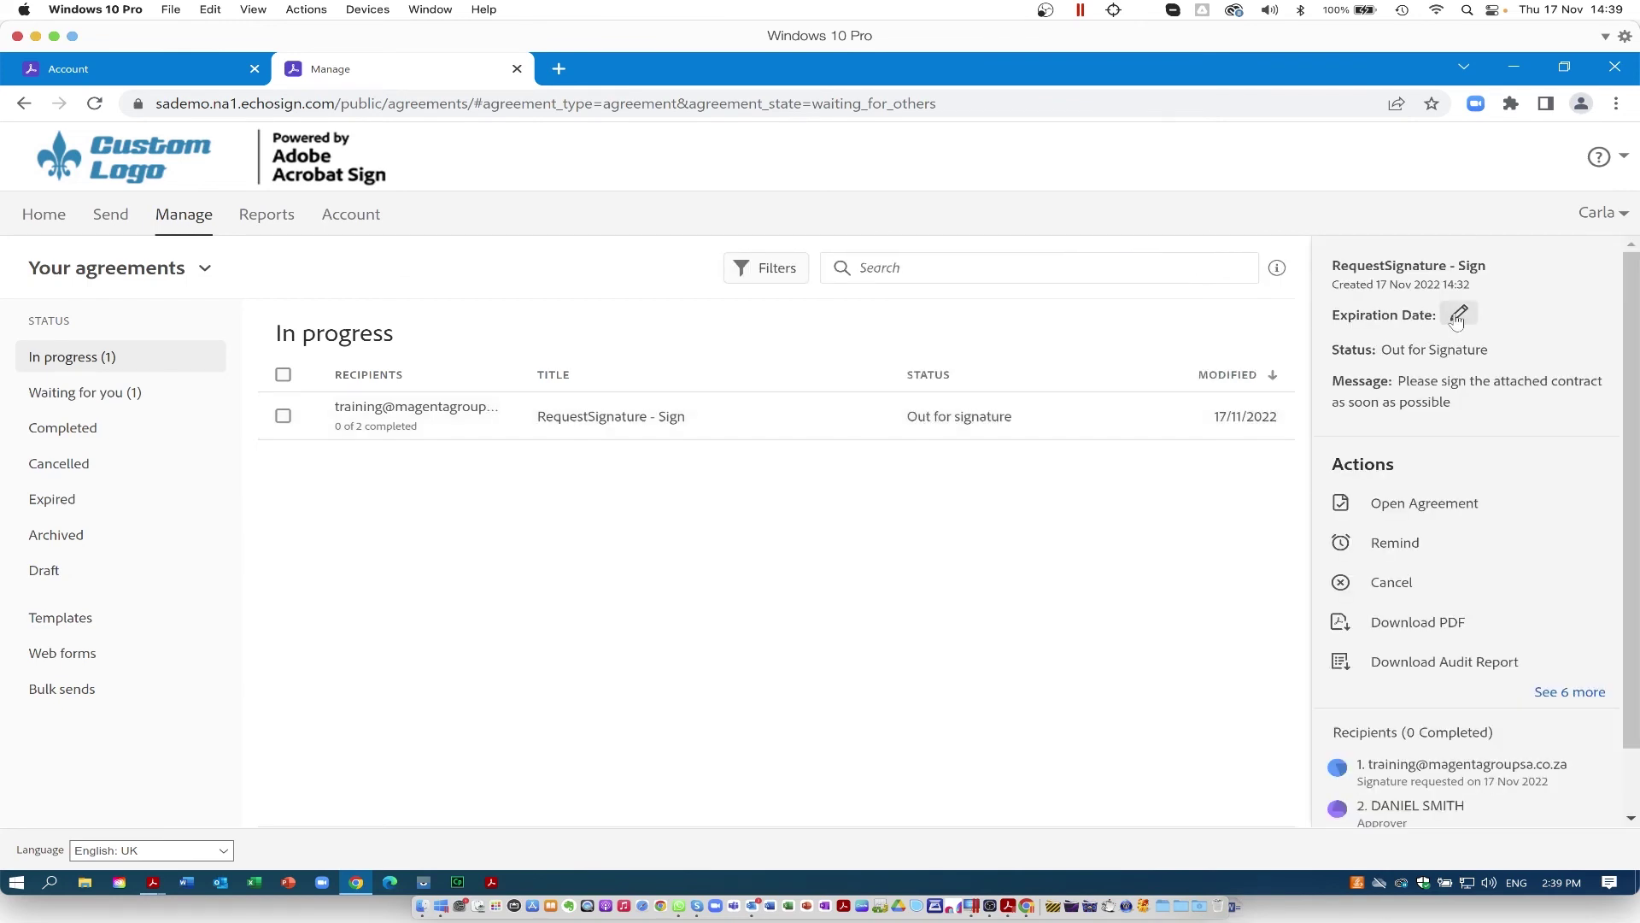
Step: Dismiss the expiration-date and reminder dialogs unchanged, then list the Completed agreements
{"action": "left_click", "coordinate": [1458, 315]}
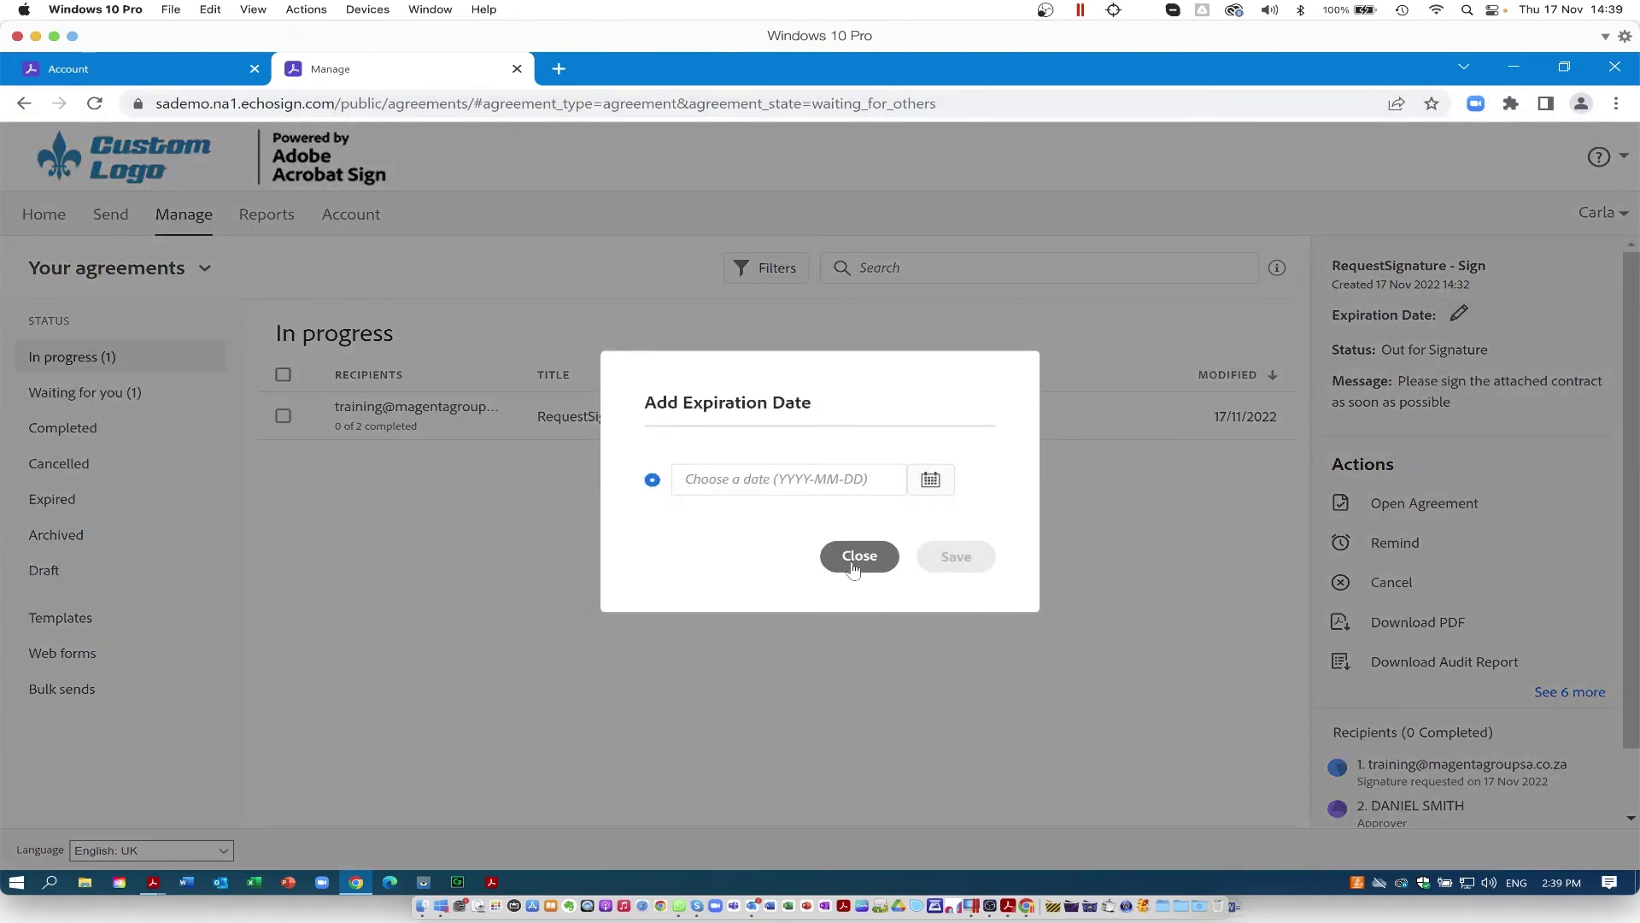
{"action": "left_click", "coordinate": [855, 560]}
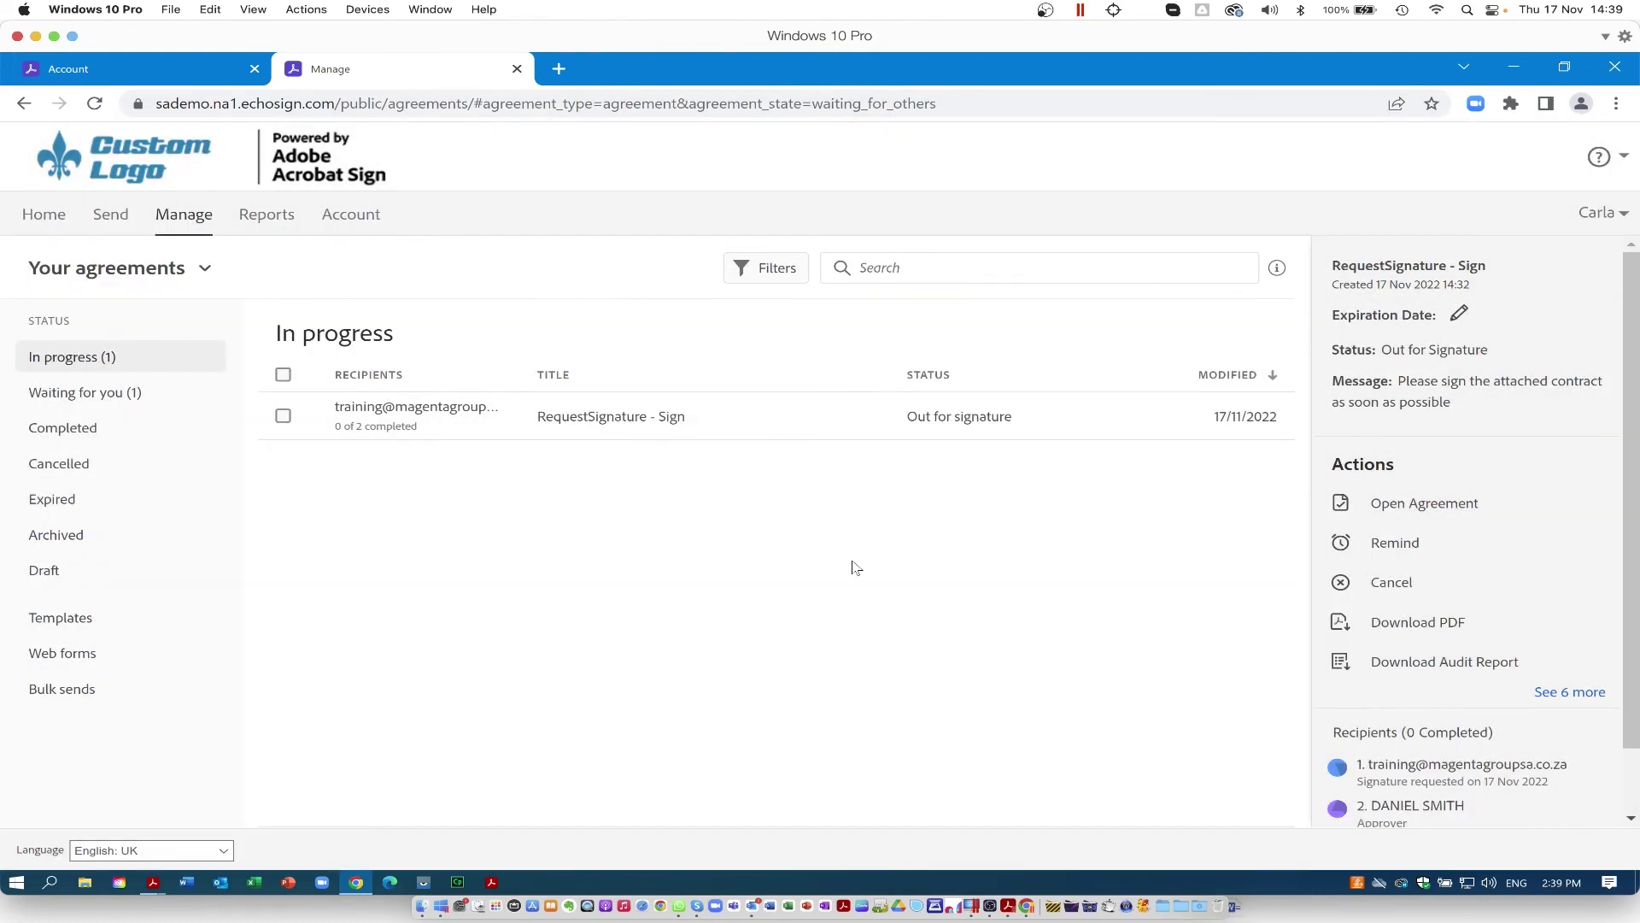
{"action": "left_click", "coordinate": [1404, 548]}
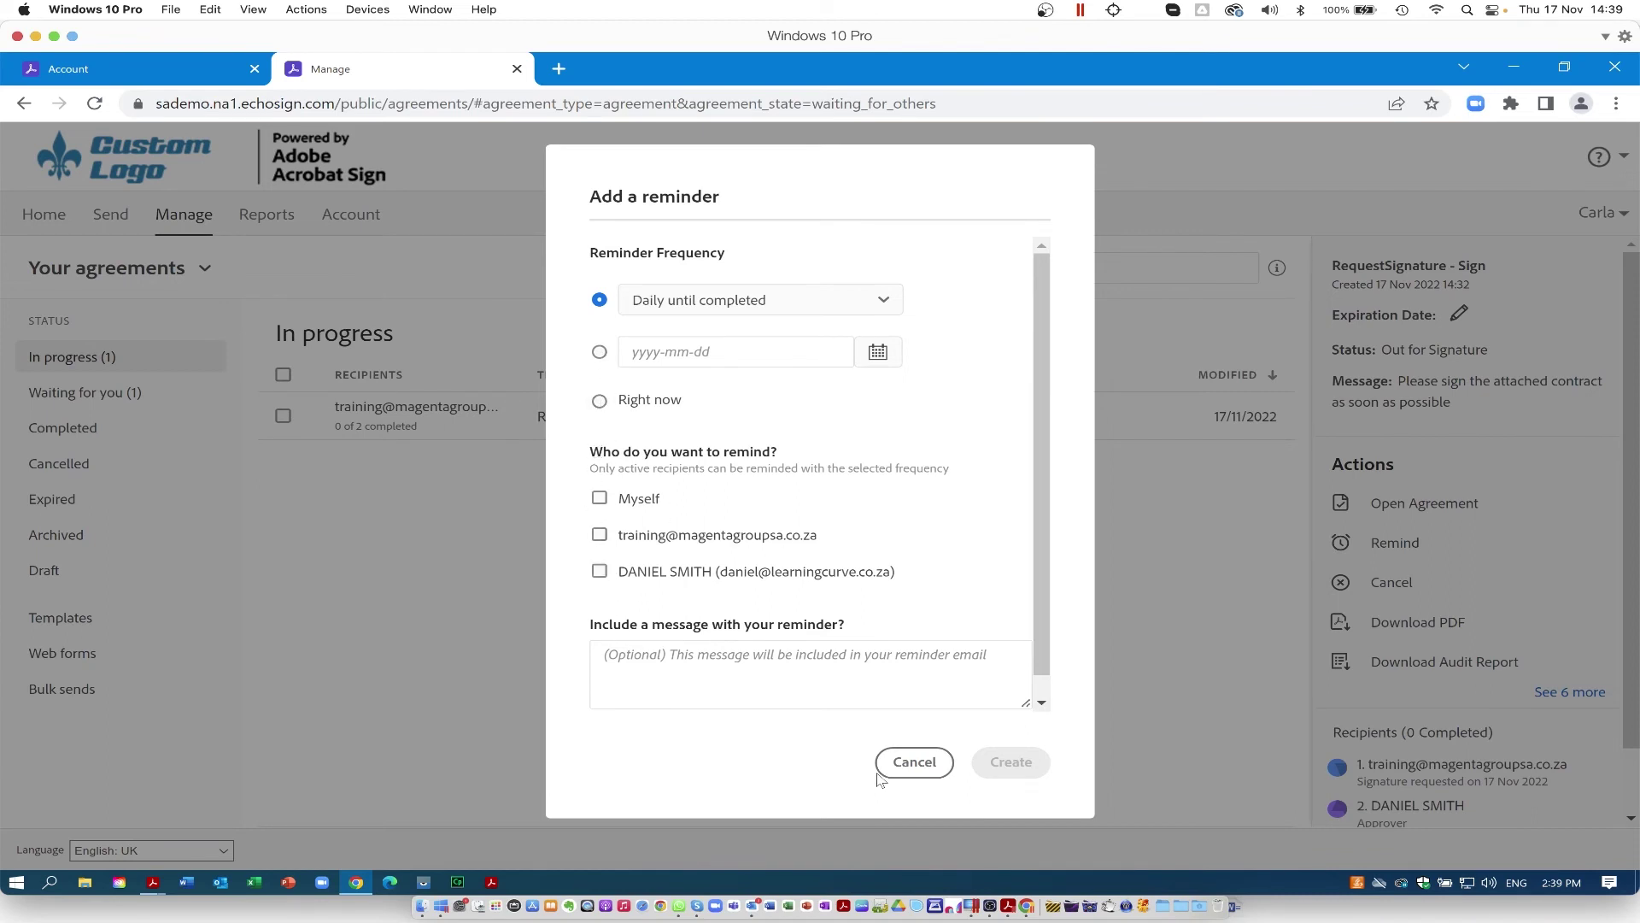
{"action": "left_click_drag", "start_coordinate": [1044, 631], "coordinate": [1044, 656]}
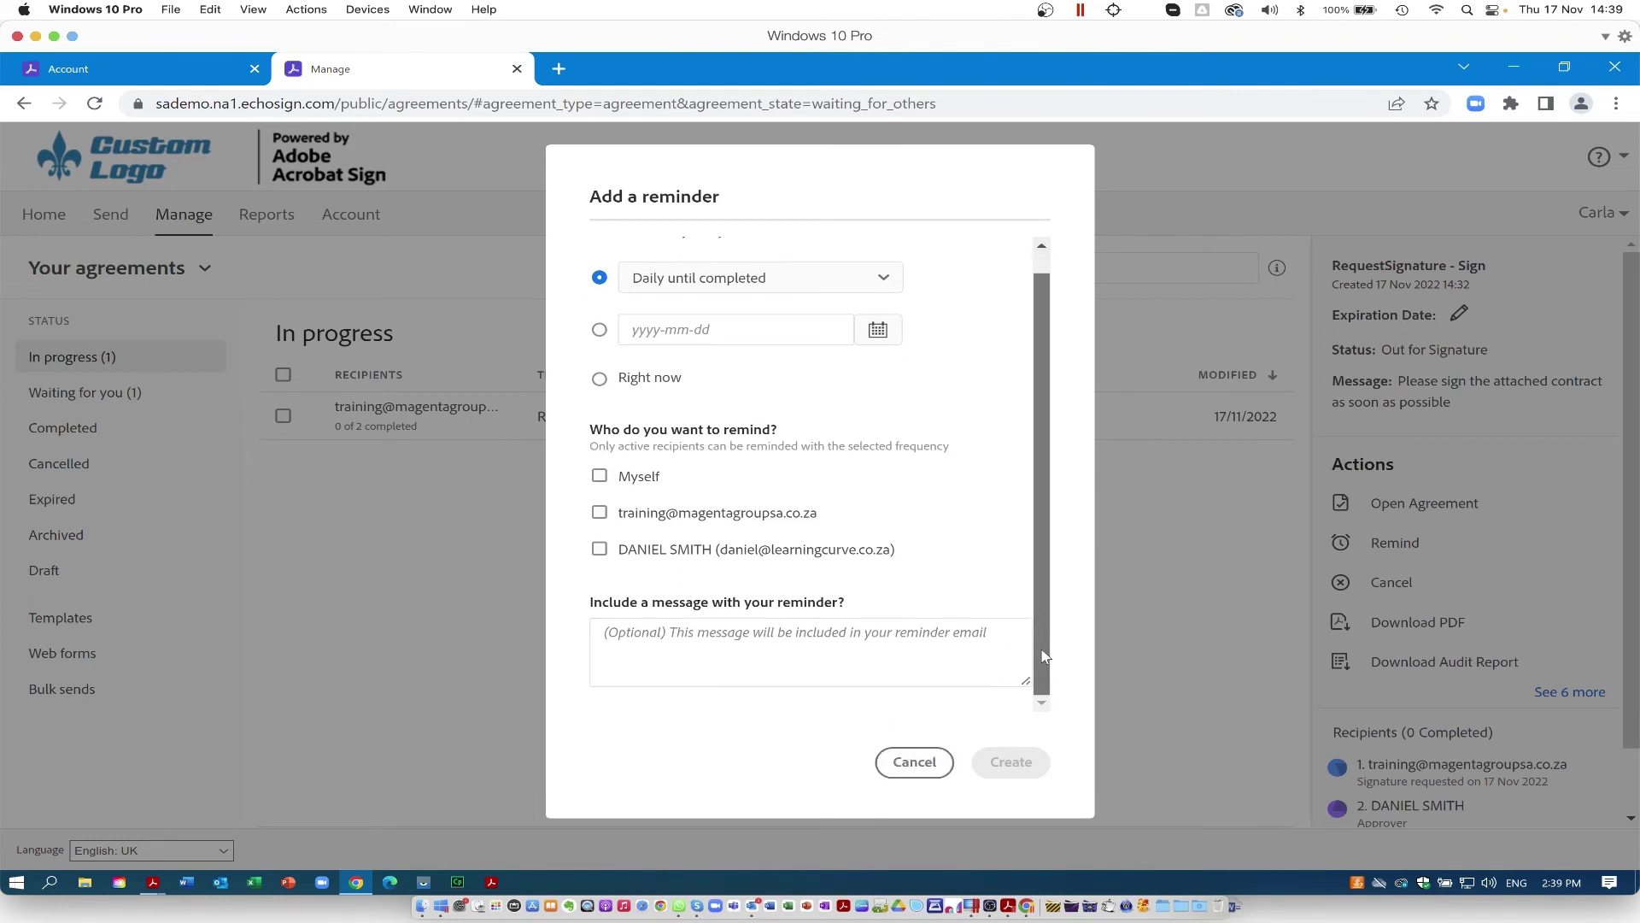
{"action": "left_click", "coordinate": [915, 765]}
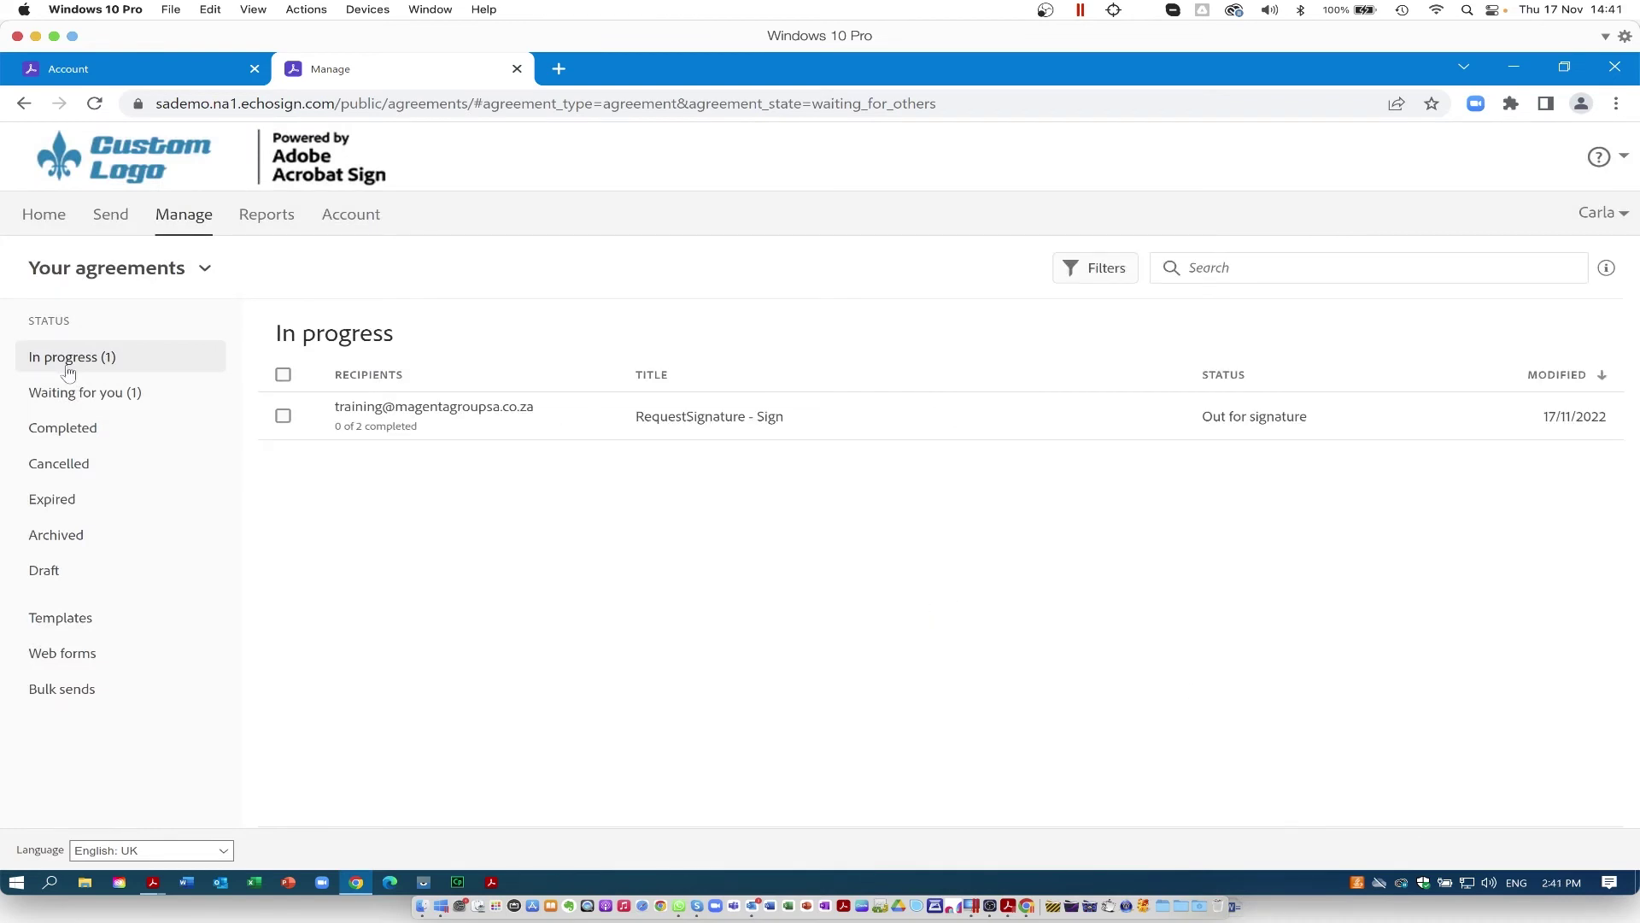
{"action": "left_click", "coordinate": [54, 432]}
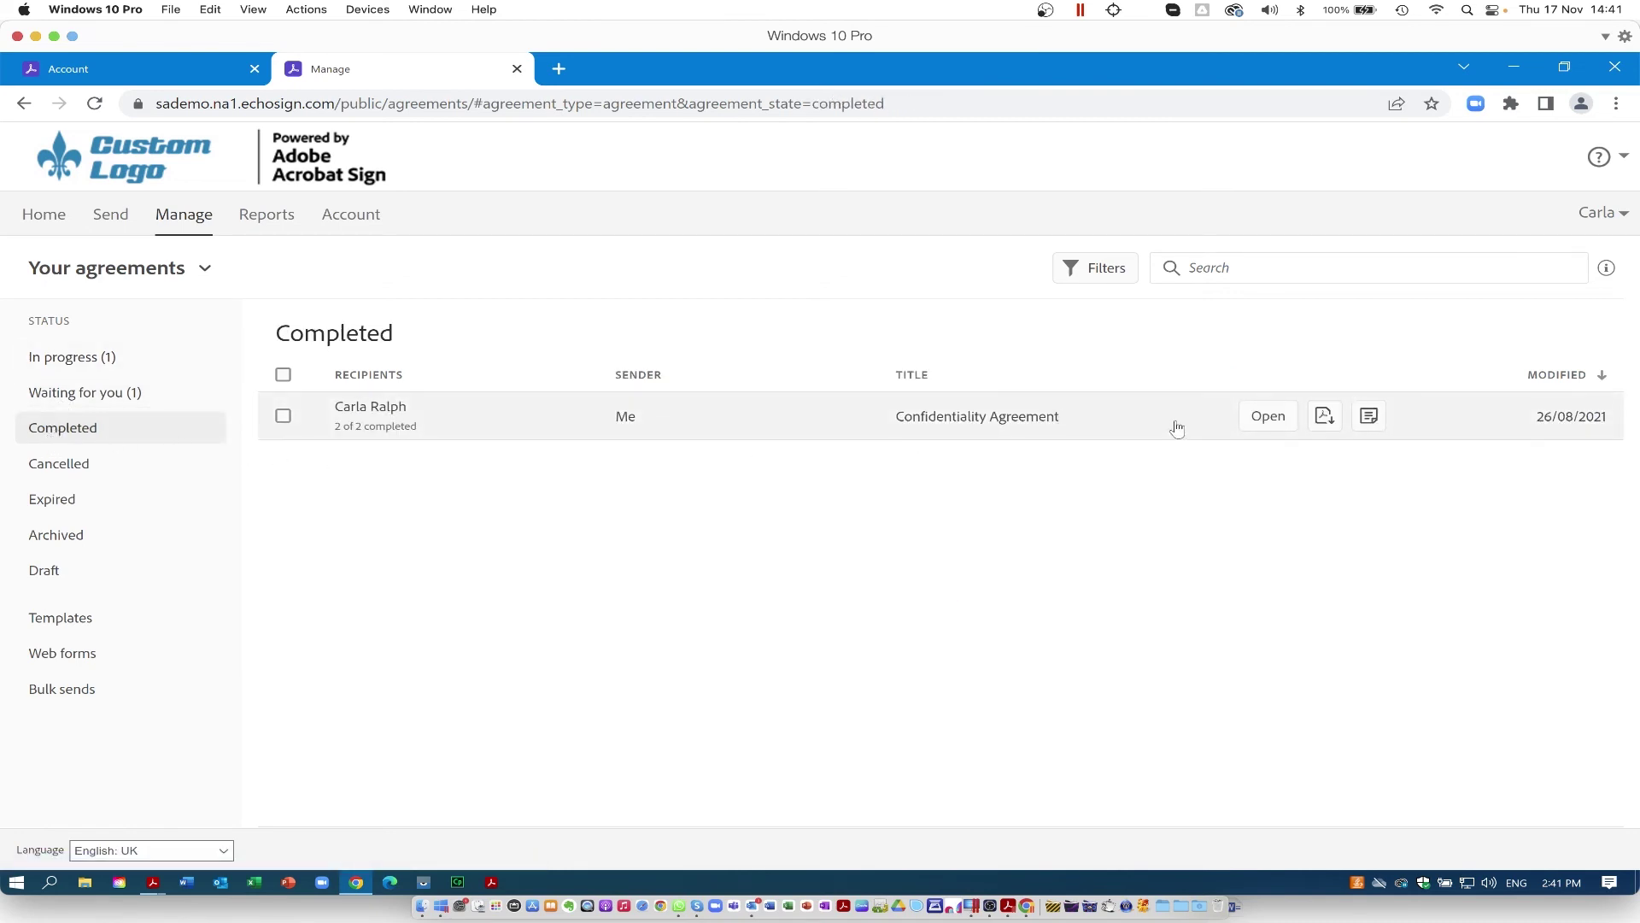
Step: Open the Confidentiality Agreement's details, check its recipients, and view its original files list
{"action": "left_click", "coordinate": [1136, 427]}
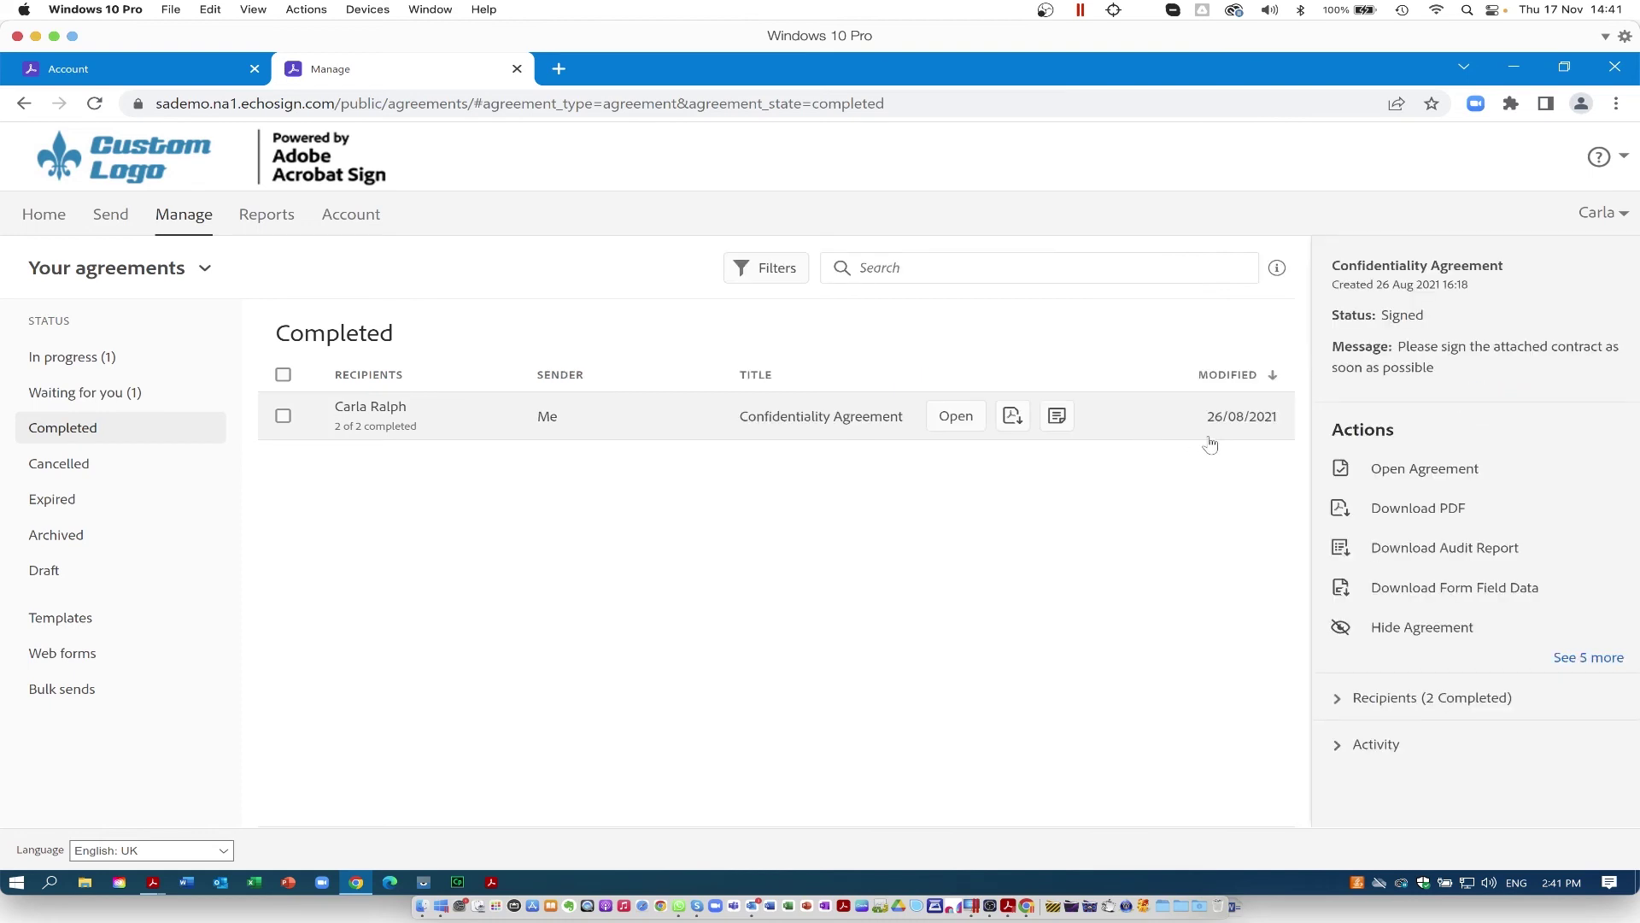
{"action": "left_click", "coordinate": [1338, 698]}
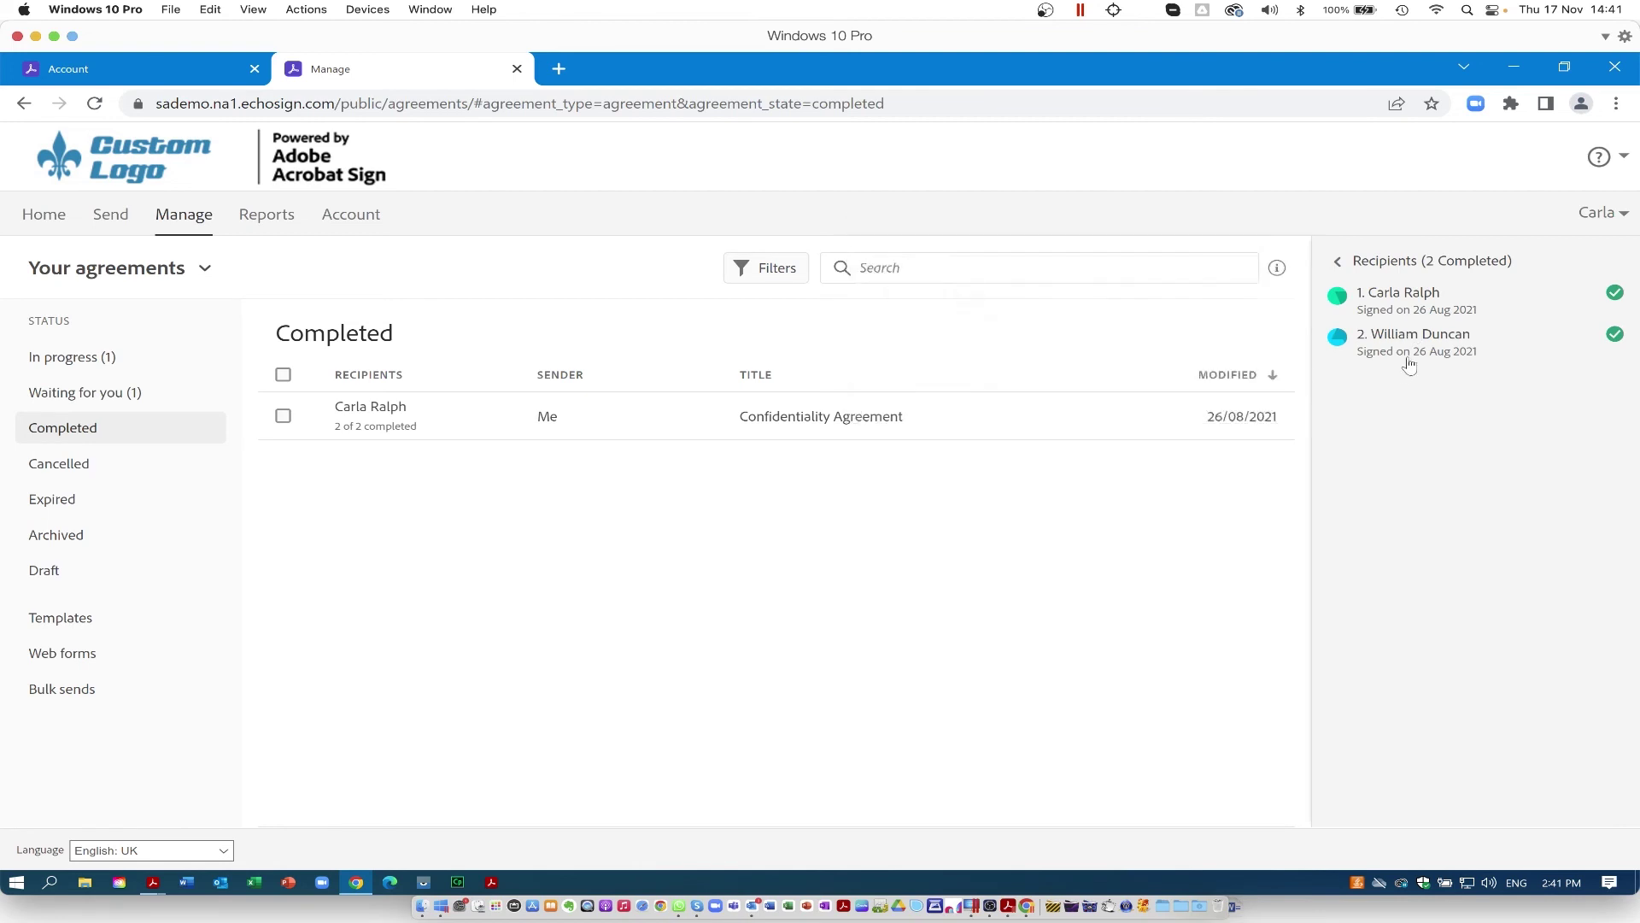
{"action": "left_click", "coordinate": [1340, 264]}
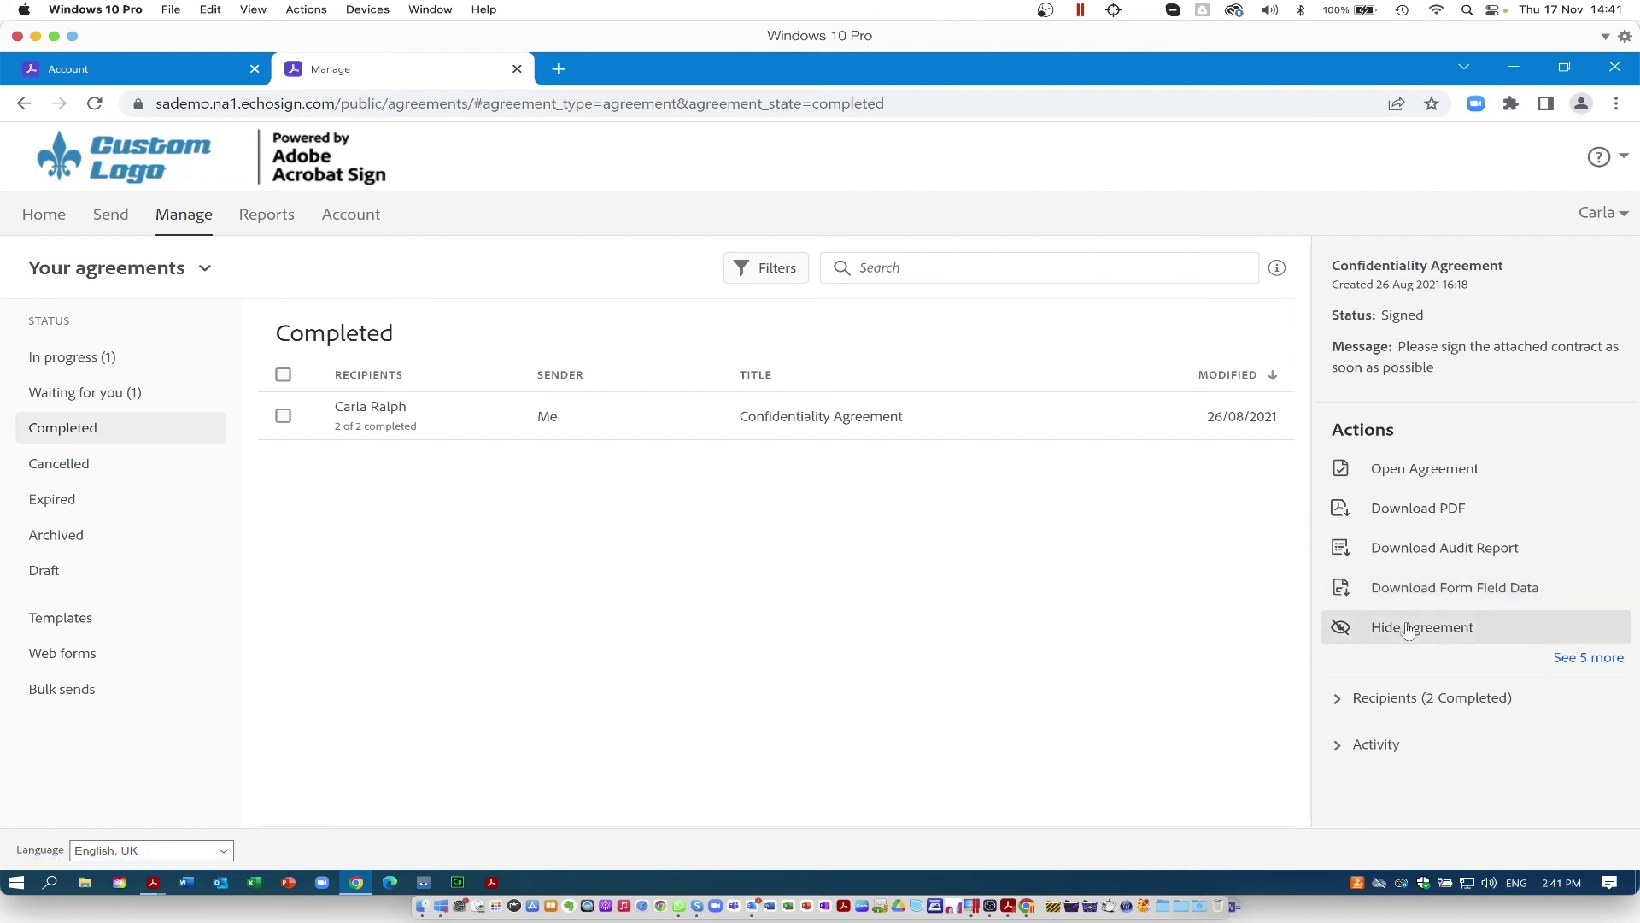
{"action": "left_click", "coordinate": [1589, 657]}
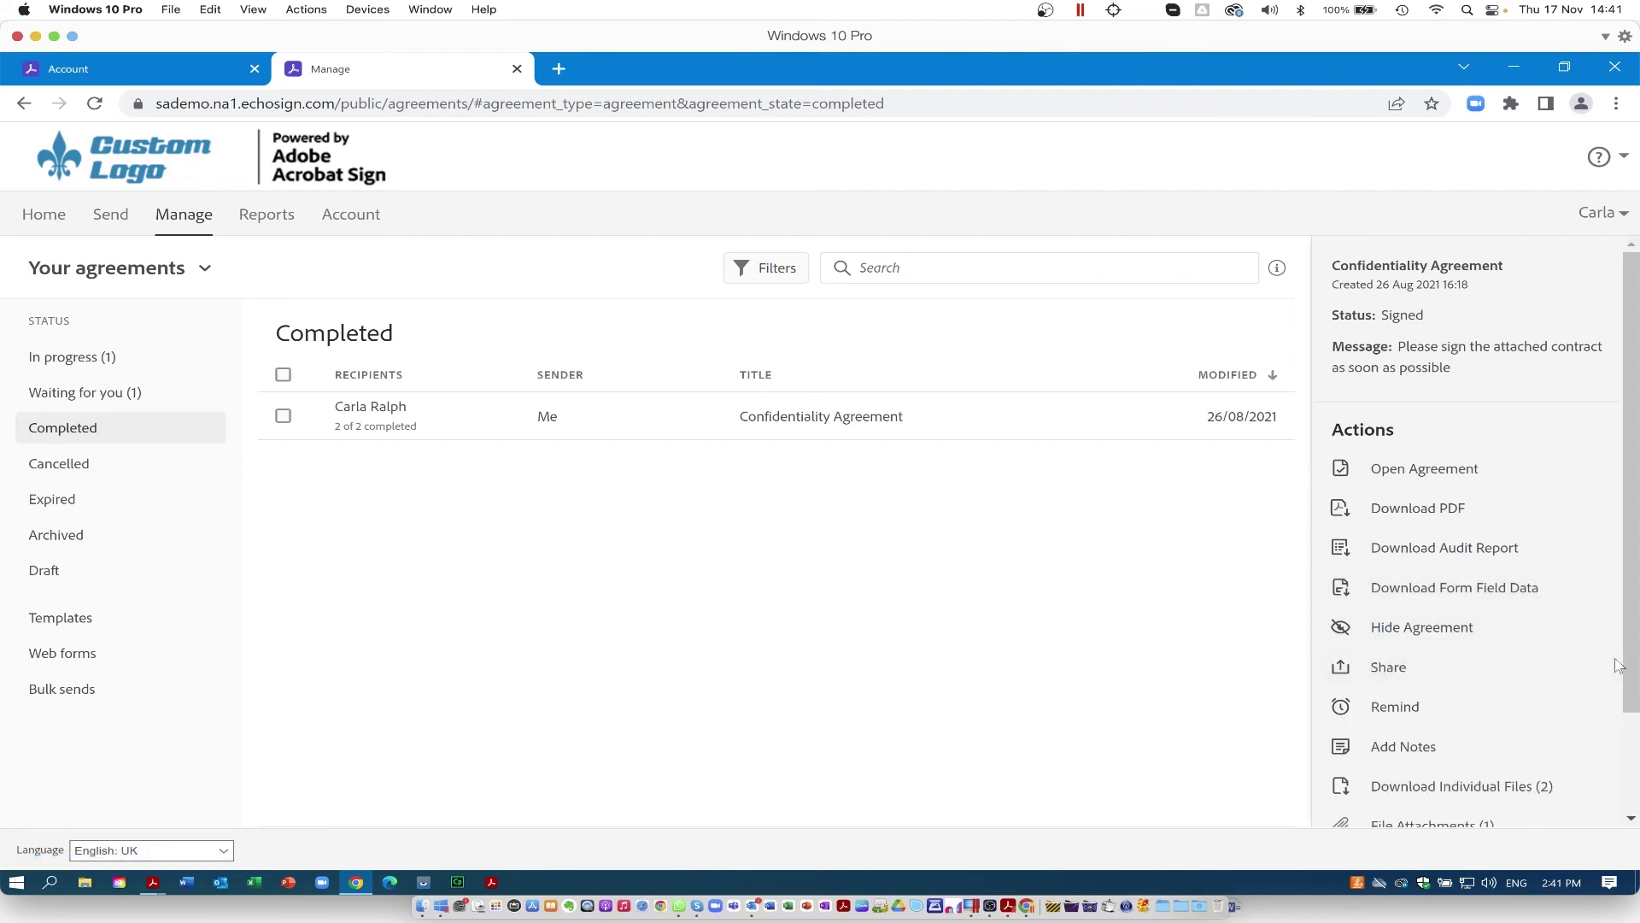
{"action": "scroll", "coordinate": [1418, 704], "scroll_direction": "down", "scroll_amount": 3}
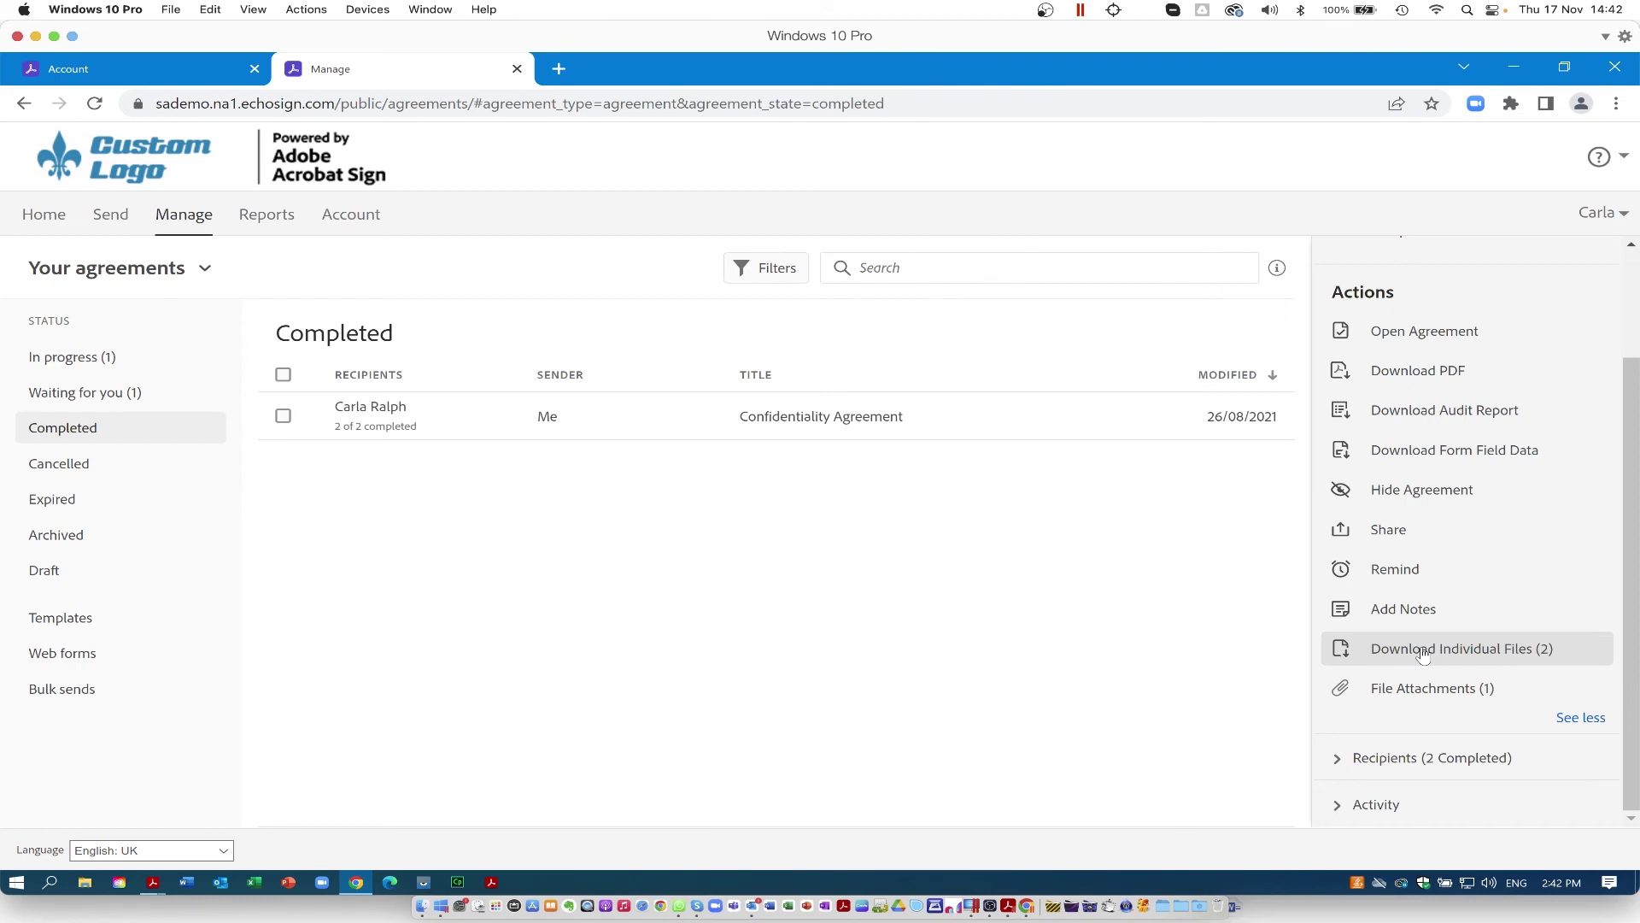
{"action": "left_click", "coordinate": [1423, 653]}
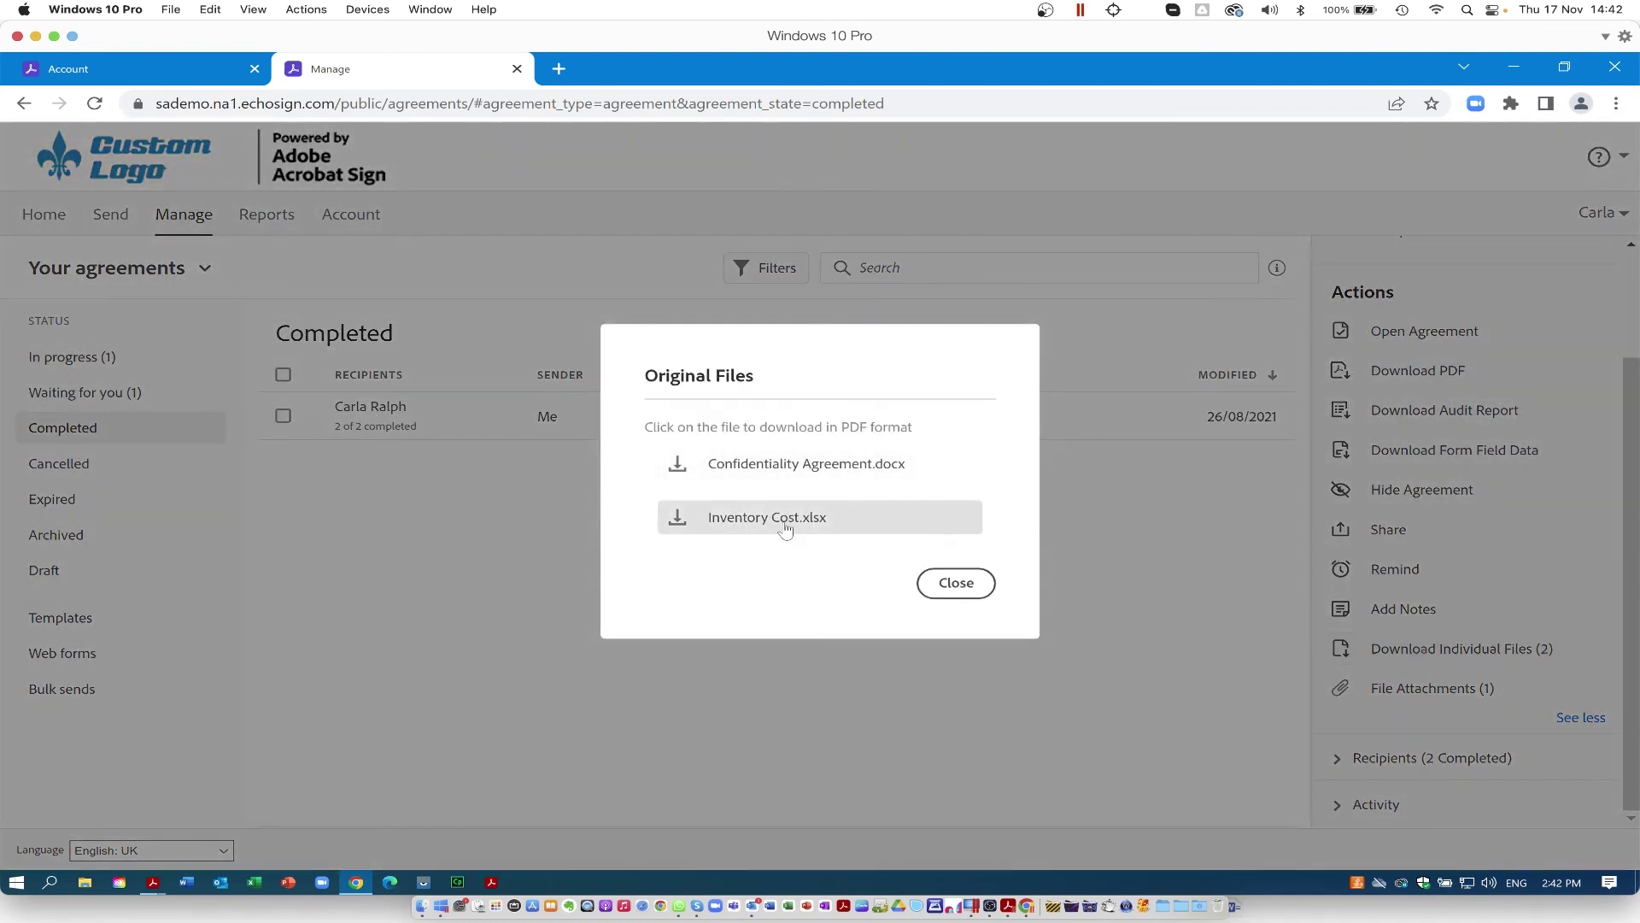
{"action": "left_click", "coordinate": [955, 588]}
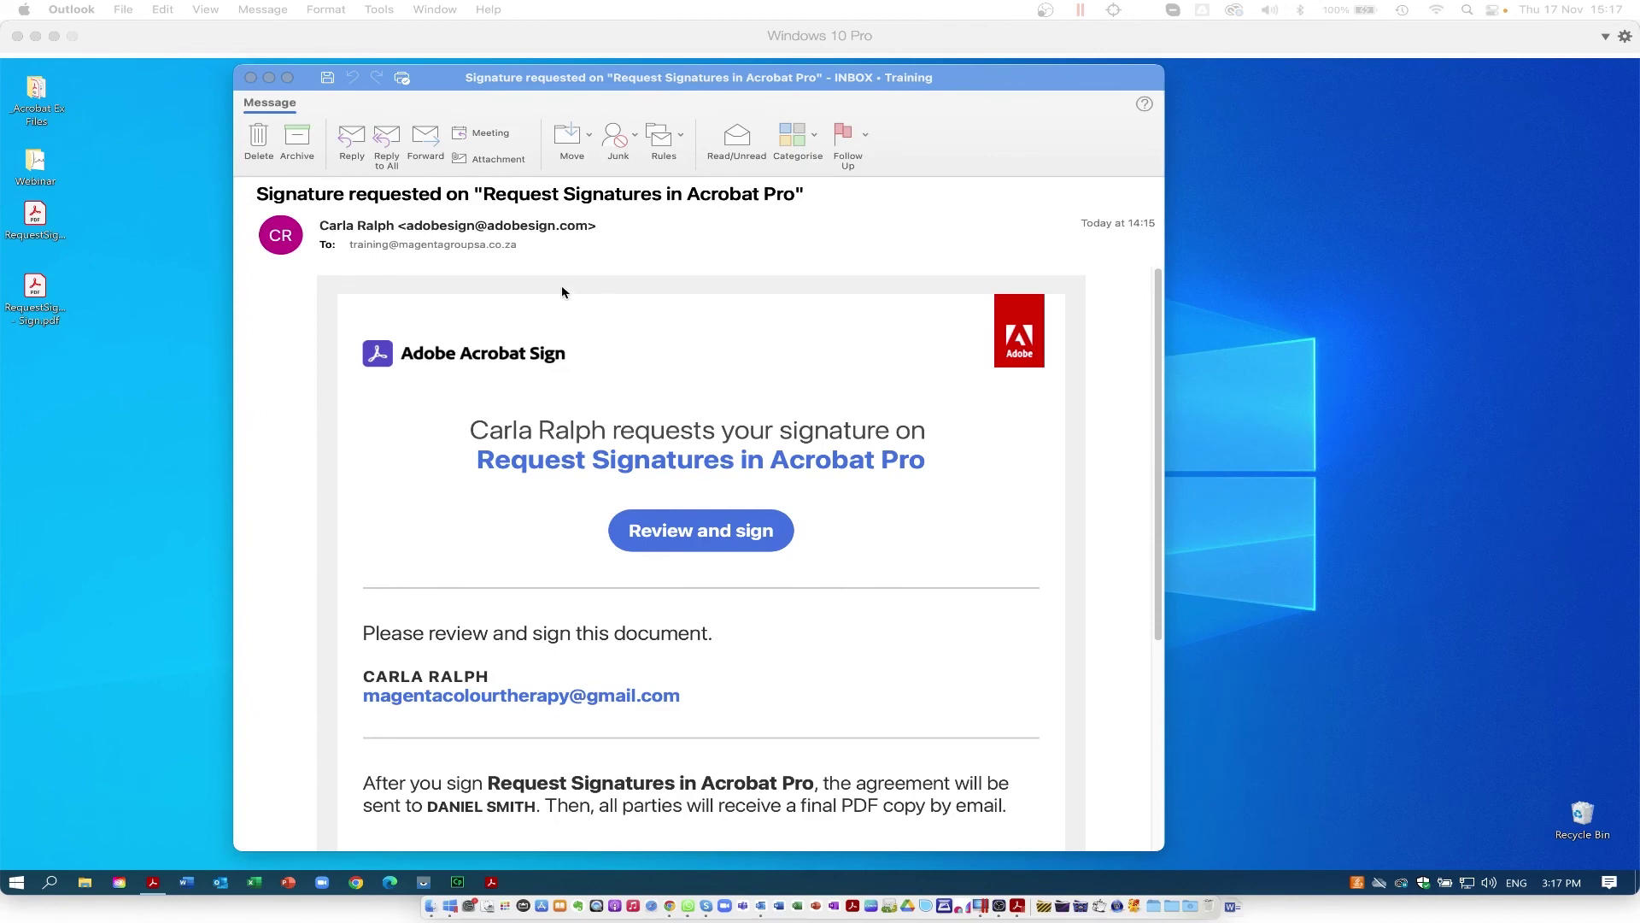
Step: Read through the signature-request email and open Review and sign in Chrome
{"action": "scroll", "coordinate": [732, 370], "scroll_direction": "down", "scroll_amount": 2}
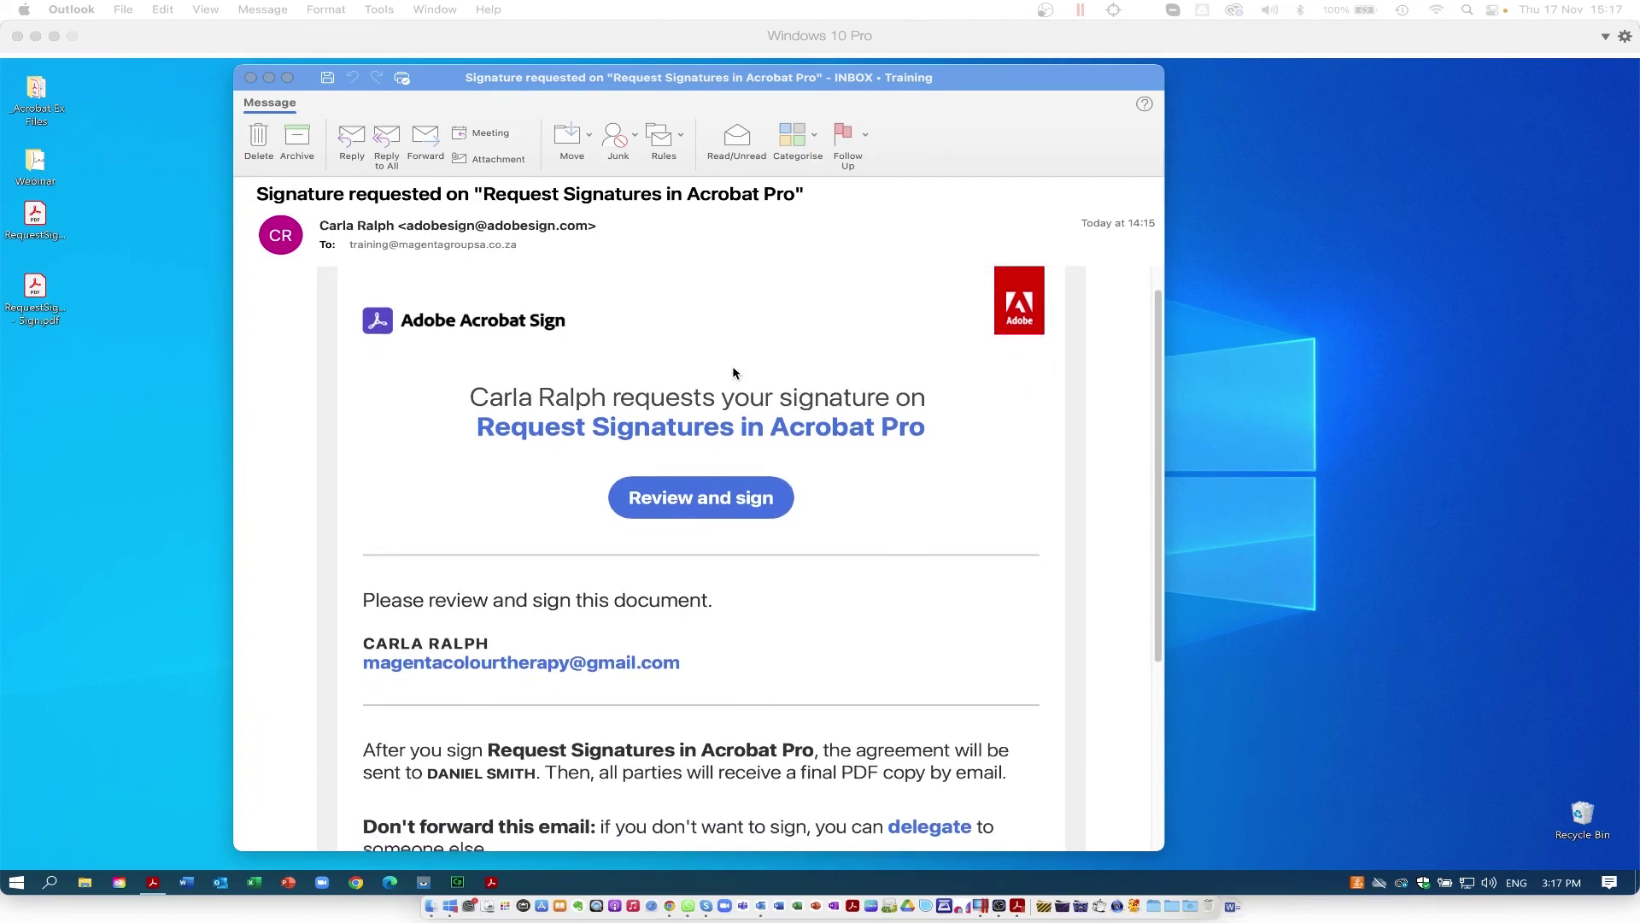
{"action": "scroll", "coordinate": [732, 370], "scroll_direction": "down", "scroll_amount": 5}
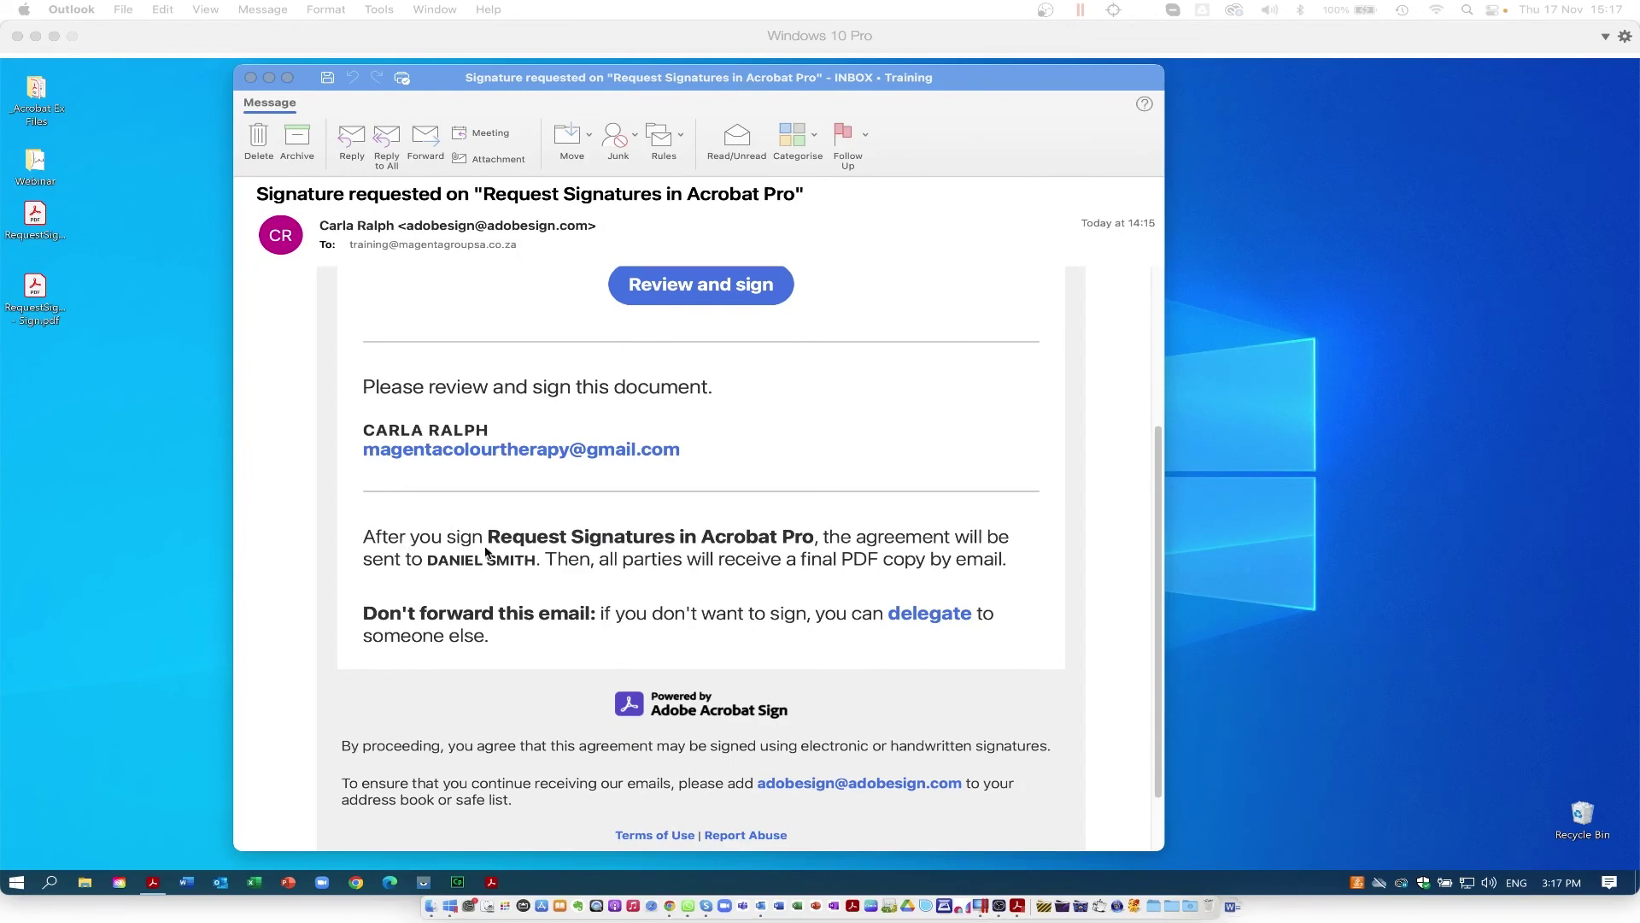
{"action": "left_click", "coordinate": [445, 569]}
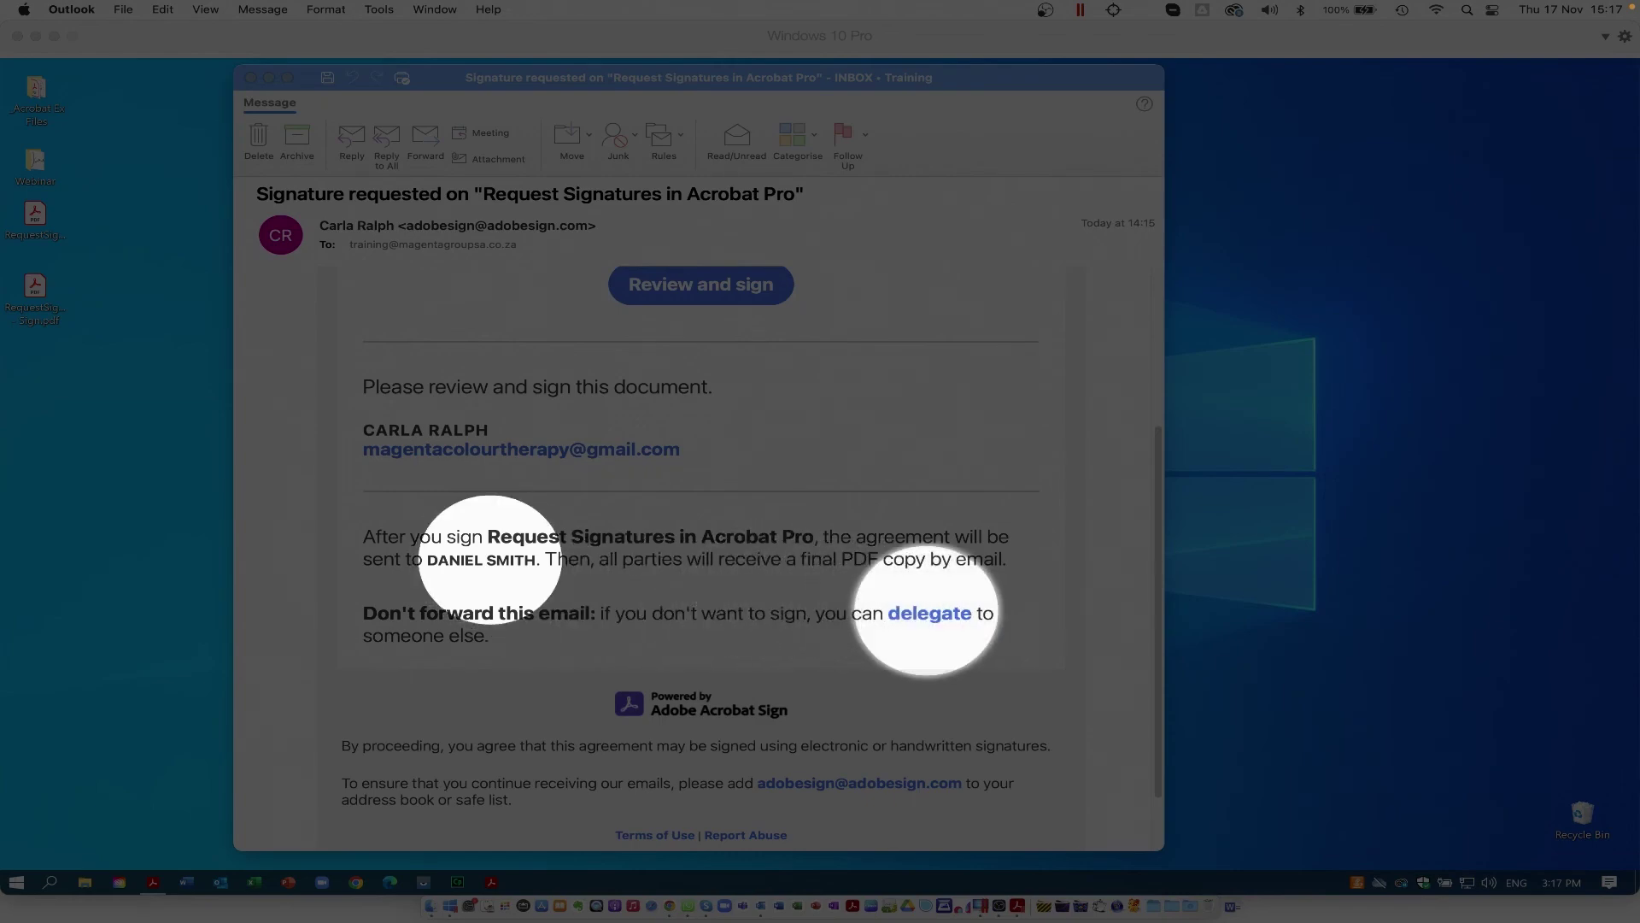
{"action": "scroll", "coordinate": [770, 457], "scroll_direction": "up", "scroll_amount": 3}
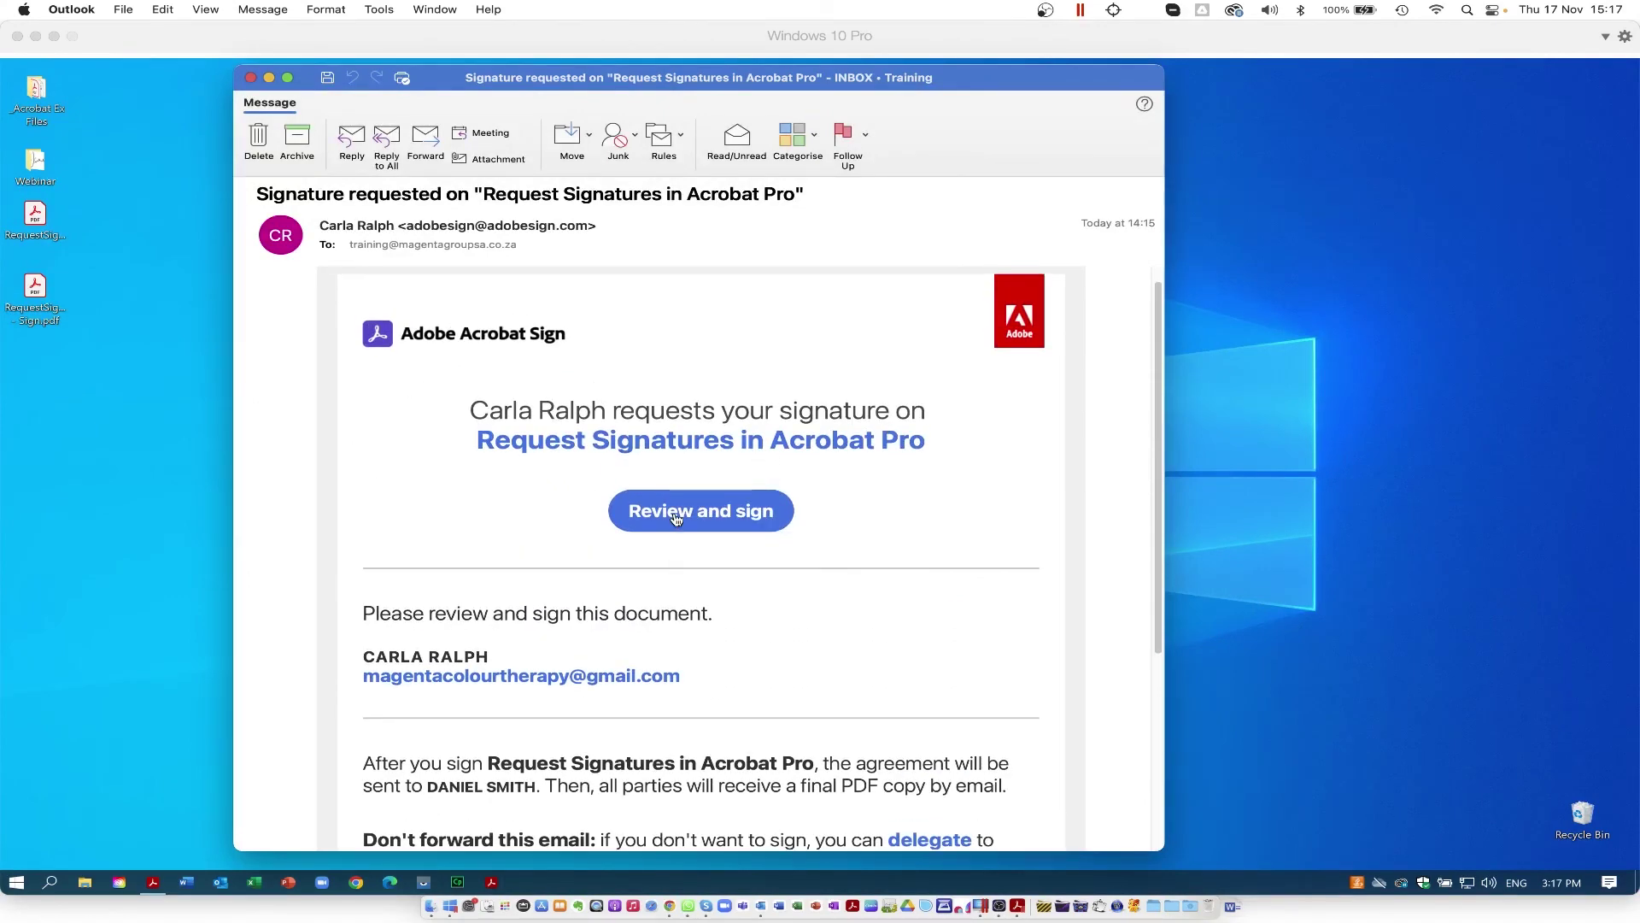
{"action": "left_click", "coordinate": [676, 518]}
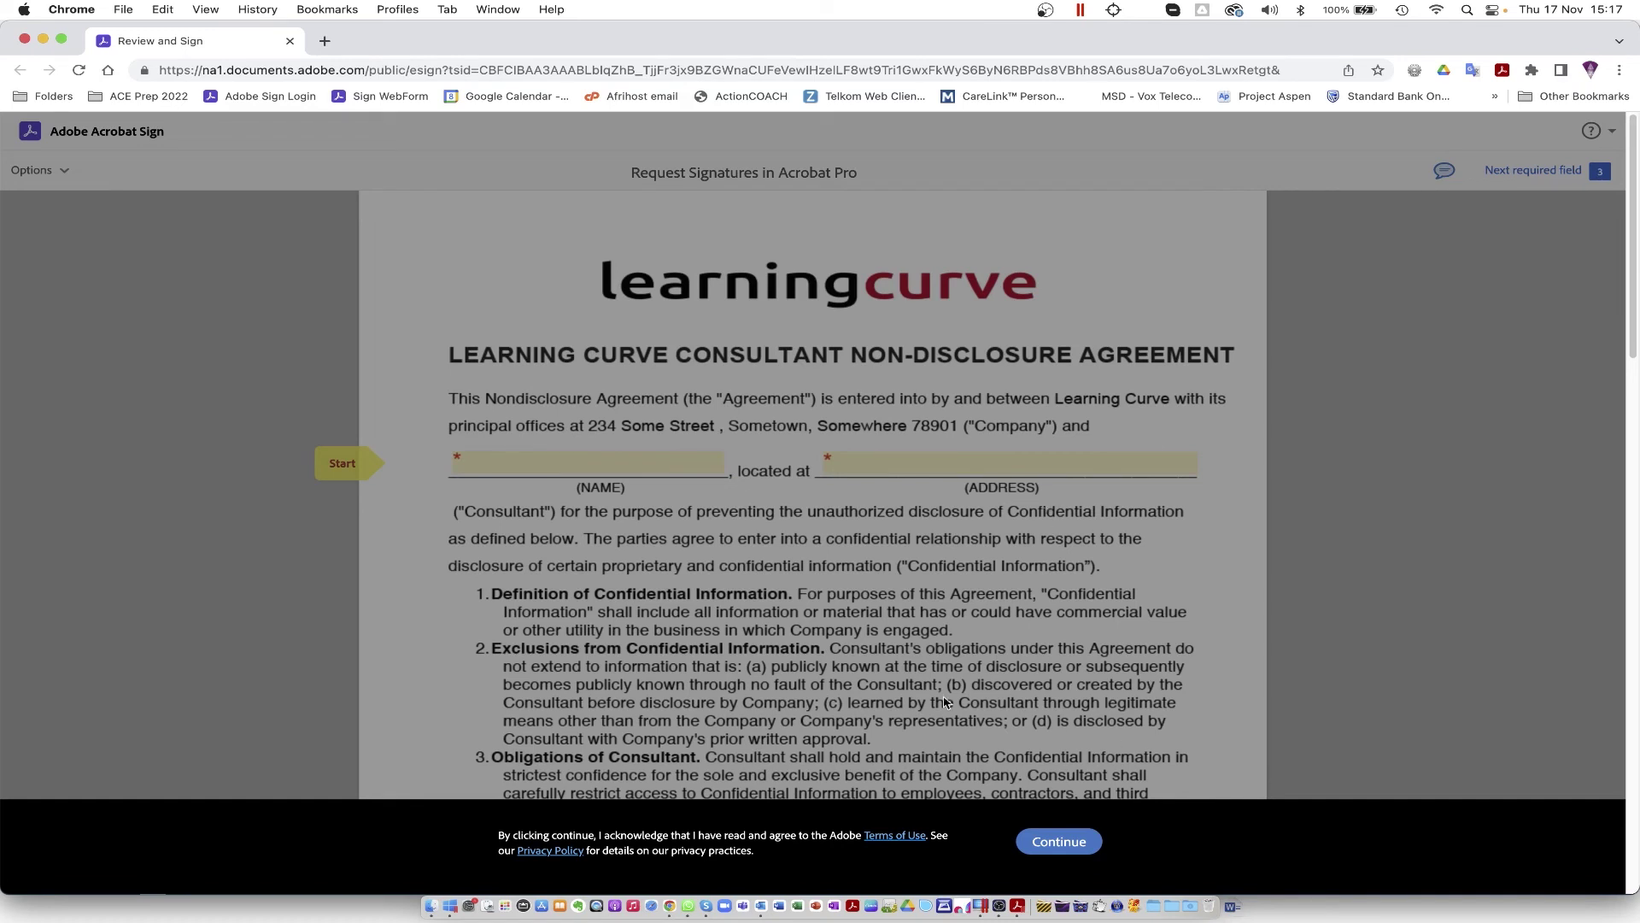
Step: Accept the terms, enter the consultant's name and Johannesburg address, and open the company signature panel
{"action": "left_click", "coordinate": [1056, 842]}
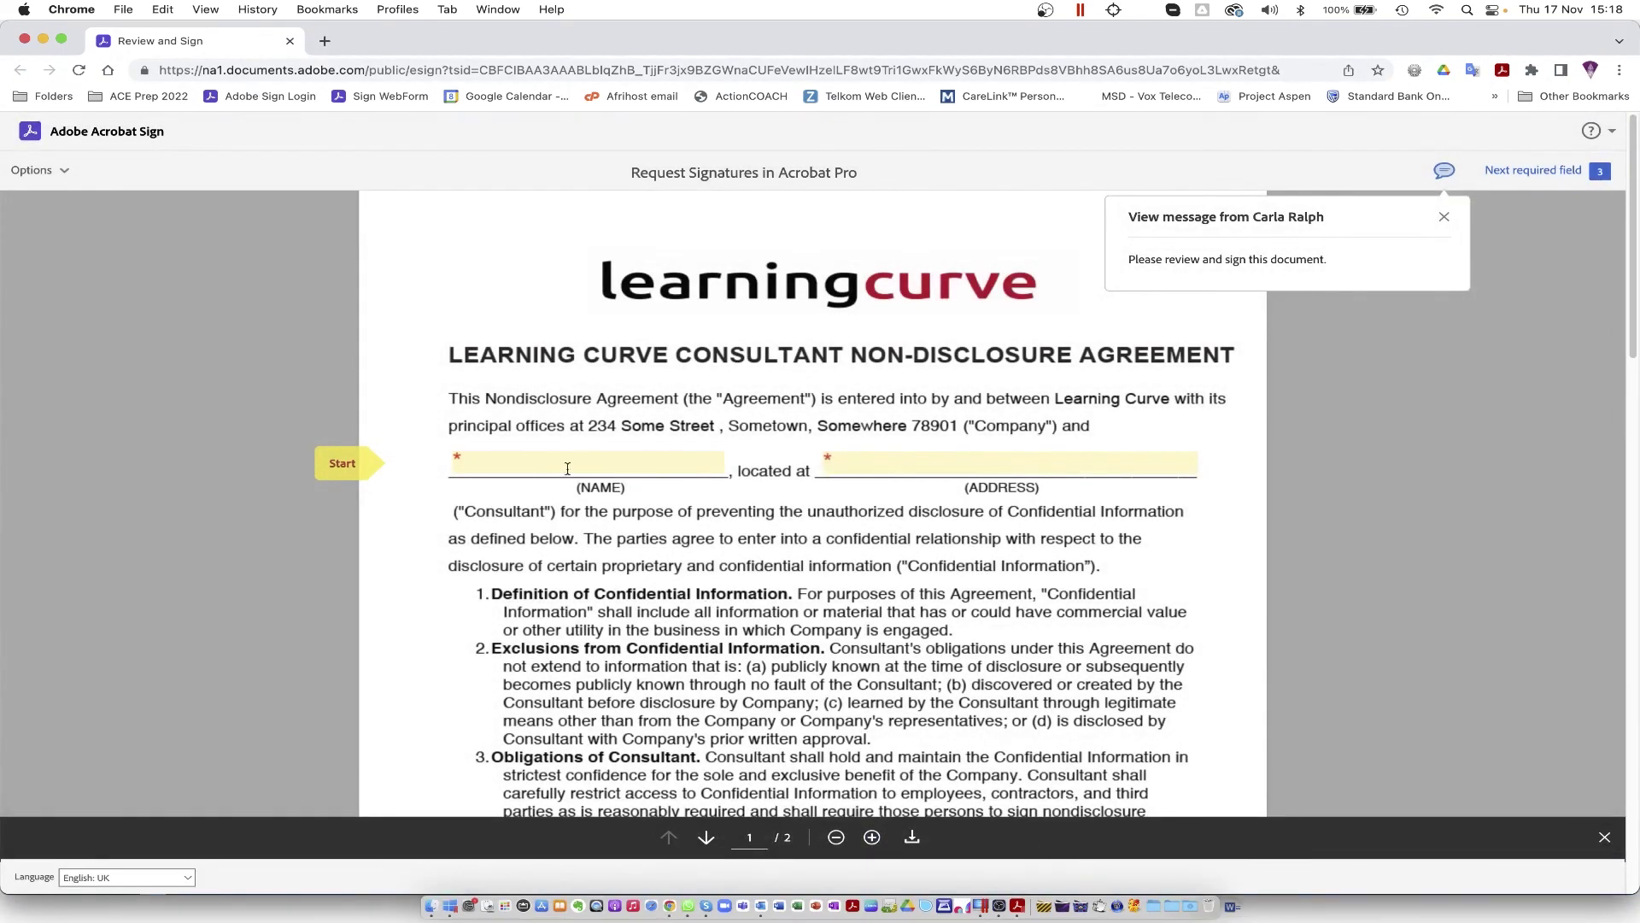
{"action": "left_click", "coordinate": [531, 462]}
{"action": "type", "text": "J"}
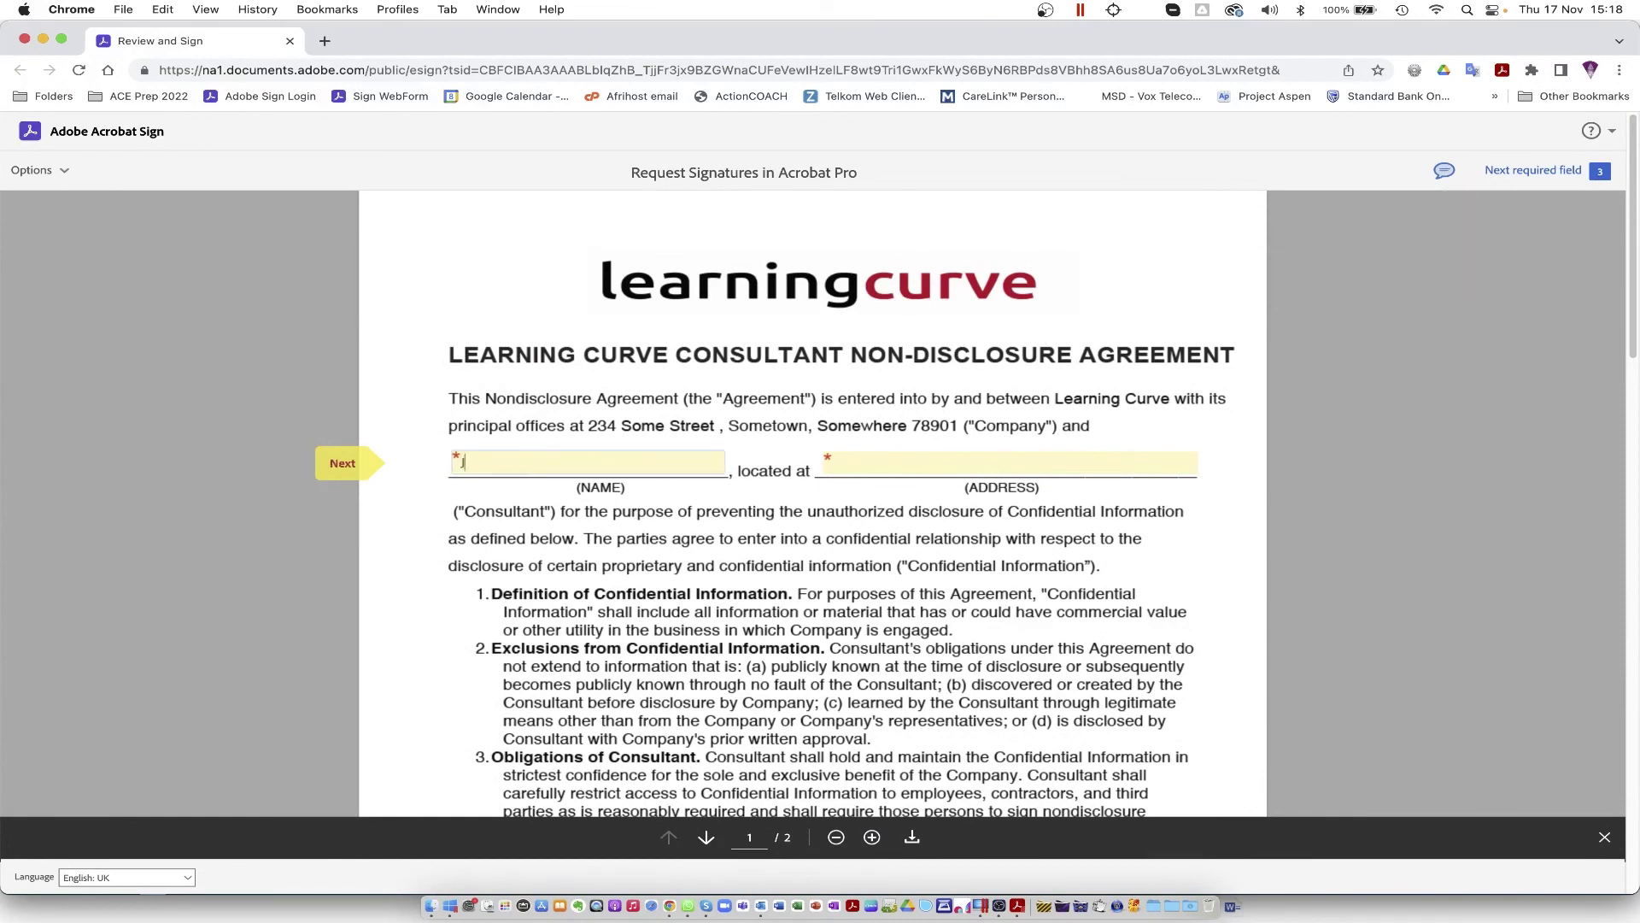
{"action": "type", "text": "oe Doe"}
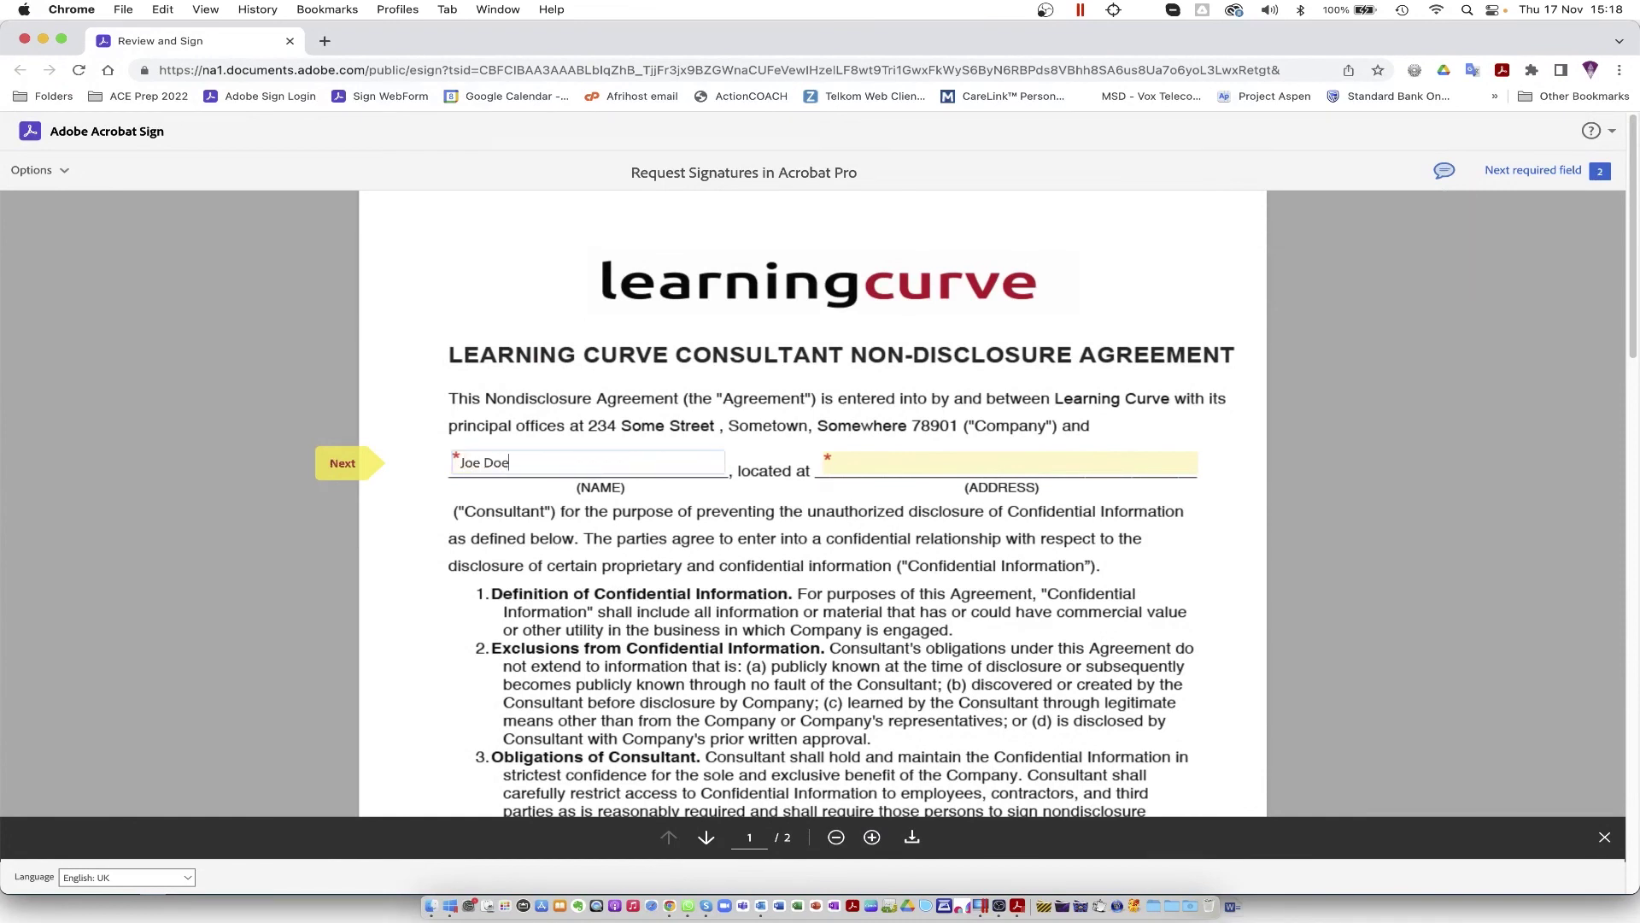
{"action": "key", "text": "Tab"}
{"action": "type", "text": "Joh"}
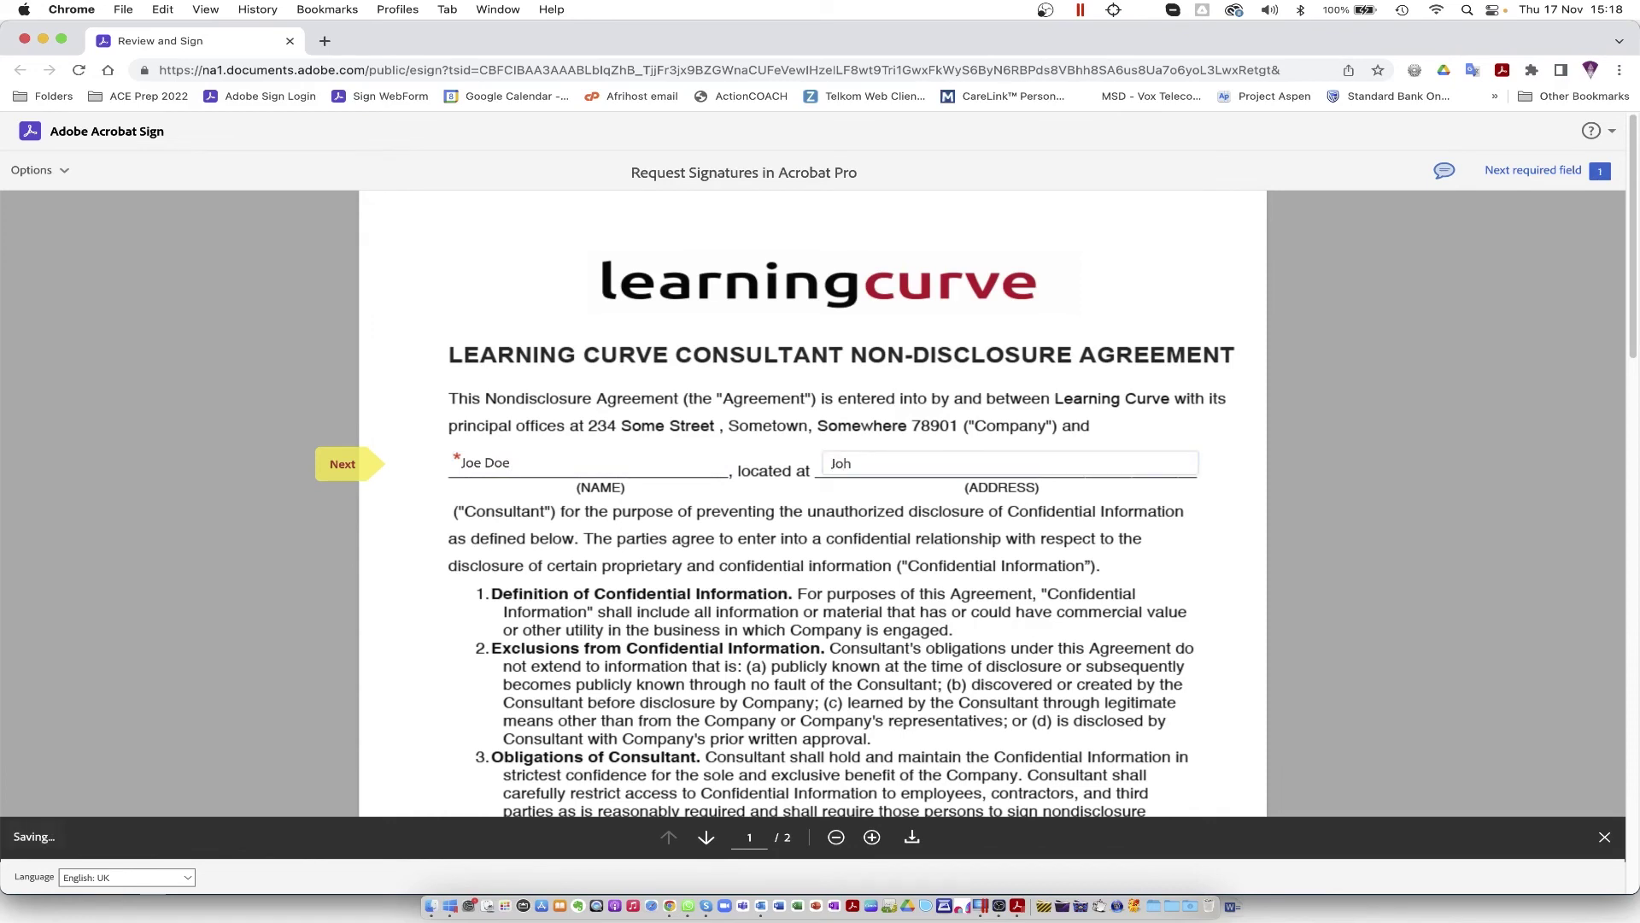
{"action": "type", "text": "annesburg"}
{"action": "key", "text": "Tab"}
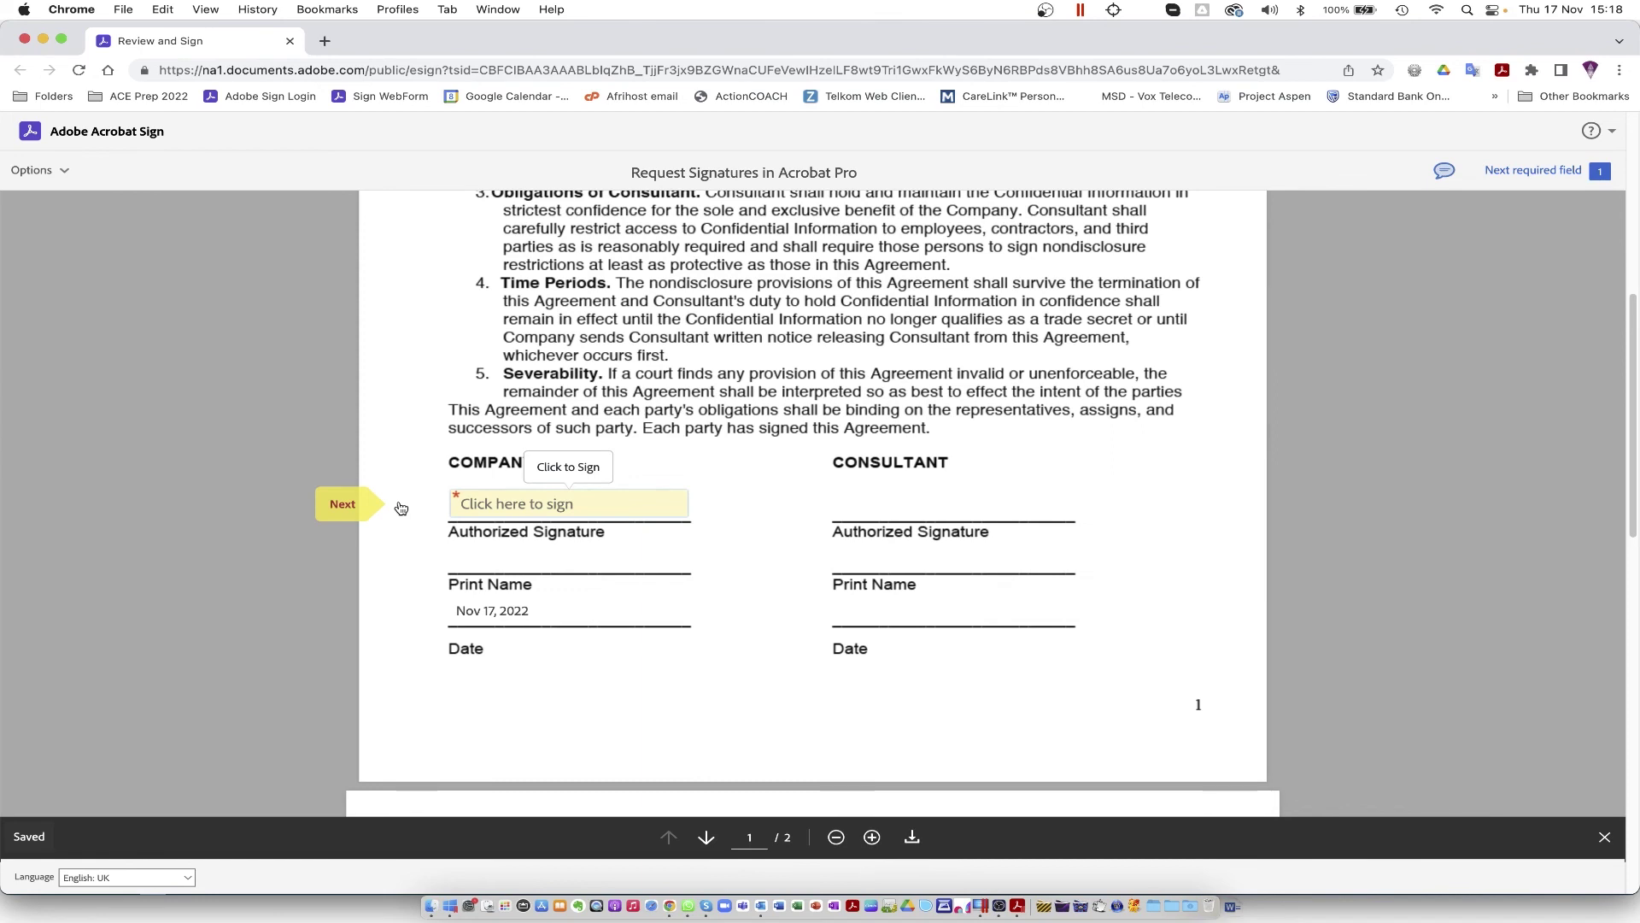
{"action": "left_click", "coordinate": [513, 508]}
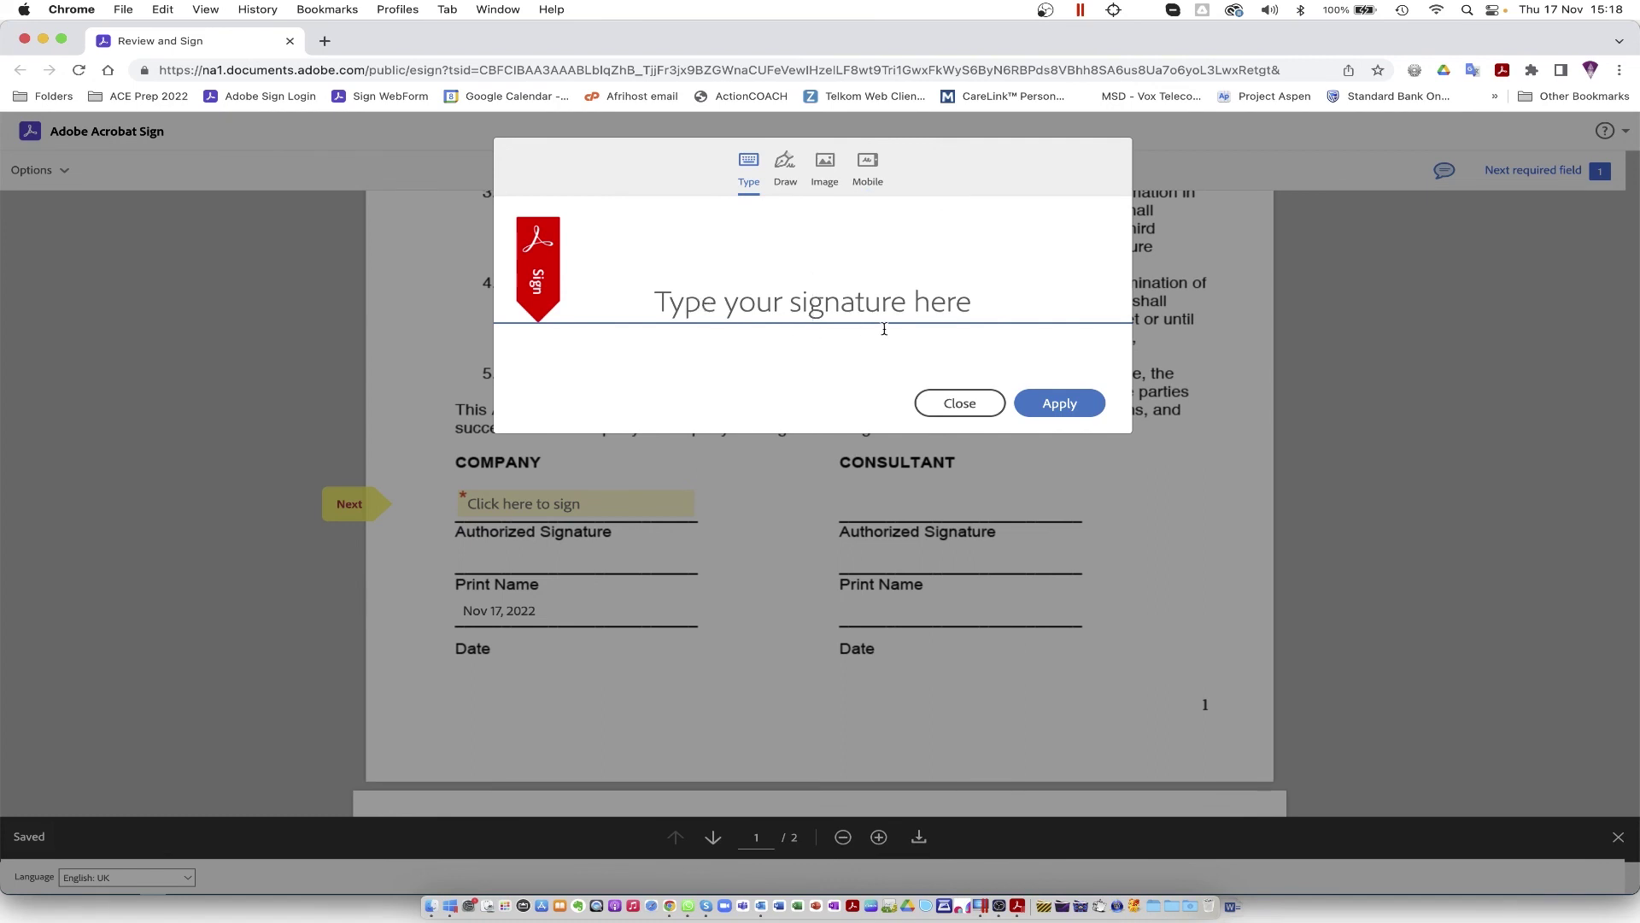
Step: Try the Type, Draw, Image and Mobile signature options for the company signature
{"action": "type", "text": "Jane"}
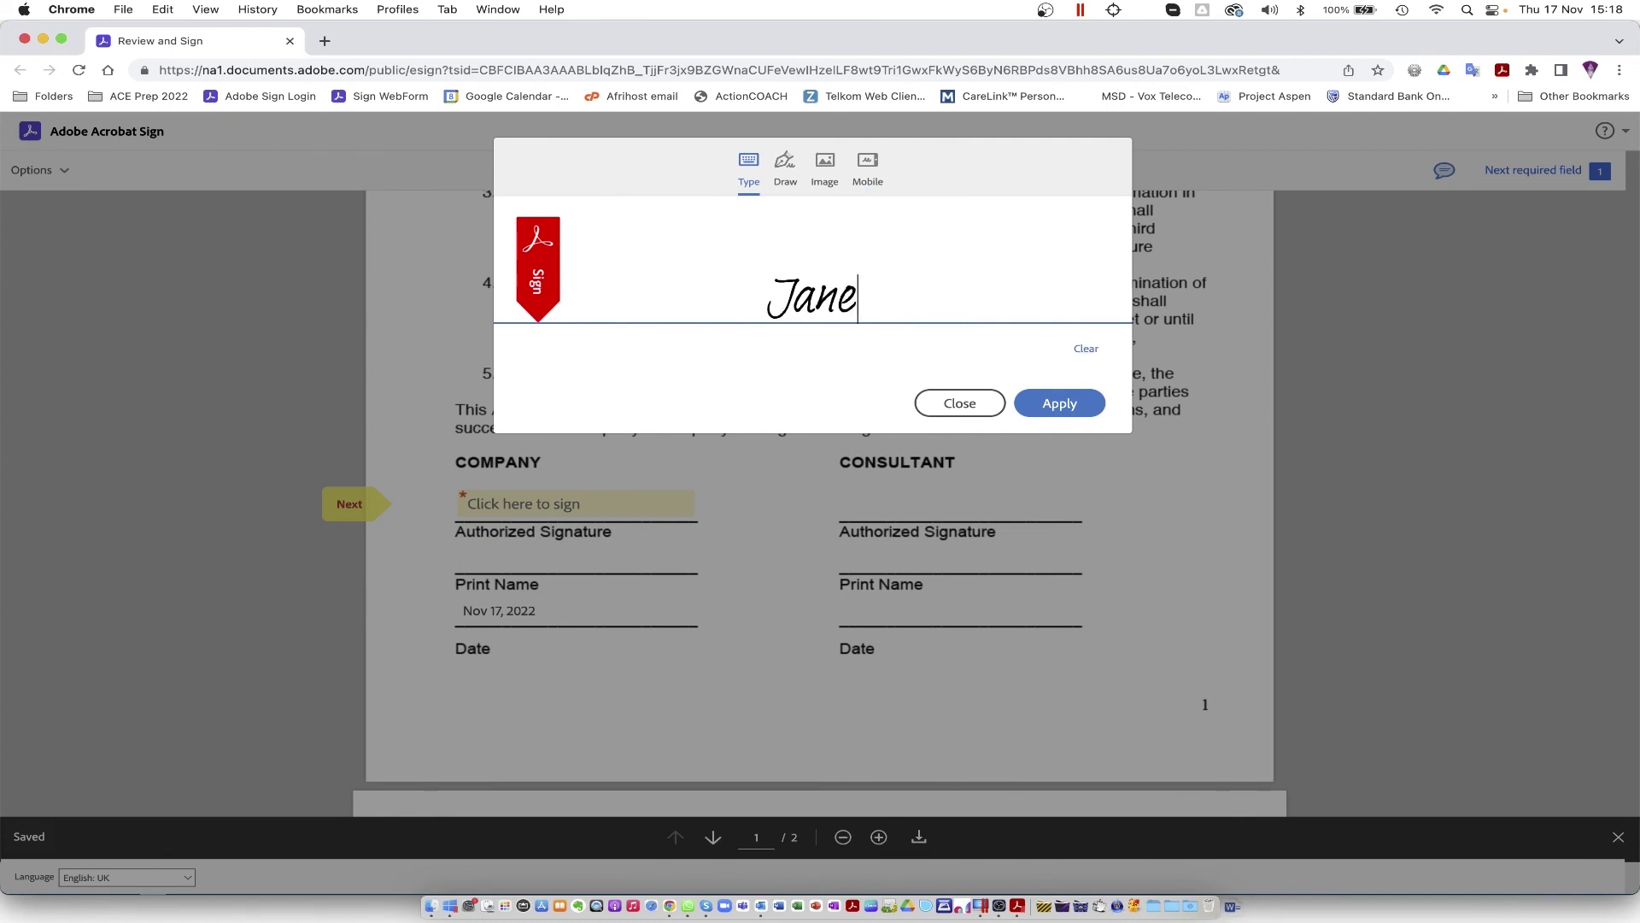
{"action": "type", "text": " Doe"}
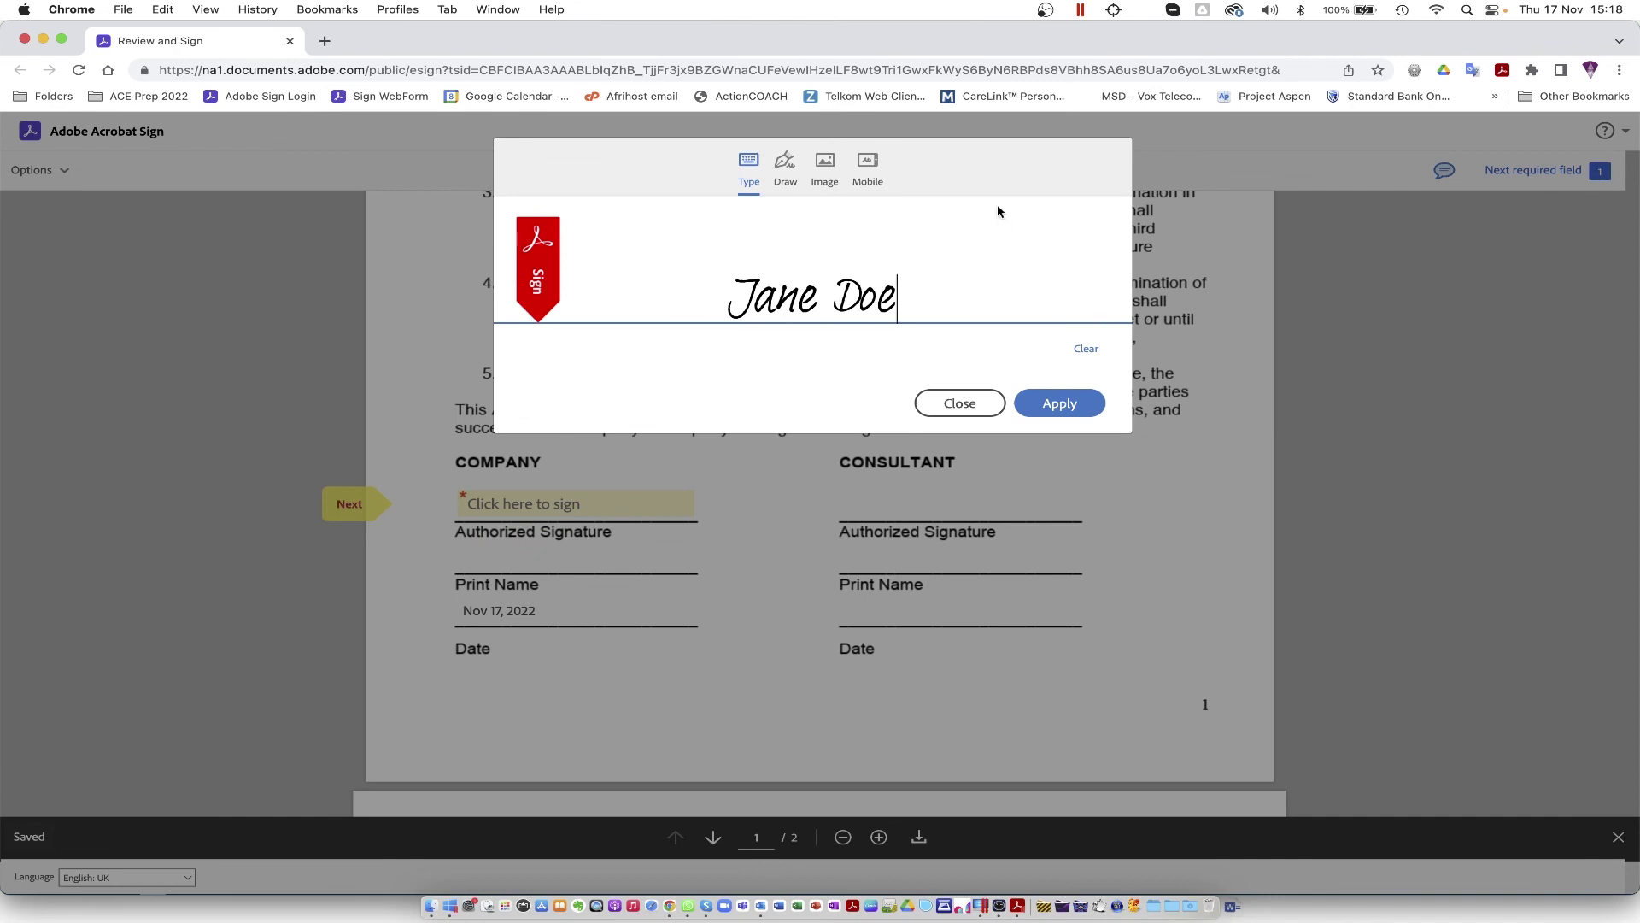
{"action": "left_click", "coordinate": [785, 164]}
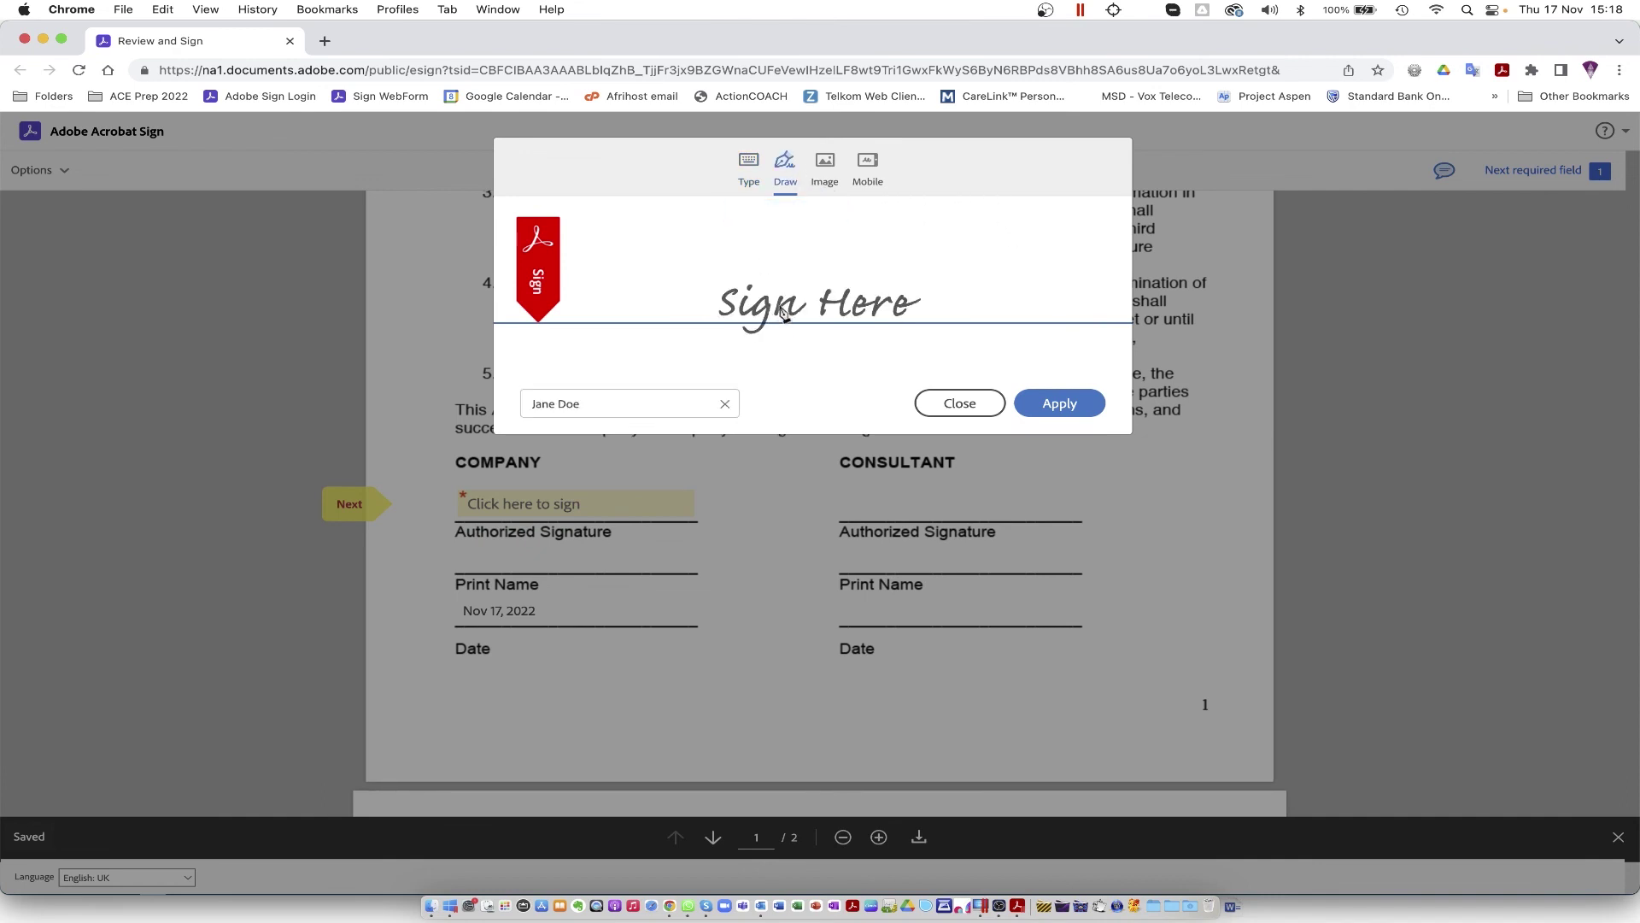
{"action": "mouse_move", "coordinate": [777, 260]}
{"action": "left_mouse_down"}
{"action": "mouse_move", "coordinate": [766, 335]}
{"action": "mouse_move", "coordinate": [744, 315]}
{"action": "mouse_move", "coordinate": [751, 279]}
{"action": "mouse_move", "coordinate": [812, 310]}
{"action": "mouse_move", "coordinate": [894, 279]}
{"action": "left_mouse_up"}
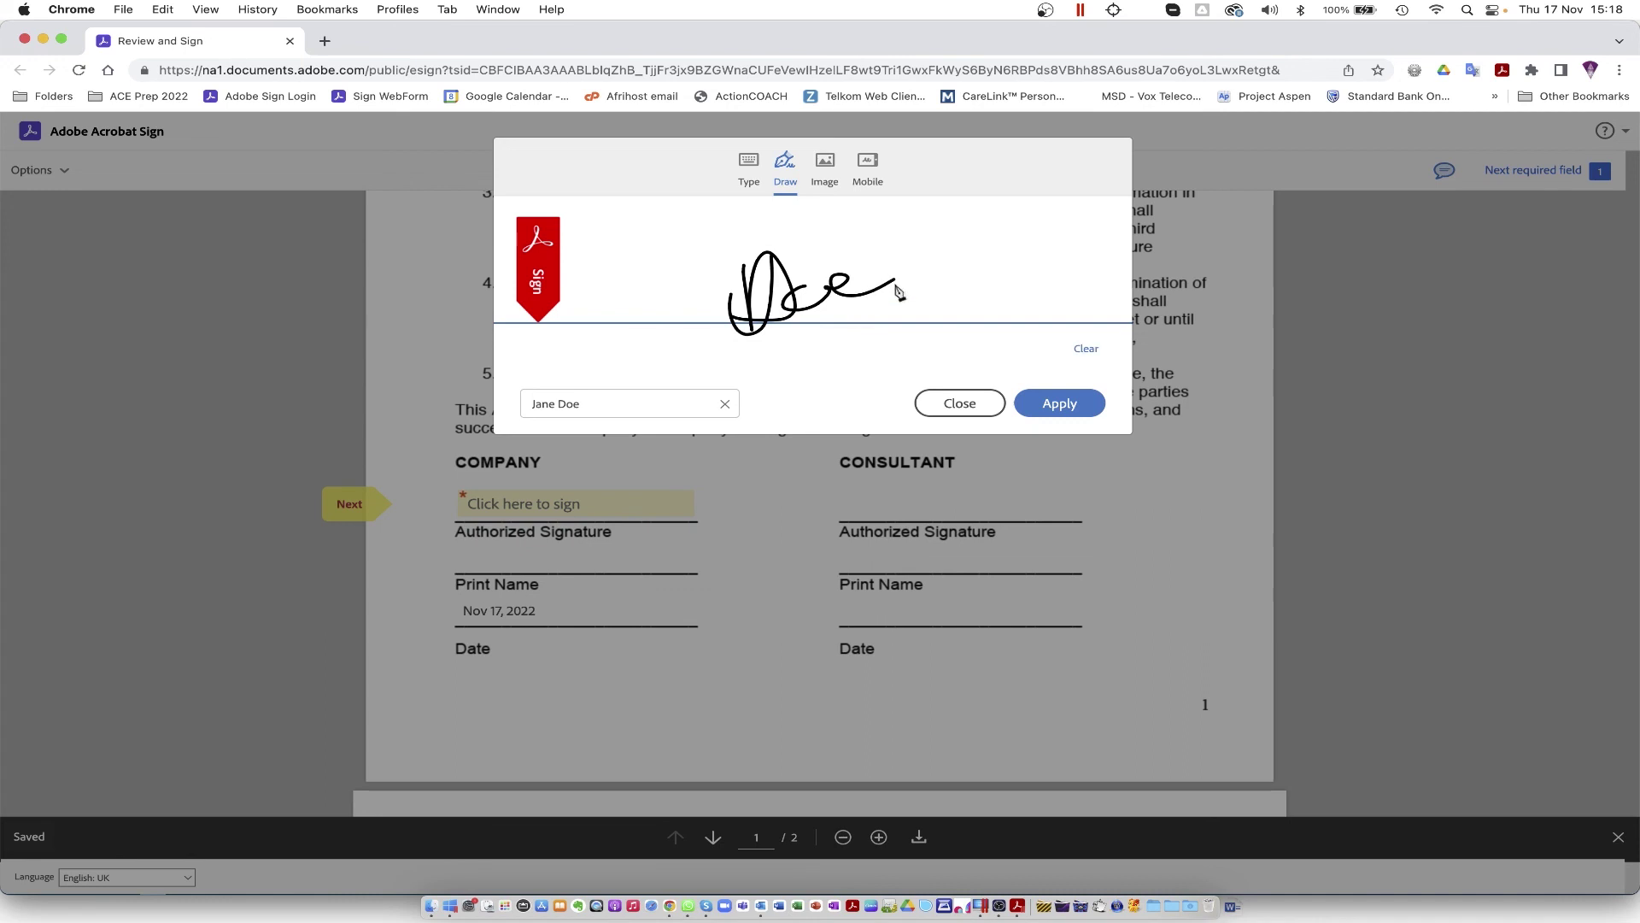
{"action": "left_click", "coordinate": [825, 171]}
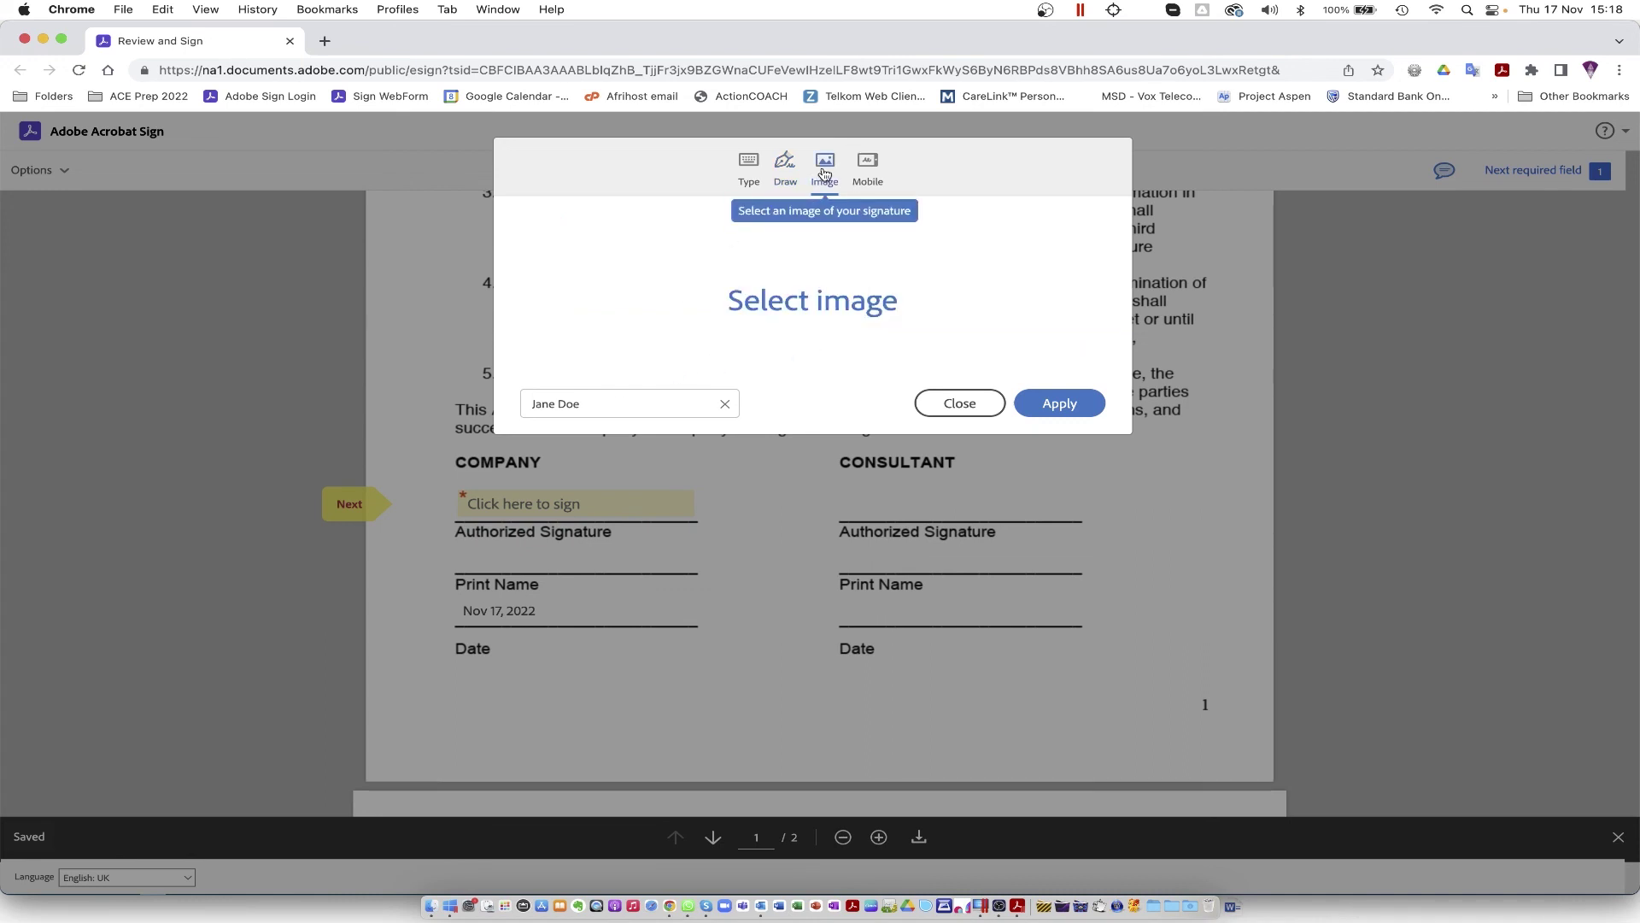
{"action": "left_click", "coordinate": [803, 307]}
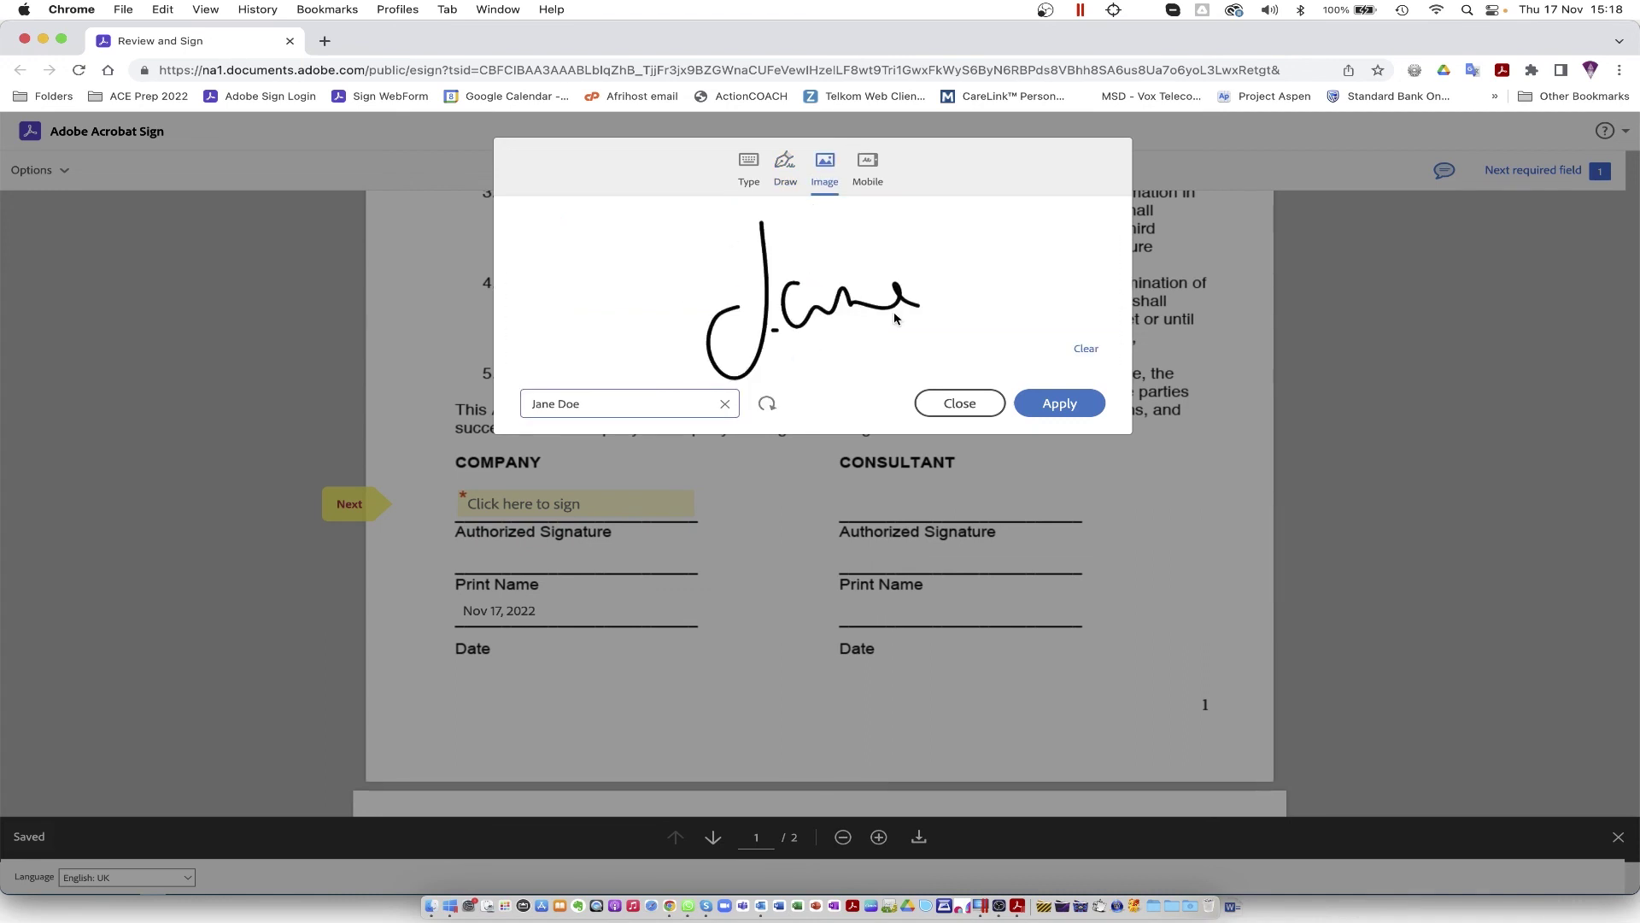
{"action": "left_click", "coordinate": [873, 172]}
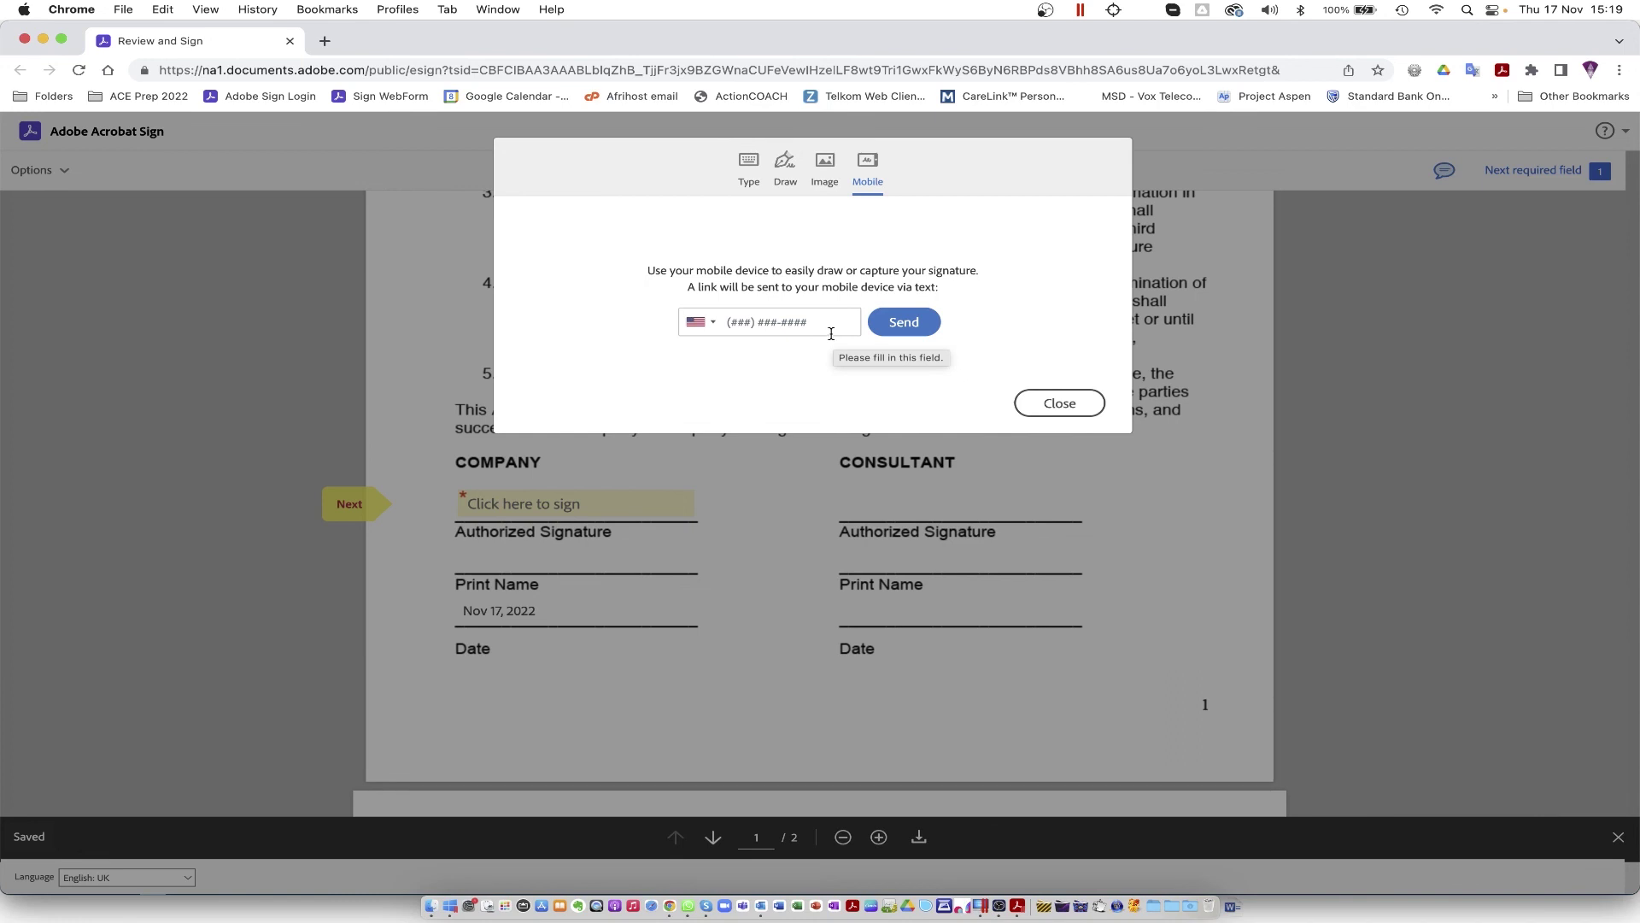
{"action": "left_click", "coordinate": [786, 175]}
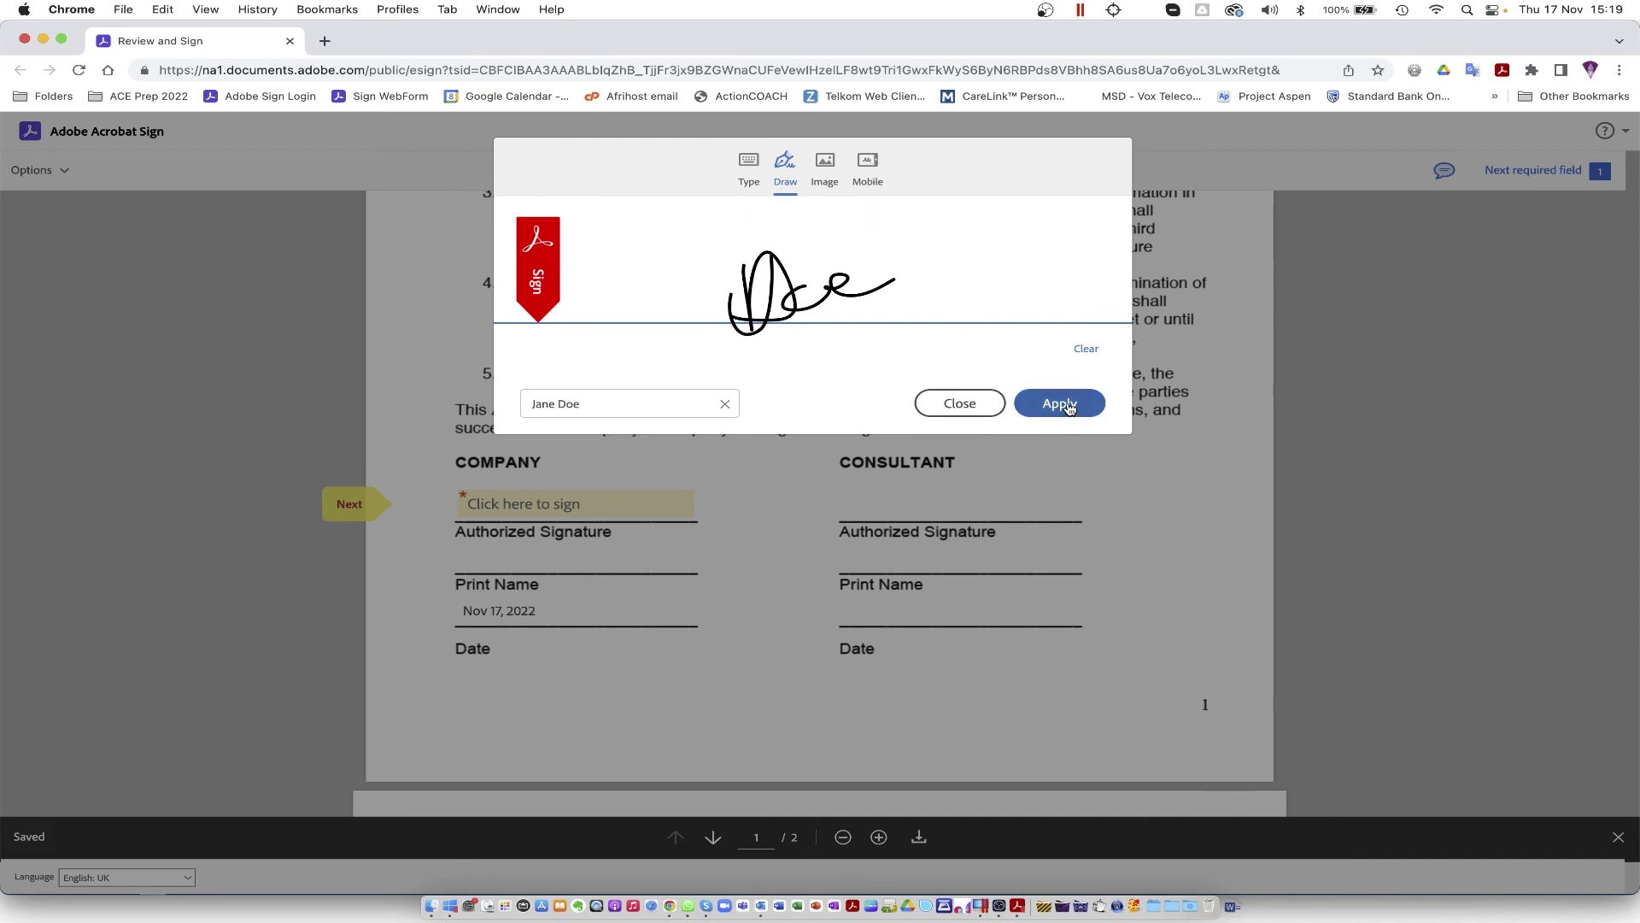
Step: Apply the uploaded image signature to the company line and submit the signed NDA
{"action": "left_click", "coordinate": [824, 167]}
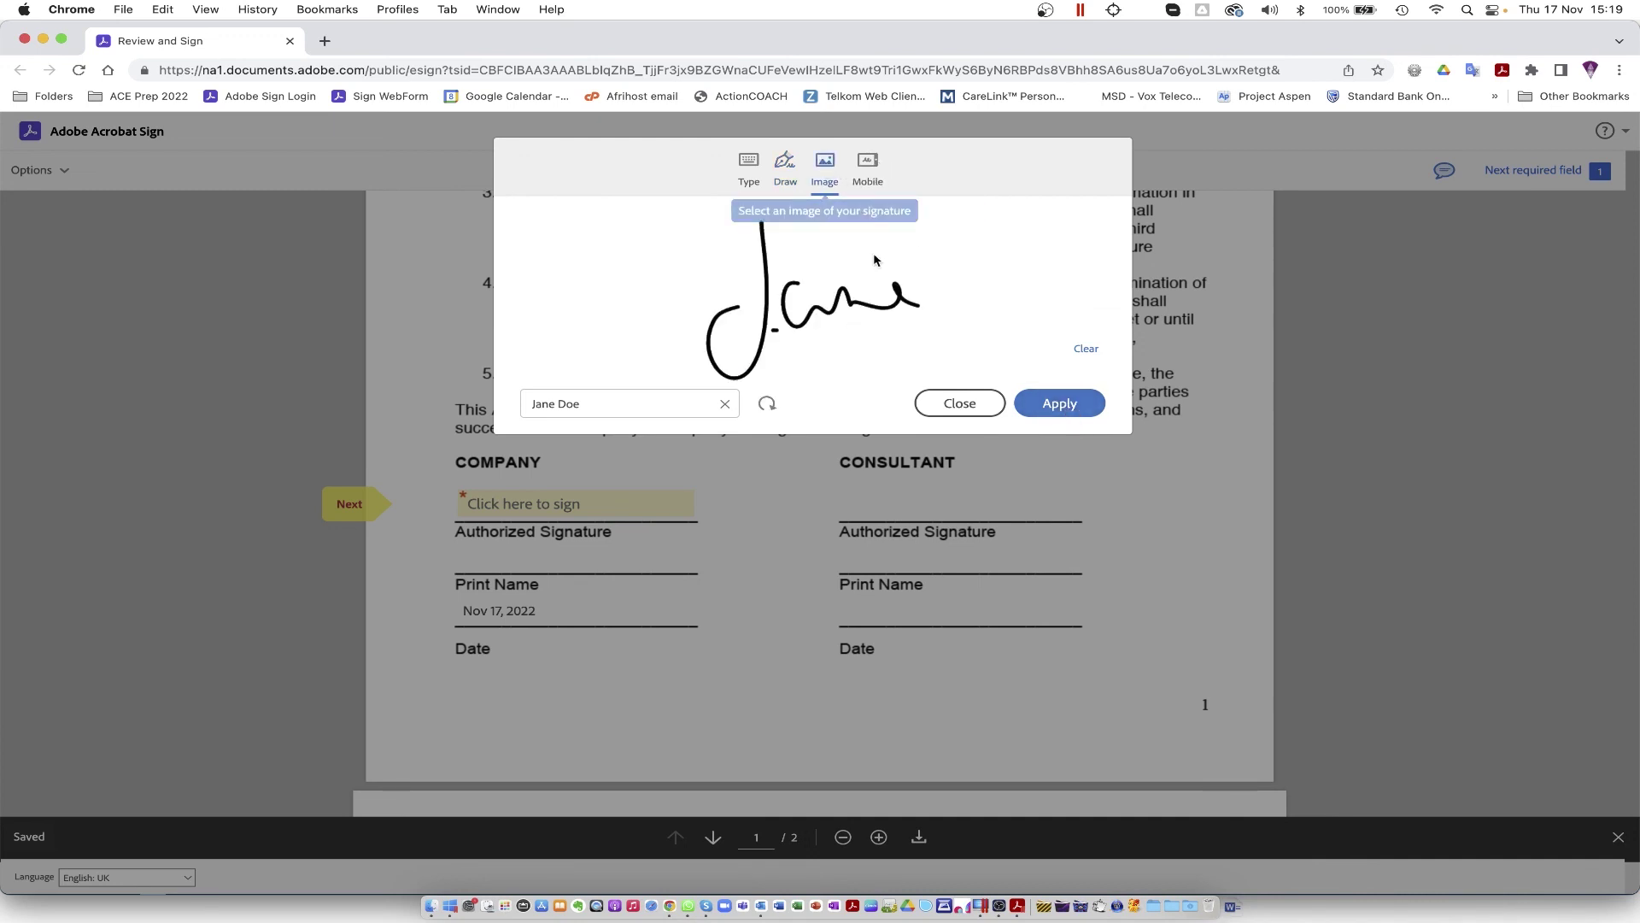
{"action": "left_click", "coordinate": [1085, 404]}
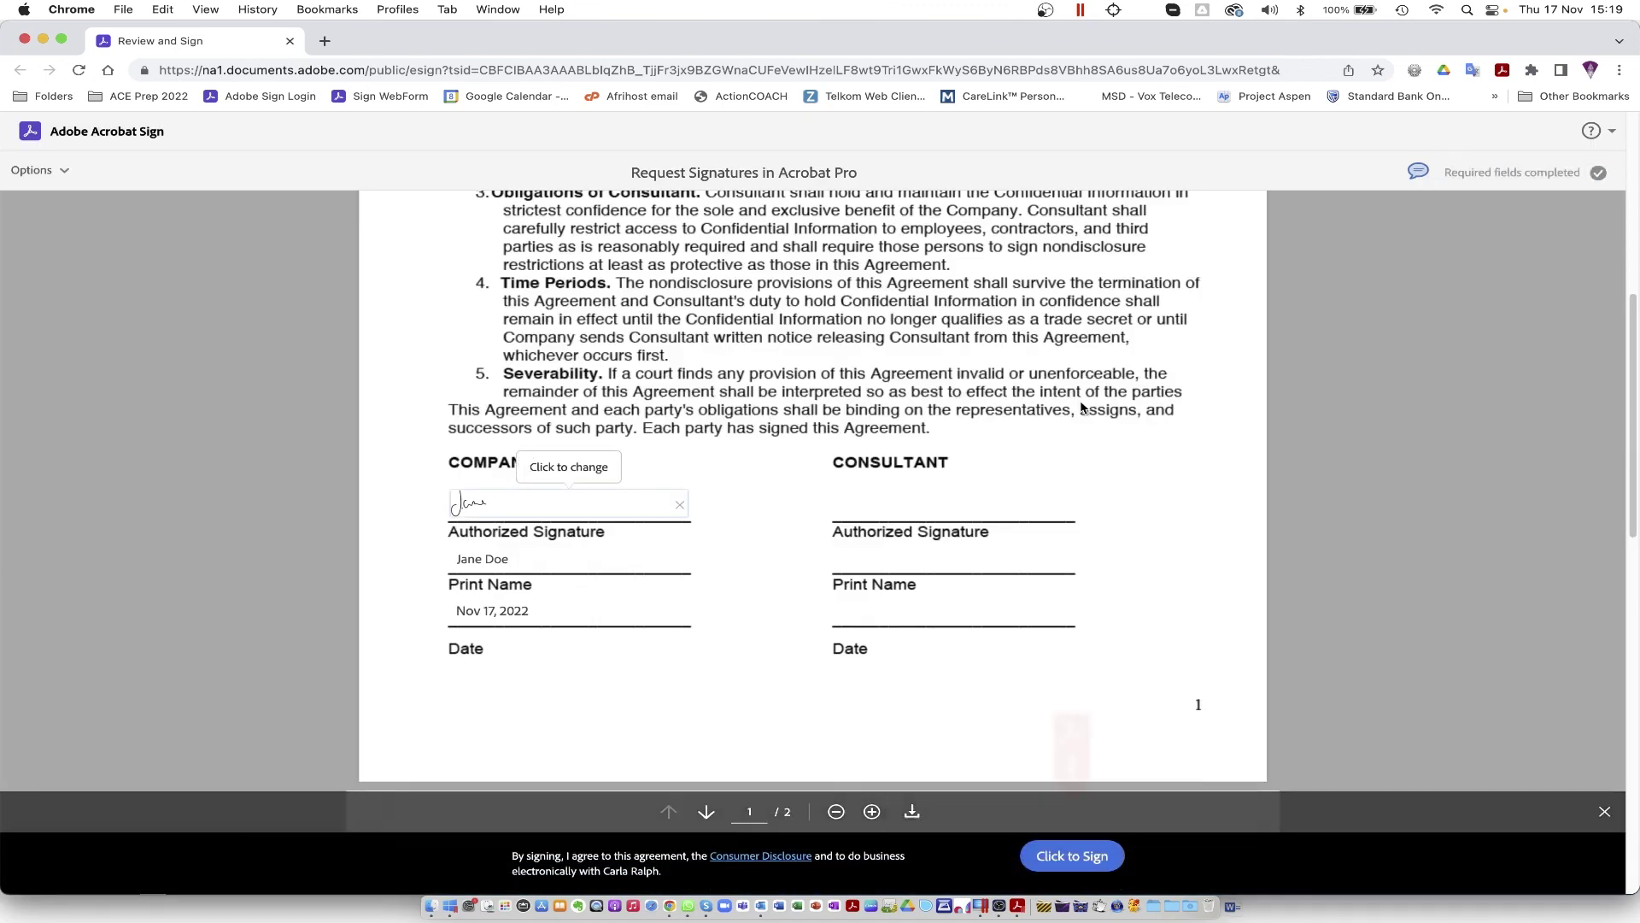
{"action": "left_click", "coordinate": [1078, 863]}
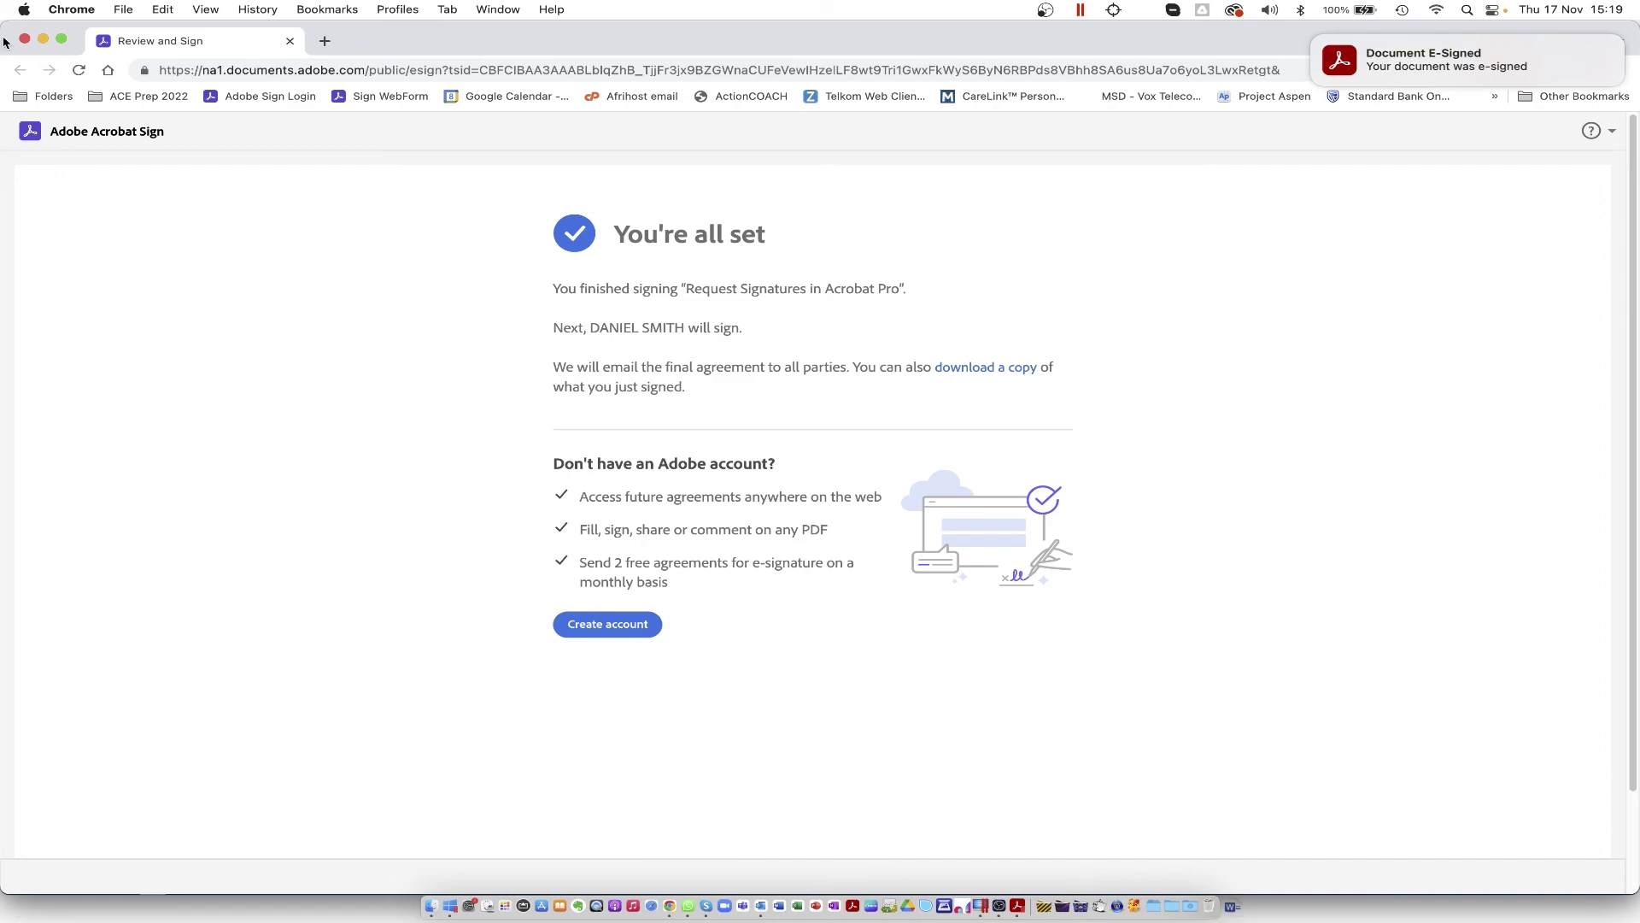
Step: Check Acrobat Pro's e-signing notifications, then bring the signature request email window forward
{"action": "left_click", "coordinate": [42, 39]}
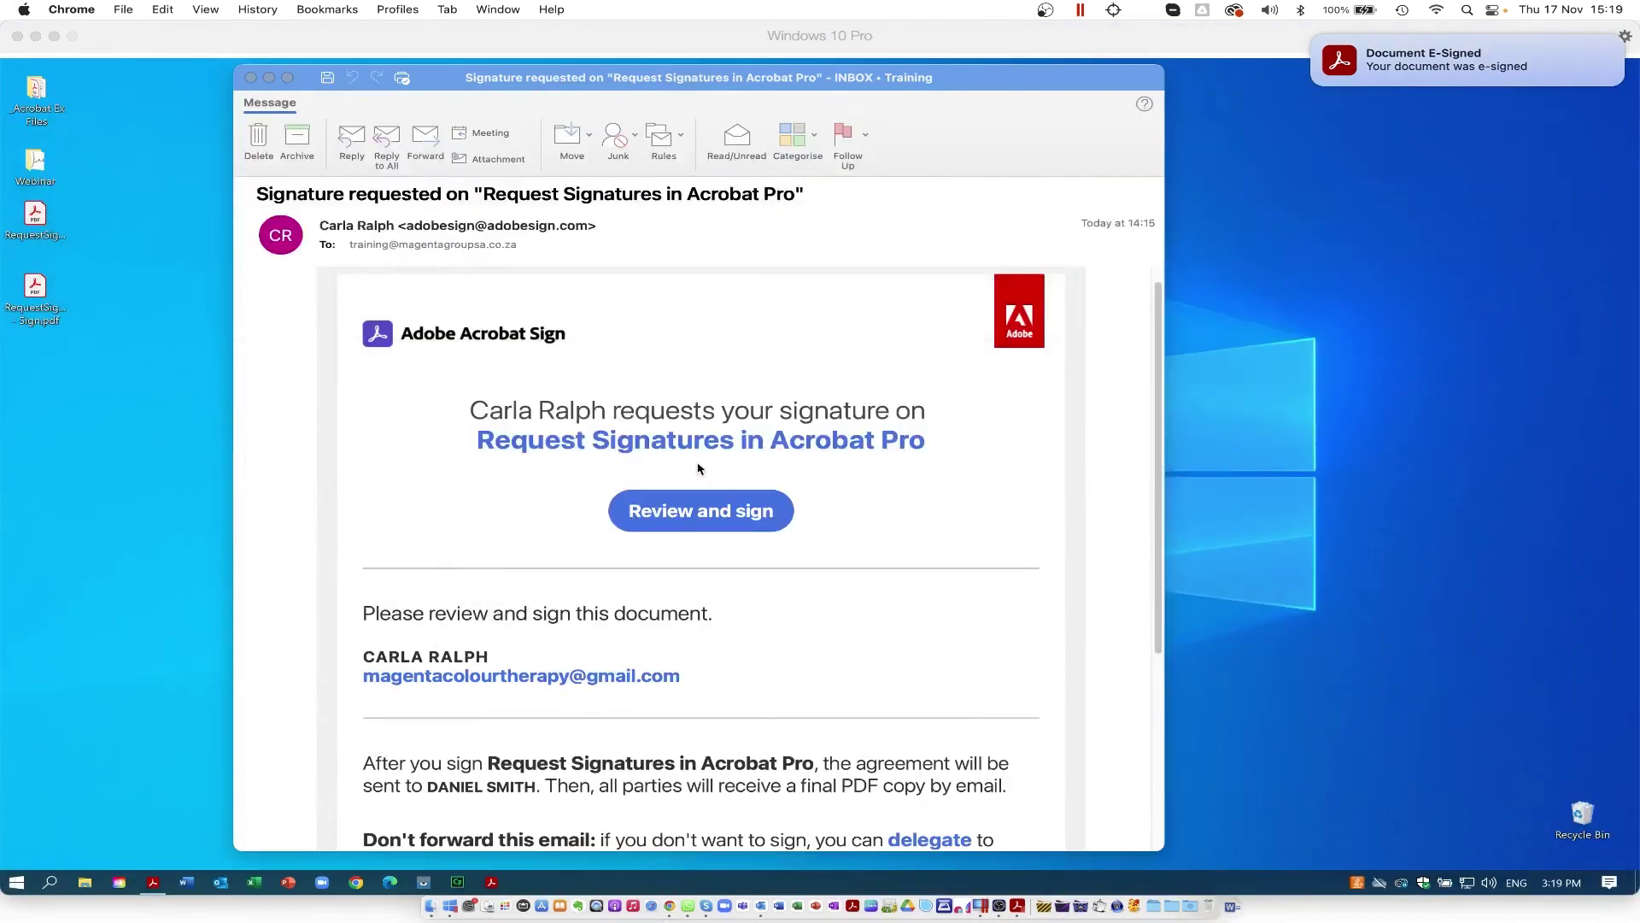
{"action": "left_click", "coordinate": [153, 884]}
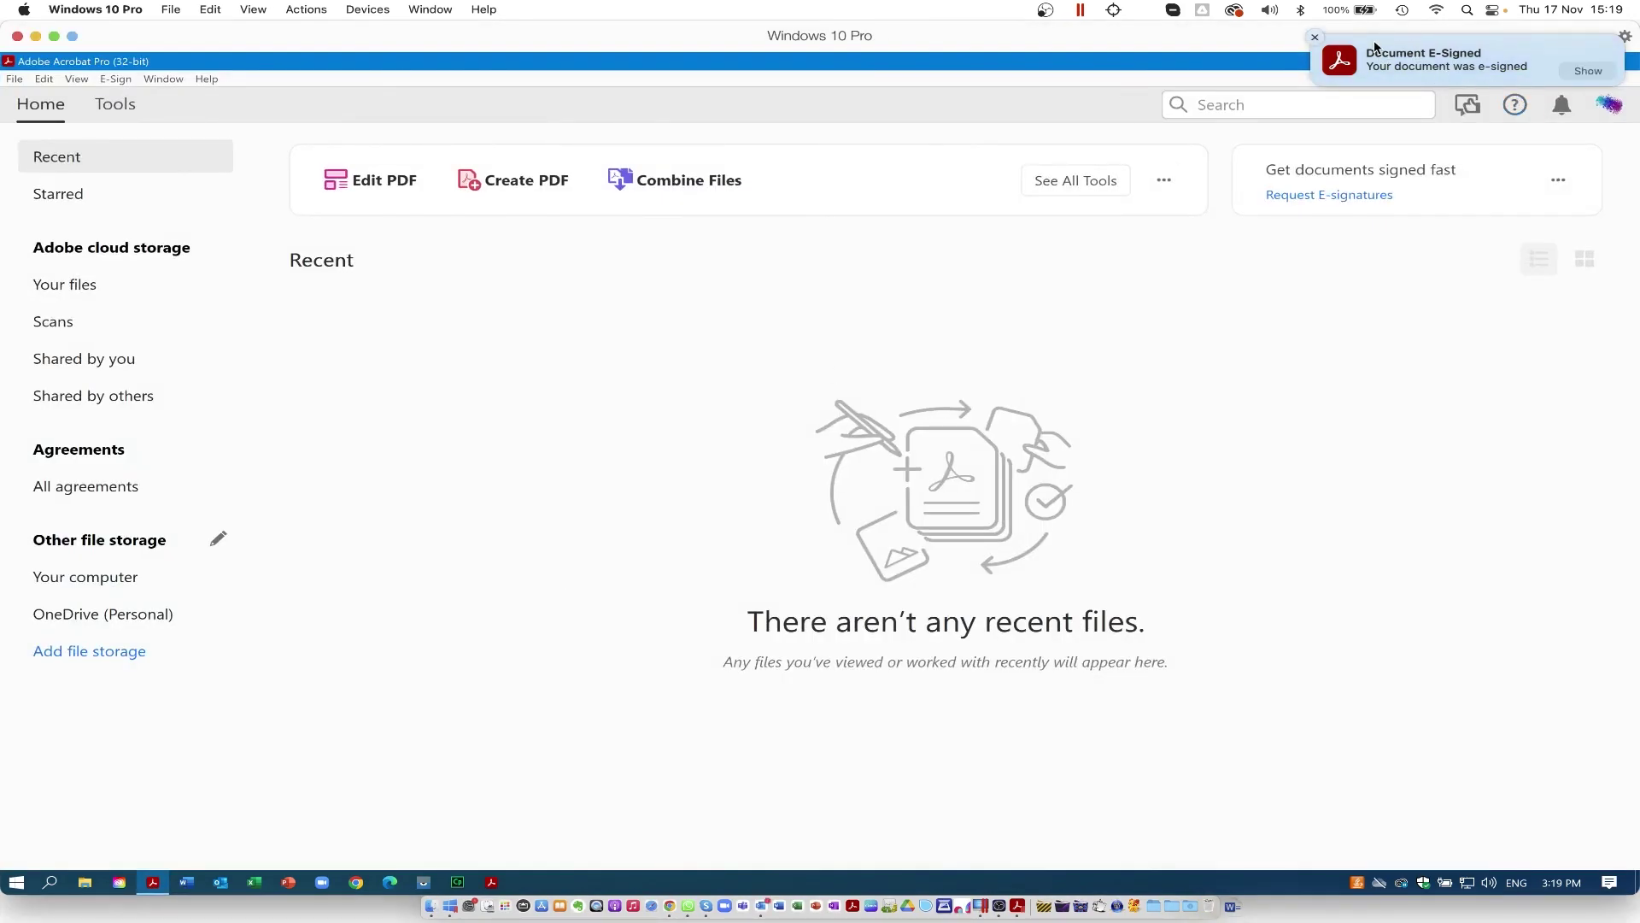
{"action": "left_click", "coordinate": [1561, 104]}
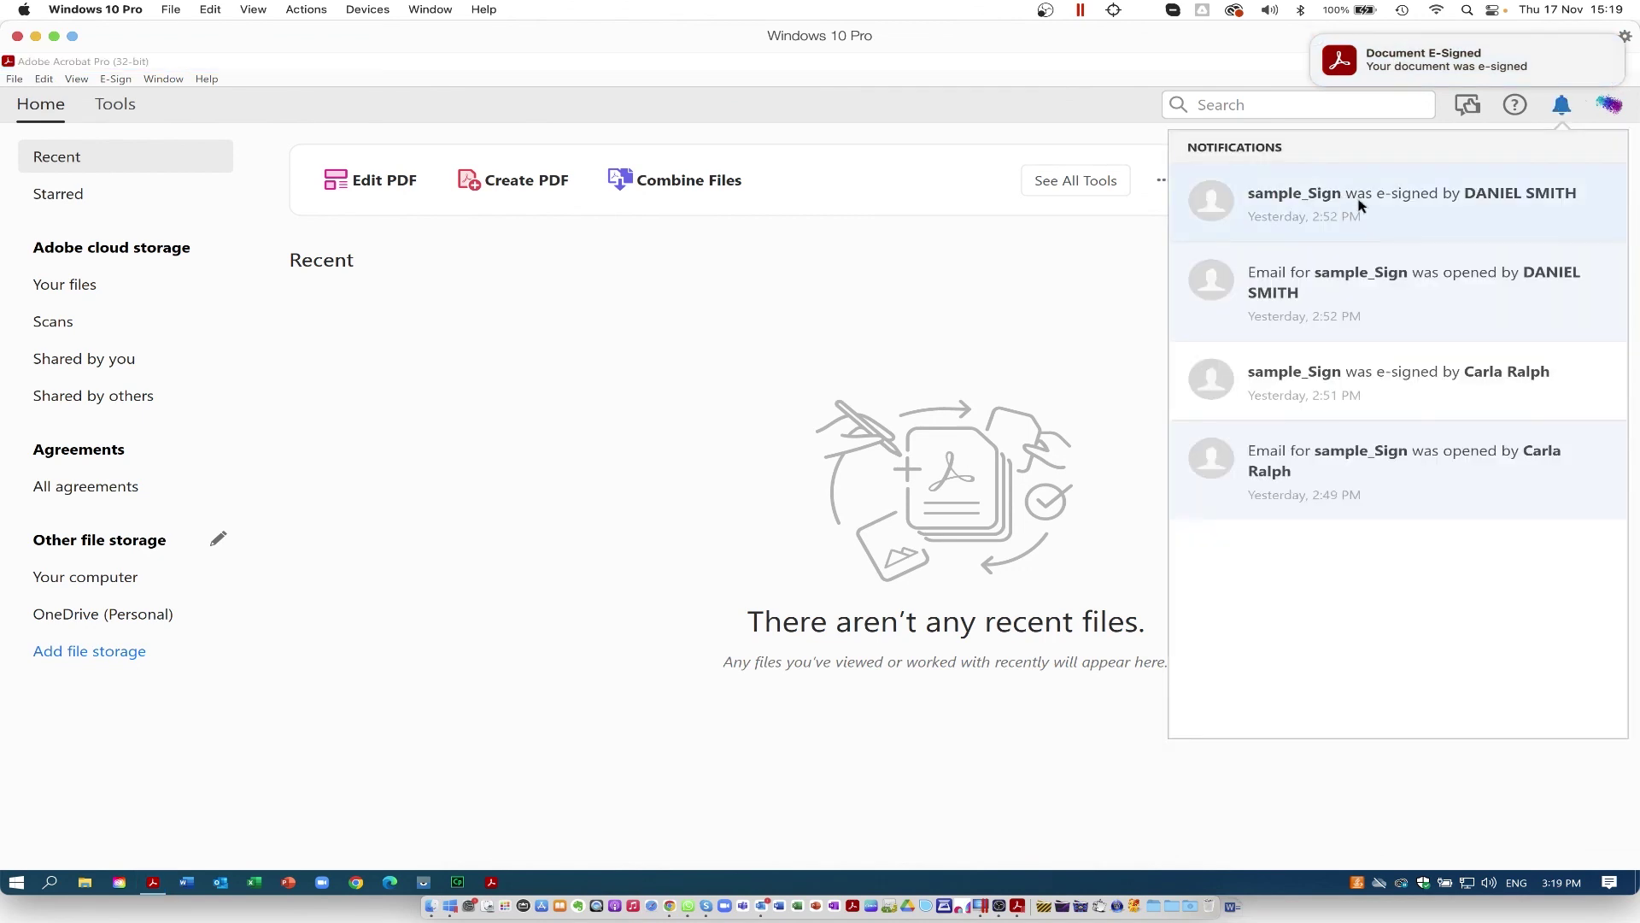
{"action": "left_click", "coordinate": [686, 342]}
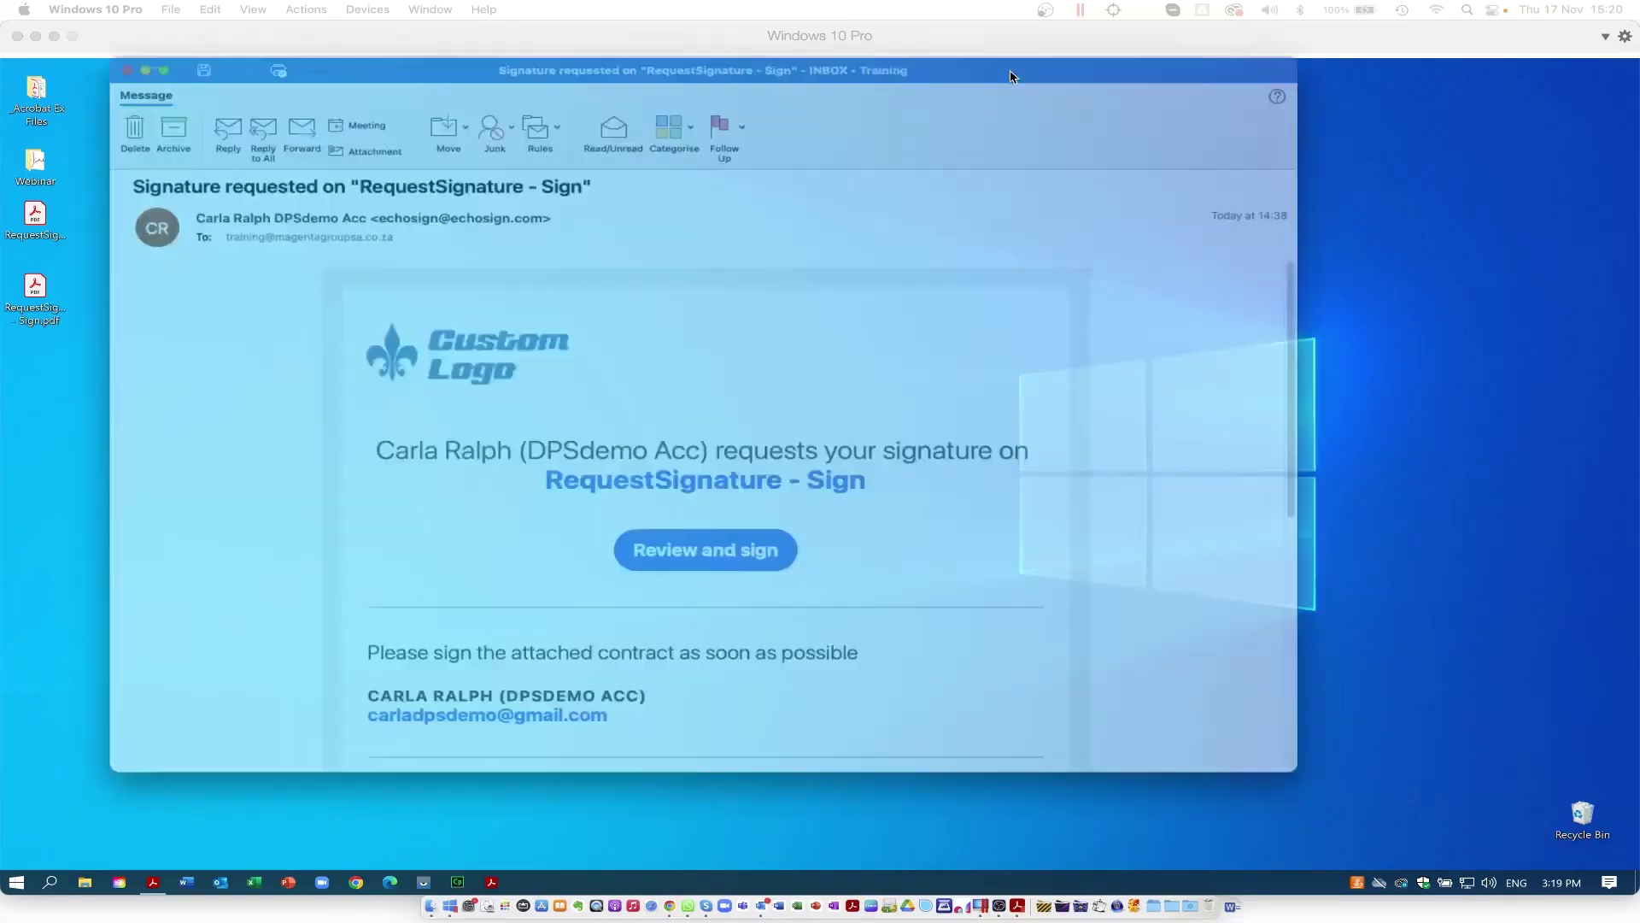
{"action": "left_click_drag", "start_coordinate": [1010, 77], "coordinate": [1126, 101]}
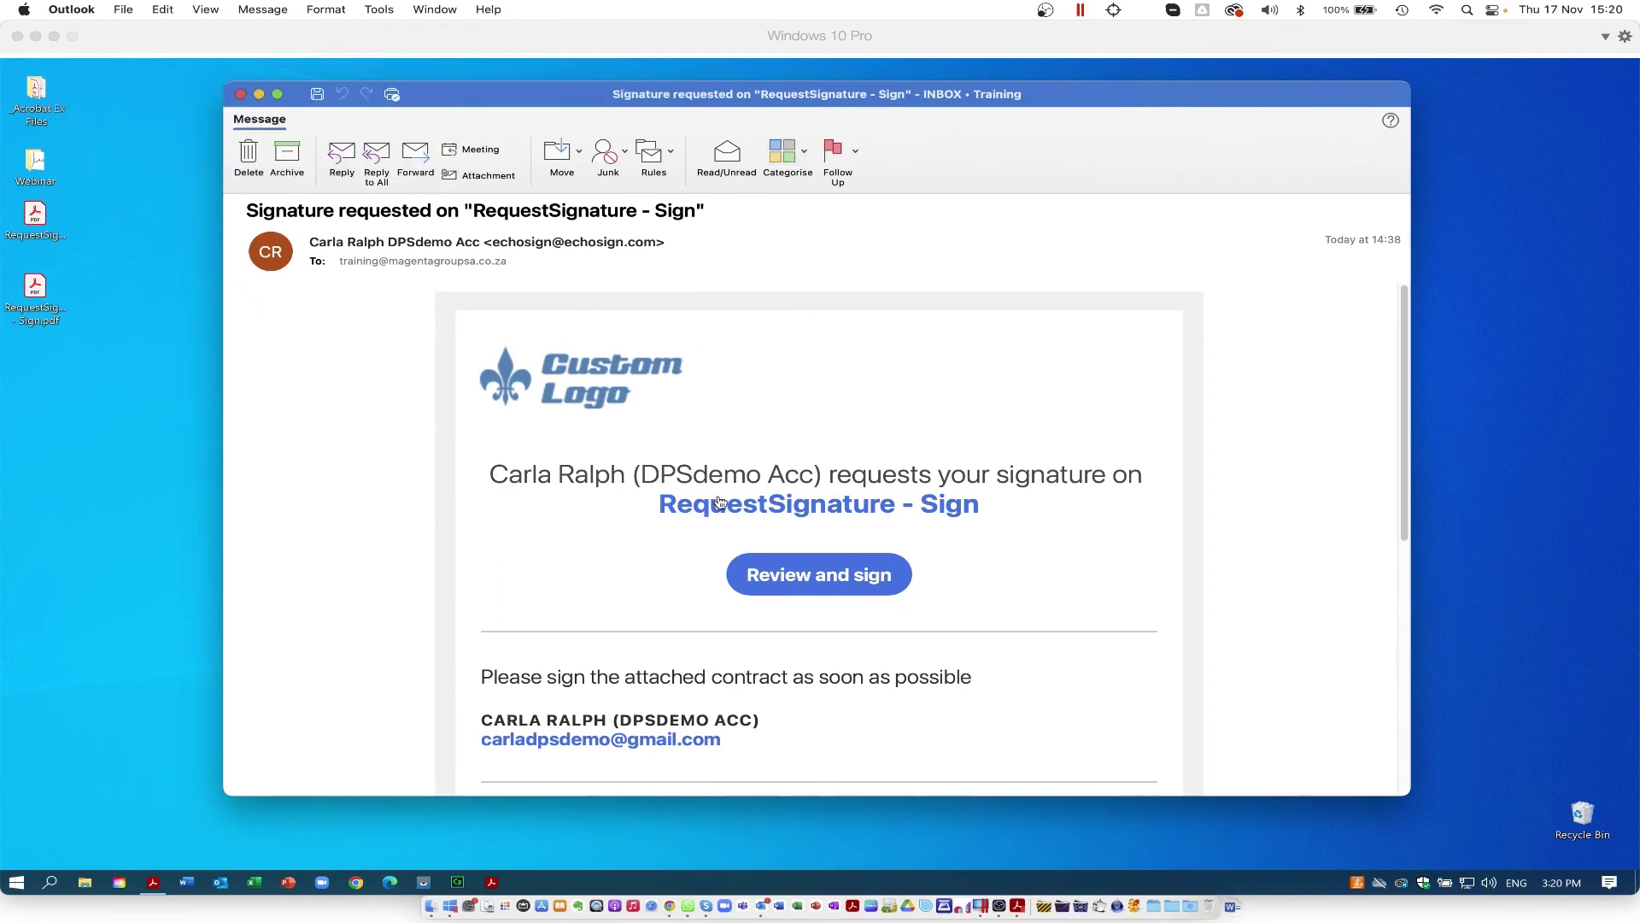
Step: Skim the signature request email and open RequestSignature - Sign via Review and sign
{"action": "scroll", "coordinate": [721, 501], "scroll_direction": "down", "scroll_amount": 2}
{"action": "scroll", "coordinate": [720, 501], "scroll_direction": "down", "scroll_amount": 9}
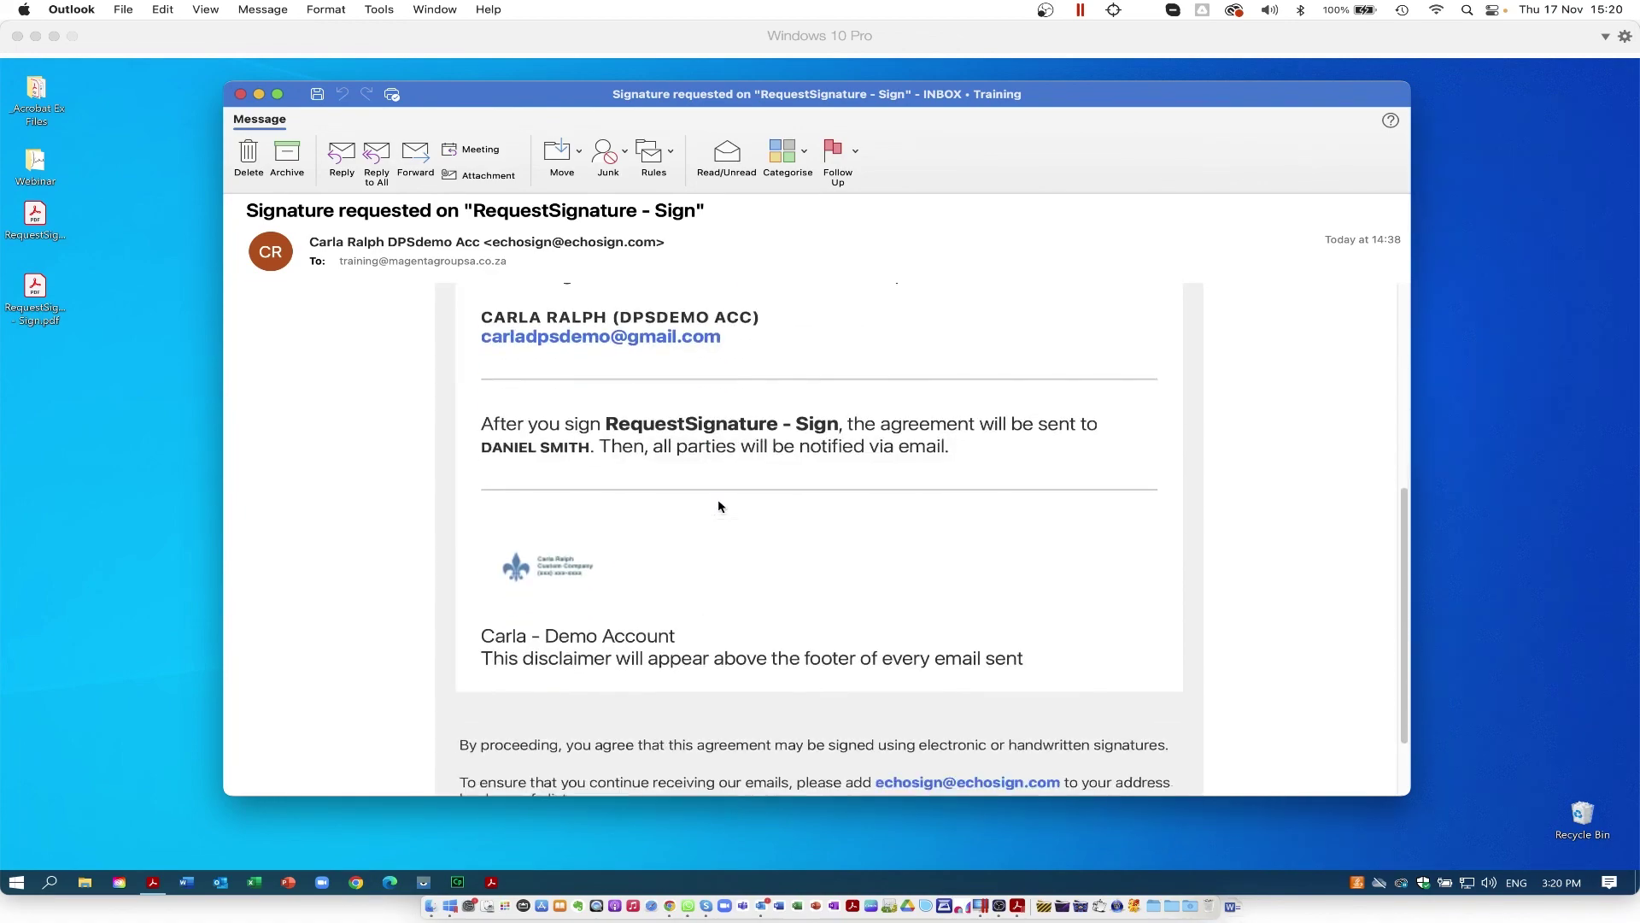
{"action": "scroll", "coordinate": [719, 506], "scroll_direction": "up", "scroll_amount": 10}
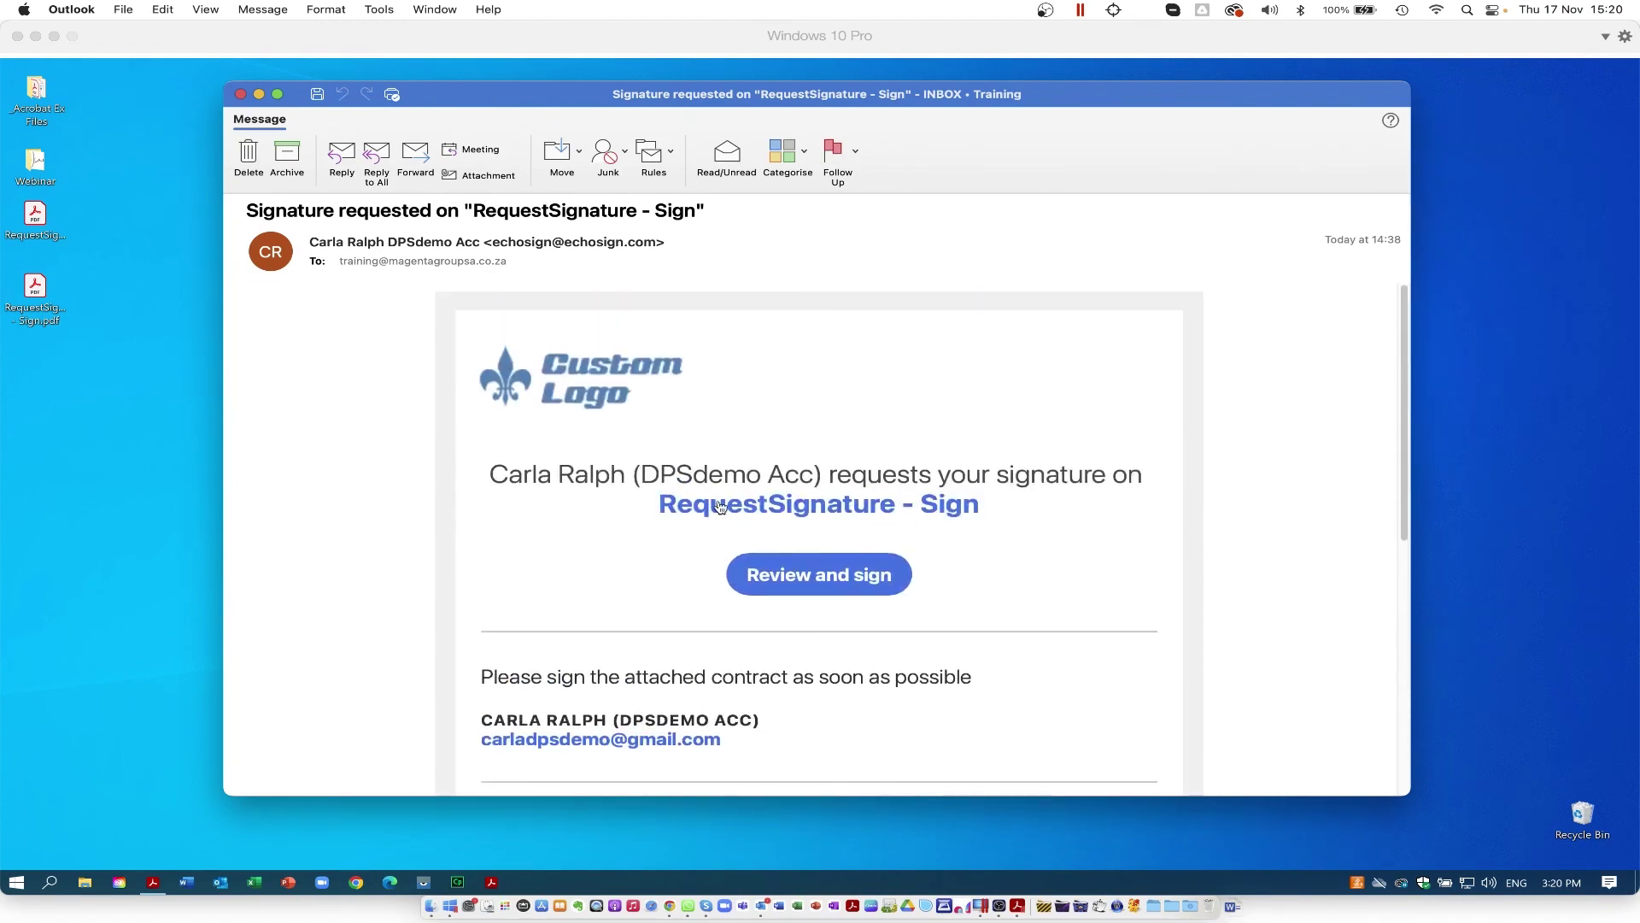
{"action": "left_click", "coordinate": [803, 575]}
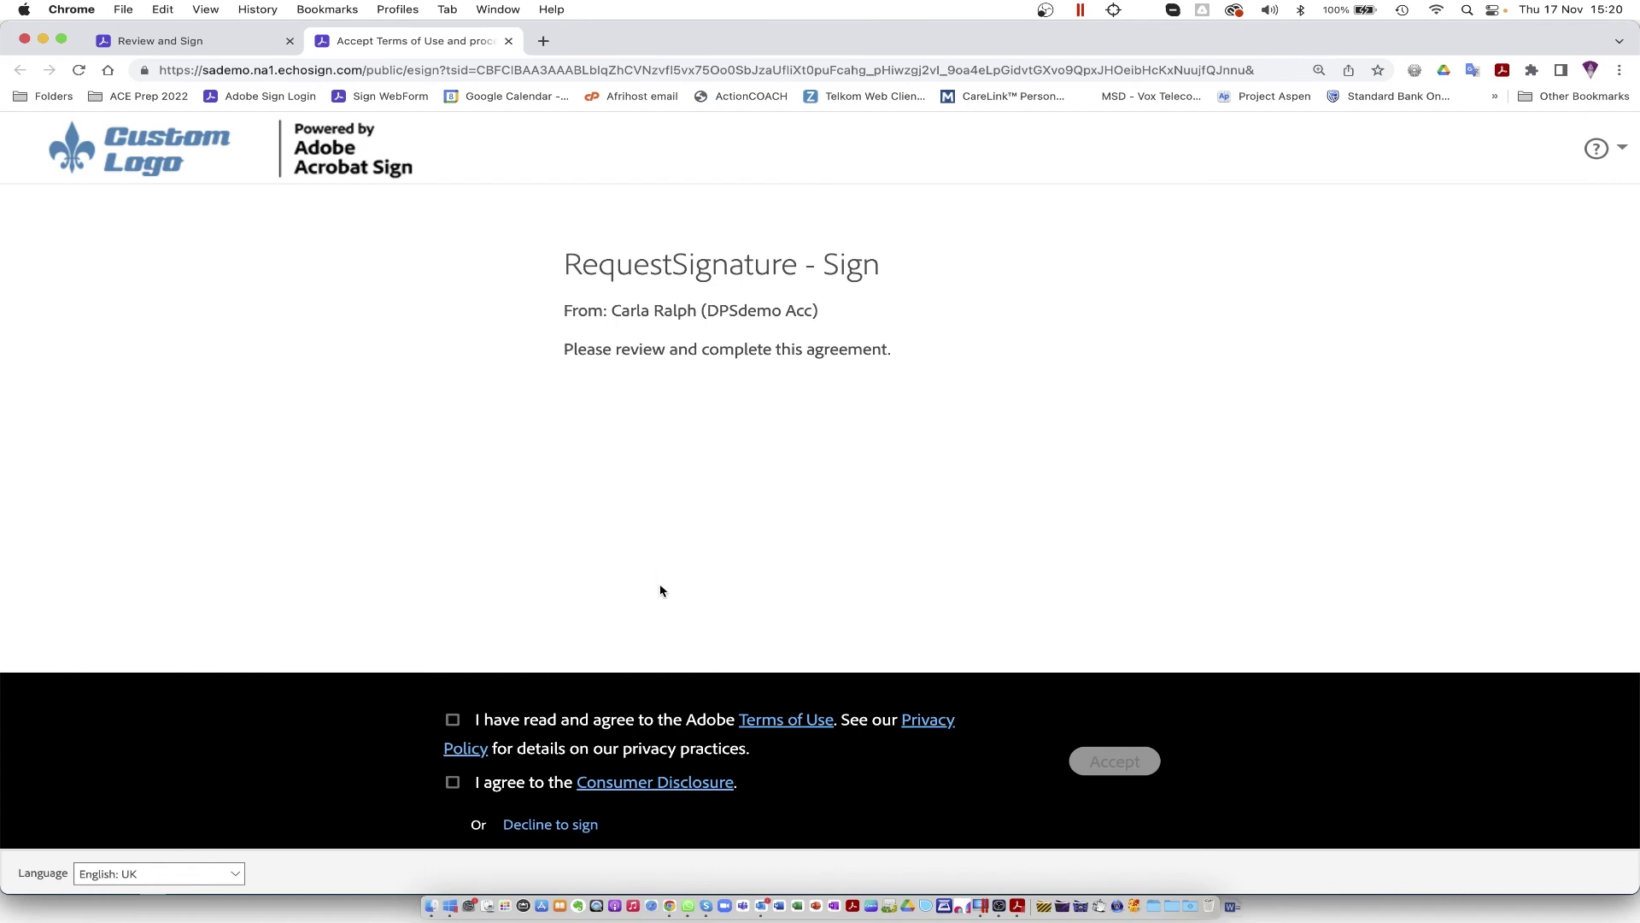
Step: Agree to the Terms of Use and Consumer Disclosure, then dismiss the sender's message
{"action": "left_click", "coordinate": [453, 720]}
{"action": "left_click", "coordinate": [453, 784]}
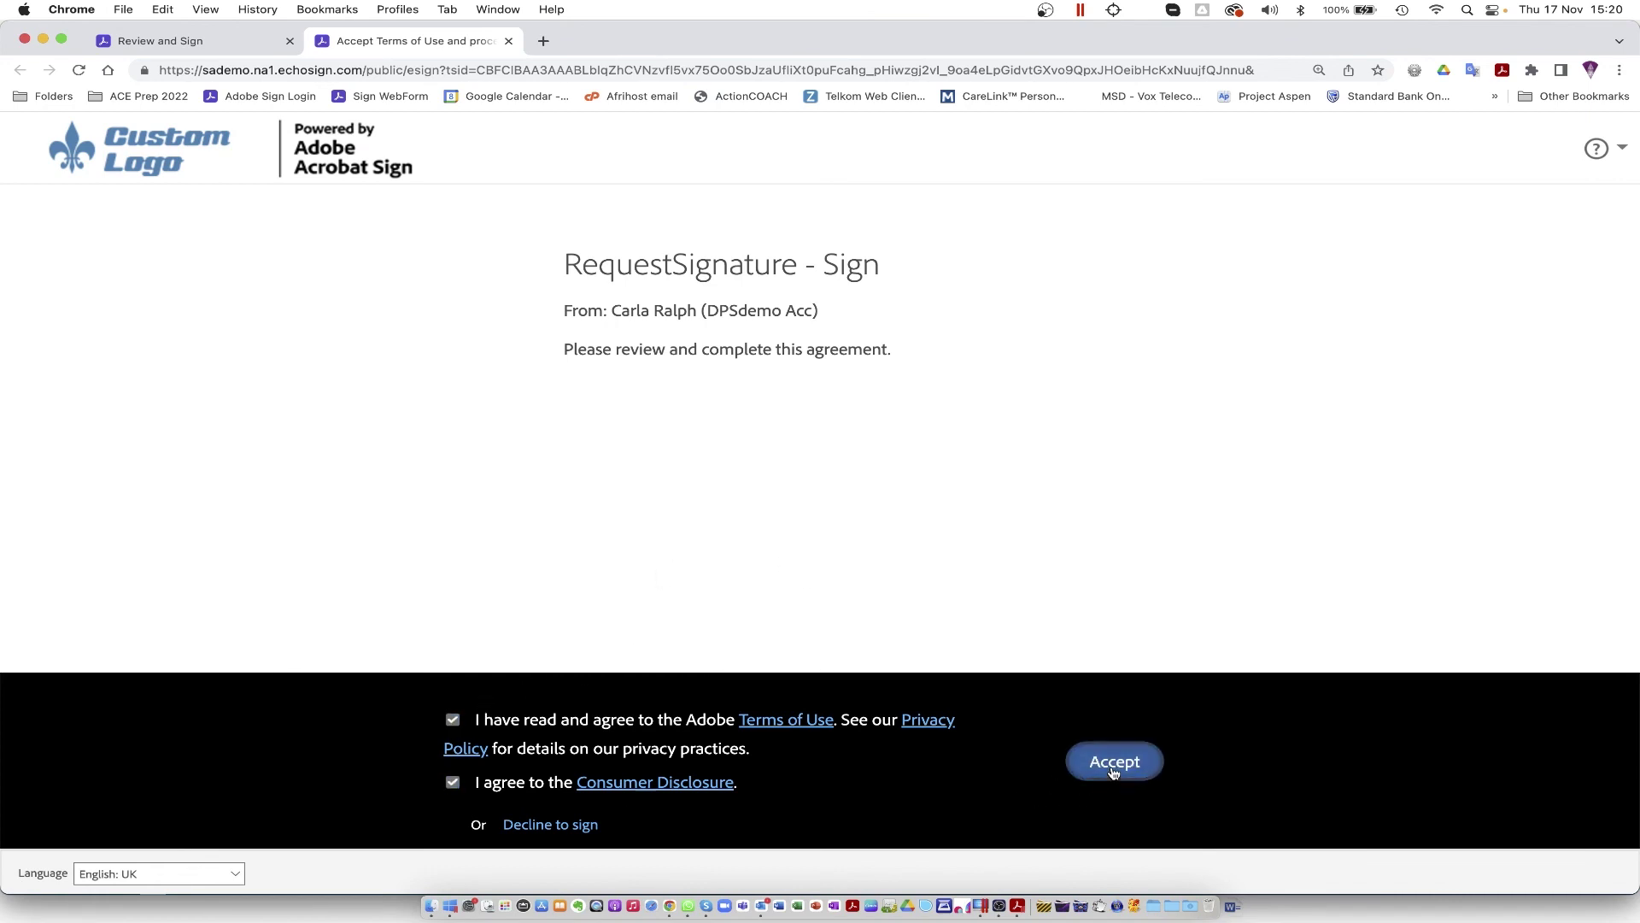
{"action": "left_click", "coordinate": [1113, 767]}
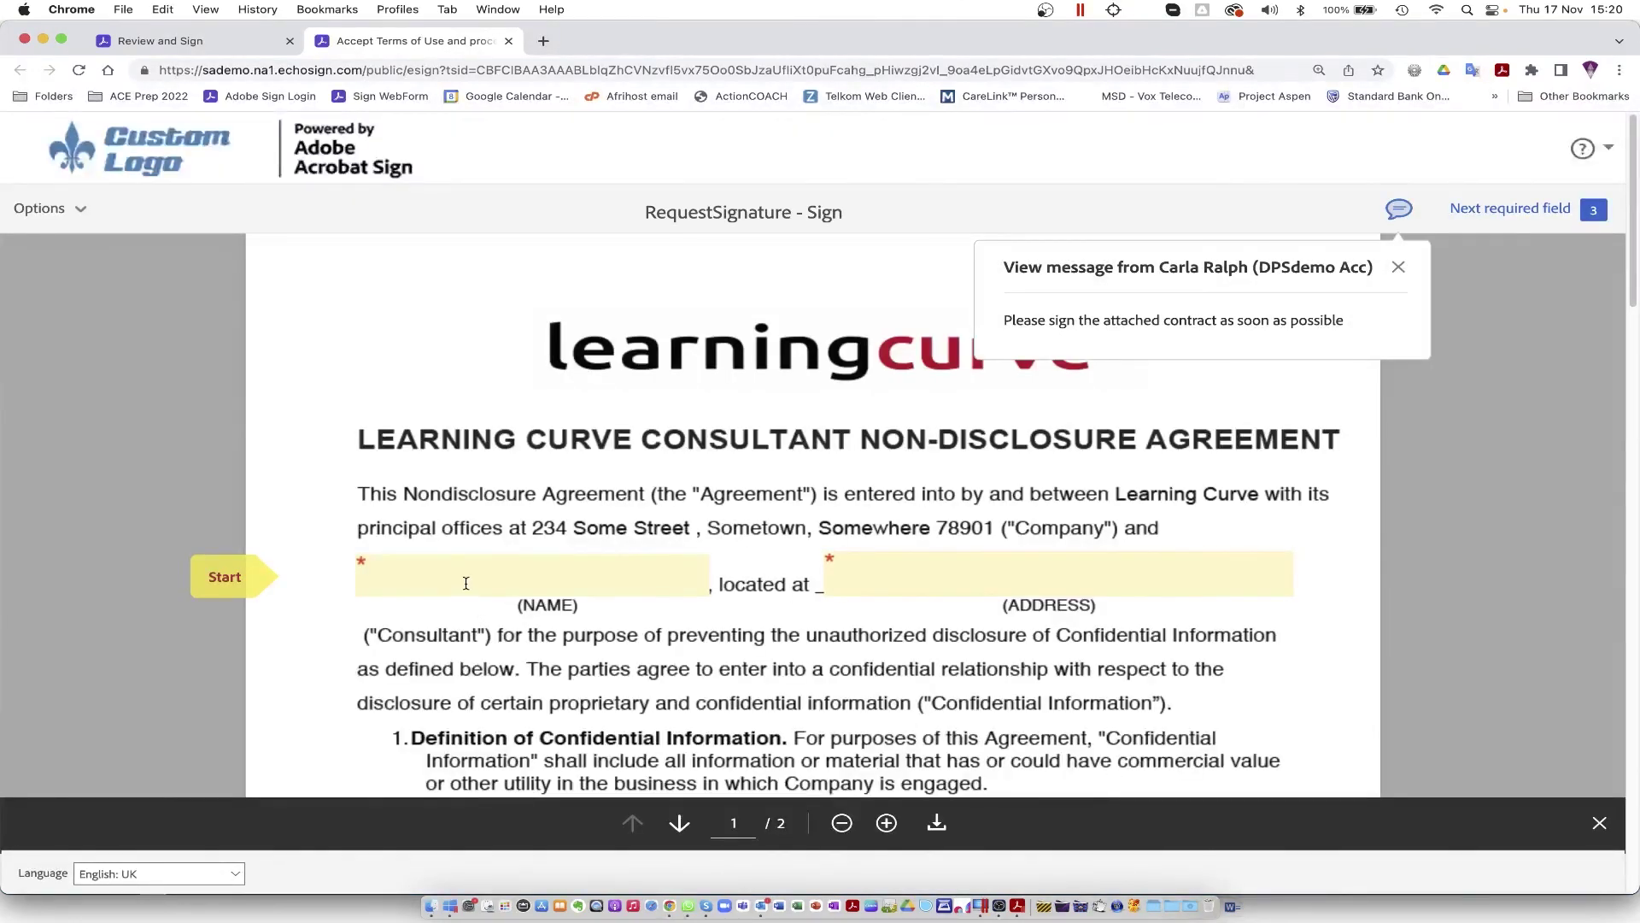
{"action": "left_click", "coordinate": [1398, 266]}
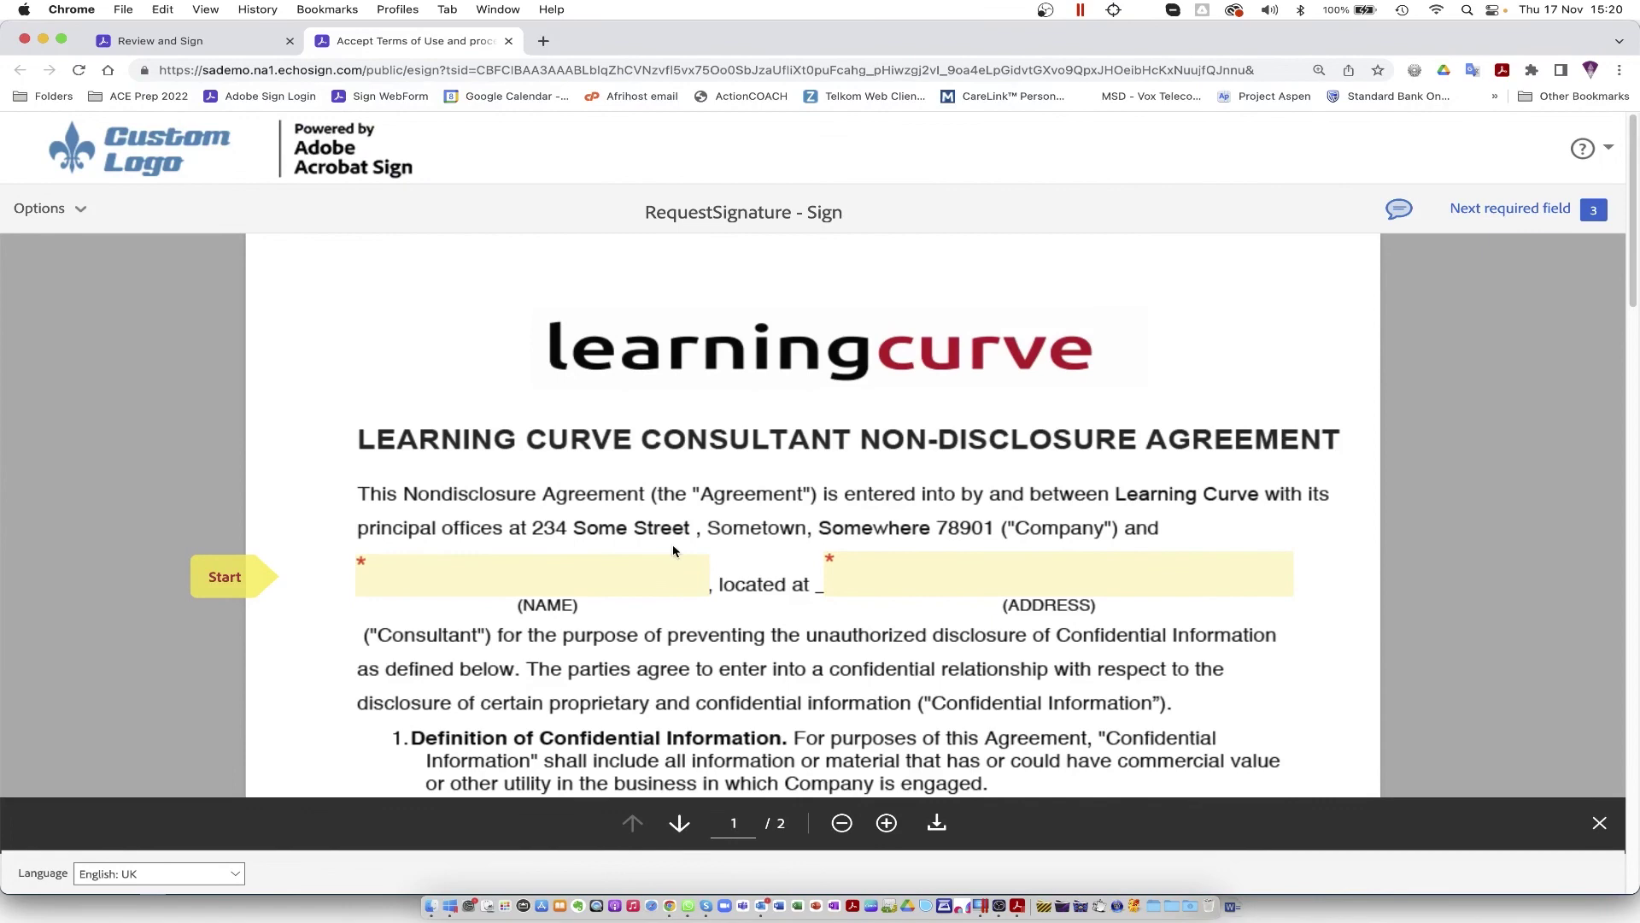
Step: Enter the consultant's name, apply a typed signature on the company line, and submit
{"action": "left_click", "coordinate": [524, 579]}
{"action": "type", "text": "Jane"}
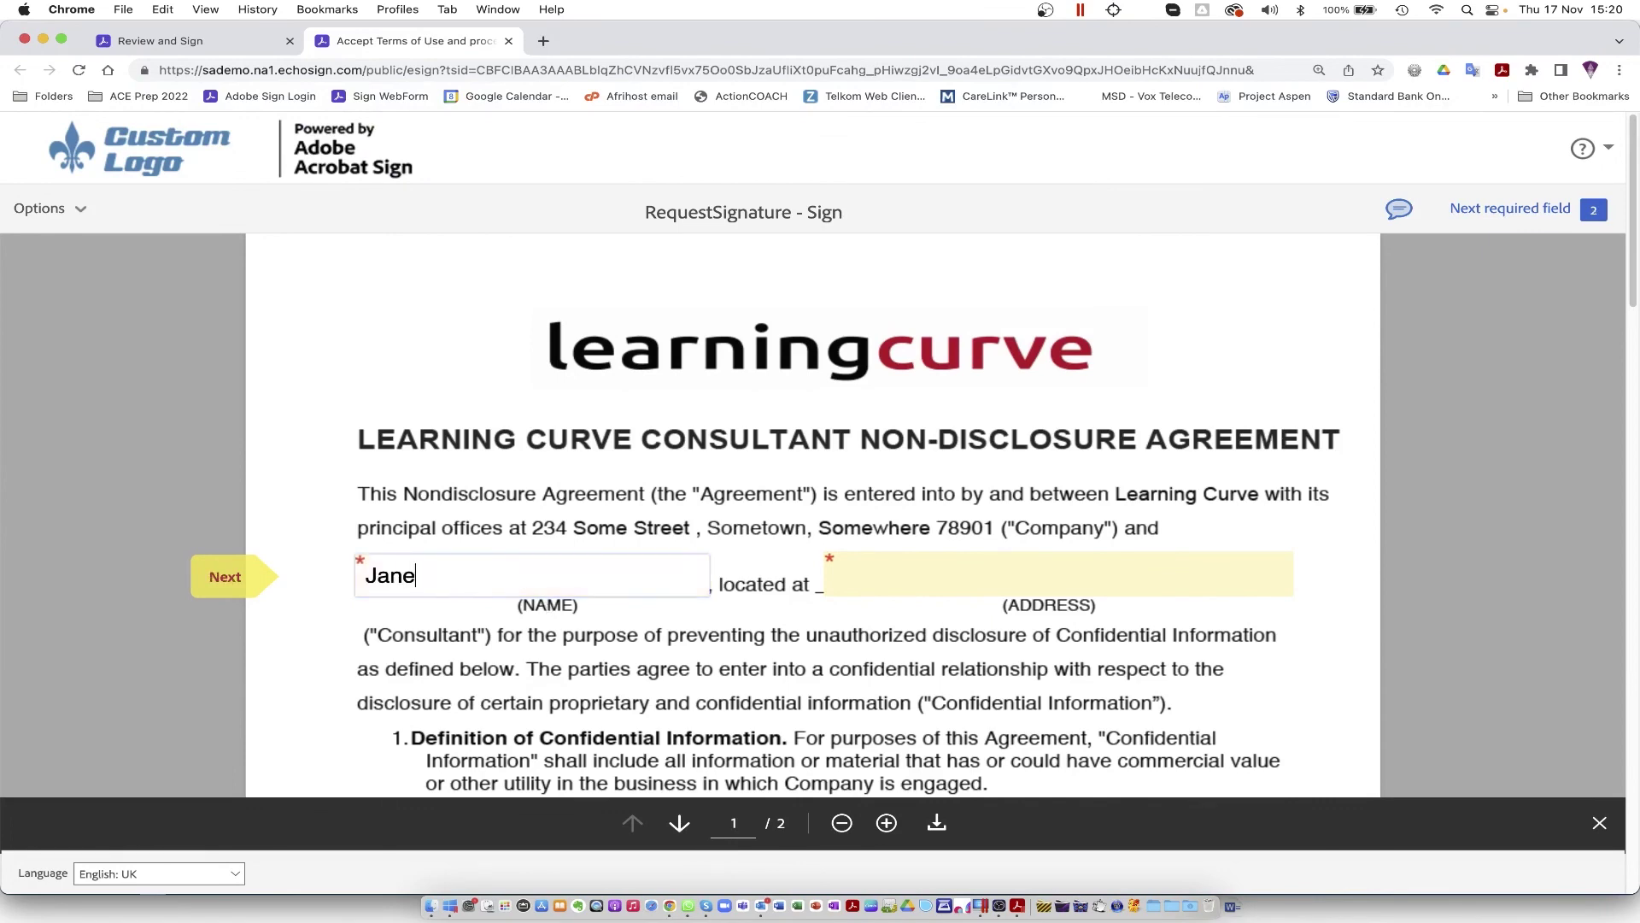
{"action": "left_click", "coordinate": [940, 575]}
{"action": "left_click", "coordinate": [227, 575]}
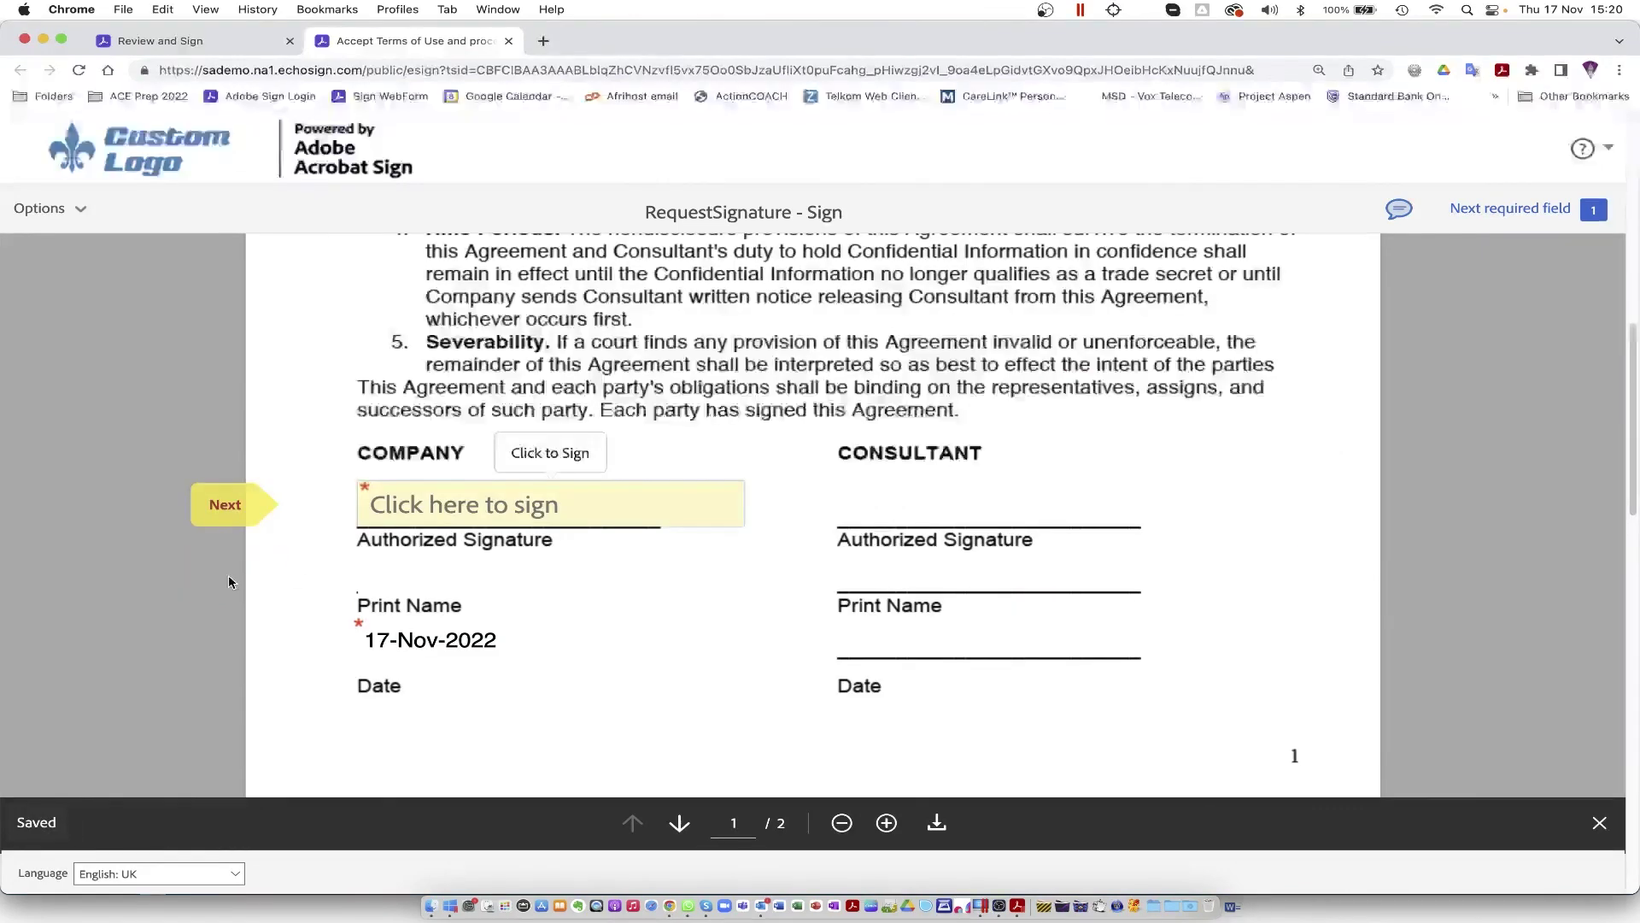
{"action": "left_click", "coordinate": [464, 520]}
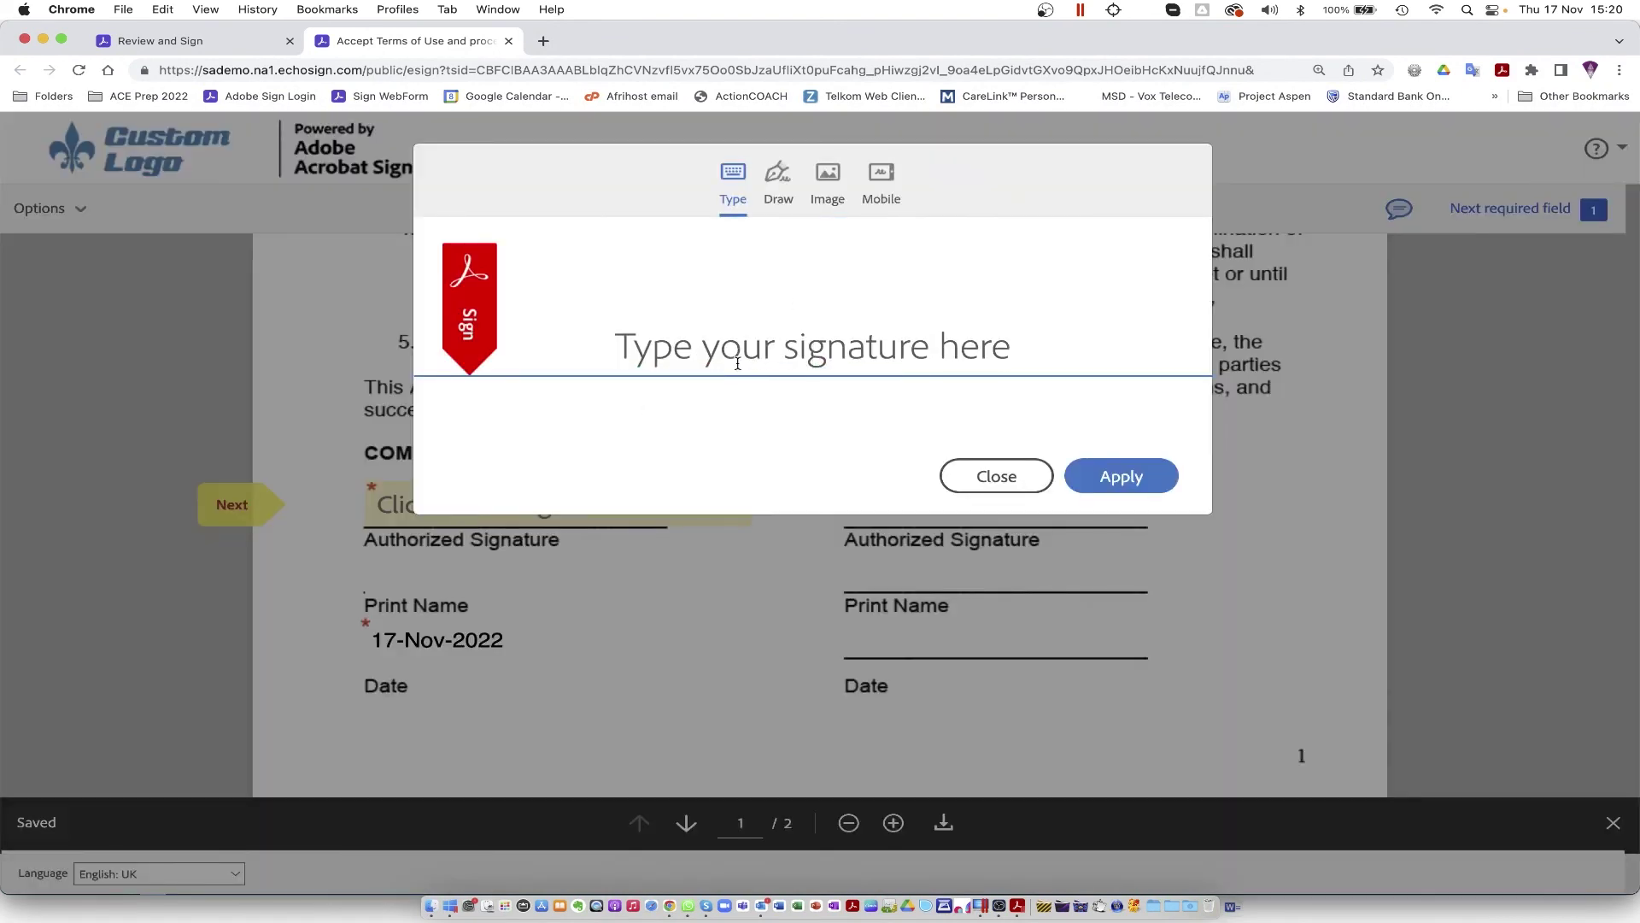
{"action": "type", "text": "Jane Doe"}
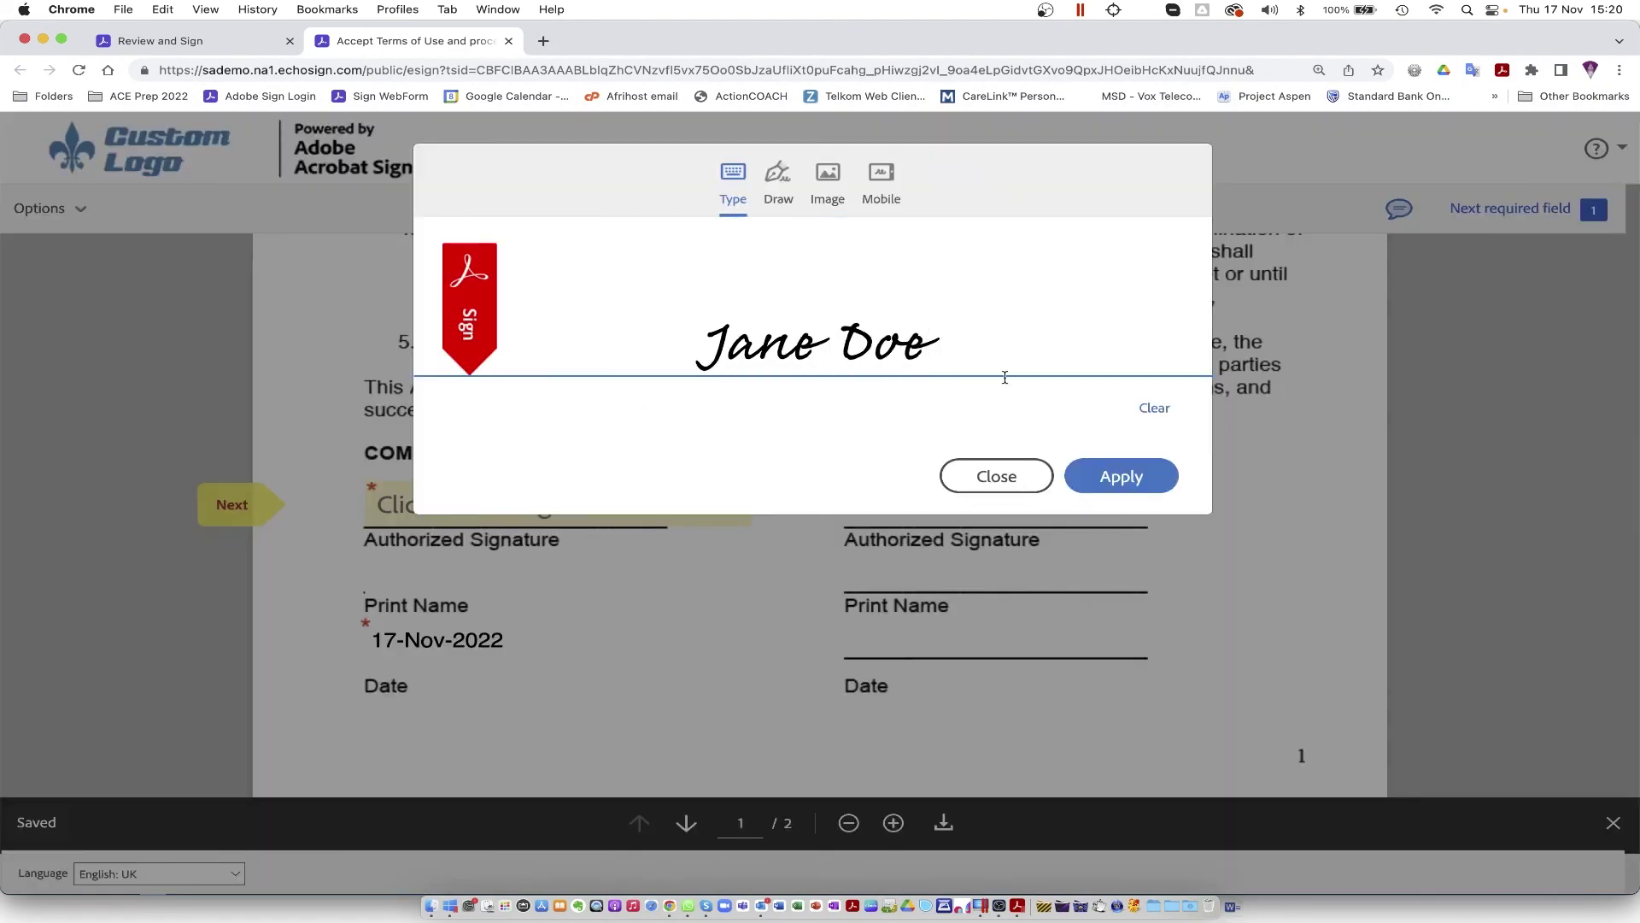
{"action": "left_click", "coordinate": [1128, 477]}
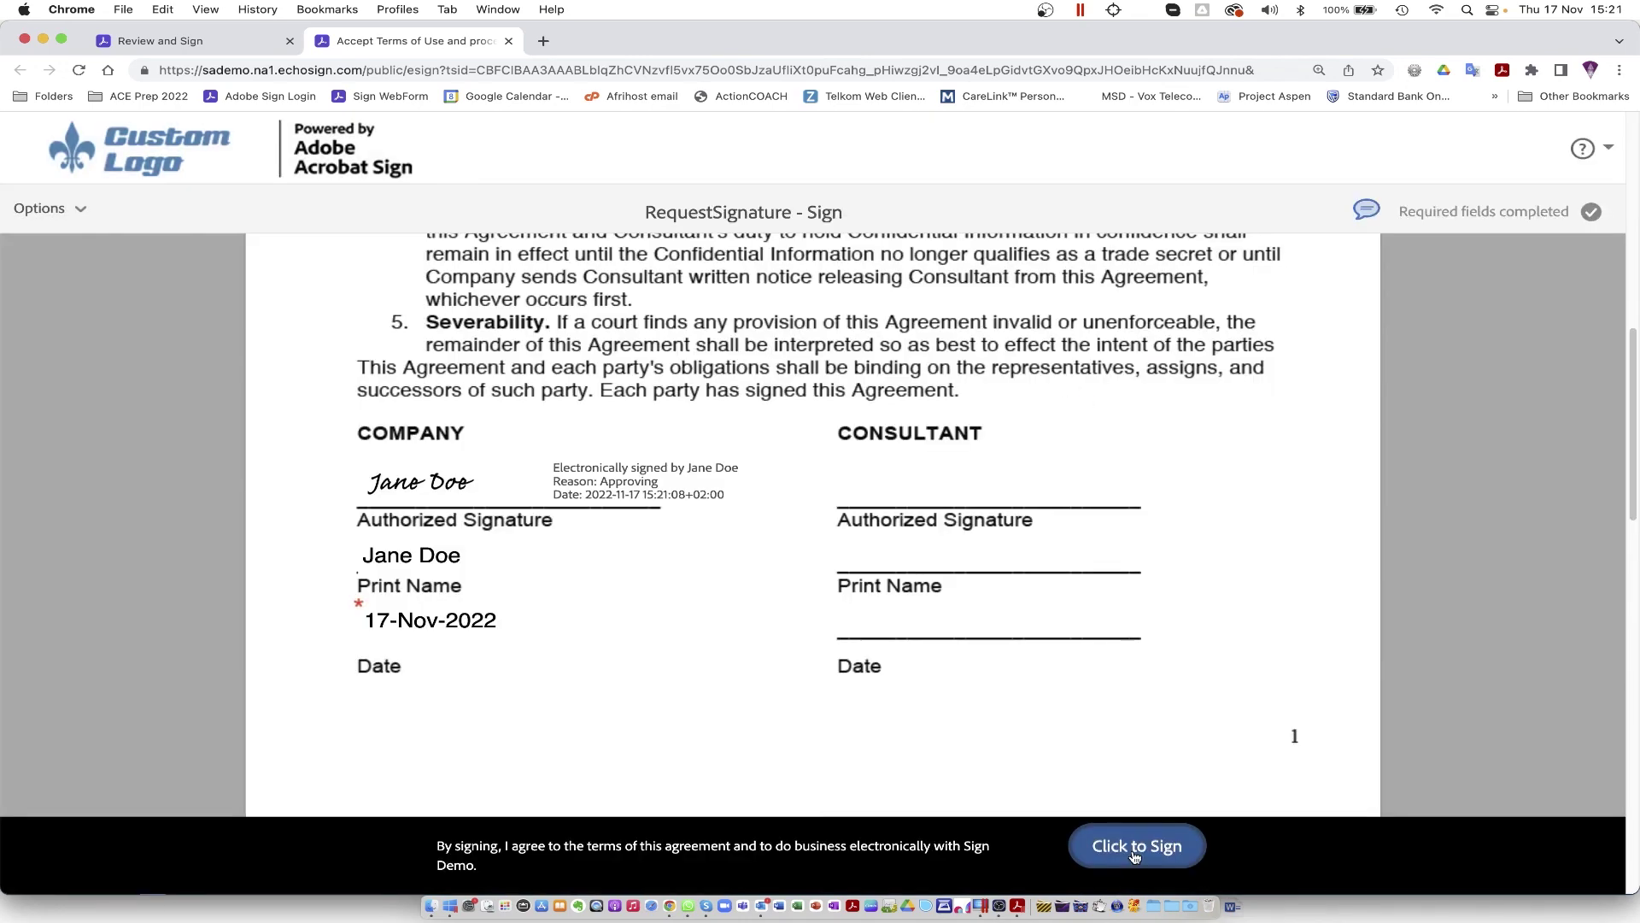
{"action": "left_click", "coordinate": [1133, 854]}
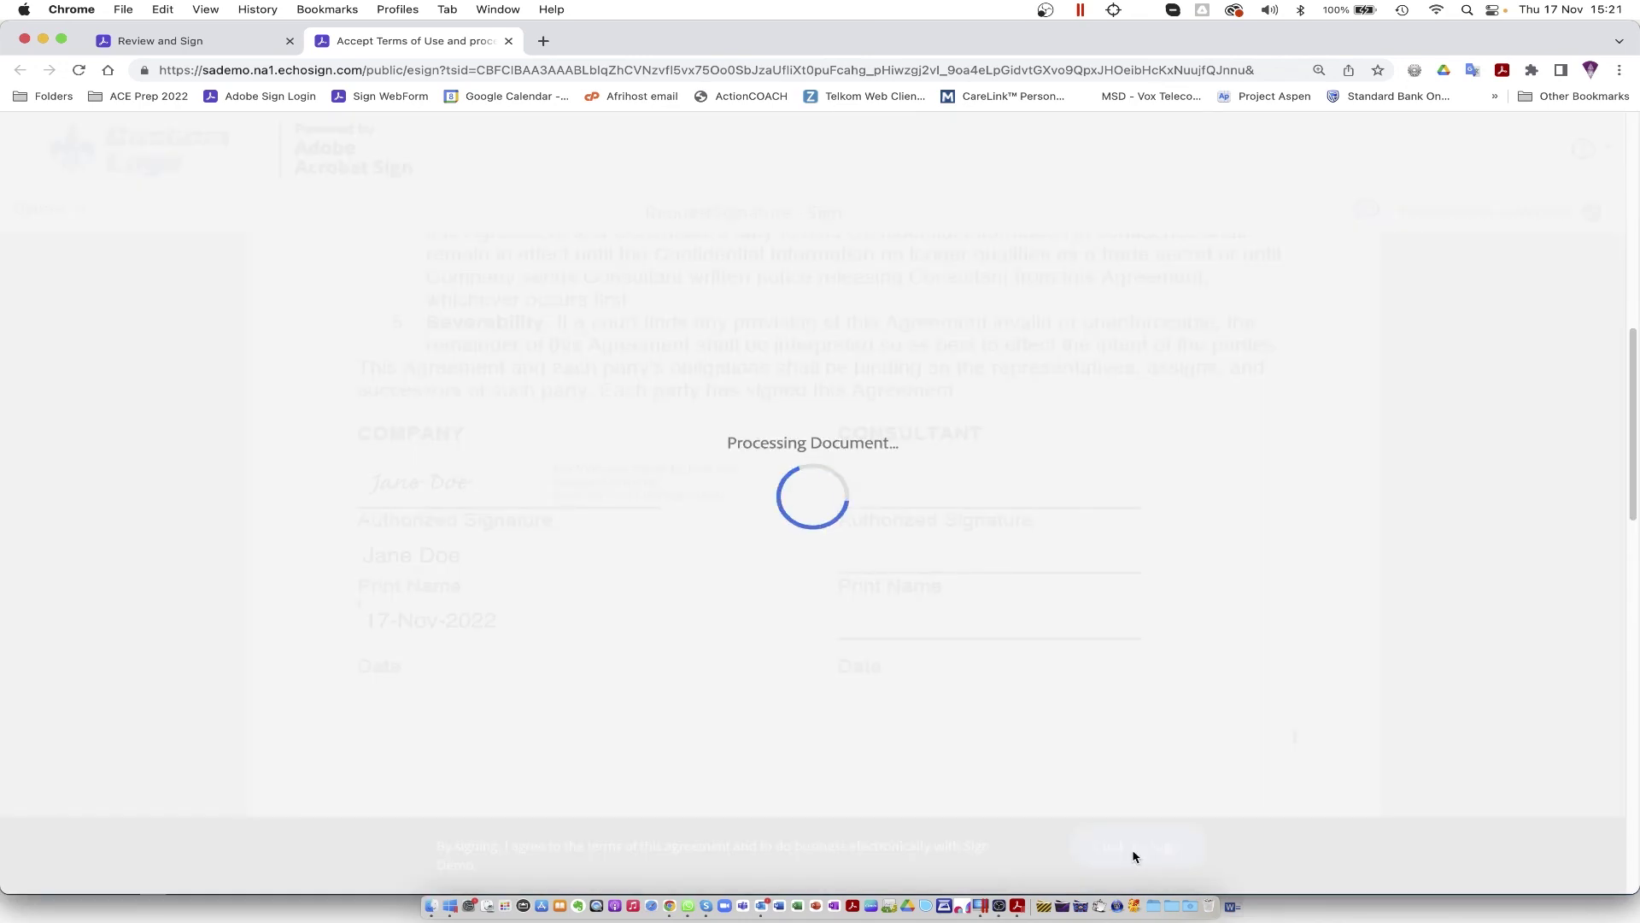